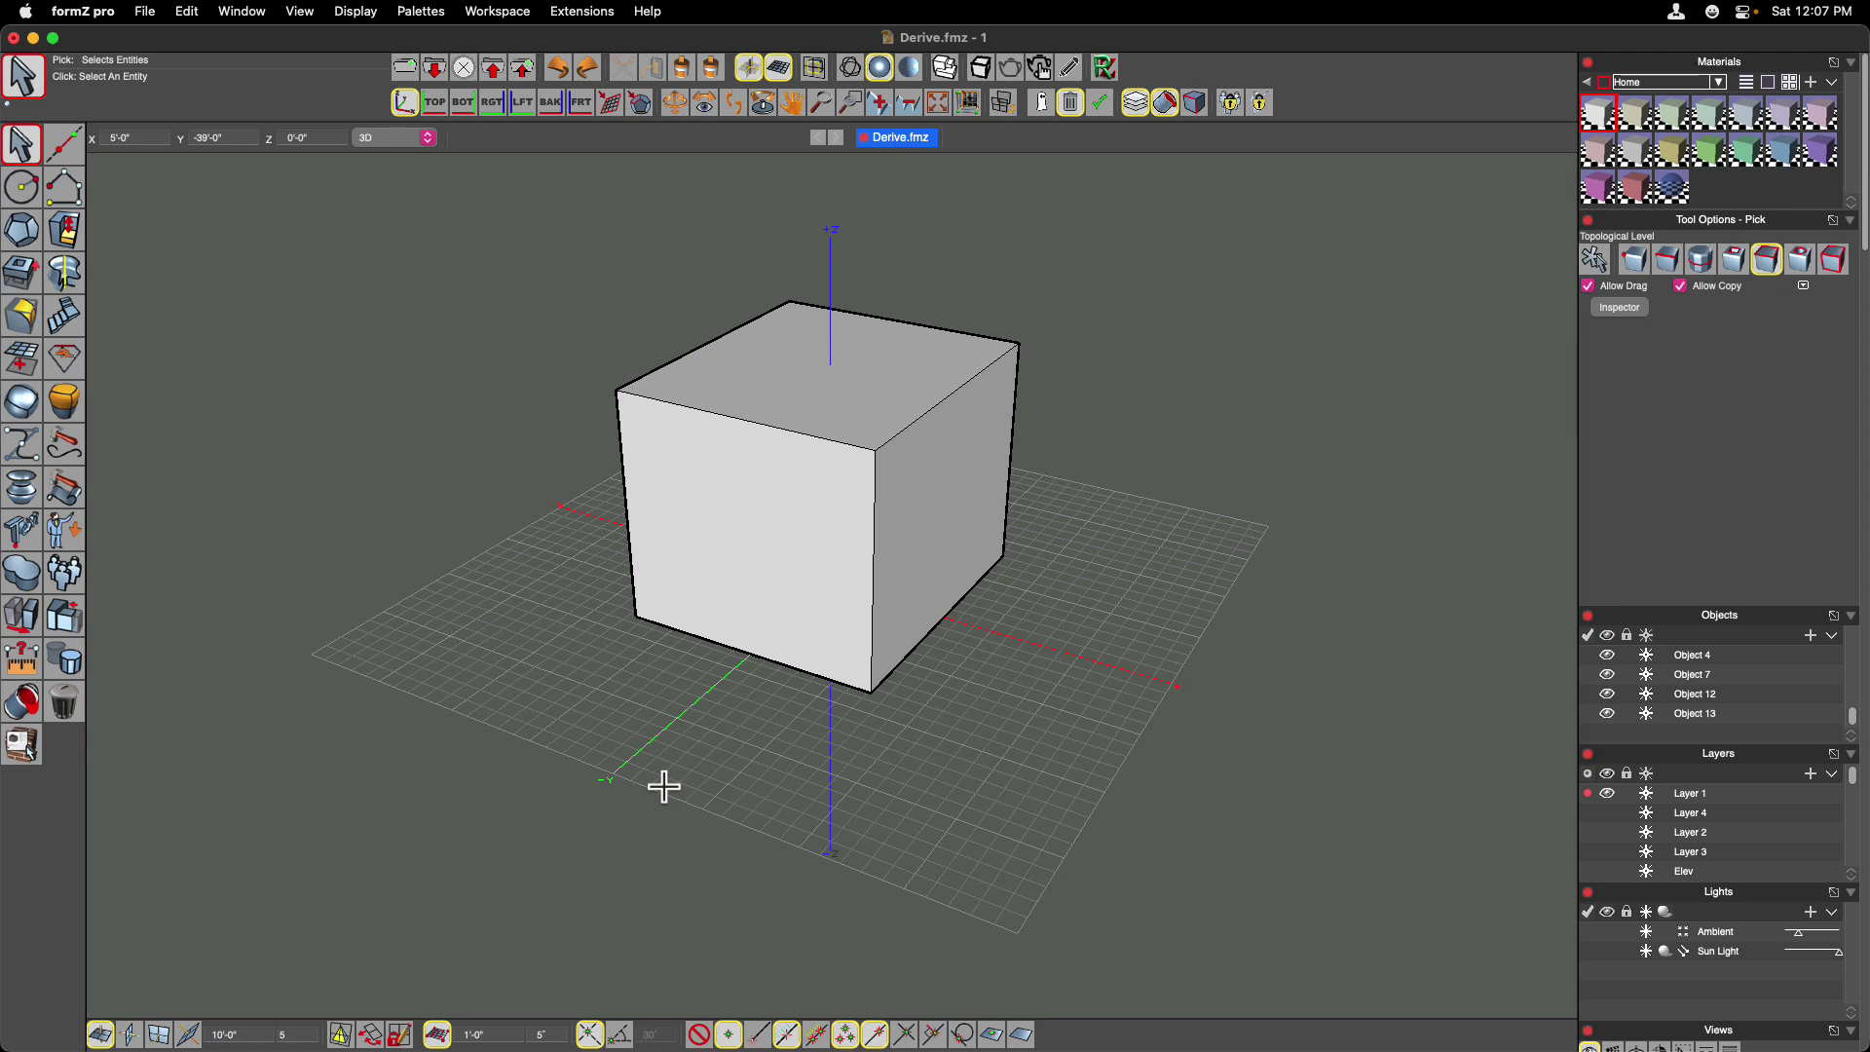
Detach the Derive tool set as a floating palette in the upper part of the workspace.
{"action": "mouse_move", "coordinate": [22, 281]}
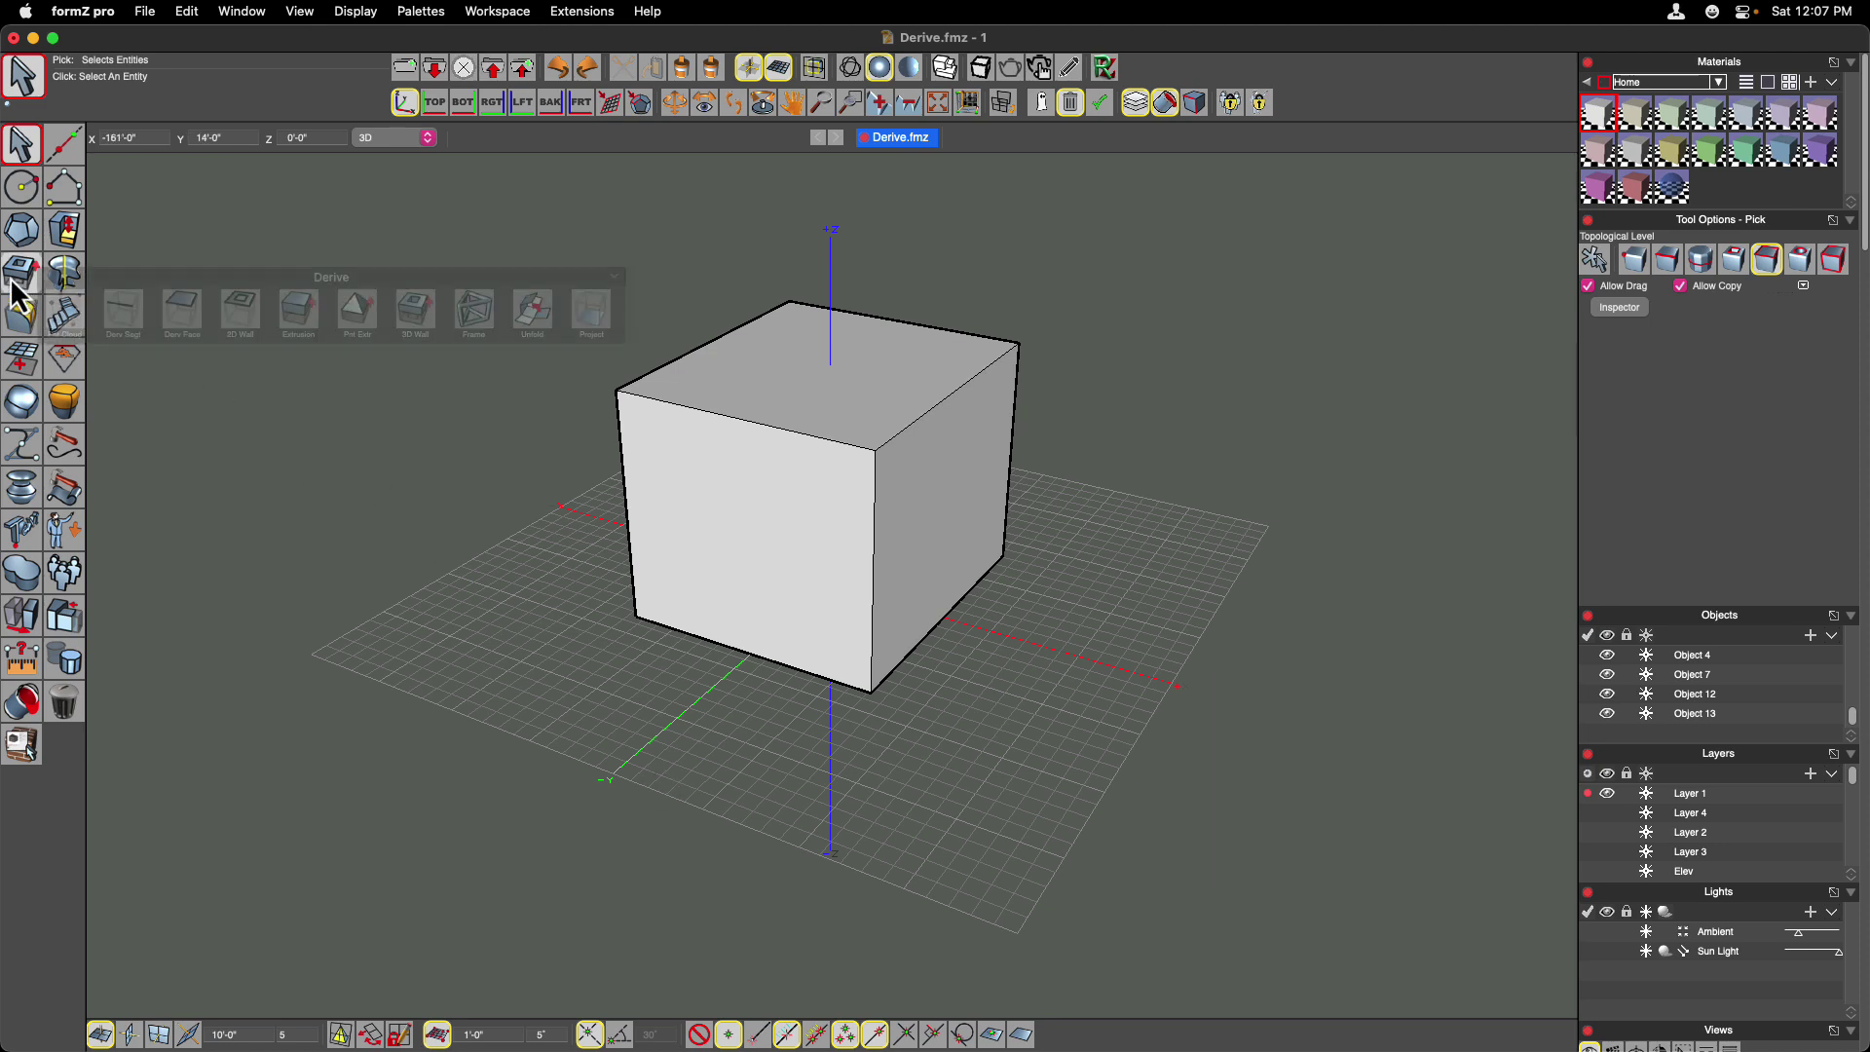
{"action": "left_click_drag", "start_coordinate": [28, 295], "coordinate": [134, 193]}
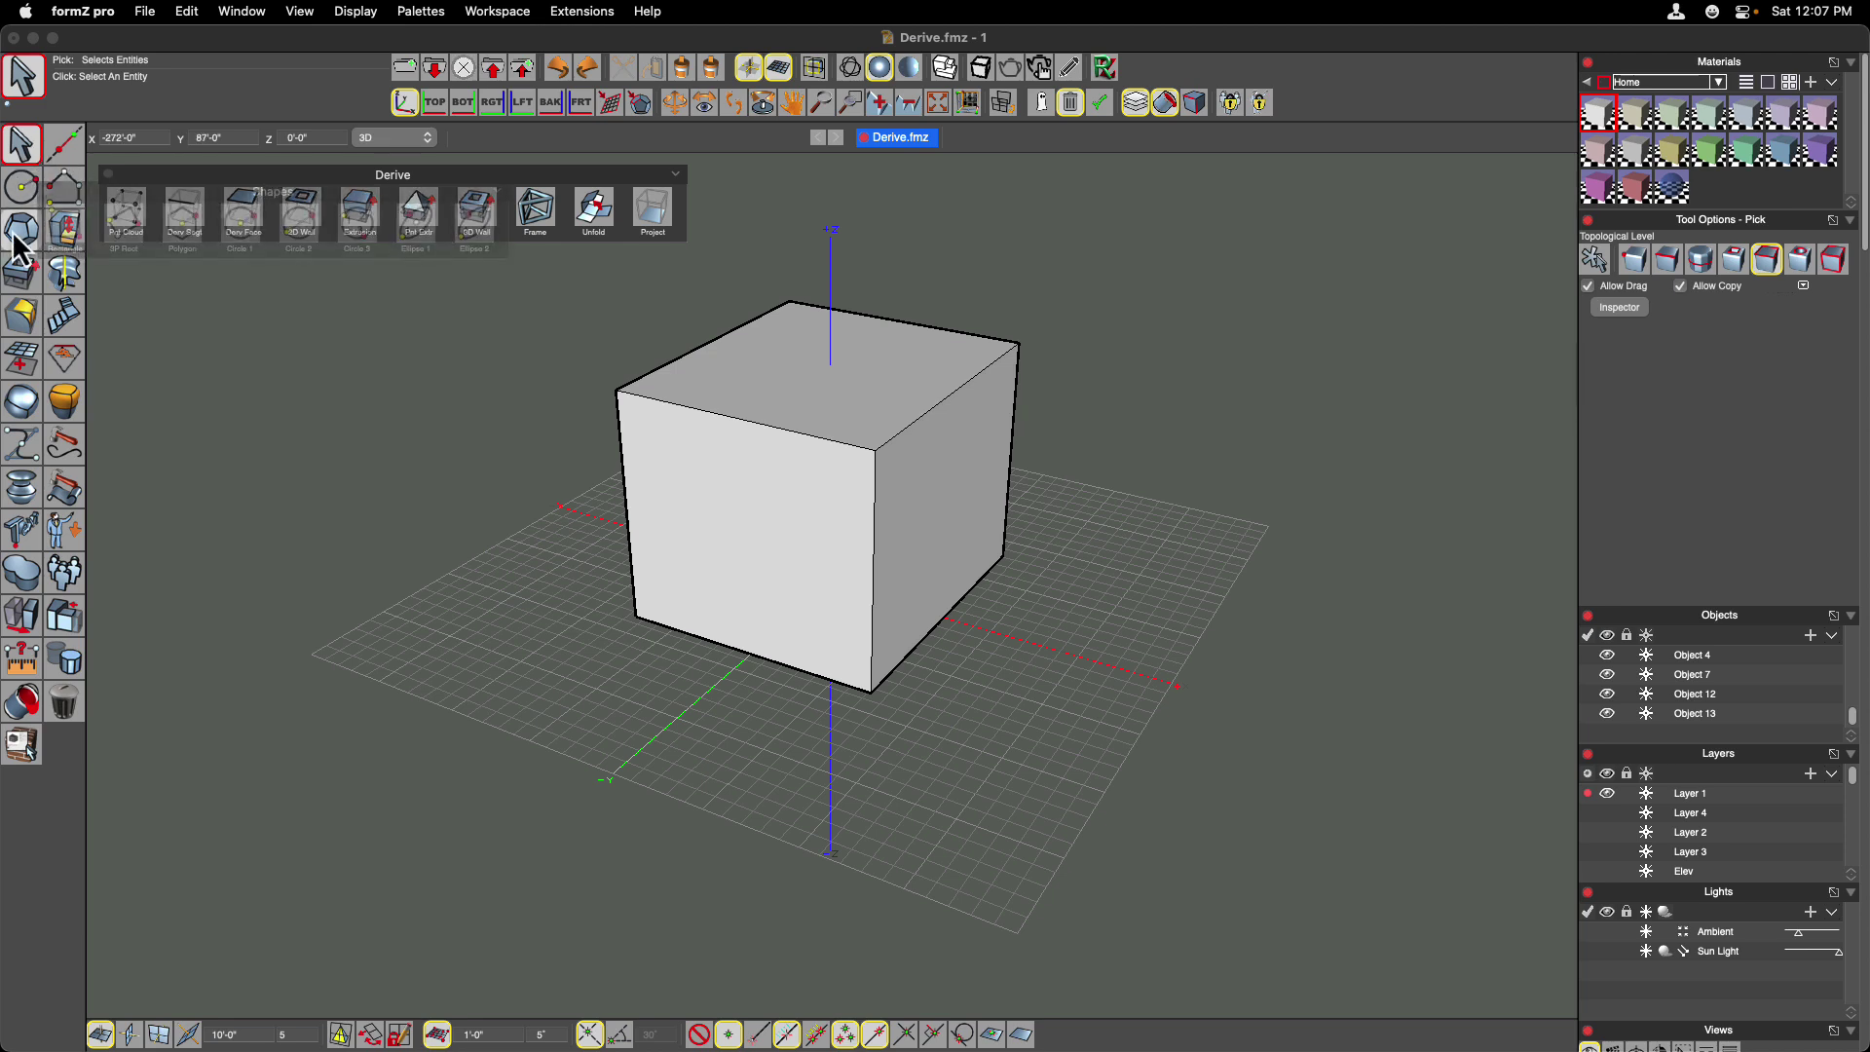
{"action": "mouse_move", "coordinate": [20, 280]}
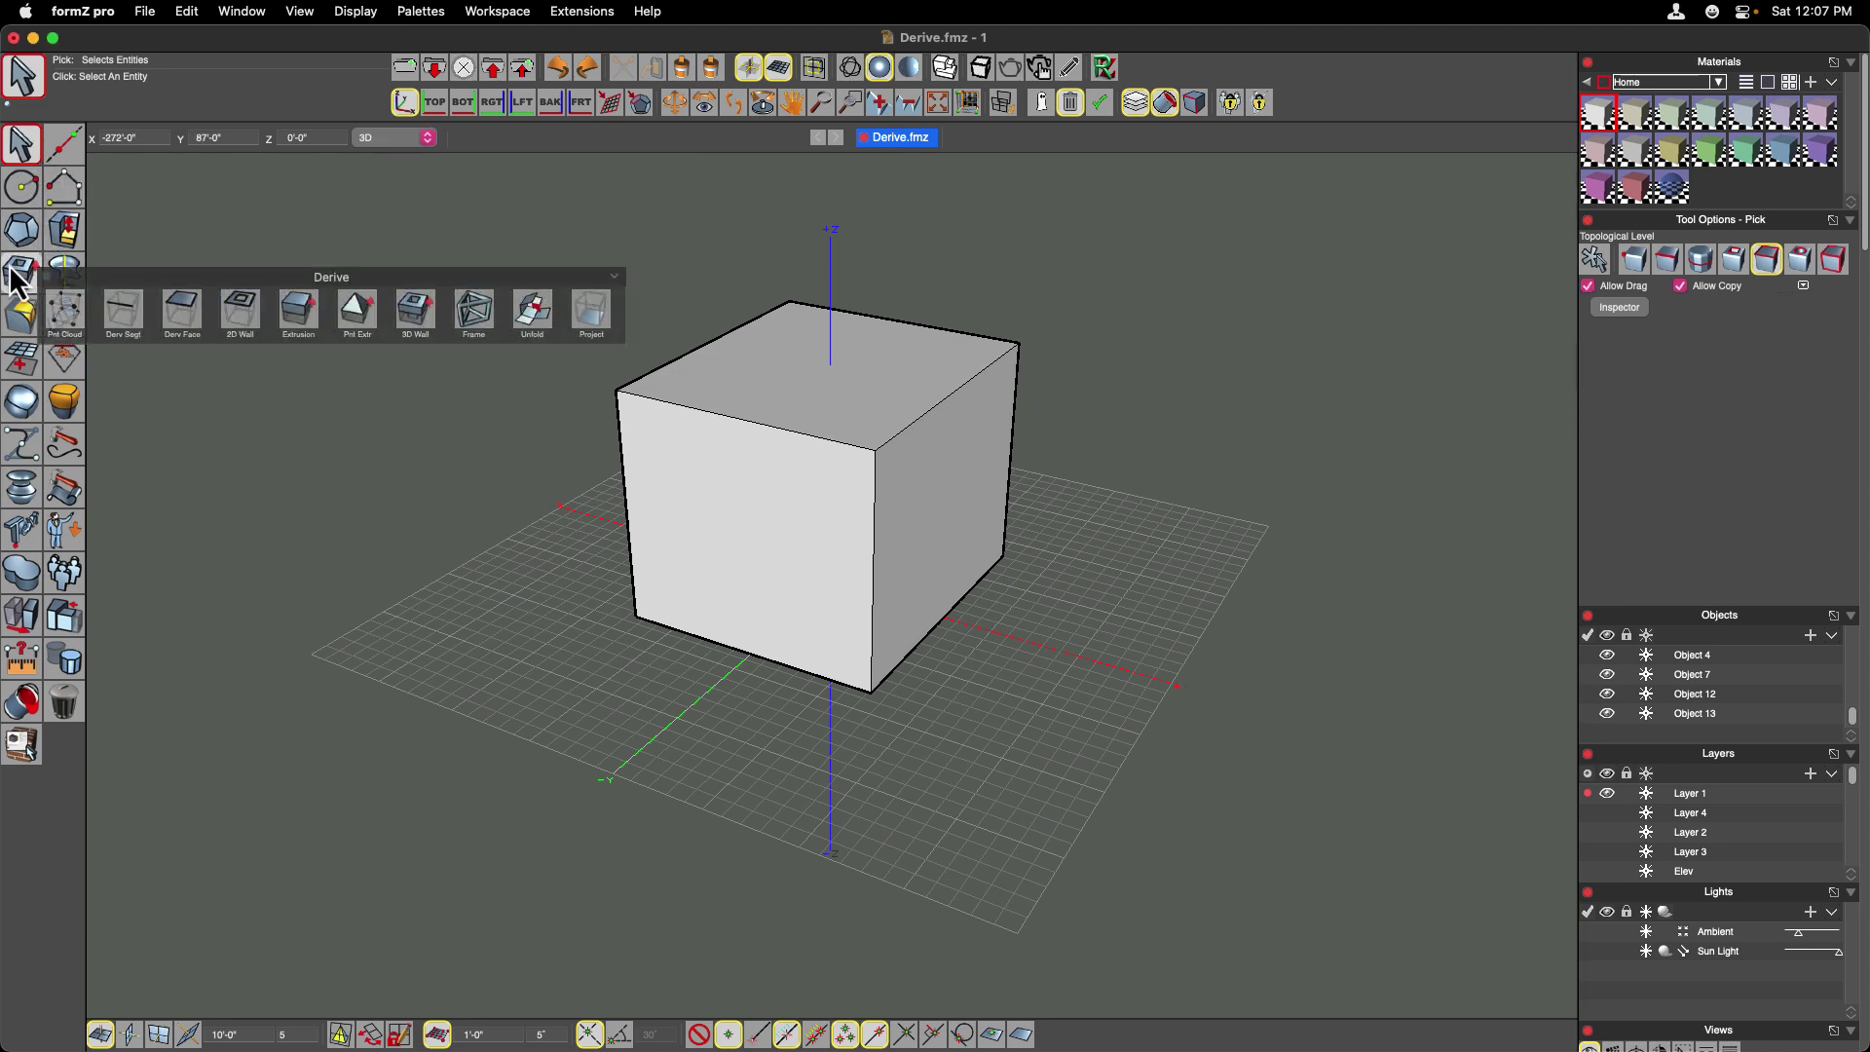
{"action": "left_click", "coordinate": [477, 206]}
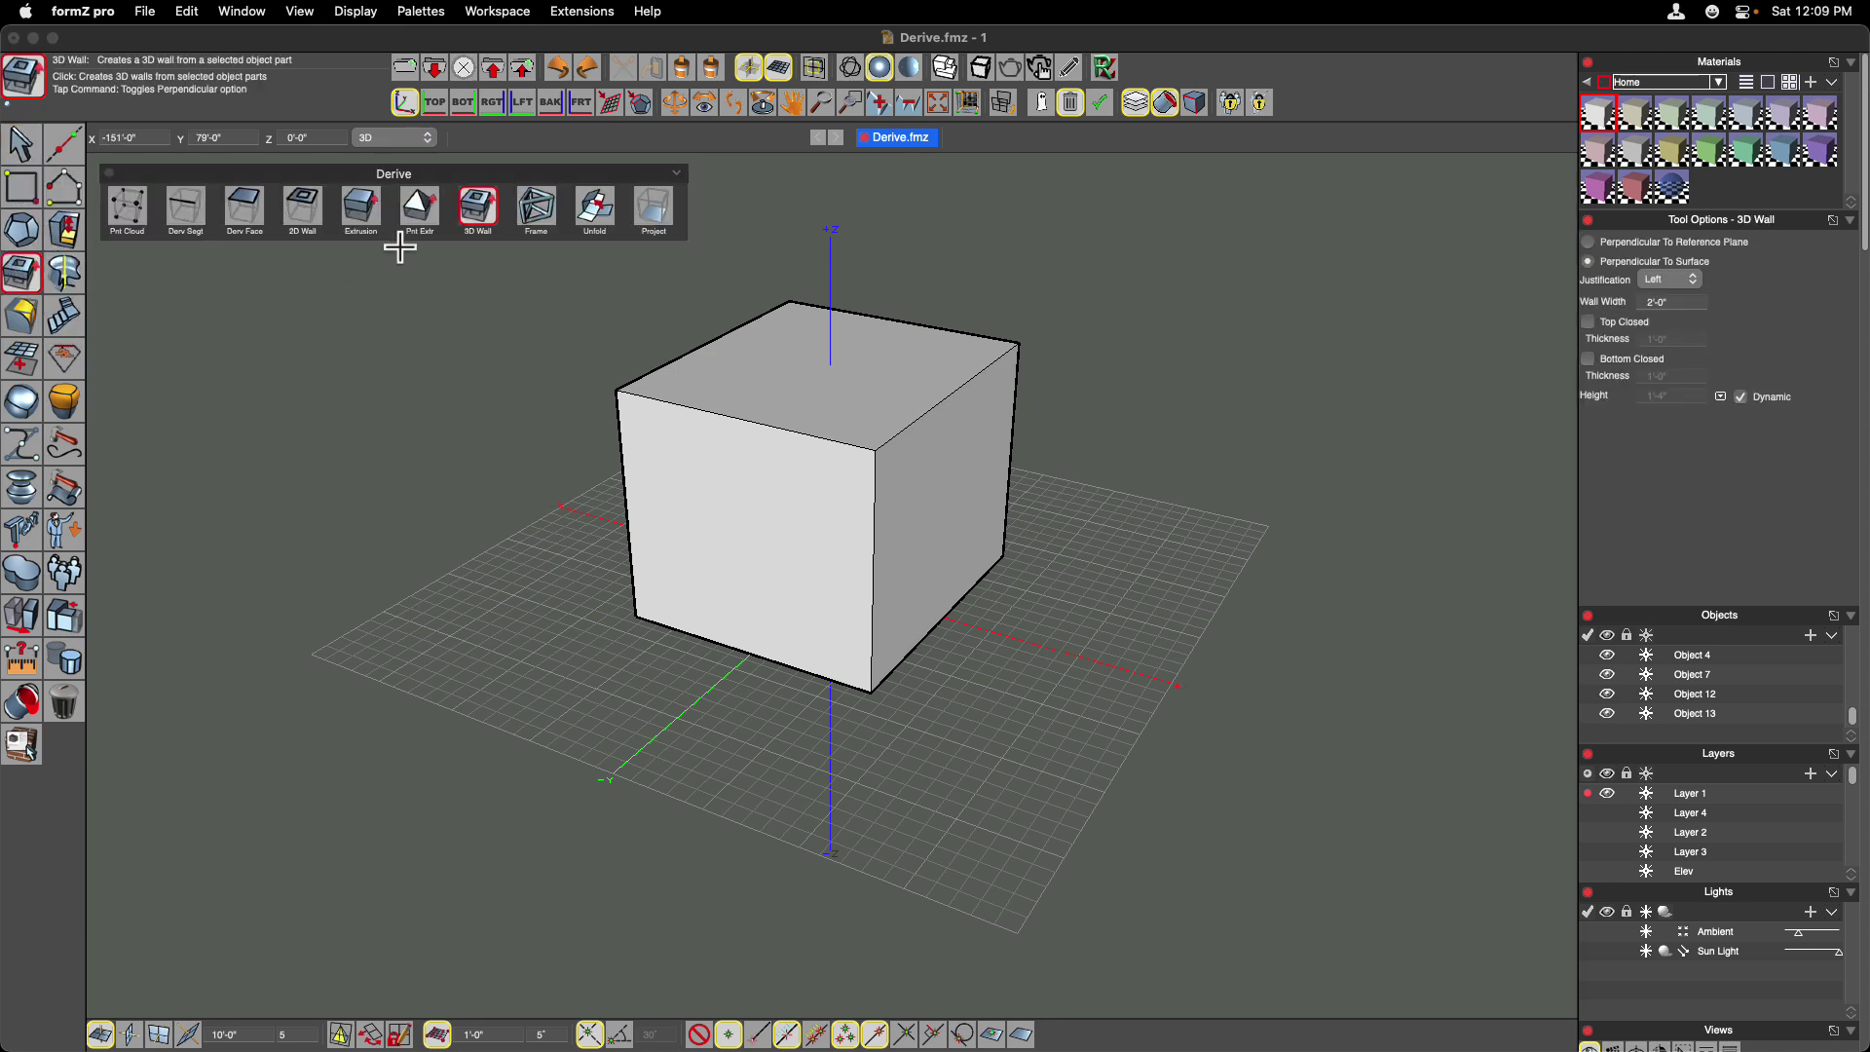
Create a point cloud object from the cube, and undo the conversion.
{"action": "left_click", "coordinate": [128, 212]}
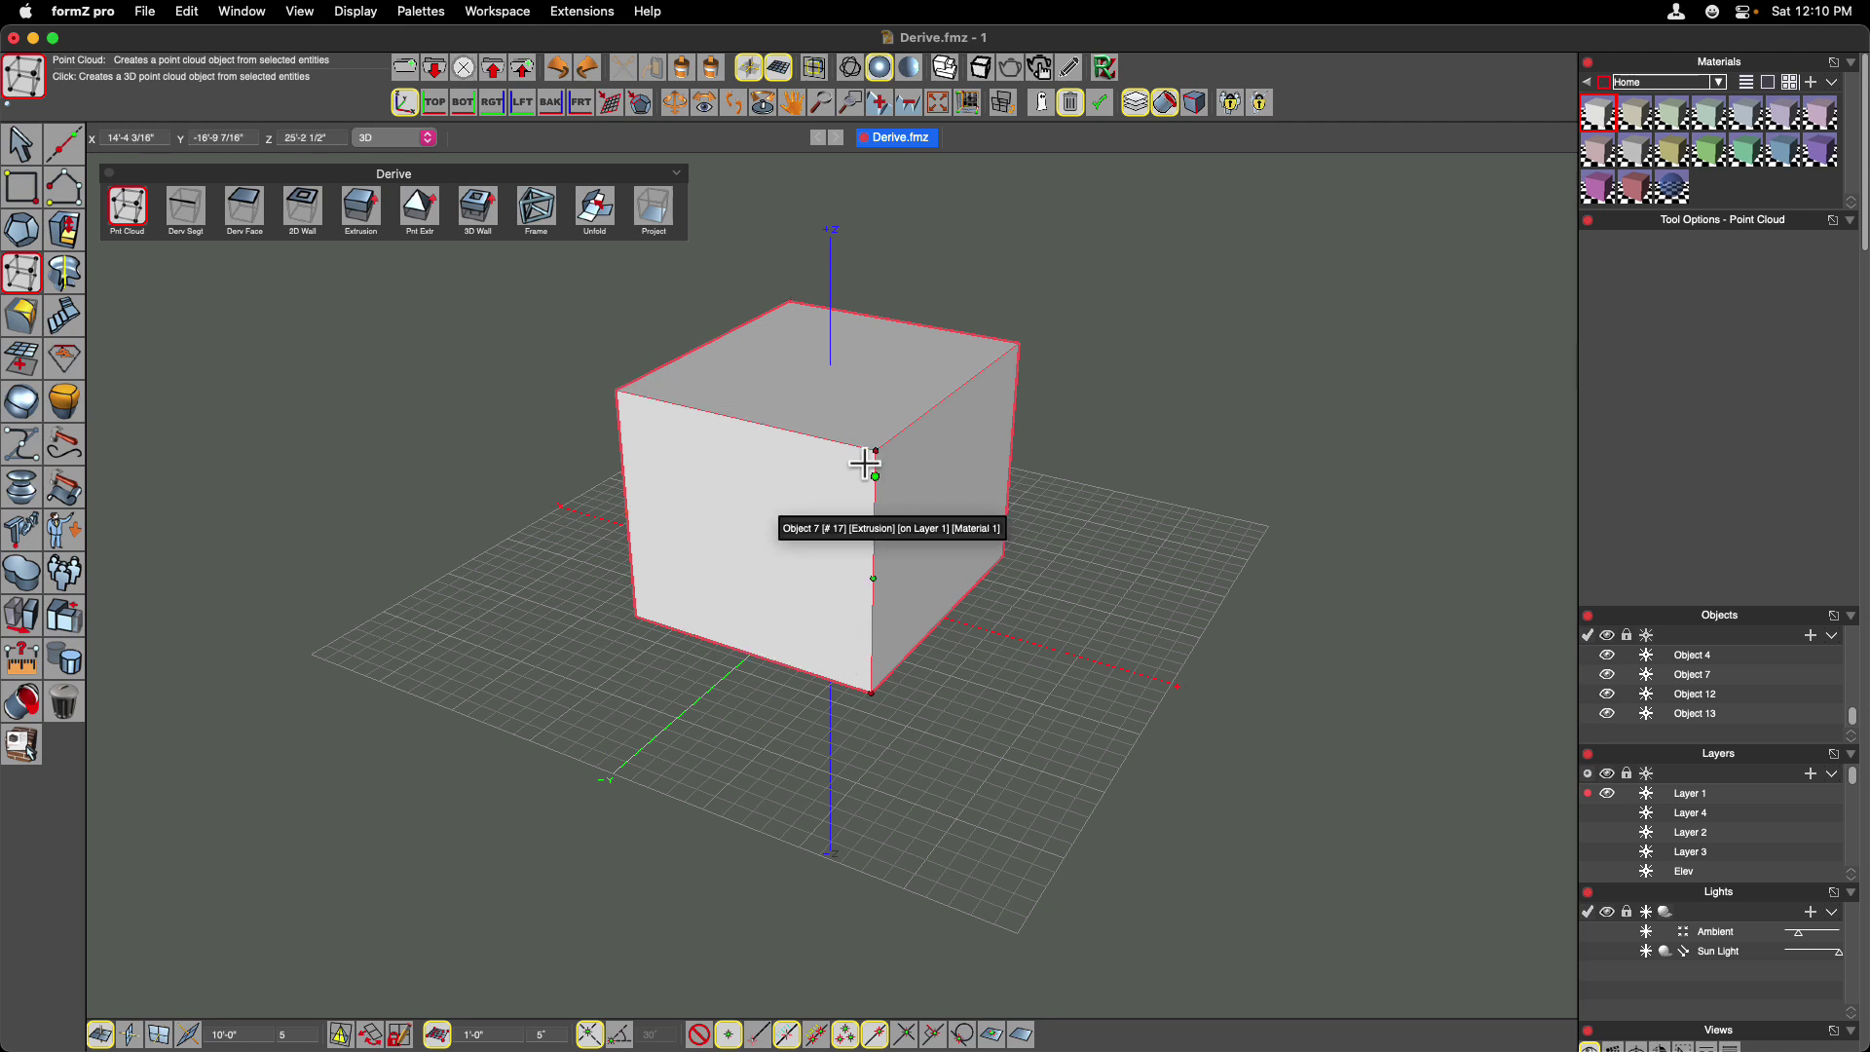
{"action": "left_click", "coordinate": [712, 497]}
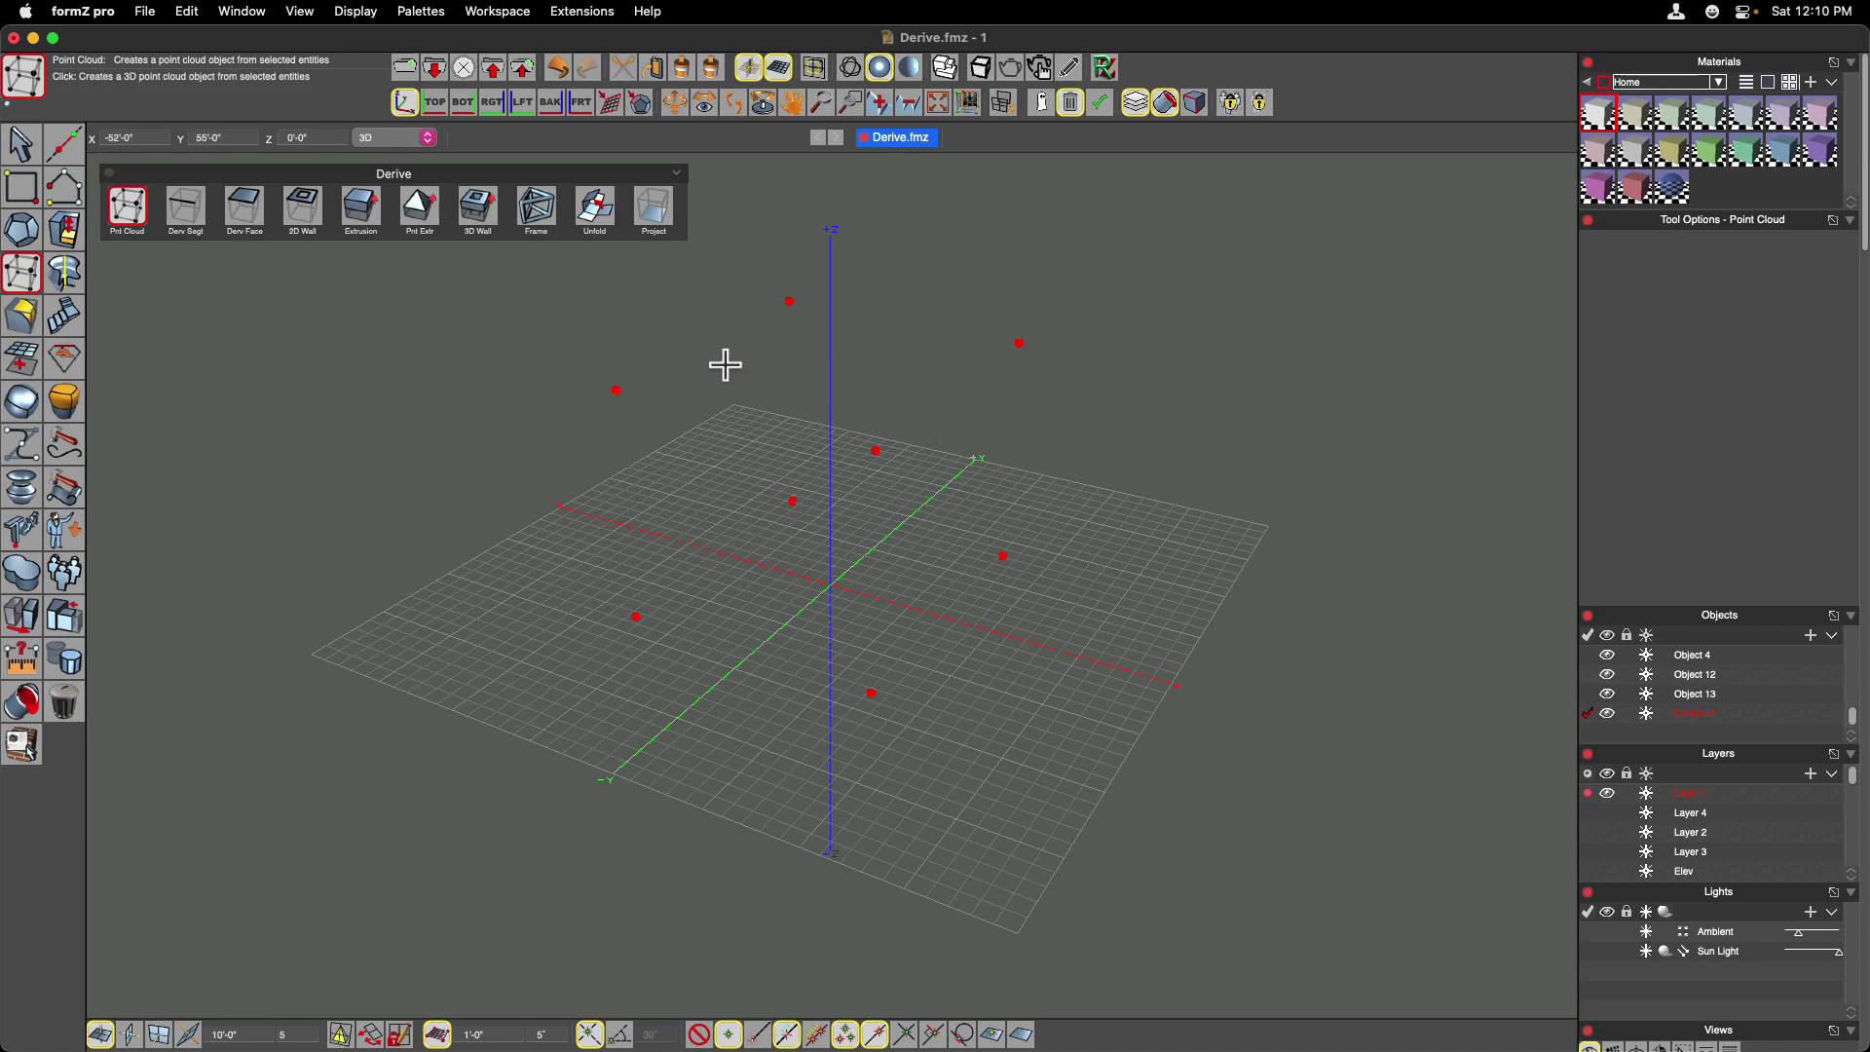
{"action": "middle_click_drag", "start_coordinate": [725, 365], "coordinate": [725, 365]}
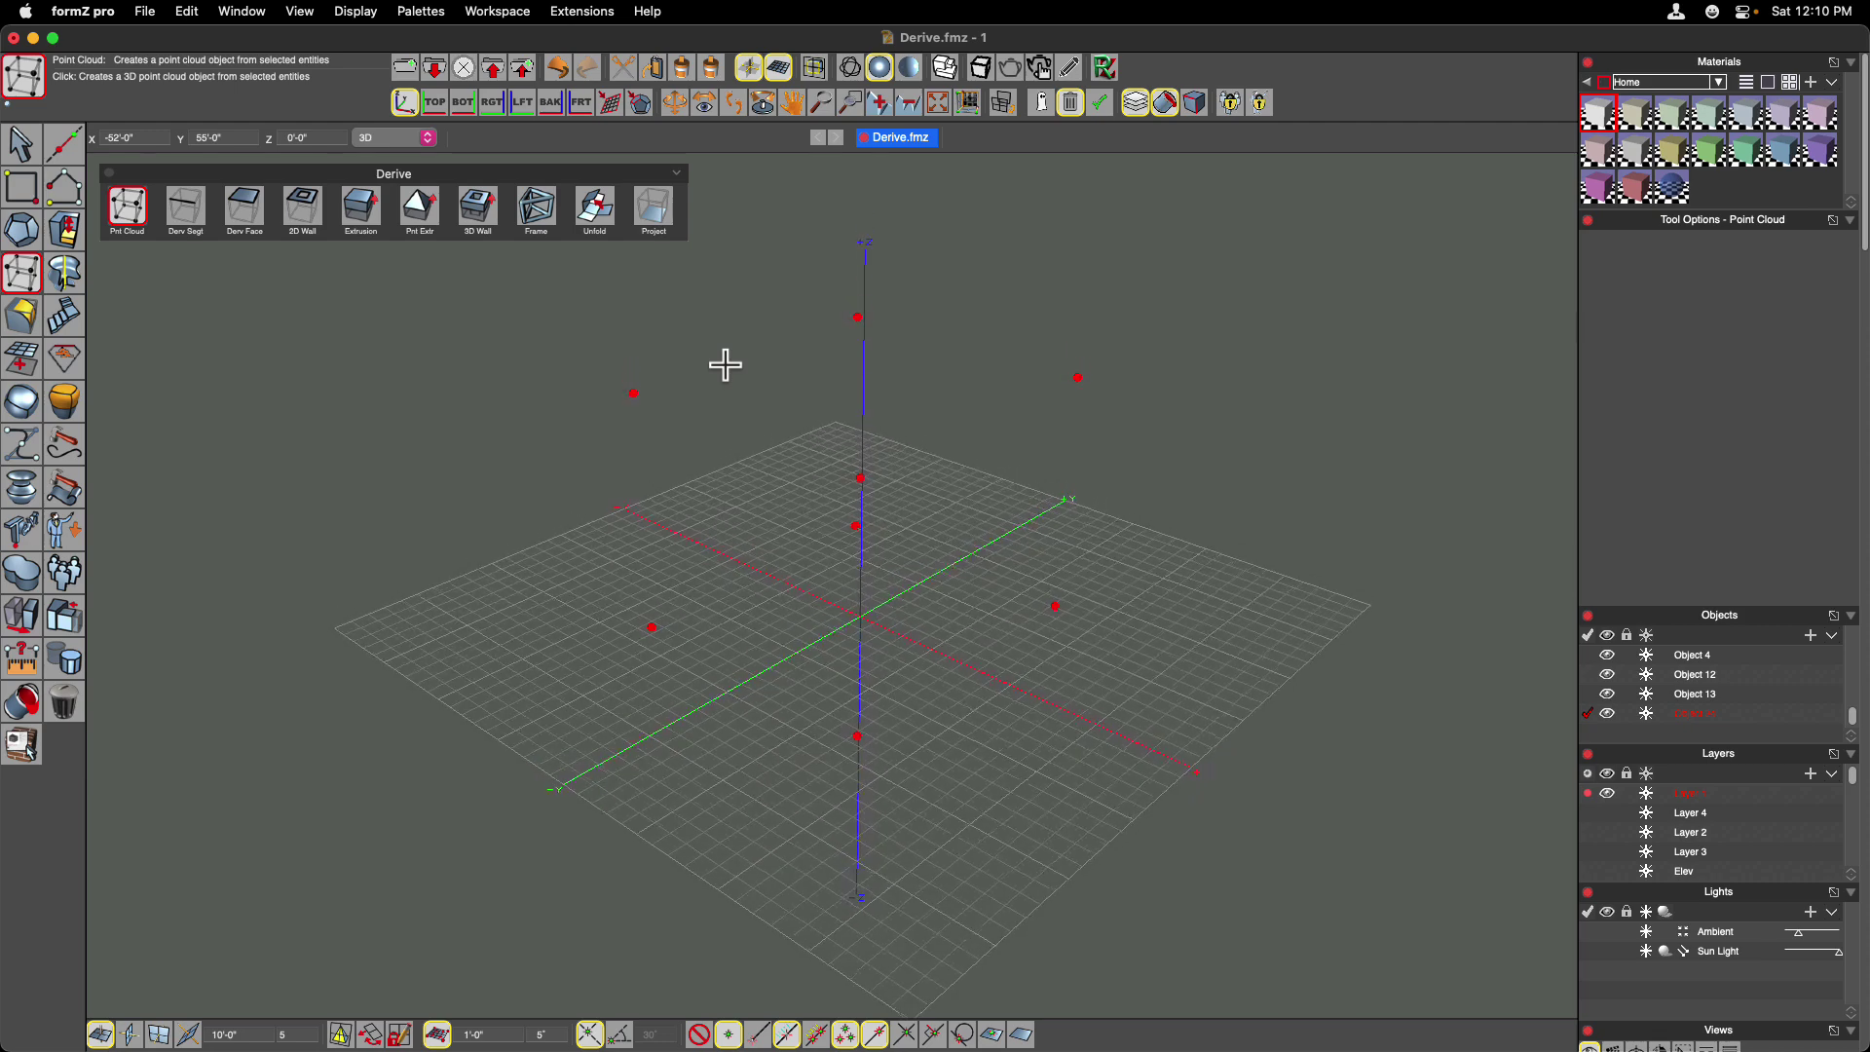
{"action": "key", "text": "super+z"}
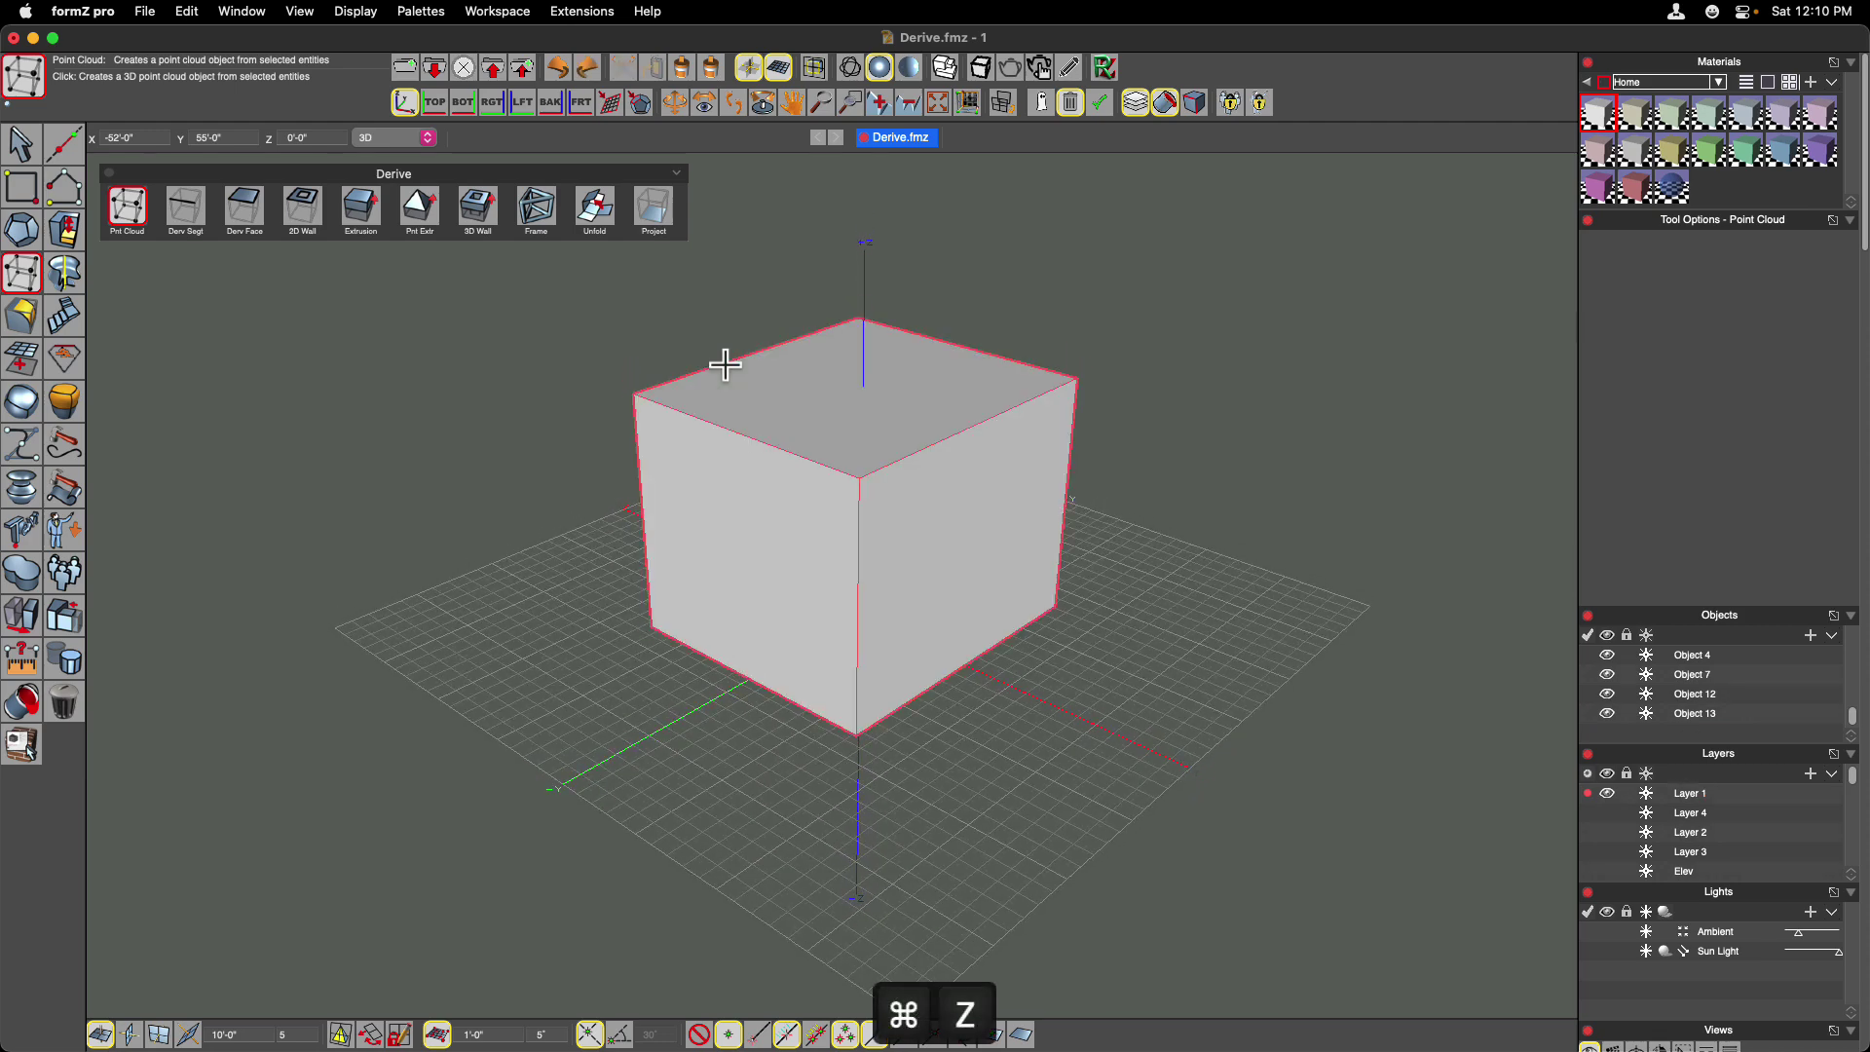
Derive a segment from the cube's top front-left edge with Join Selected Segments active, and undo it.
{"action": "left_click", "coordinate": [185, 230]}
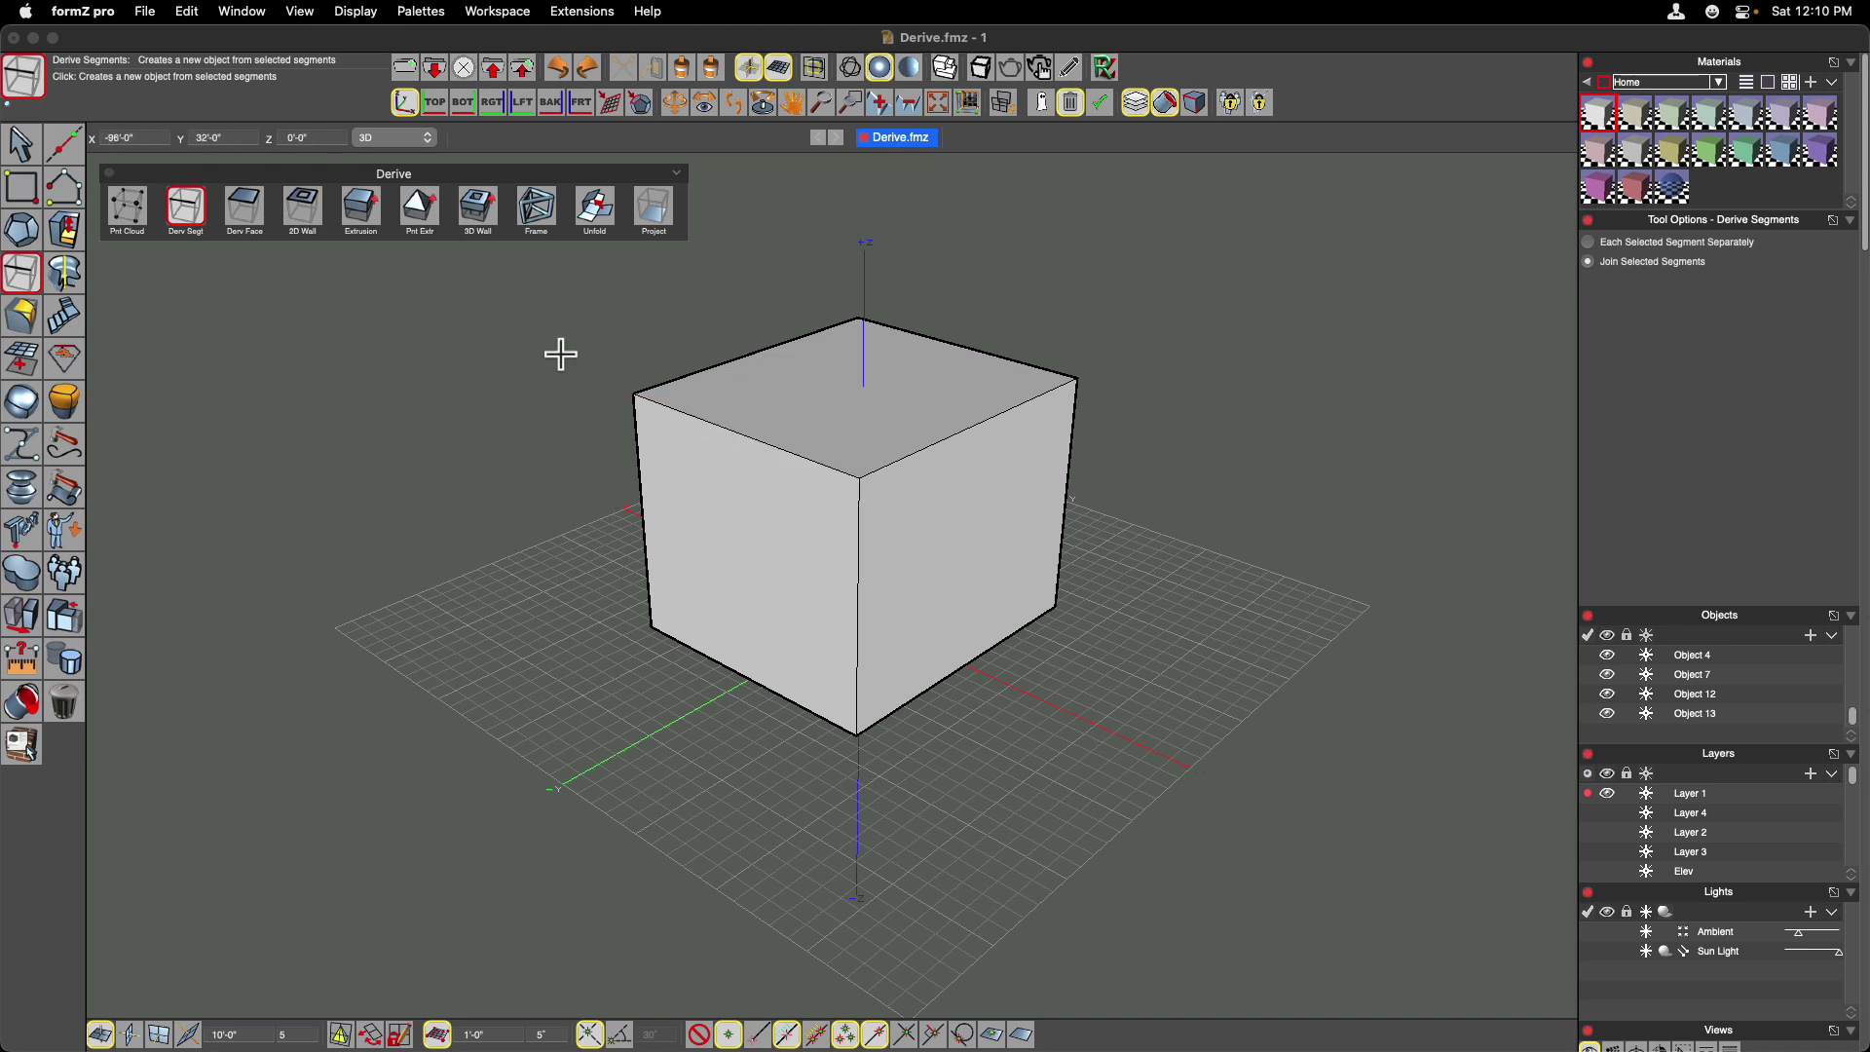
{"action": "left_click", "coordinate": [772, 447]}
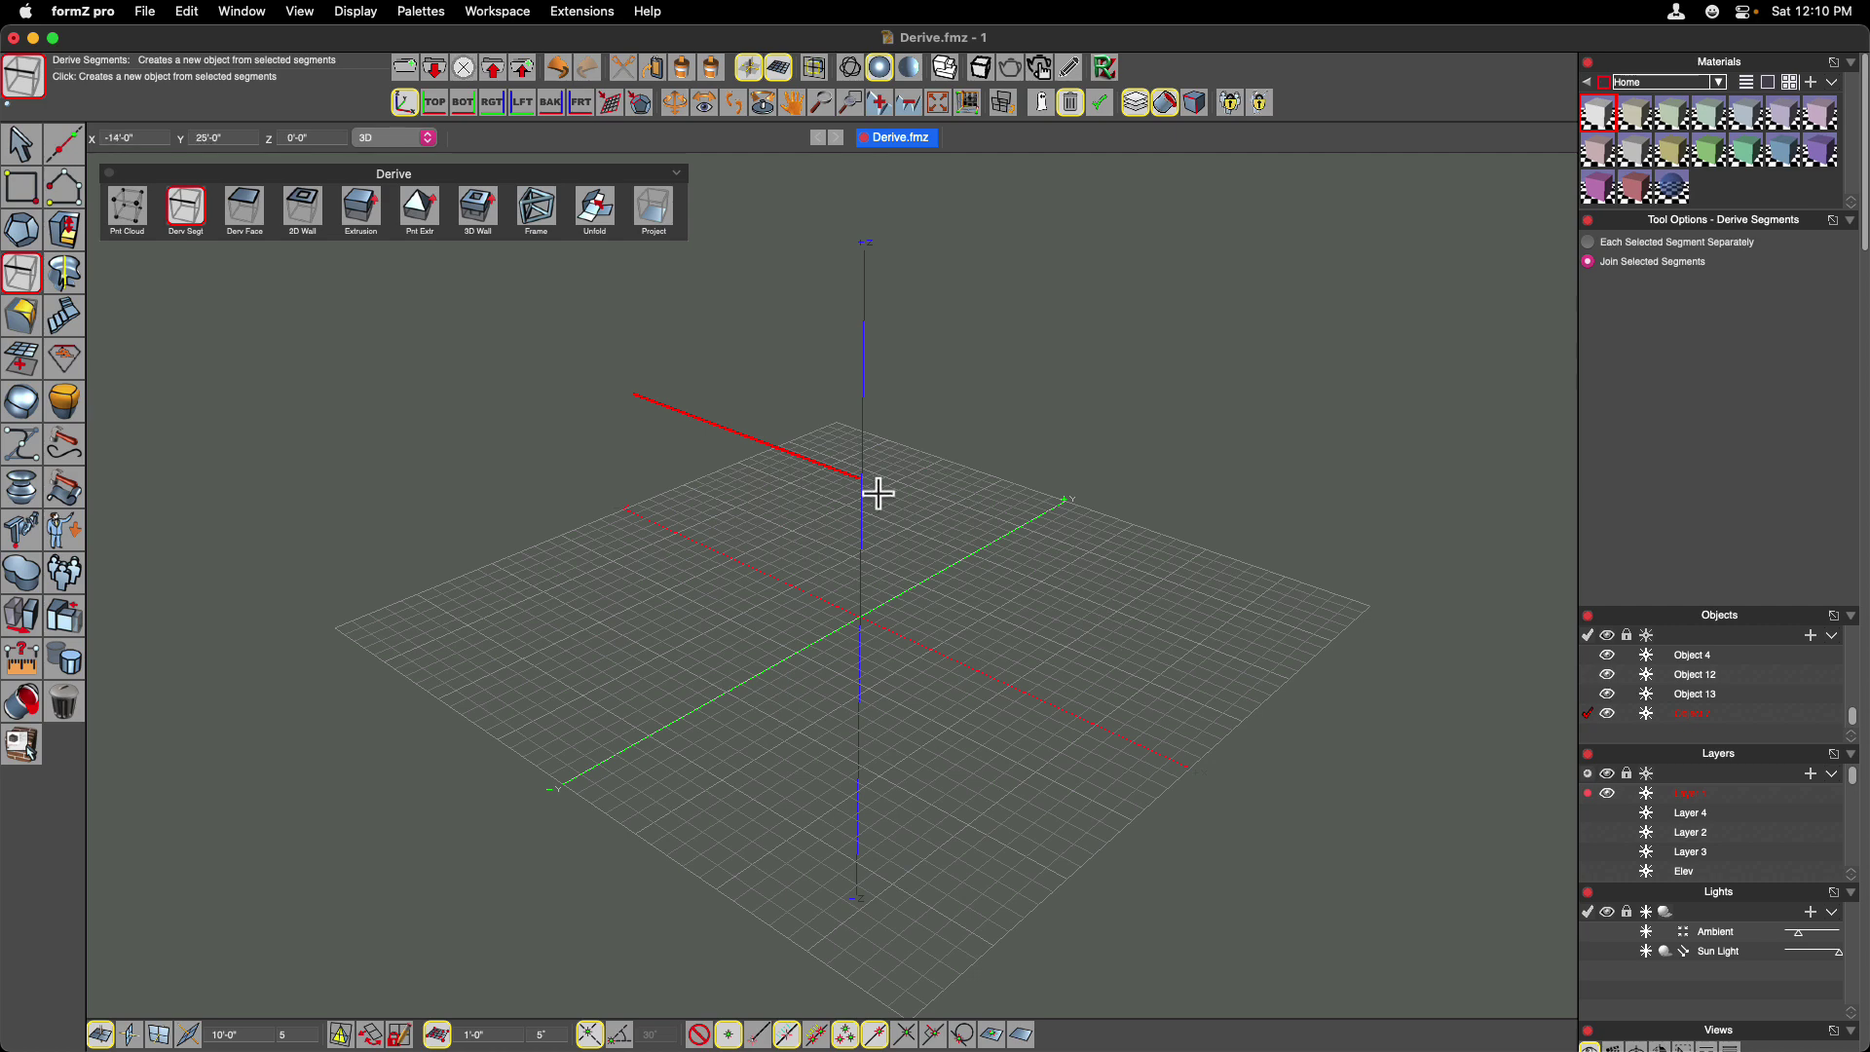
{"action": "left_click", "coordinate": [20, 144]}
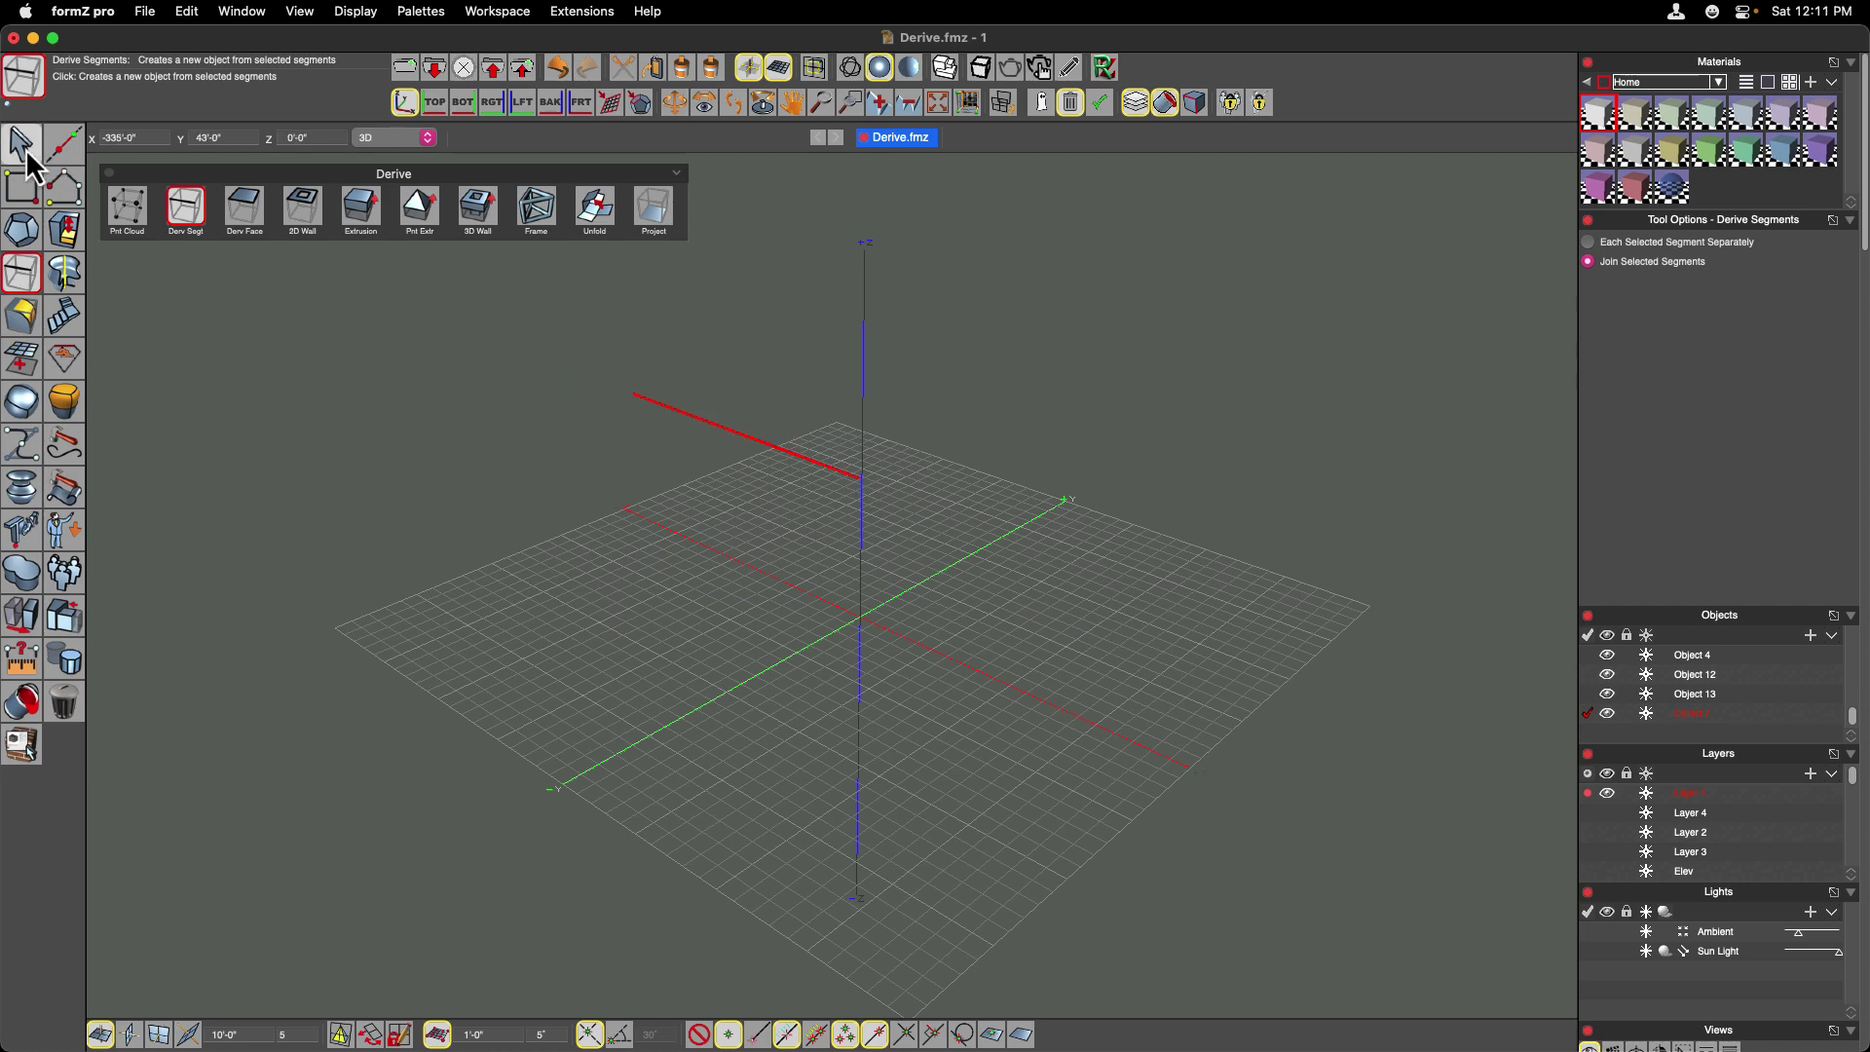
{"action": "key", "text": "super+z"}
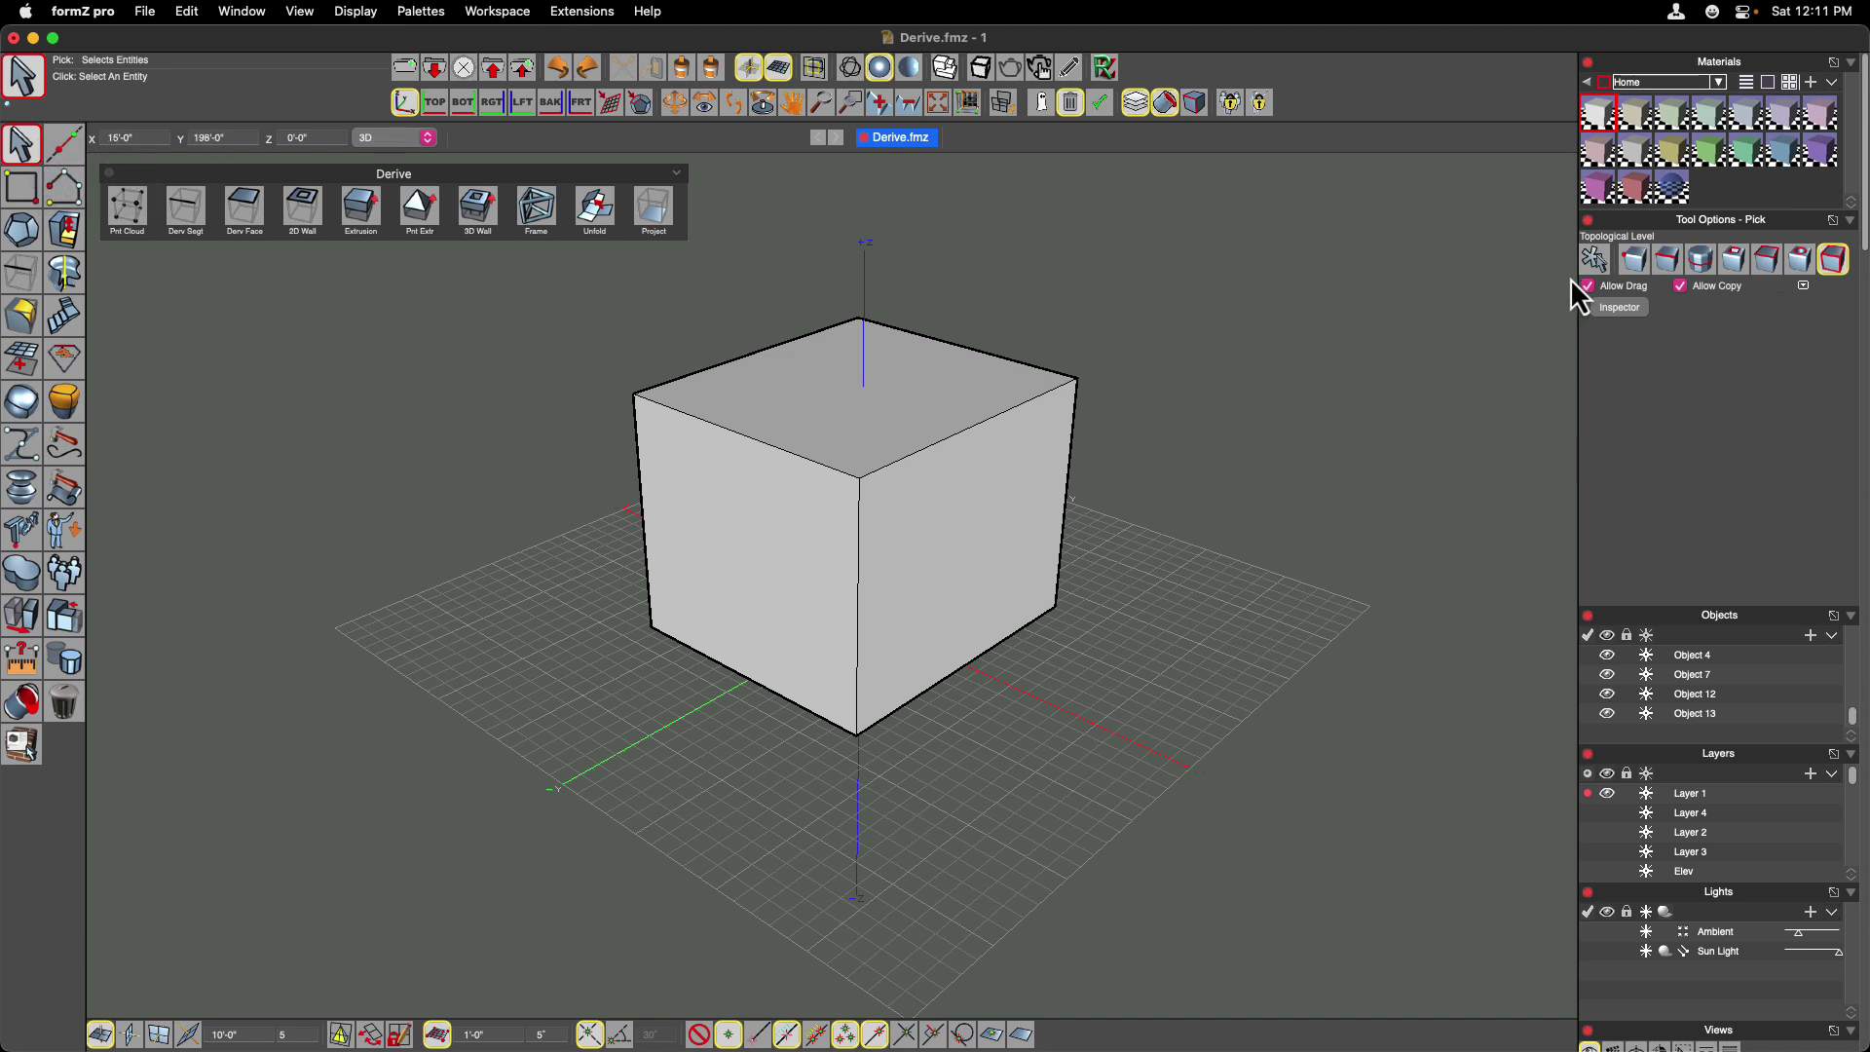
Select the entire cube and derive line segments from all of its edges.
{"action": "left_click", "coordinate": [931, 510]}
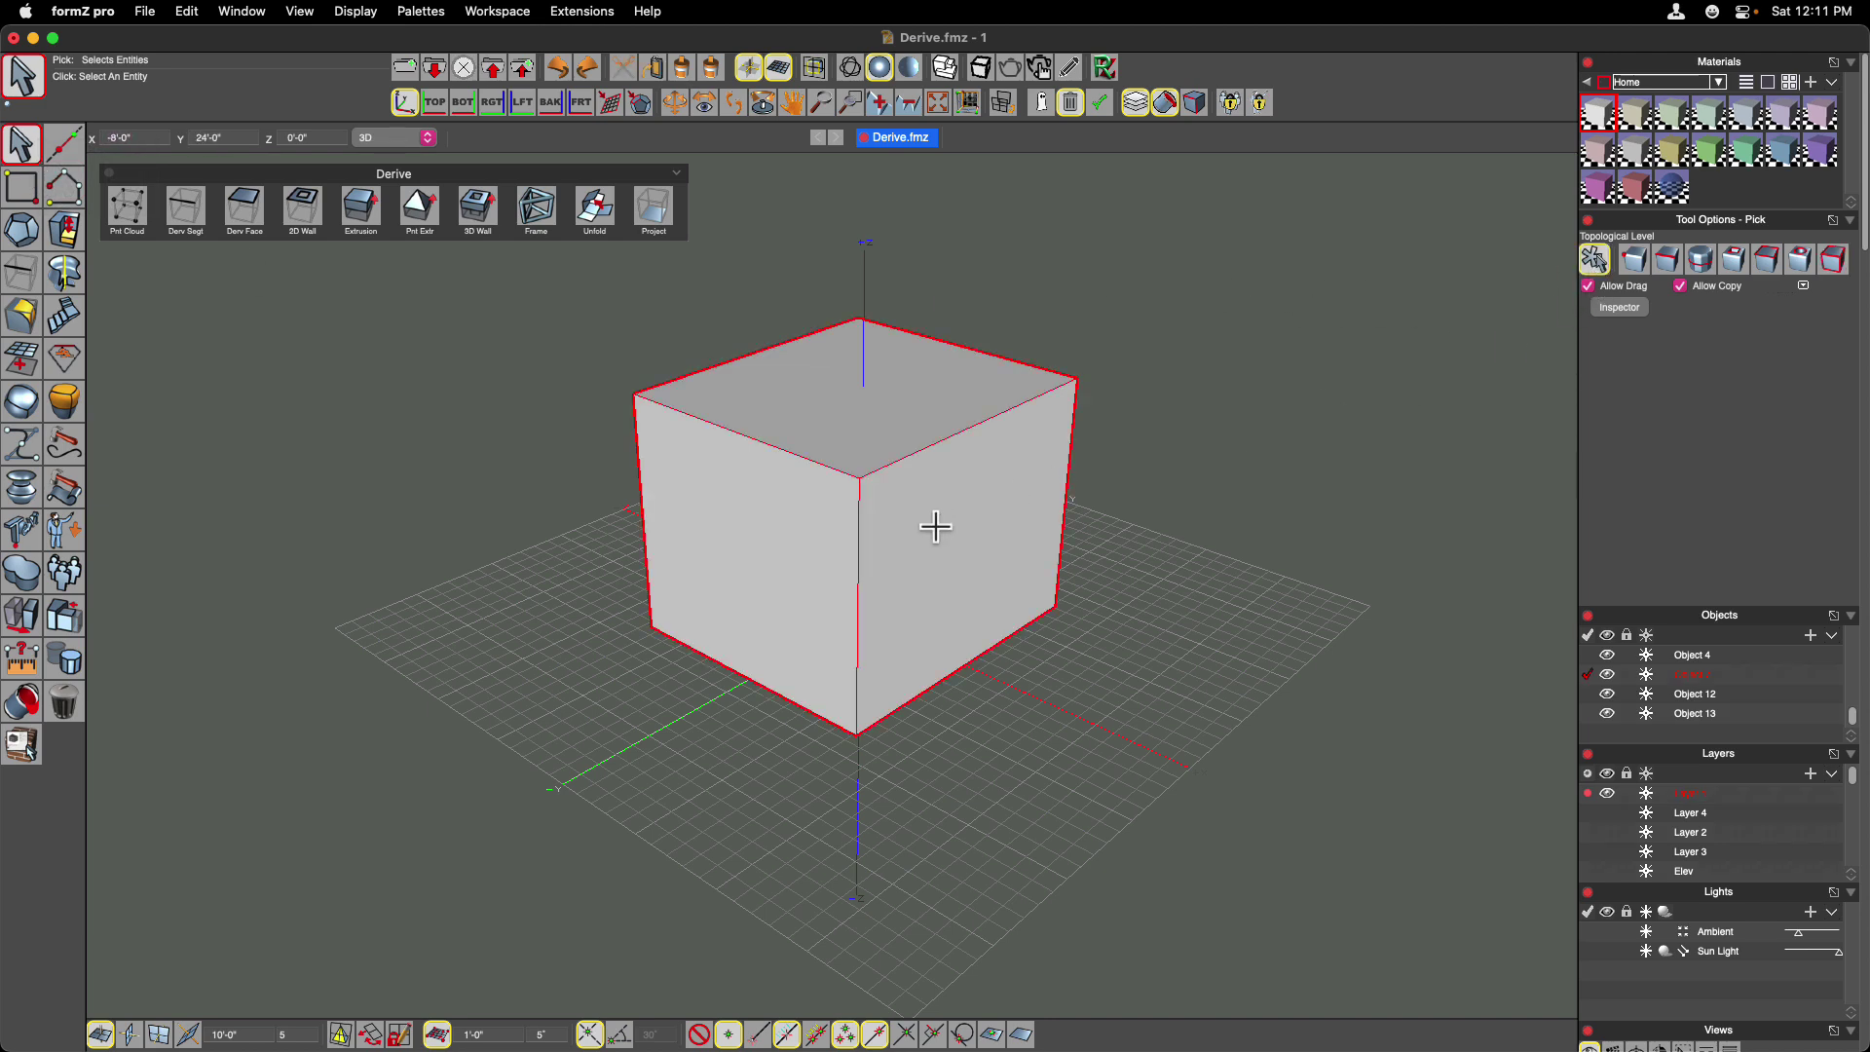
{"action": "left_click", "coordinate": [185, 223]}
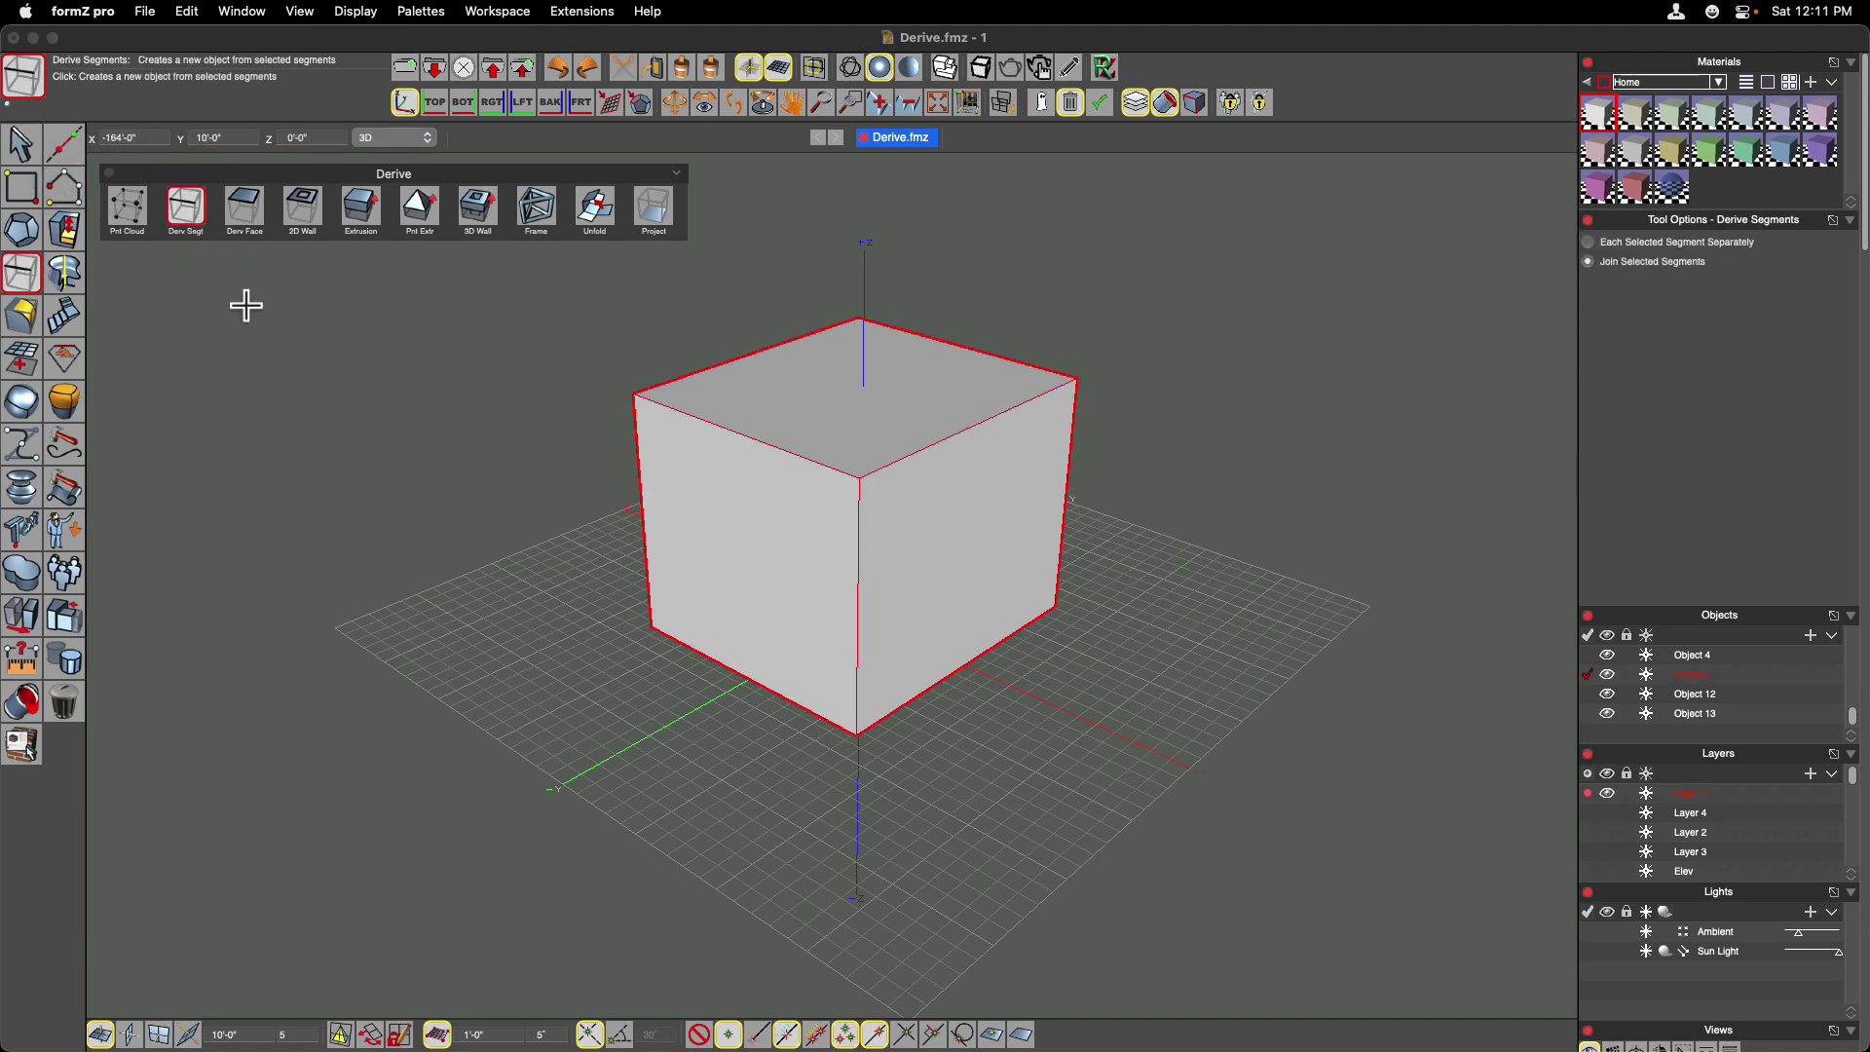
{"action": "left_click", "coordinate": [563, 442]}
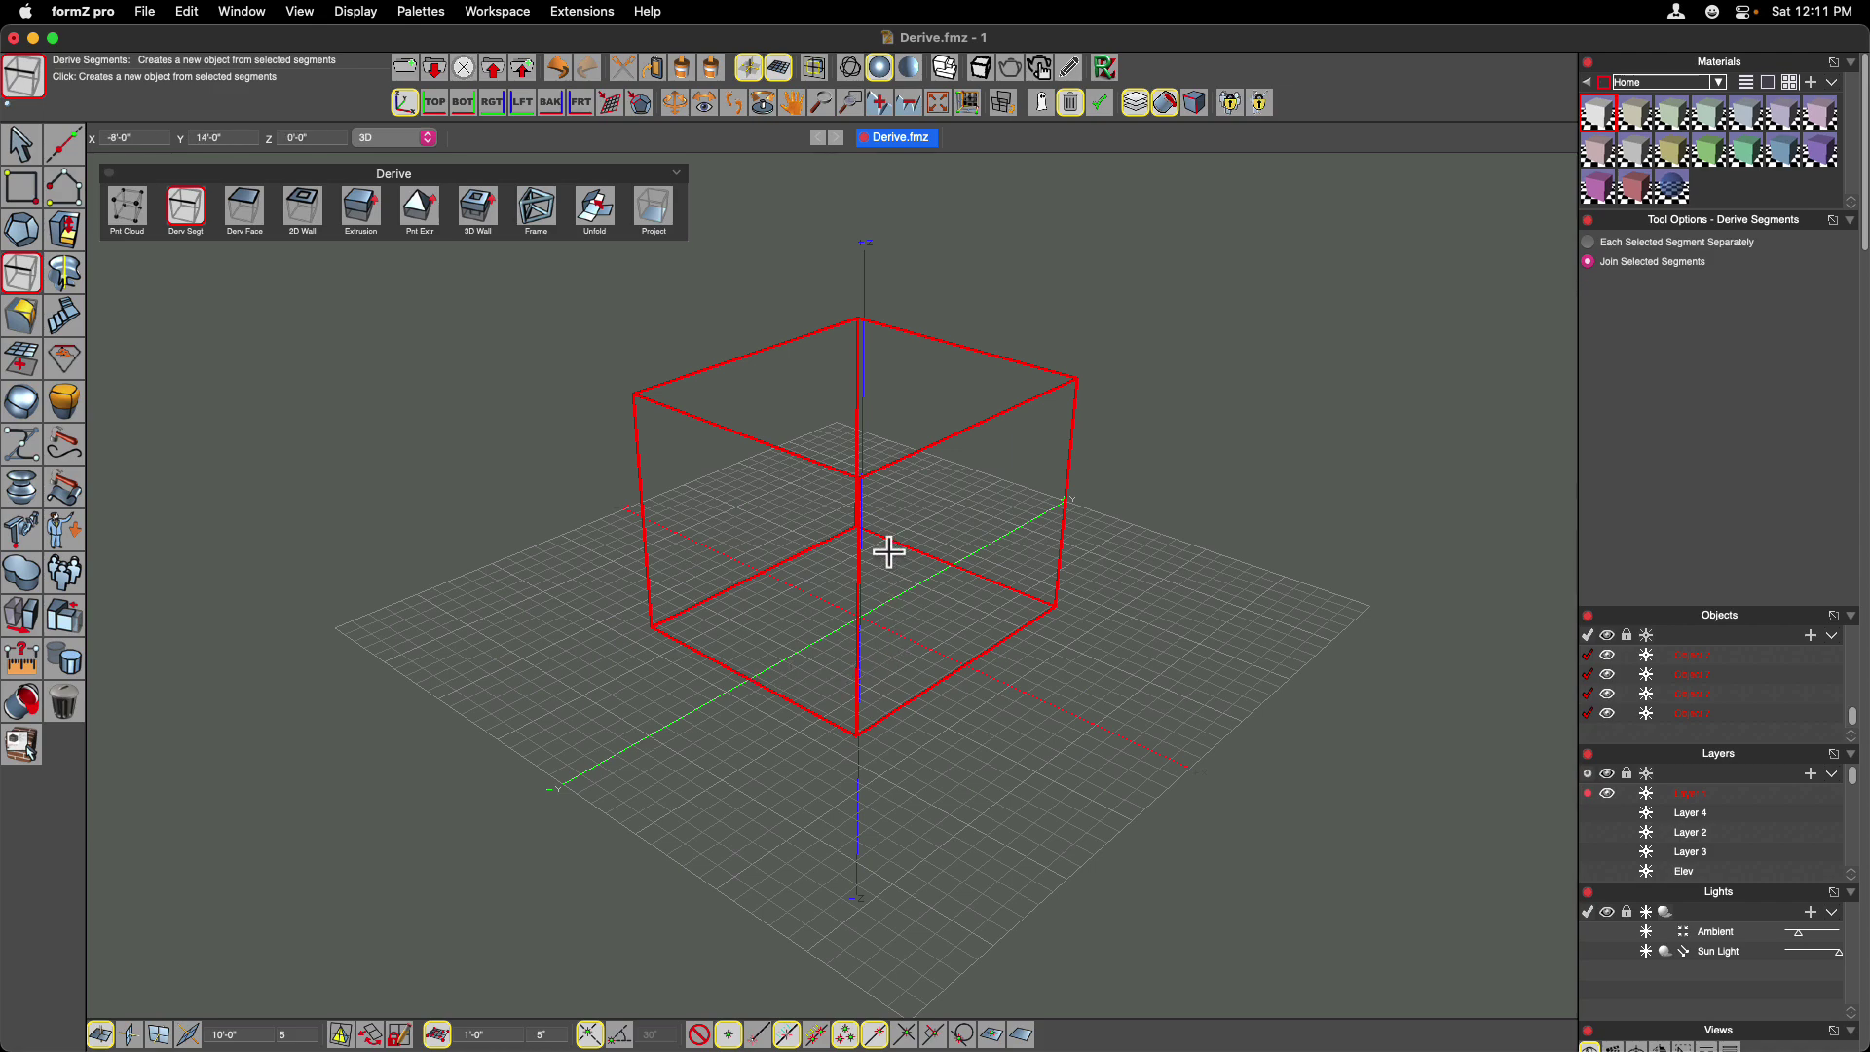
Inspect the derived edge segments as individual objects, and undo the derivation to restore the solid cube.
{"action": "left_click", "coordinate": [27, 150]}
{"action": "middle_click_drag", "start_coordinate": [441, 483], "coordinate": [441, 482]}
{"action": "left_click", "coordinate": [668, 413]}
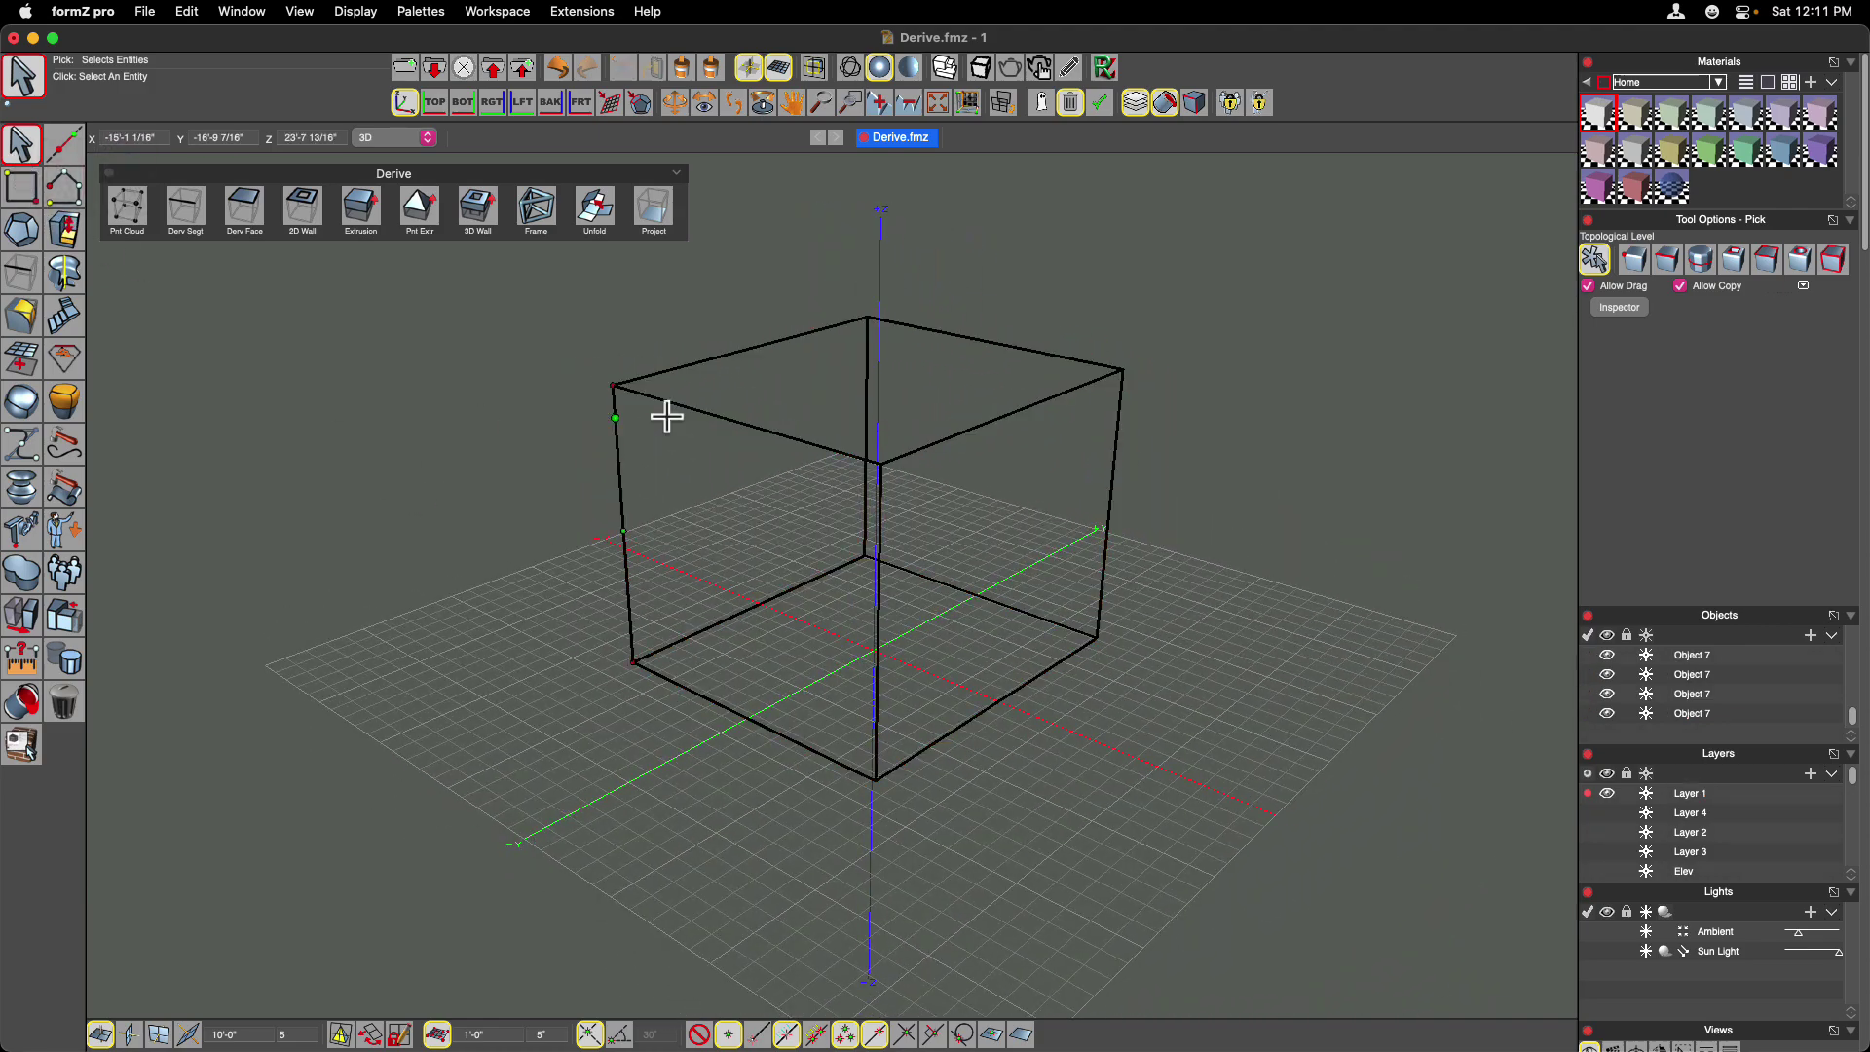
{"action": "left_click", "coordinate": [865, 361]}
{"action": "left_click", "coordinate": [908, 329]}
{"action": "left_click", "coordinate": [938, 401]}
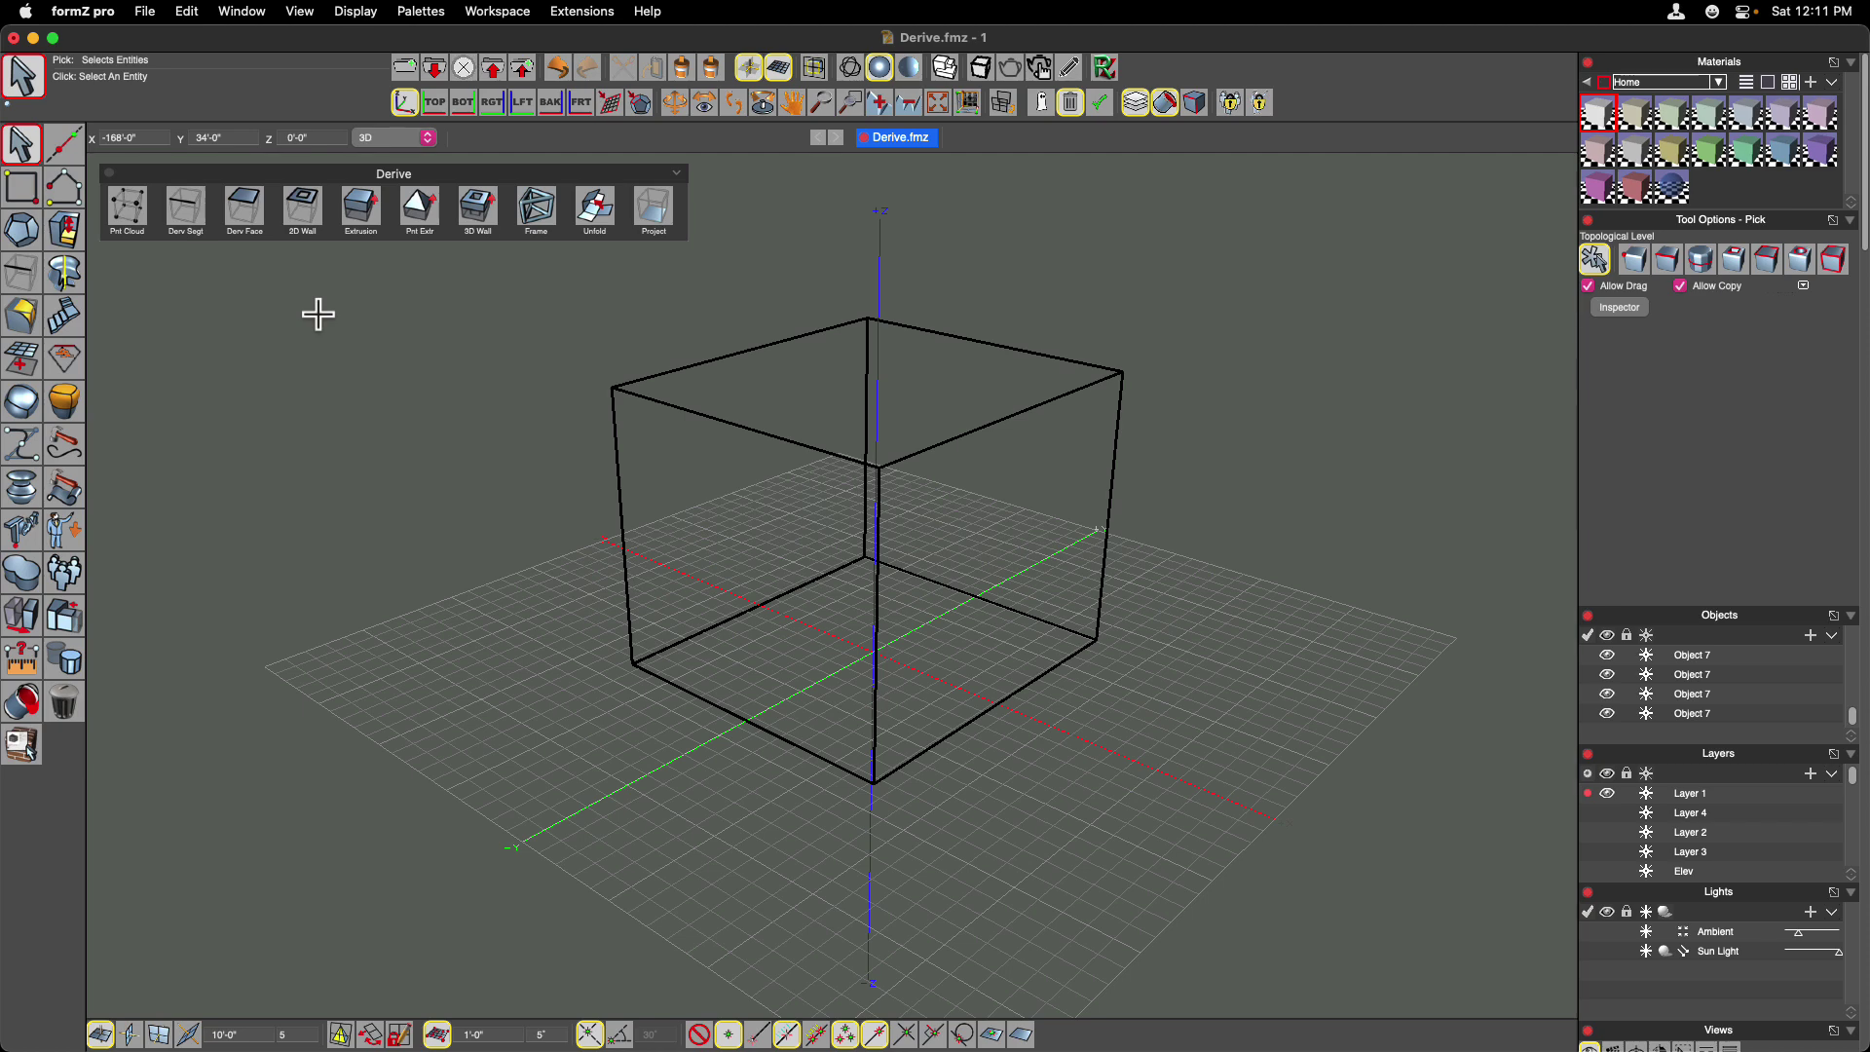
{"action": "key", "text": "super+z"}
Derive the cube's top face and its right side face one at a time, undoing each derivation.
{"action": "left_click", "coordinate": [245, 209]}
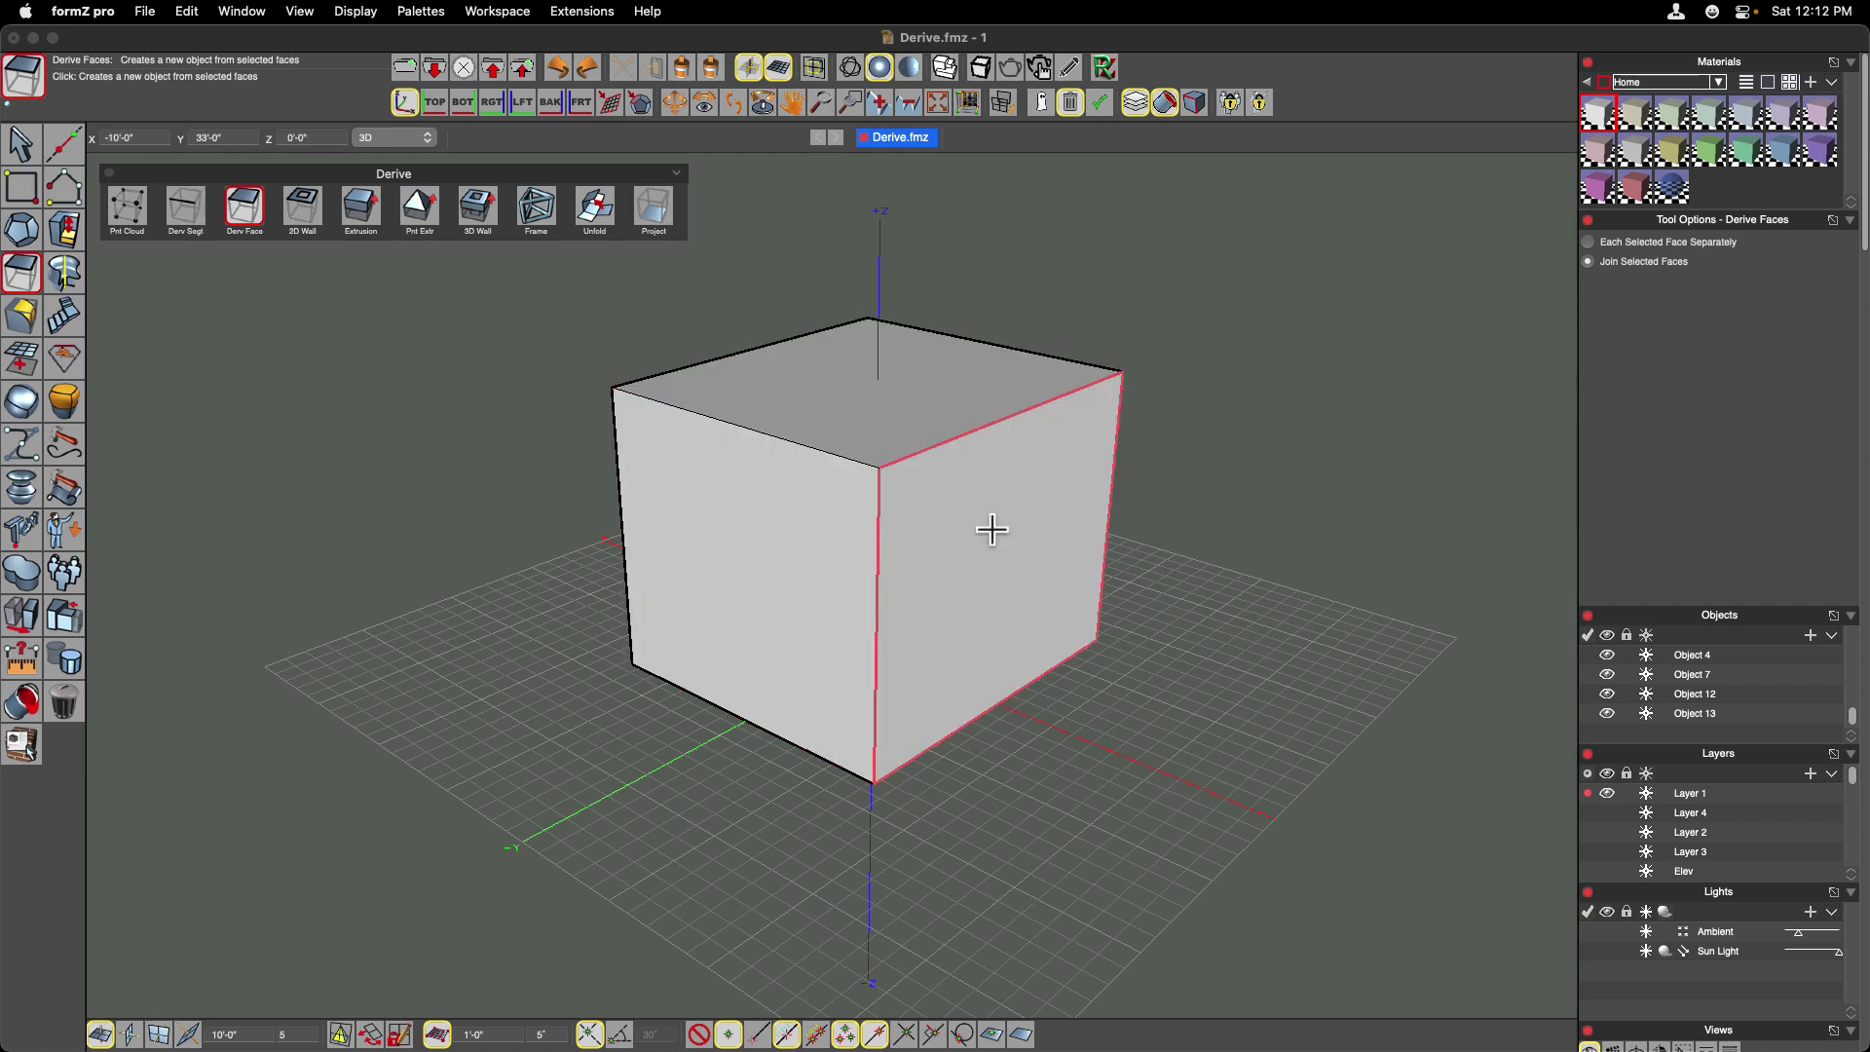
{"action": "left_click", "coordinate": [882, 404]}
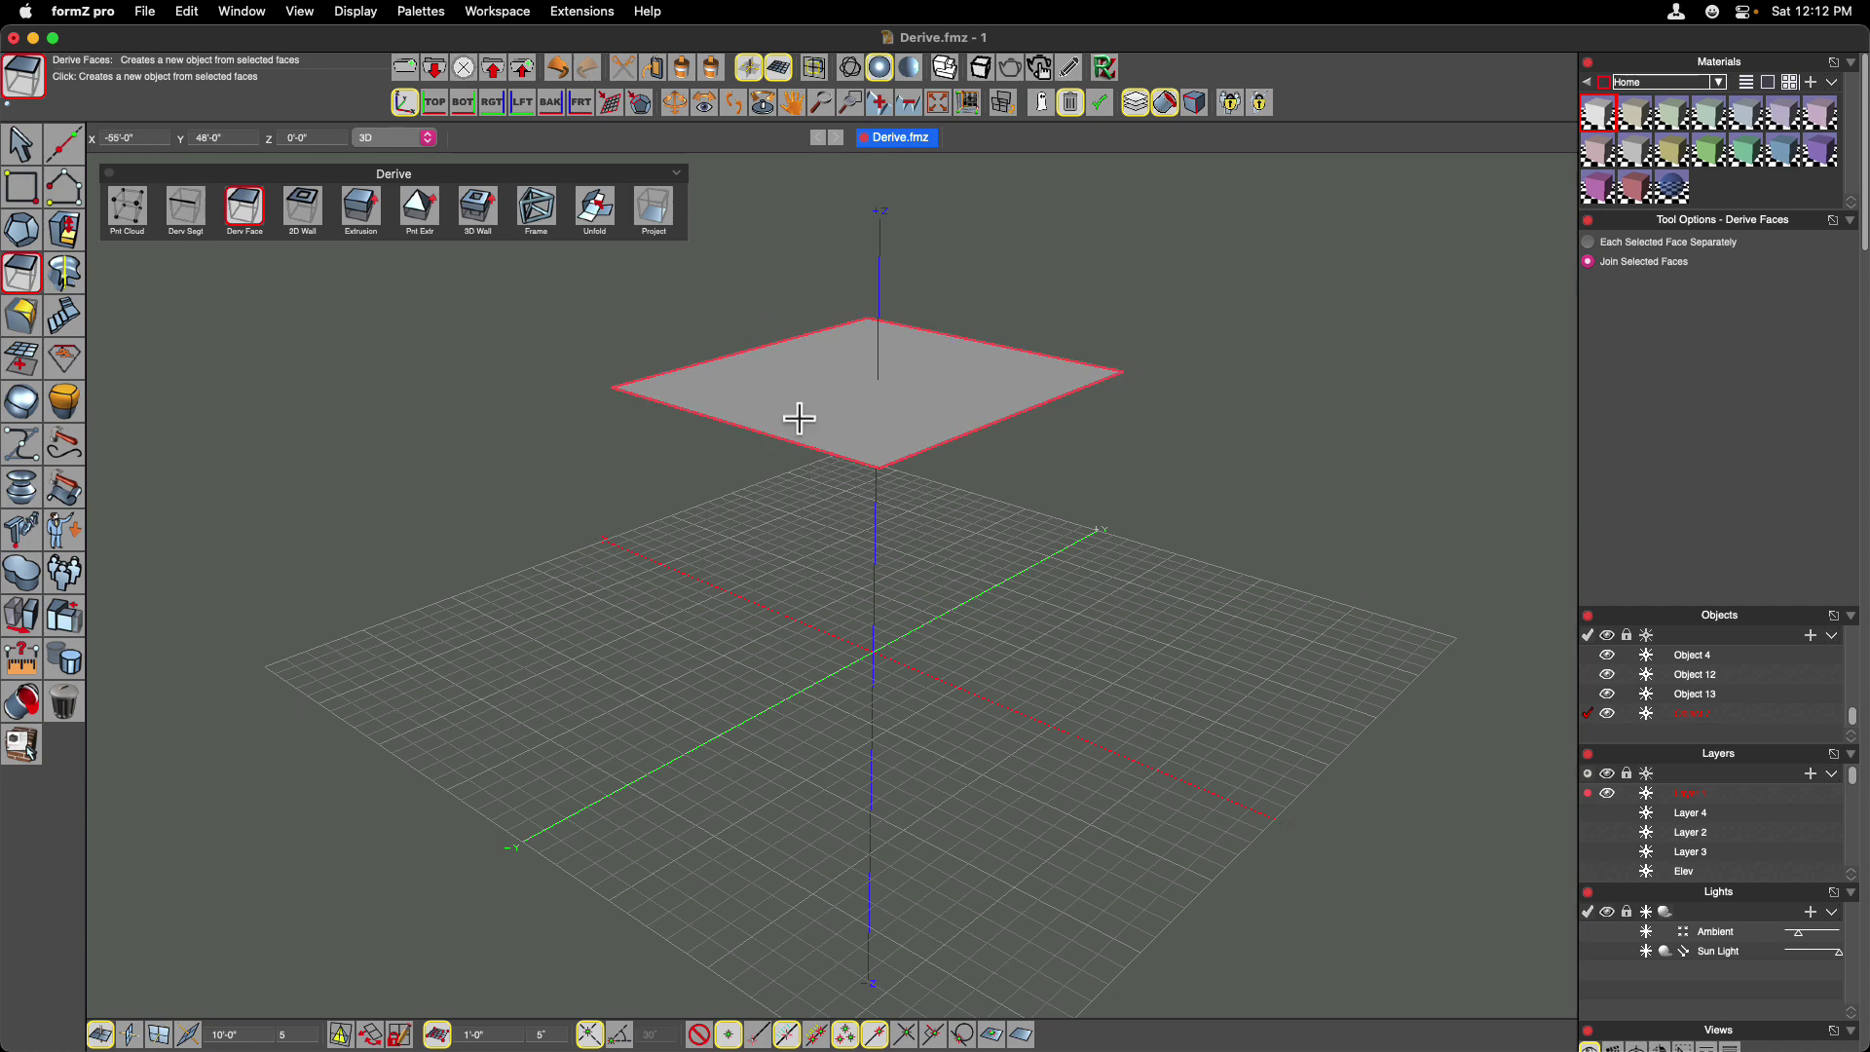
{"action": "key", "text": "super+z"}
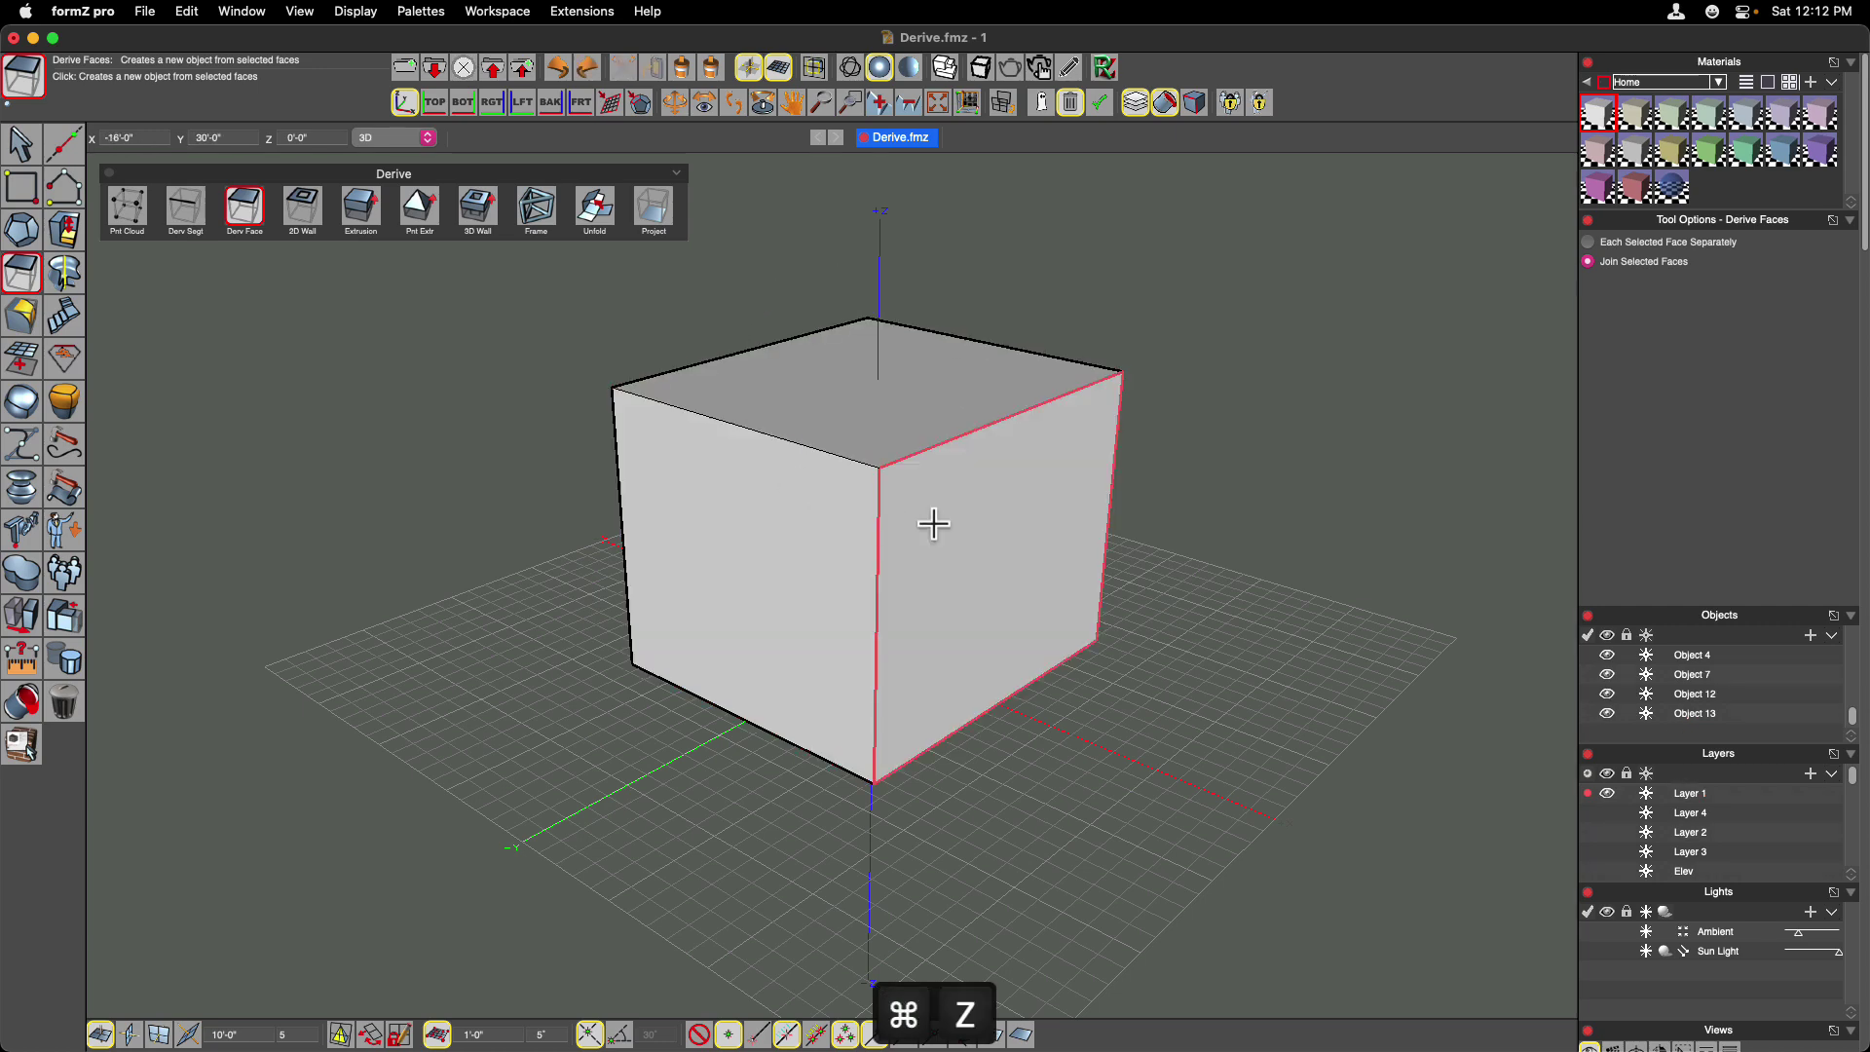
{"action": "left_click", "coordinate": [979, 529]}
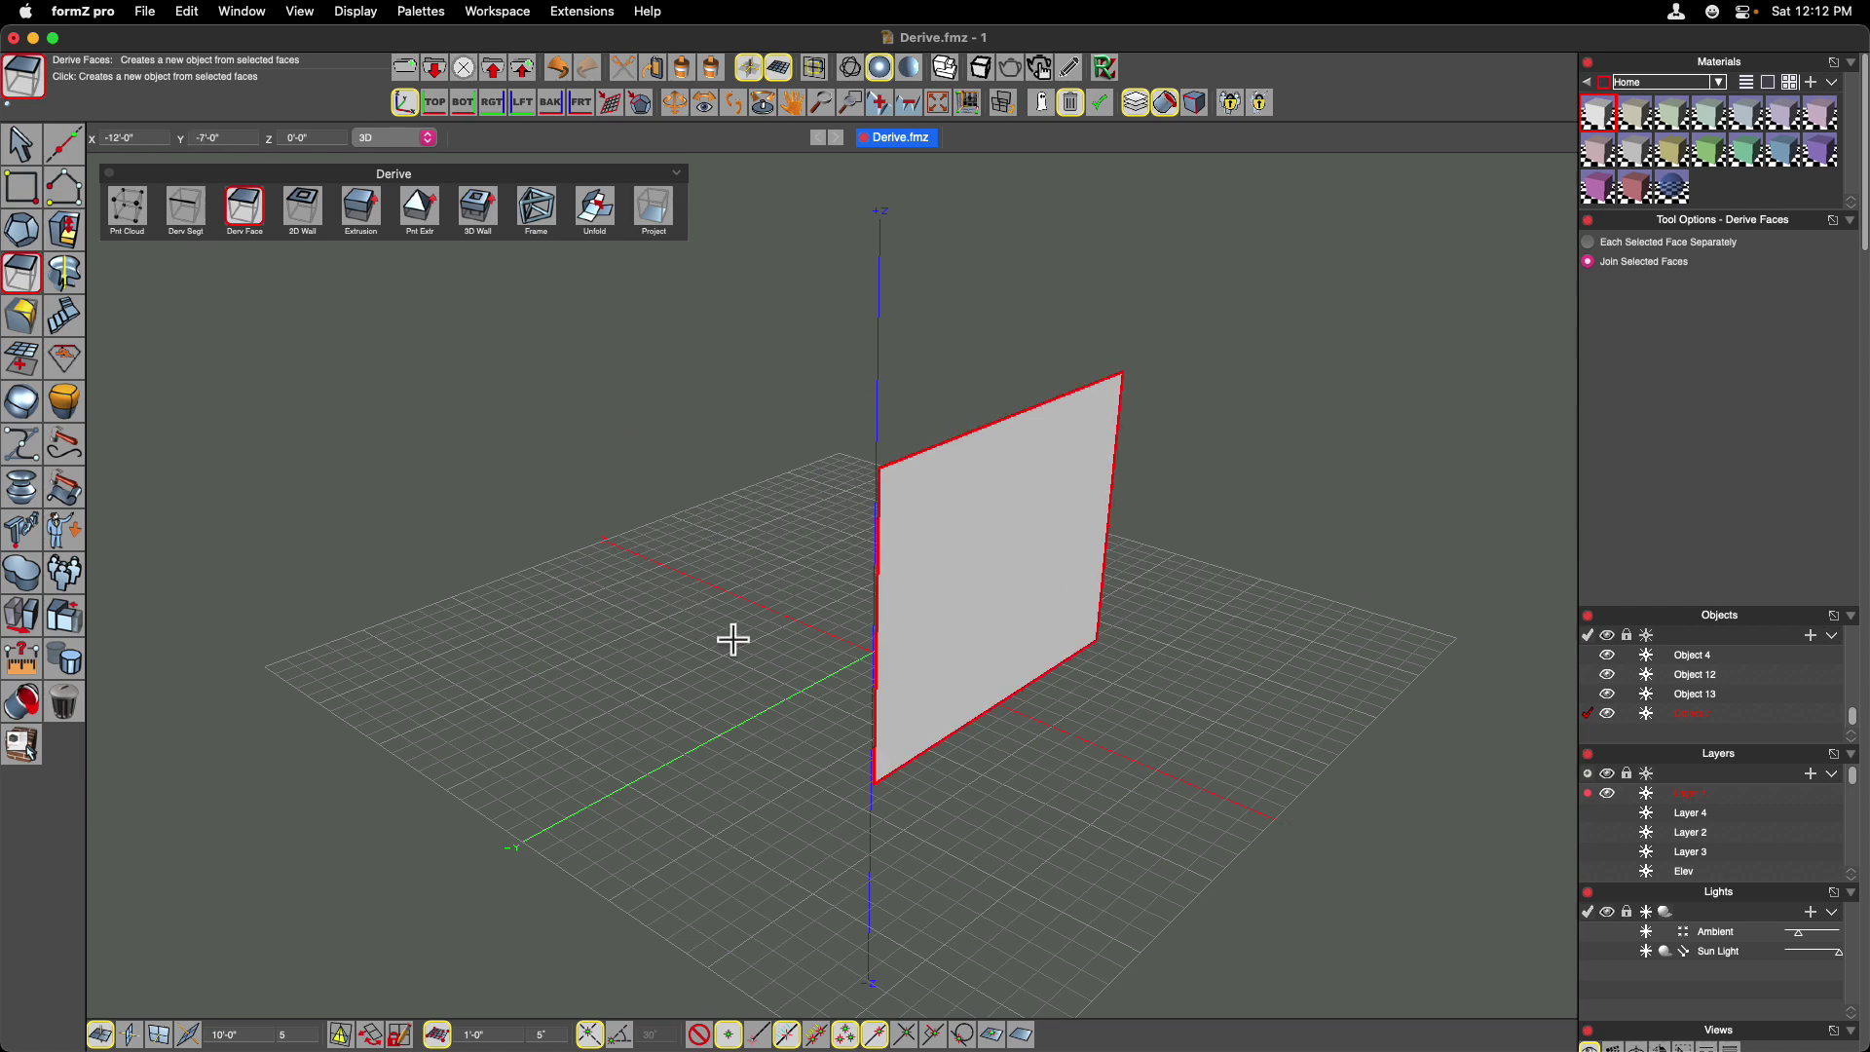
{"action": "key", "text": "super+z"}
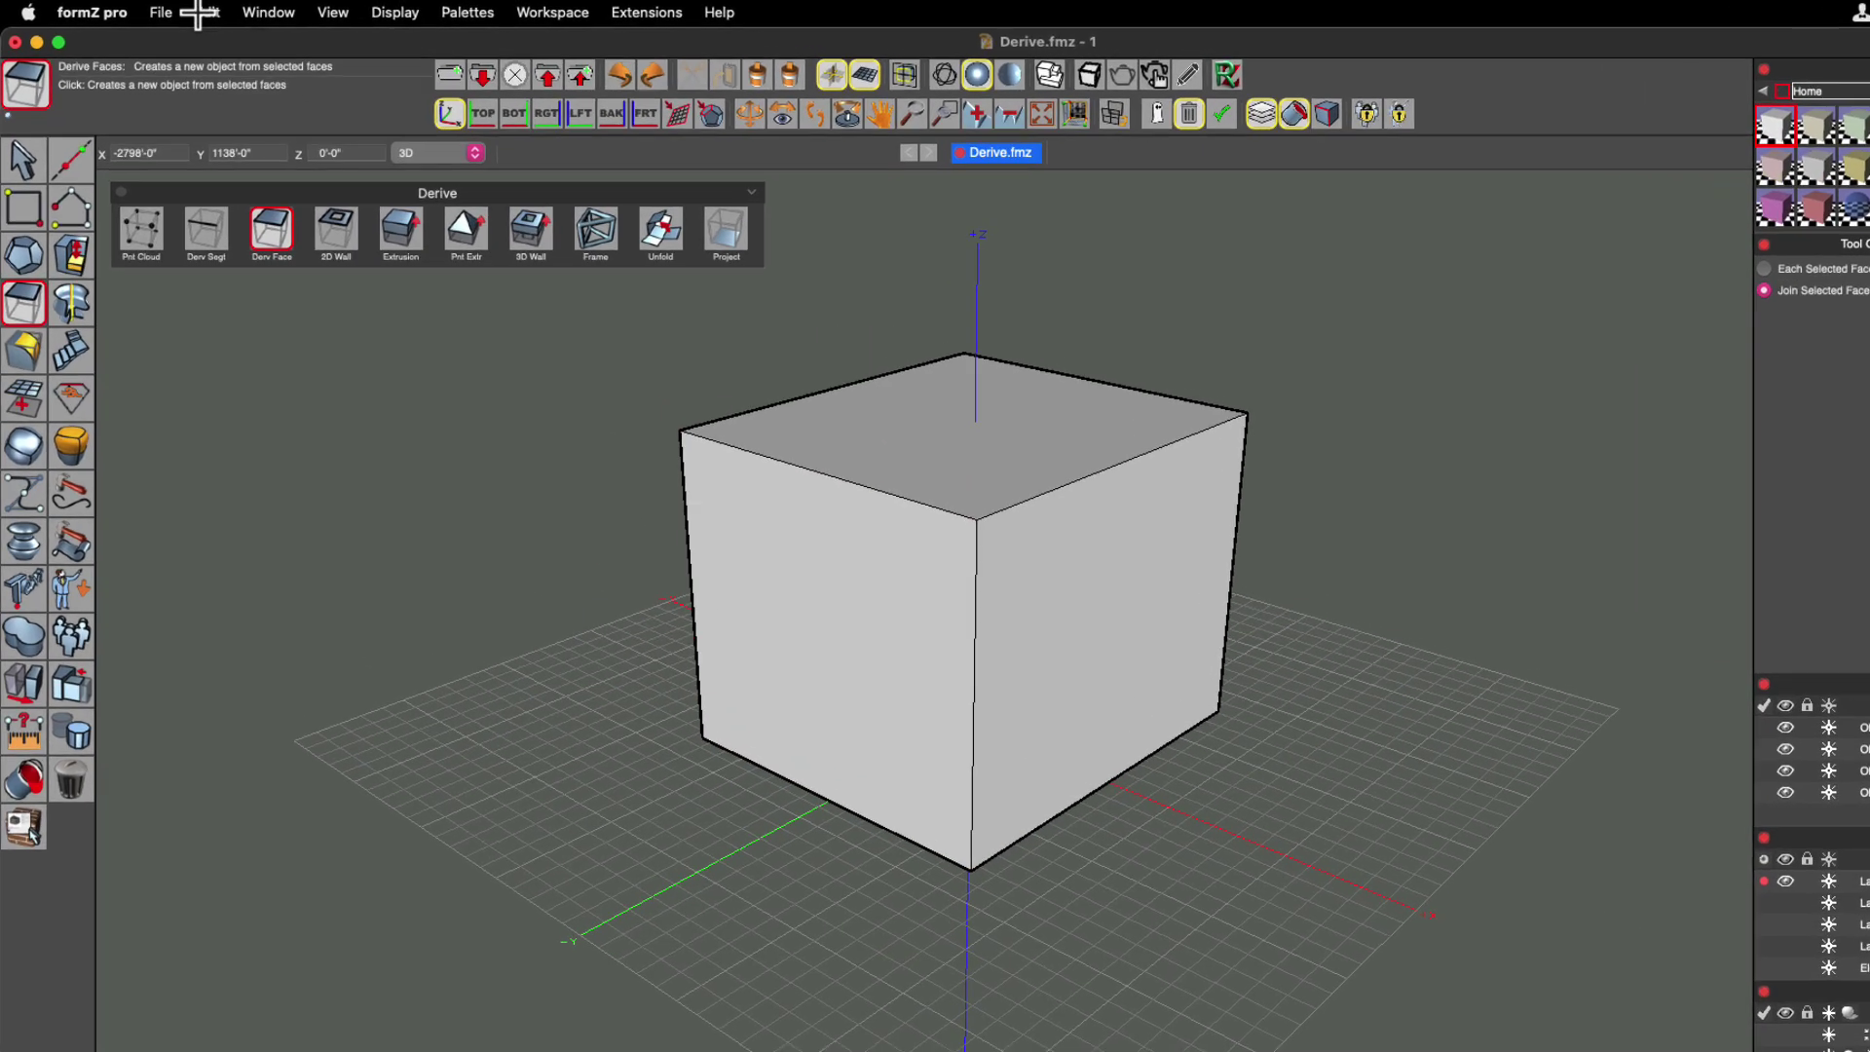
Review the operand handling options and switch the setting to Ghost Operands.
{"action": "left_click", "coordinate": [198, 12]}
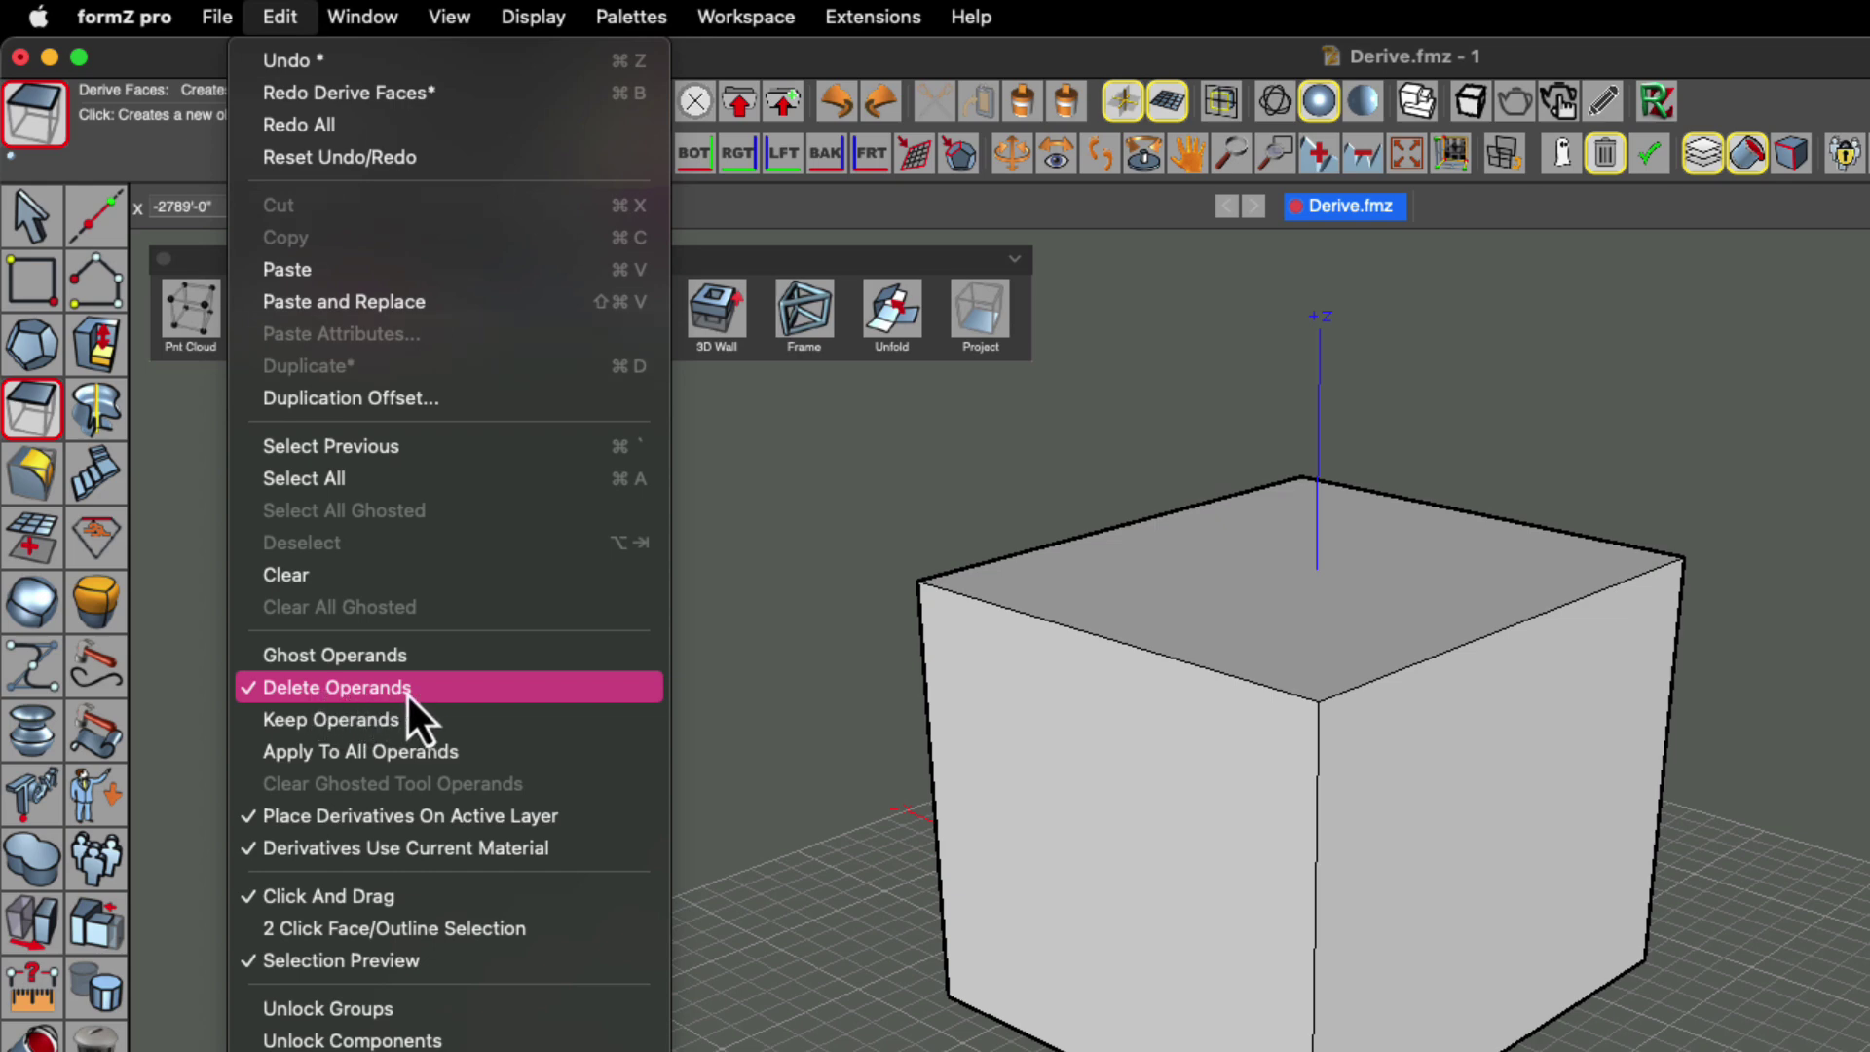
{"action": "left_click", "coordinate": [732, 511]}
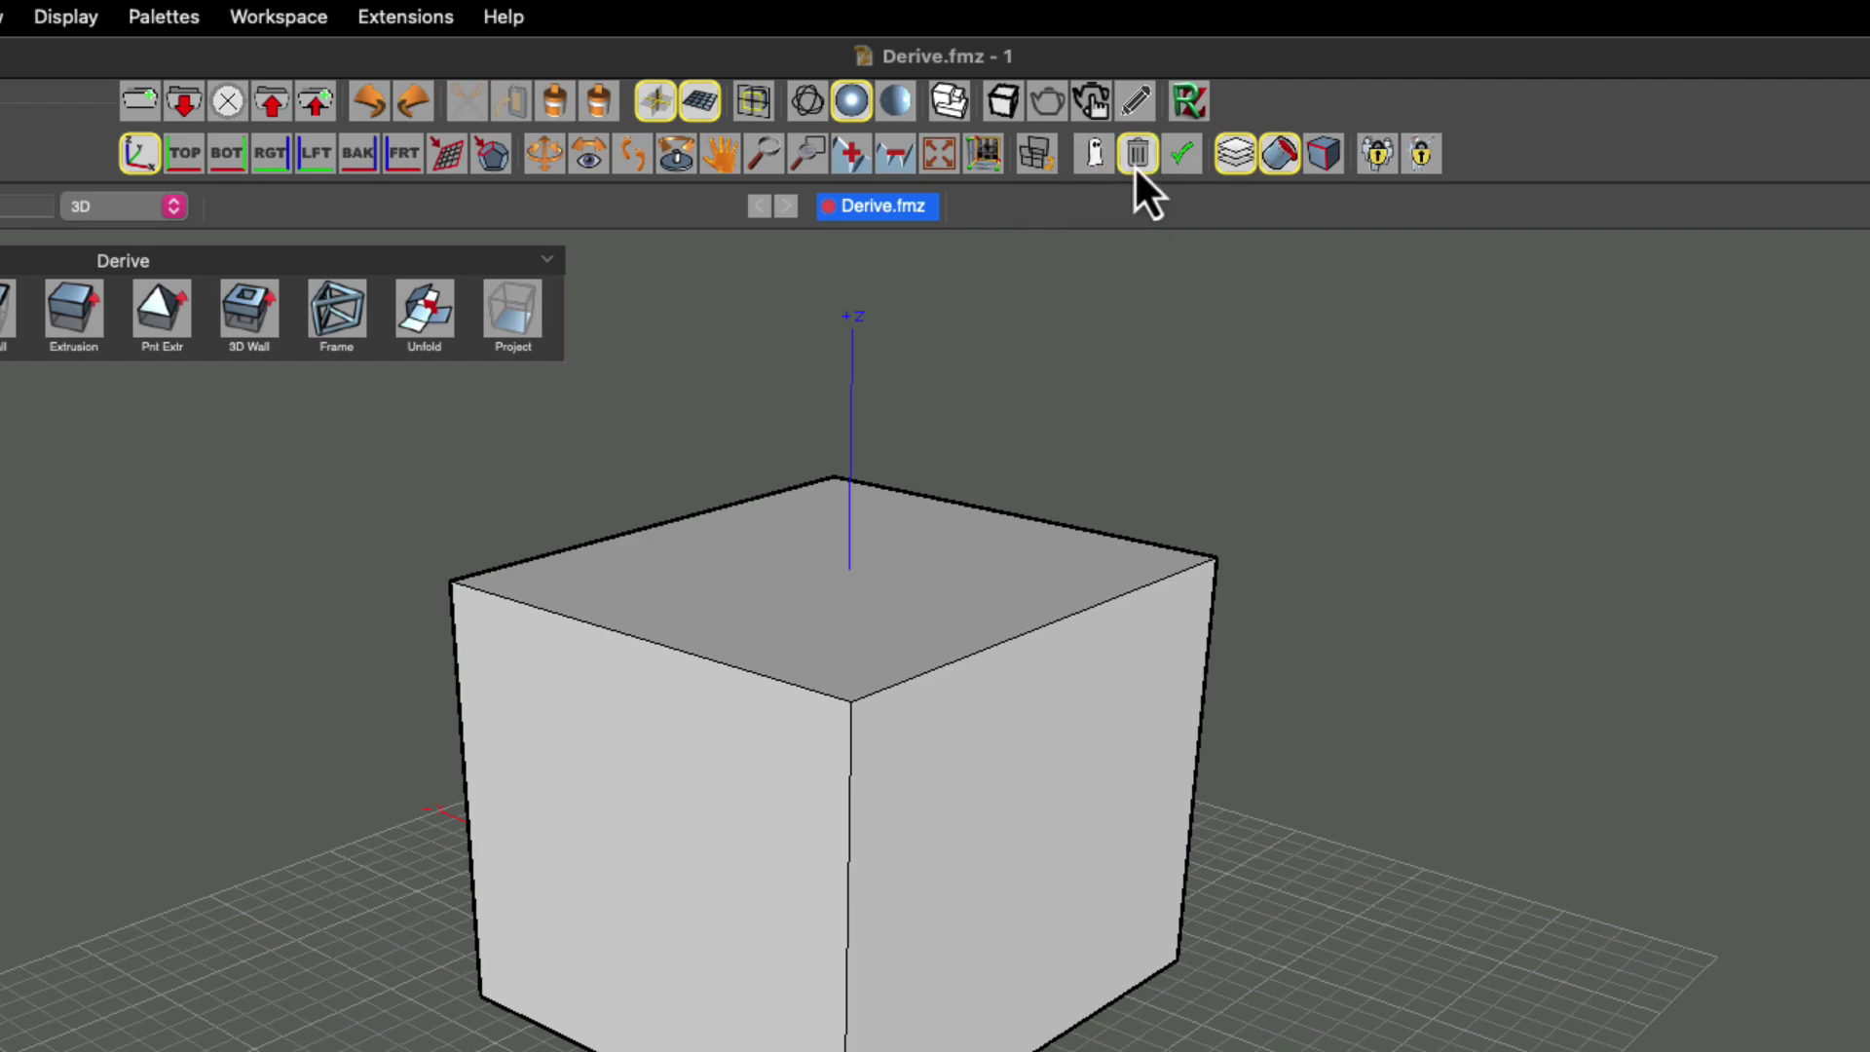
{"action": "left_click", "coordinate": [1135, 154]}
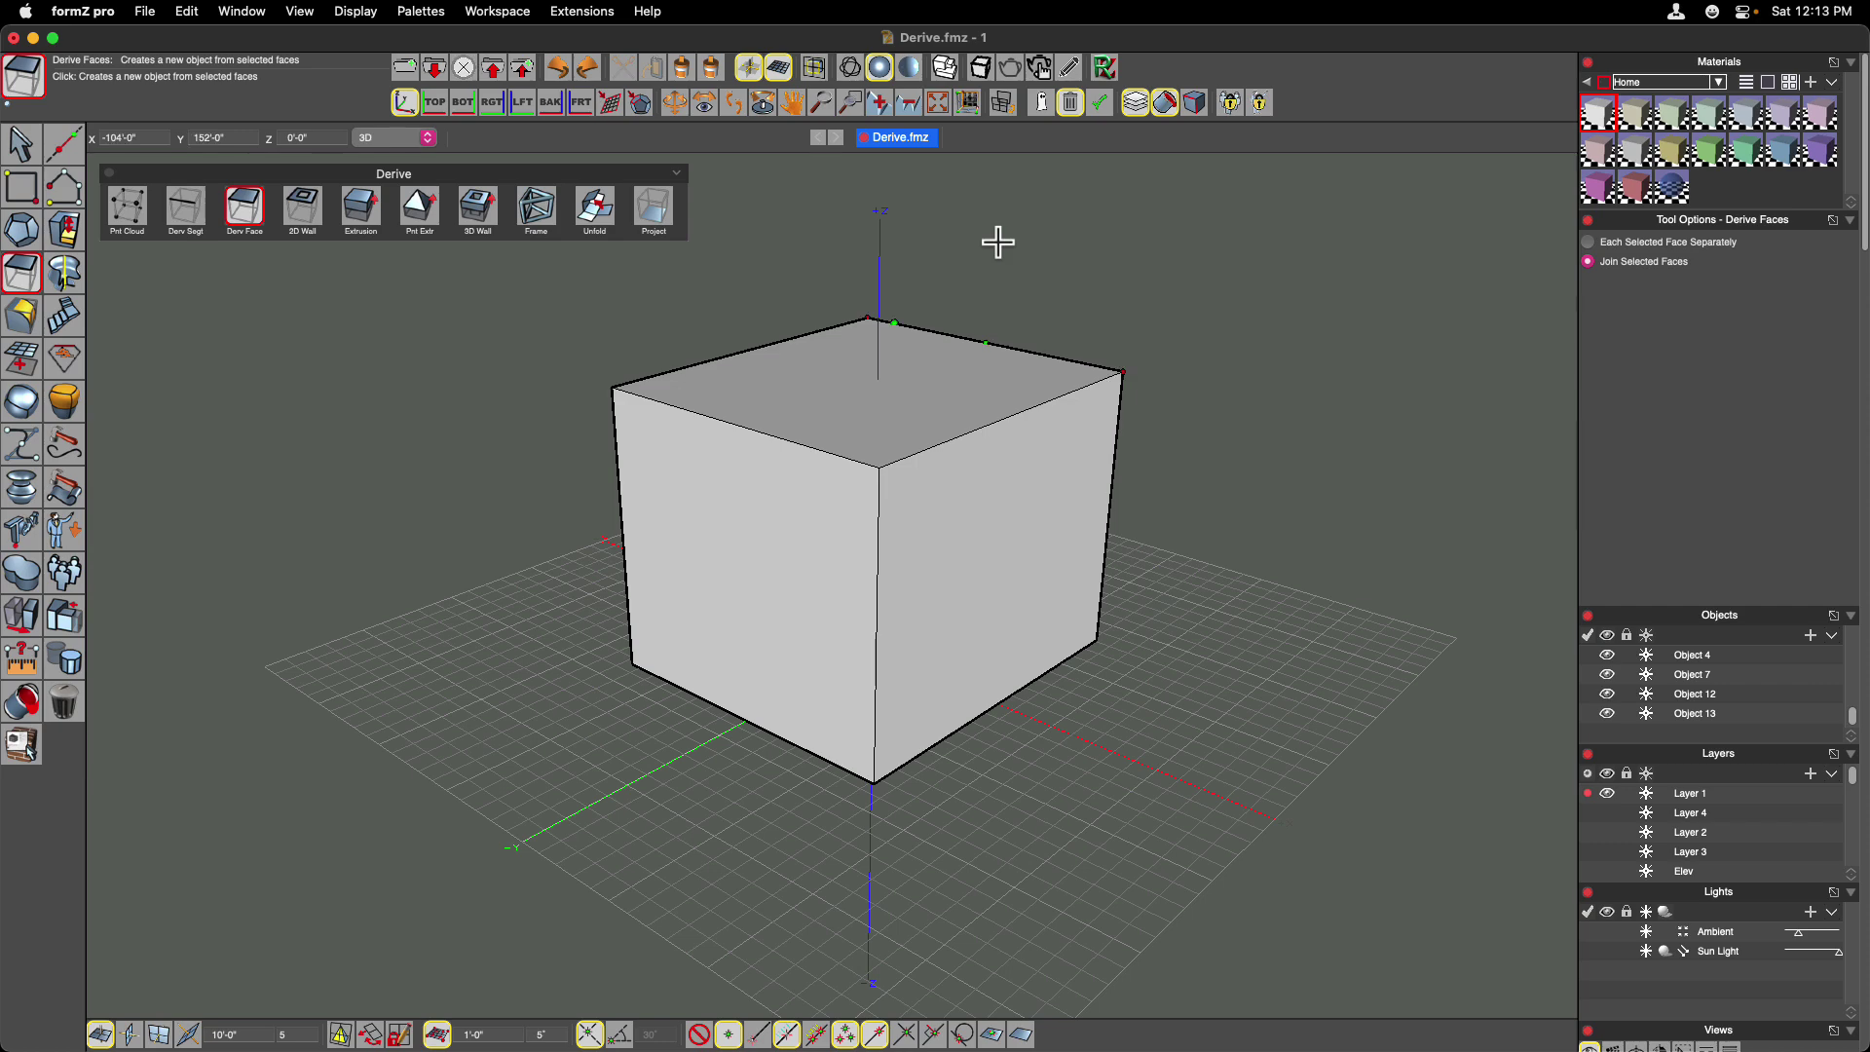
{"action": "left_click", "coordinate": [1042, 103]}
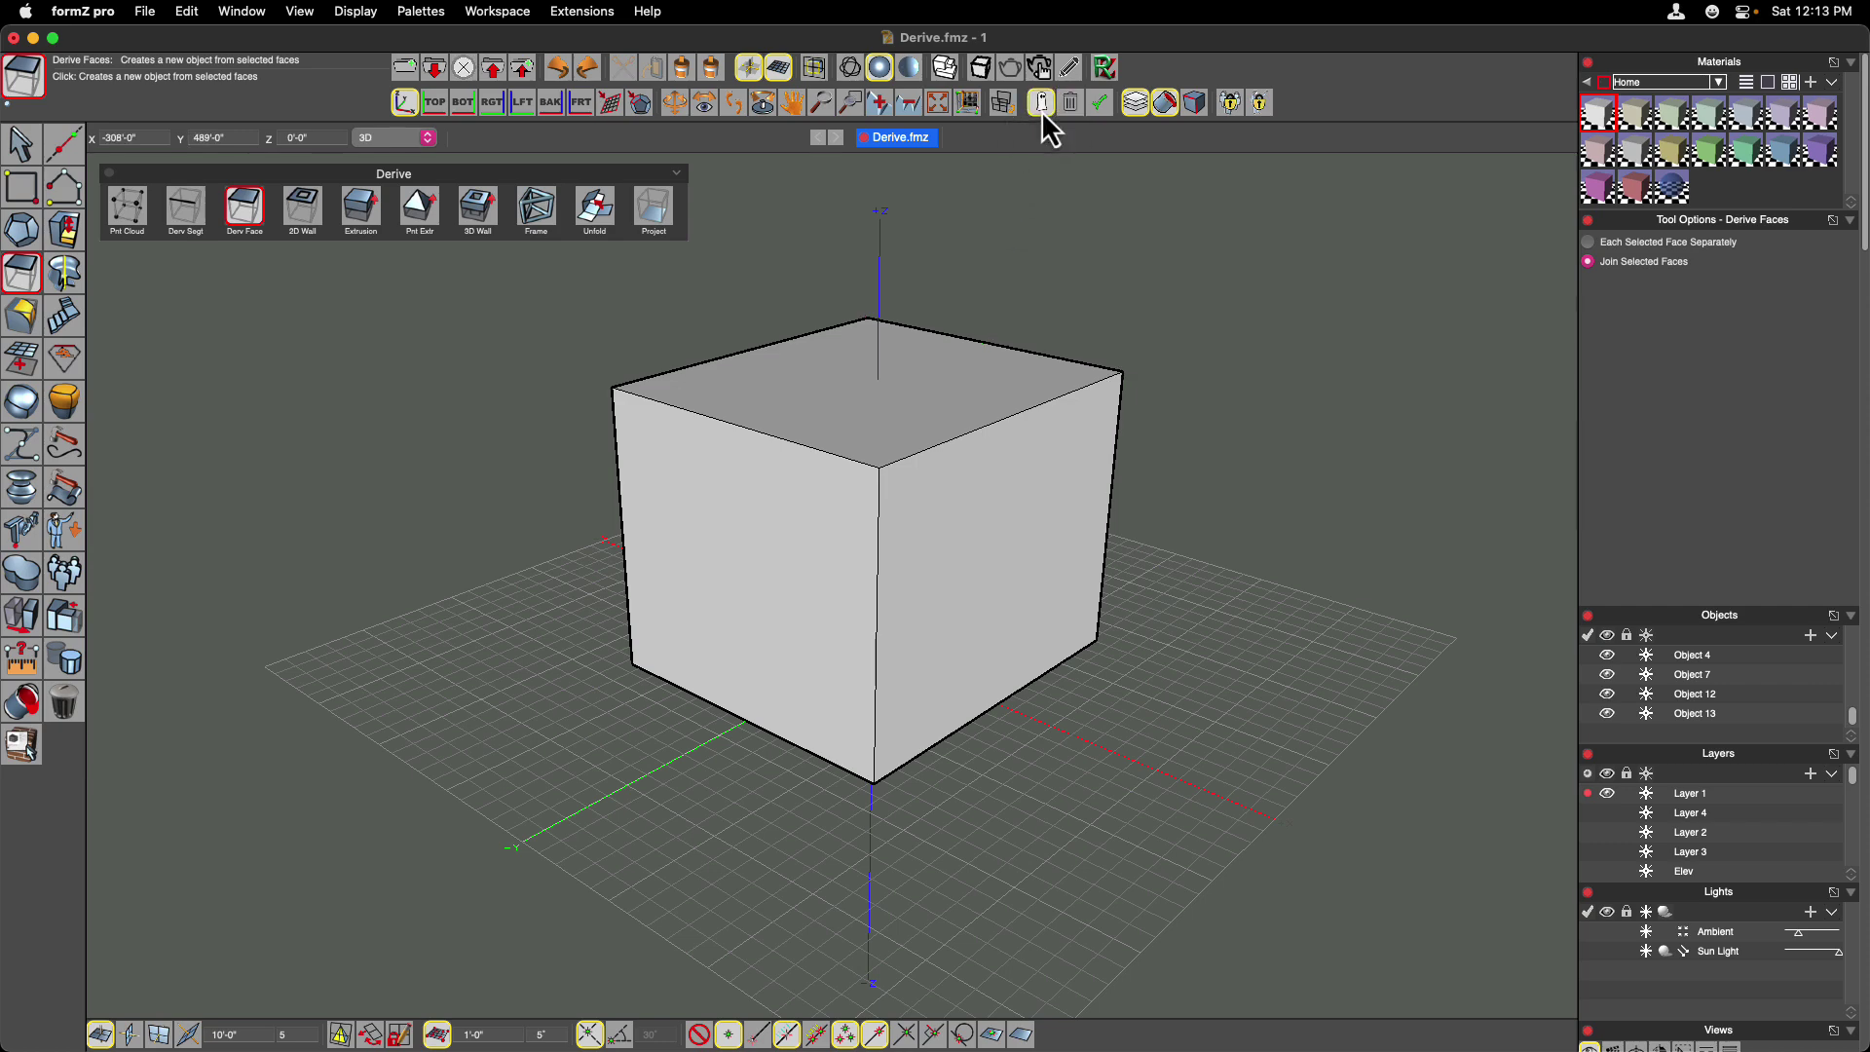
{"action": "left_click", "coordinate": [187, 12]}
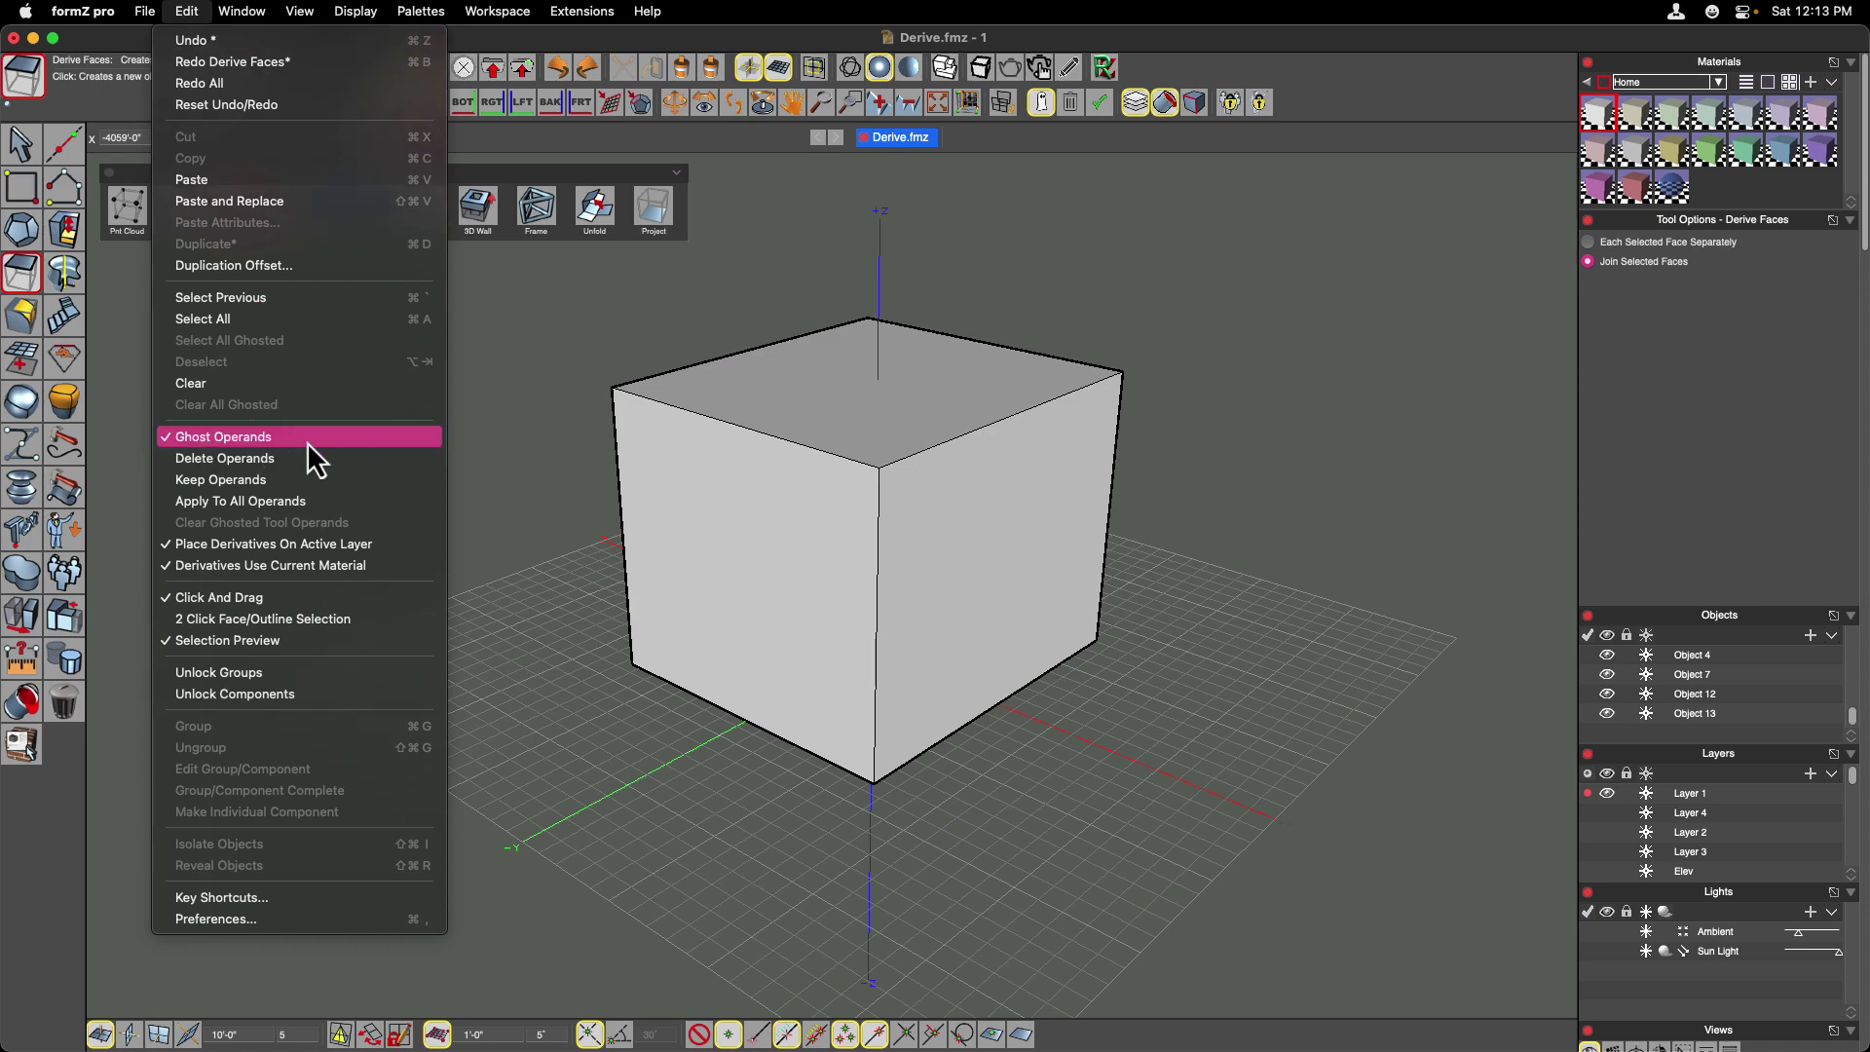
{"action": "left_click", "coordinate": [543, 409]}
Derive the cube's right side face as a separate surface object with the original cube ghosted, and deselect it.
{"action": "left_click", "coordinate": [952, 544]}
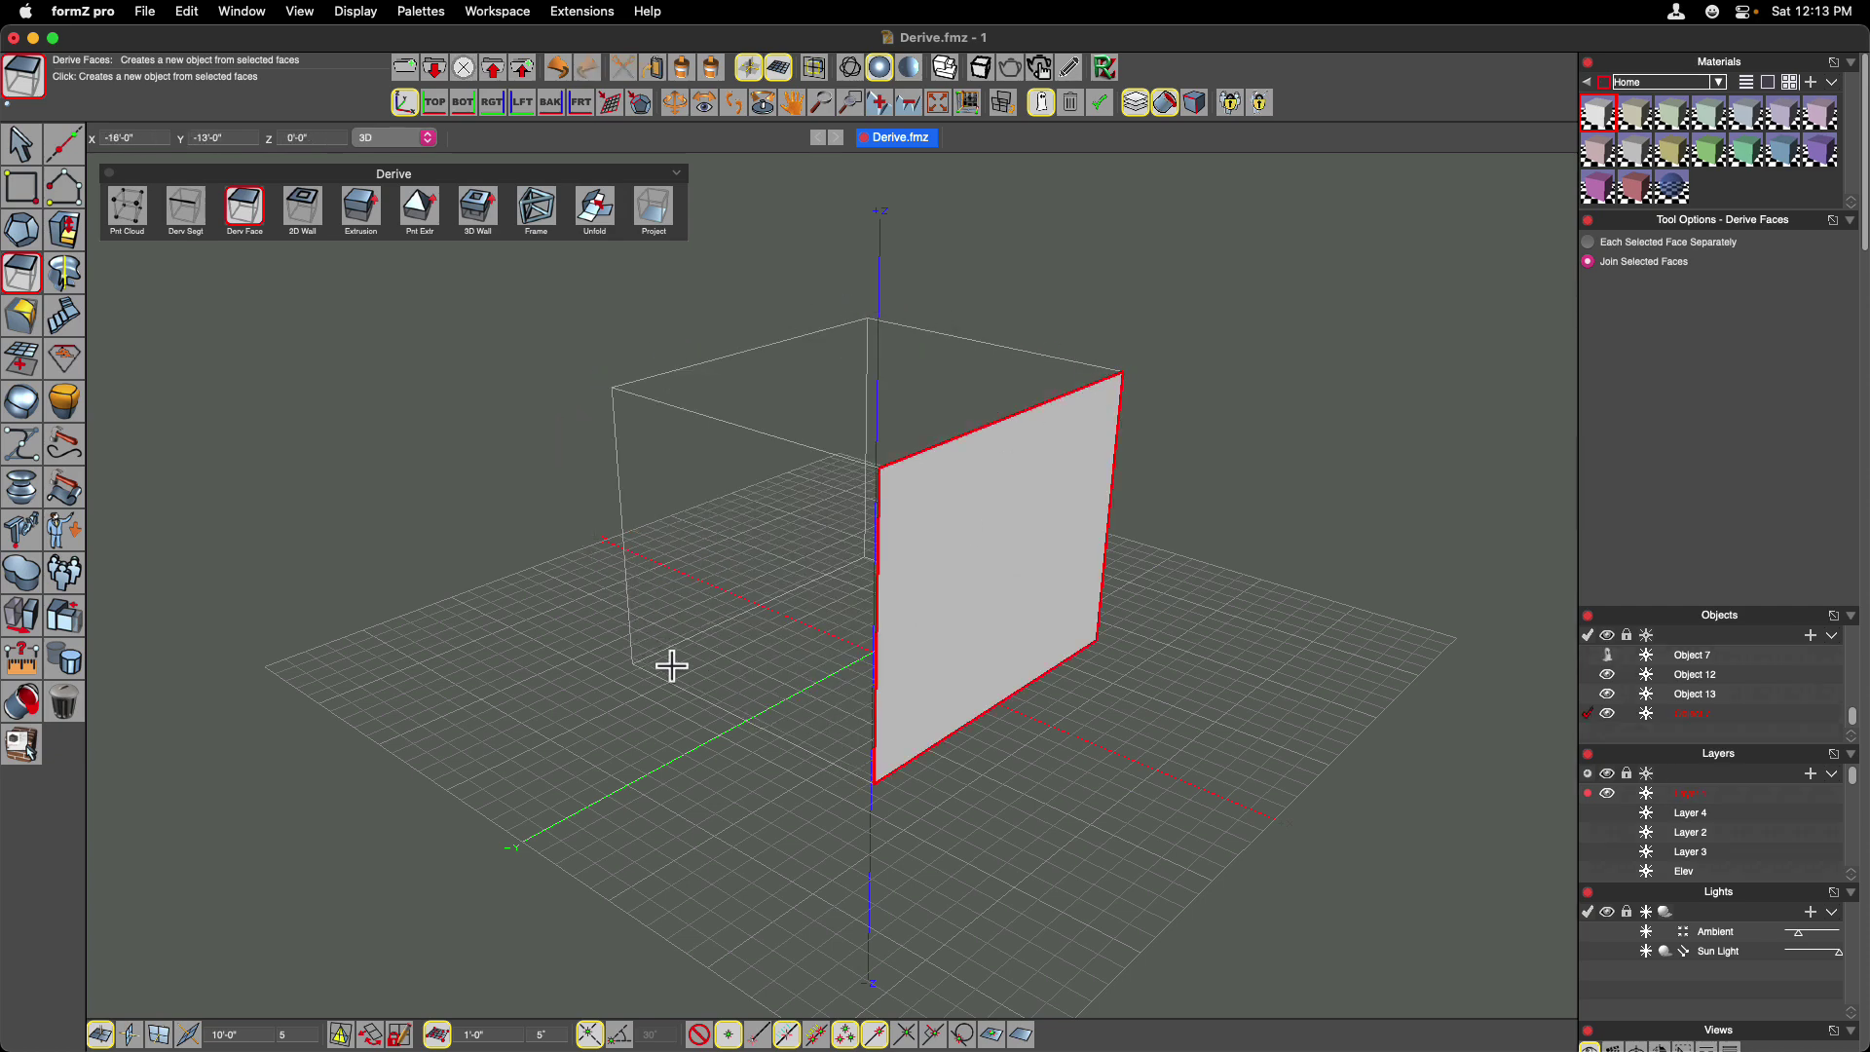
{"action": "left_click", "coordinate": [20, 144]}
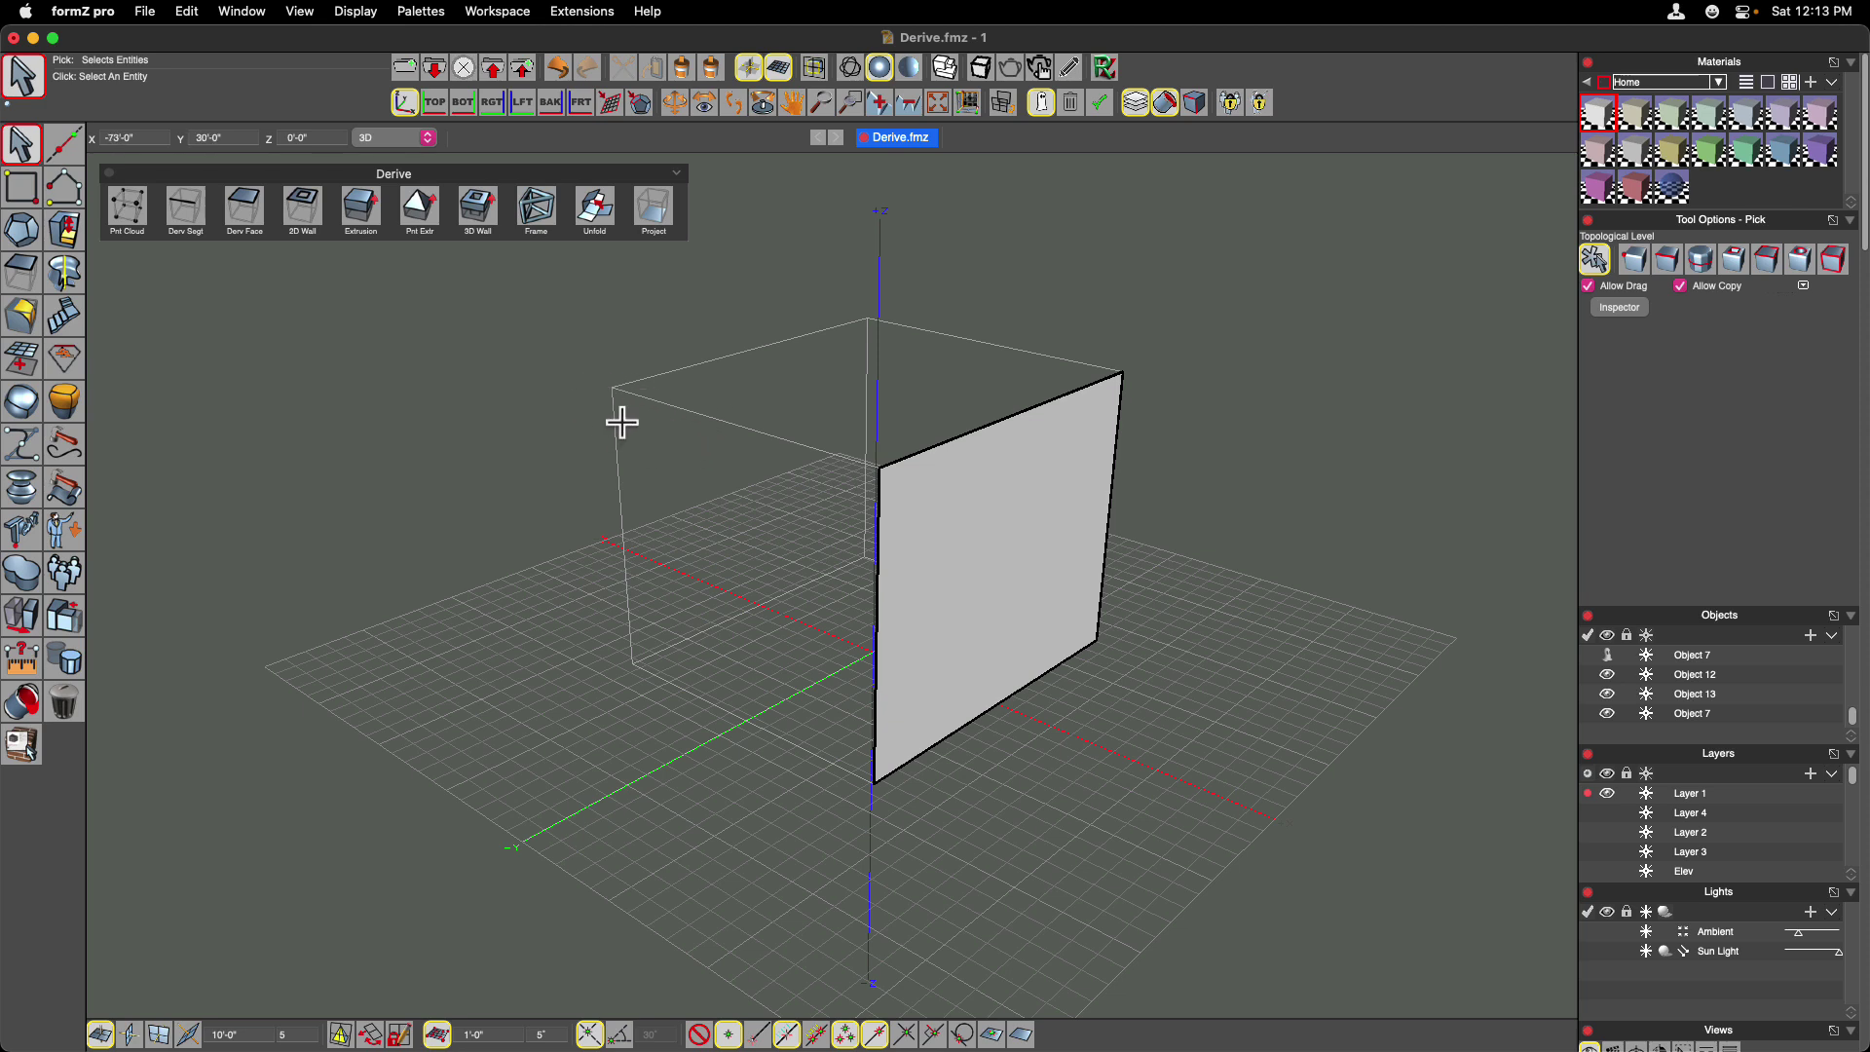
Detach the Attributes tool set as a floating palette and place it in the lower part of the workspace.
{"action": "left_click", "coordinate": [21, 701]}
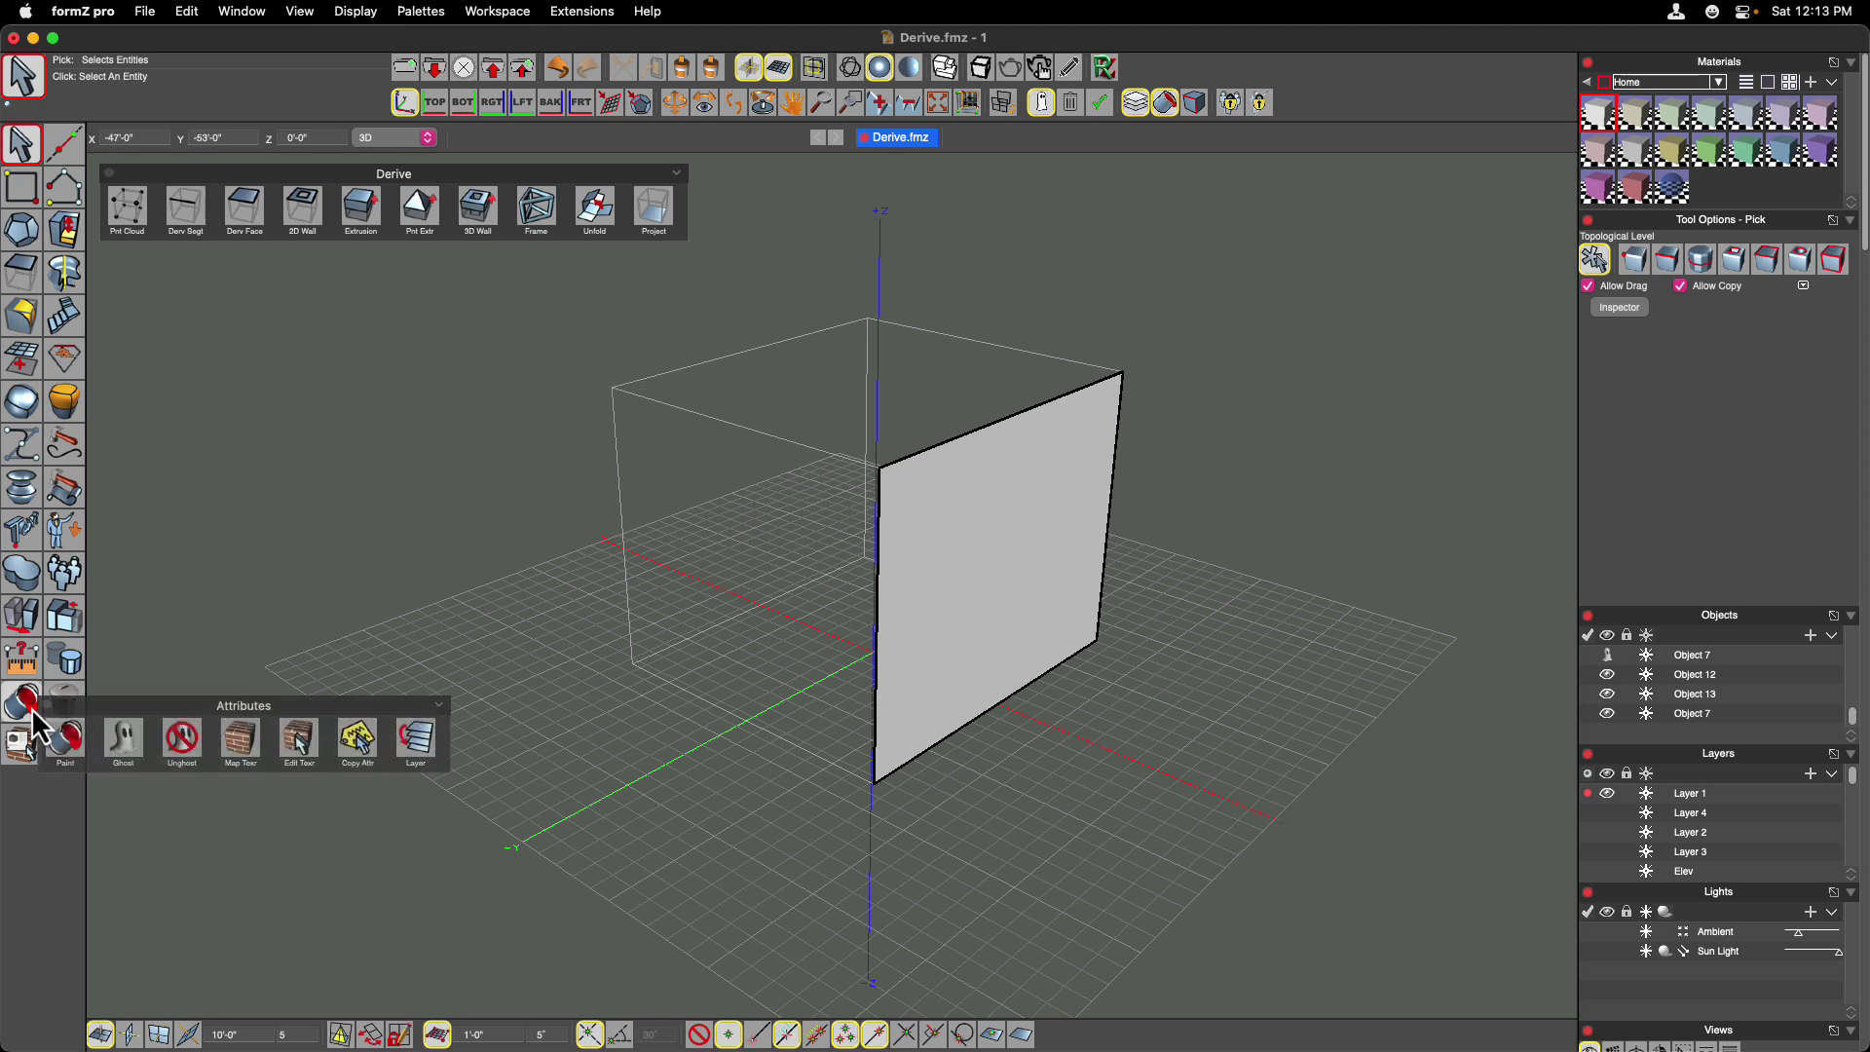
{"action": "left_click_drag", "start_coordinate": [98, 732], "coordinate": [151, 624]}
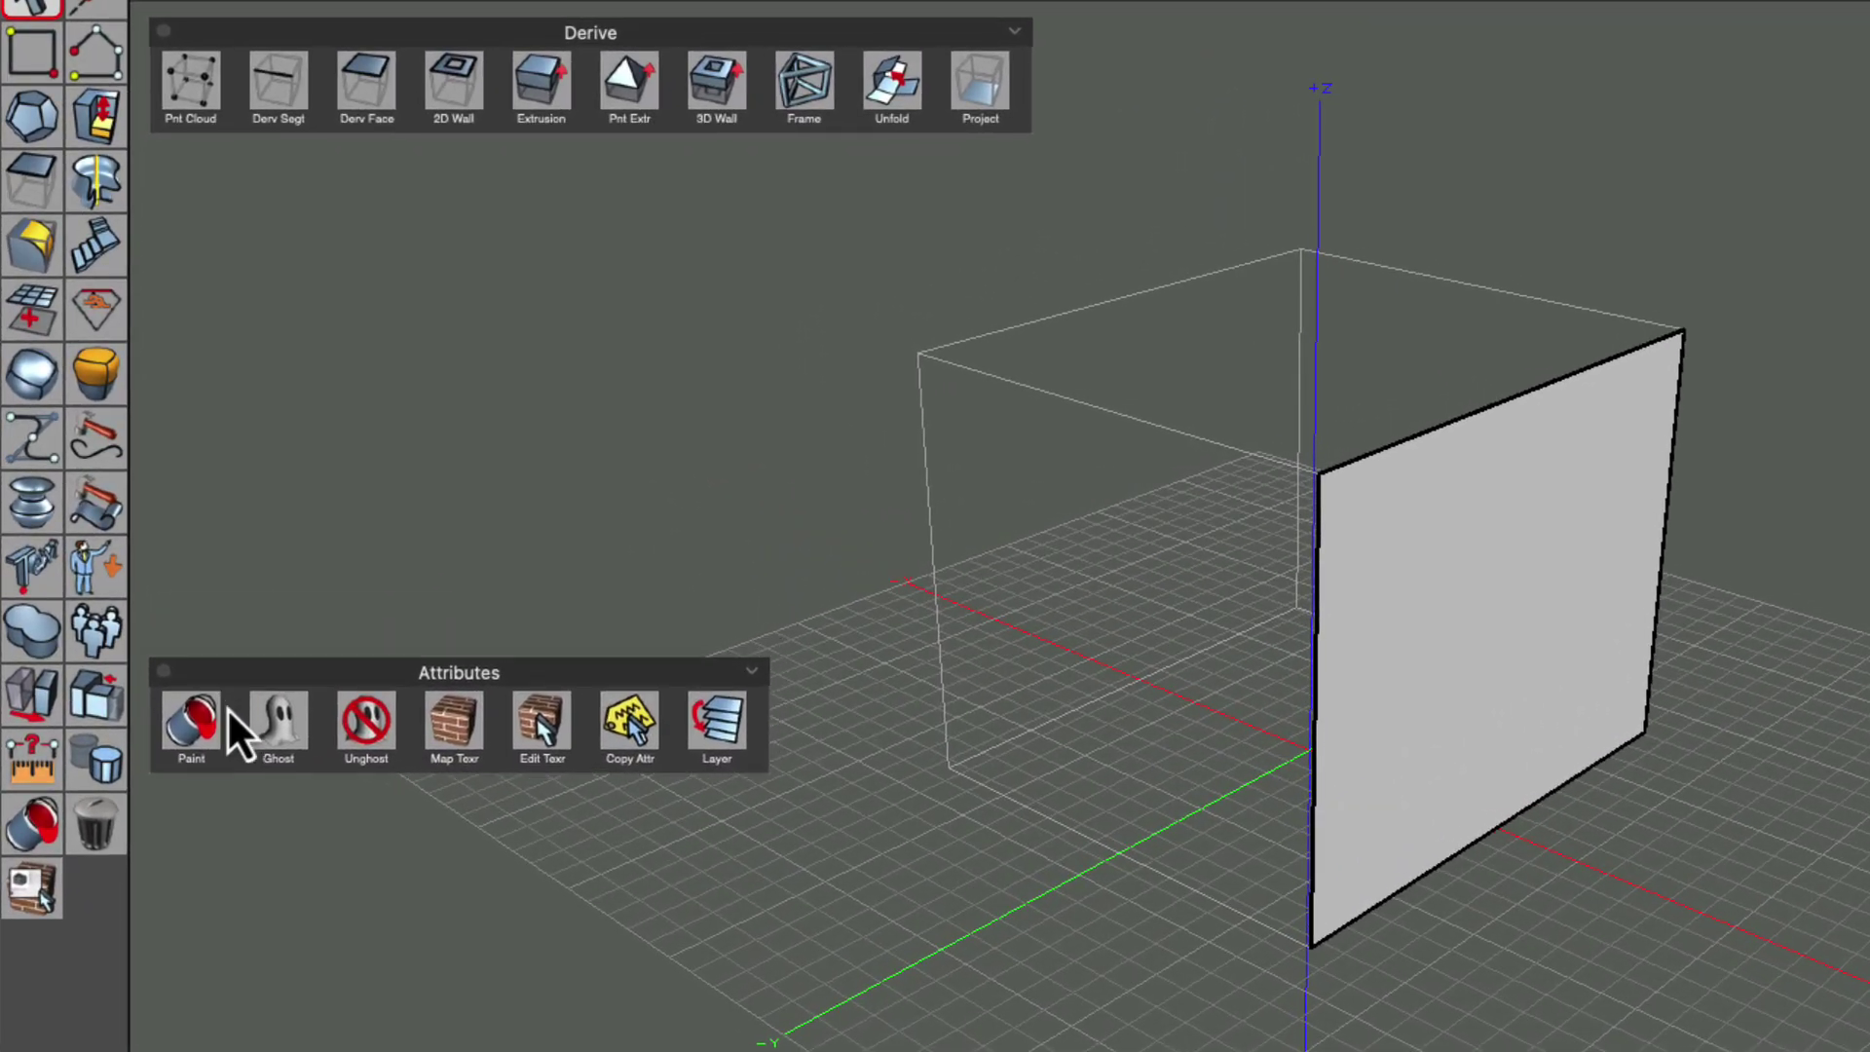
{"action": "left_click_drag", "start_coordinate": [228, 708], "coordinate": [221, 817]}
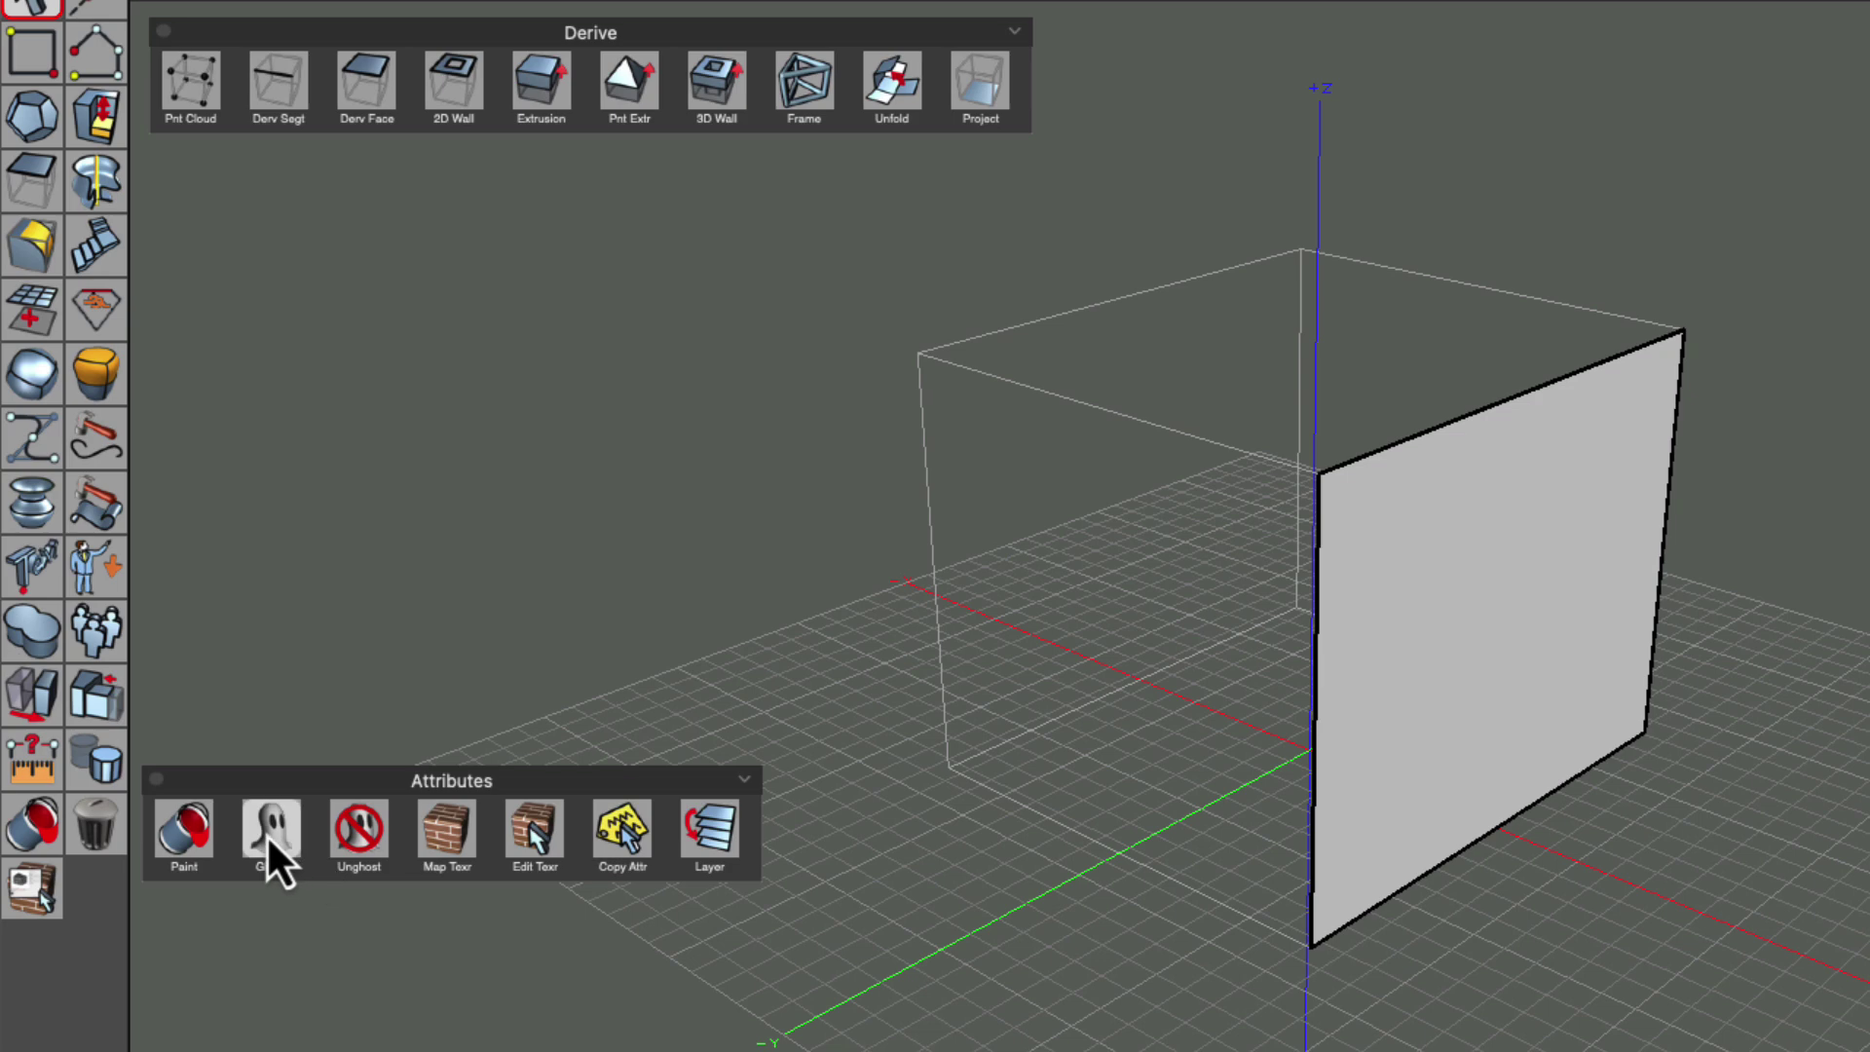
Unghost the original cube, and undo the change.
{"action": "left_click", "coordinate": [356, 843]}
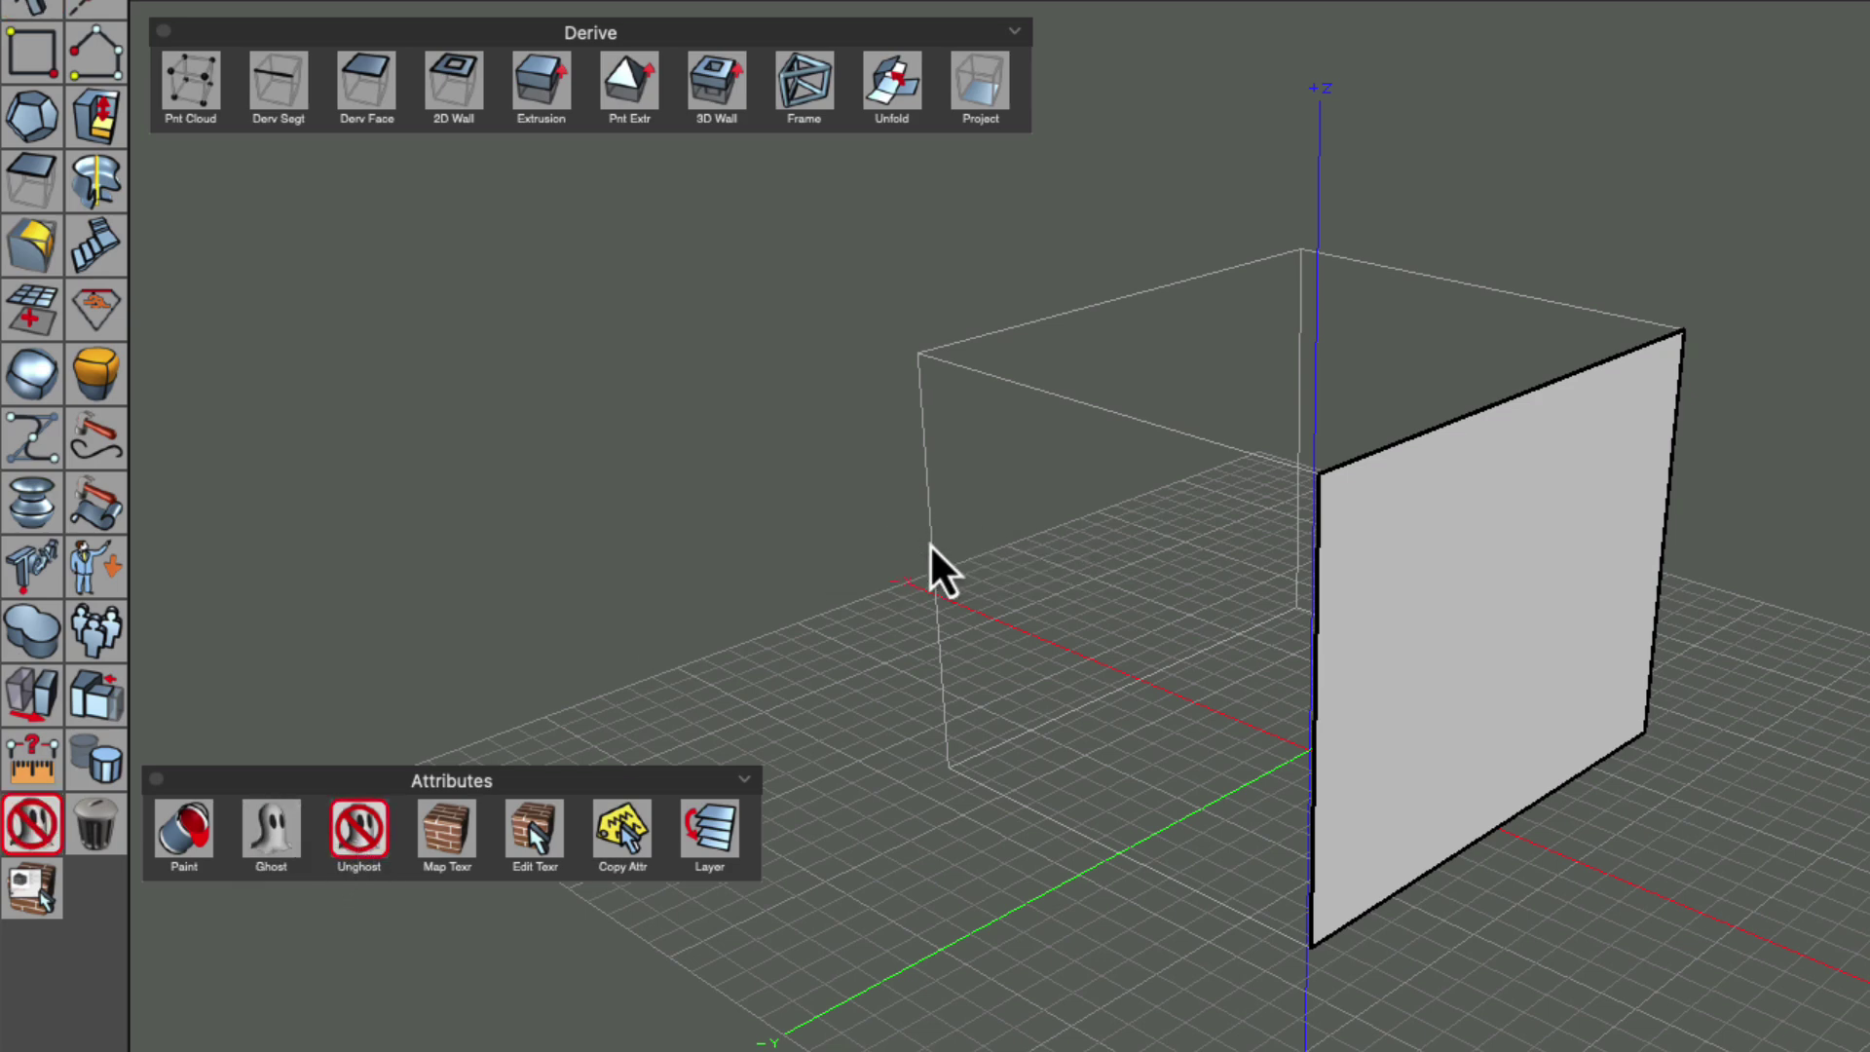
{"action": "left_click", "coordinate": [360, 839]}
{"action": "left_click", "coordinate": [926, 464]}
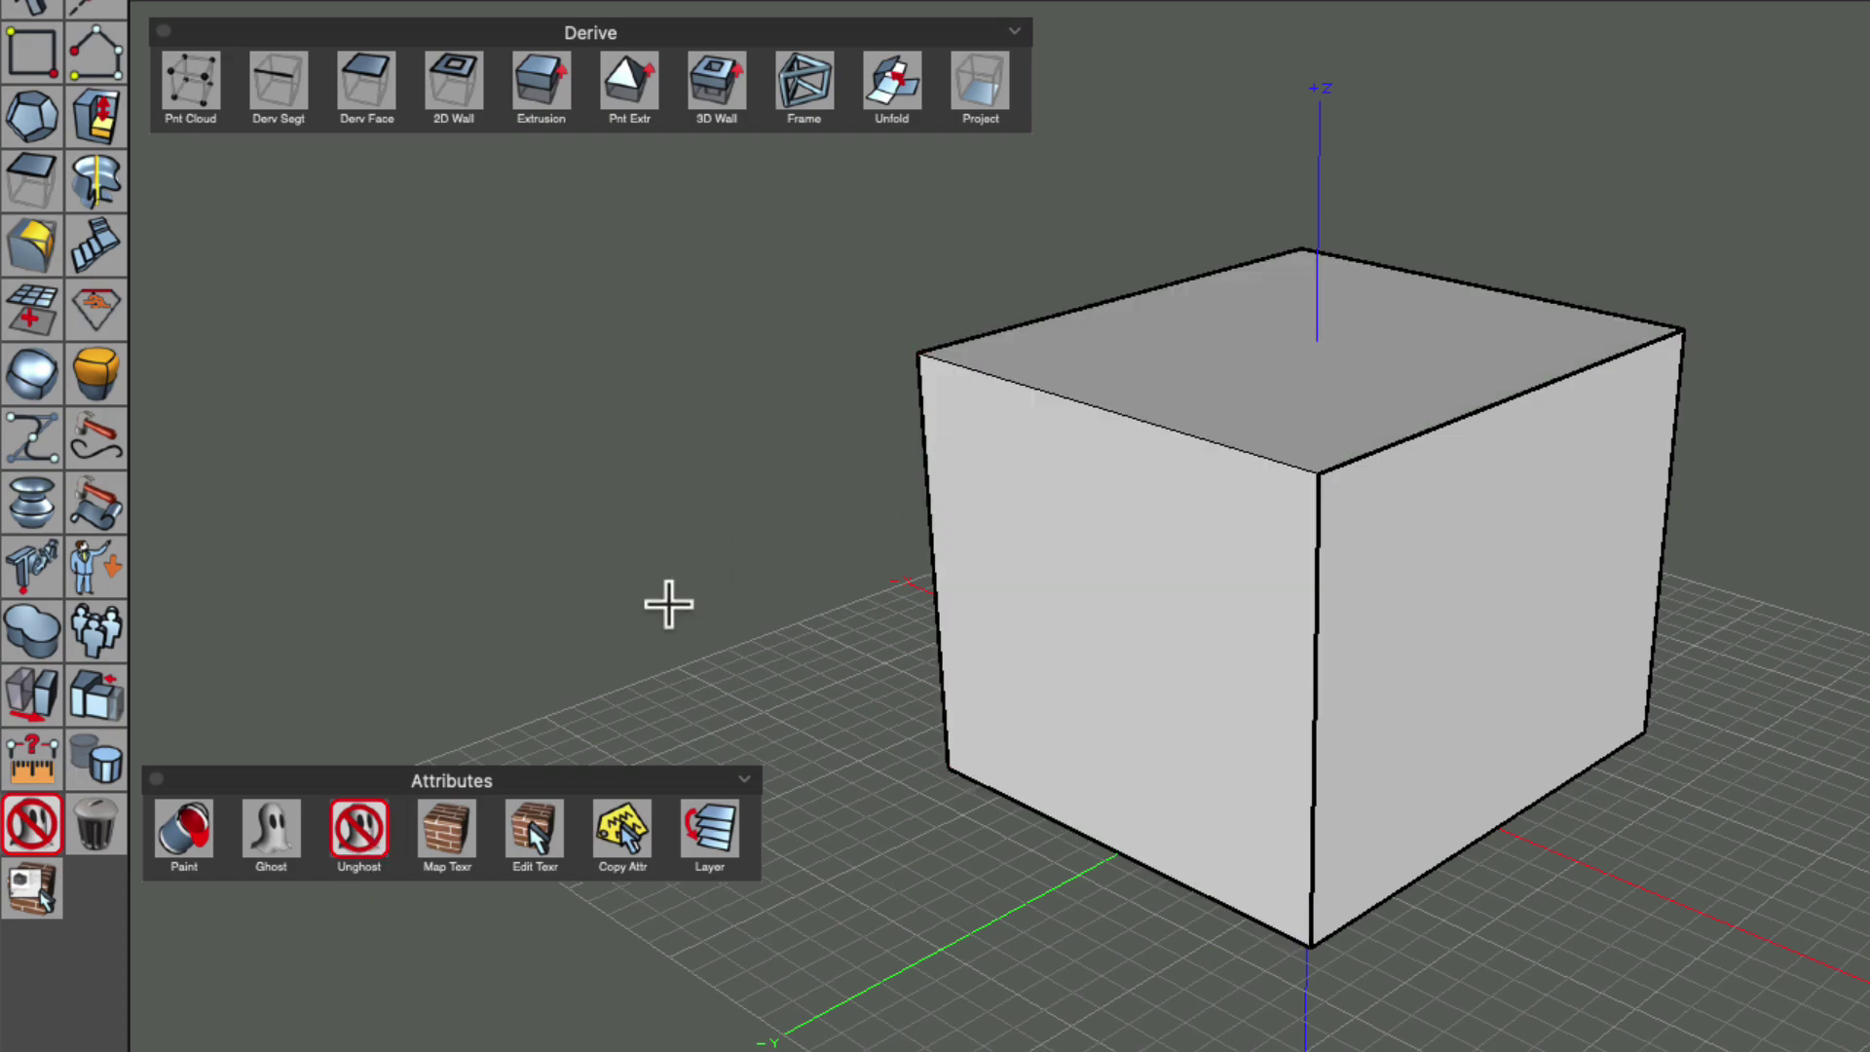
{"action": "key", "text": "super+z"}
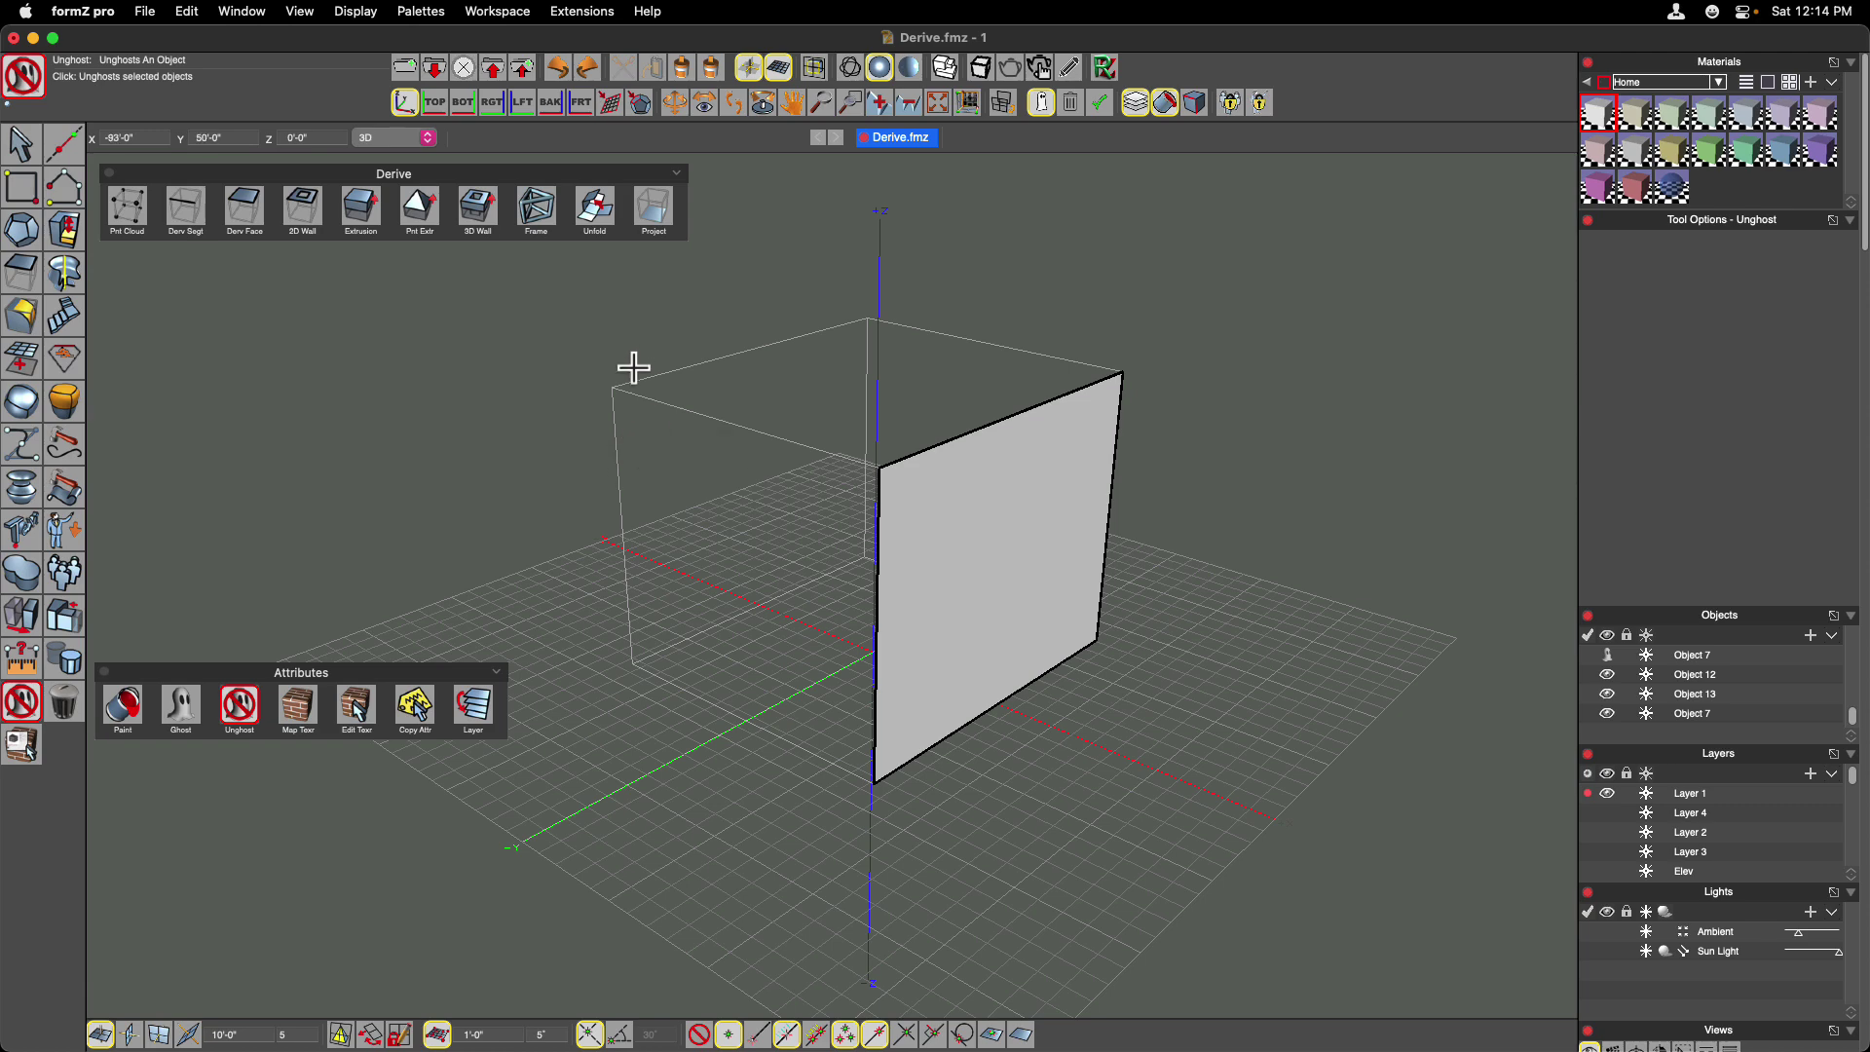
With the Vector Line tool active, enable Snap To Ghosted in the object snap options and close the options.
{"action": "left_click", "coordinate": [64, 187]}
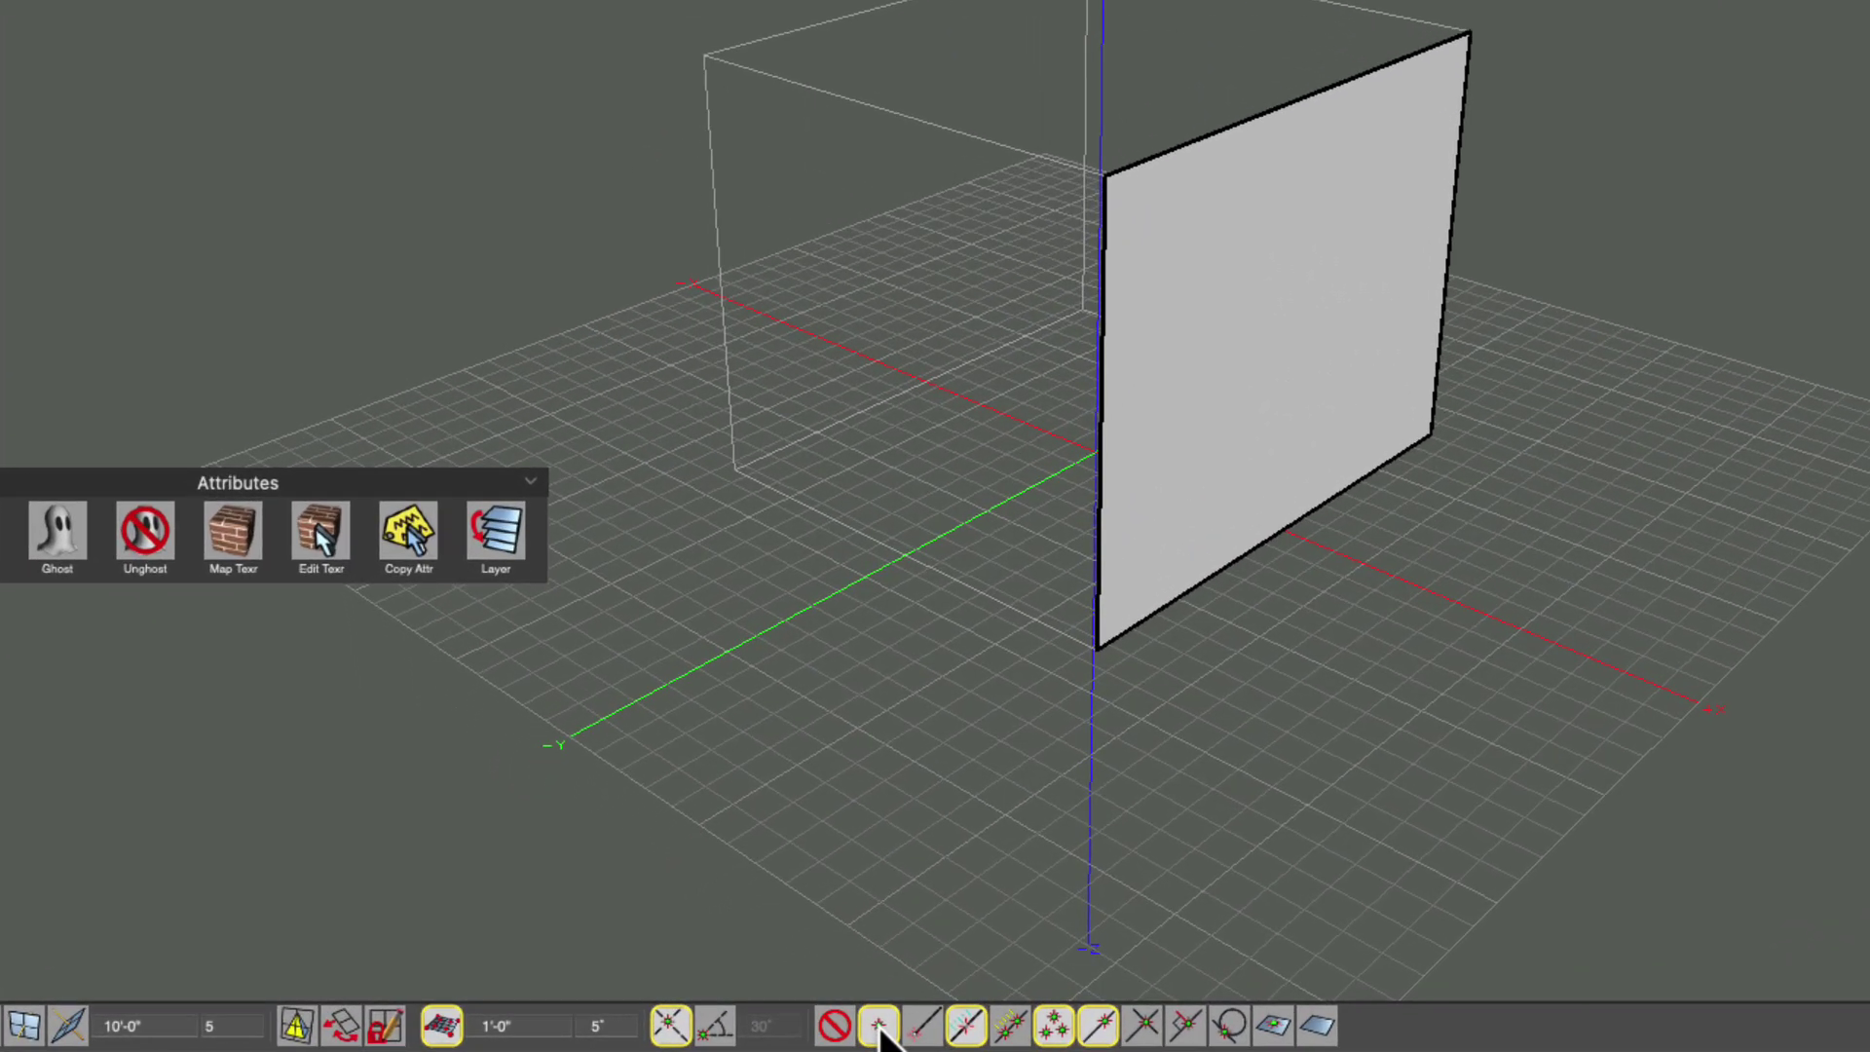
{"action": "right_click", "coordinate": [730, 1034]}
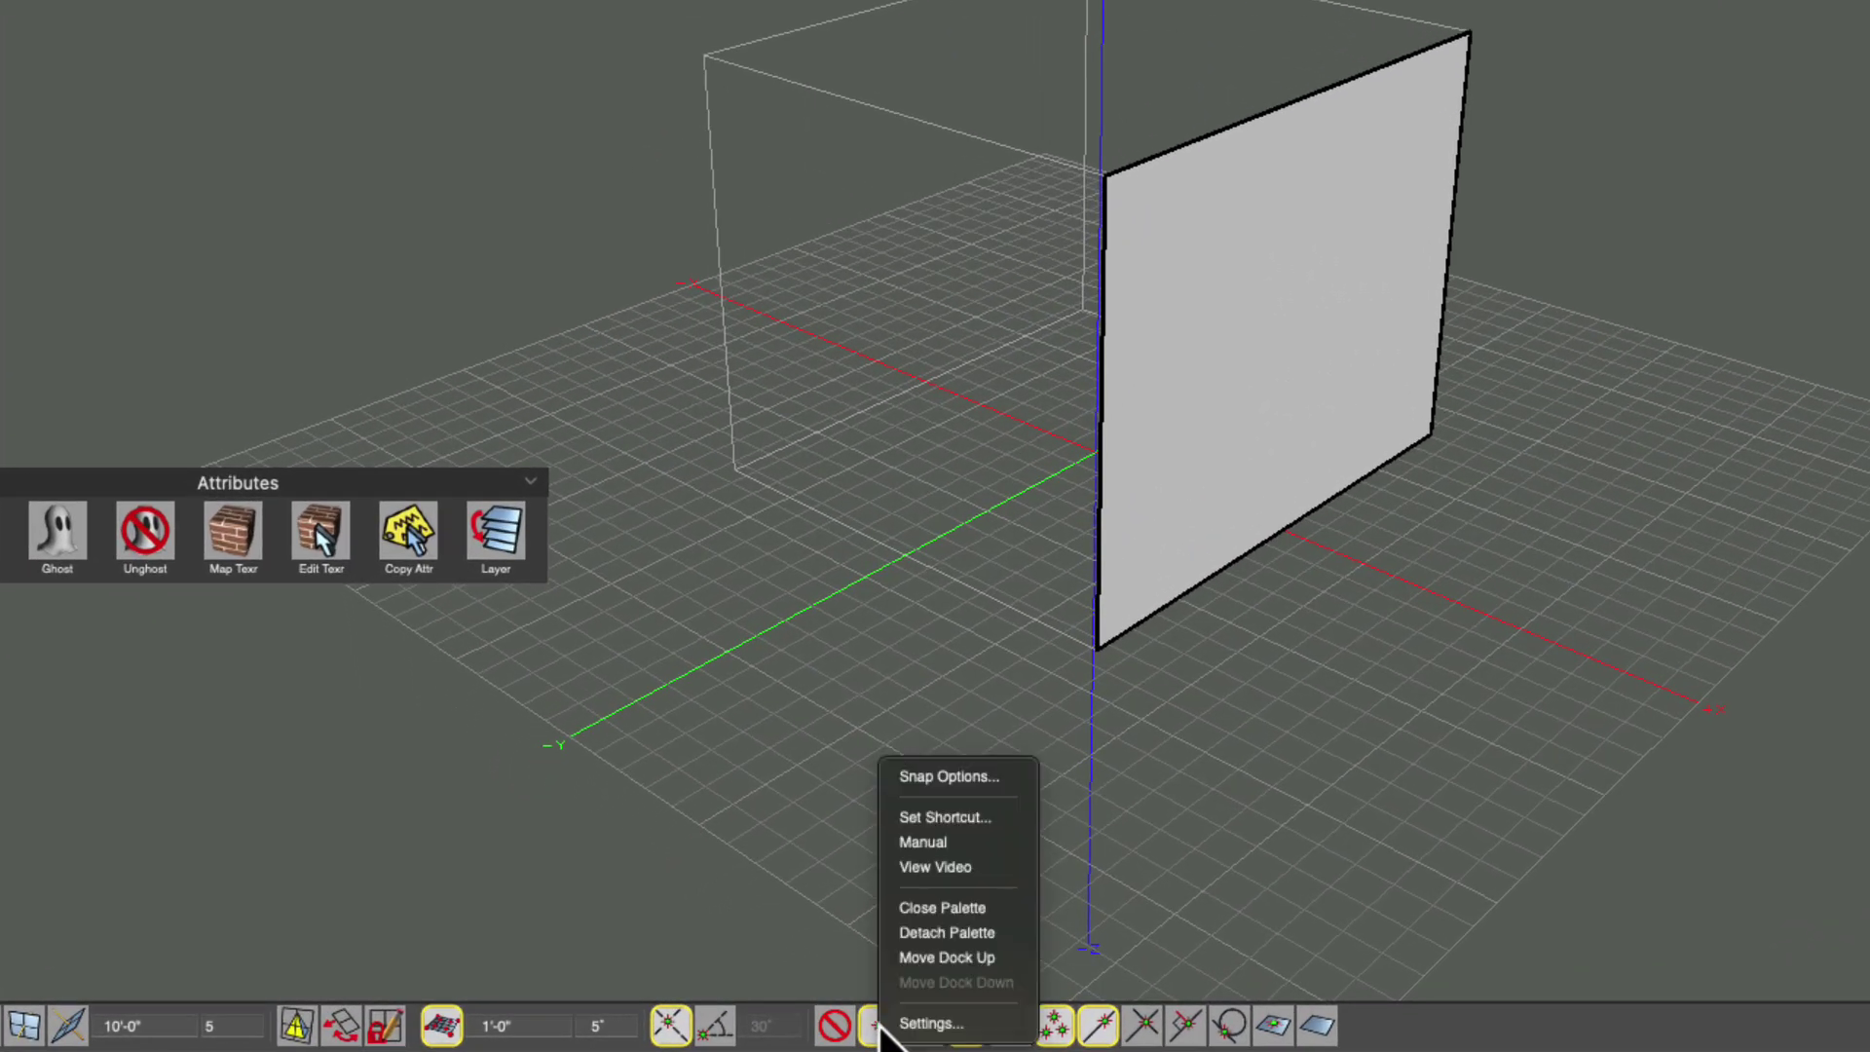
{"action": "left_click", "coordinate": [959, 785]}
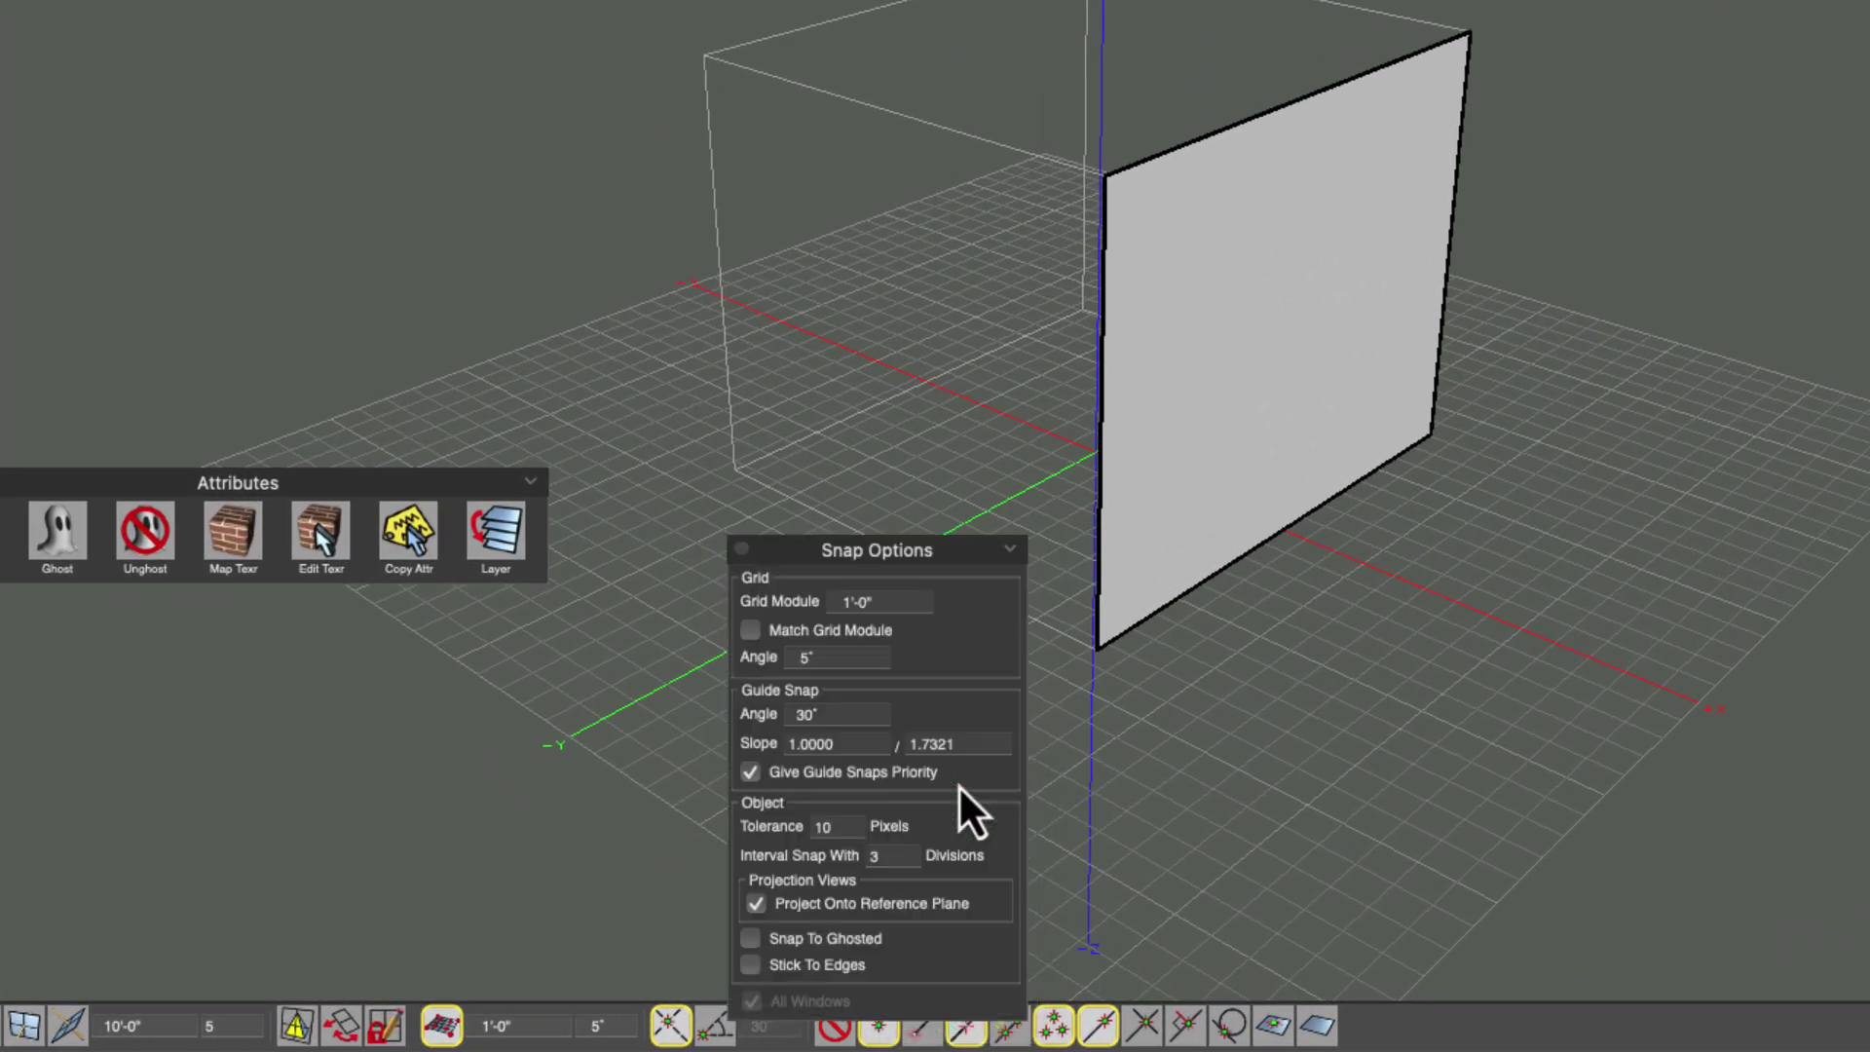
{"action": "left_click", "coordinate": [755, 943]}
{"action": "left_click", "coordinate": [741, 549]}
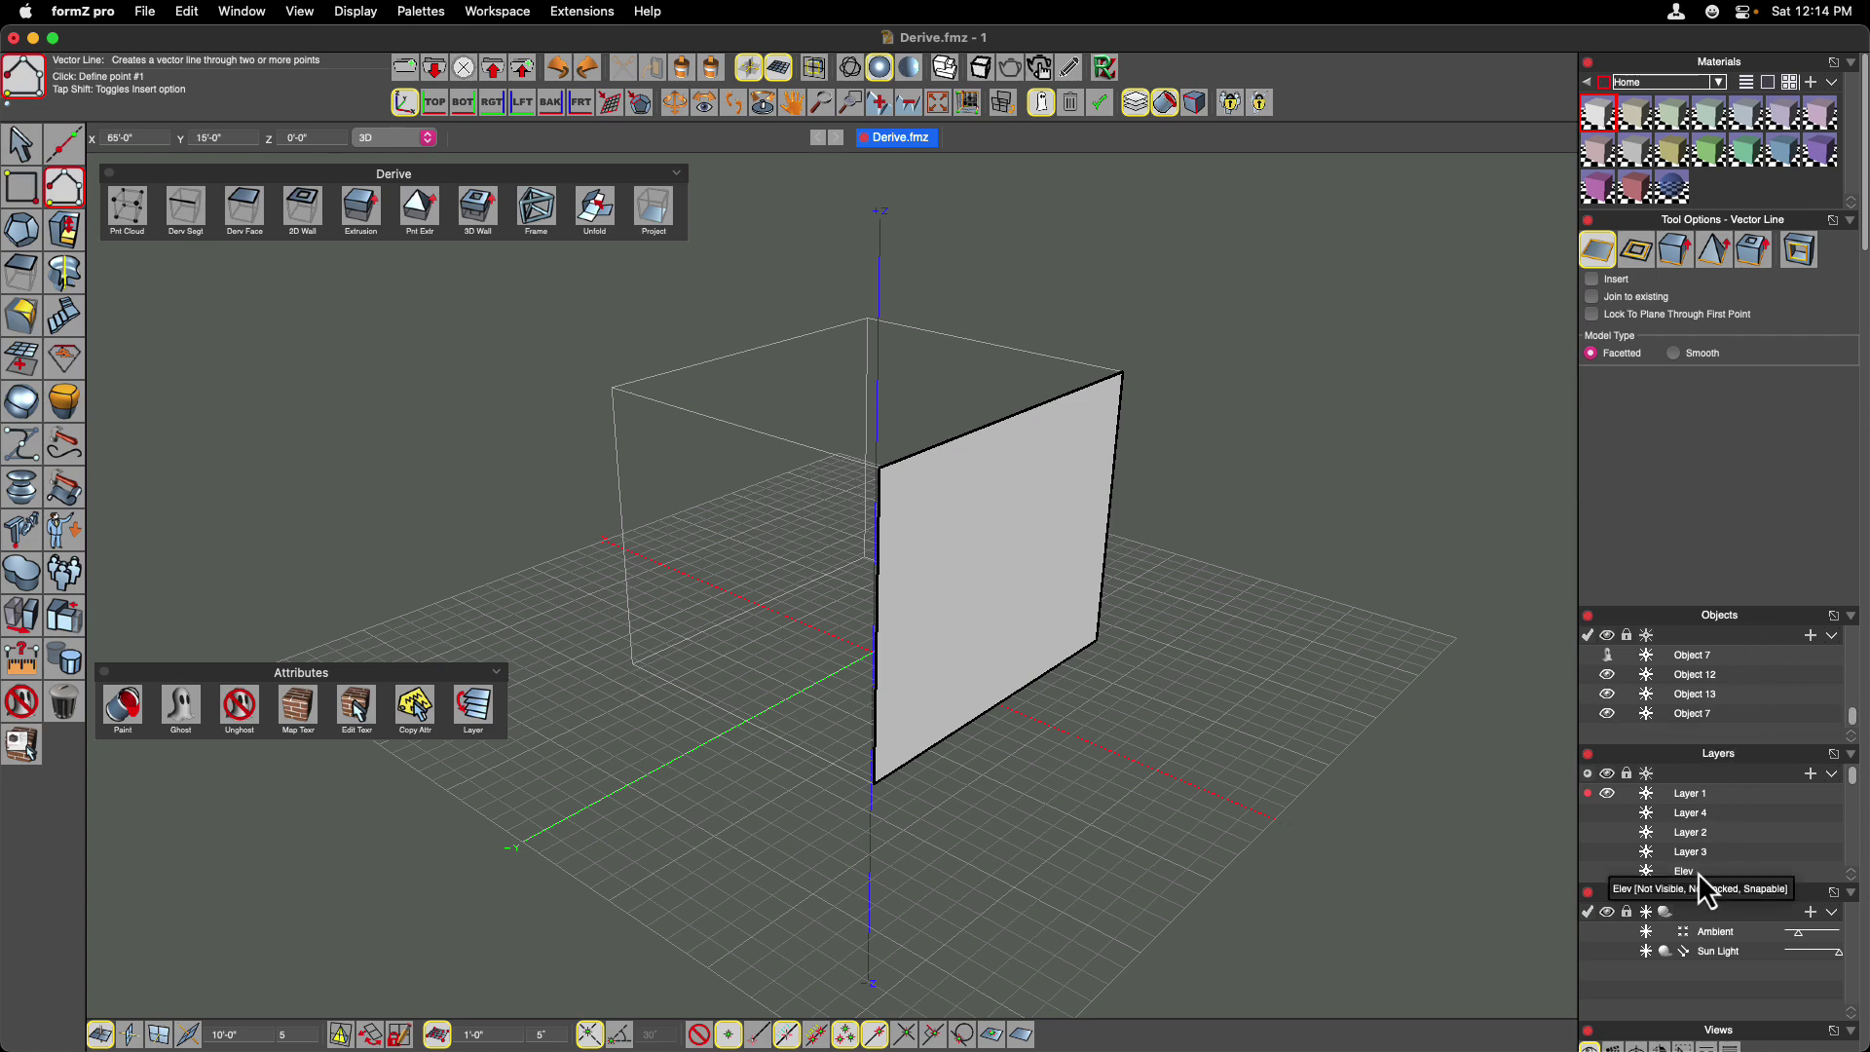
Activate the Rectangle tool and add a new layer named Layer 6 as the active layer.
{"action": "key", "text": "r"}
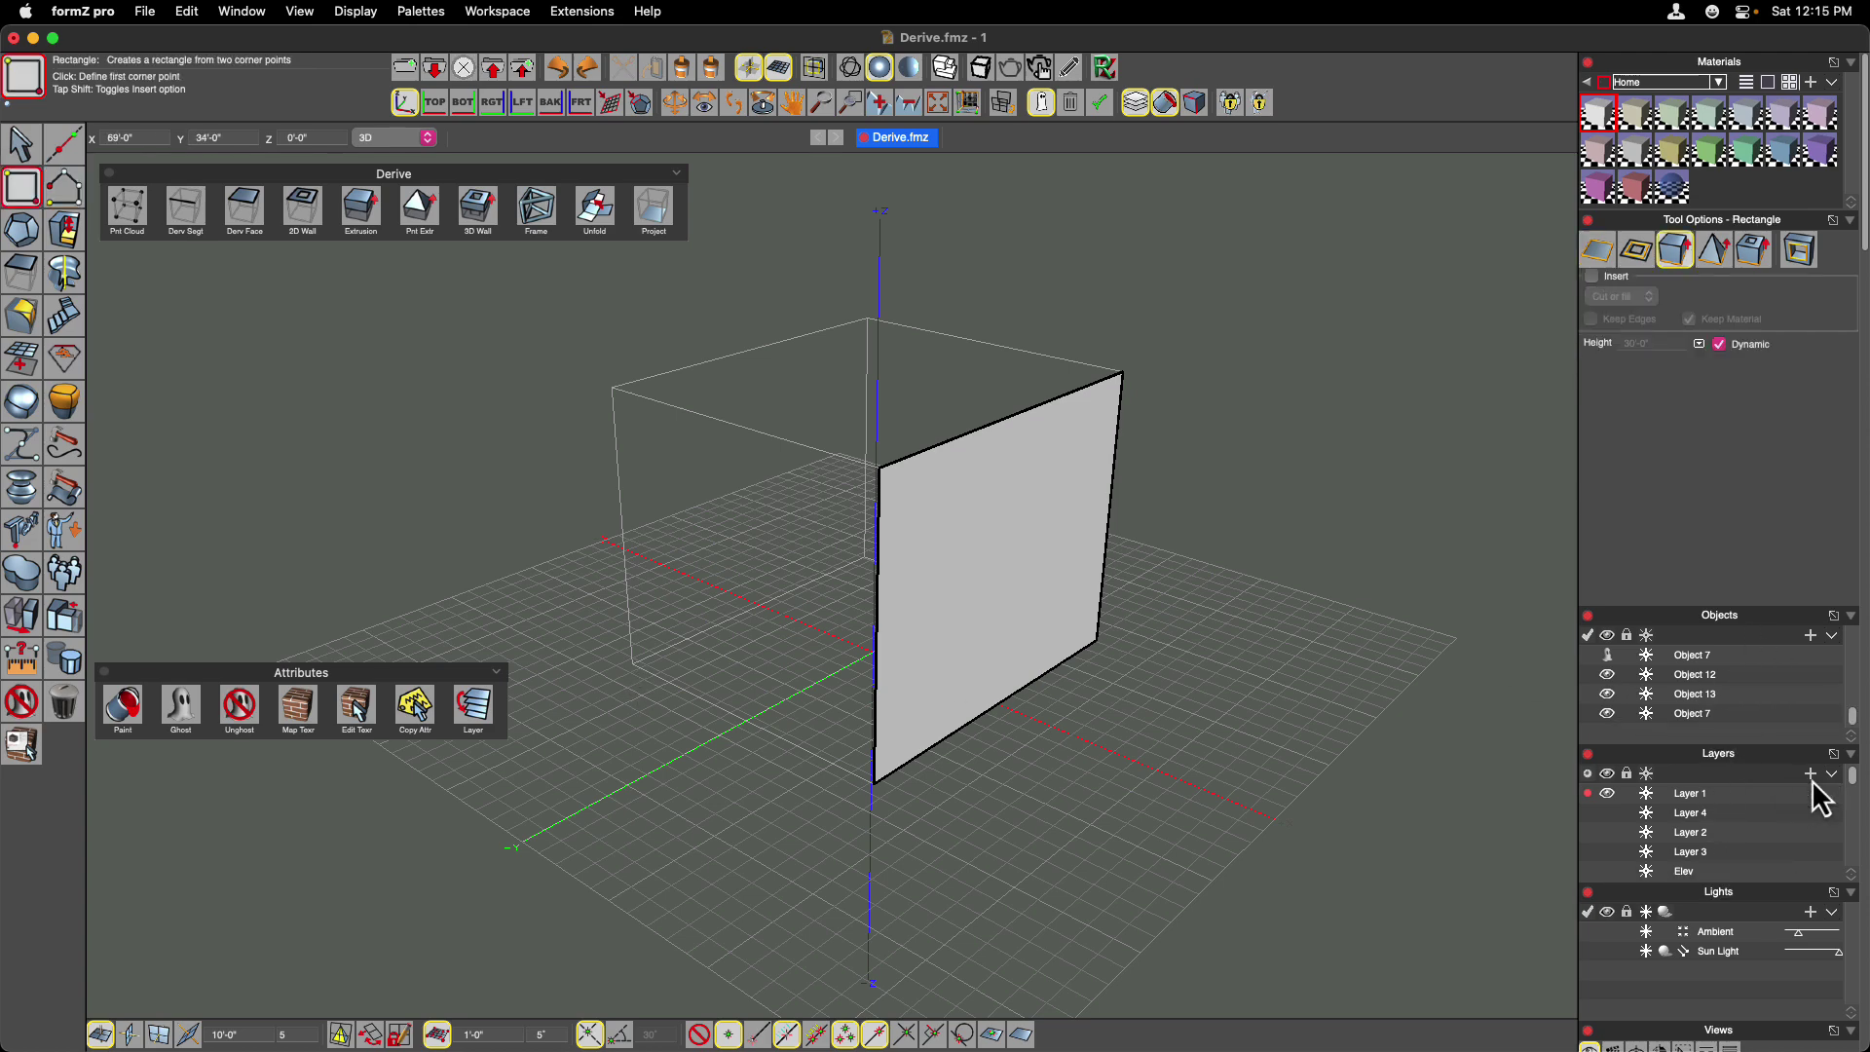
{"action": "left_click", "coordinate": [1810, 775]}
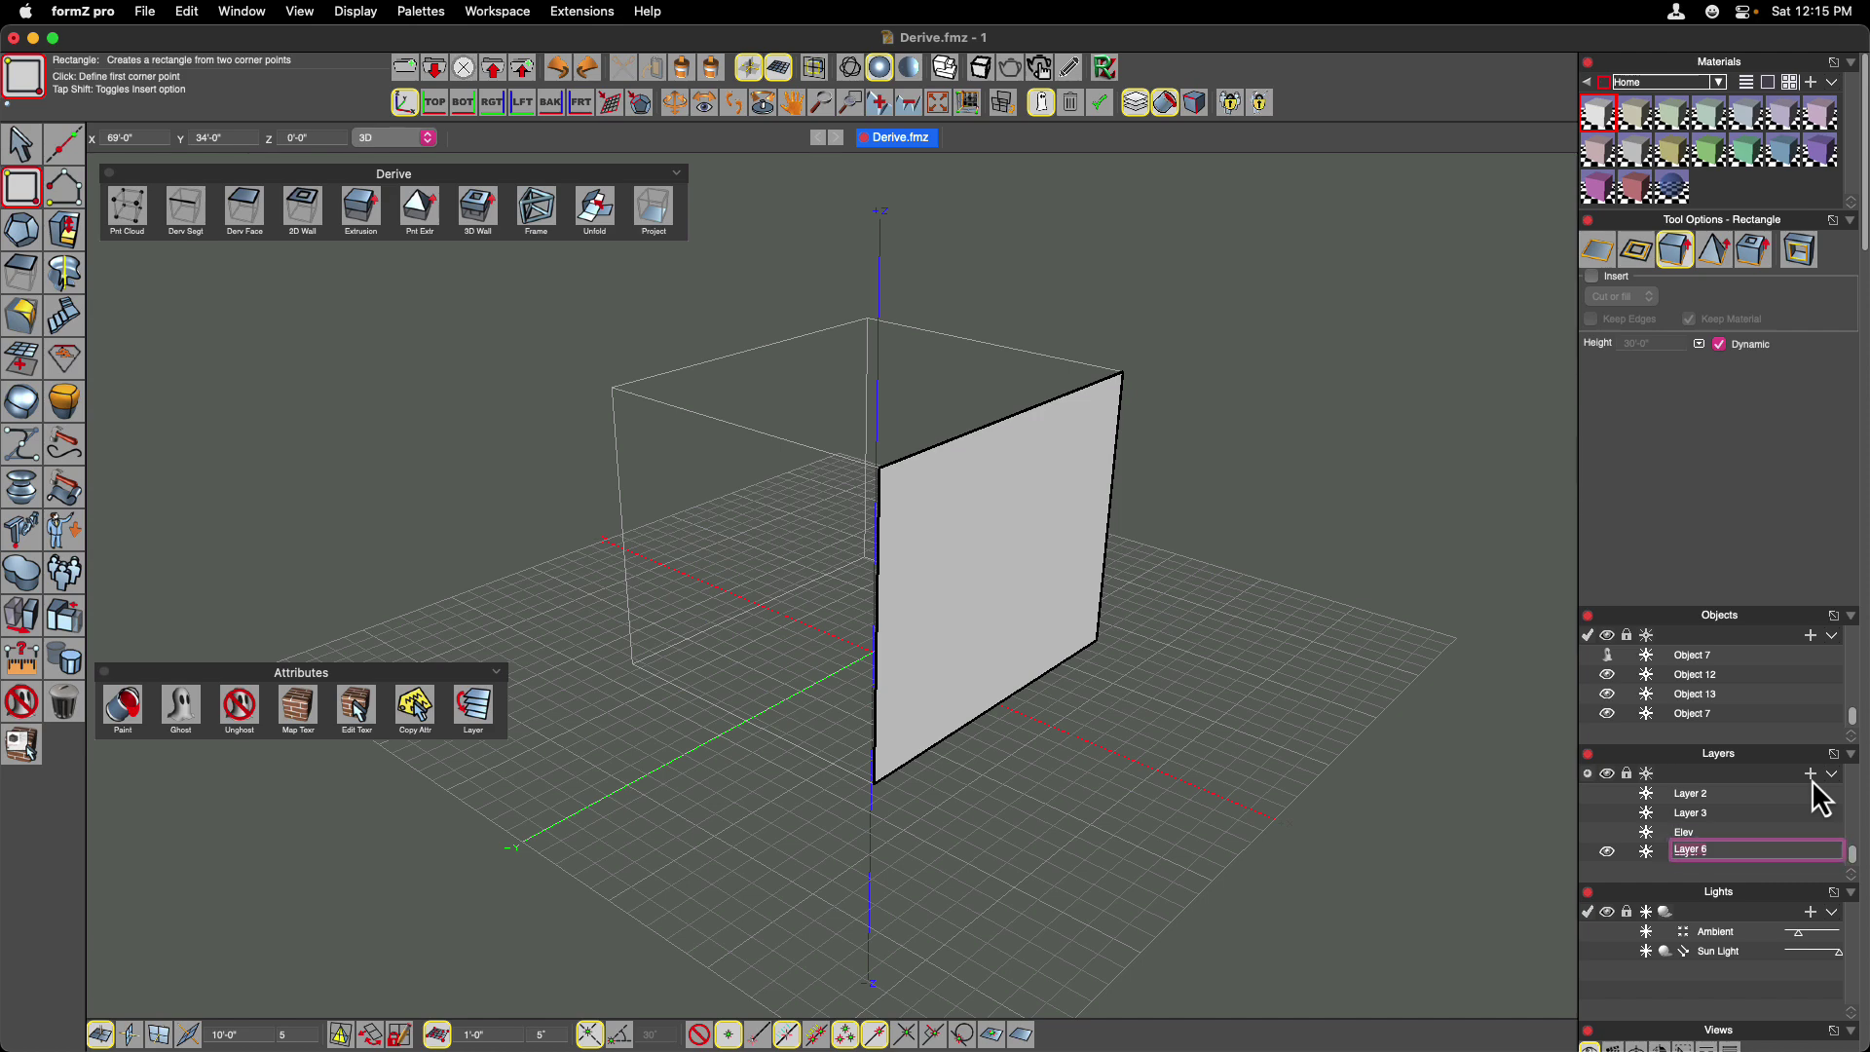
{"action": "key", "text": "Return"}
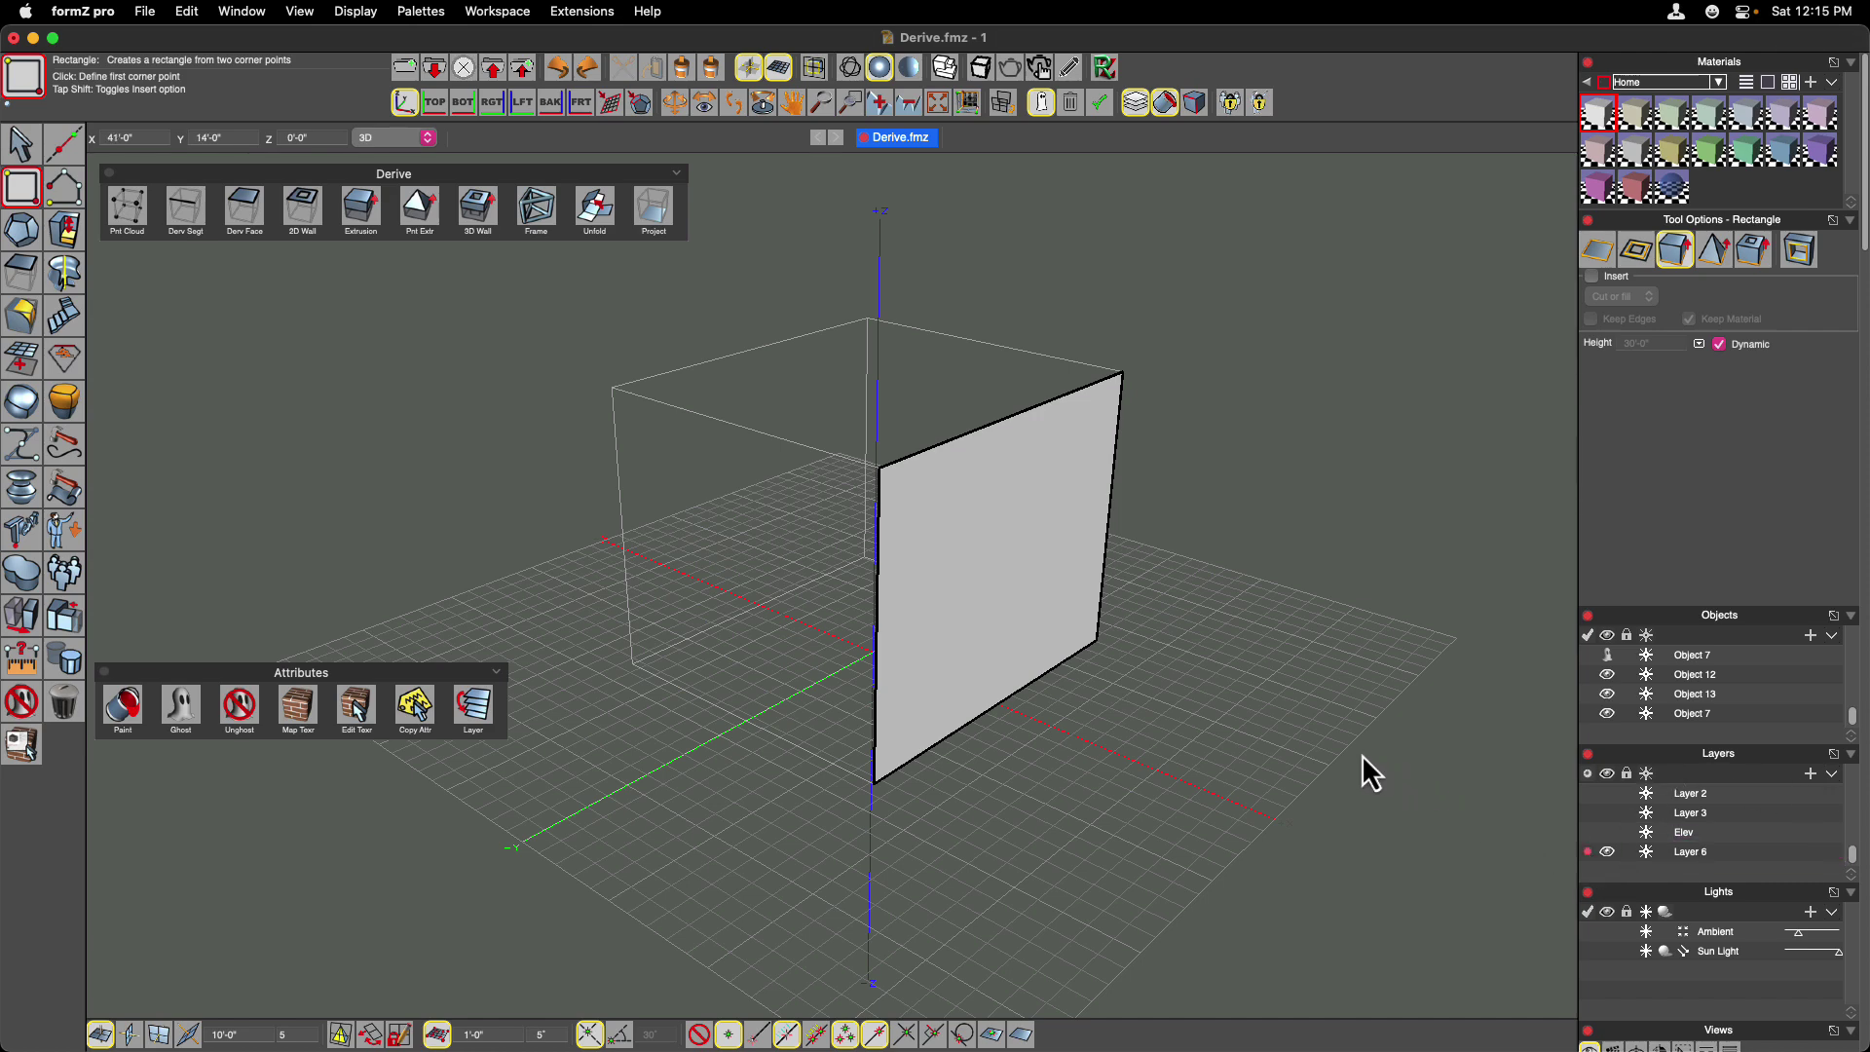
Draw an extruded rectangular block on the grid in front of the derived face, about 8' by 18' and 9' high.
{"action": "left_click", "coordinate": [1183, 737]}
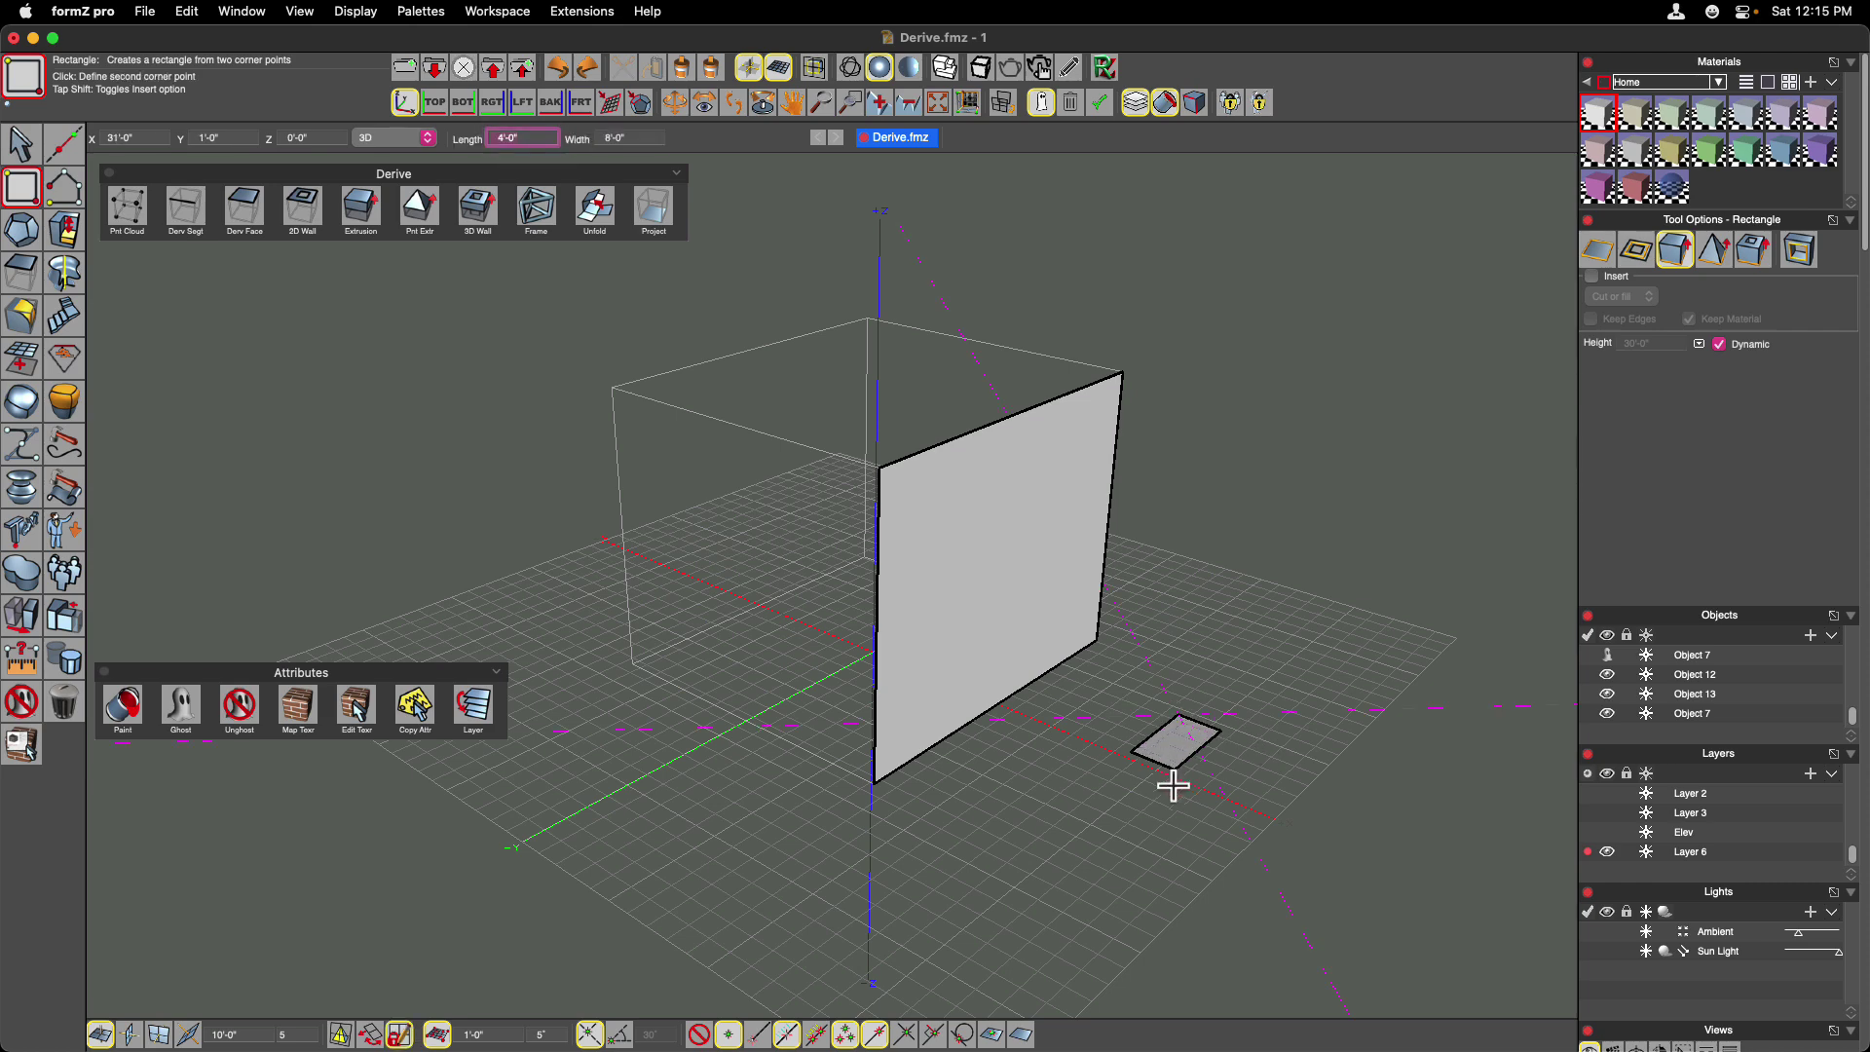
{"action": "left_click", "coordinate": [1159, 846]}
{"action": "left_click", "coordinate": [1168, 744]}
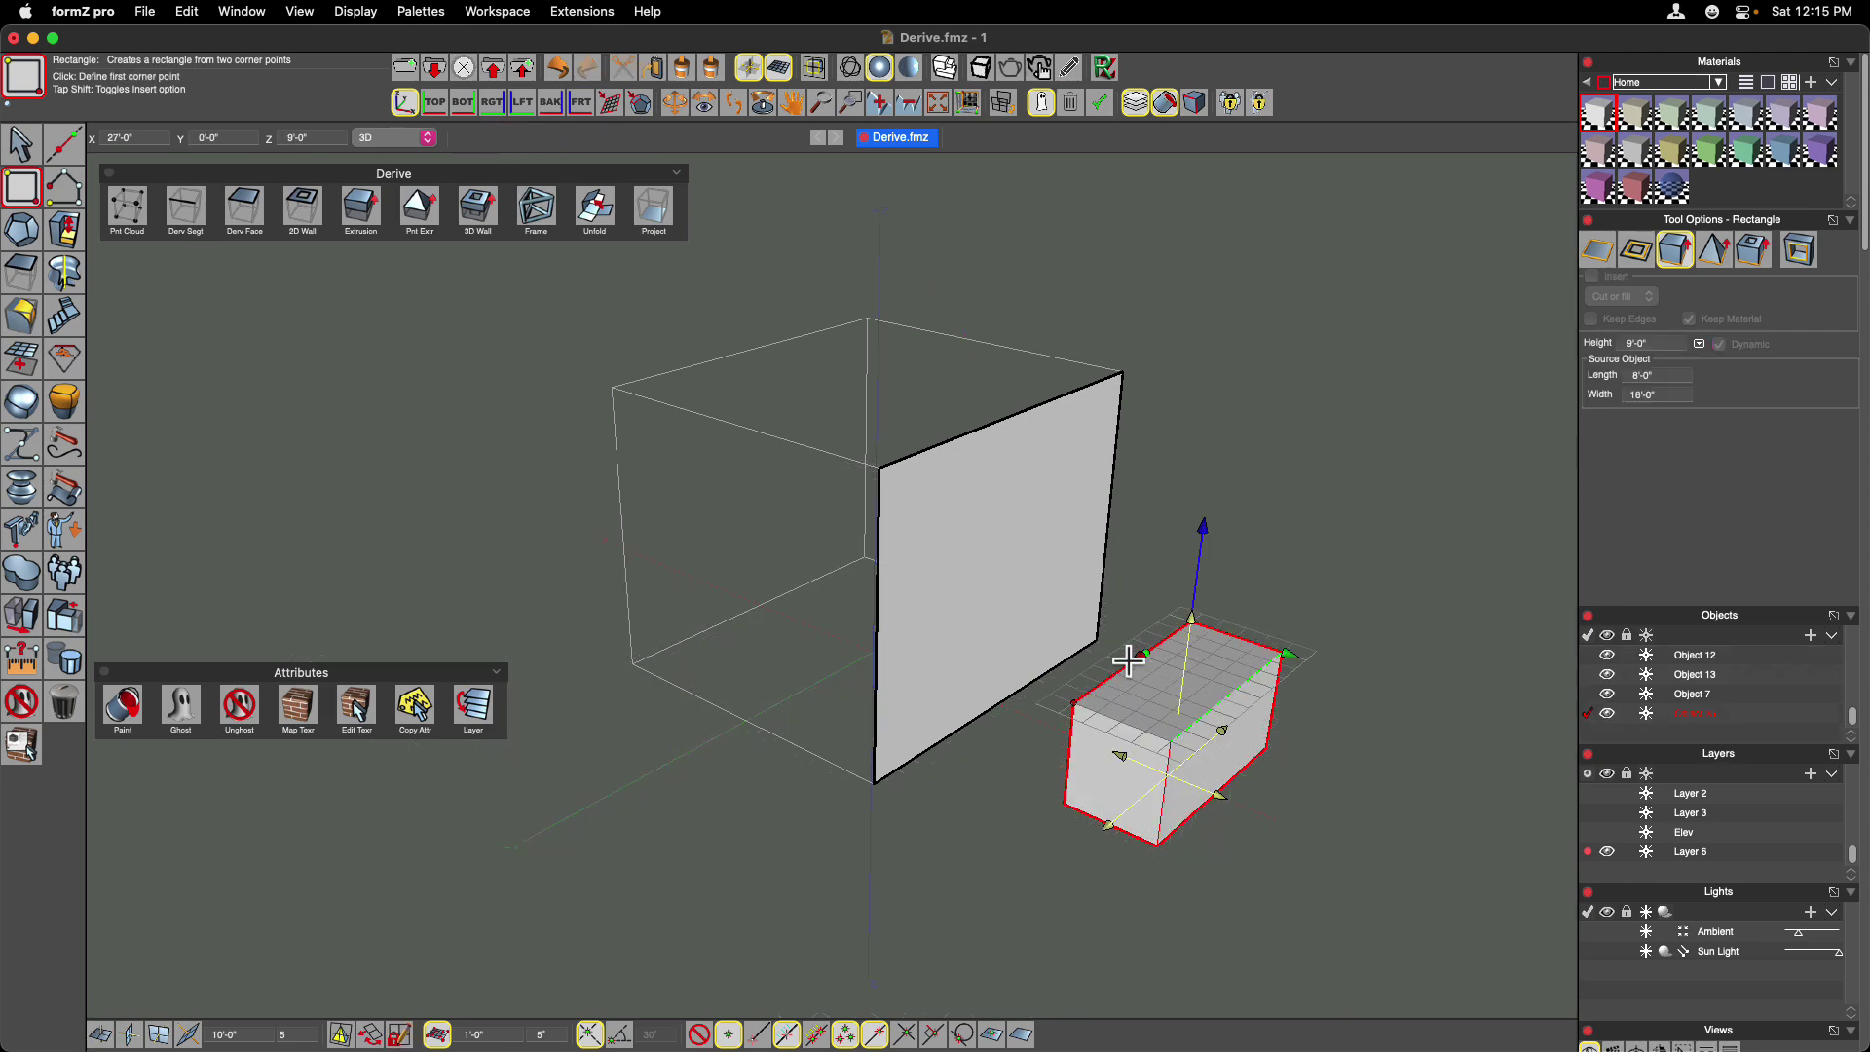
Deselect, reselect and deselect the new block to check how its object and layer entries are highlighted.
{"action": "left_click", "coordinate": [19, 144]}
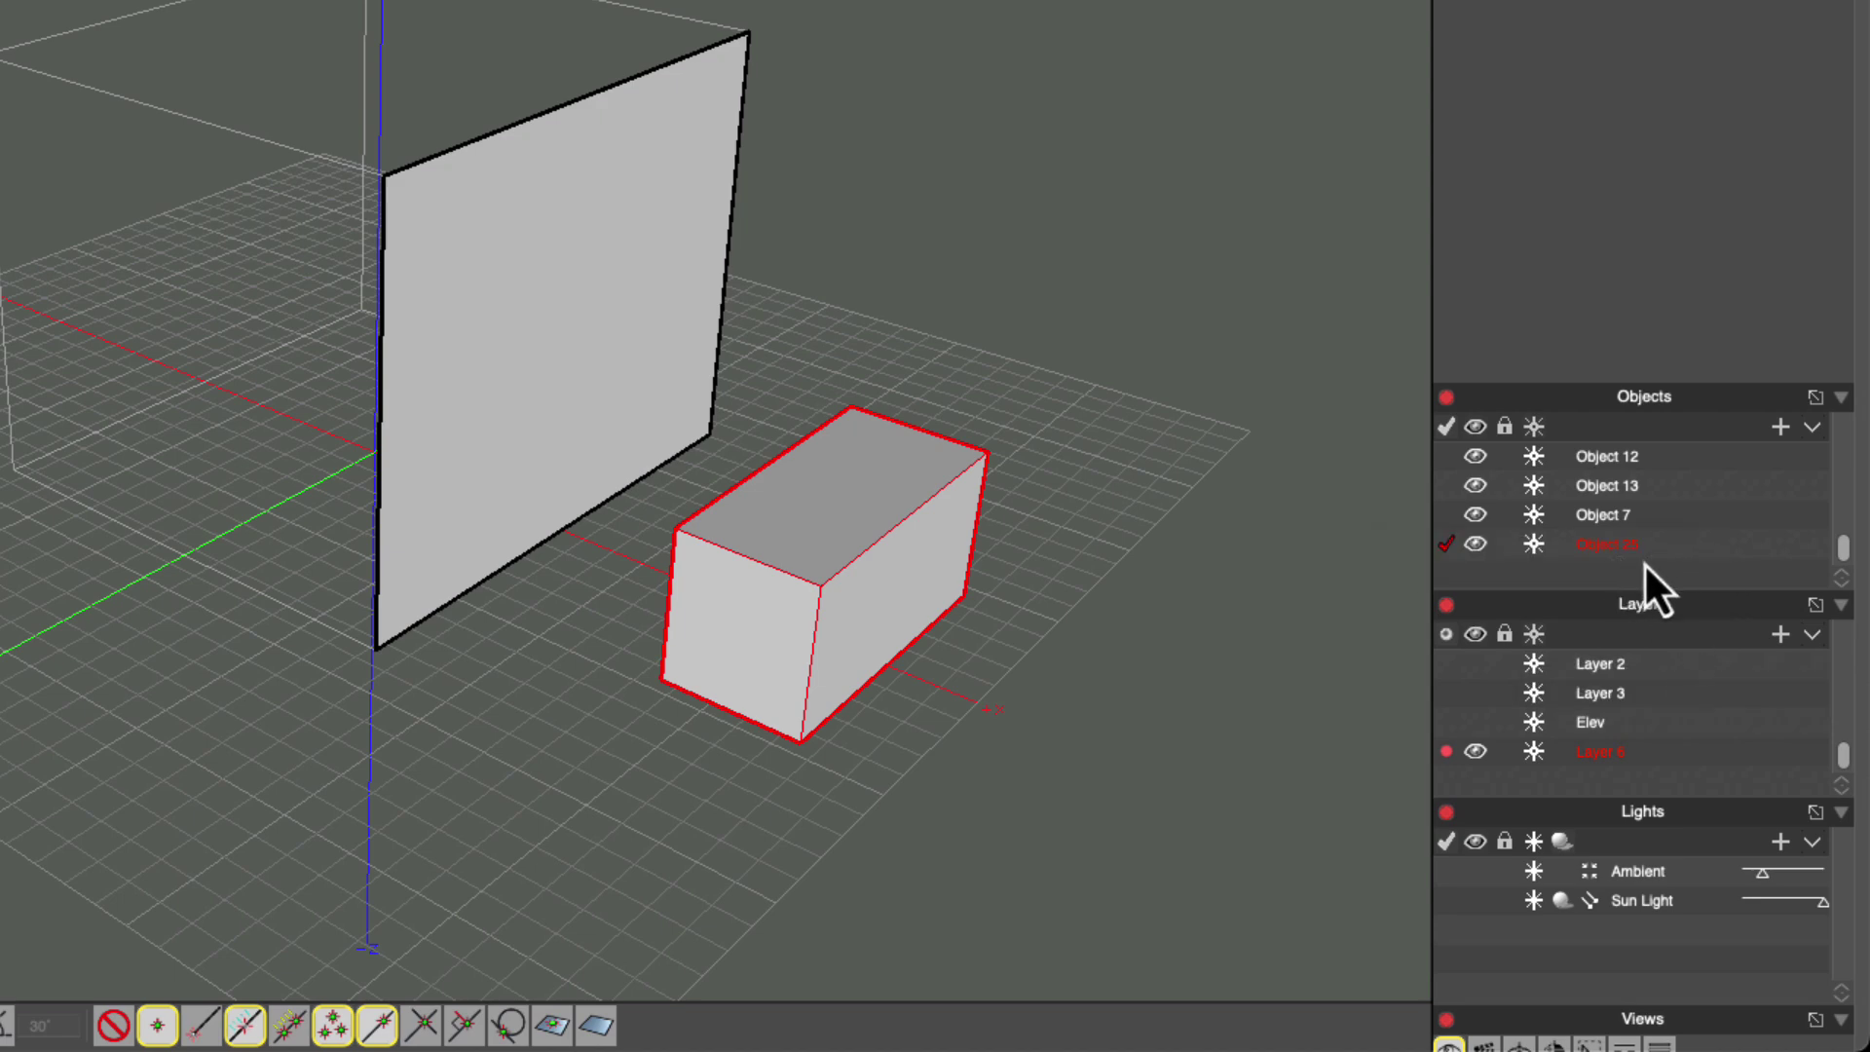
{"action": "left_click", "coordinate": [1215, 690]}
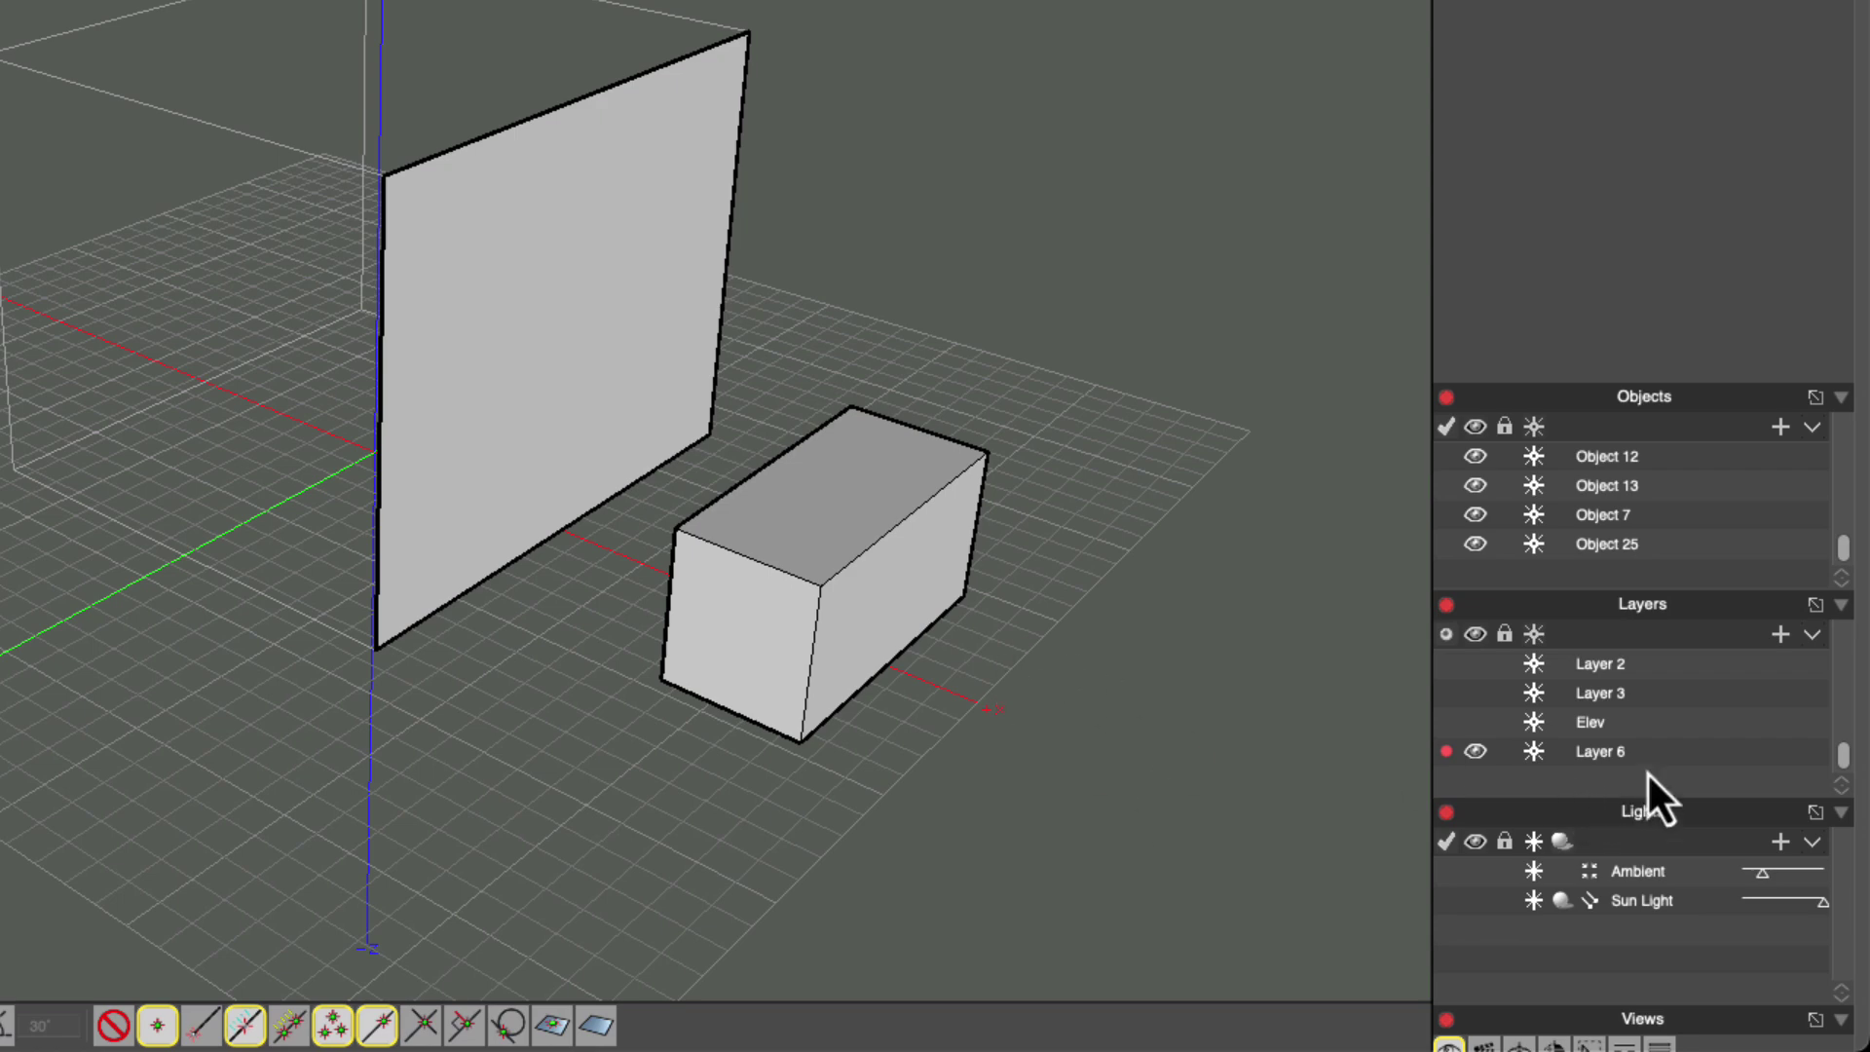
{"action": "left_click", "coordinate": [911, 588]}
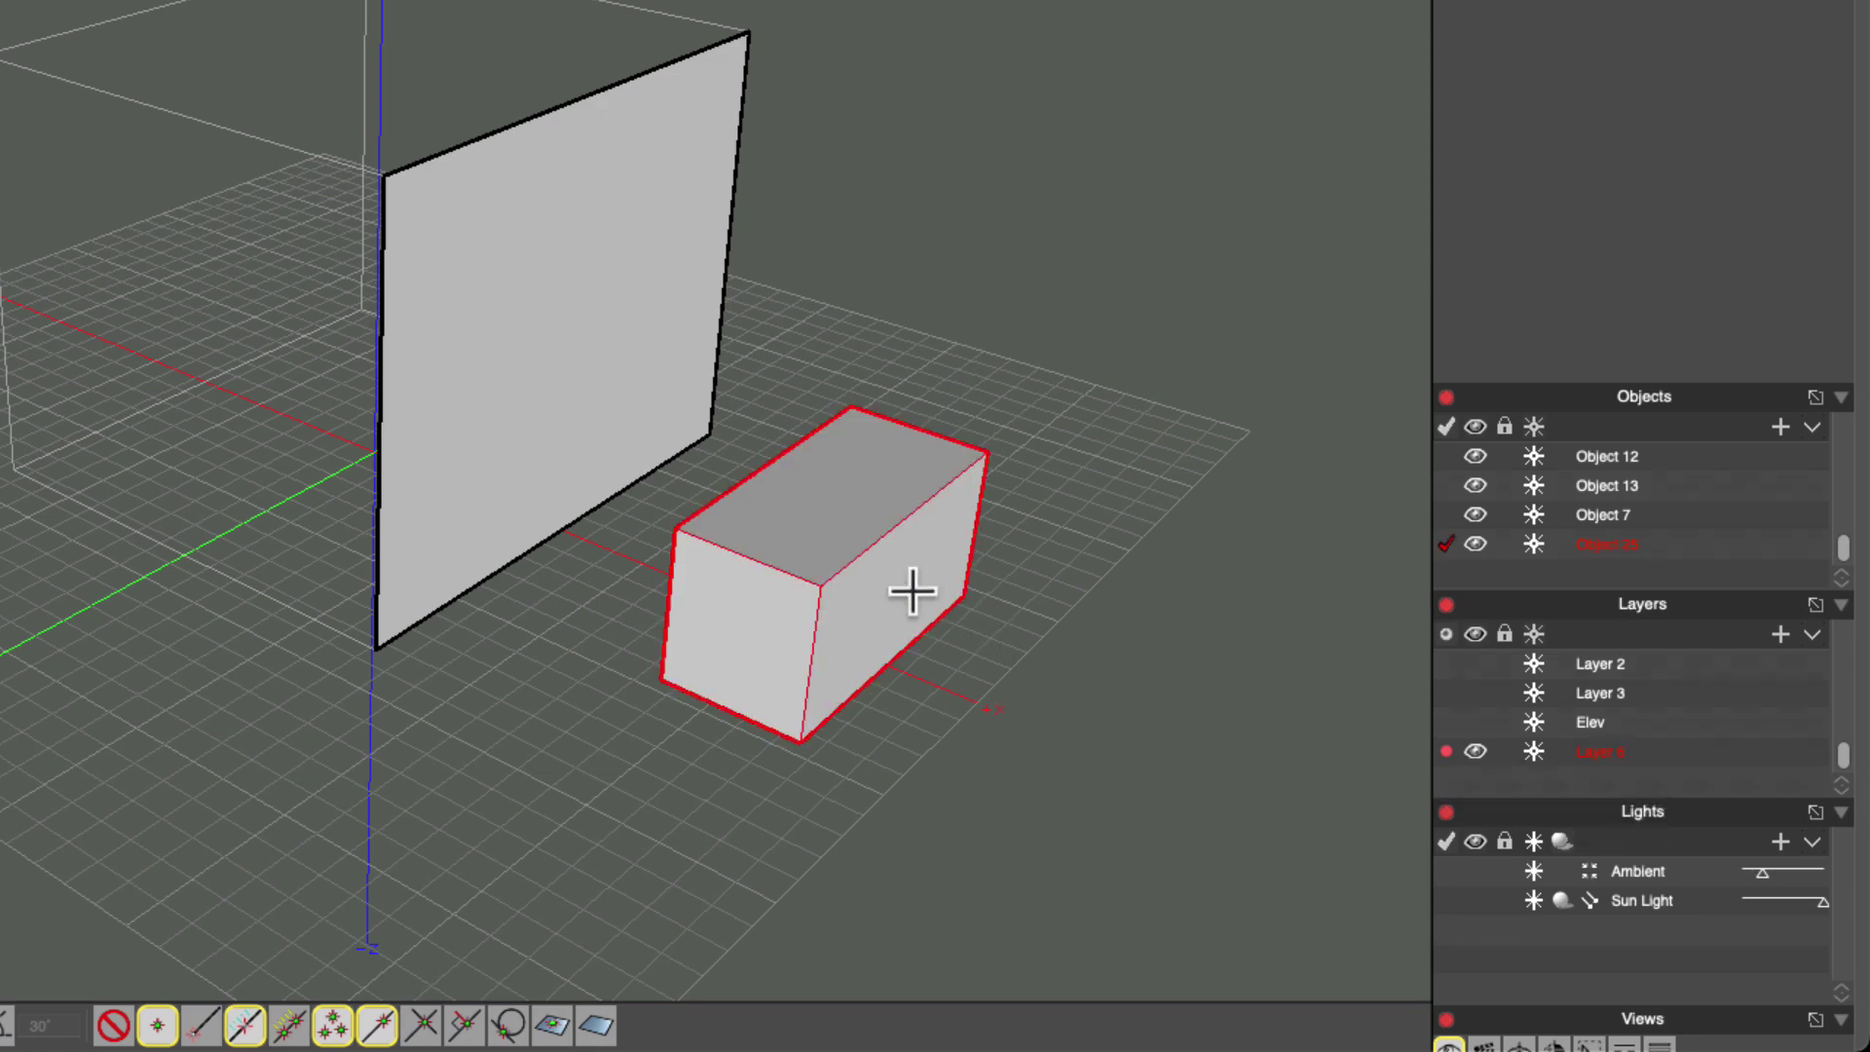
{"action": "left_click", "coordinate": [1199, 667]}
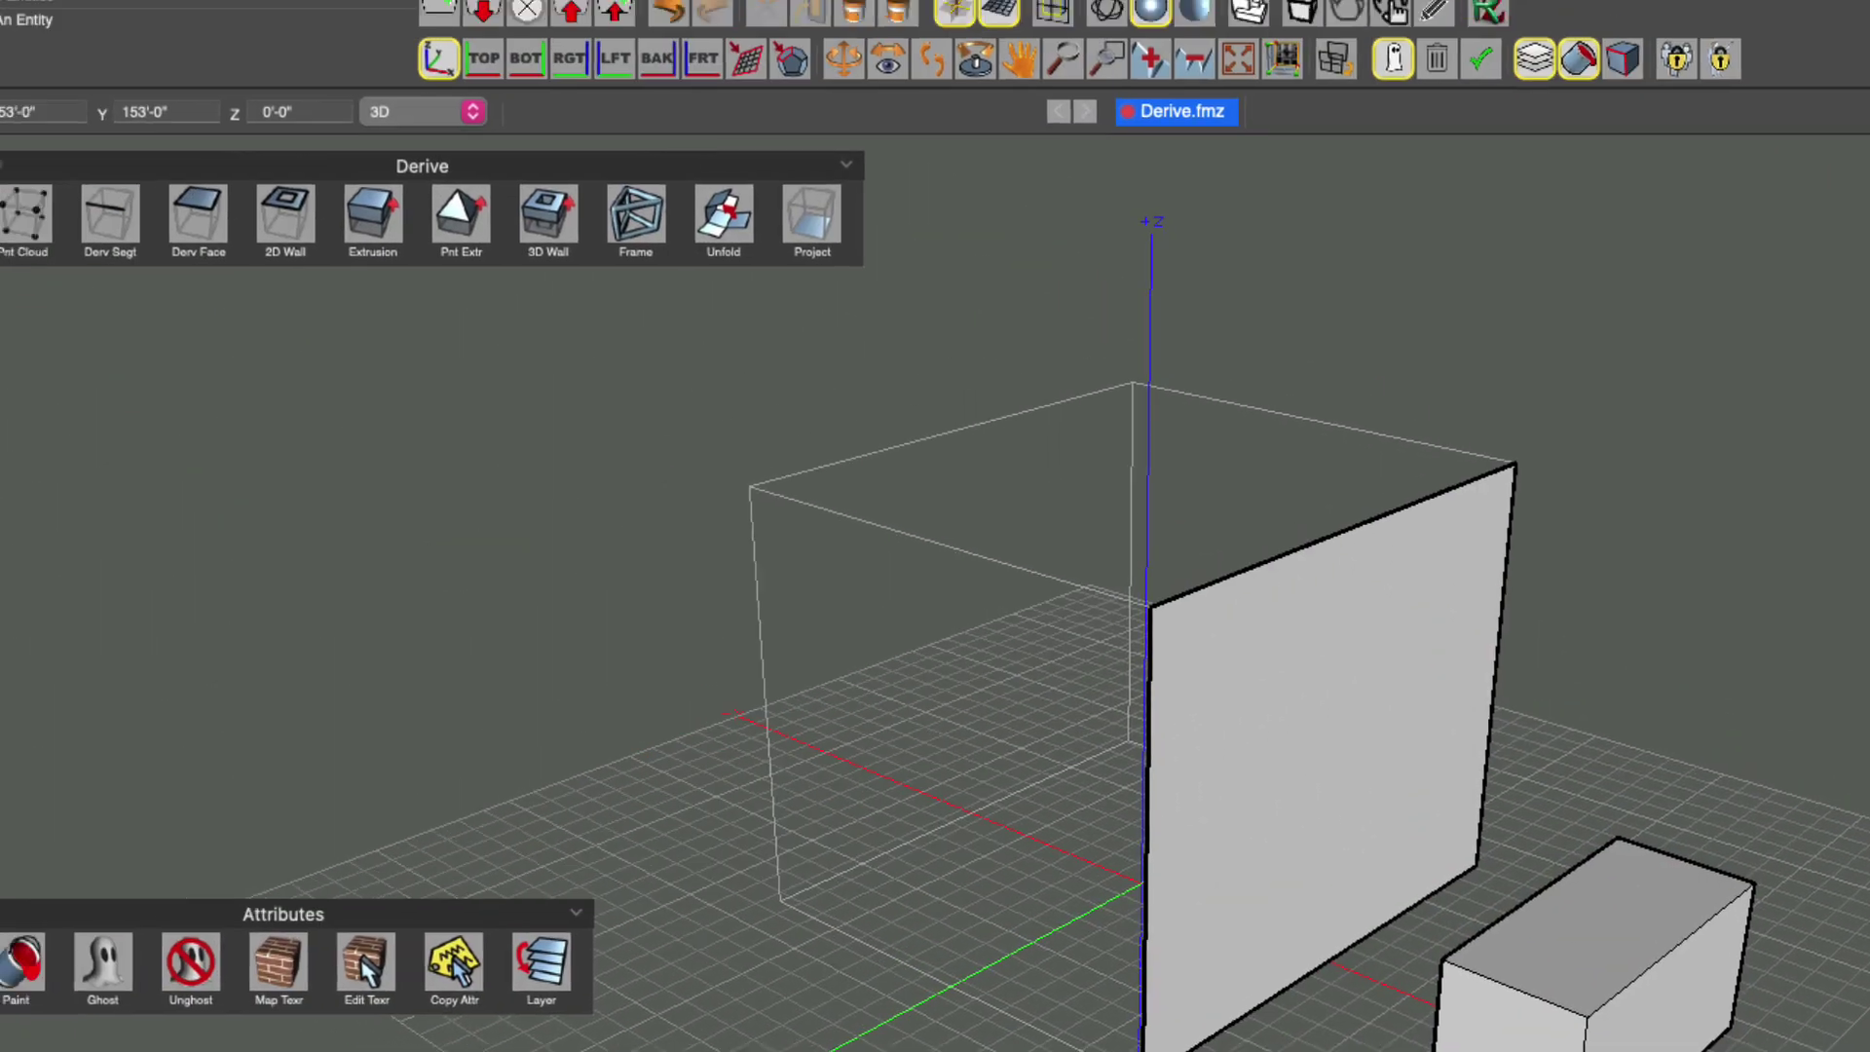
Review the Highlight Picked options for layers and objects in Project Settings, and check the highlighting by selecting and deselecting the block.
{"action": "left_click", "coordinate": [218, 16]}
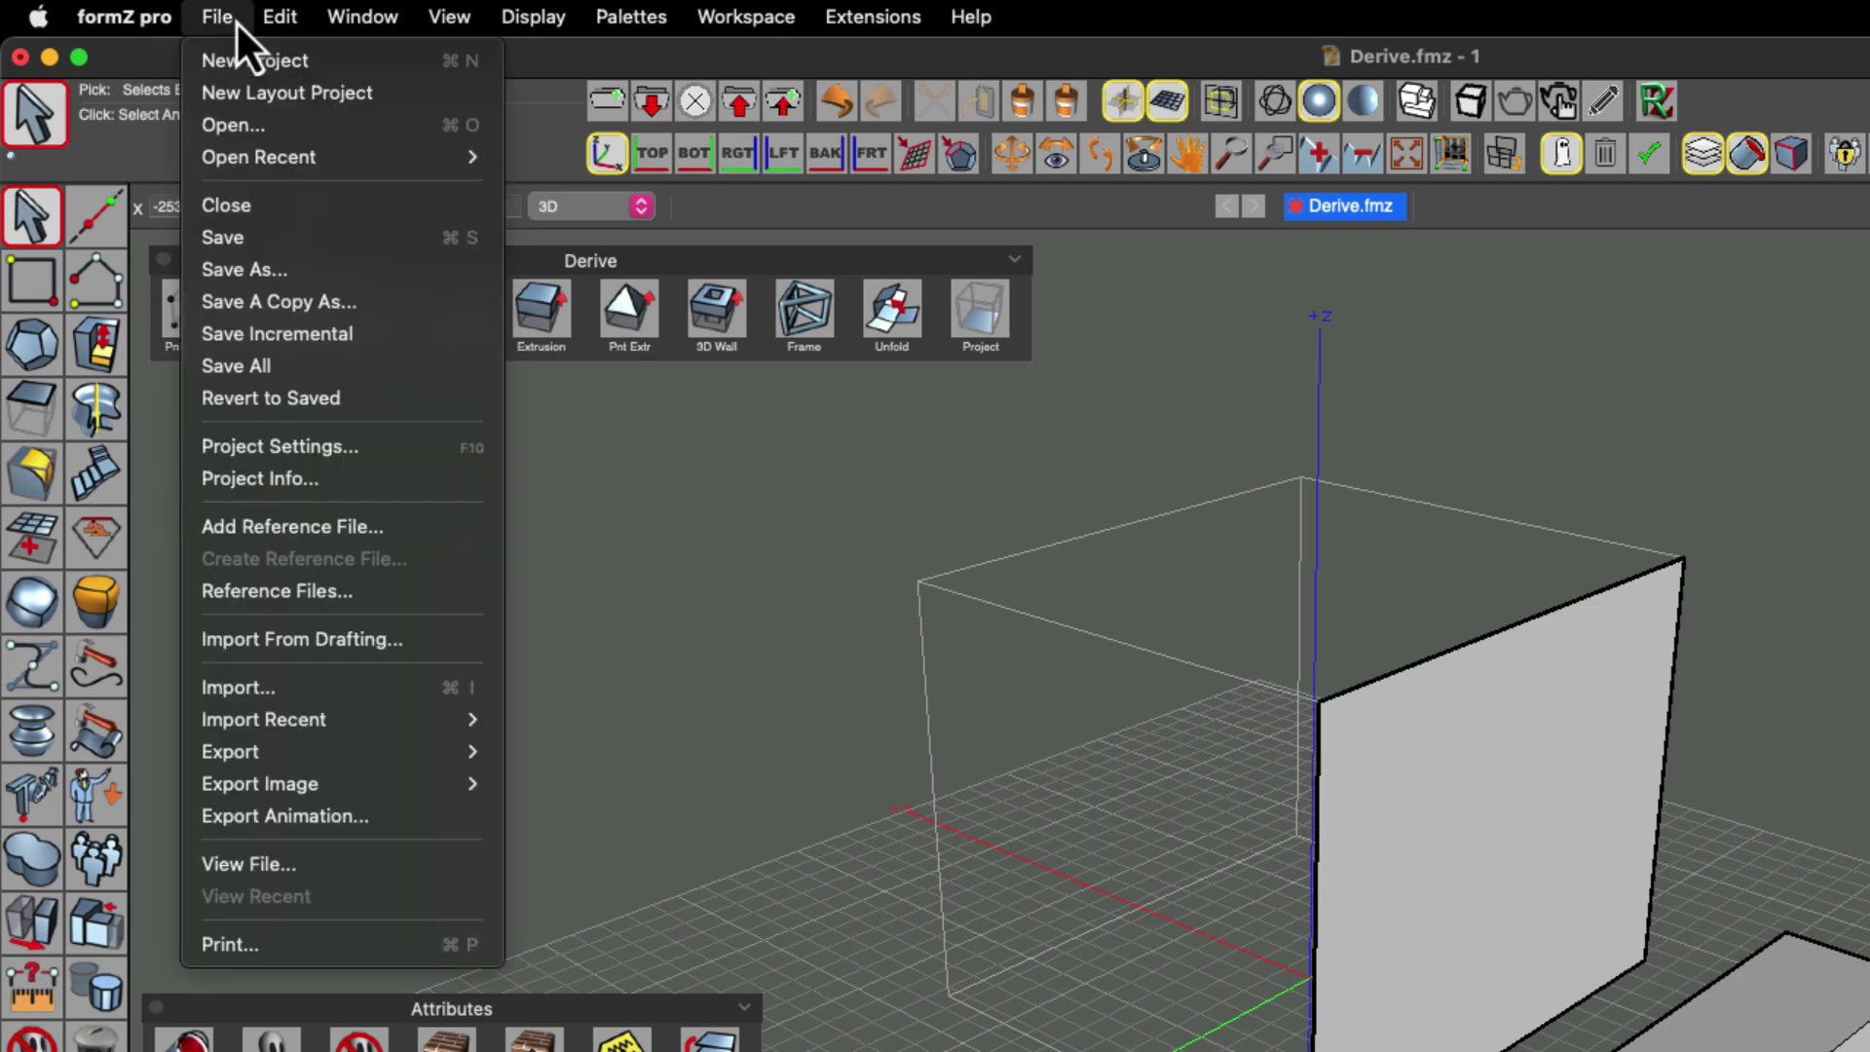
{"action": "left_click", "coordinate": [259, 462]}
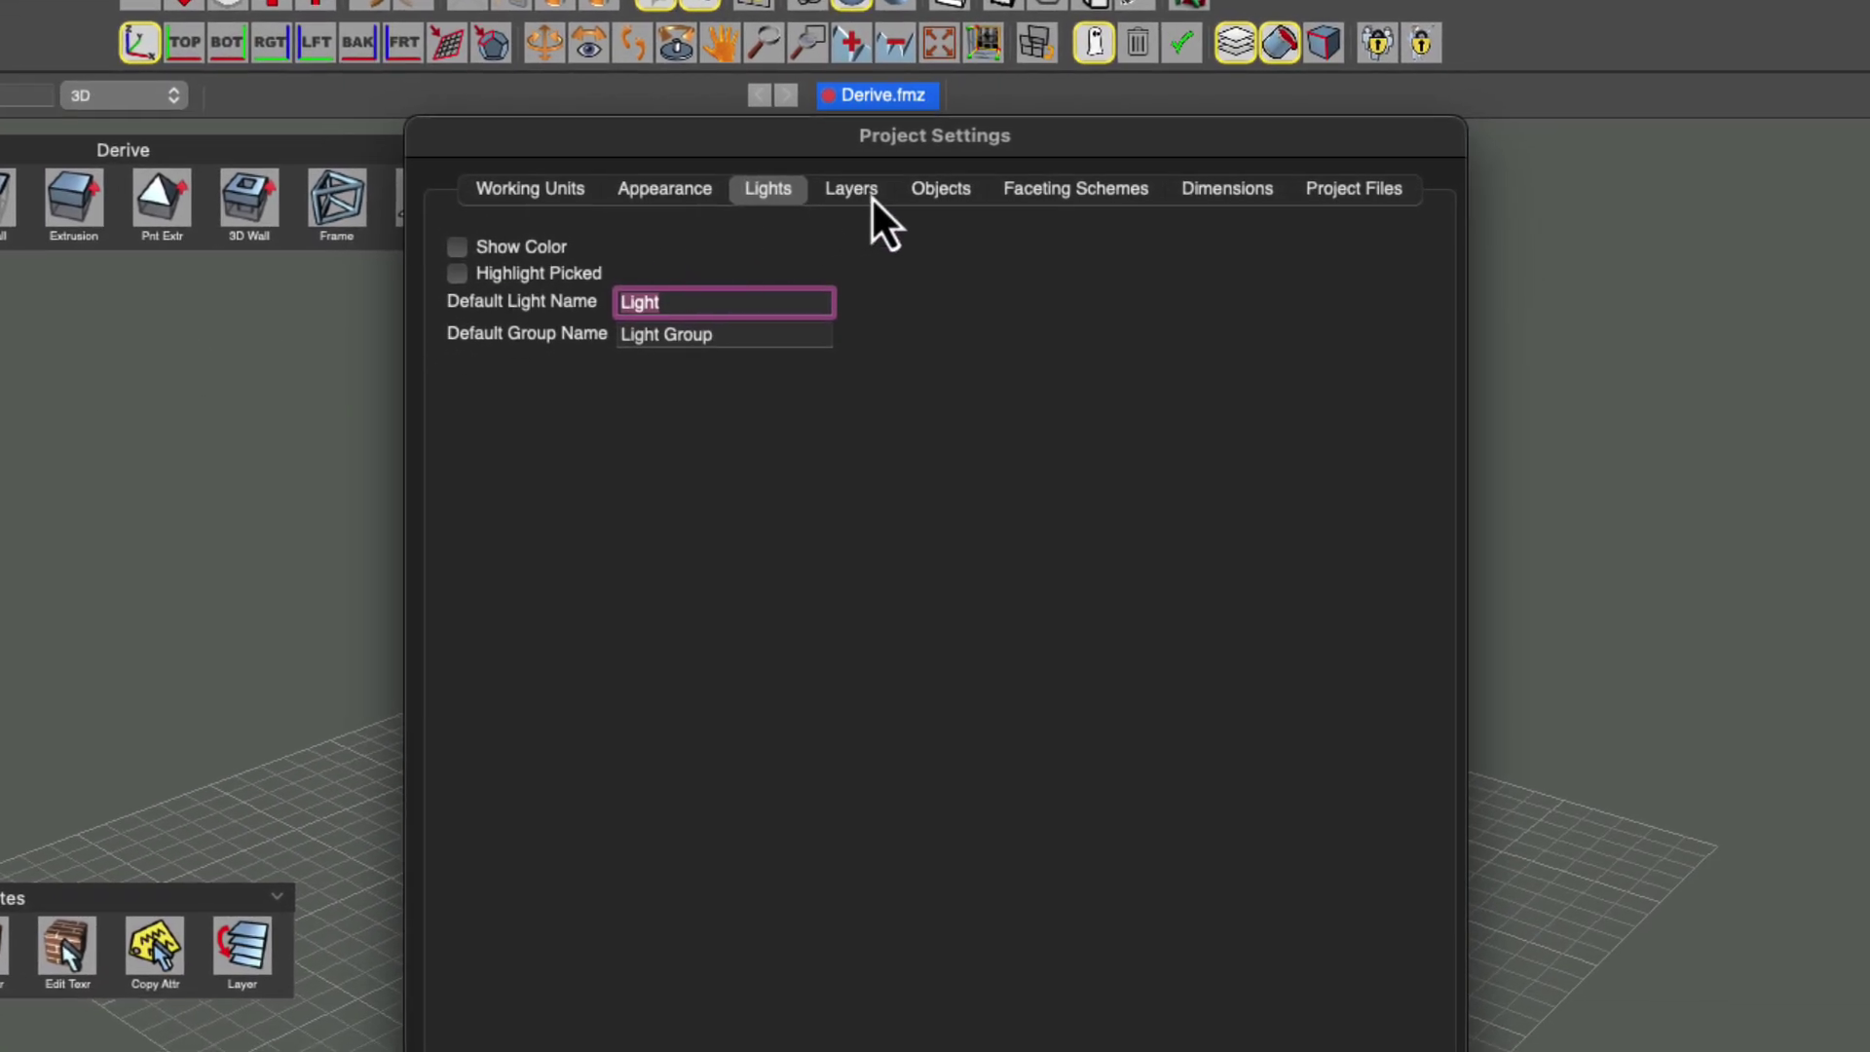
{"action": "left_click", "coordinate": [851, 189]}
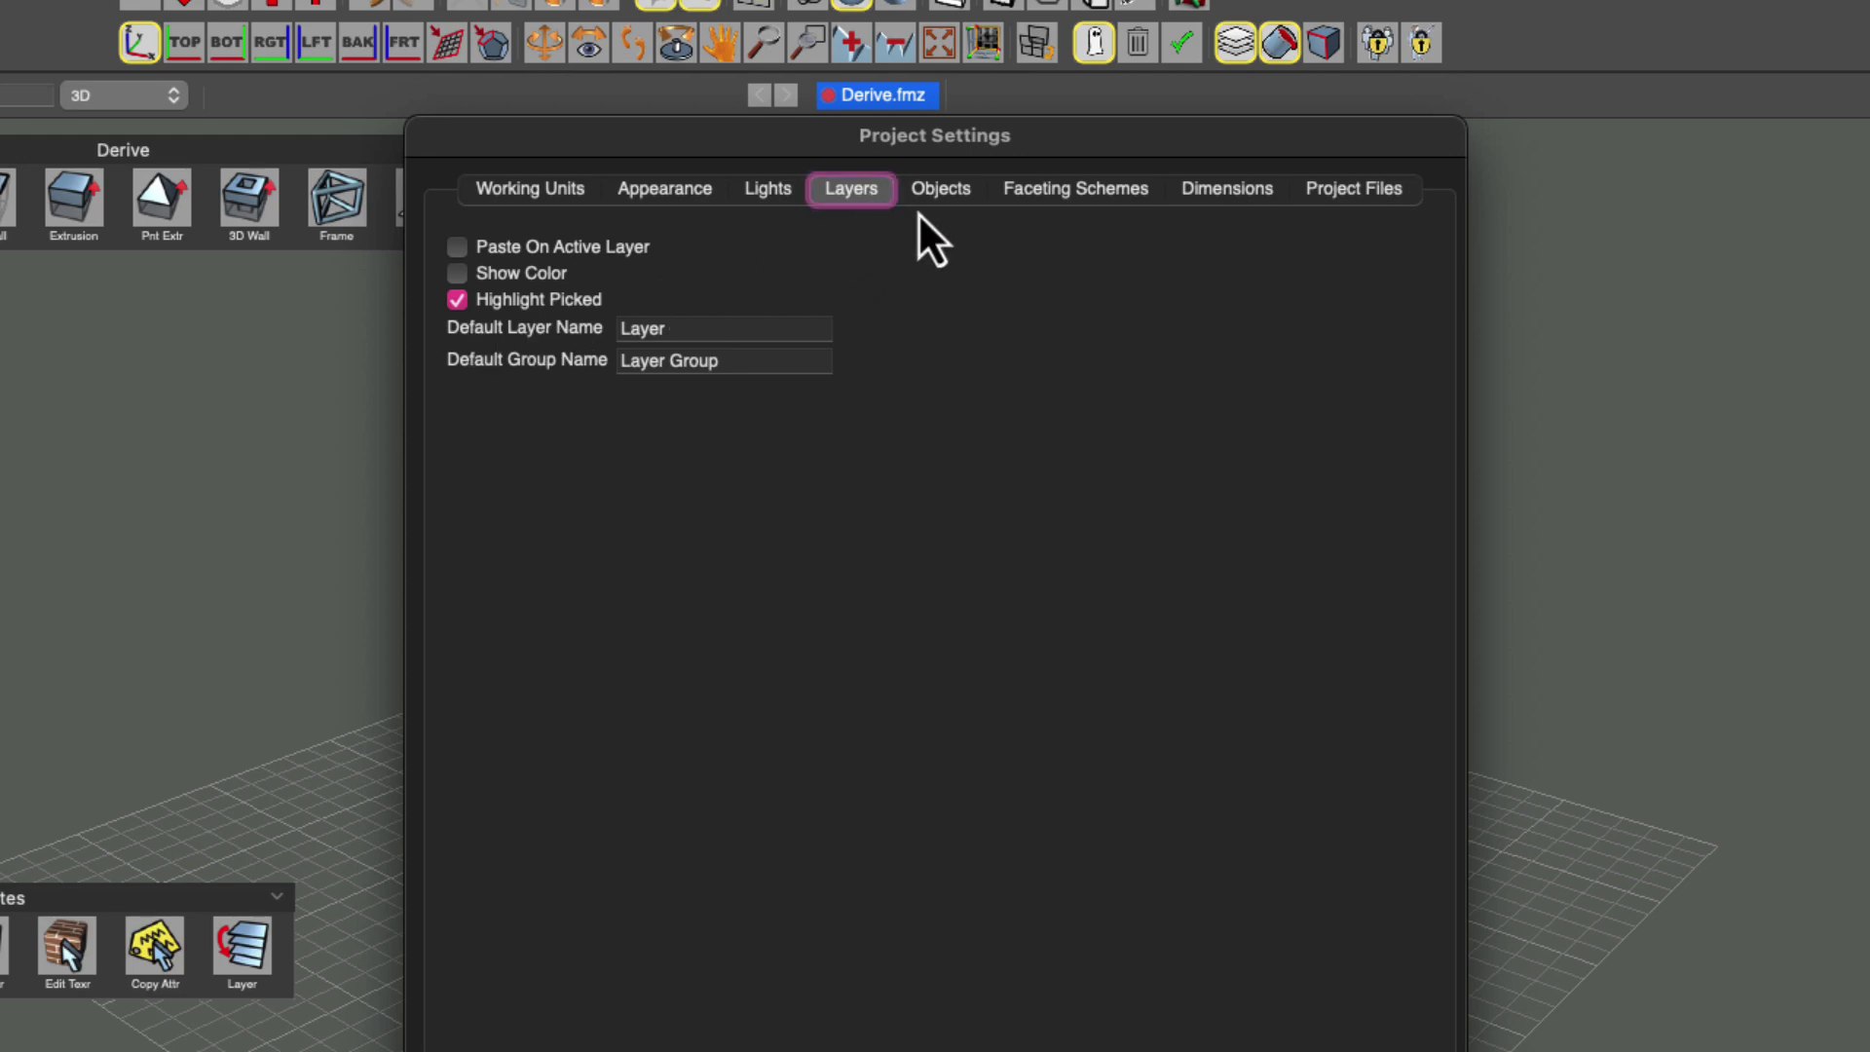
{"action": "left_click", "coordinate": [941, 191]}
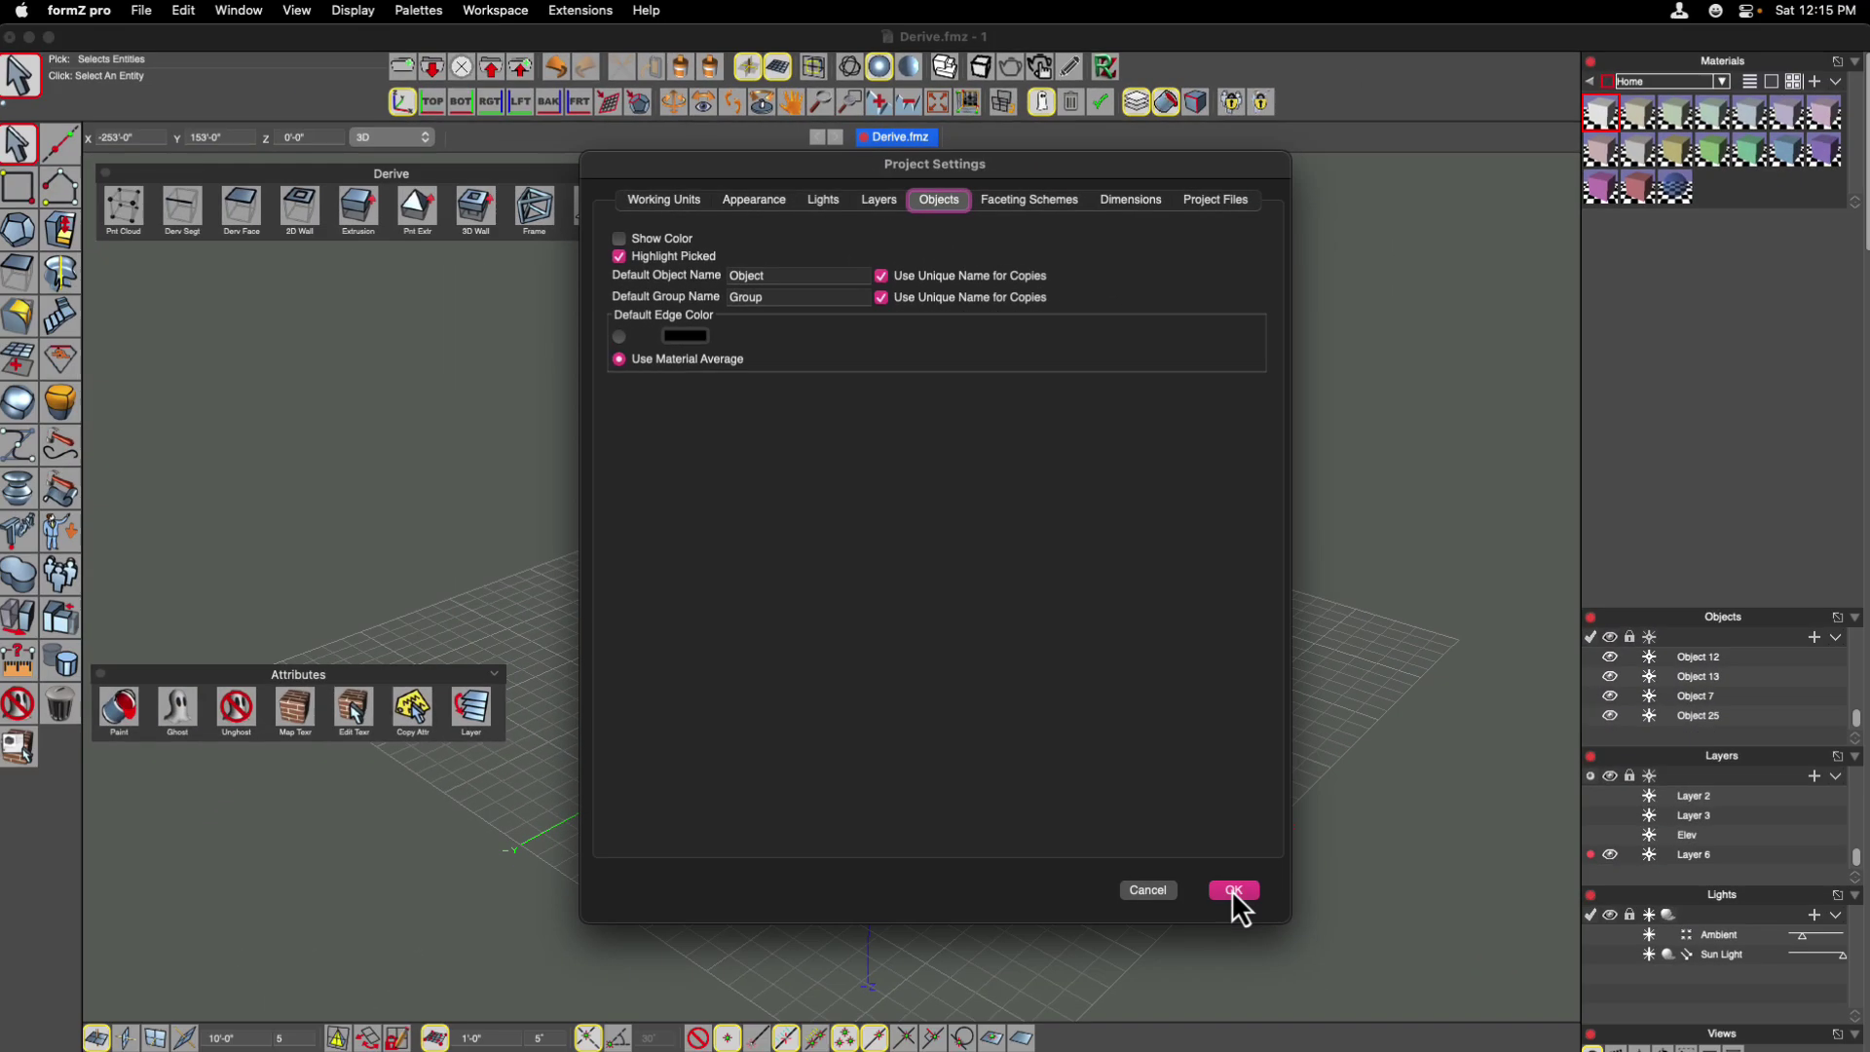
{"action": "left_click", "coordinate": [1233, 890]}
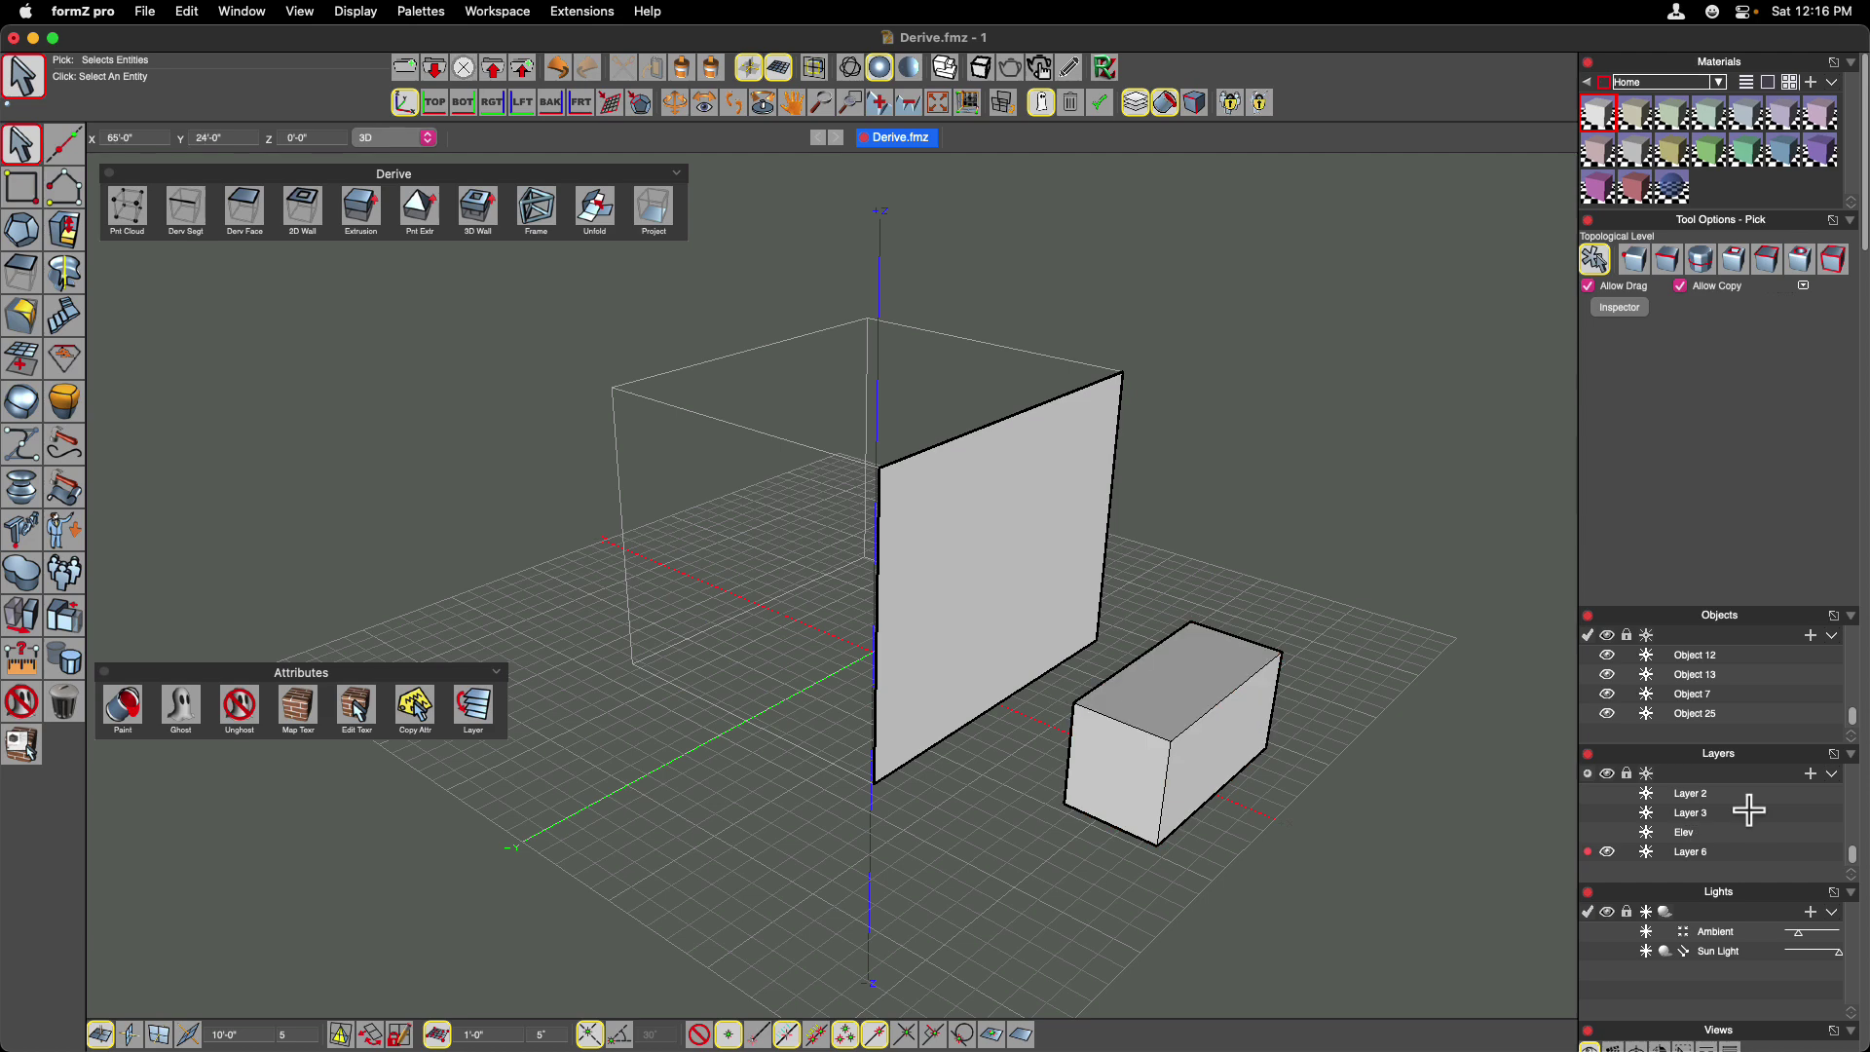
{"action": "left_click", "coordinate": [1155, 764]}
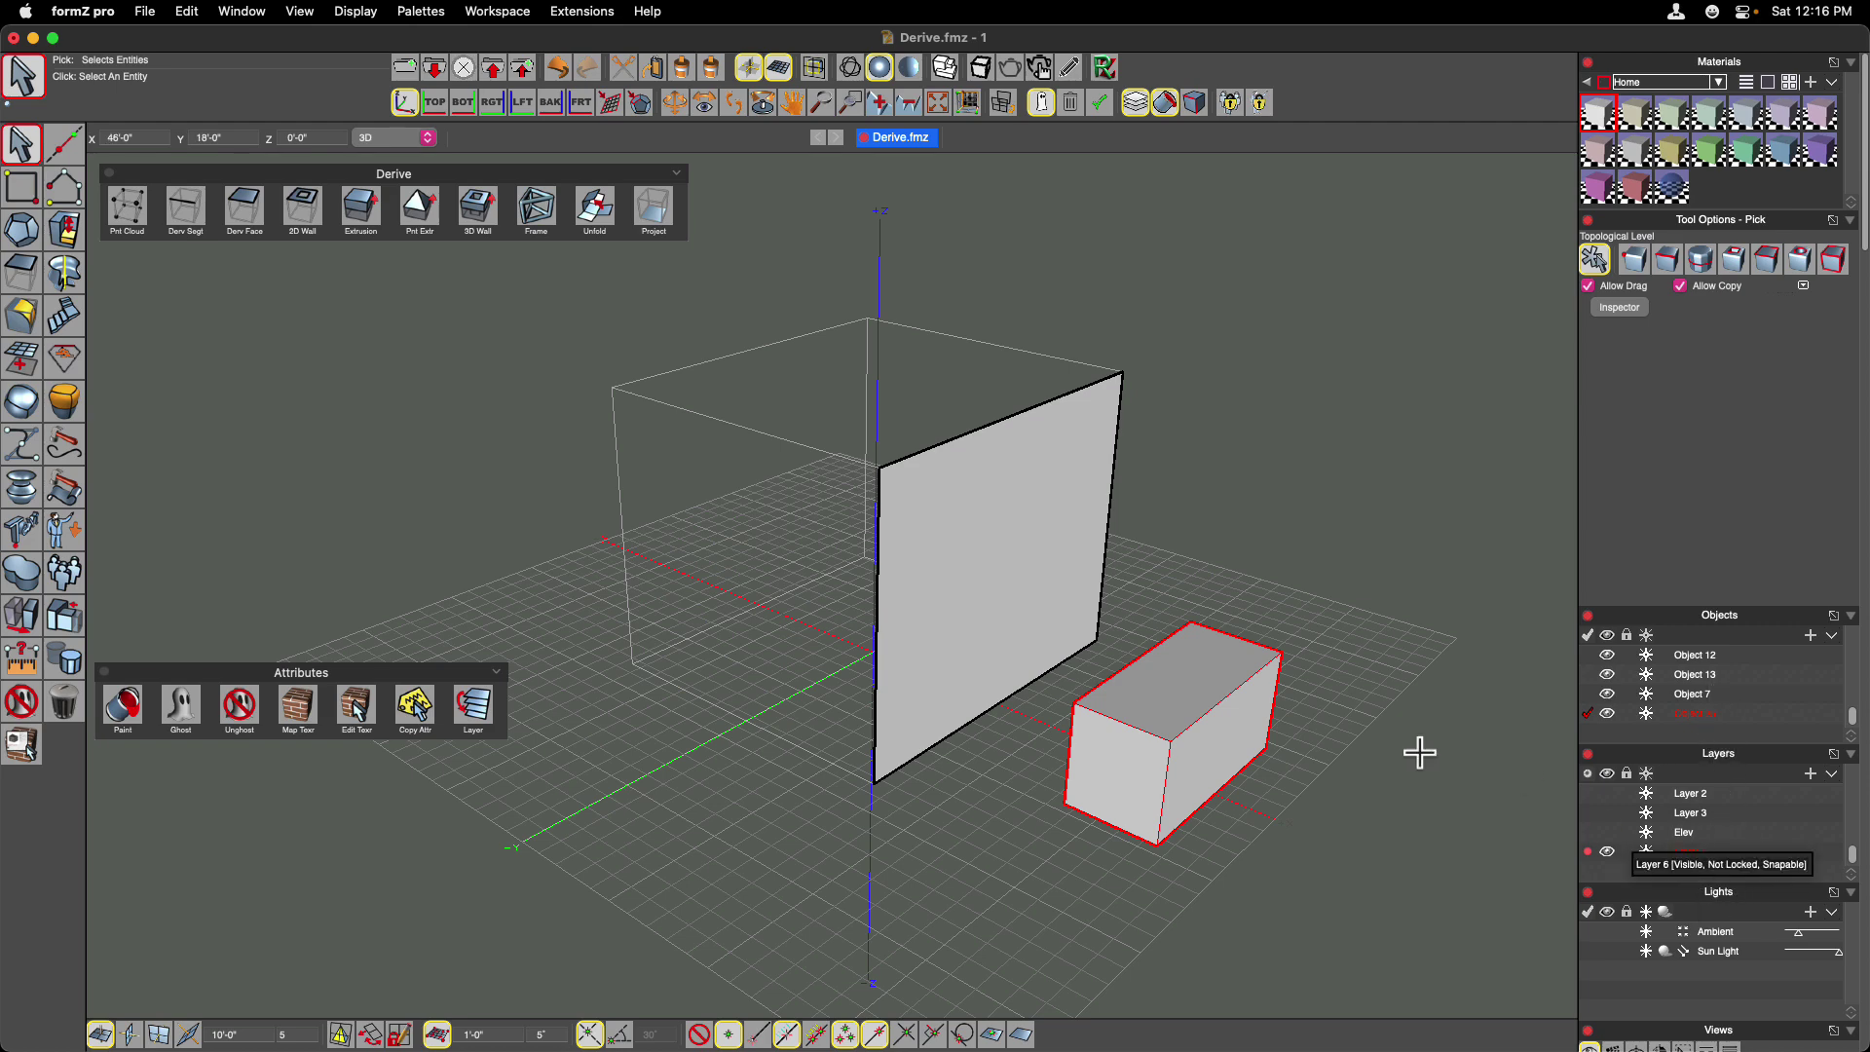
{"action": "left_click", "coordinate": [1316, 776]}
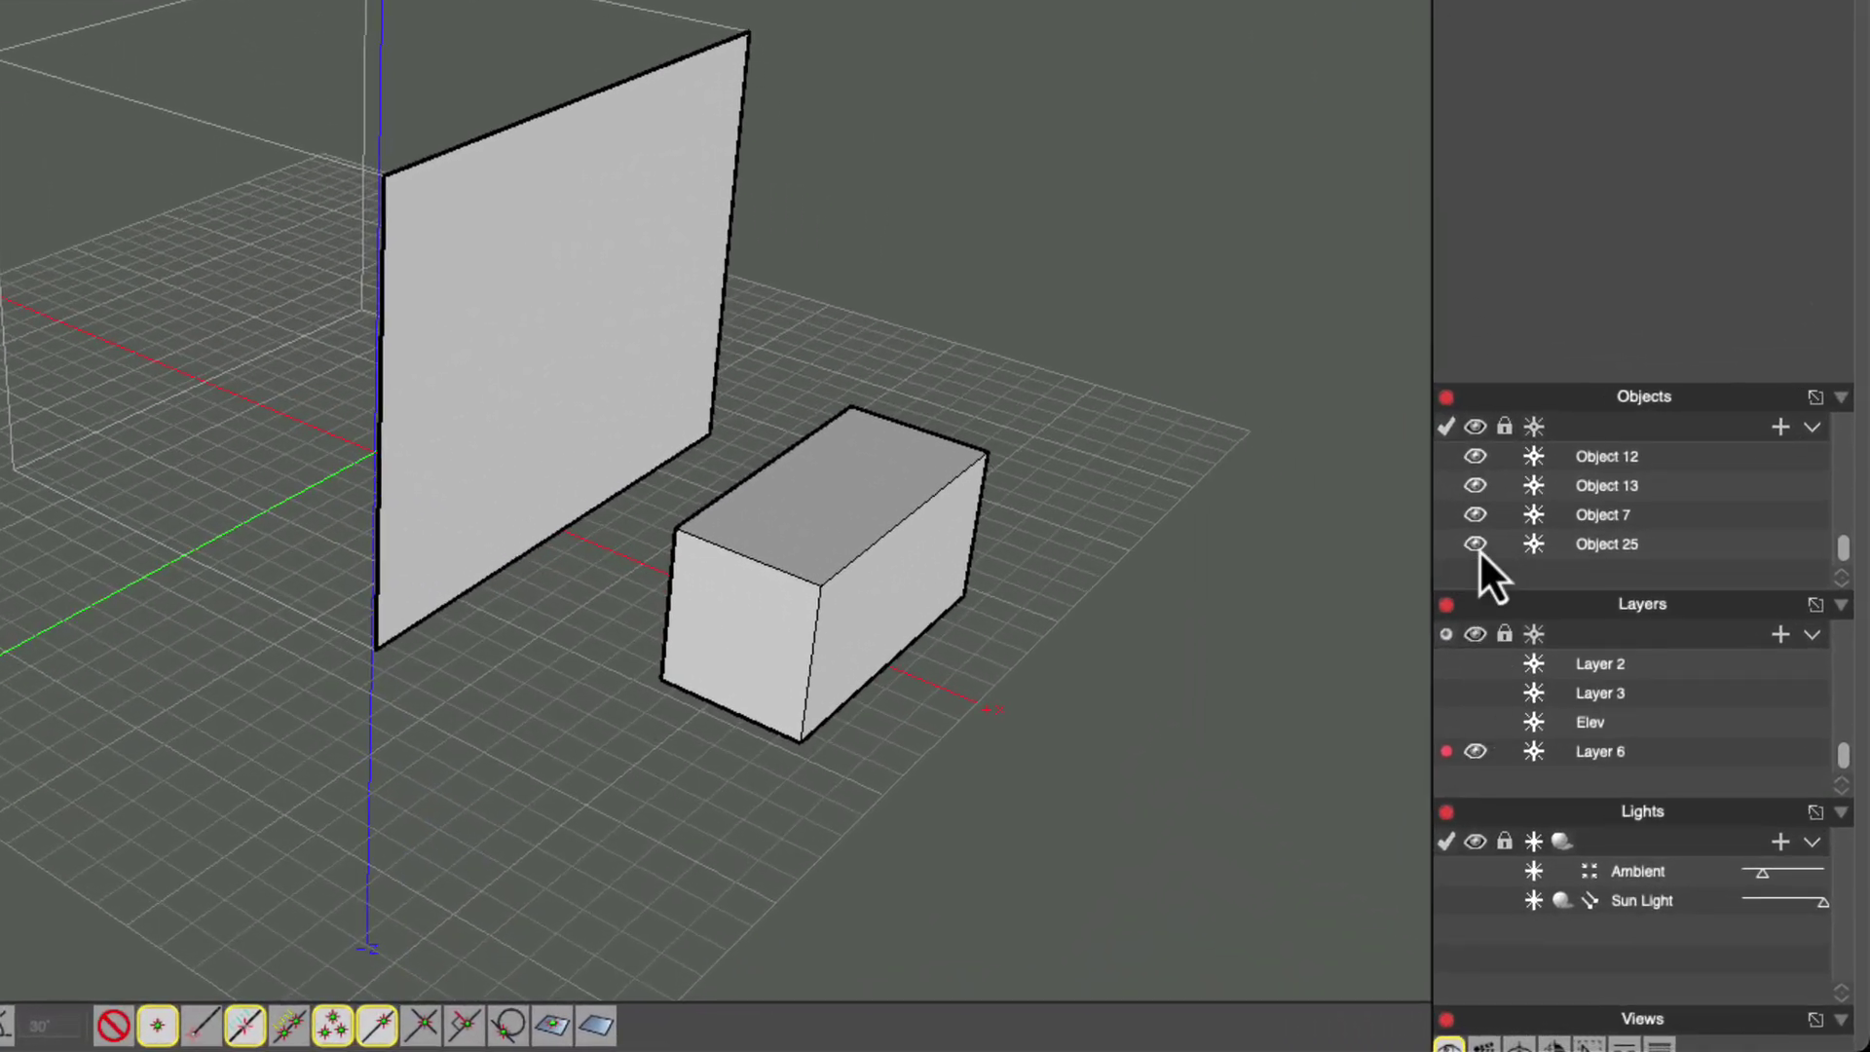
Cycle the small block's own visibility through ghosted, hidden and visible states, leaving it visible.
{"action": "left_click", "coordinate": [1476, 545]}
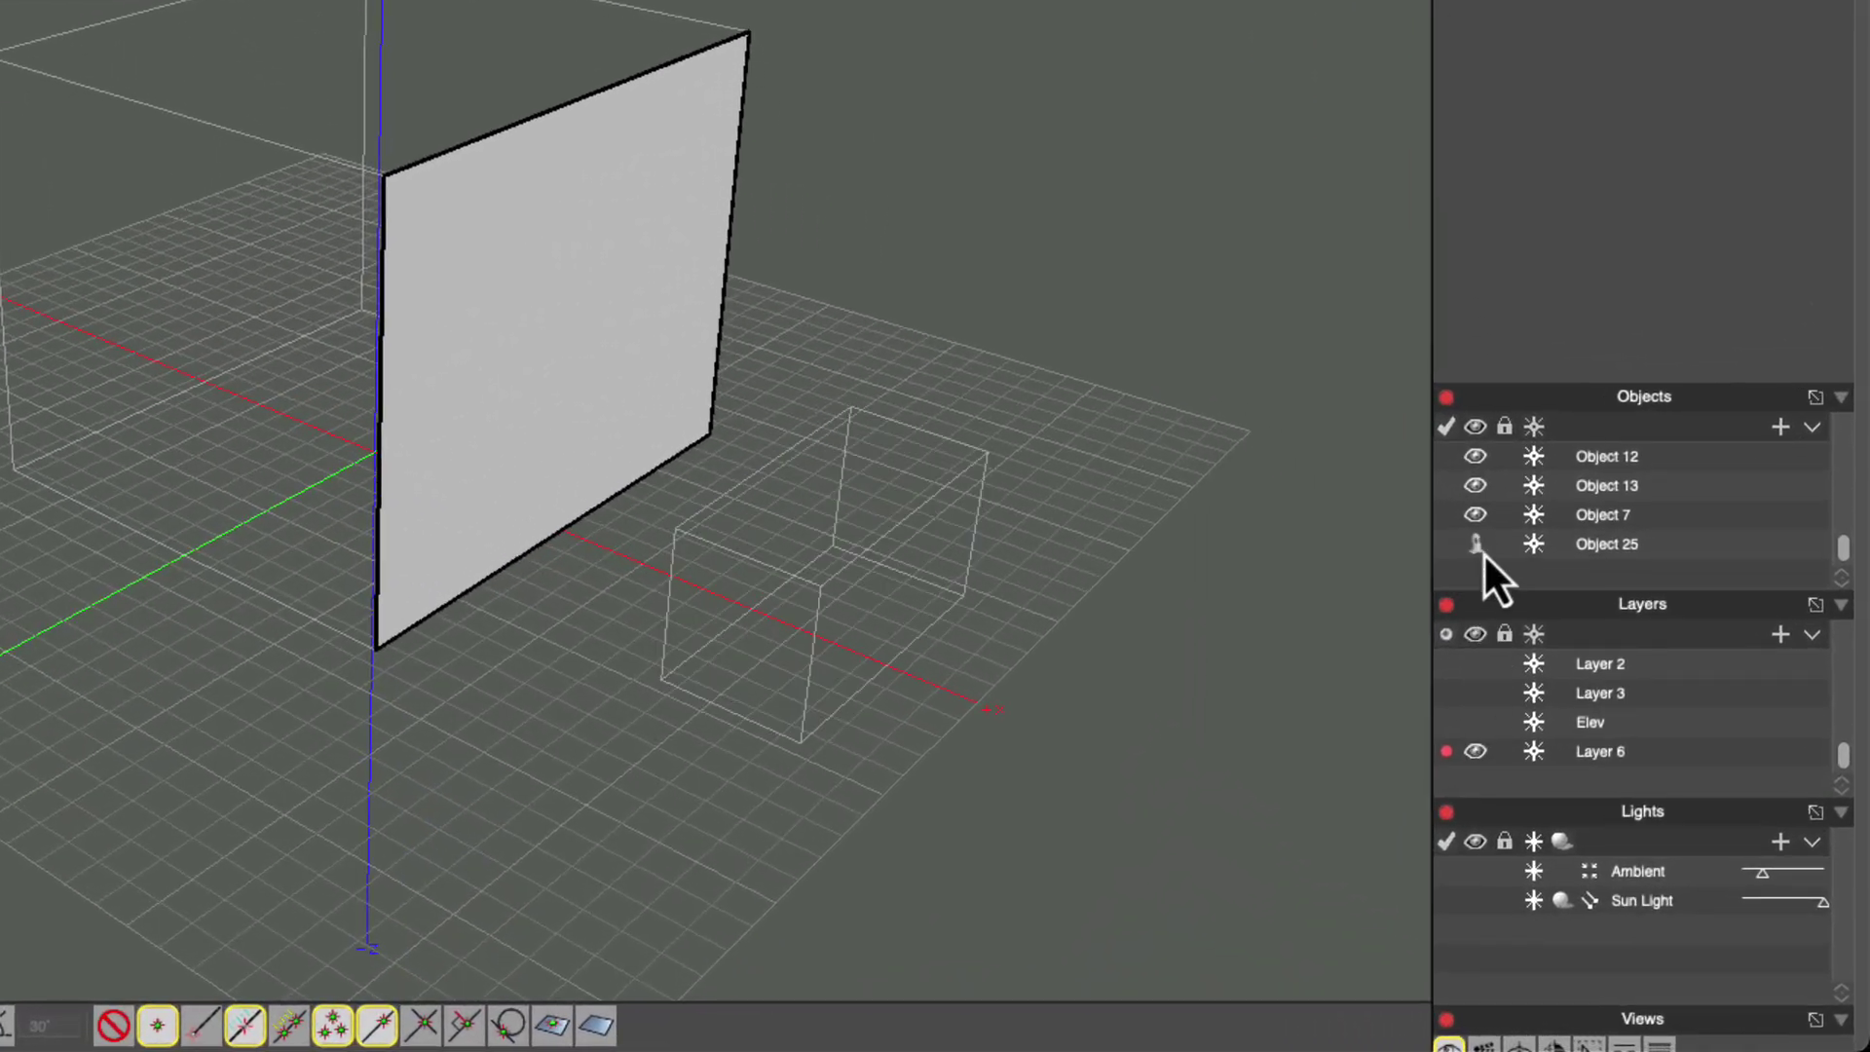
{"action": "left_click", "coordinate": [1480, 551]}
{"action": "left_click", "coordinate": [1480, 551]}
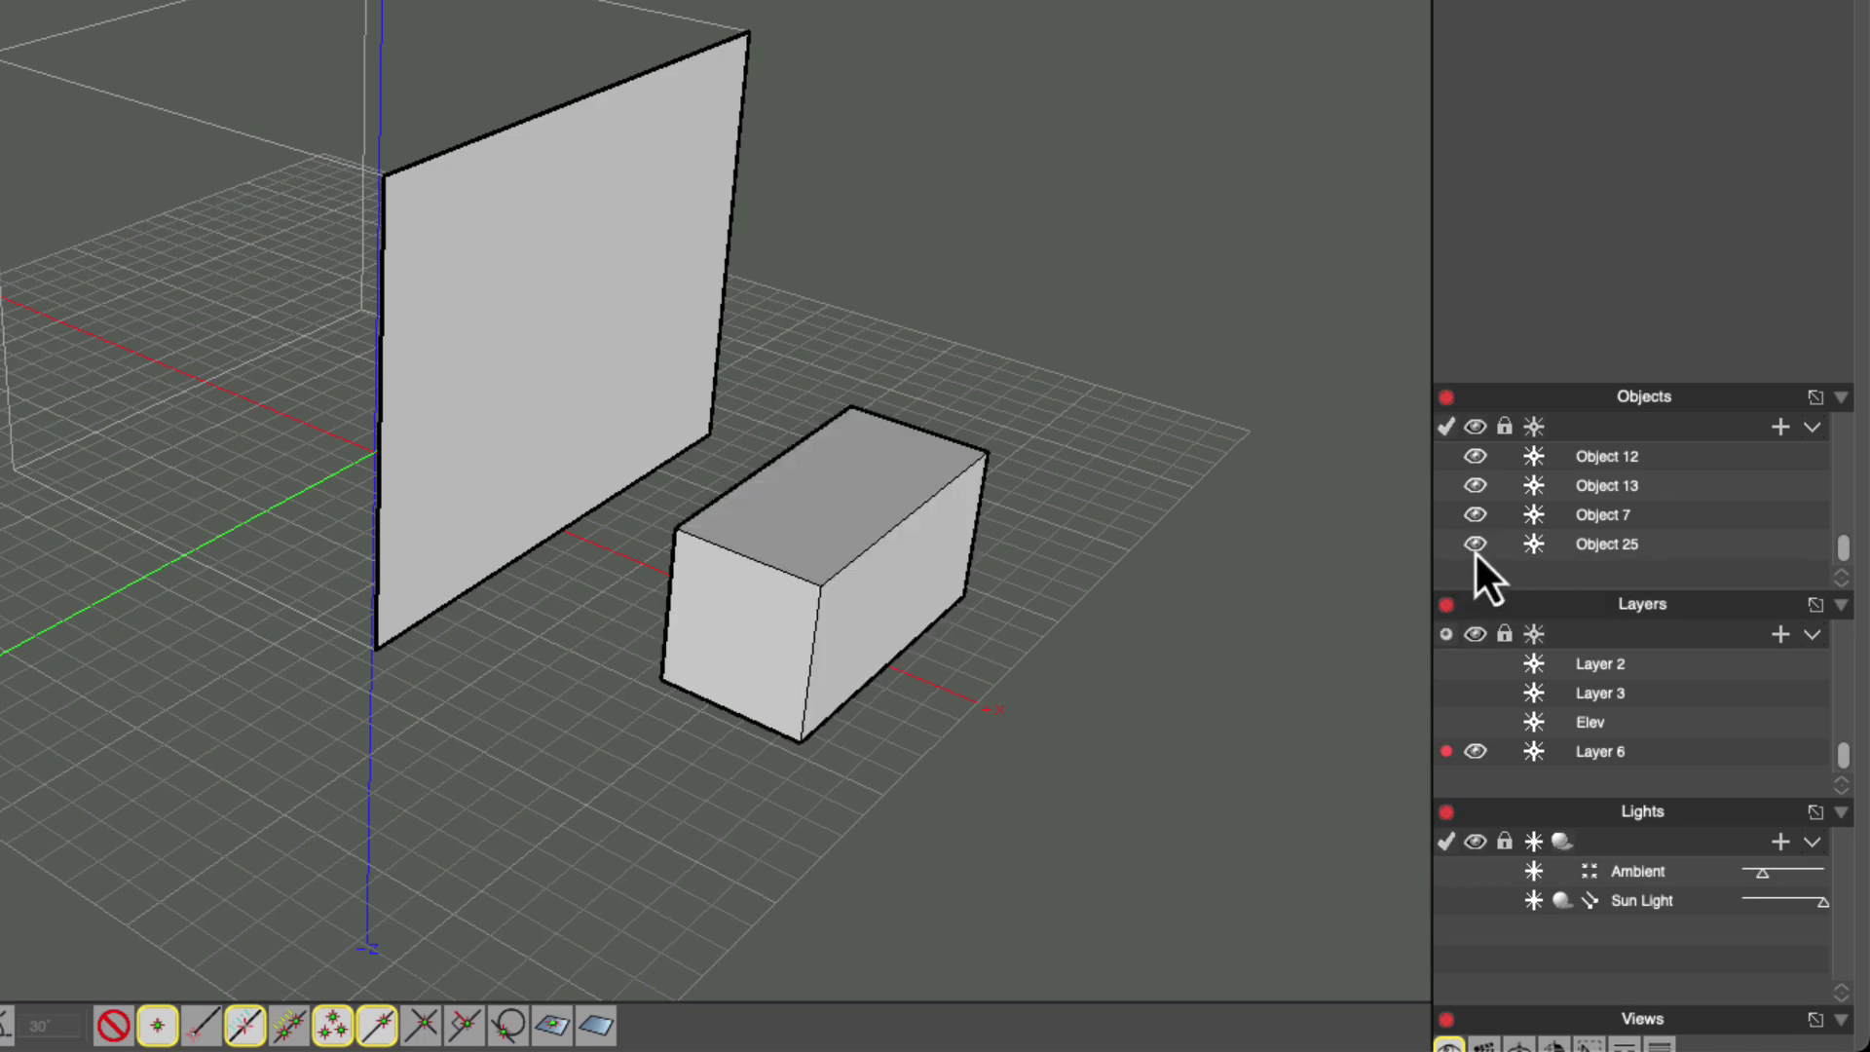
{"action": "left_click", "coordinate": [1478, 545]}
{"action": "left_click", "coordinate": [1477, 547]}
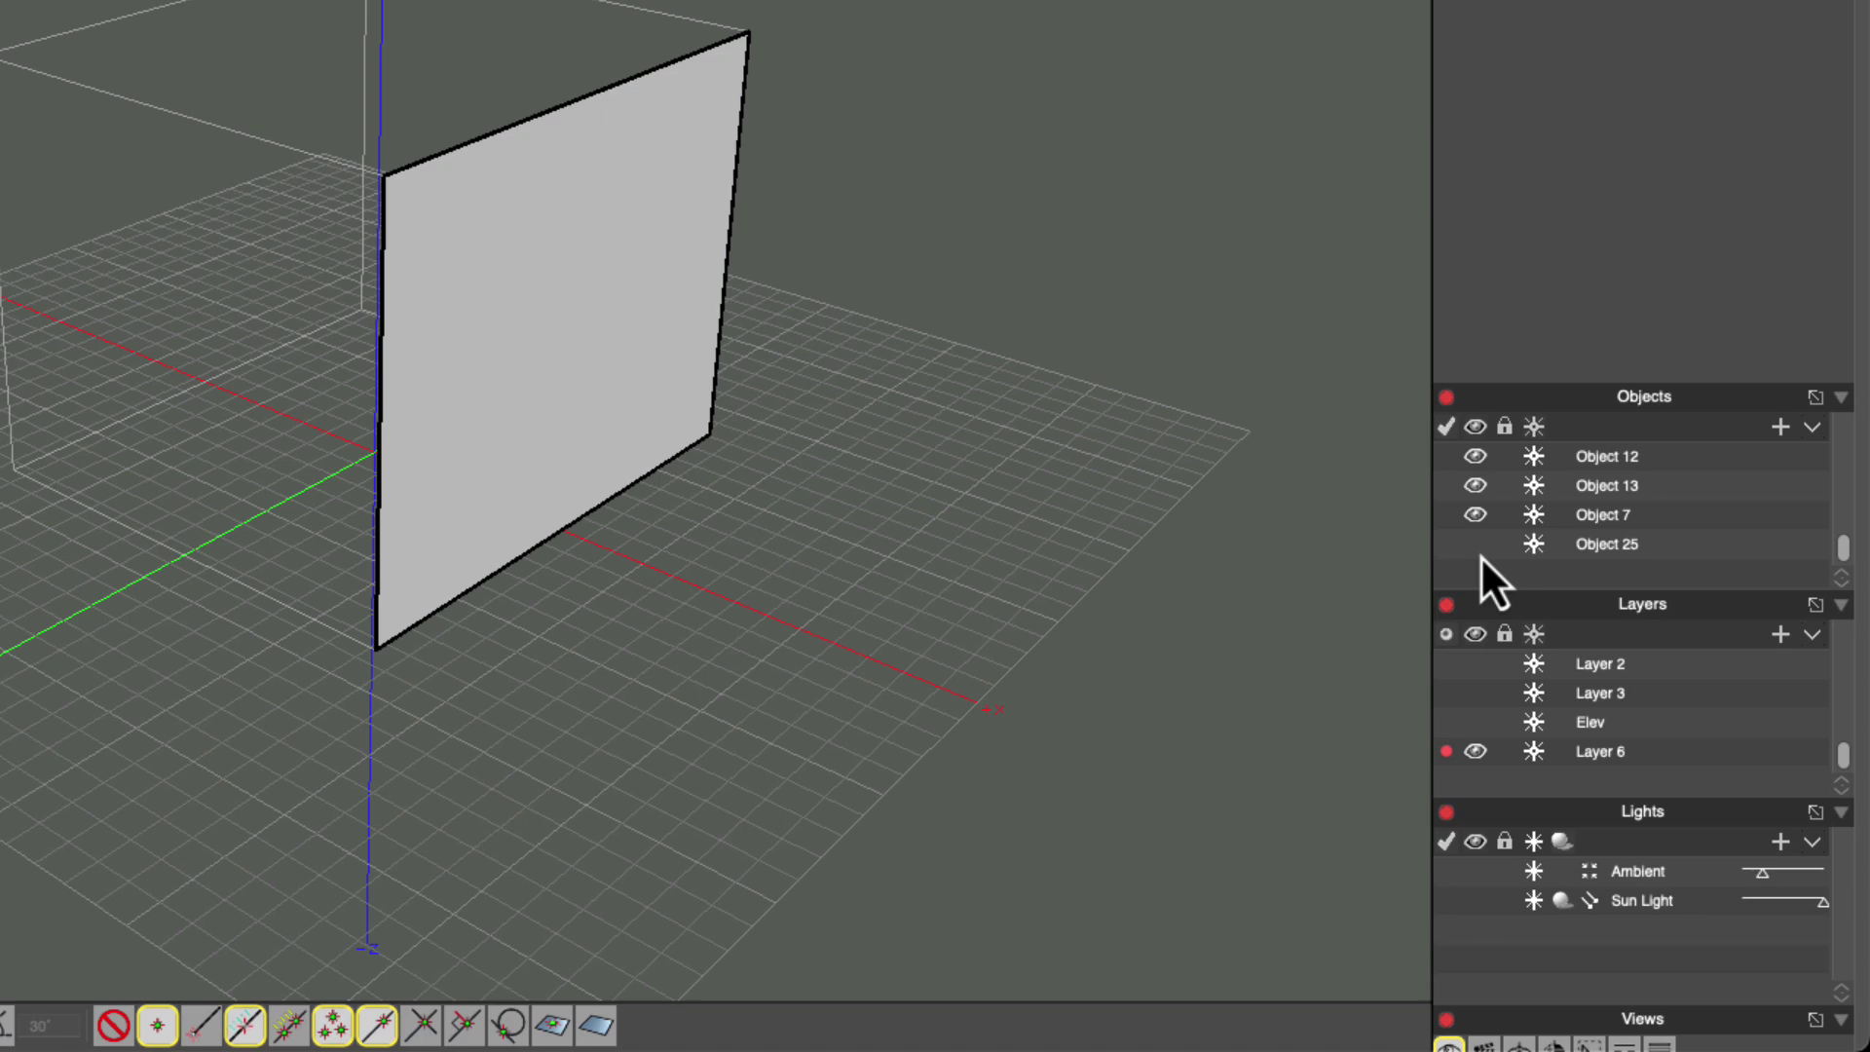
{"action": "left_click", "coordinate": [1477, 550]}
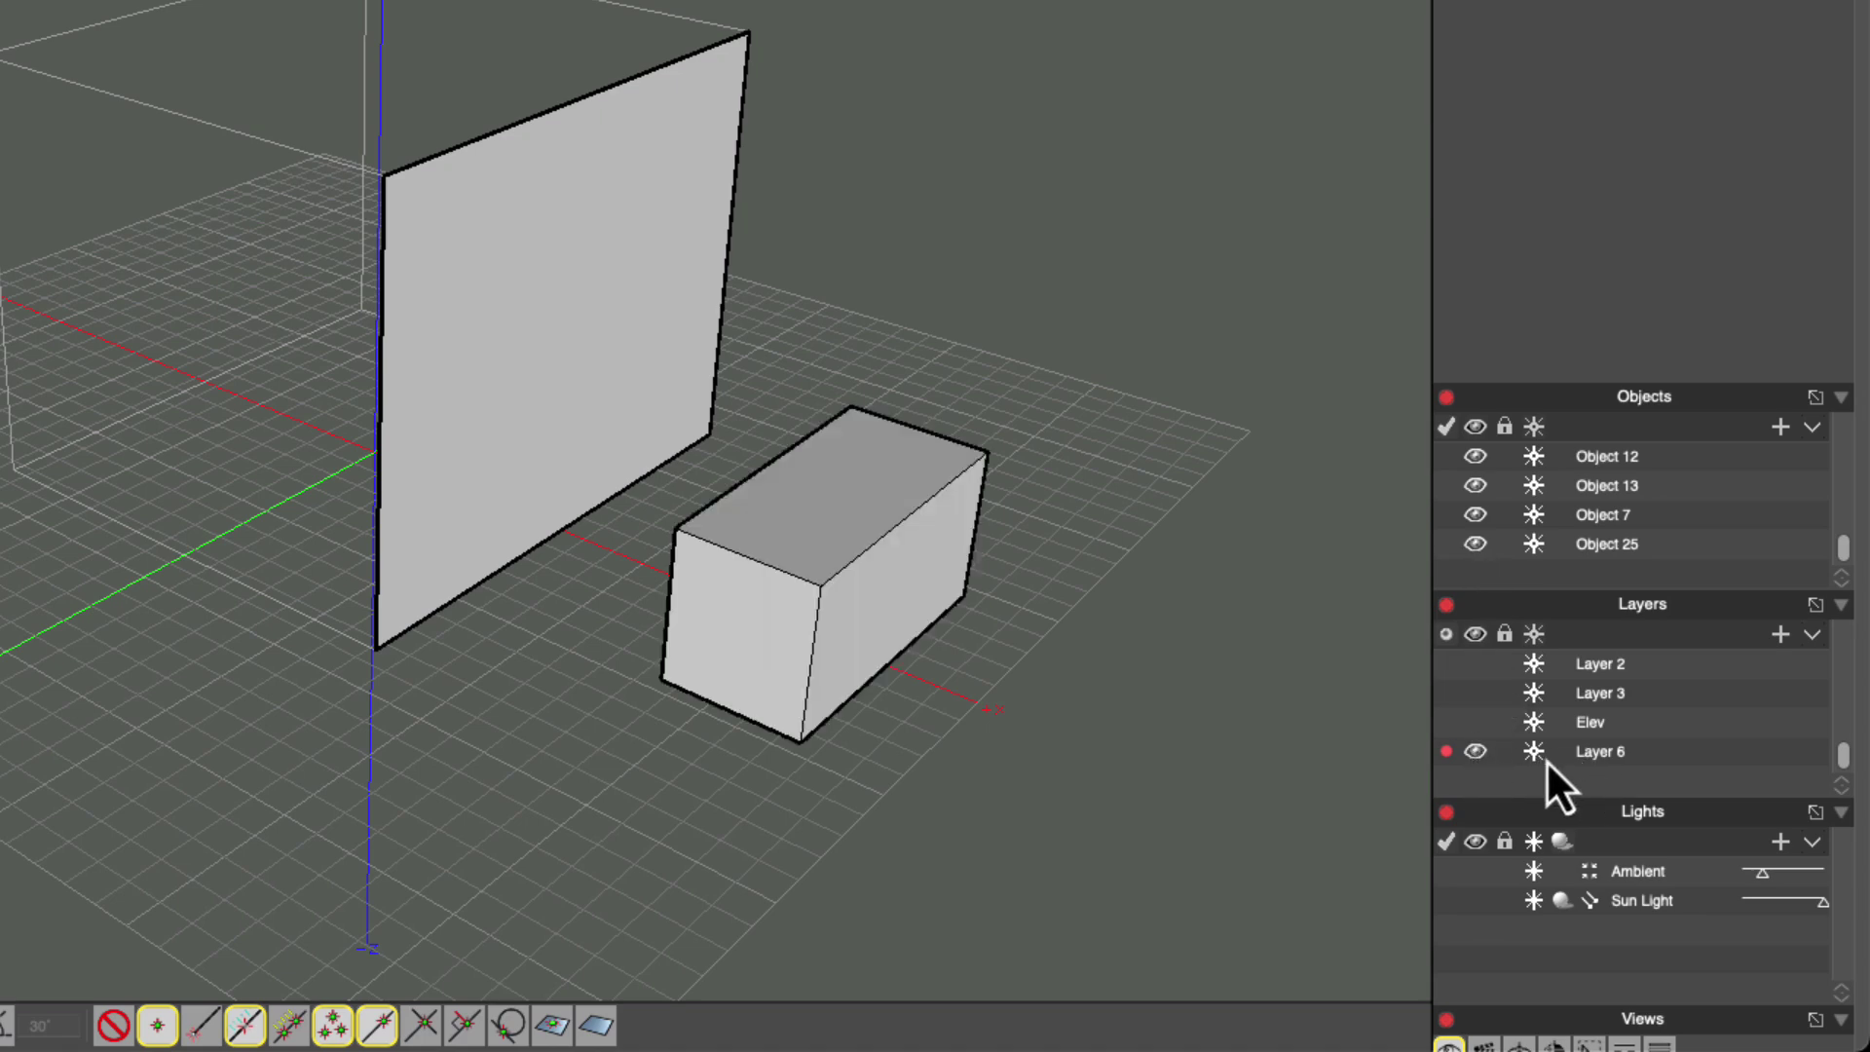
With a different layer active, ghost Layer 6 and make it visible again.
{"action": "scroll", "coordinate": [1549, 769], "scroll_direction": "up", "scroll_amount": 2}
{"action": "scroll", "coordinate": [1553, 711], "scroll_direction": "down", "scroll_amount": 2}
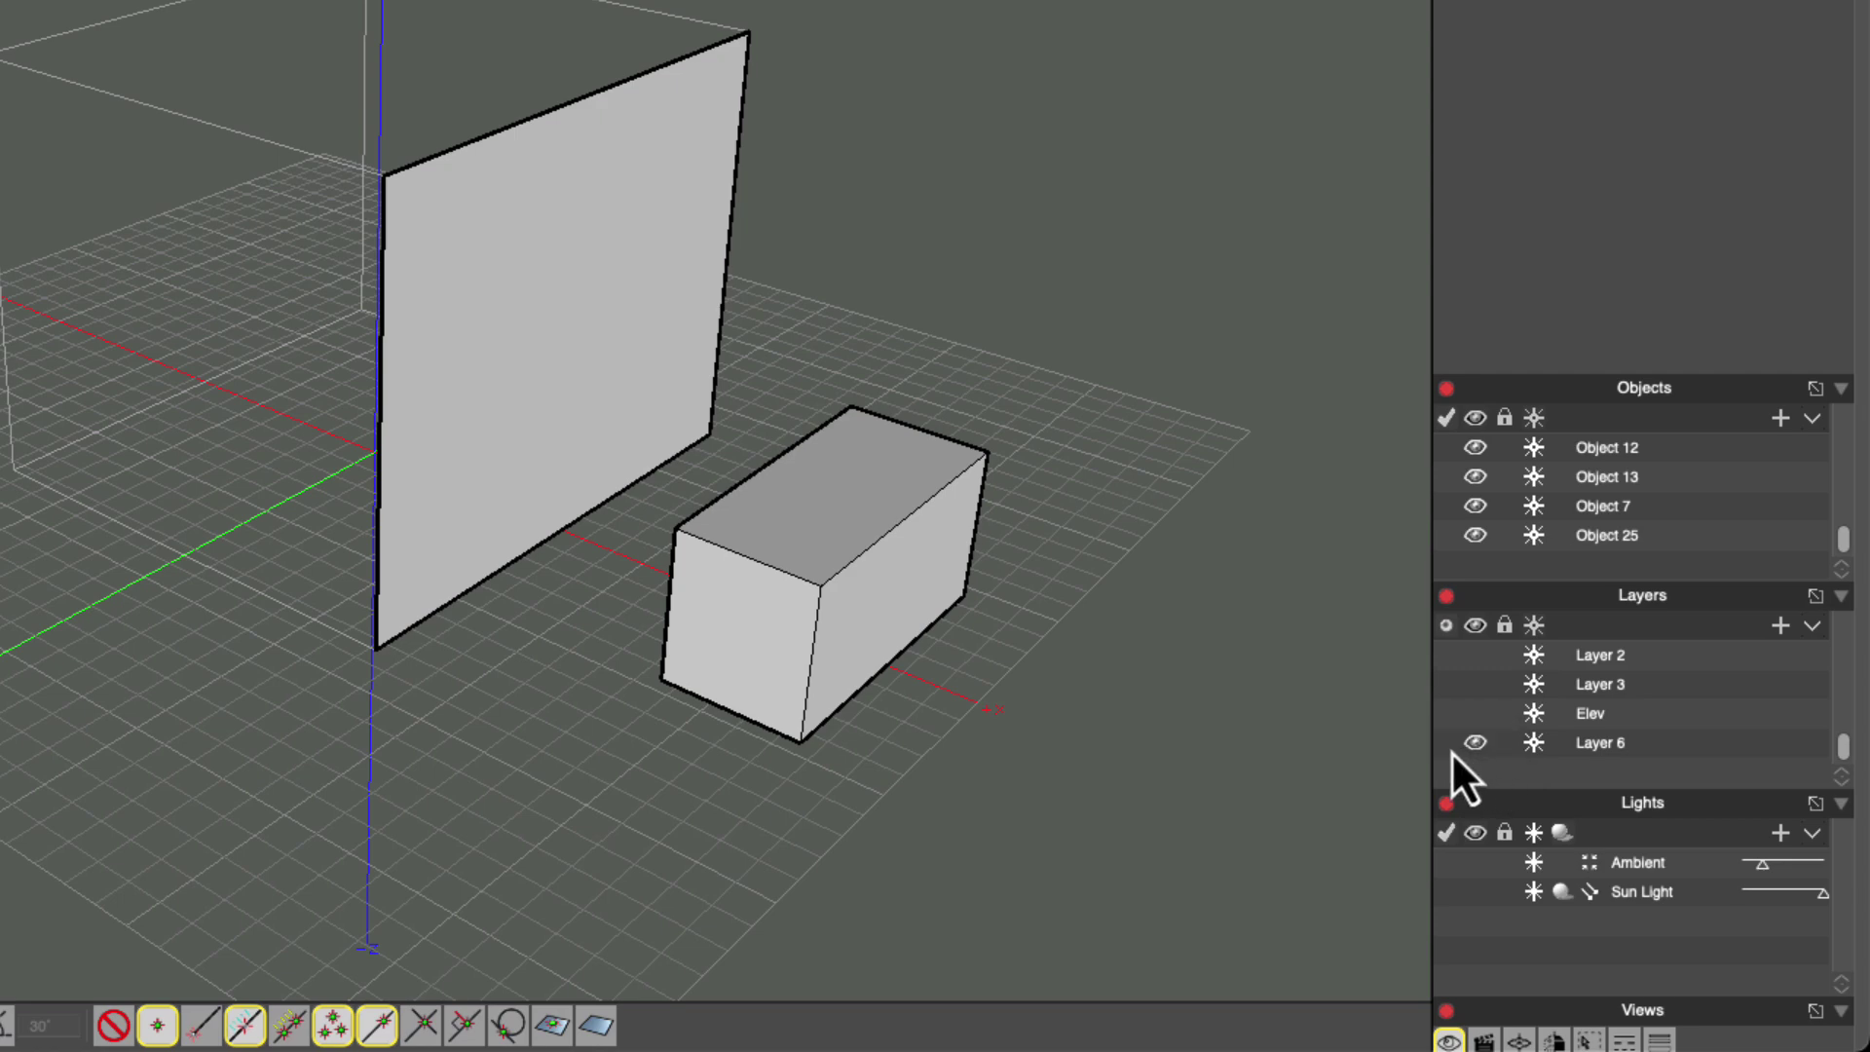
{"action": "left_click", "coordinate": [1475, 743]}
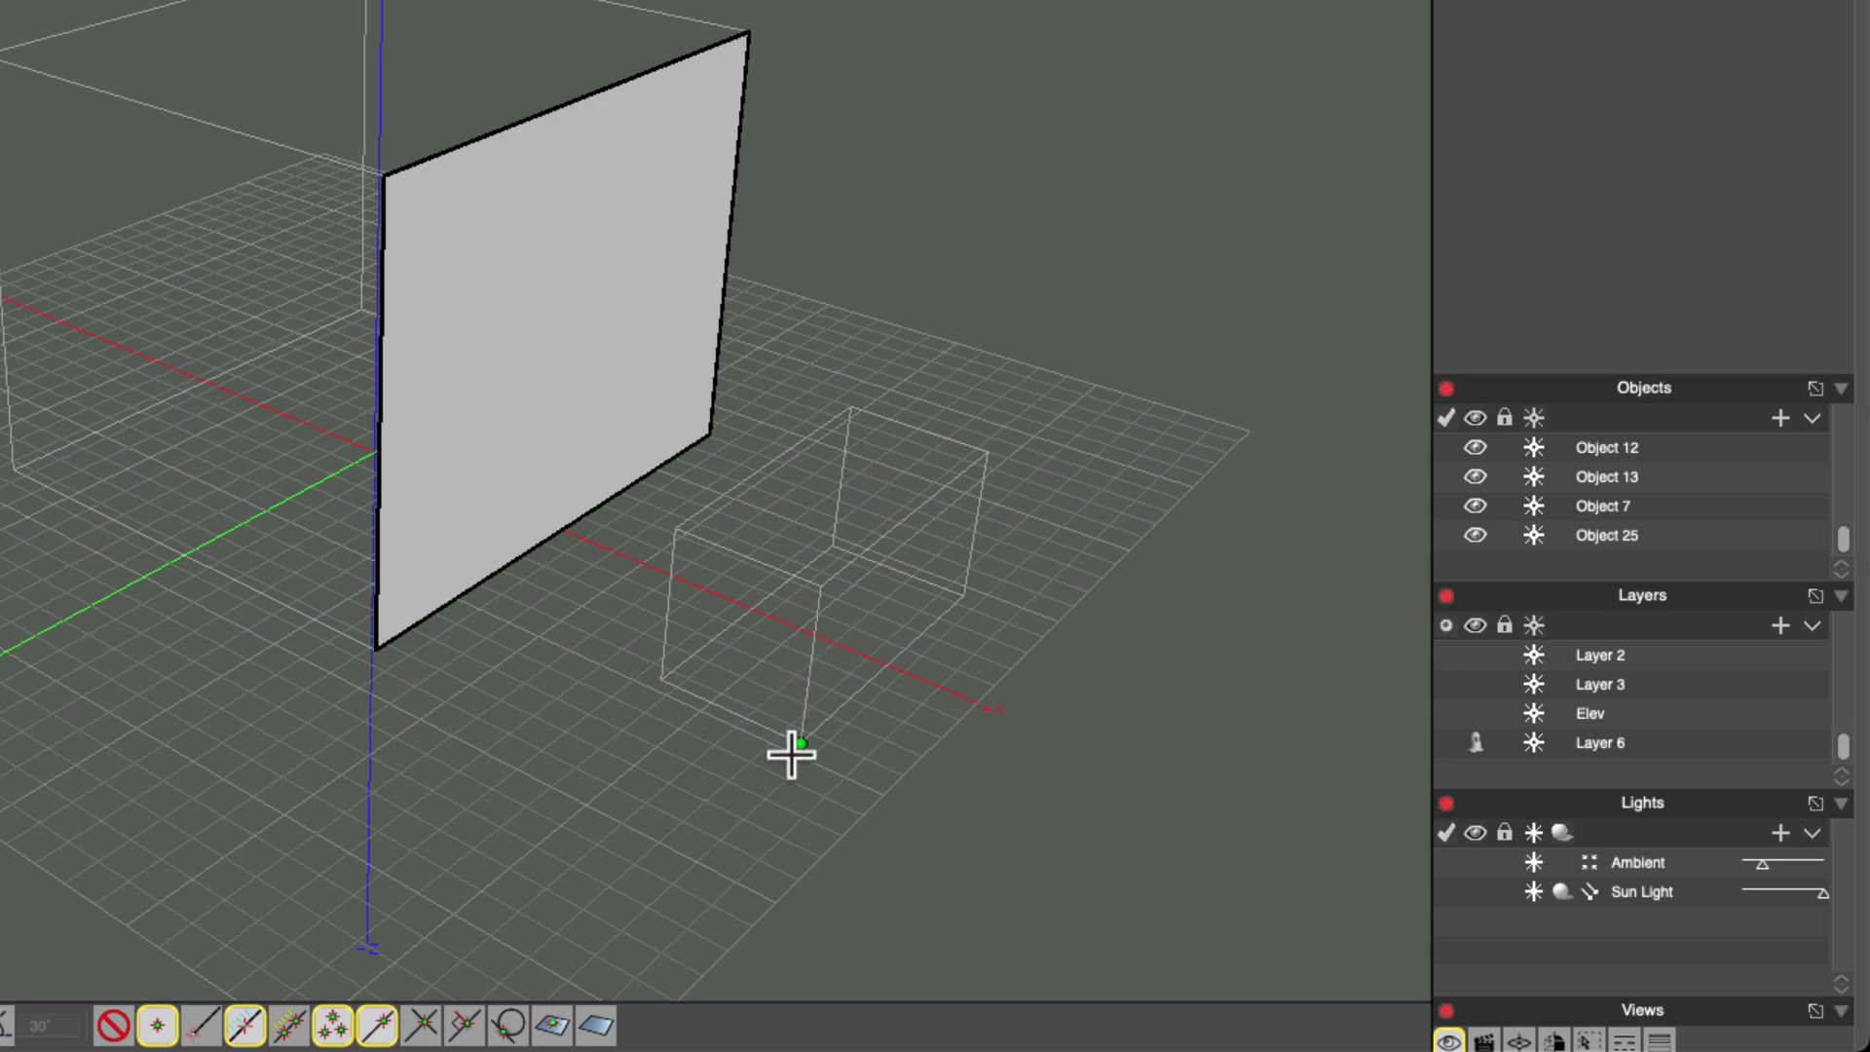
{"action": "left_click", "coordinate": [1476, 744]}
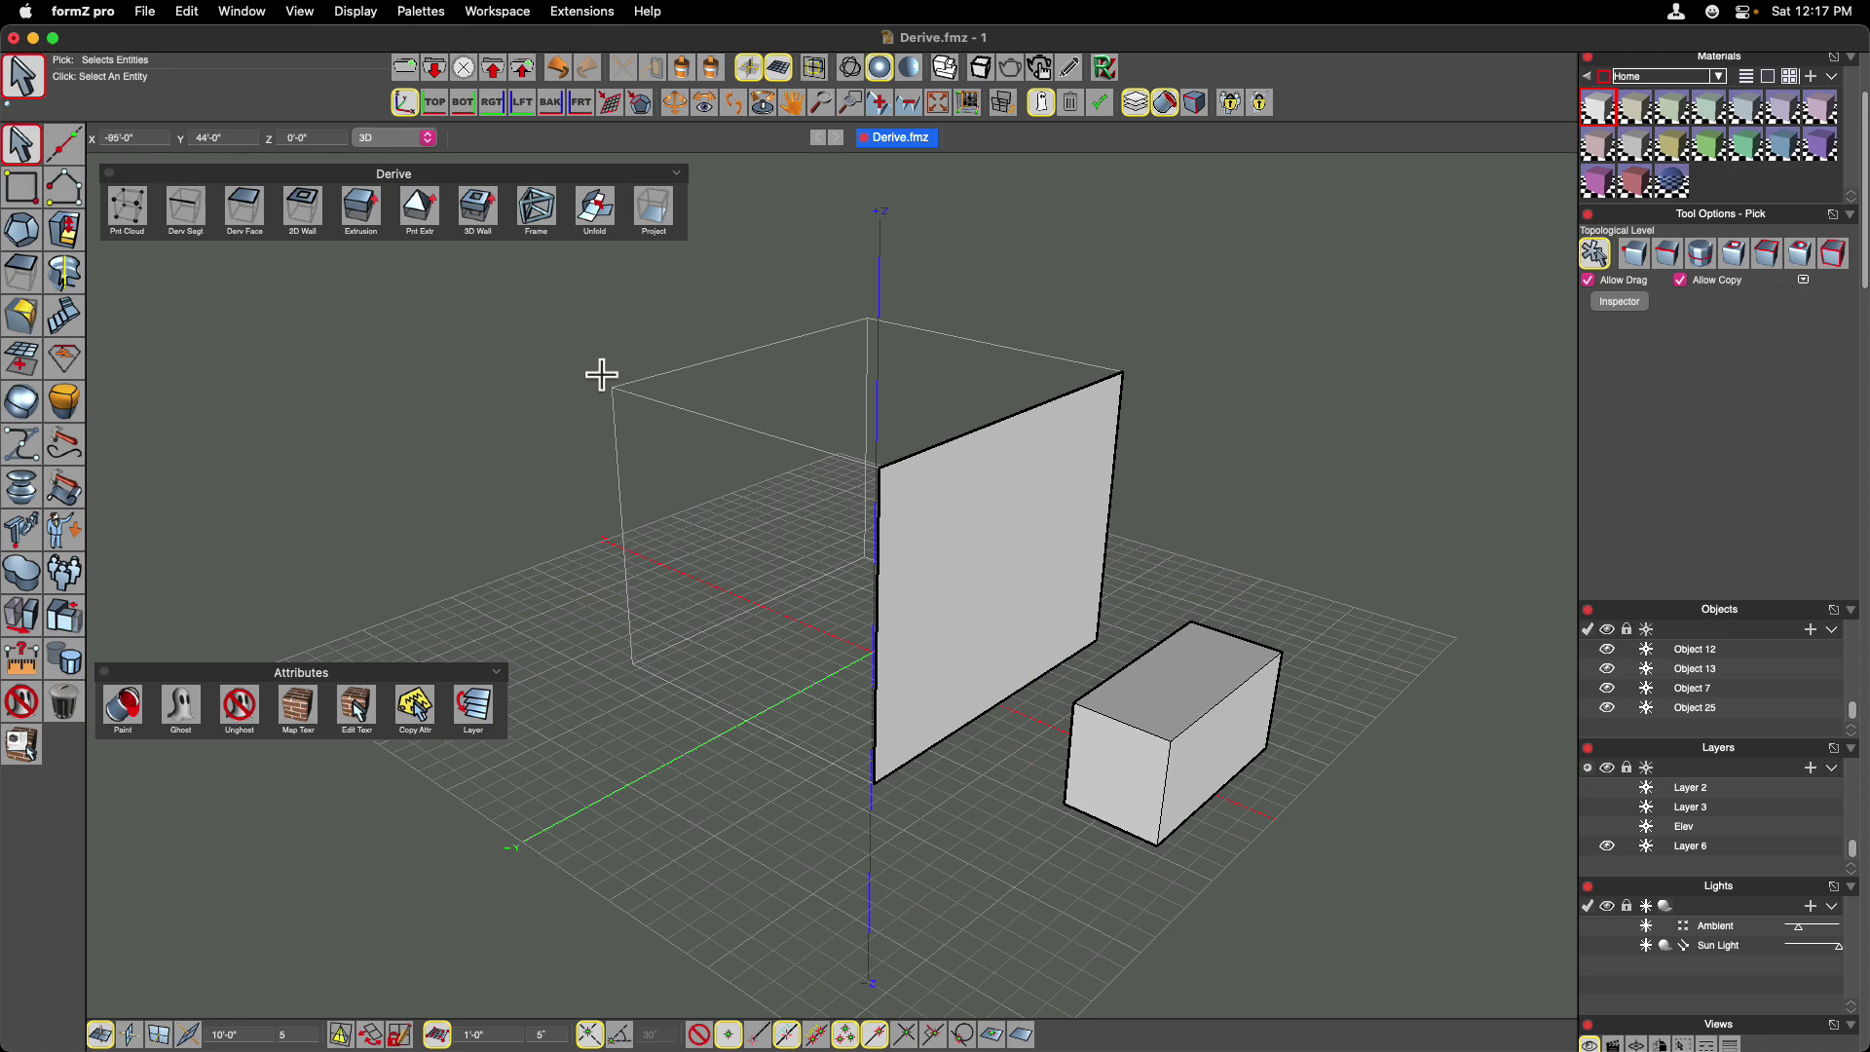
Set operand handling to Keep Operands, and undo the block and the derived face back to the original unghosted cube.
{"action": "left_click", "coordinate": [1101, 105]}
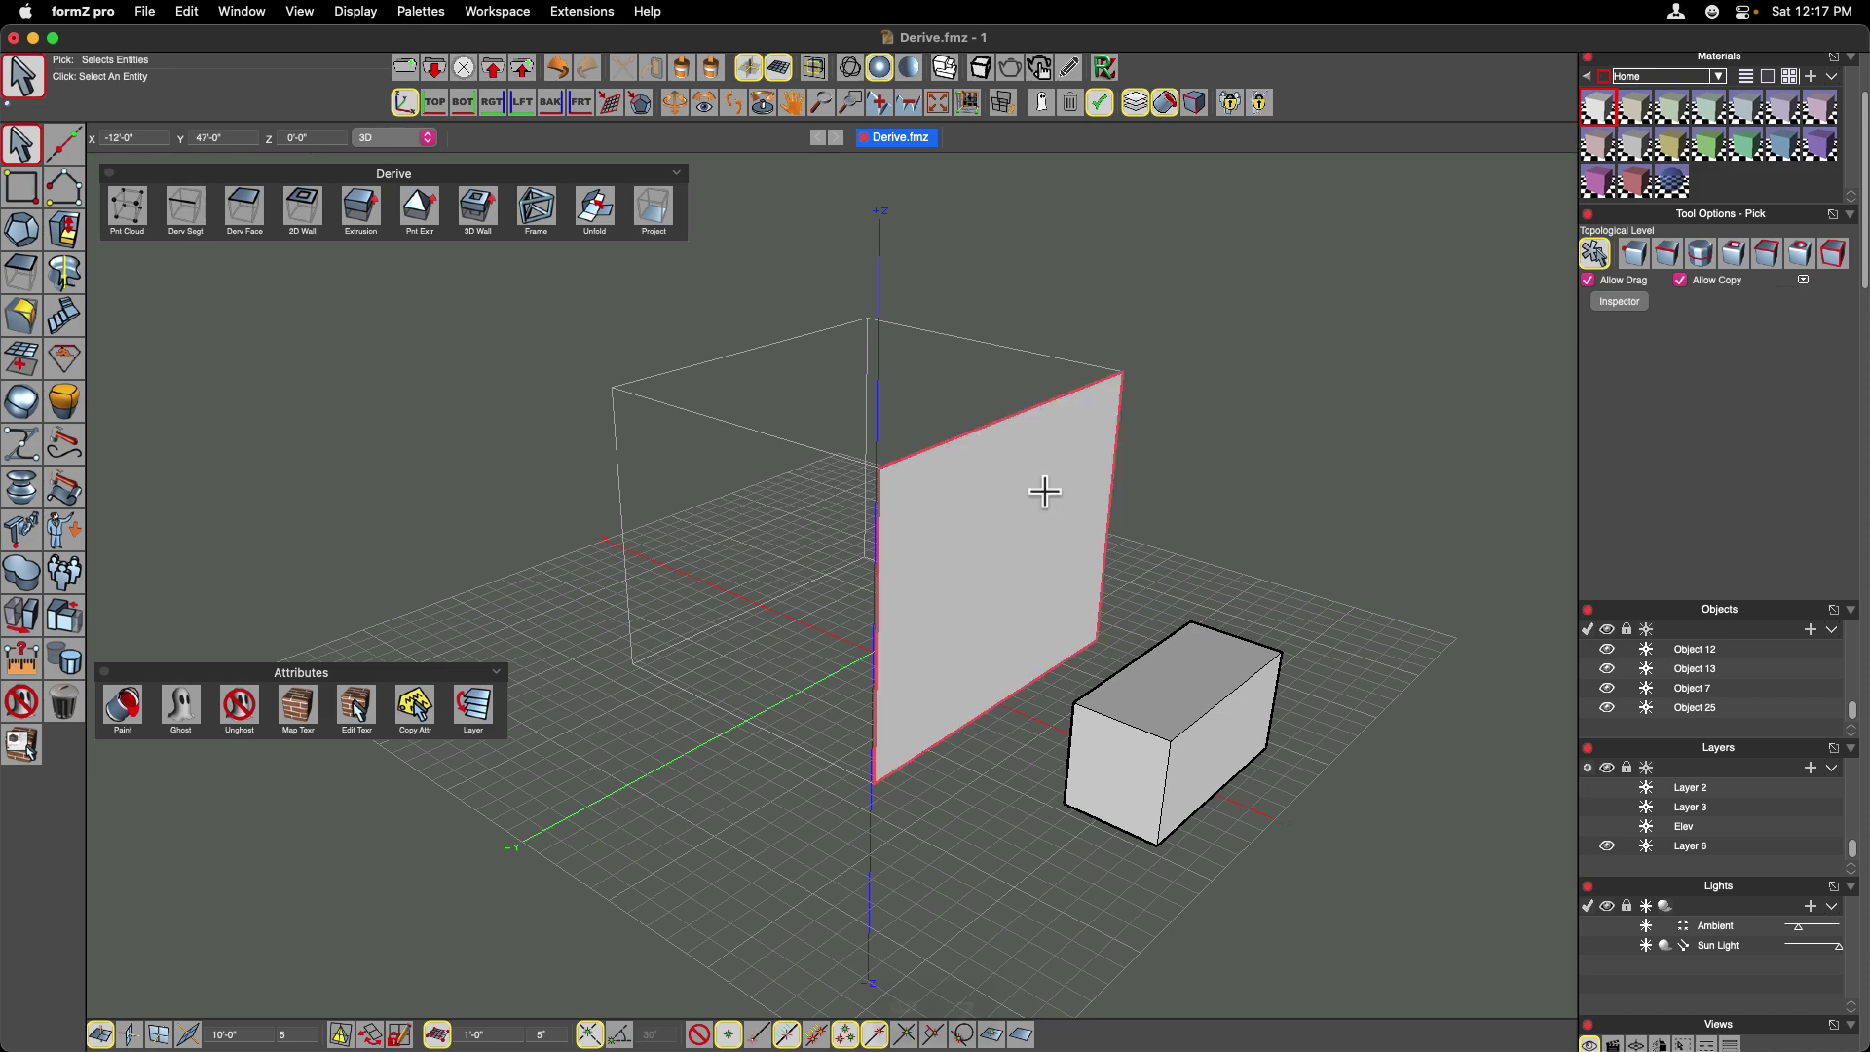
{"action": "key", "text": "super+z"}
{"action": "key", "text": "super+z"}
{"action": "key", "text": "super+z"}
{"action": "key", "text": "super+z"}
{"action": "key", "text": "super+z"}
{"action": "key", "text": "super+z"}
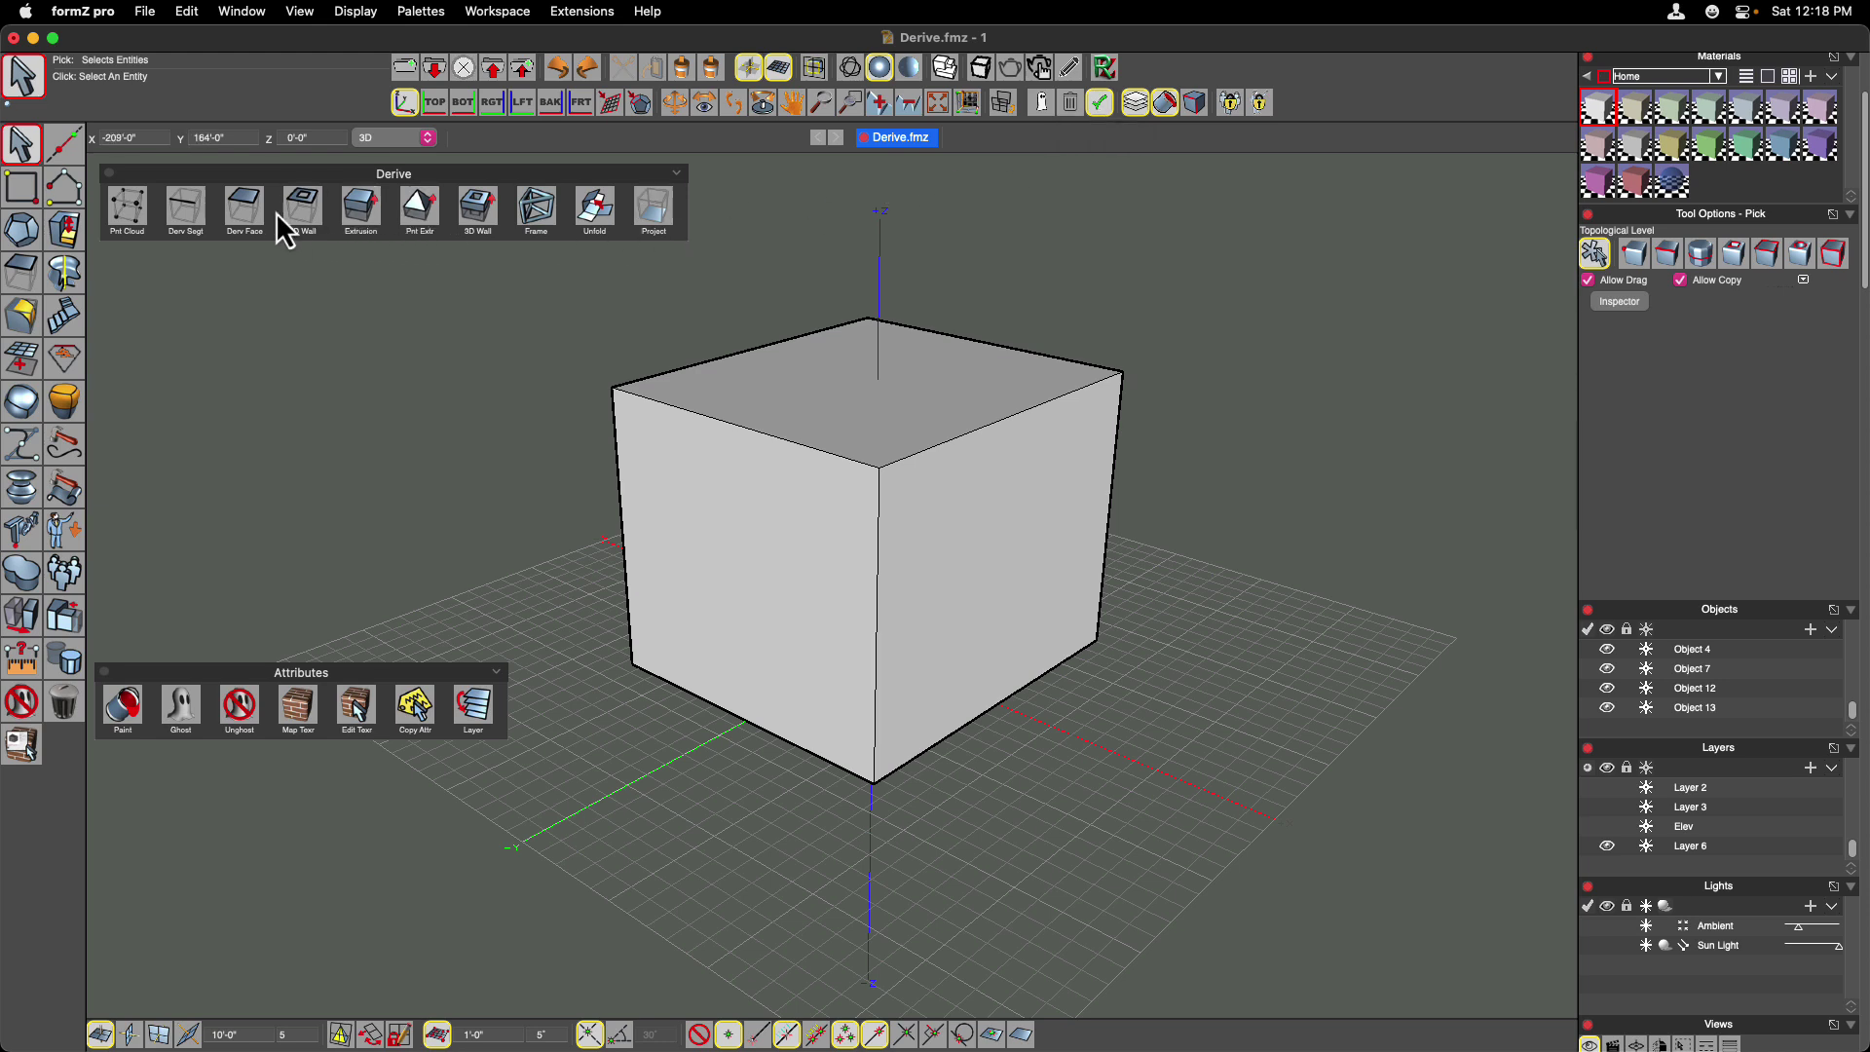
Derive the cube's right side face as a separate surface object, and move the original cube away from it.
{"action": "left_click", "coordinate": [249, 212]}
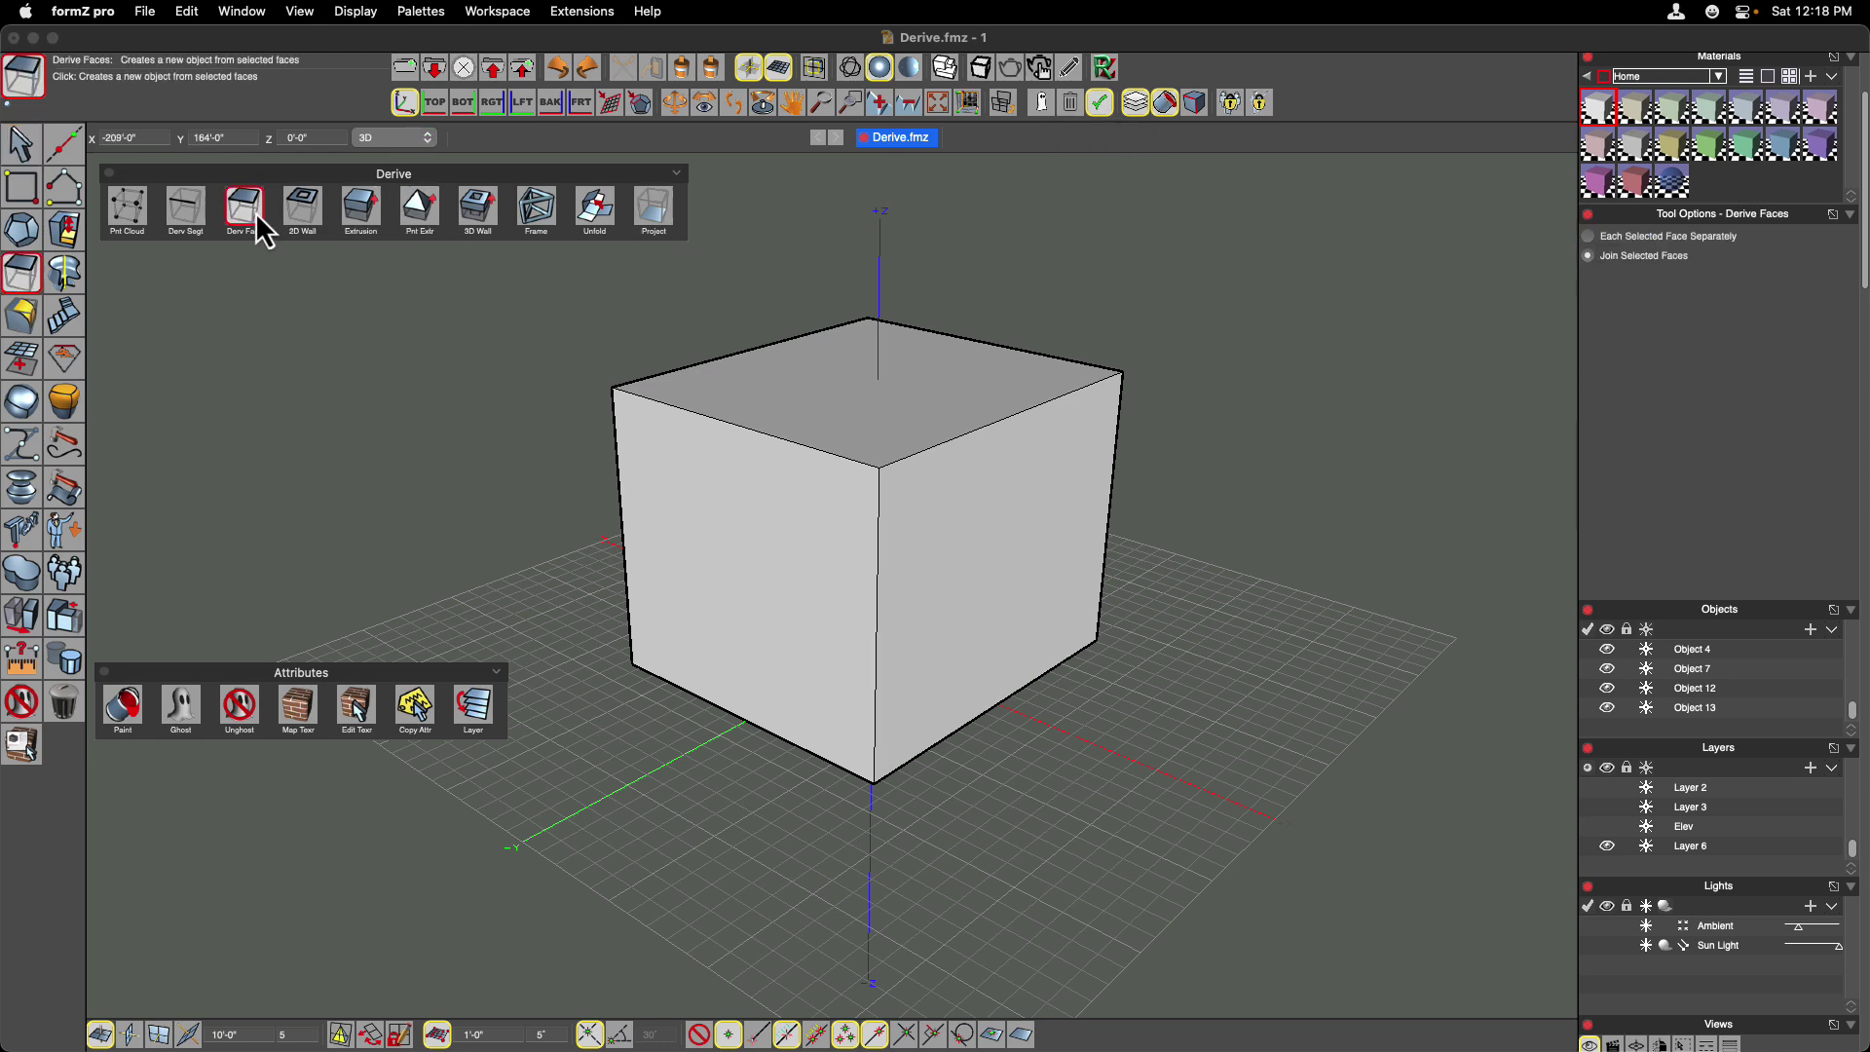
{"action": "left_click", "coordinate": [991, 514]}
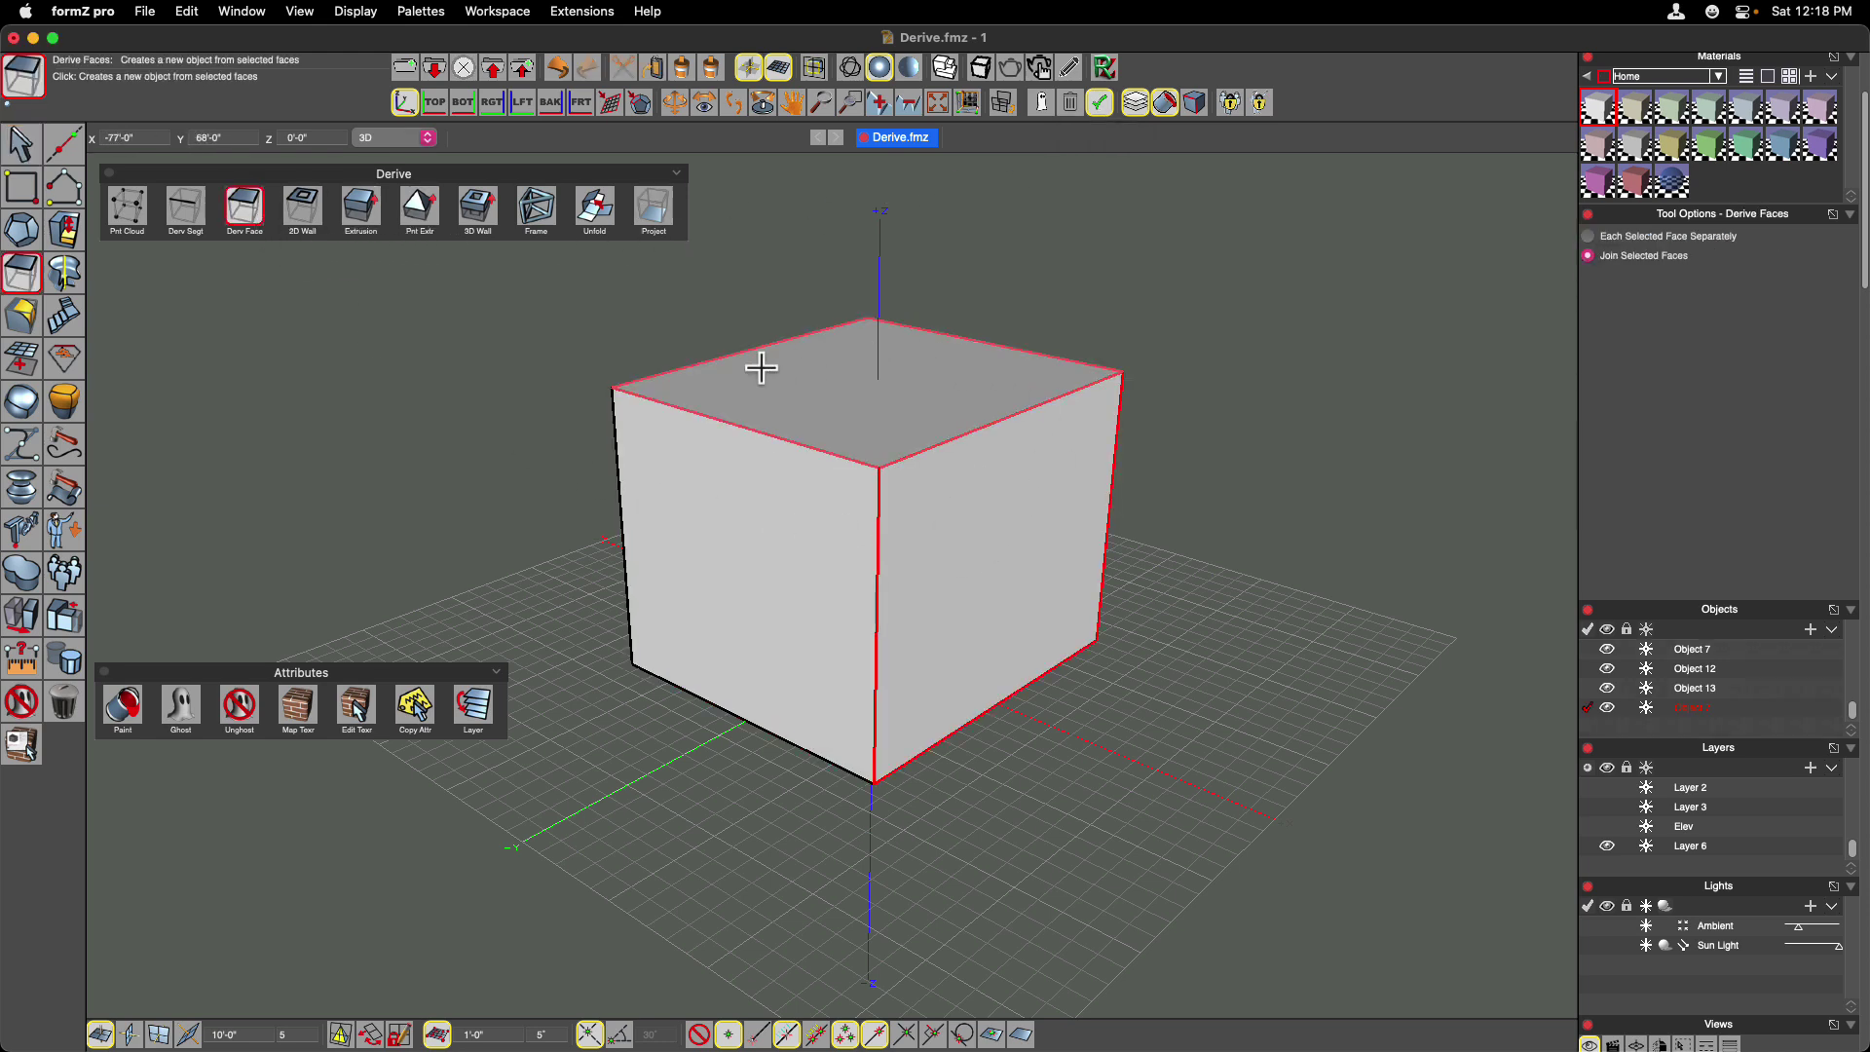
{"action": "key", "text": "space"}
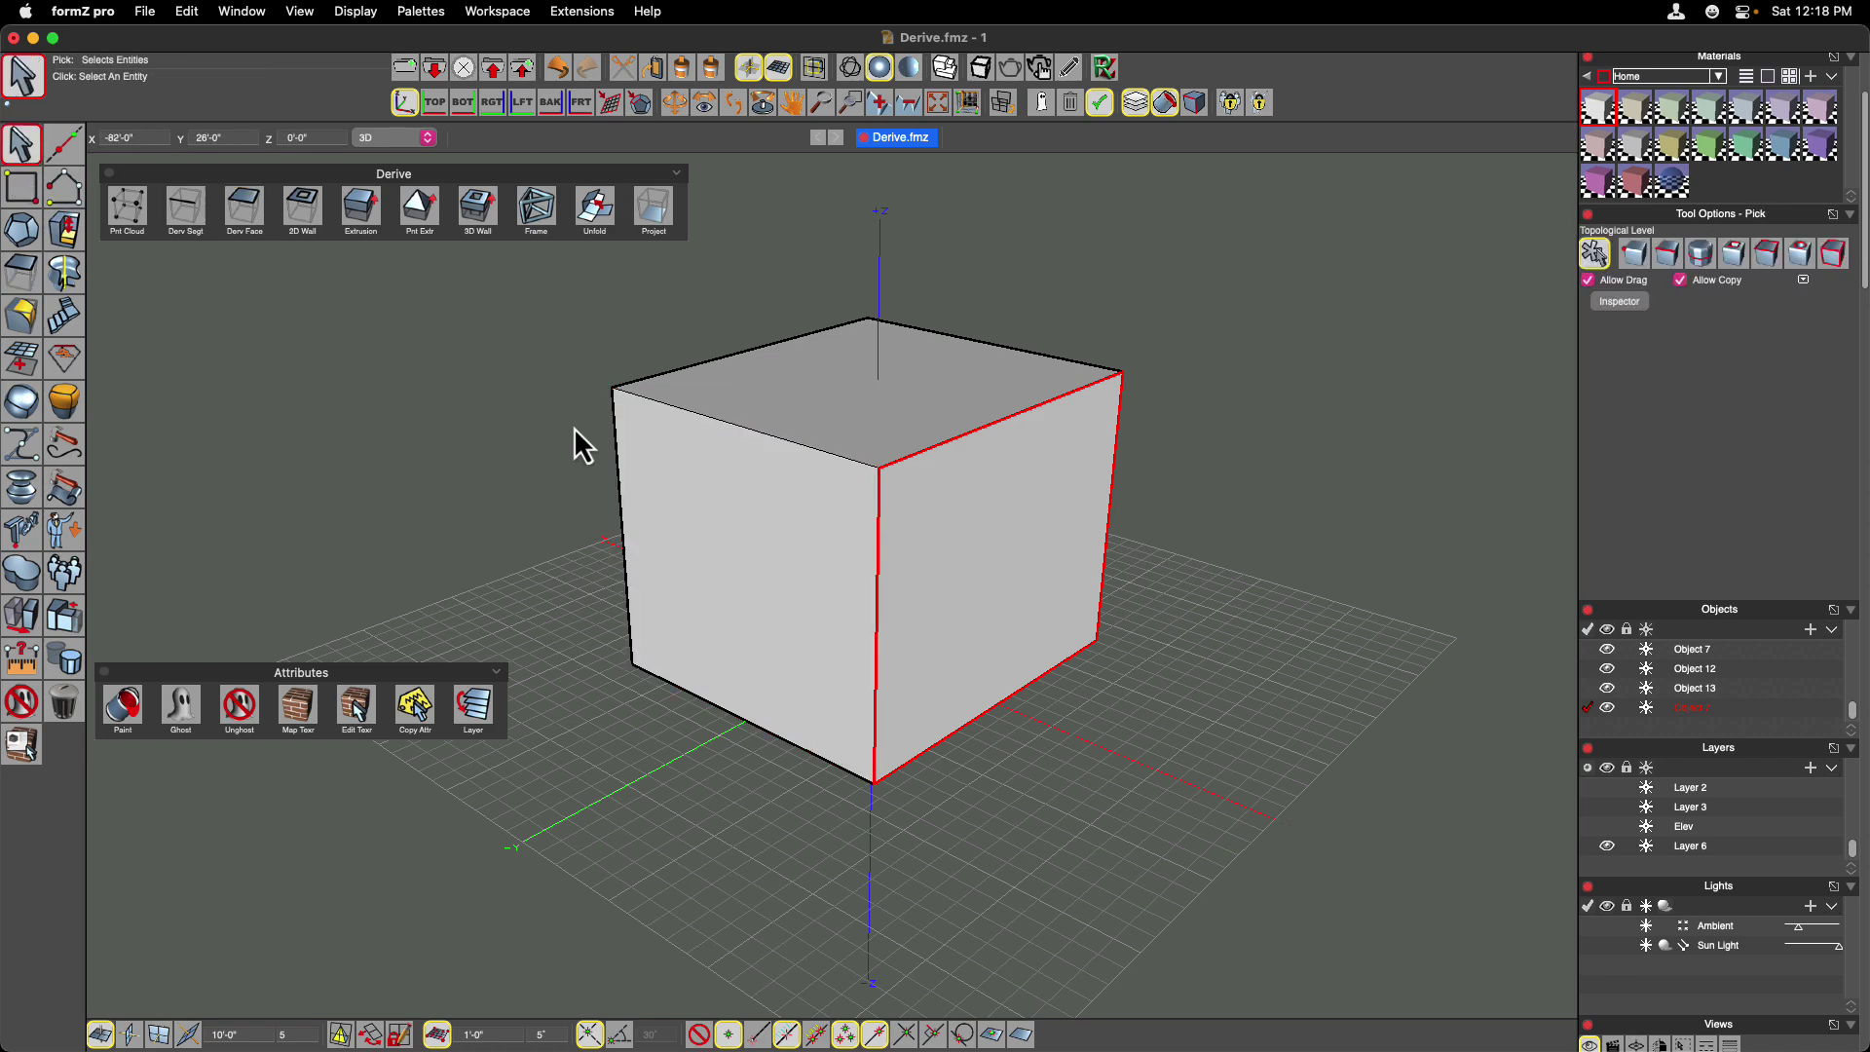
{"action": "left_click", "coordinate": [21, 615]}
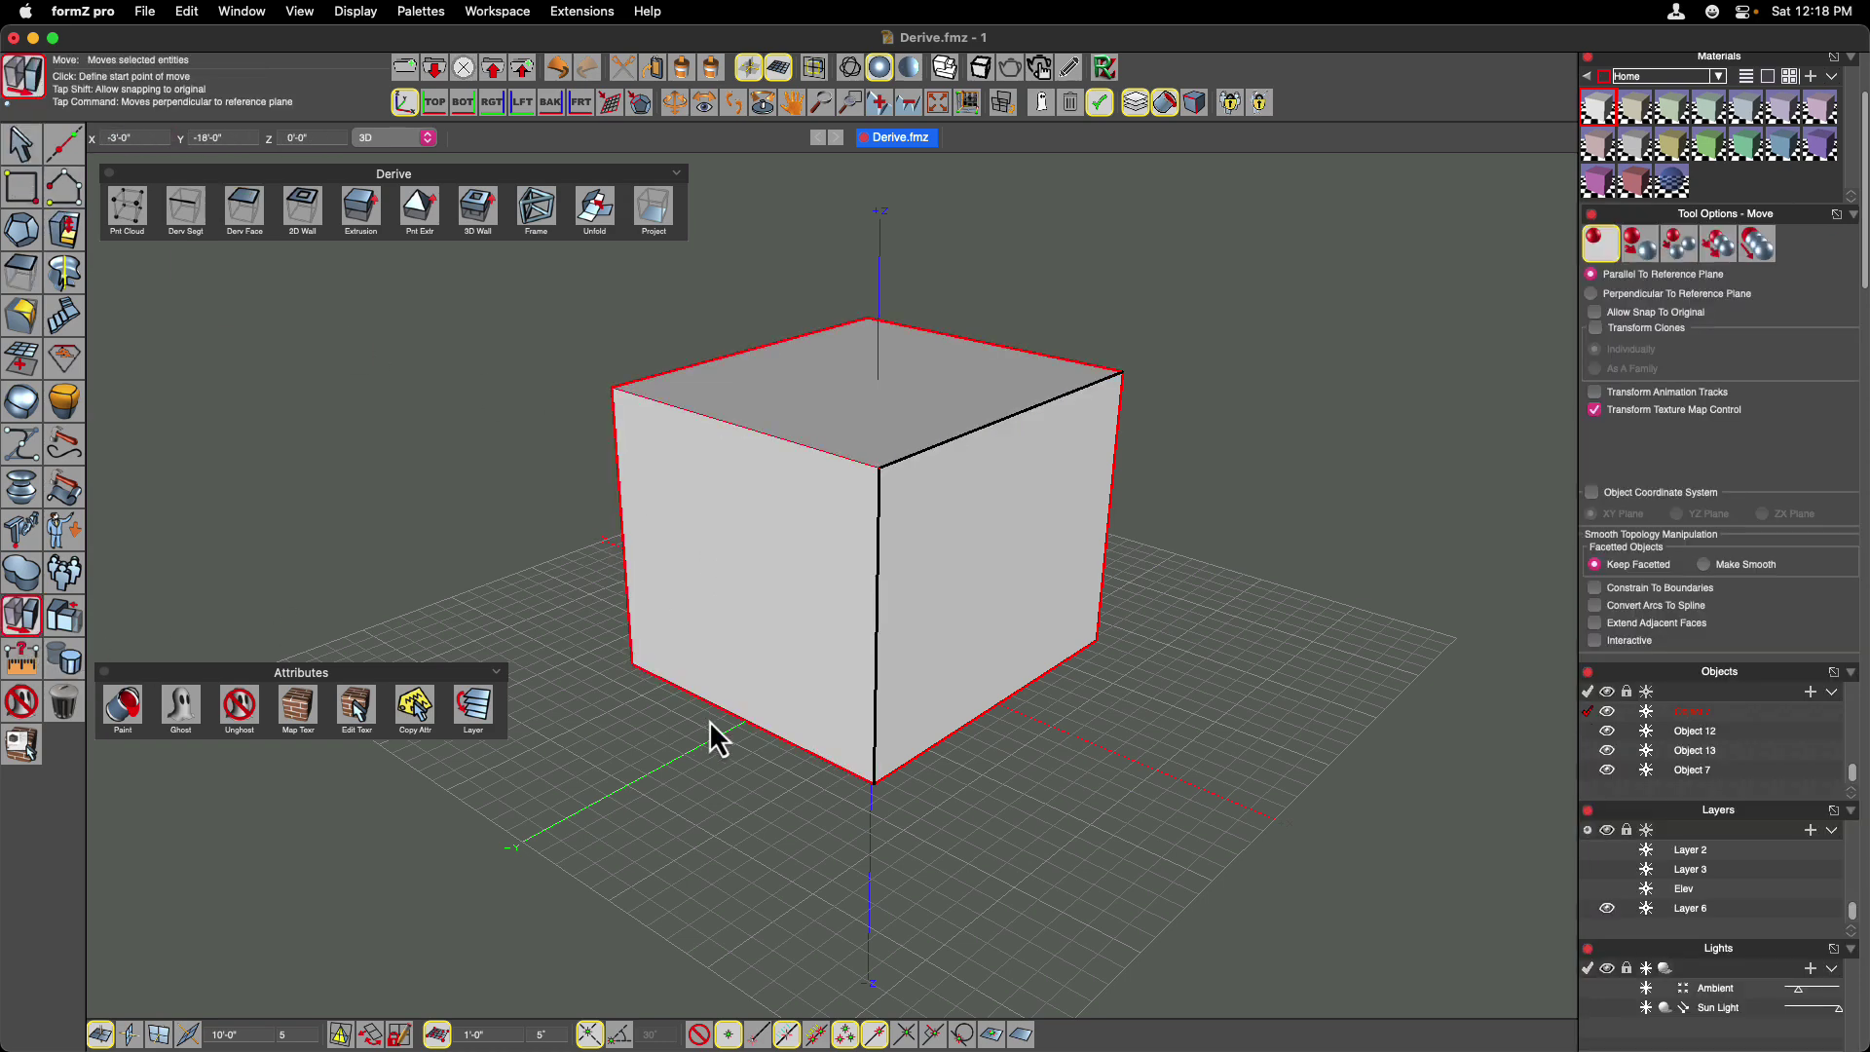
{"action": "left_click", "coordinate": [769, 735]}
{"action": "left_click", "coordinate": [639, 679]}
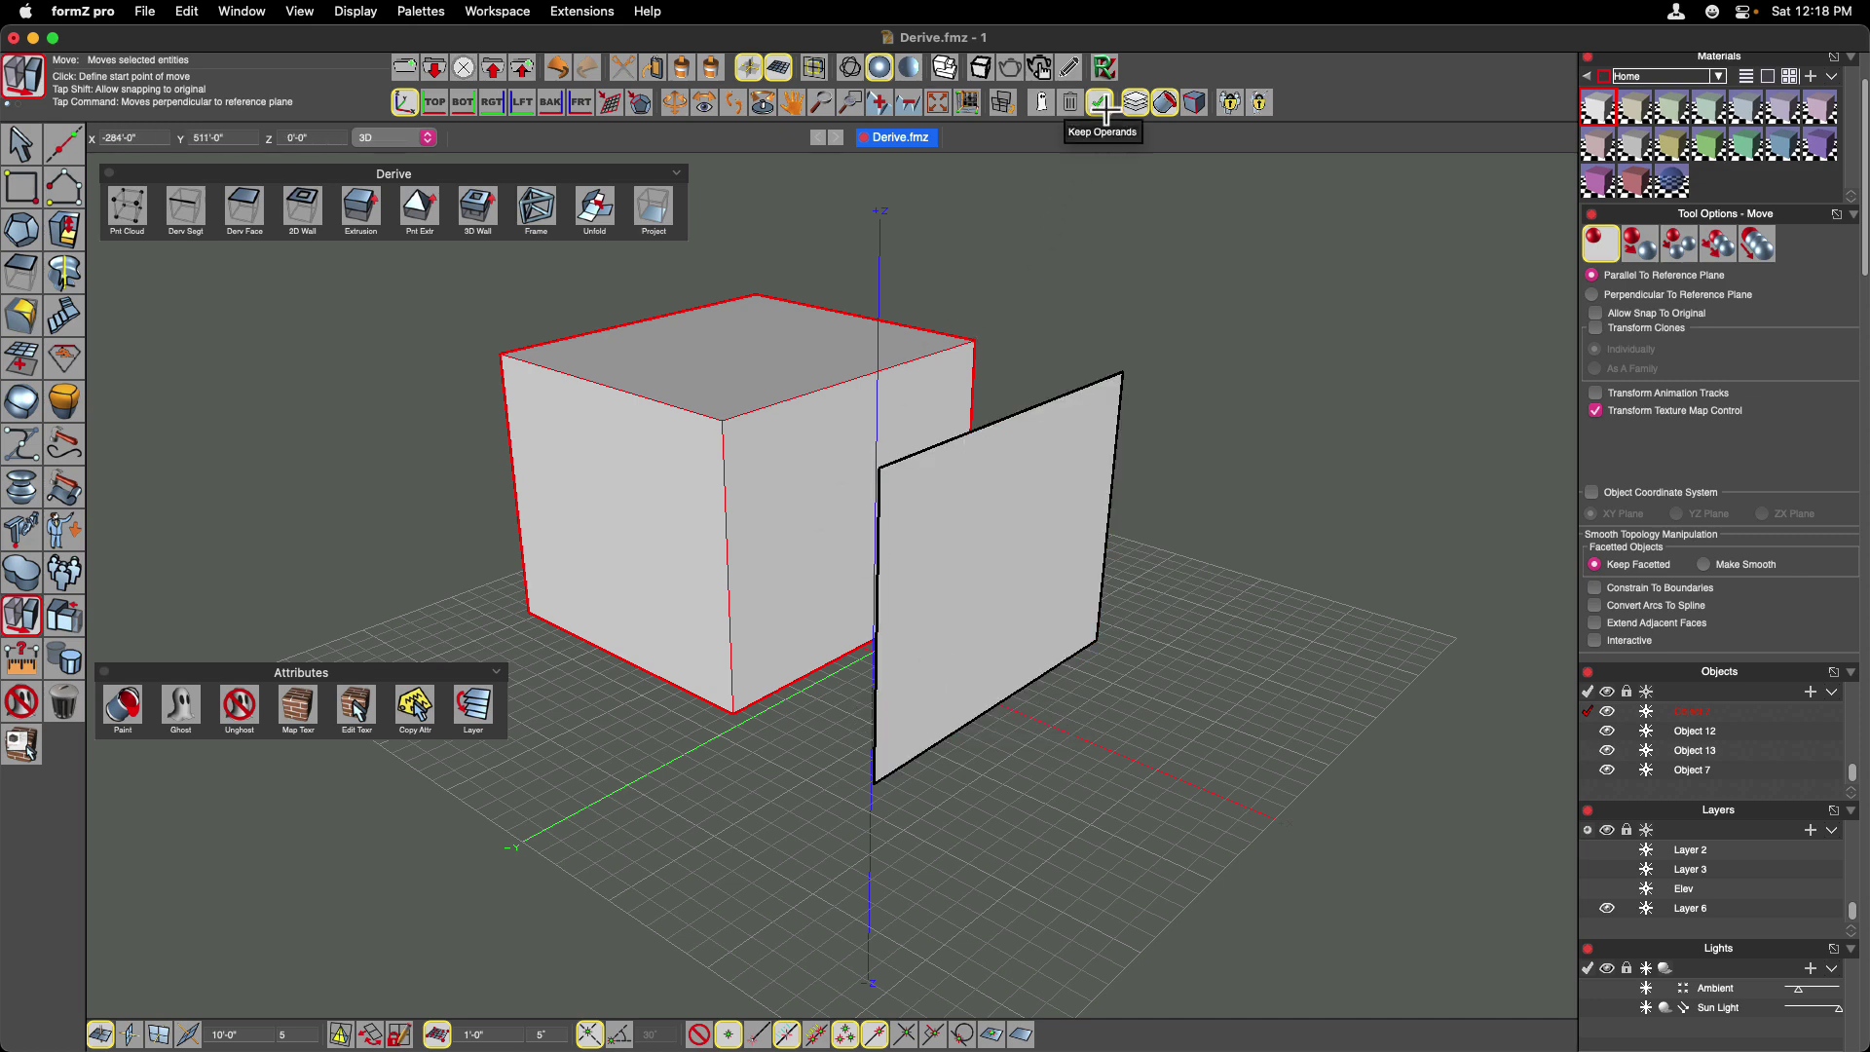
Set operand handling back to Ghost Operands, and undo the cube's move and the face derivation.
{"action": "left_click", "coordinate": [1048, 108]}
{"action": "key", "text": "super+z"}
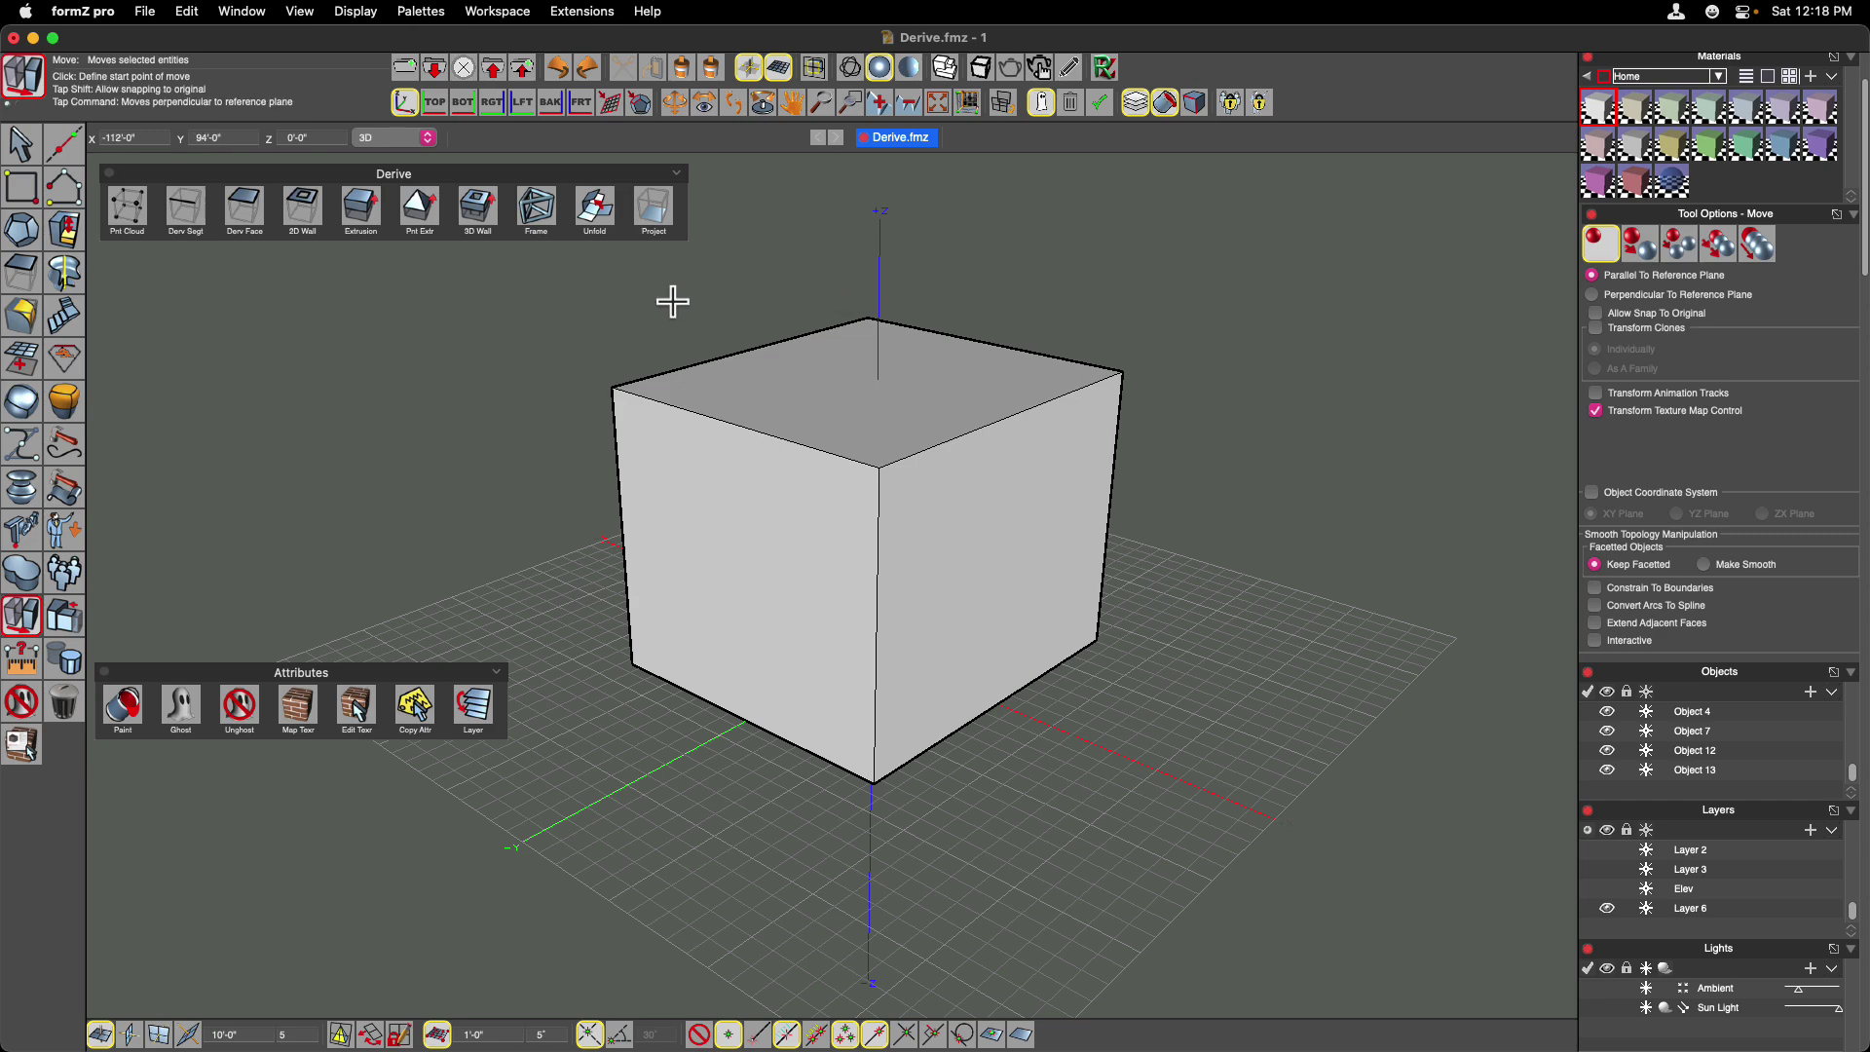
Derive a 2D wall from the cube's right side face, and undo it.
{"action": "left_click", "coordinate": [304, 208]}
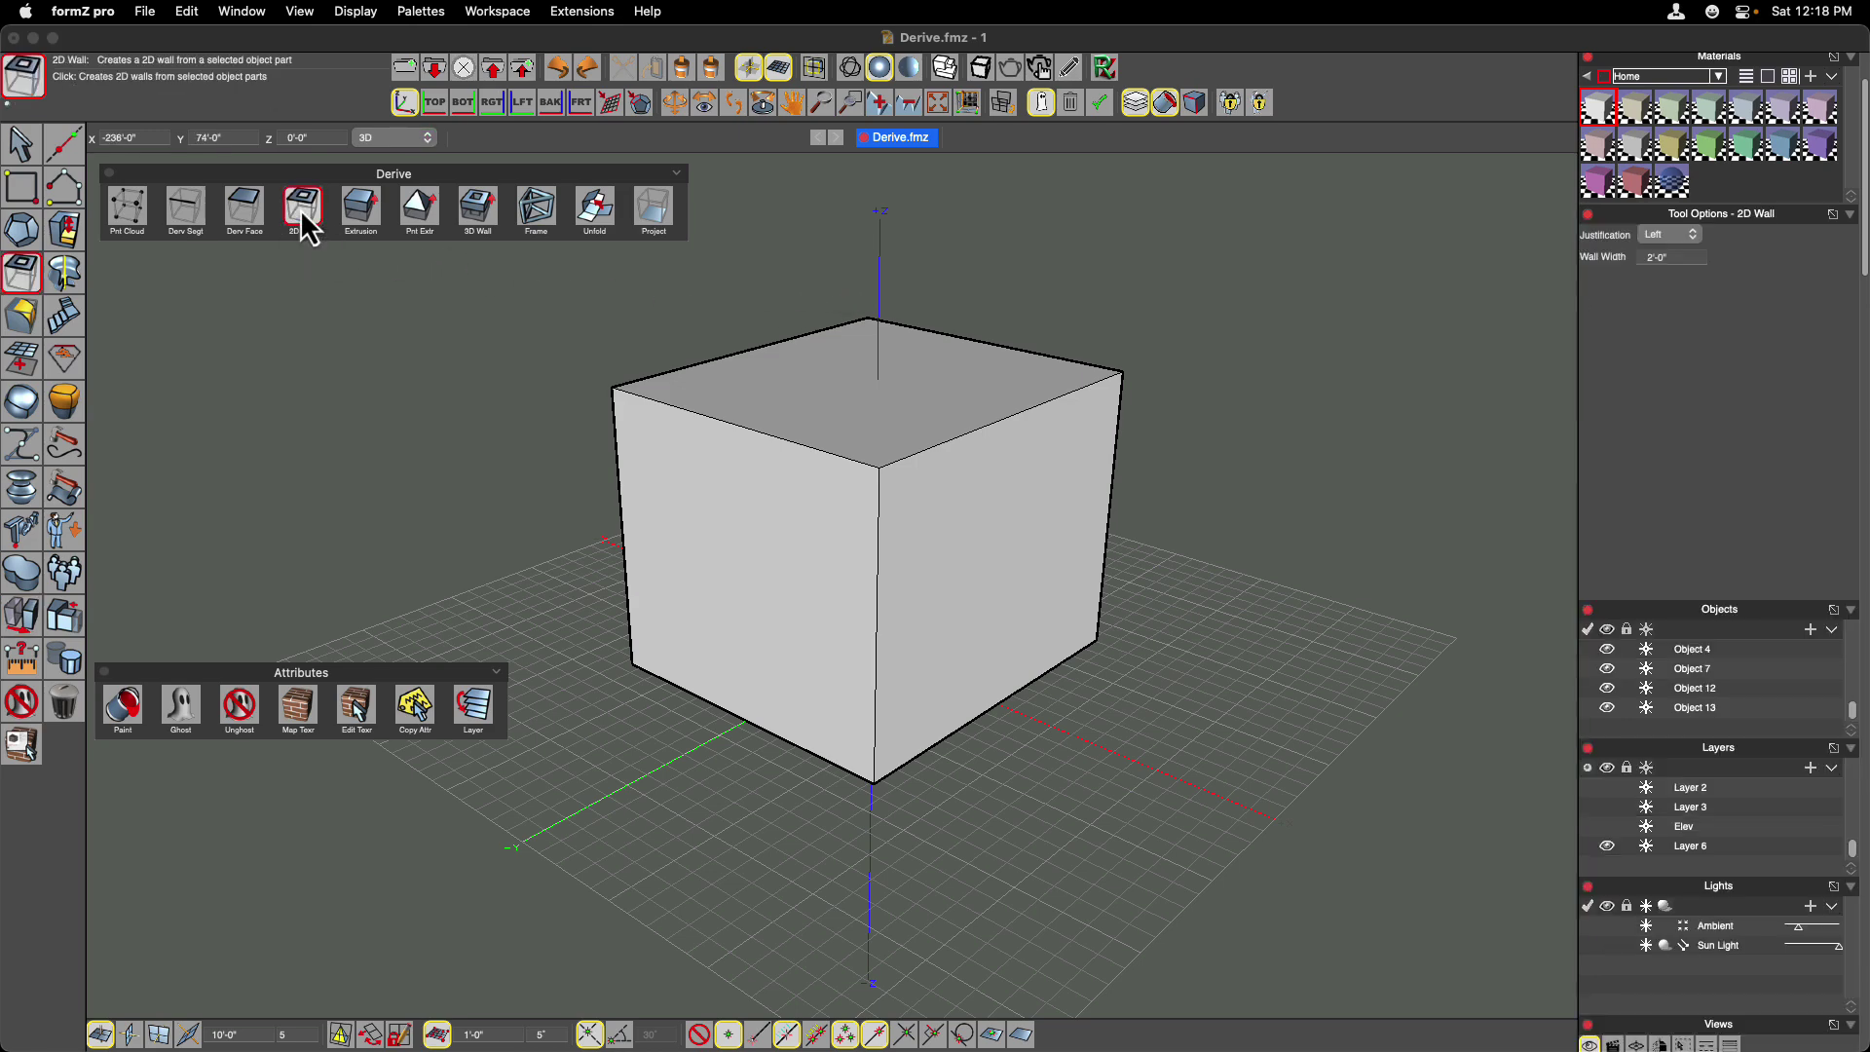
{"action": "left_click", "coordinate": [969, 557]}
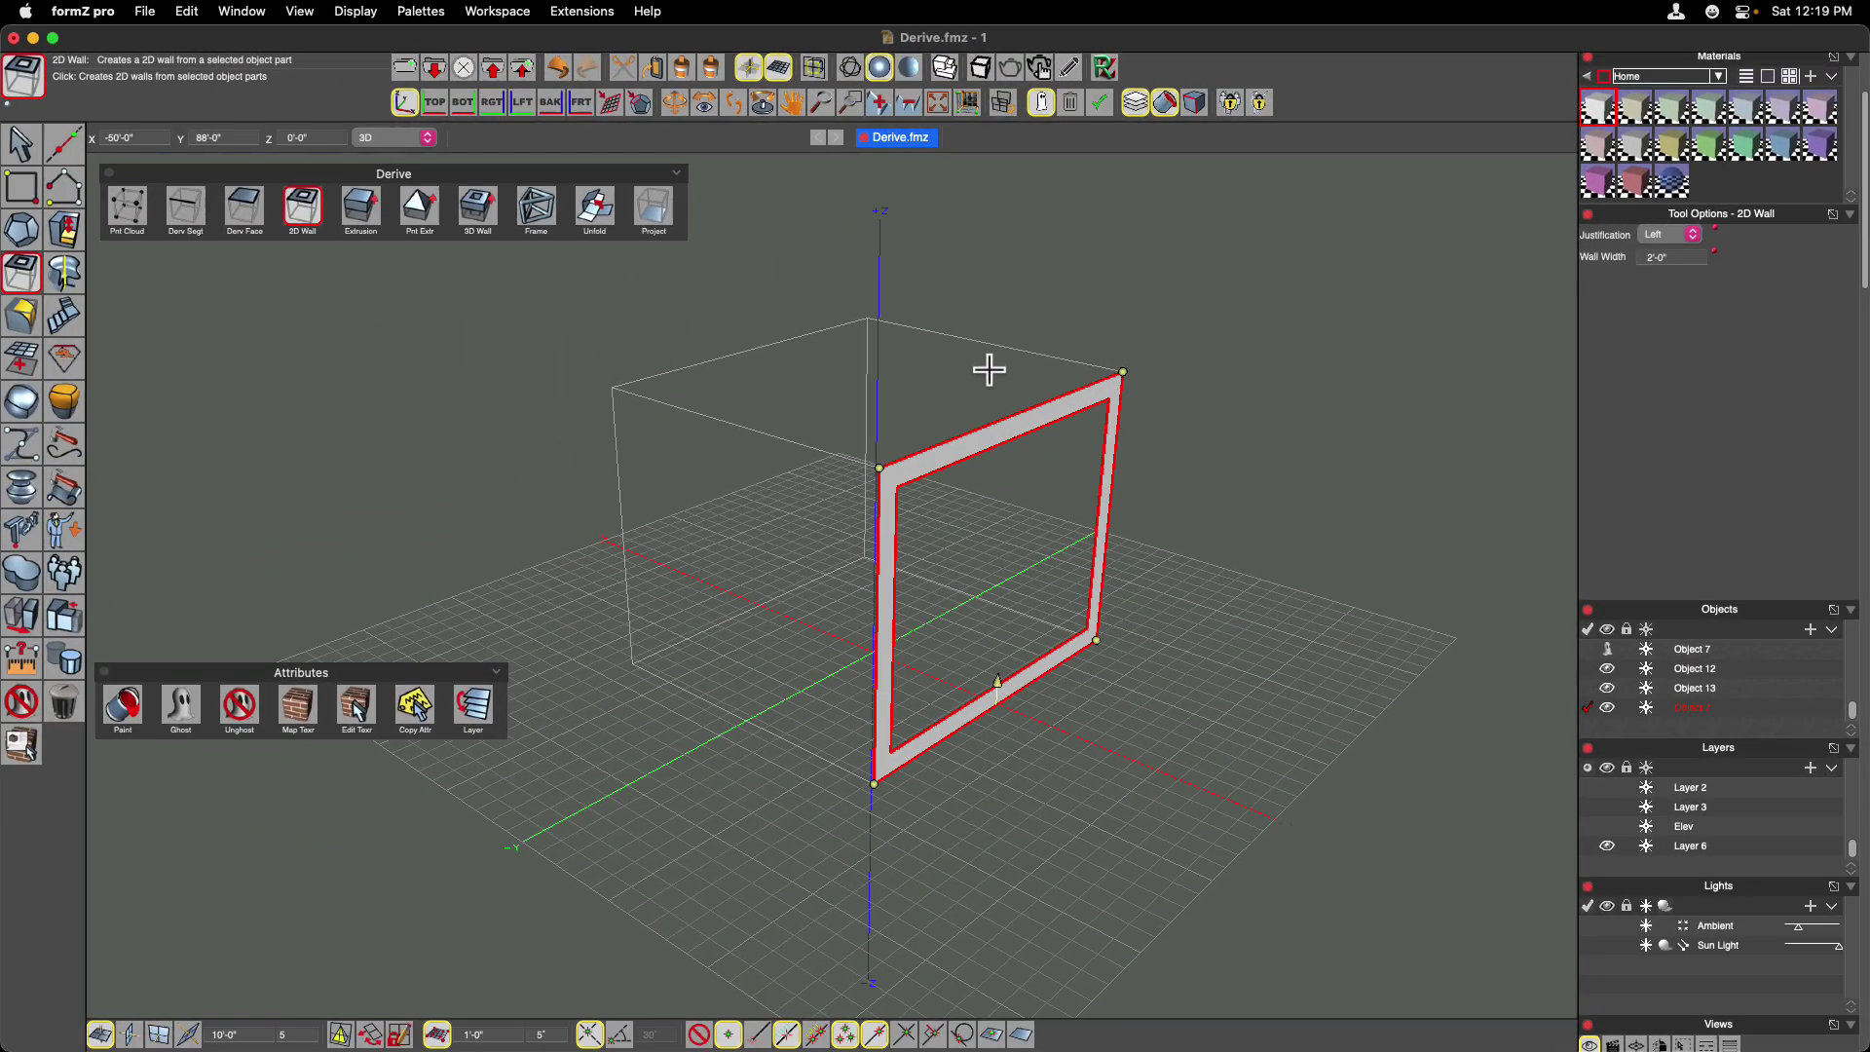
{"action": "key", "text": "super+z"}
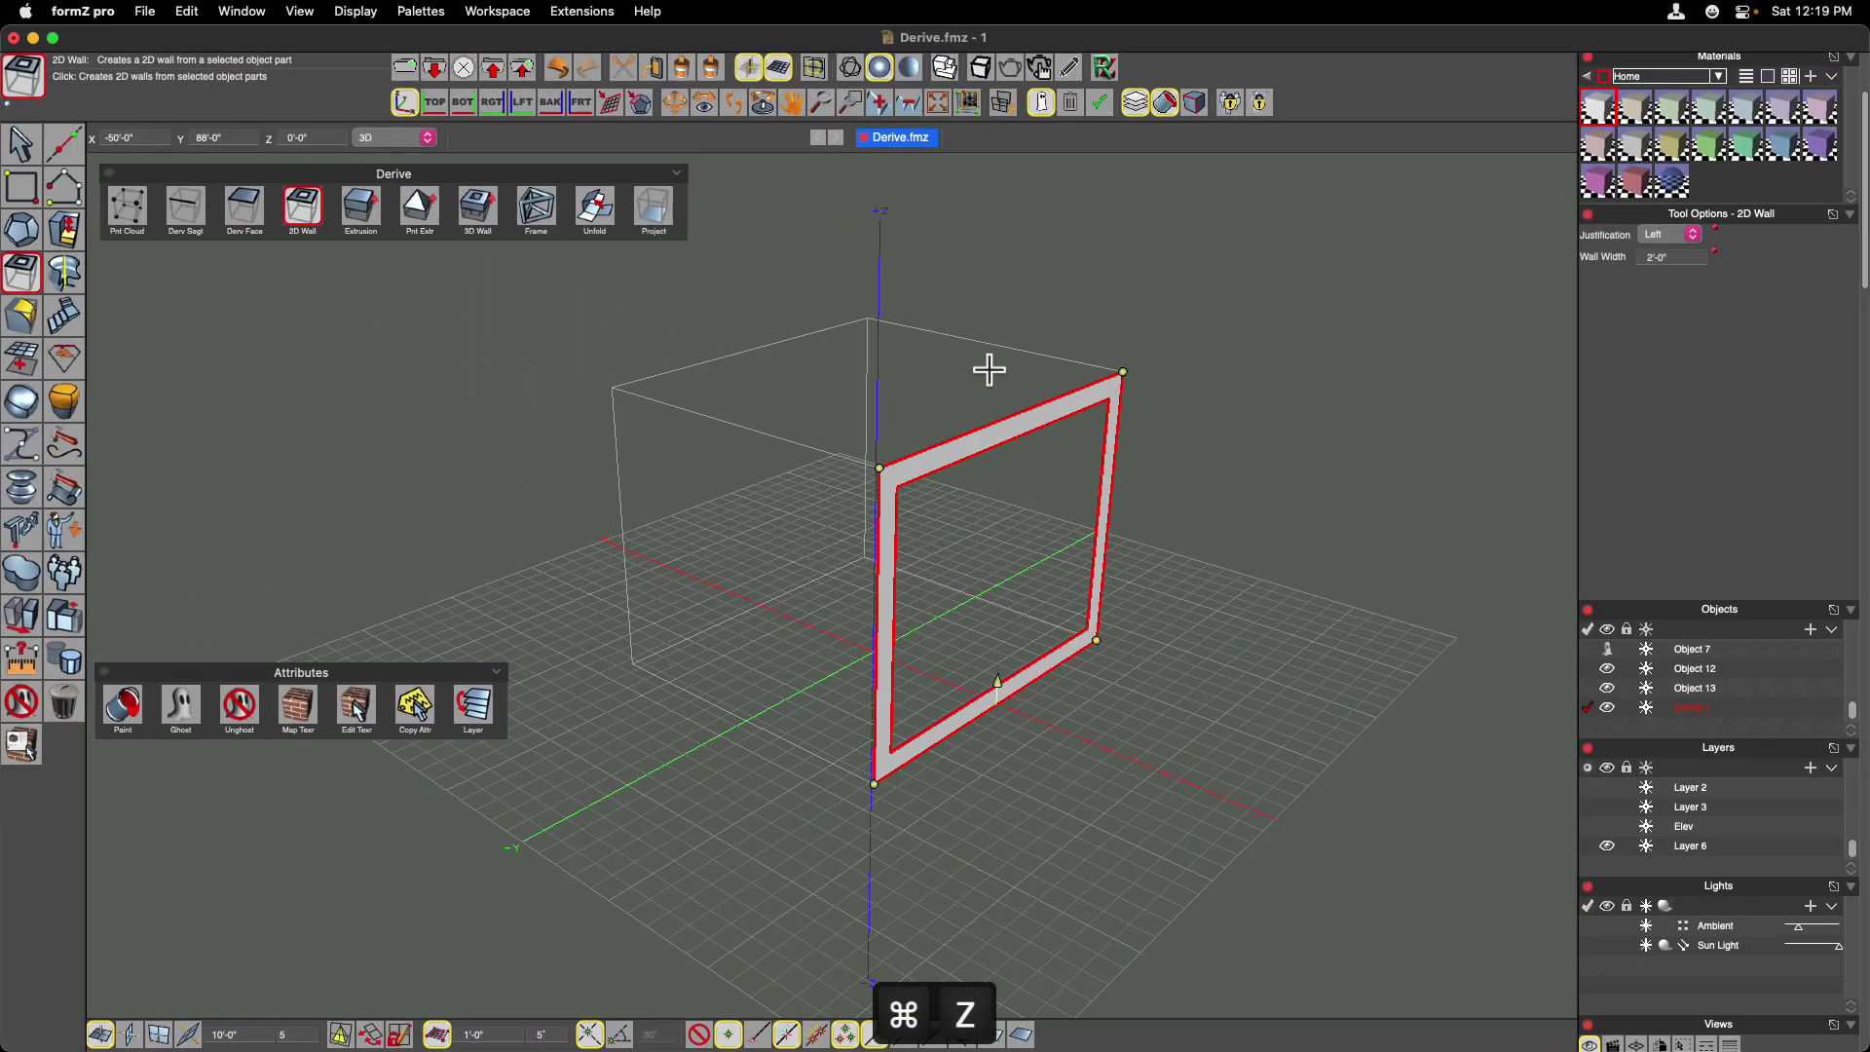
{"action": "key", "text": "super+z"}
Derive a 7'-0" outward extrusion from the cube's right side face, bring up the Reshape tools, and undo the extrusion.
{"action": "left_click", "coordinate": [362, 210]}
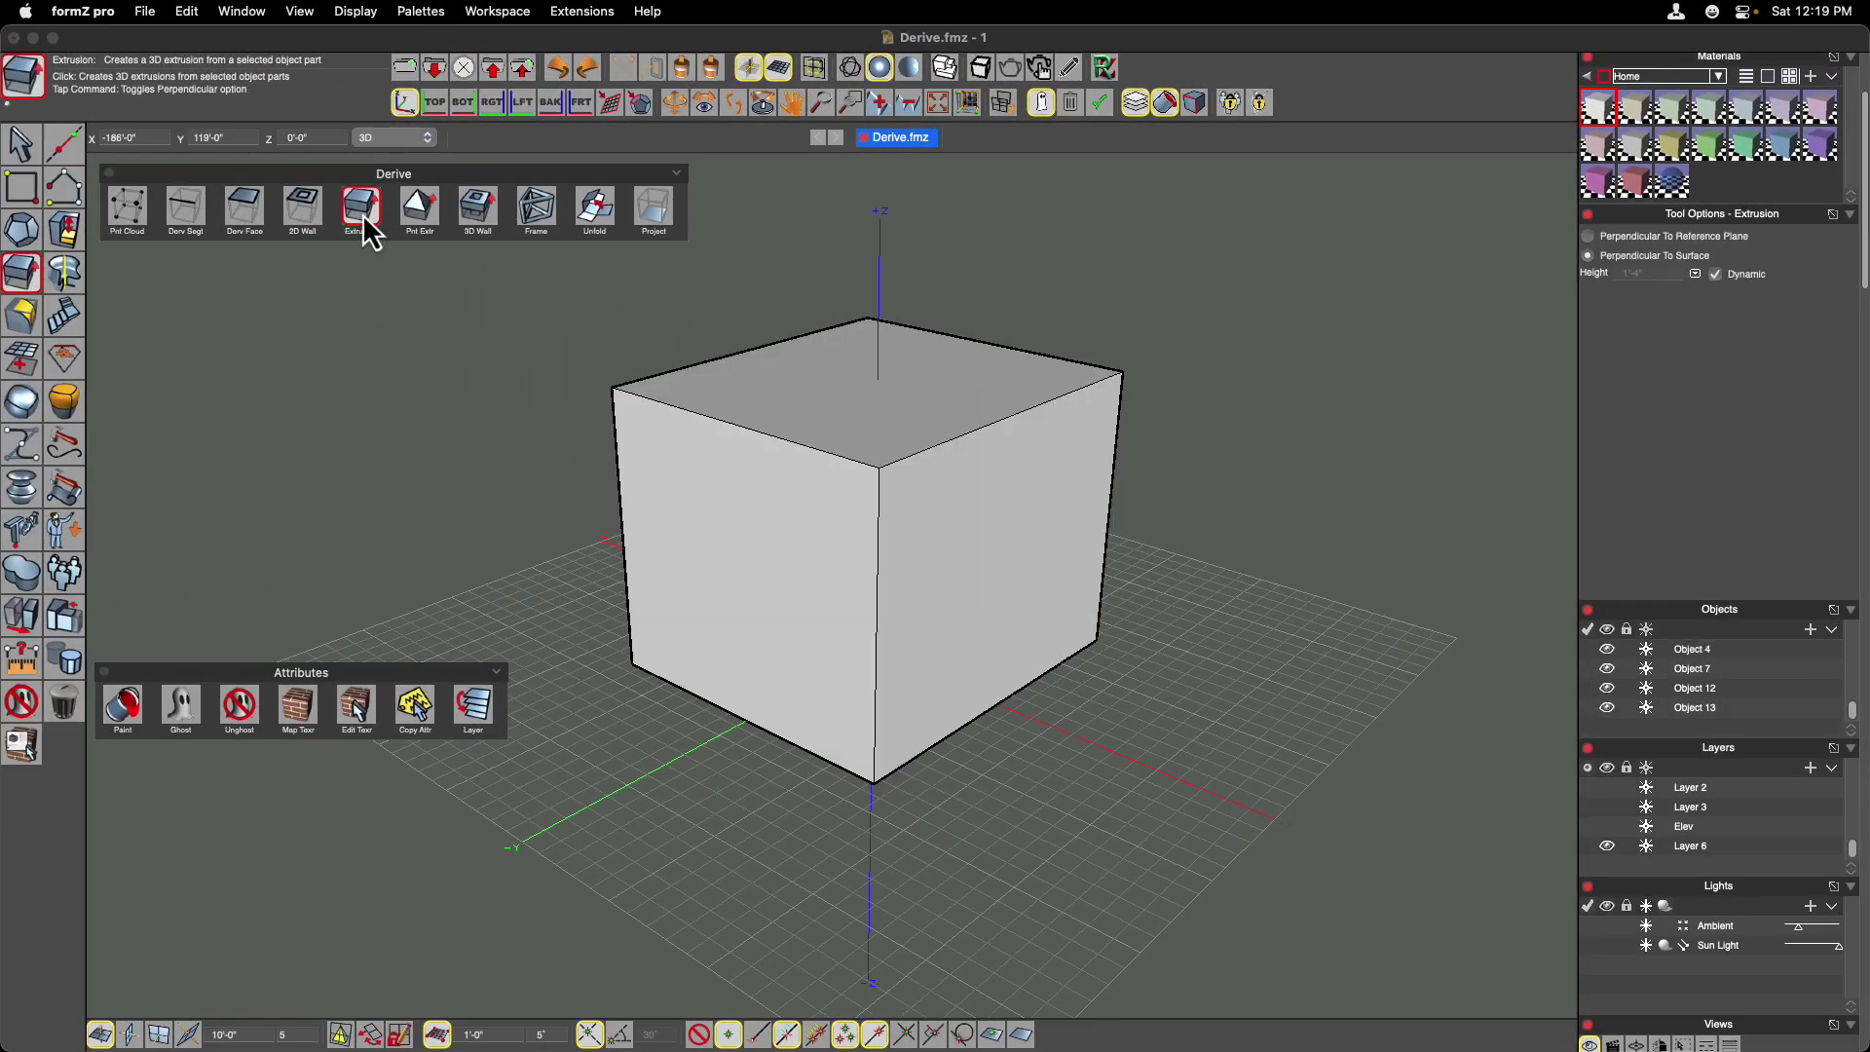
{"action": "left_click", "coordinate": [1008, 537]}
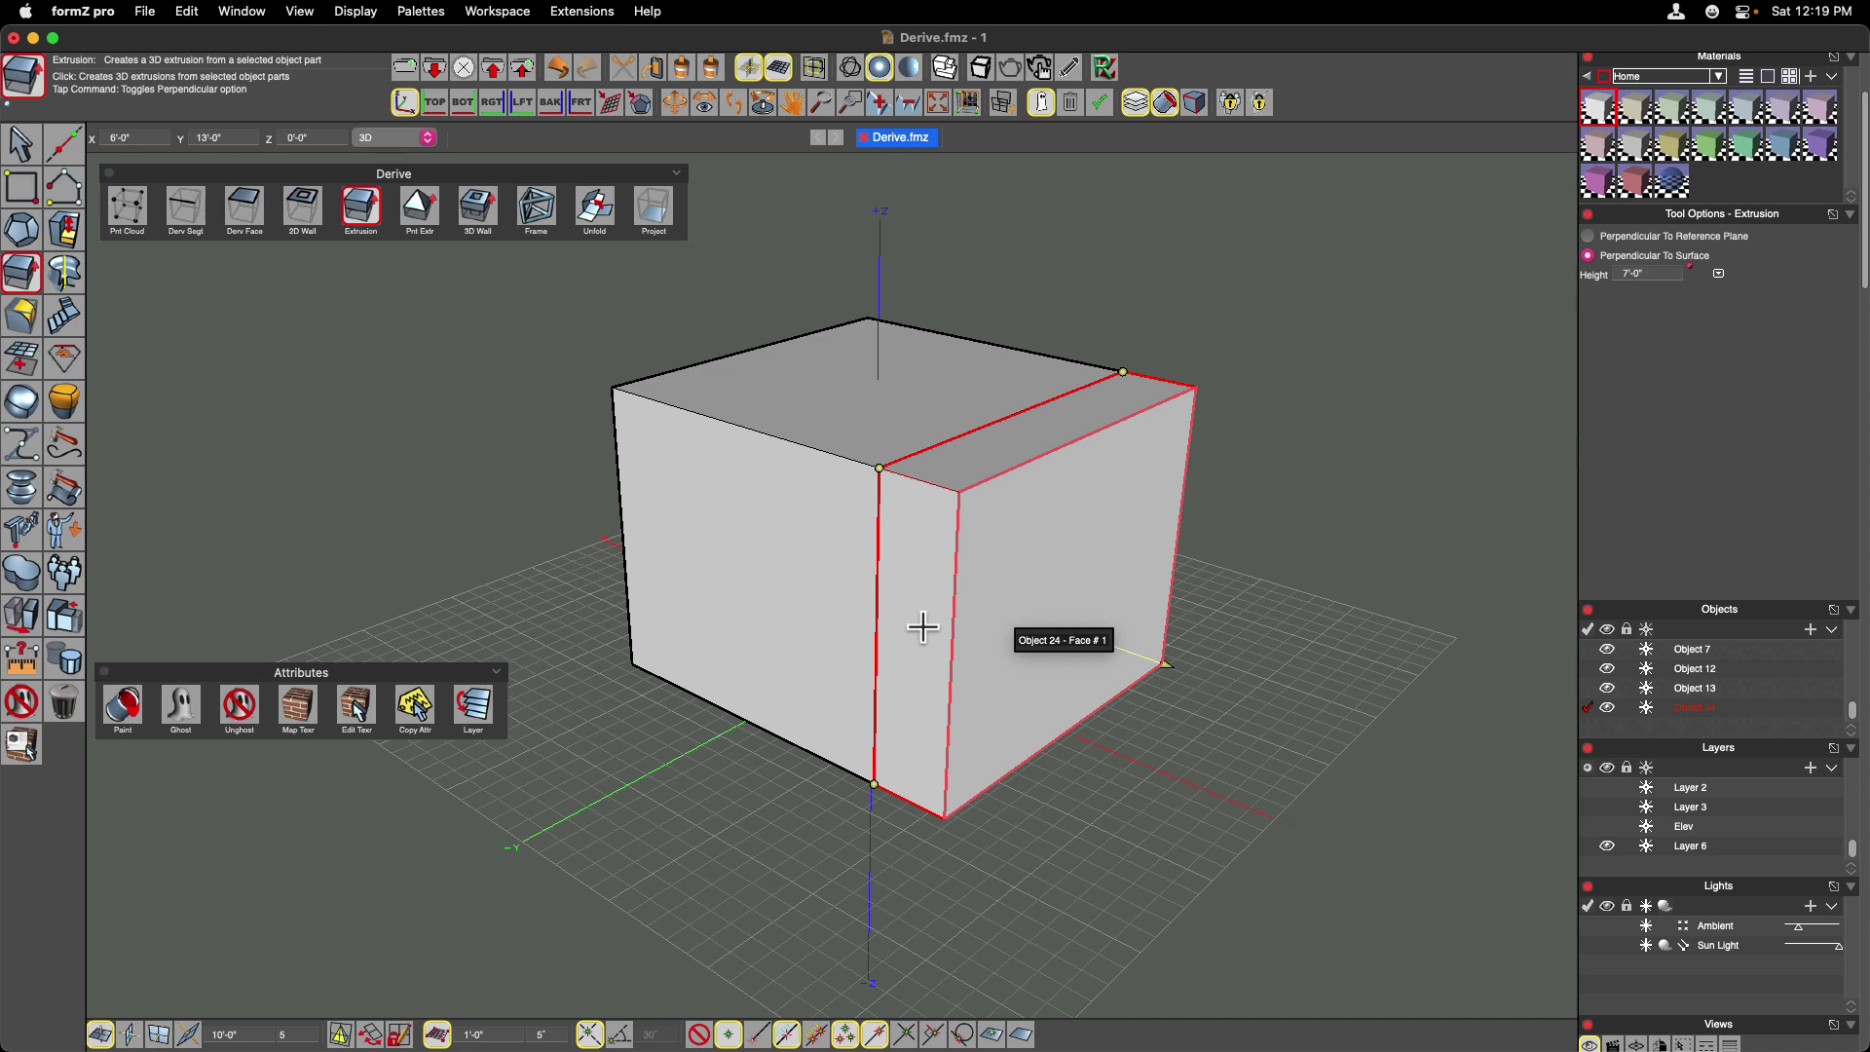
{"action": "left_click_drag", "start_coordinate": [68, 240], "coordinate": [146, 258]}
{"action": "key", "text": "super+z"}
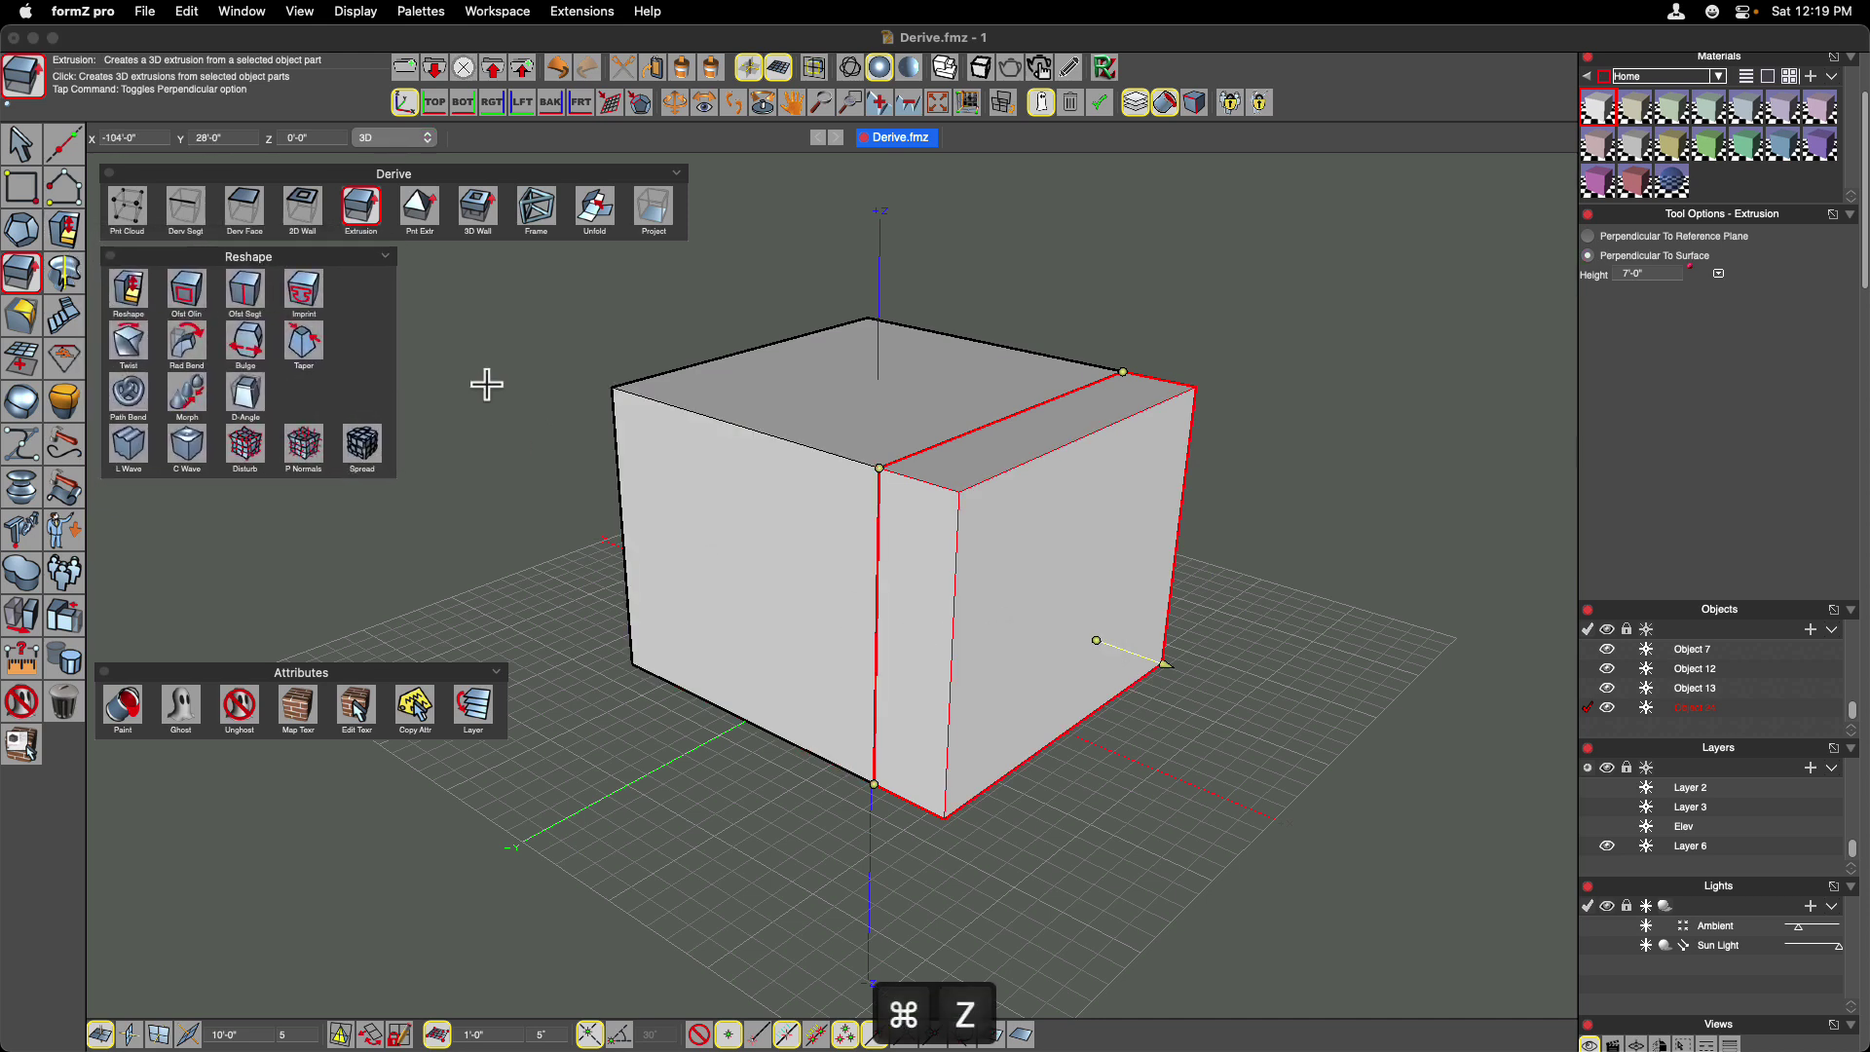
Reshape the cube's right side face outward 5'-0", select the object to check it, and undo the reshape.
{"action": "left_click", "coordinate": [132, 297]}
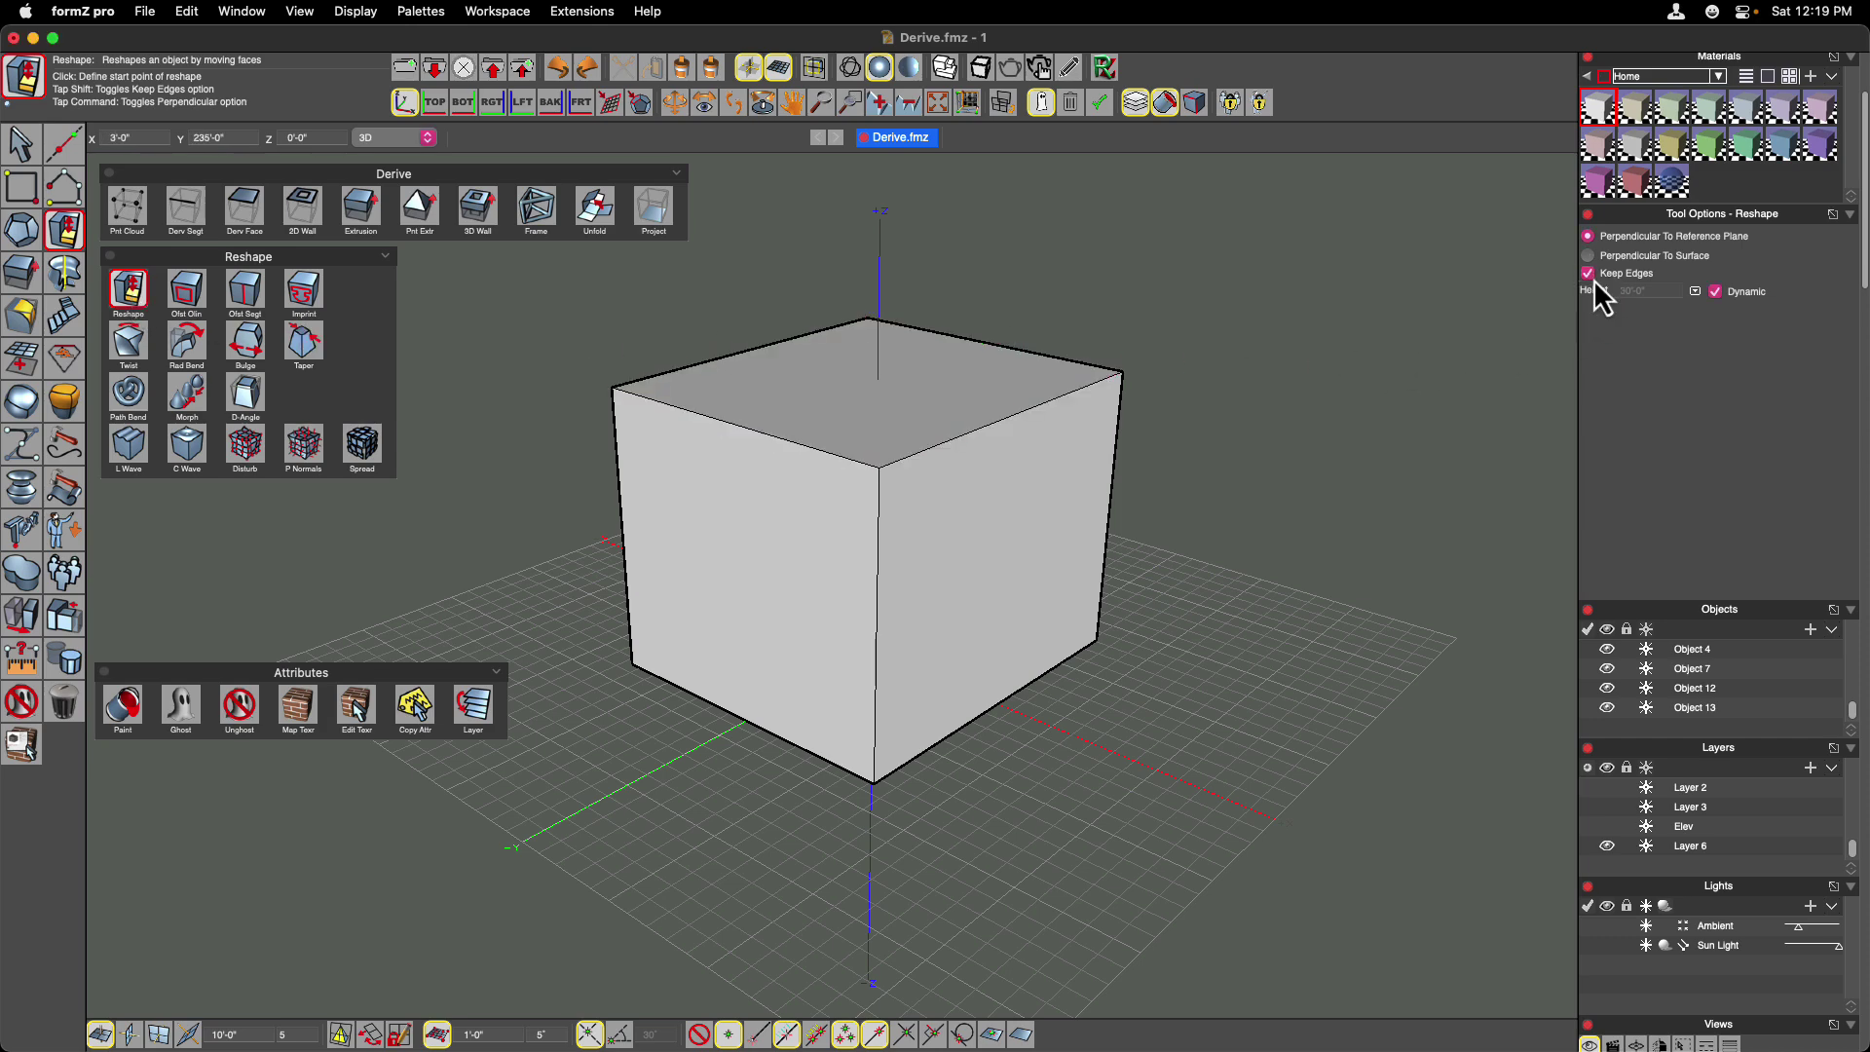
{"action": "left_click", "coordinate": [956, 567]}
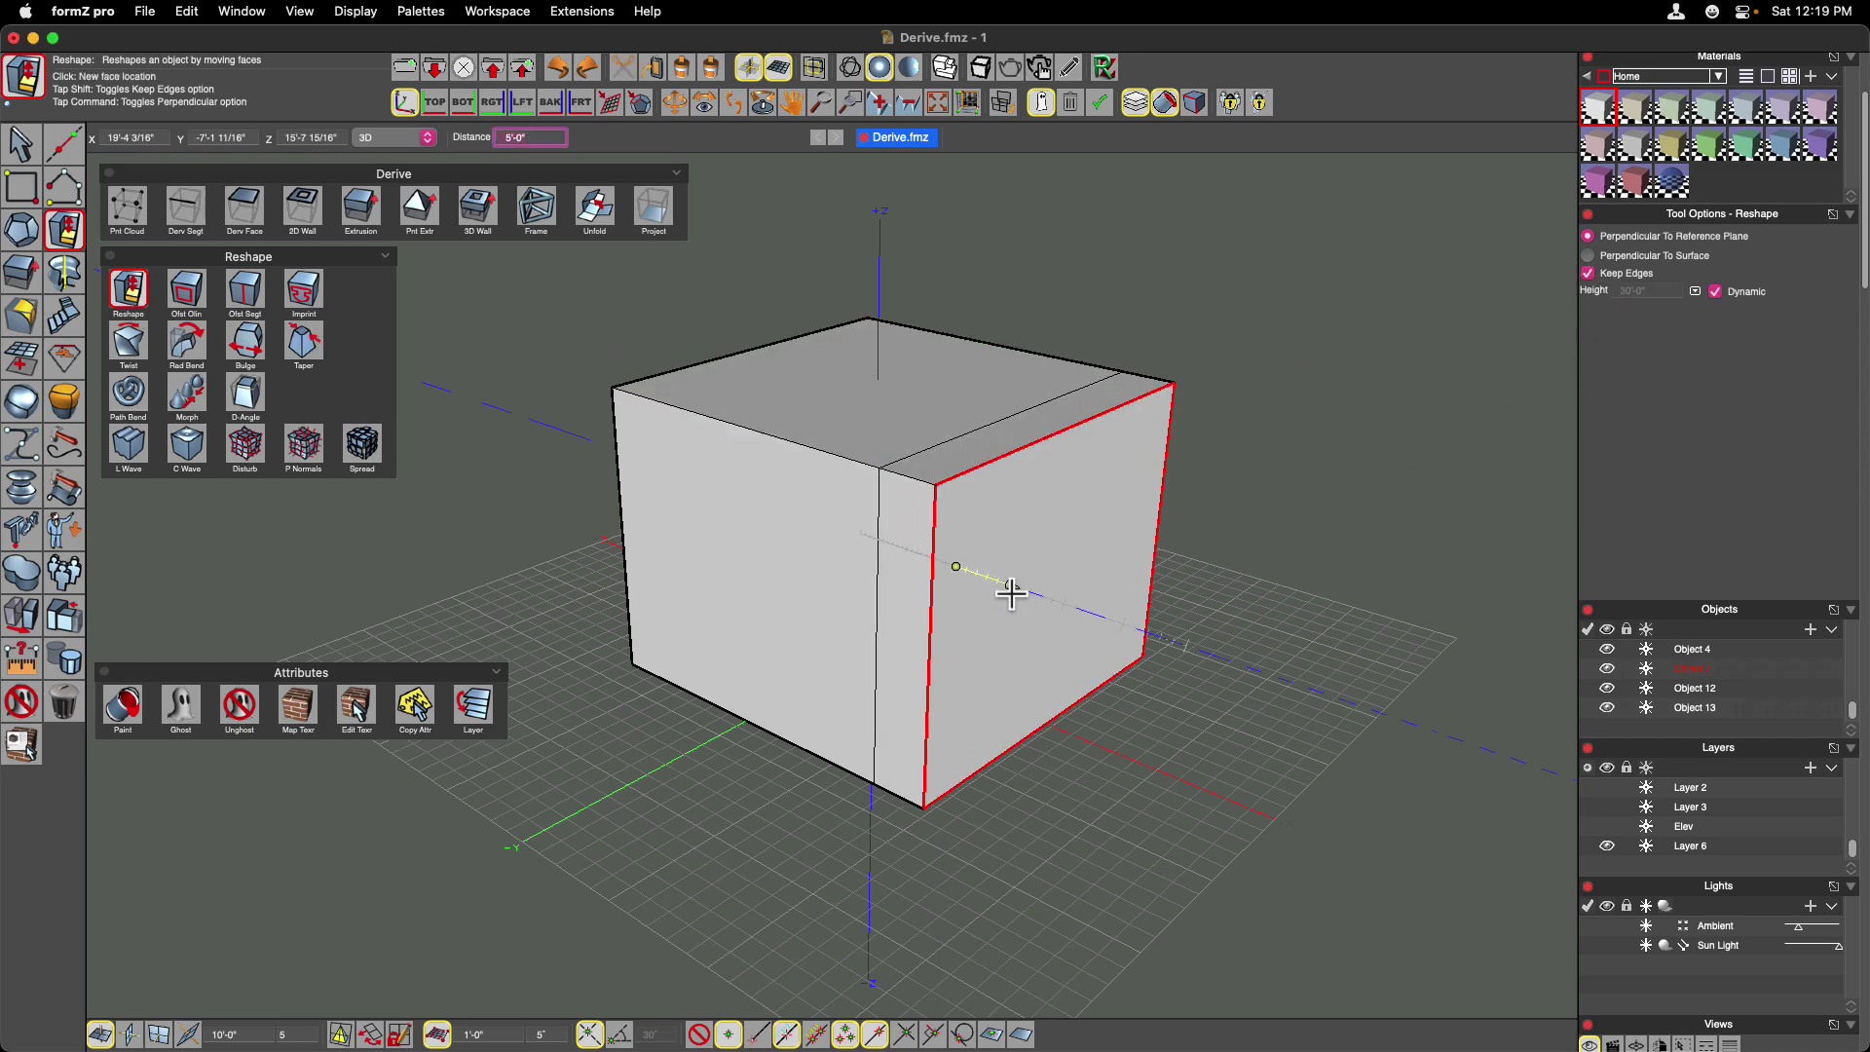
{"action": "left_click", "coordinate": [1012, 594]}
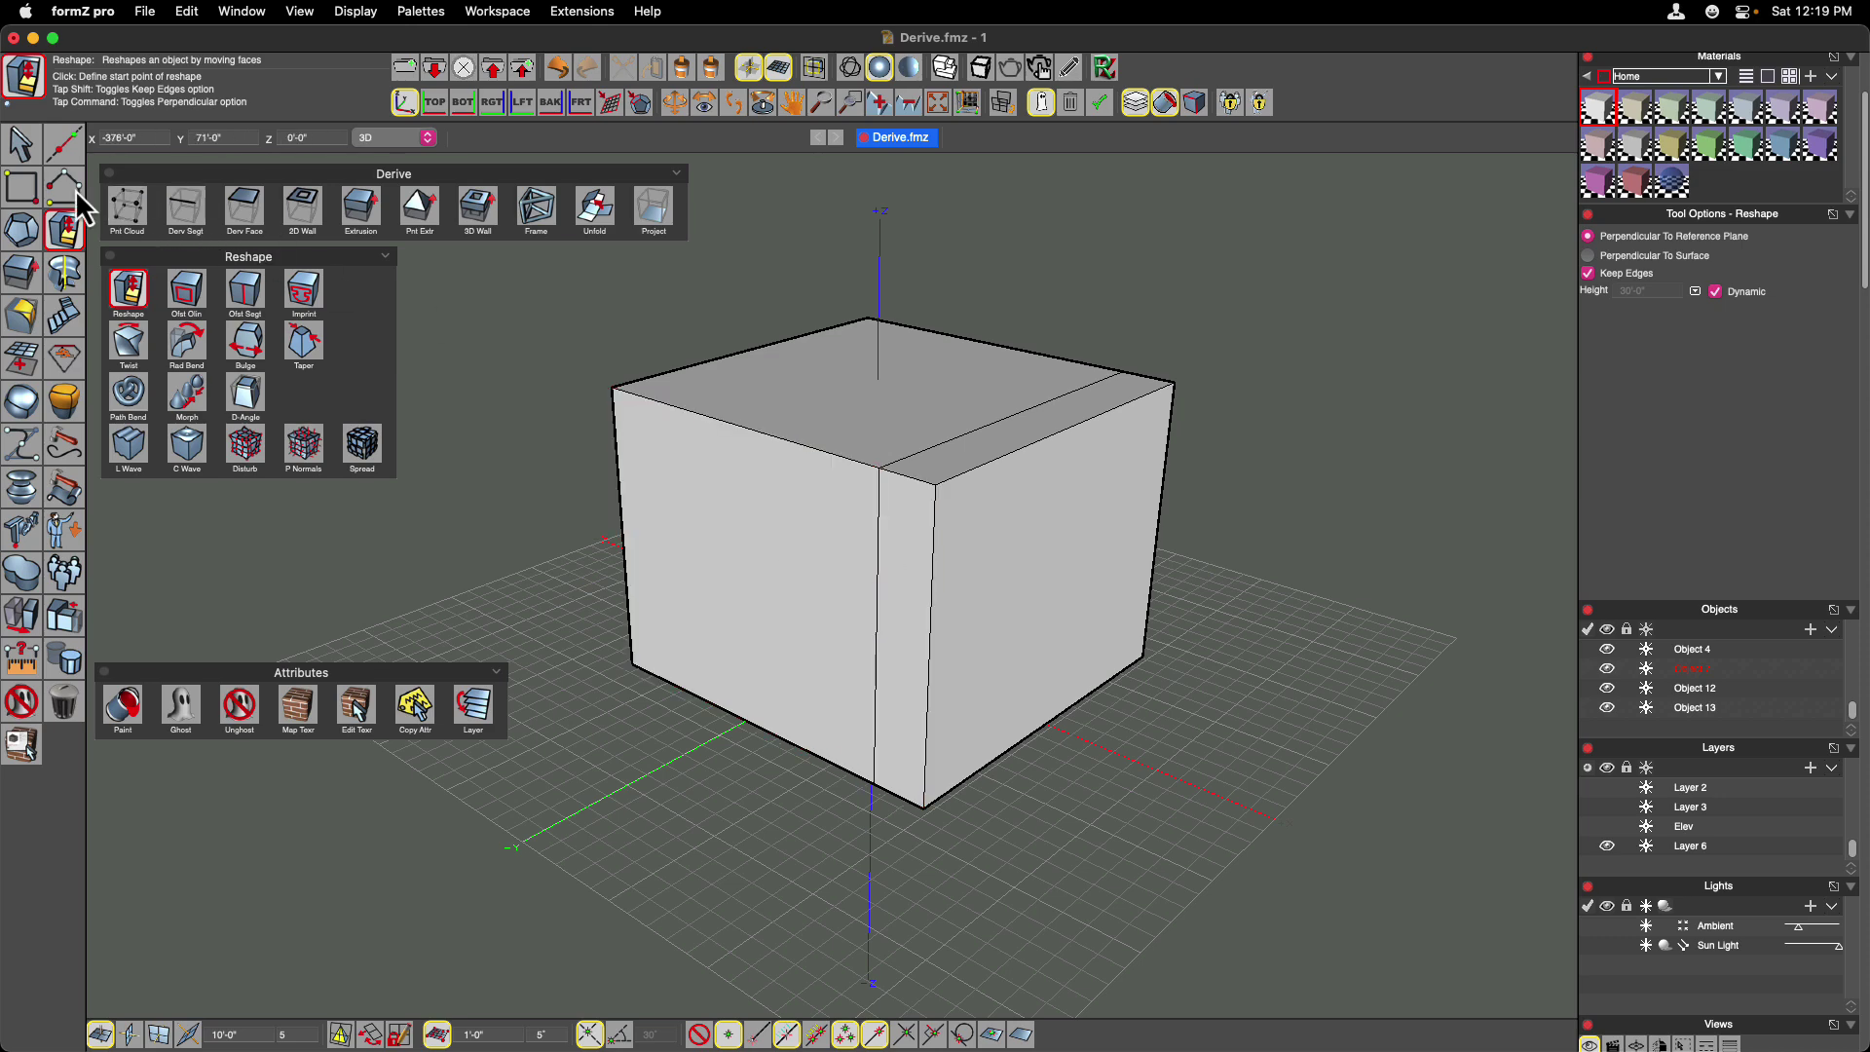
{"action": "left_click", "coordinate": [21, 144]}
{"action": "left_click", "coordinate": [745, 477]}
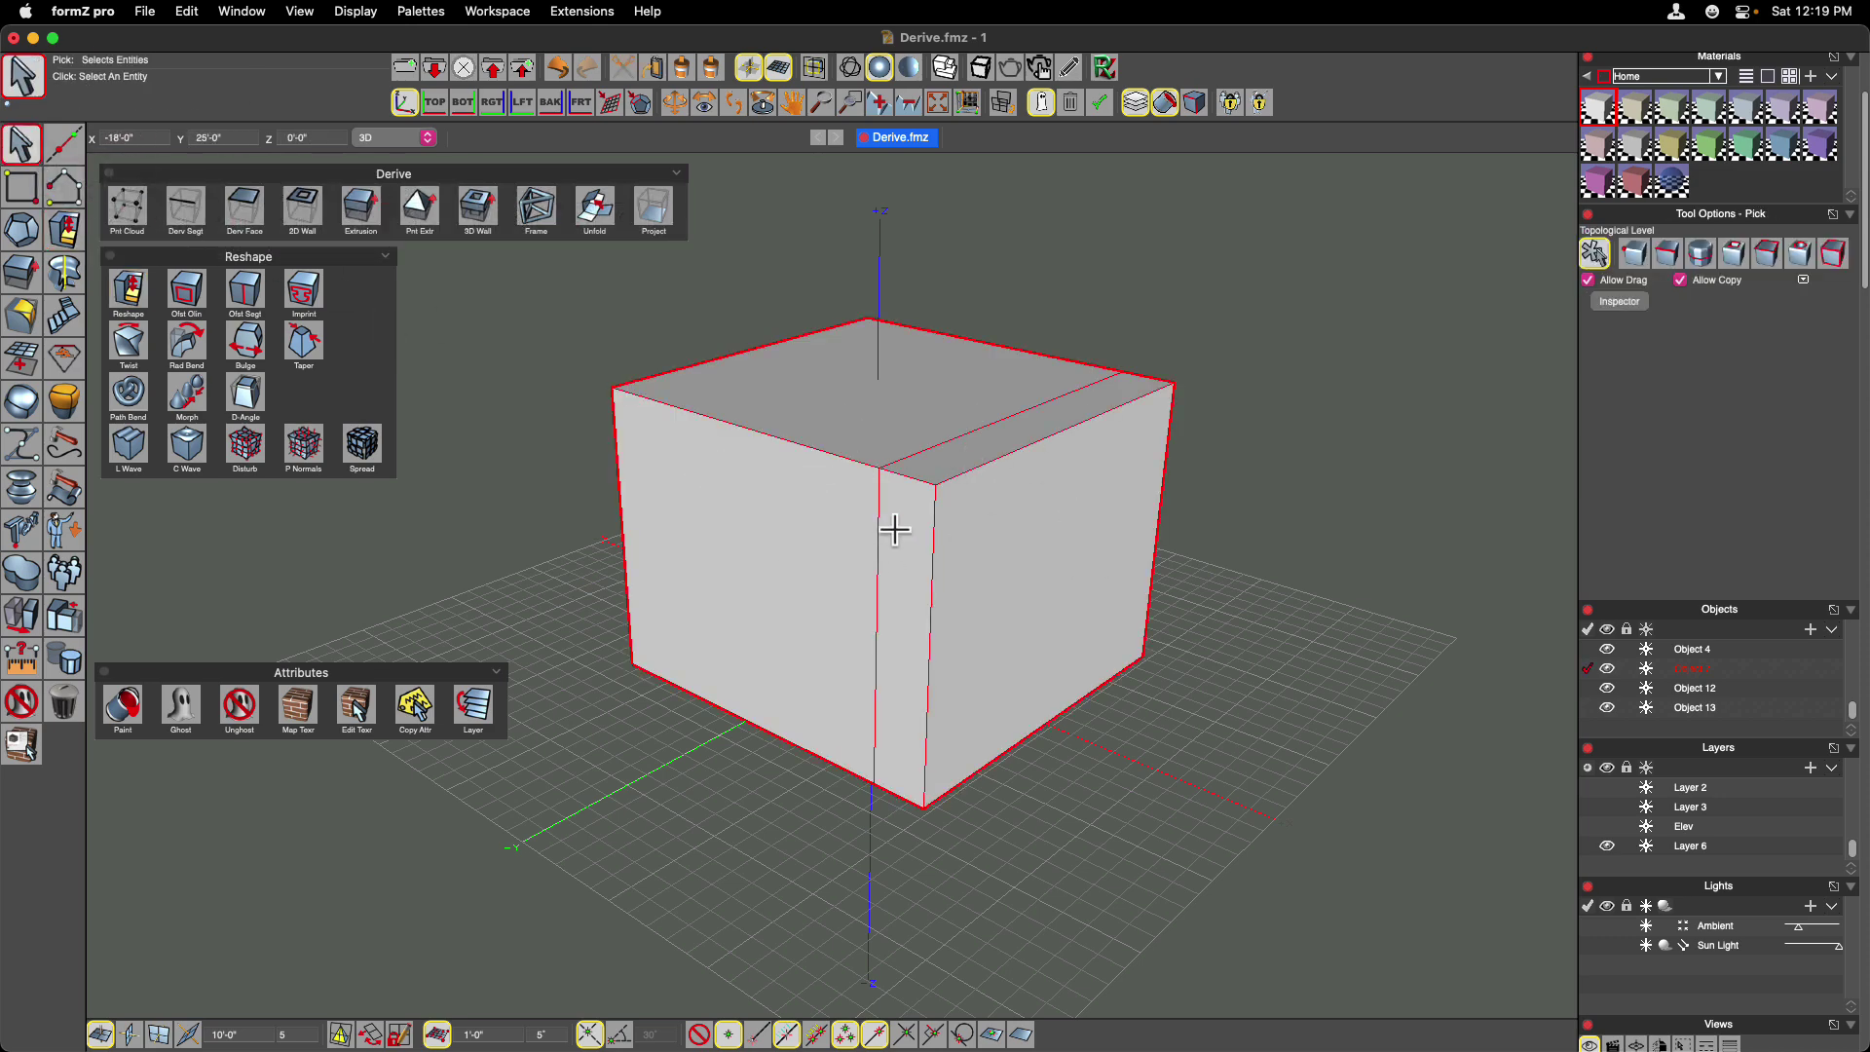
{"action": "left_click", "coordinate": [512, 546]}
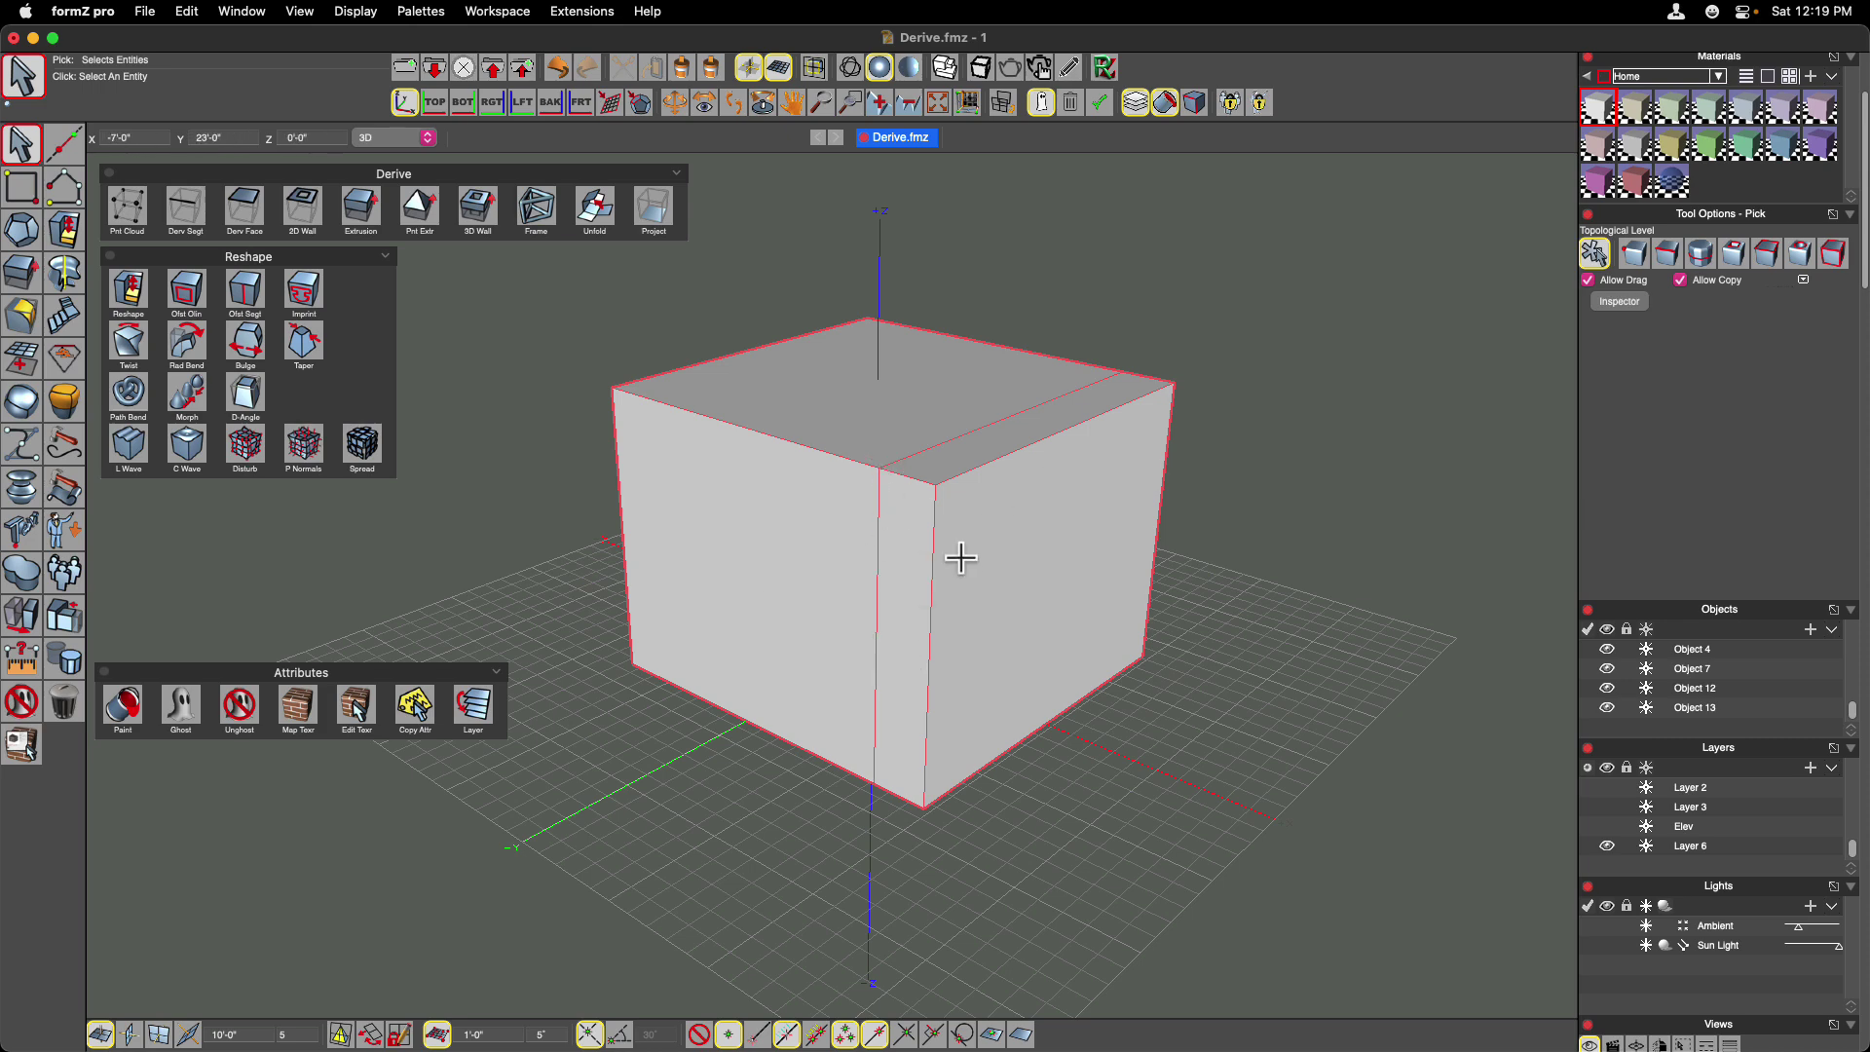
{"action": "key", "text": "super+z"}
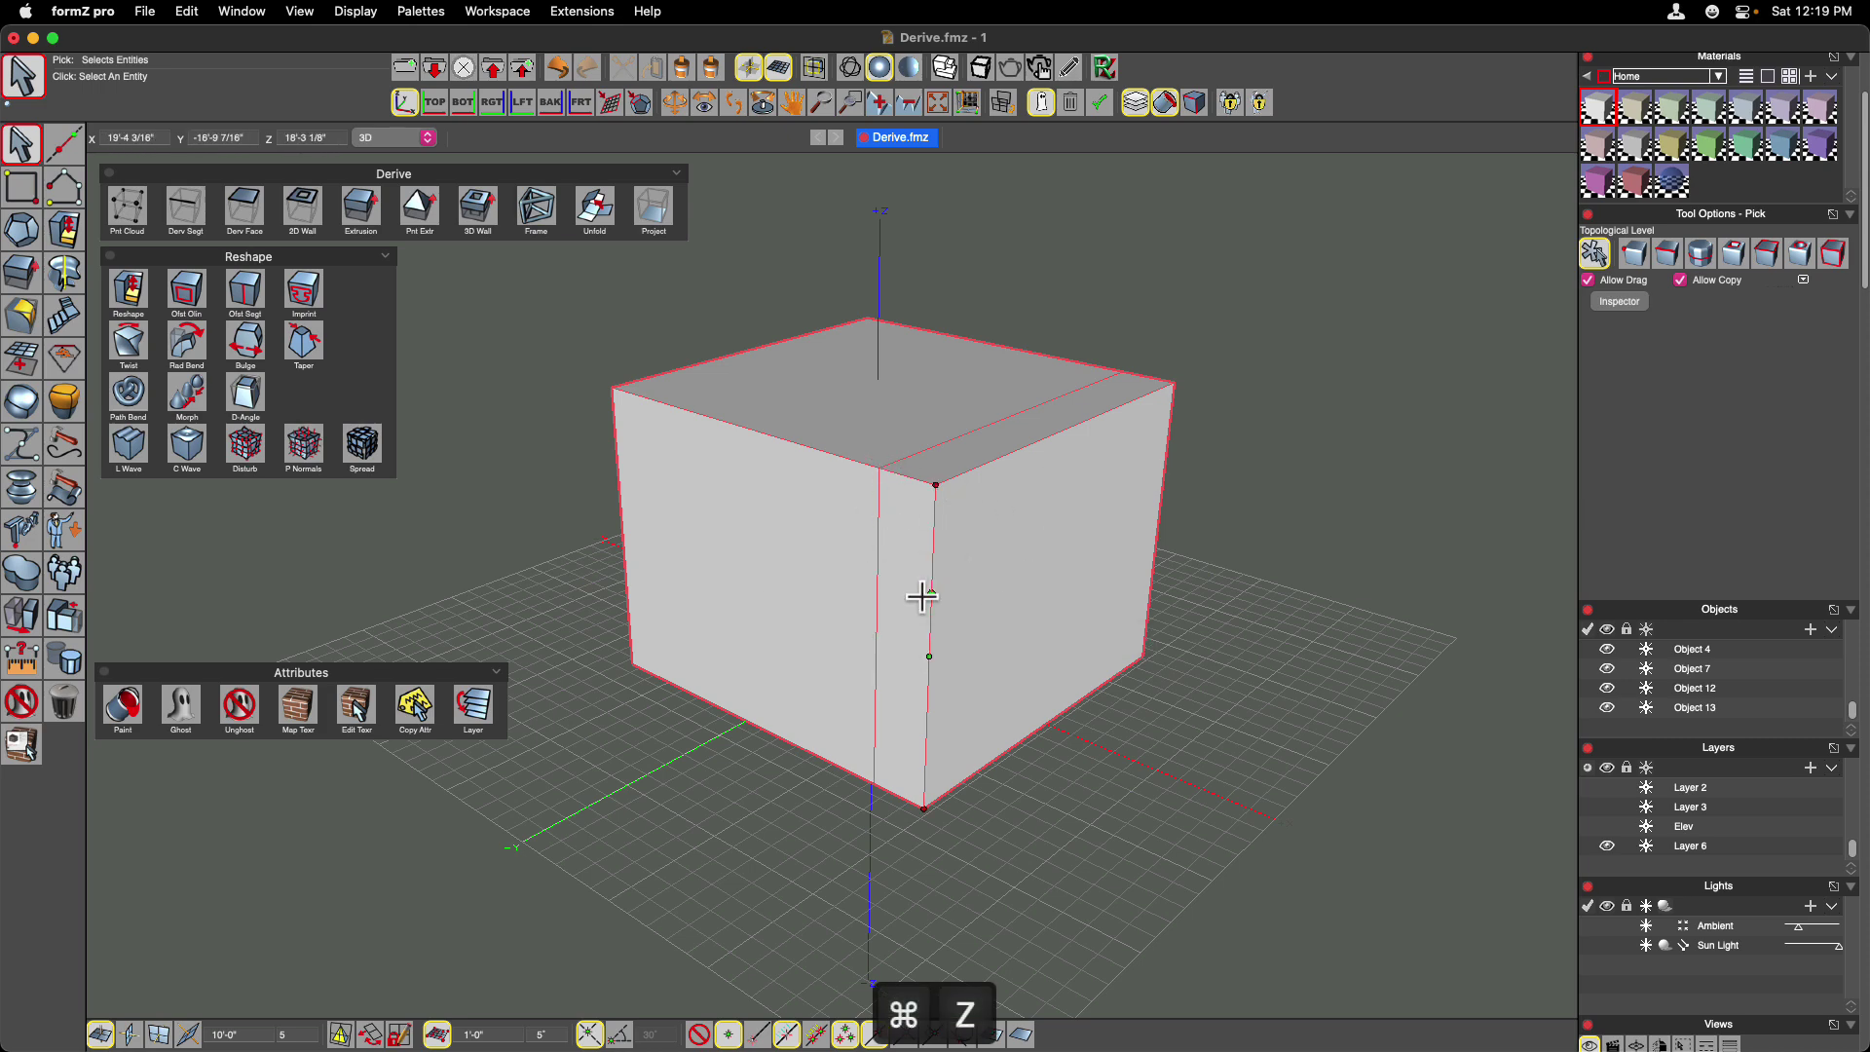
Derive a 4'-0" outward extrusion from the cube's right side face, and select the original cube to compare it.
{"action": "left_click", "coordinate": [365, 209]}
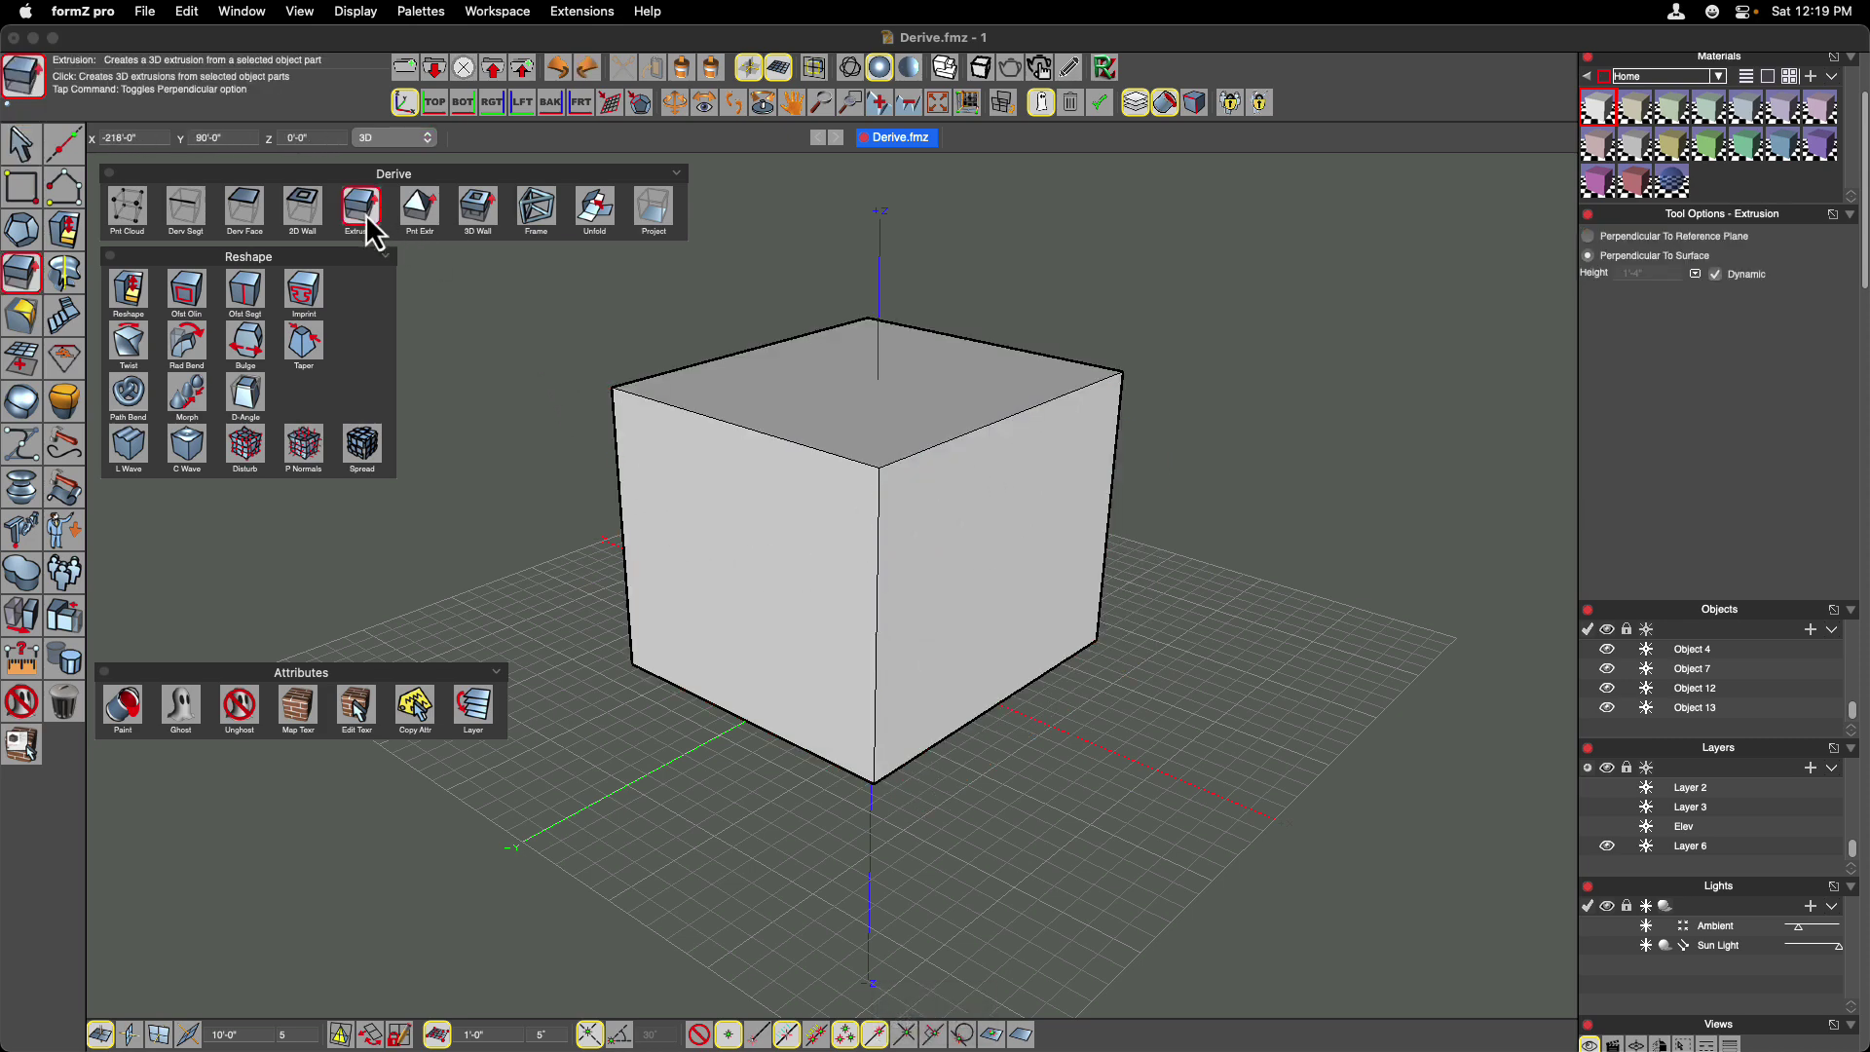
{"action": "left_click", "coordinate": [952, 576]}
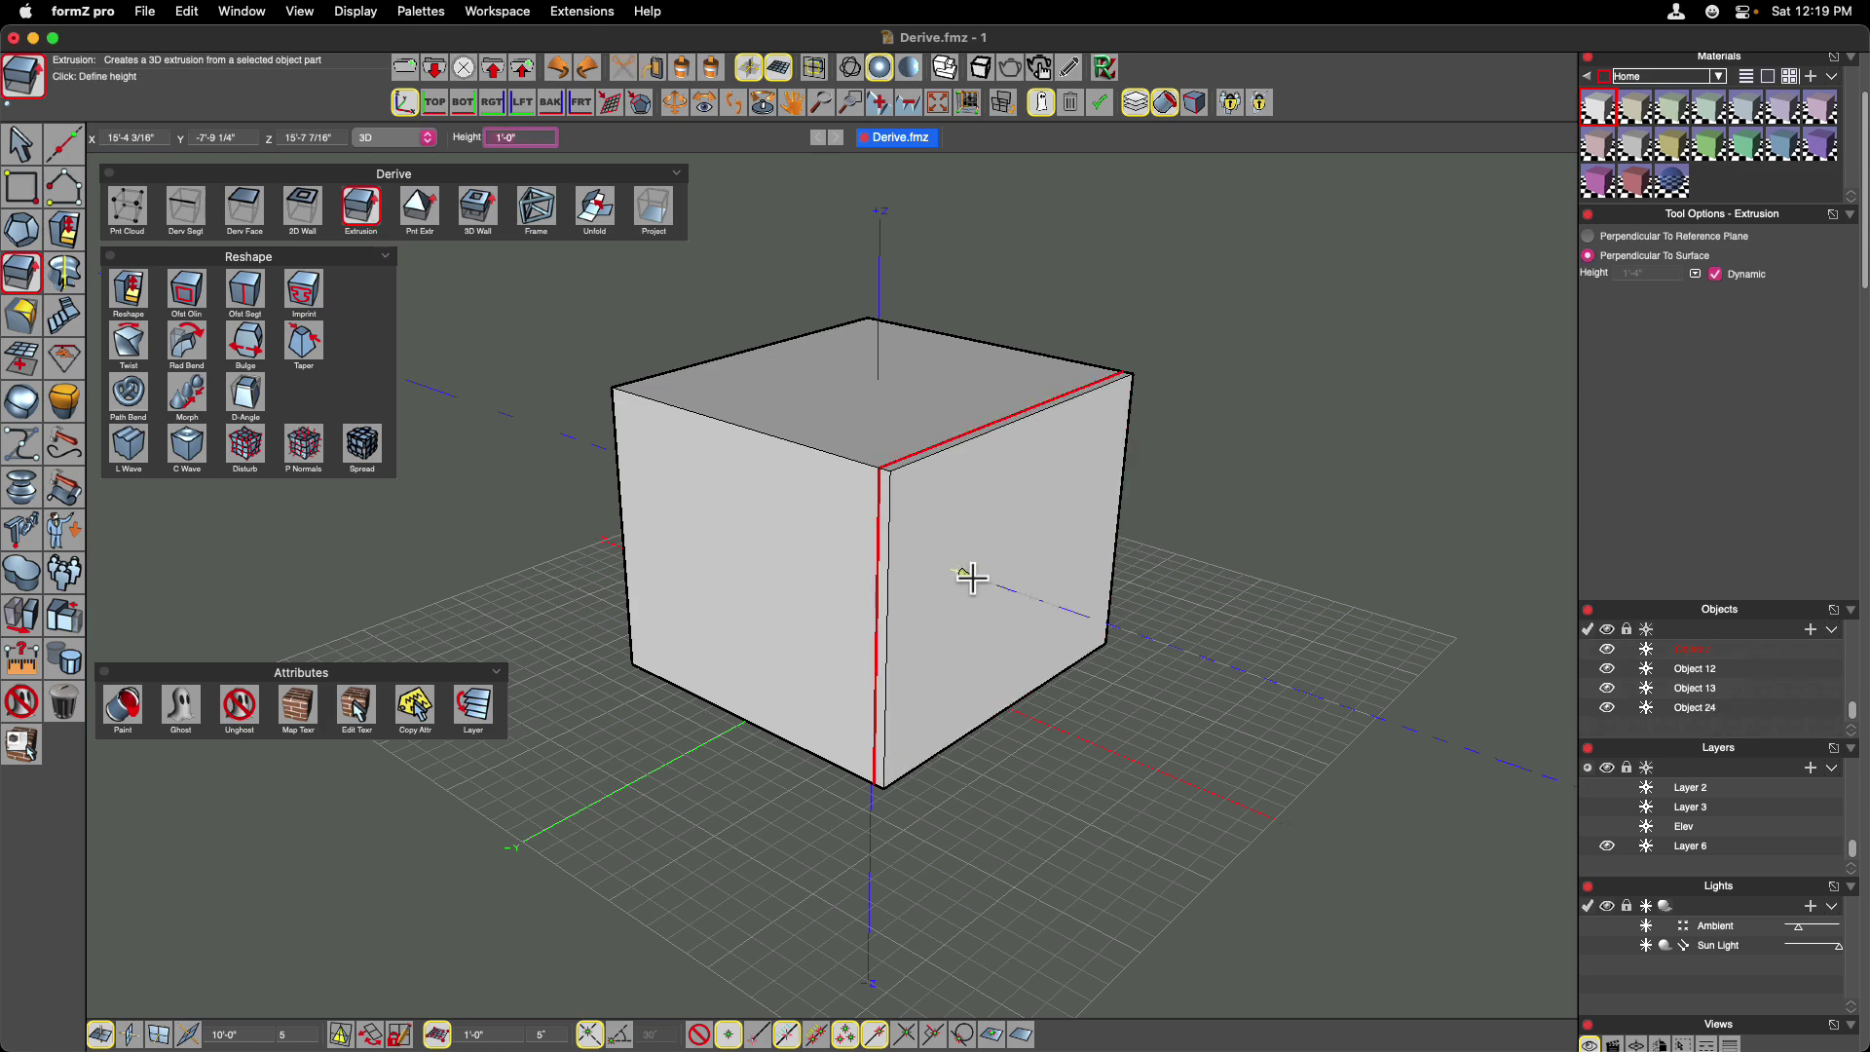
{"action": "left_click", "coordinate": [998, 589]}
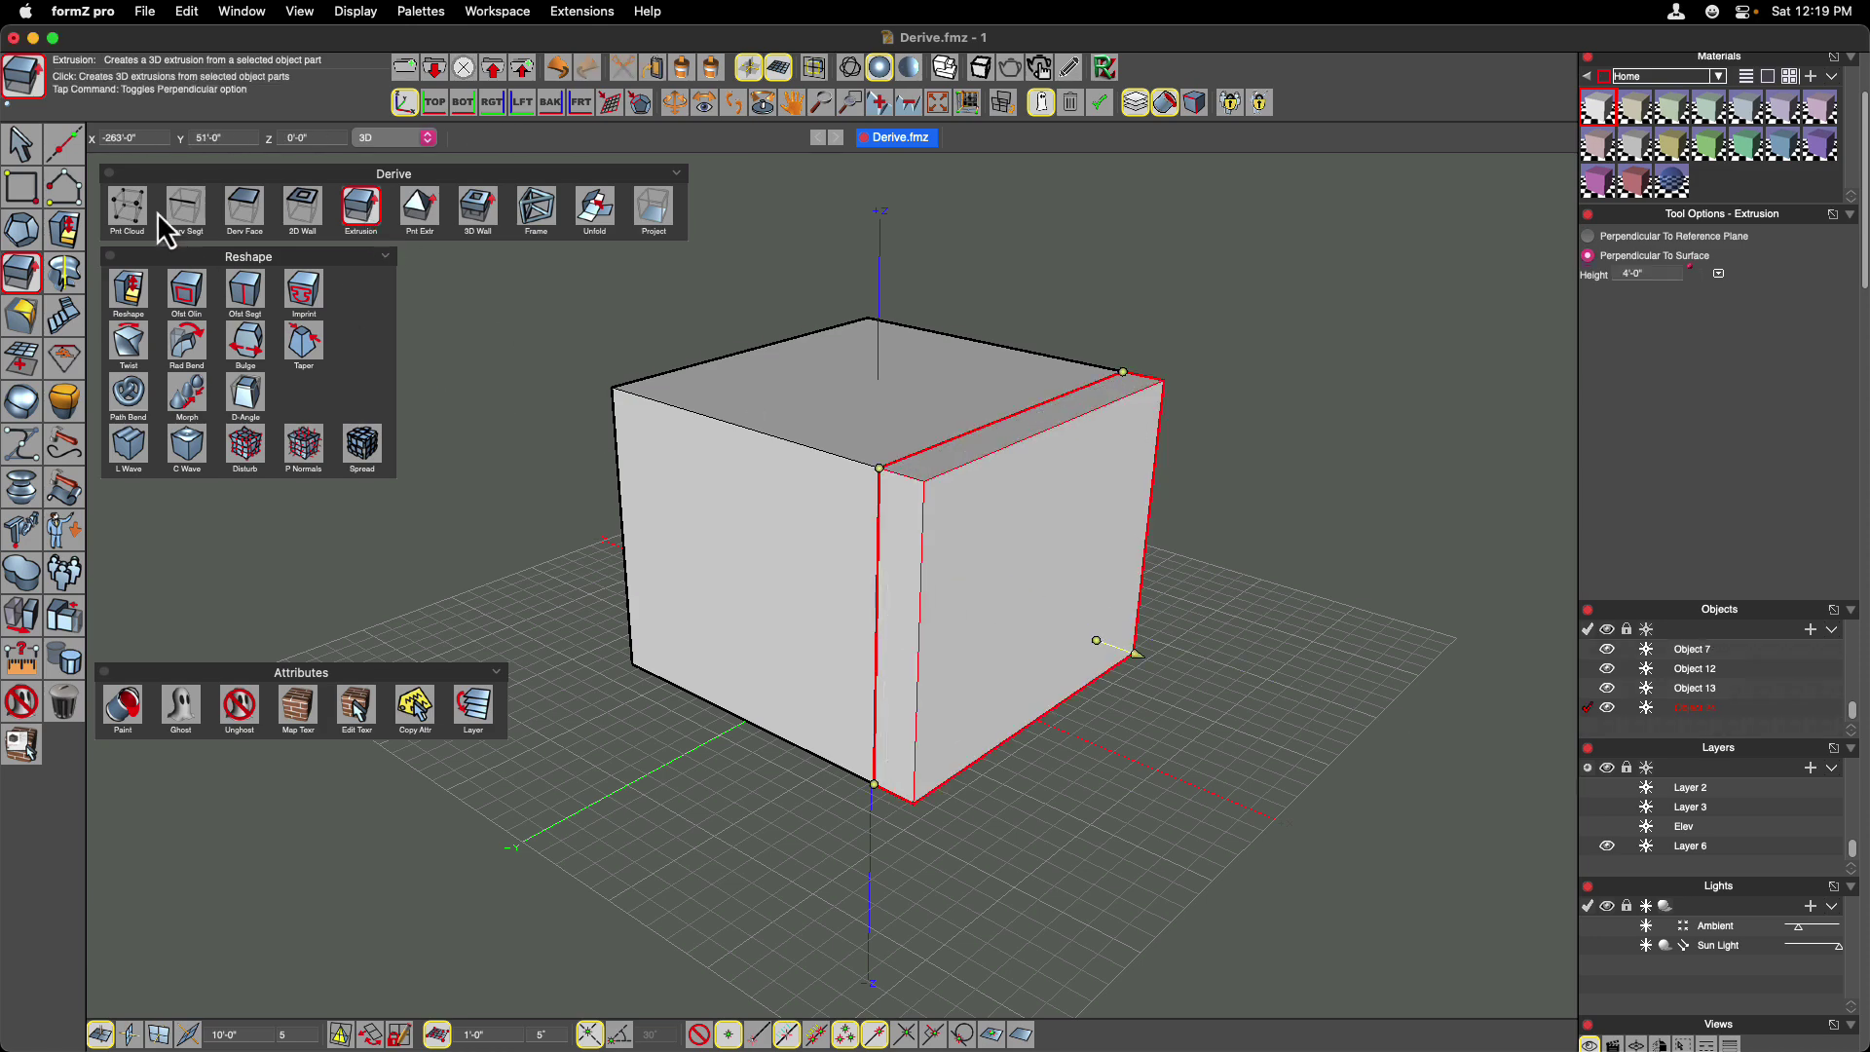
{"action": "left_click", "coordinate": [20, 144]}
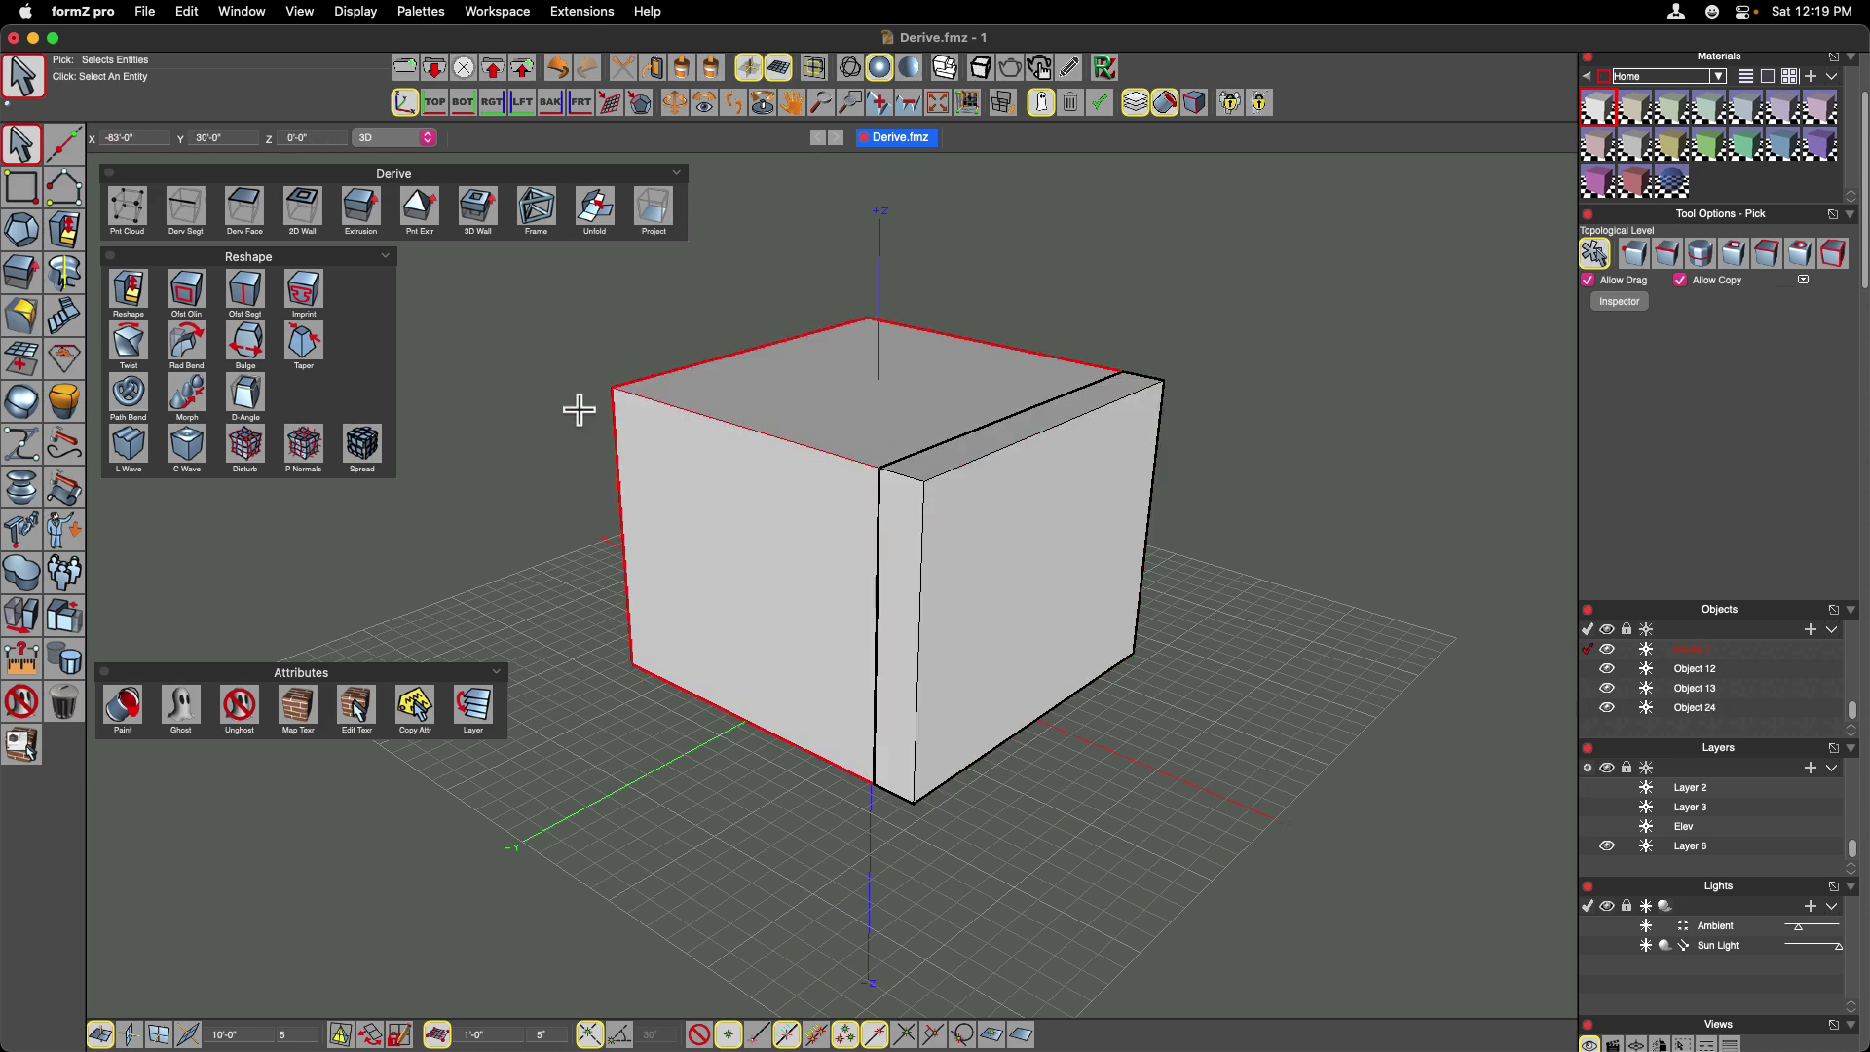
Derive 4'-0" extrusions from the cube's left front face and from the exposed side face of the right-hand block, filling the corner.
{"action": "left_click", "coordinate": [361, 224]}
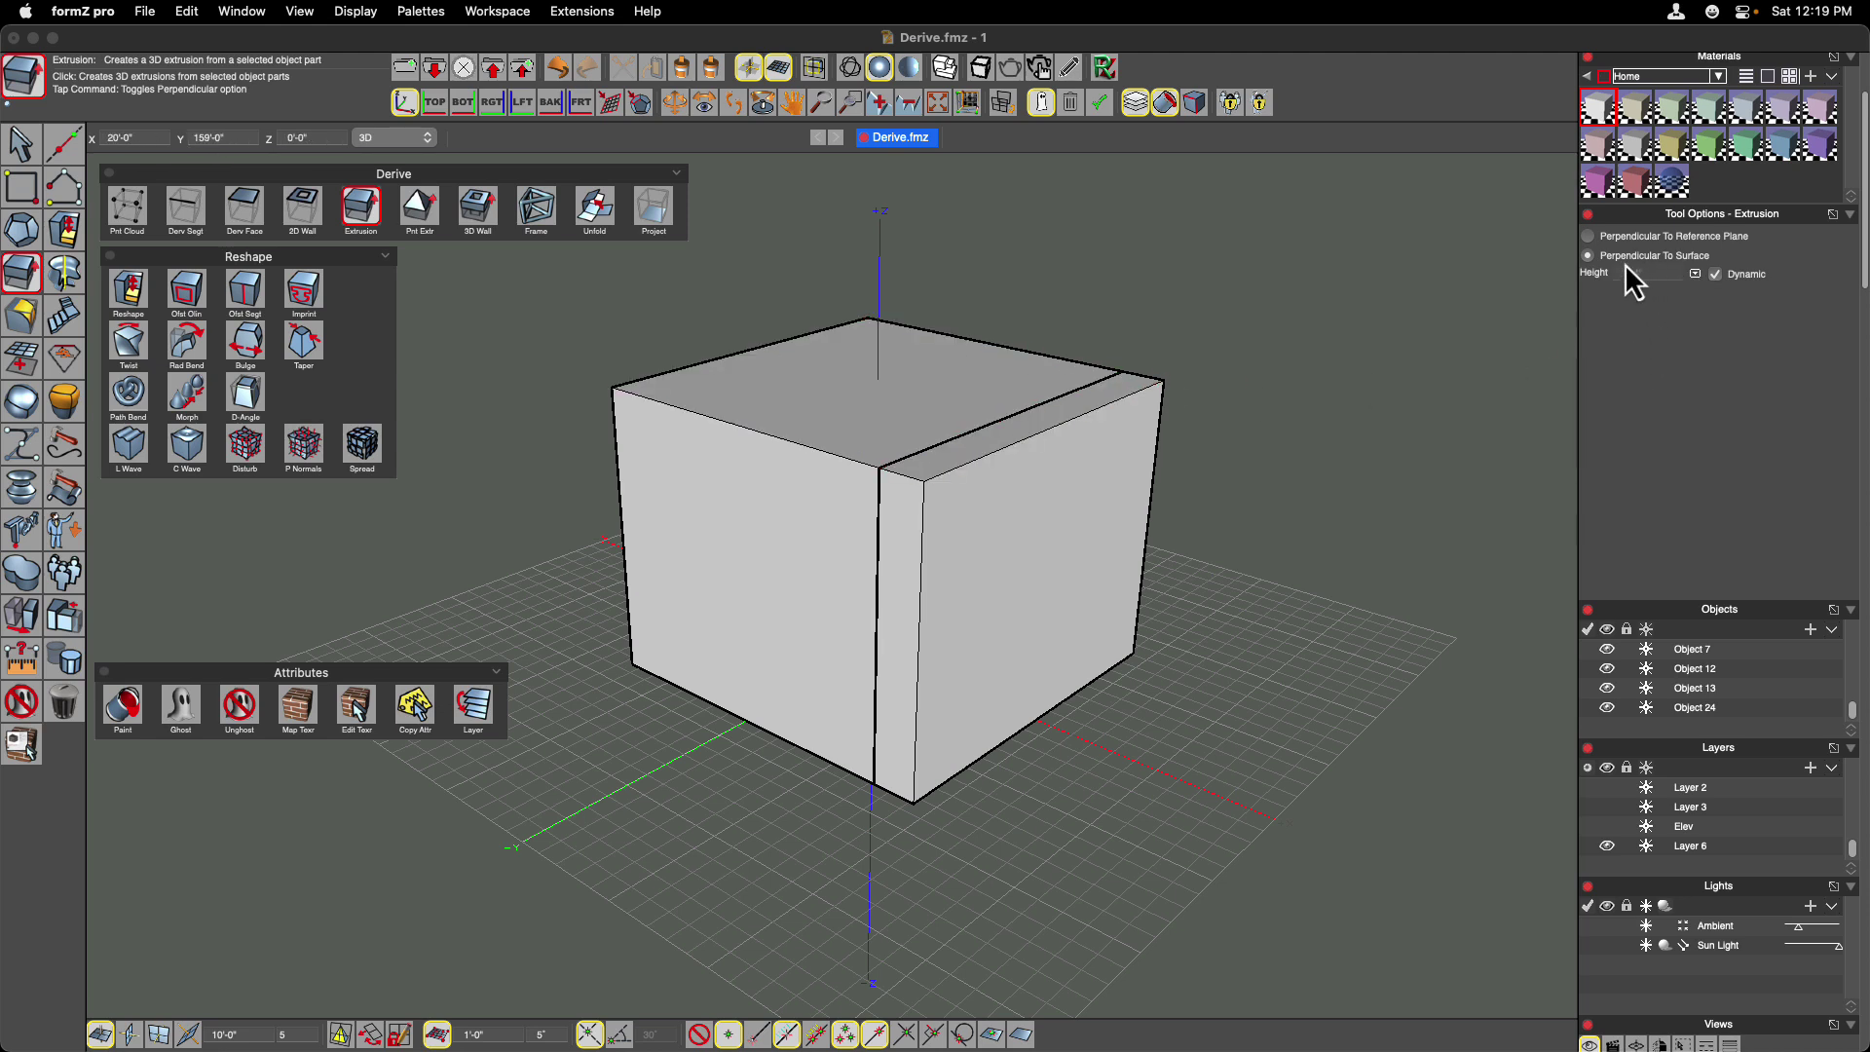
{"action": "left_click", "coordinate": [719, 544]}
{"action": "left_click", "coordinate": [700, 566]}
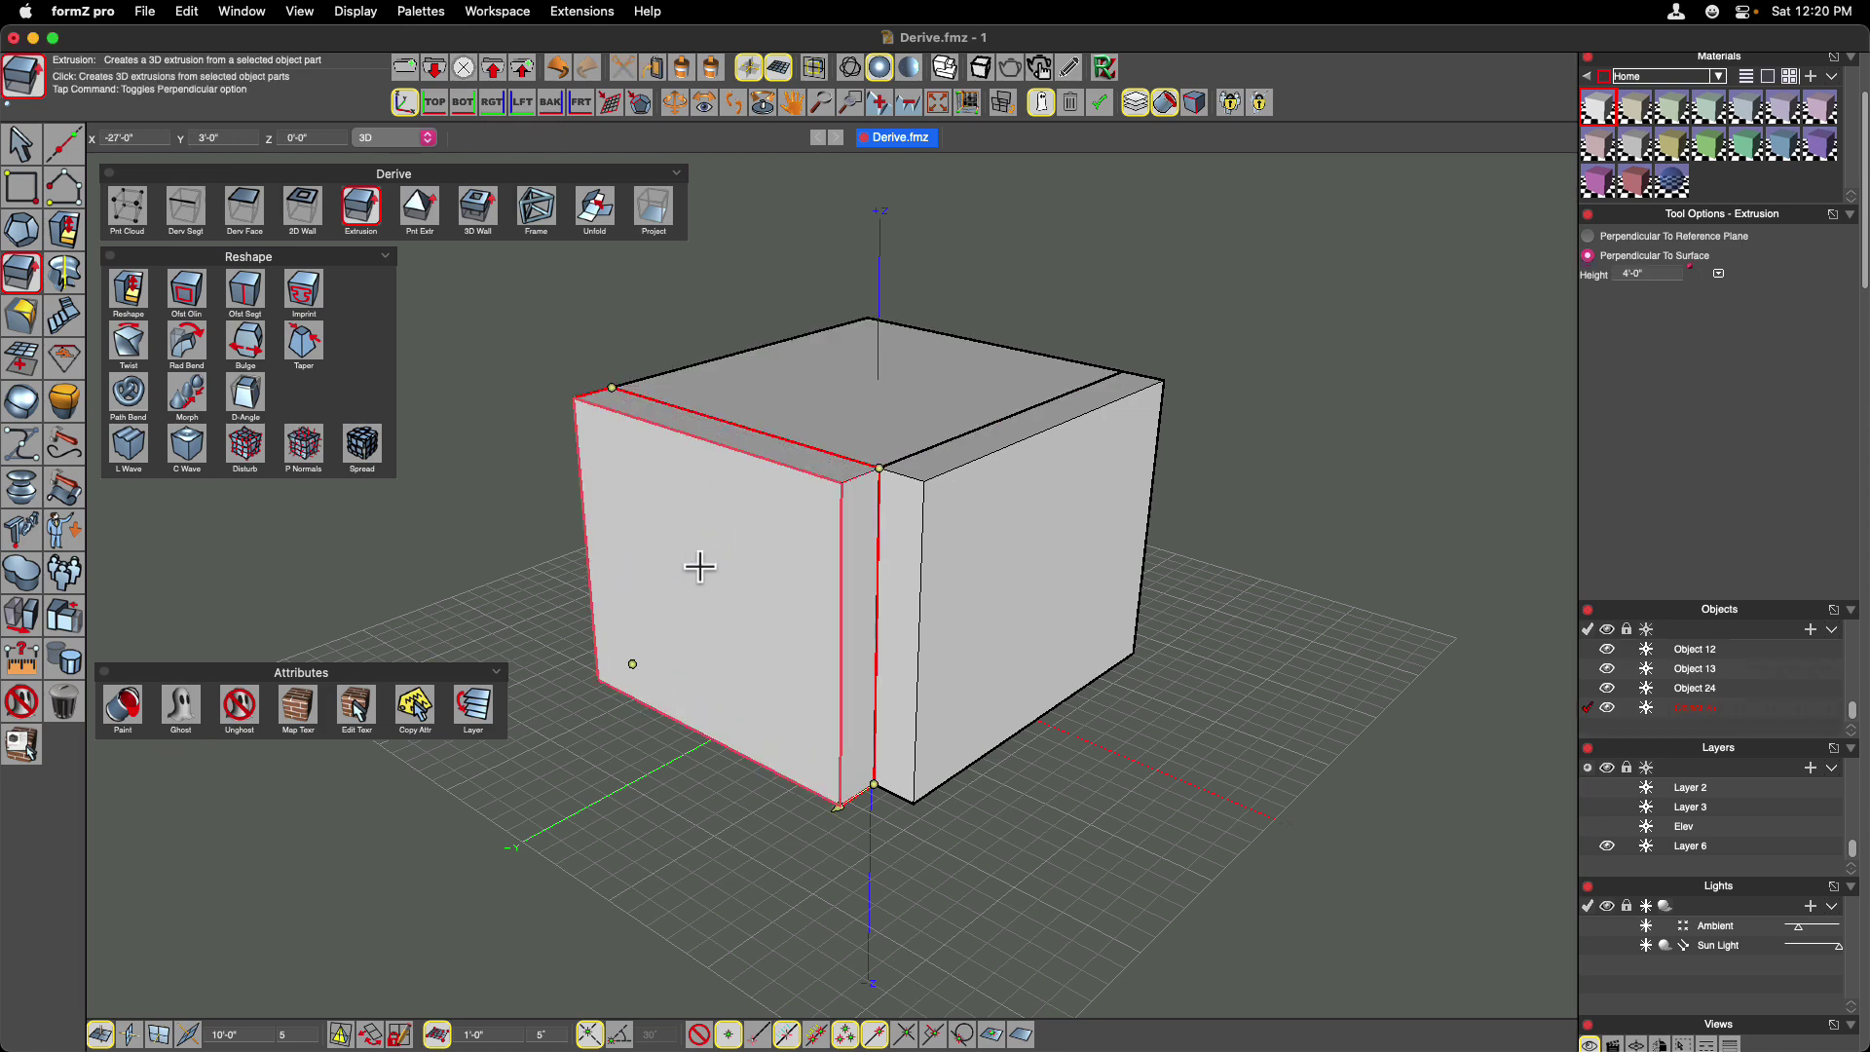
{"action": "left_click", "coordinate": [862, 594]}
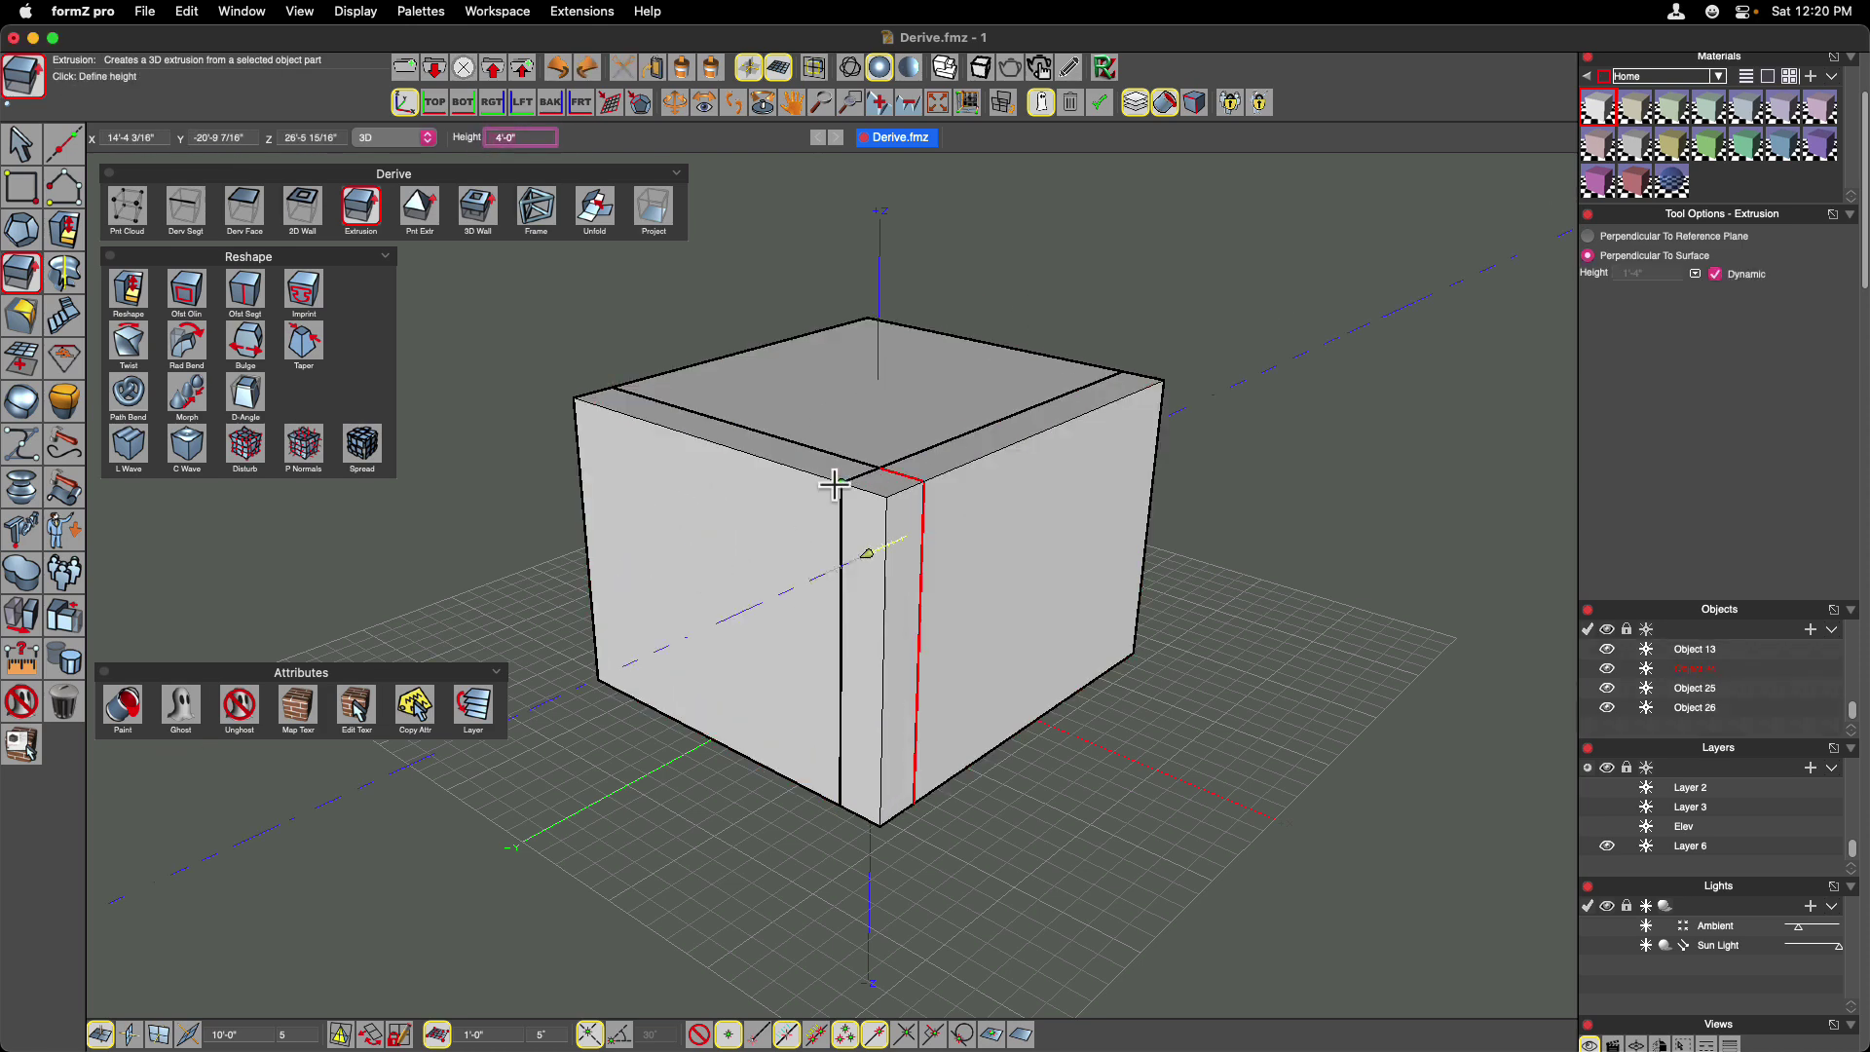
{"action": "left_click", "coordinate": [828, 497]}
Select the left, right and corner extrusions in turn to check whether they are separate objects.
{"action": "left_click", "coordinate": [20, 148]}
{"action": "left_click", "coordinate": [798, 440]}
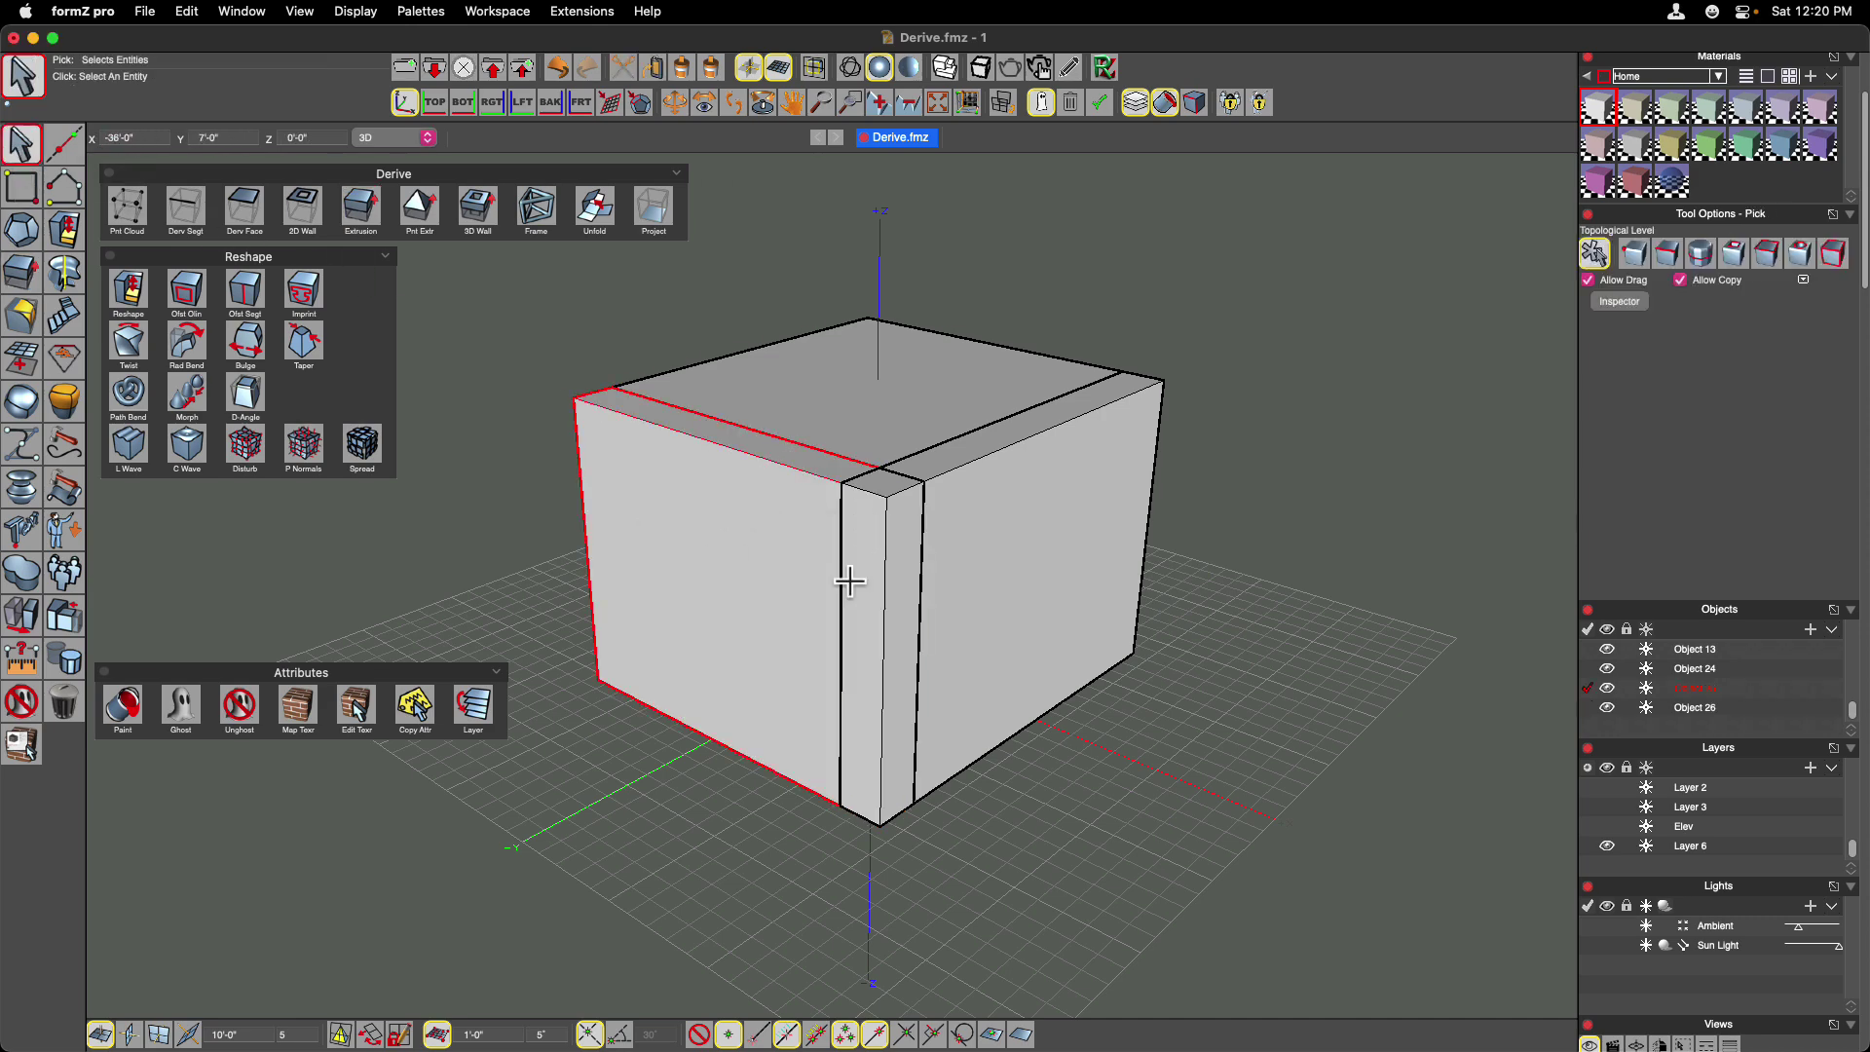
{"action": "left_click", "coordinate": [1014, 598]}
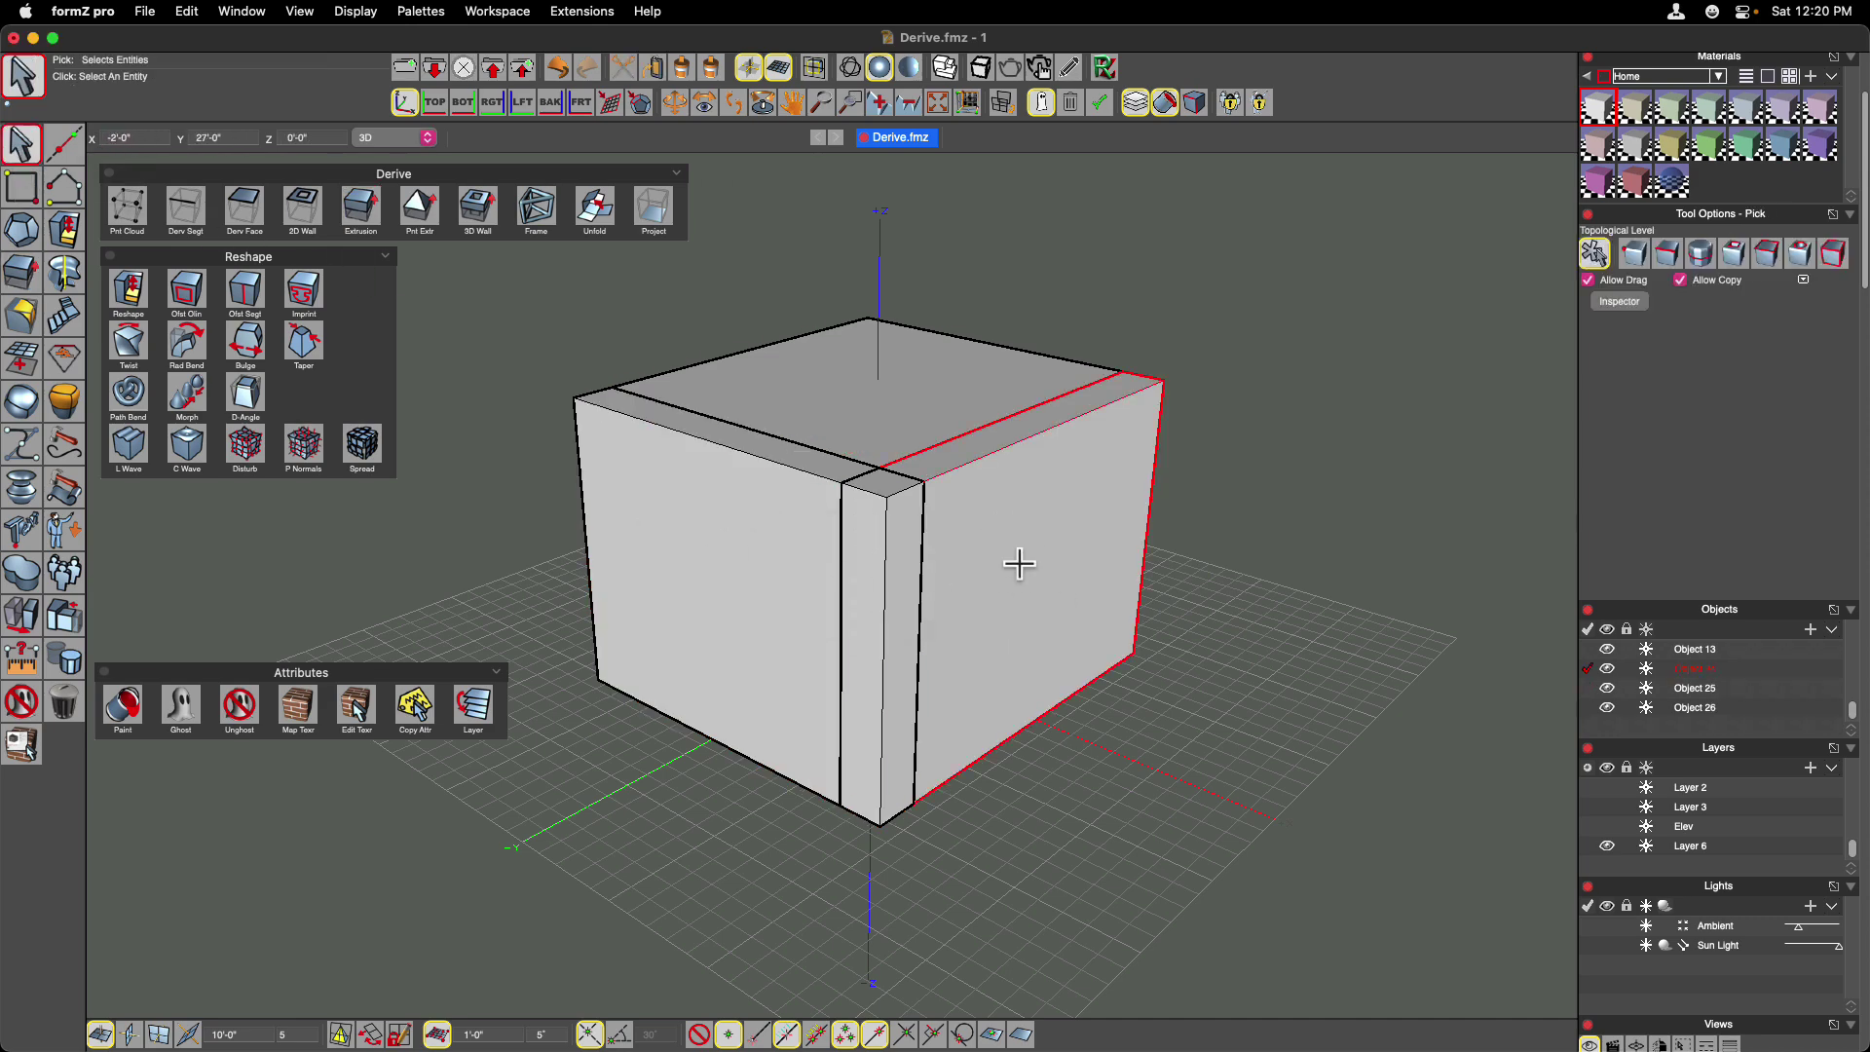
{"action": "left_click", "coordinate": [882, 579]}
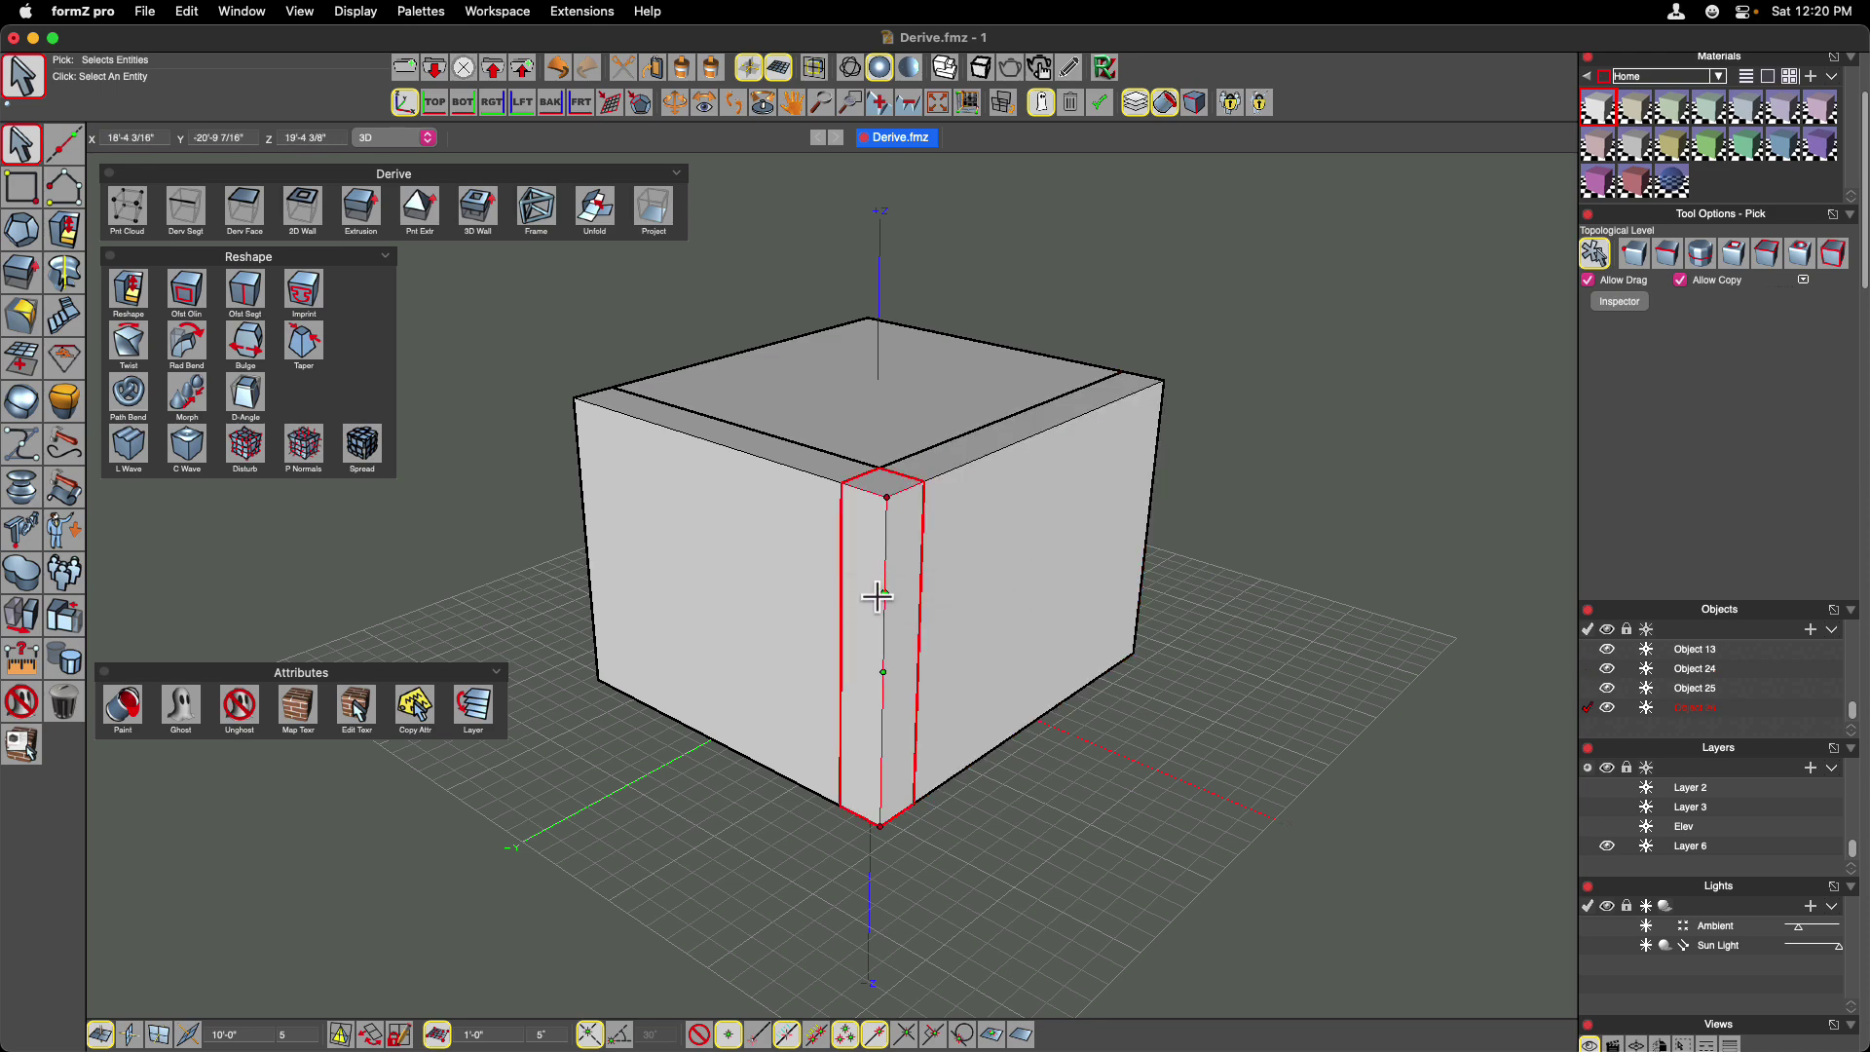
Undo the three derived extrusions to return to the original cube.
{"action": "key", "text": "super+z"}
{"action": "key", "text": "super+z"}
{"action": "key", "text": "super+z"}
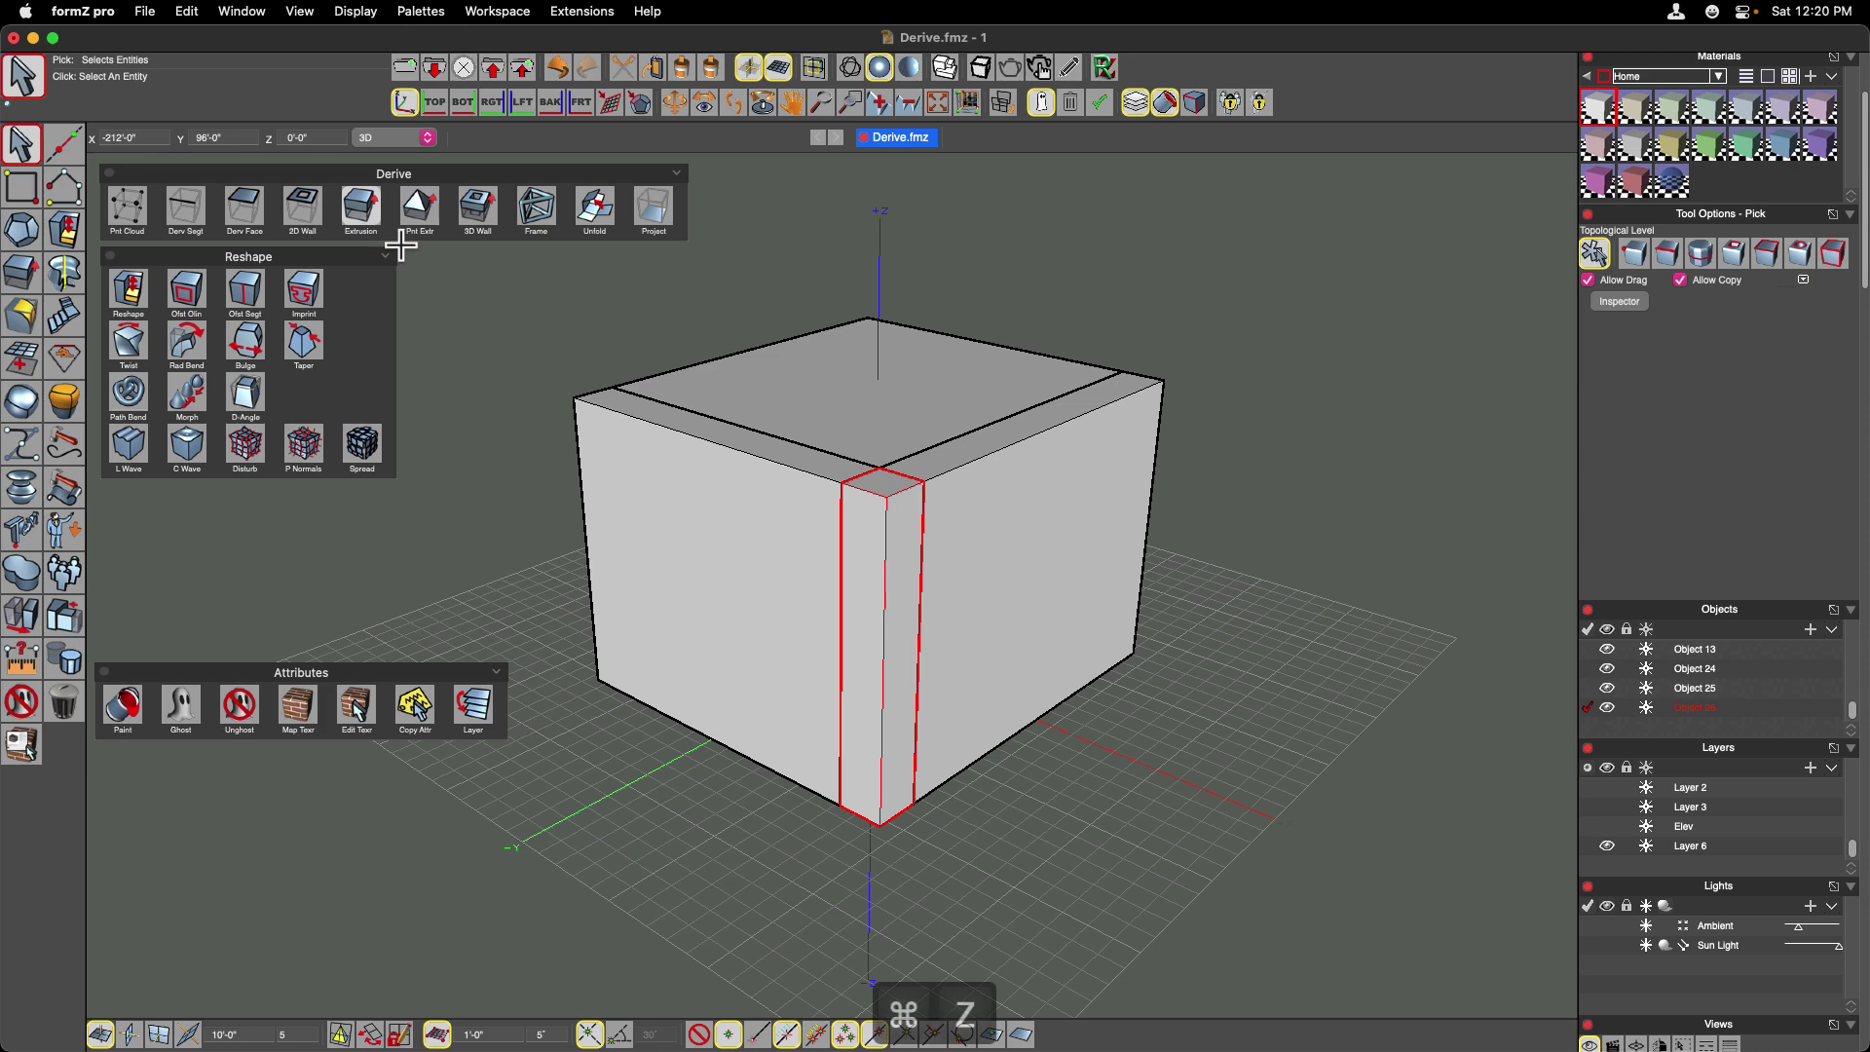
{"action": "left_click", "coordinate": [584, 382]}
Derive an inward extrusion of -5'-0" from the cube's right side face, select the cube to check the overlap, and undo it.
{"action": "left_click", "coordinate": [362, 210]}
{"action": "left_click", "coordinate": [1012, 563]}
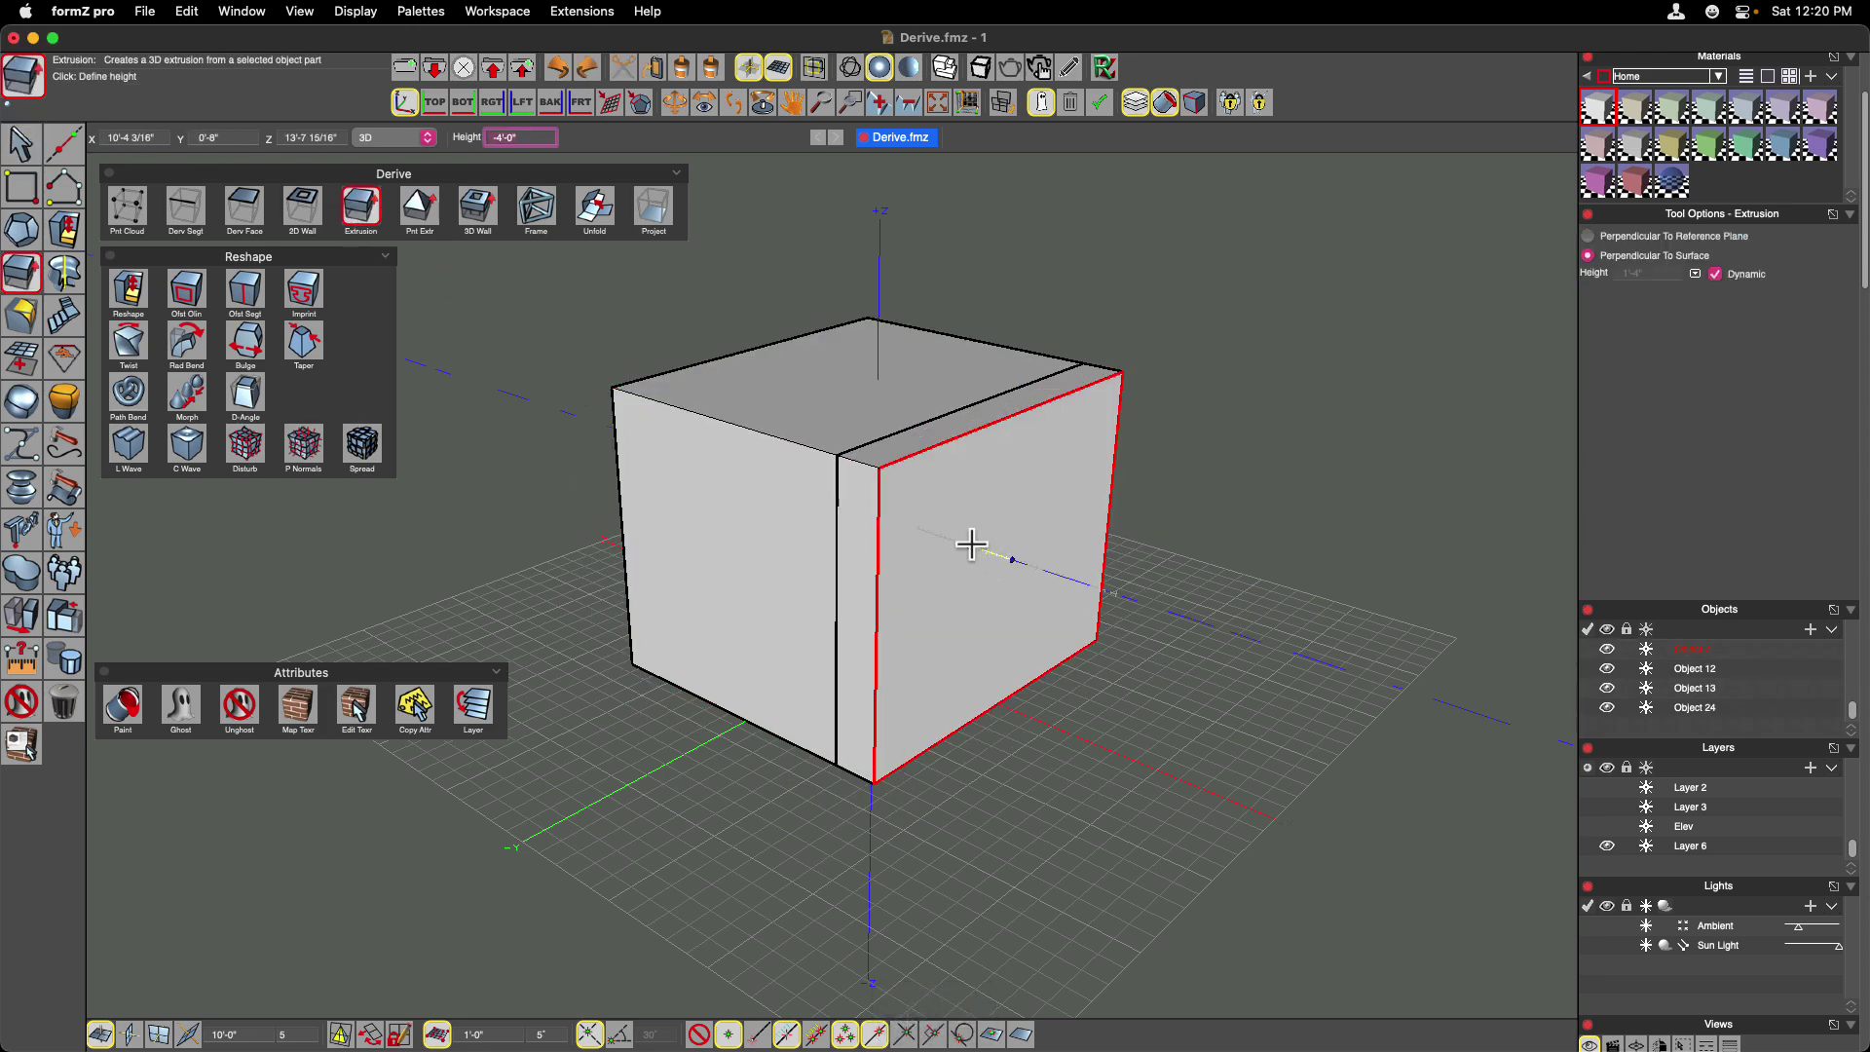
{"action": "left_click", "coordinate": [960, 543]}
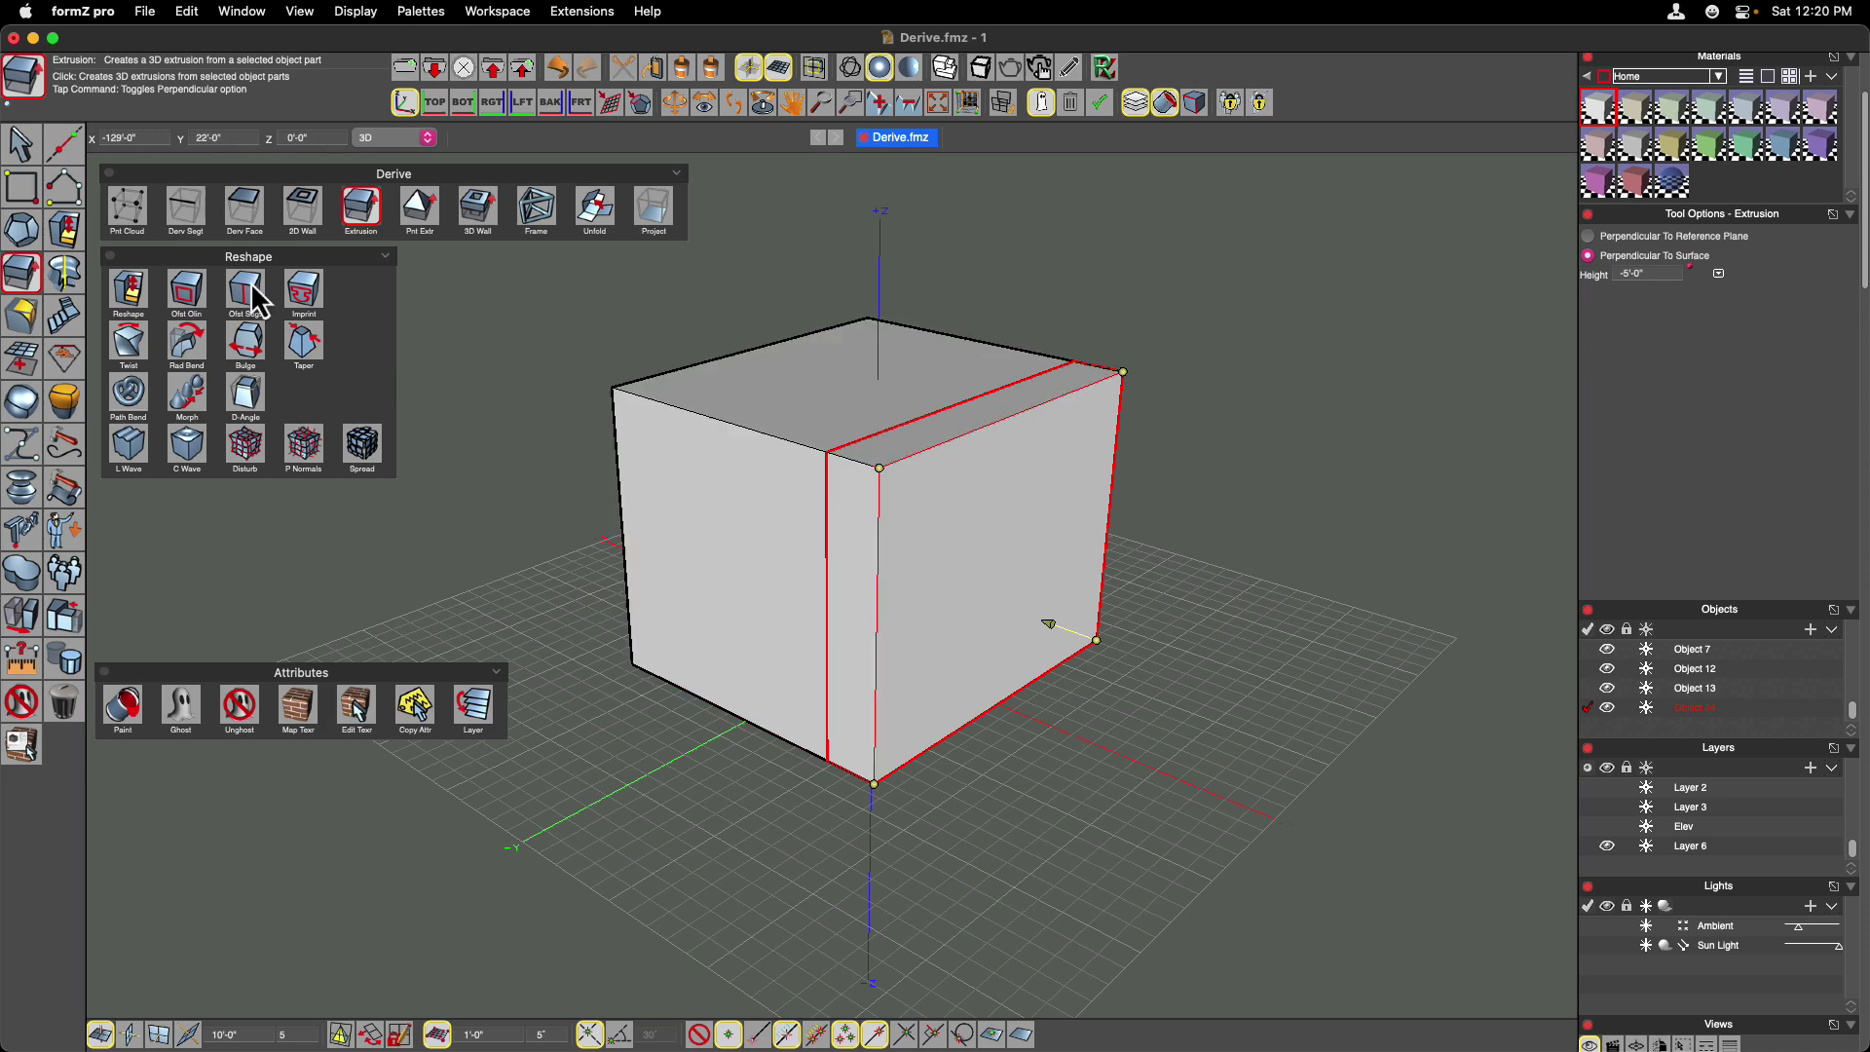
{"action": "left_click", "coordinate": [20, 144]}
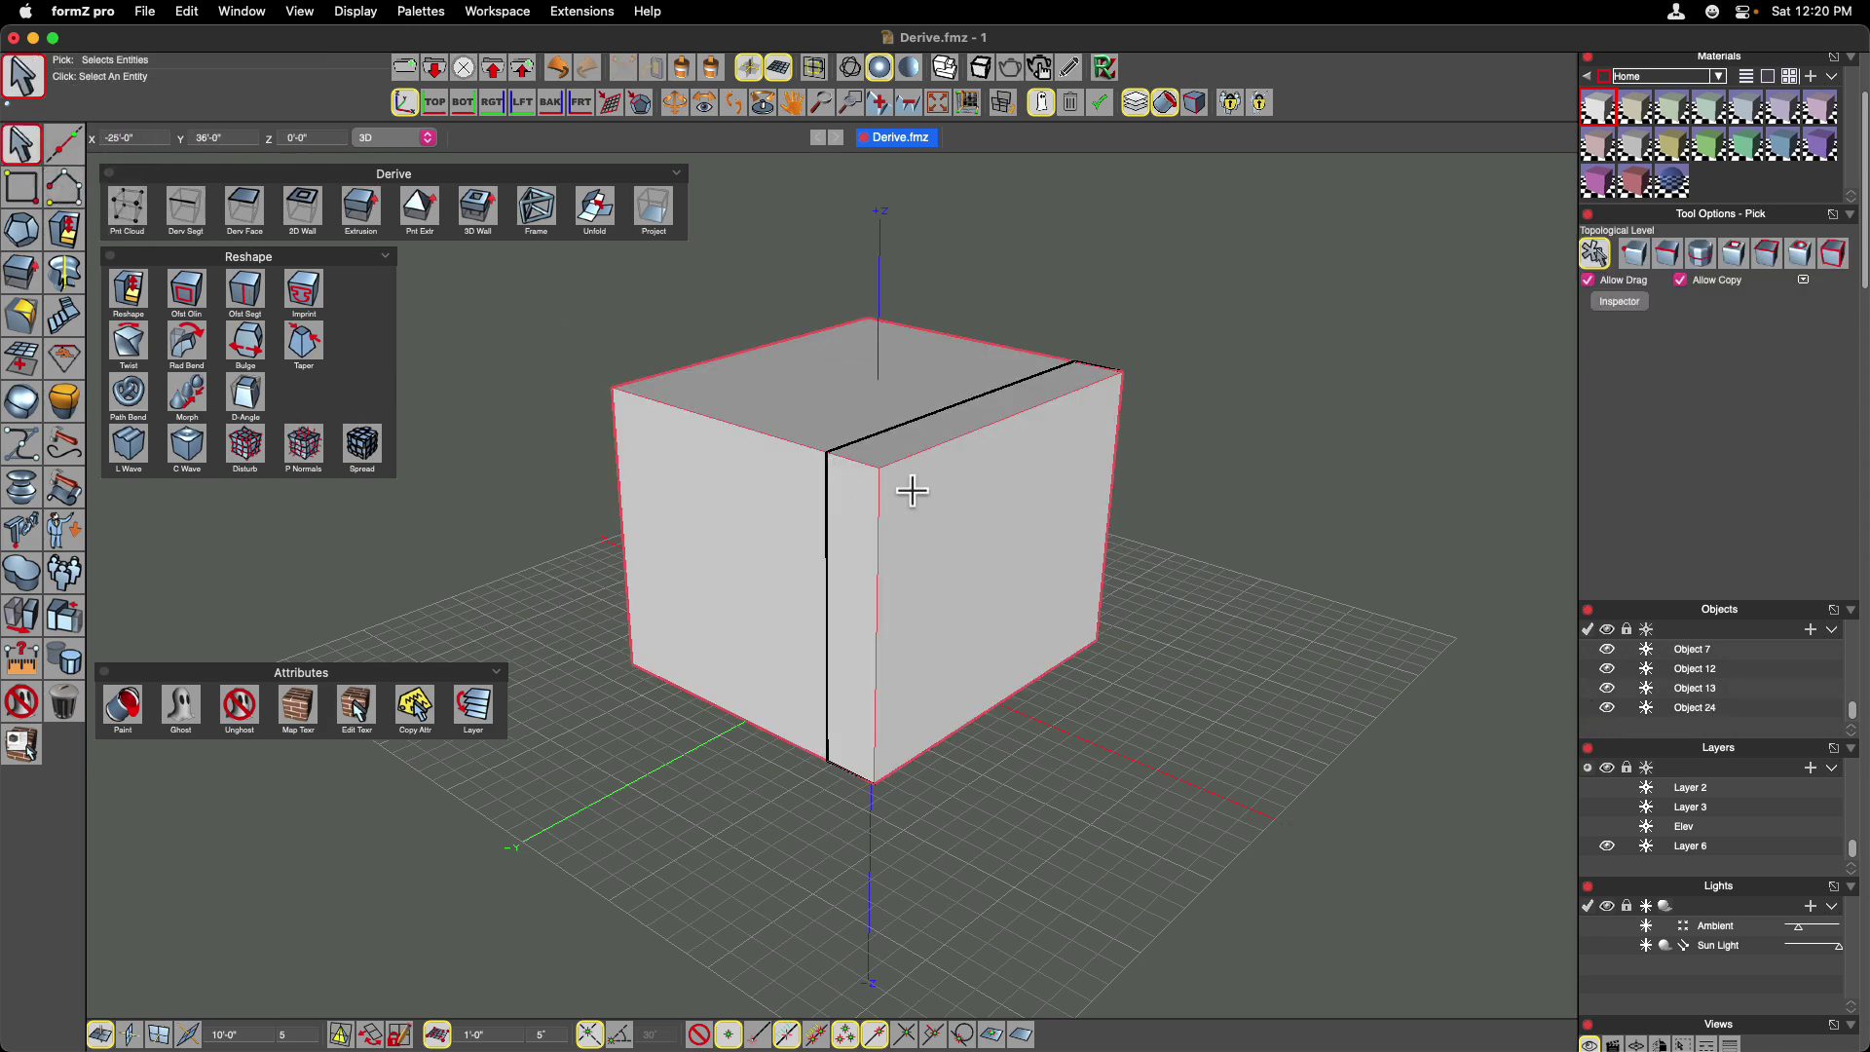
{"action": "left_click", "coordinate": [881, 440]}
{"action": "key", "text": "super+z"}
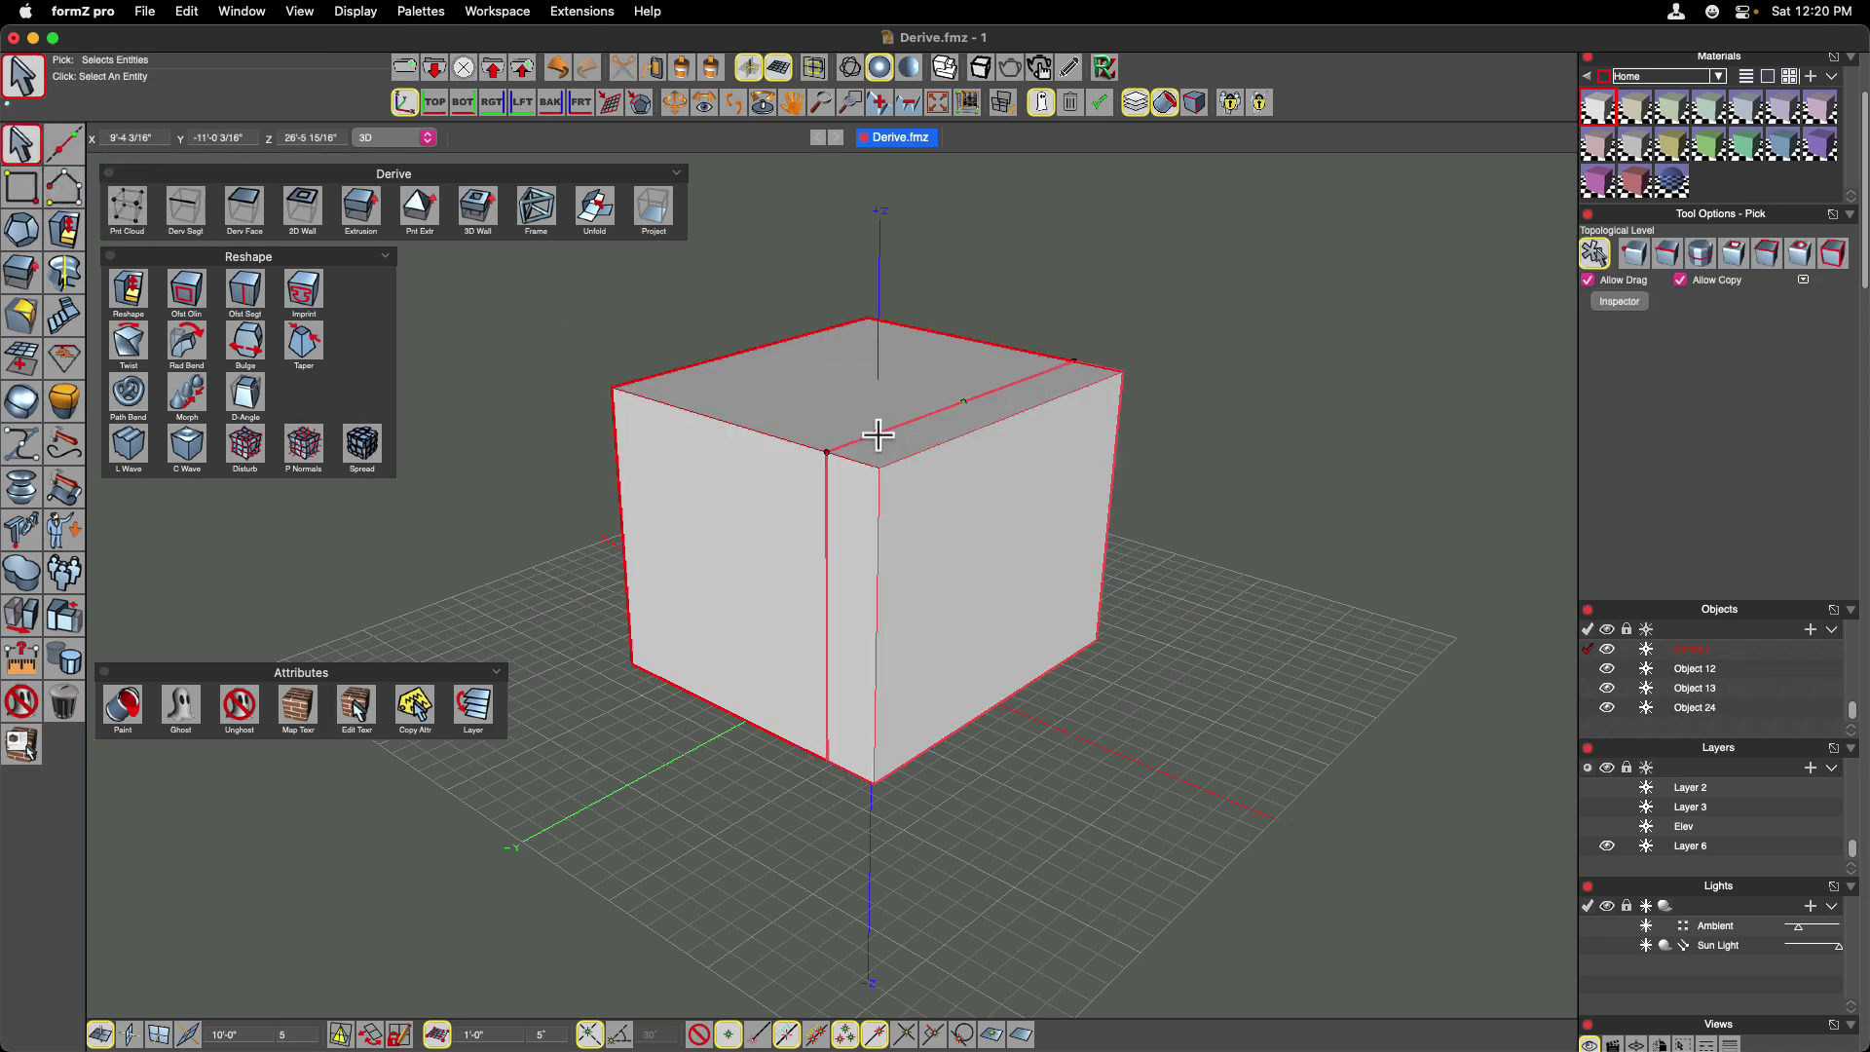
Set picking to face level, switch to wireframe display, and select all the faces of the cube together.
{"action": "left_click", "coordinate": [419, 216]}
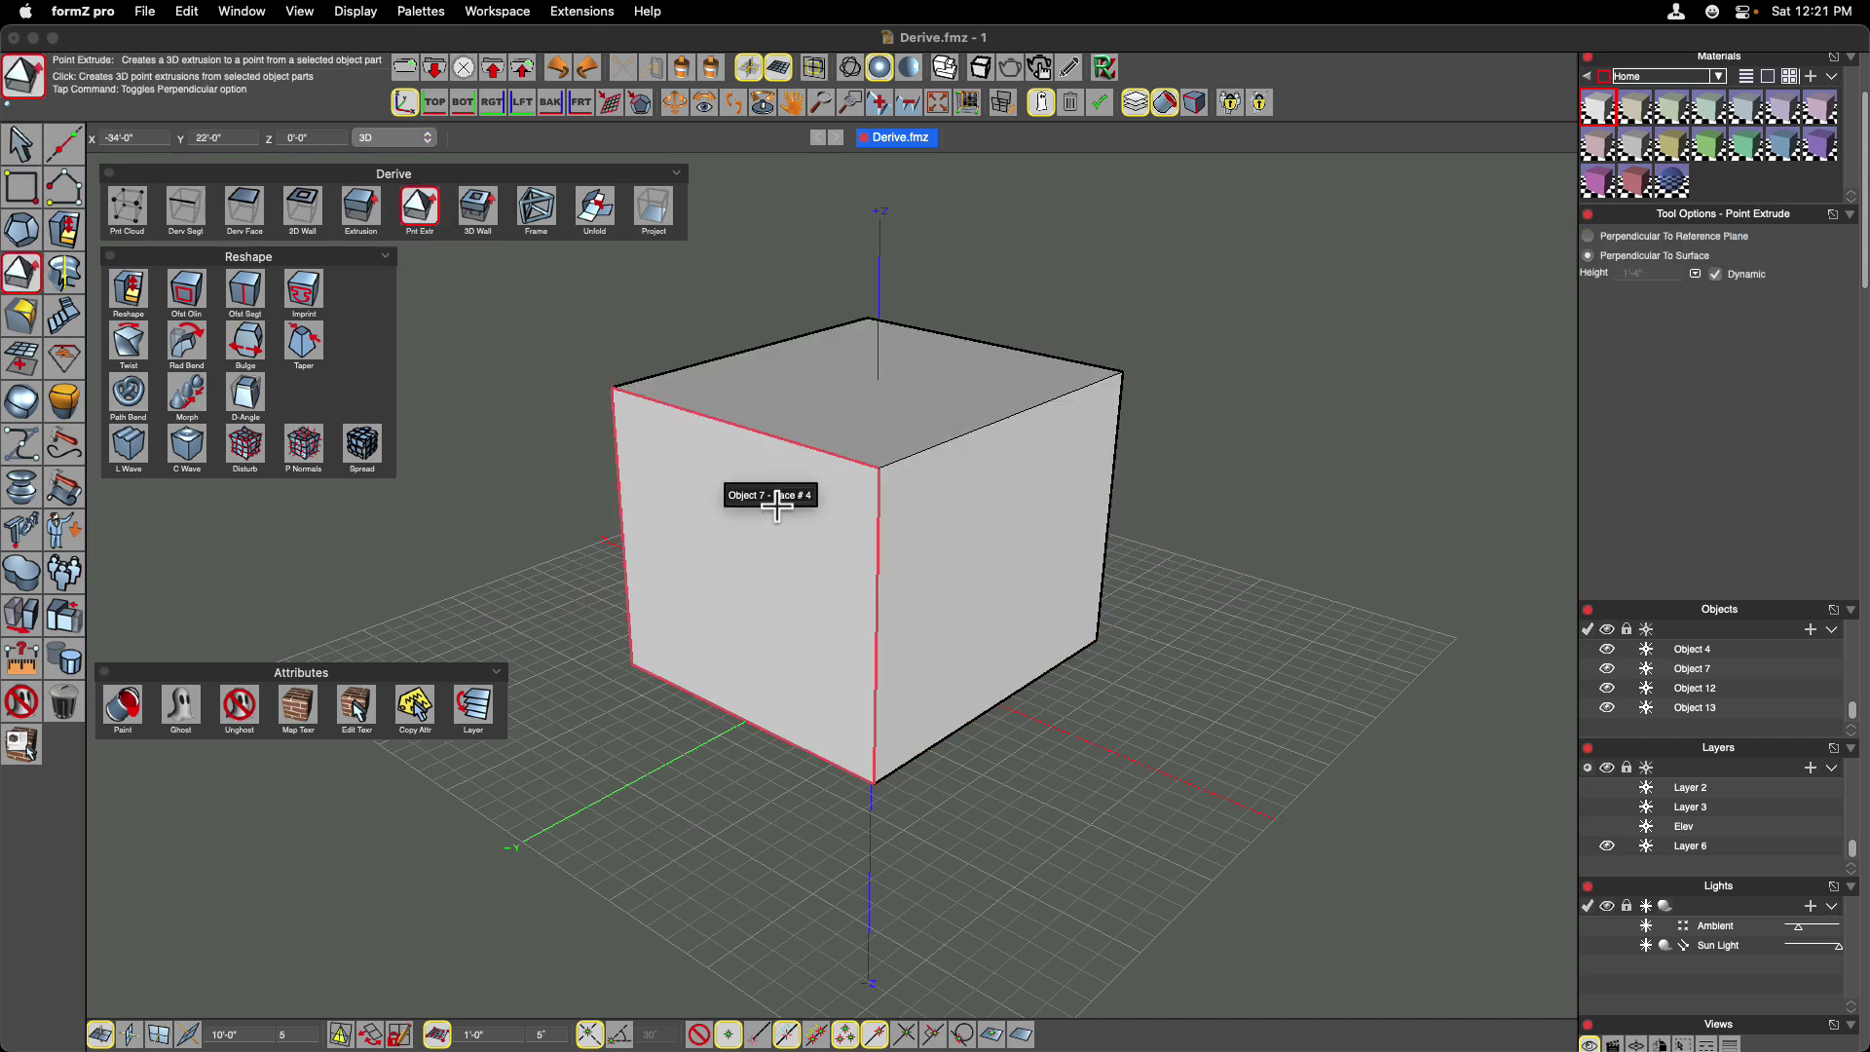
{"action": "left_click", "coordinate": [21, 146]}
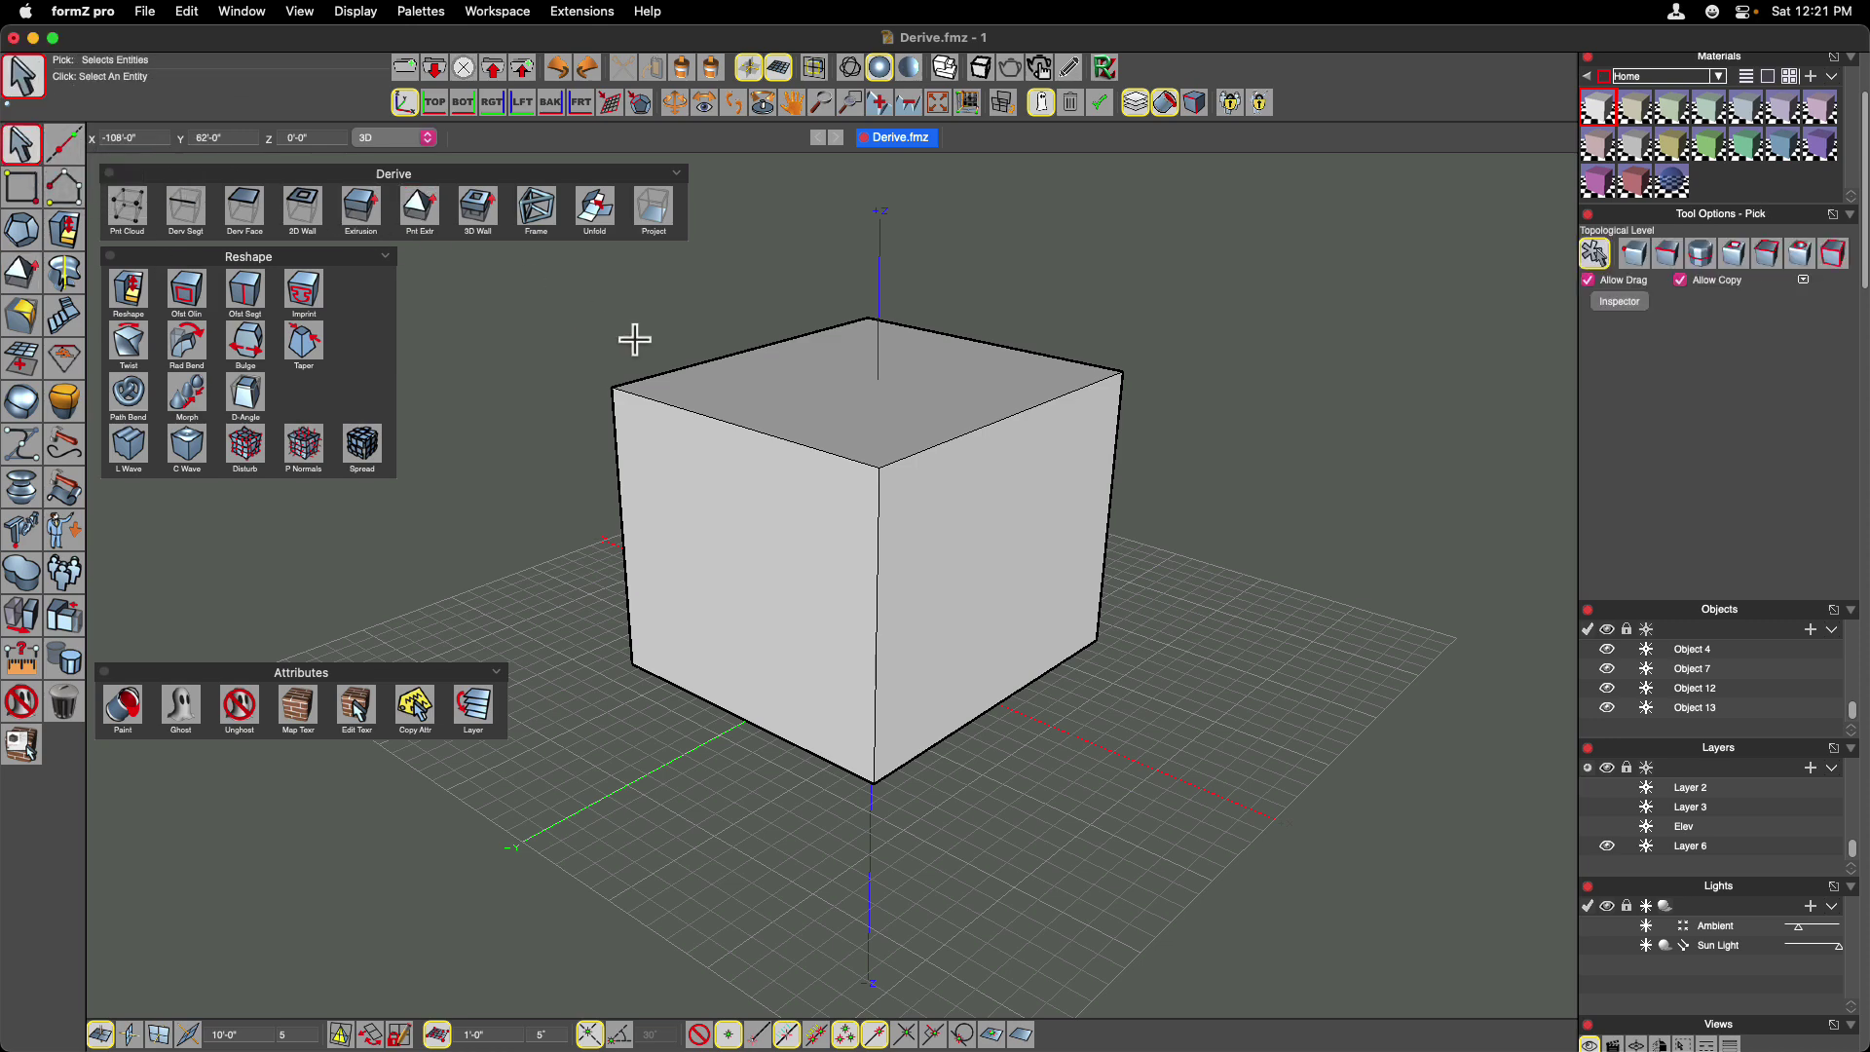
{"action": "left_click", "coordinate": [1774, 261]}
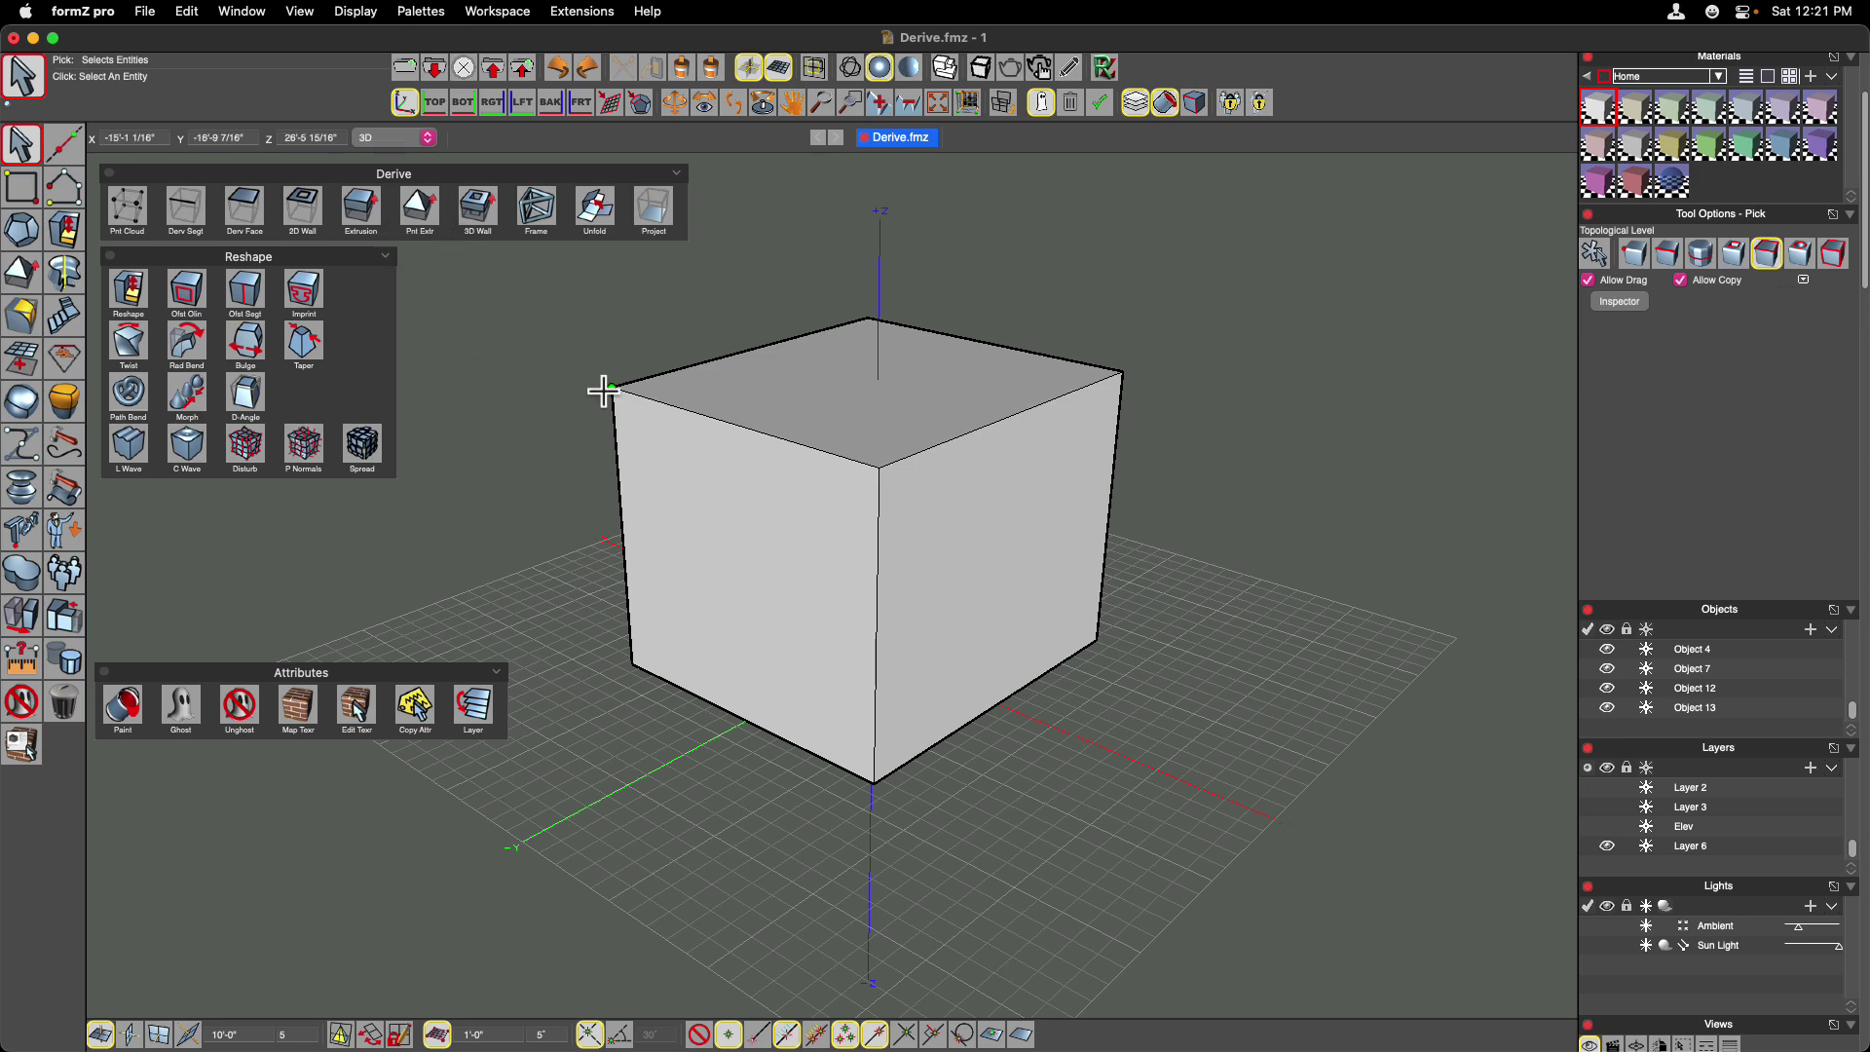
{"action": "left_click", "coordinate": [845, 70]}
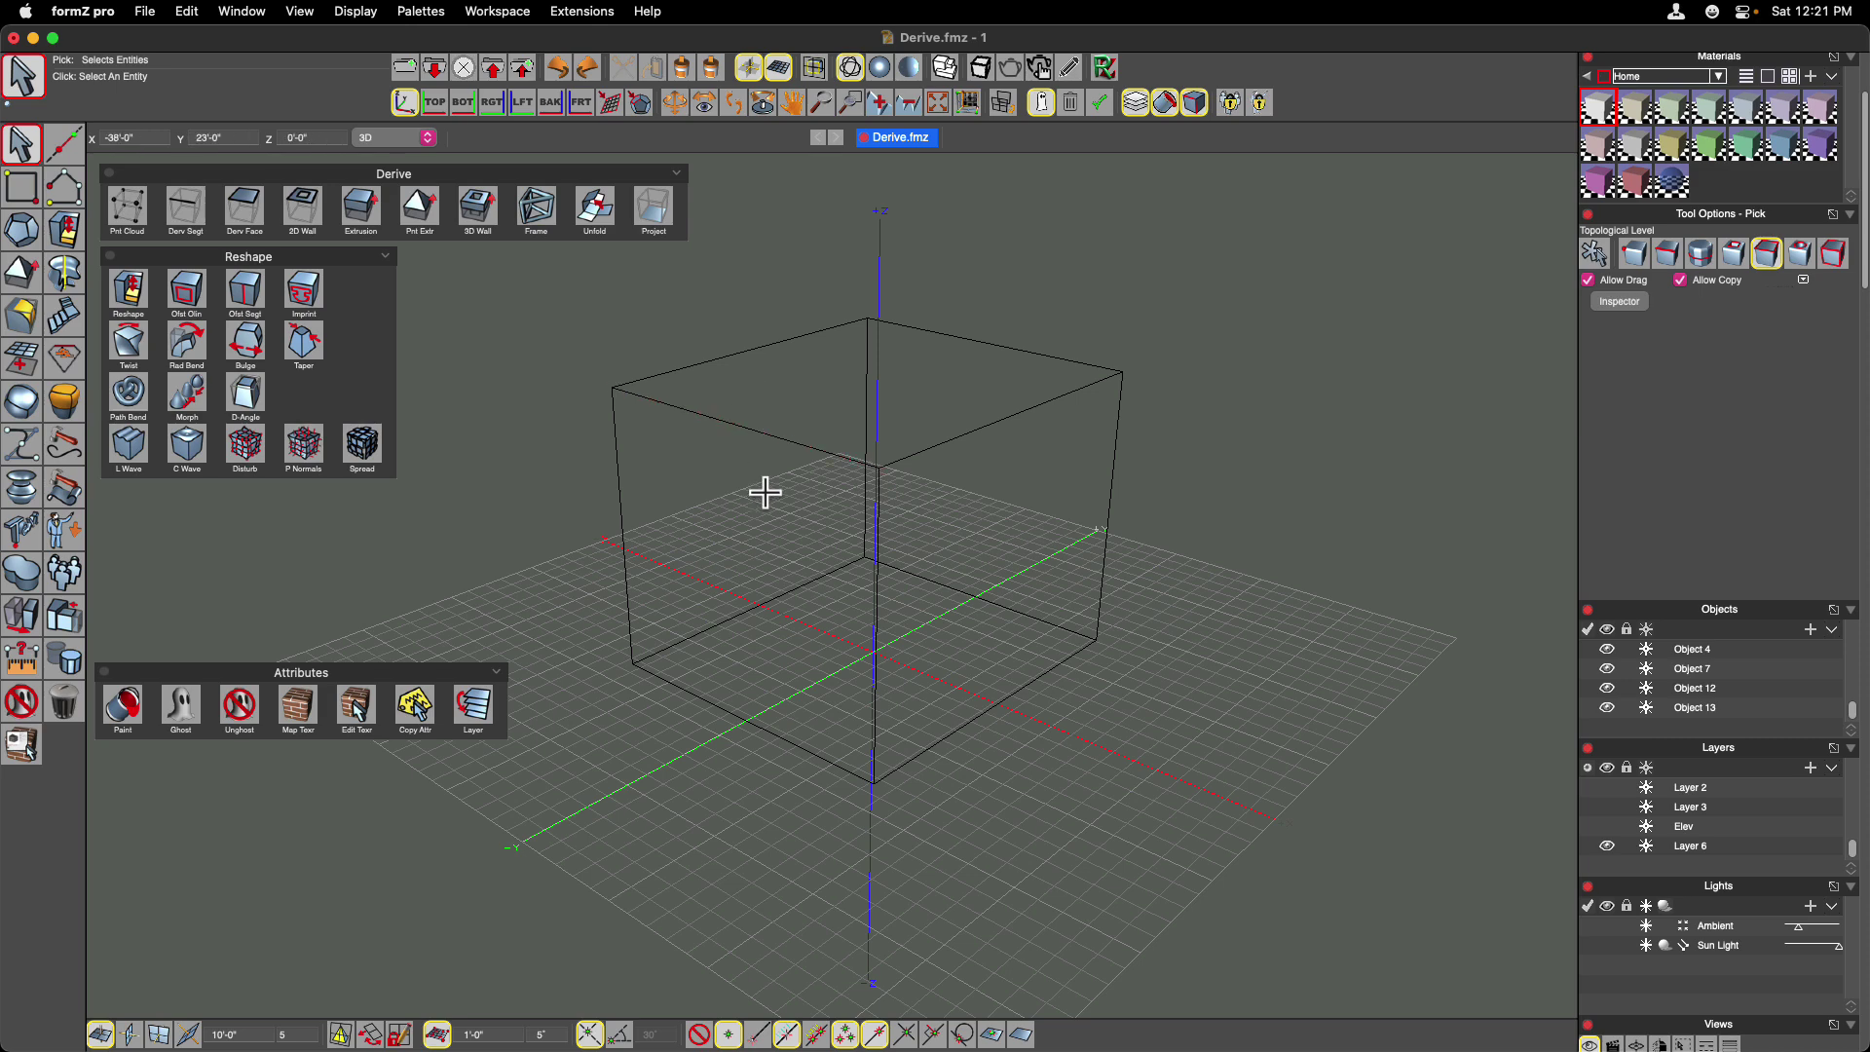
{"action": "left_click_drag", "start_coordinate": [1279, 252], "coordinate": [559, 763]}
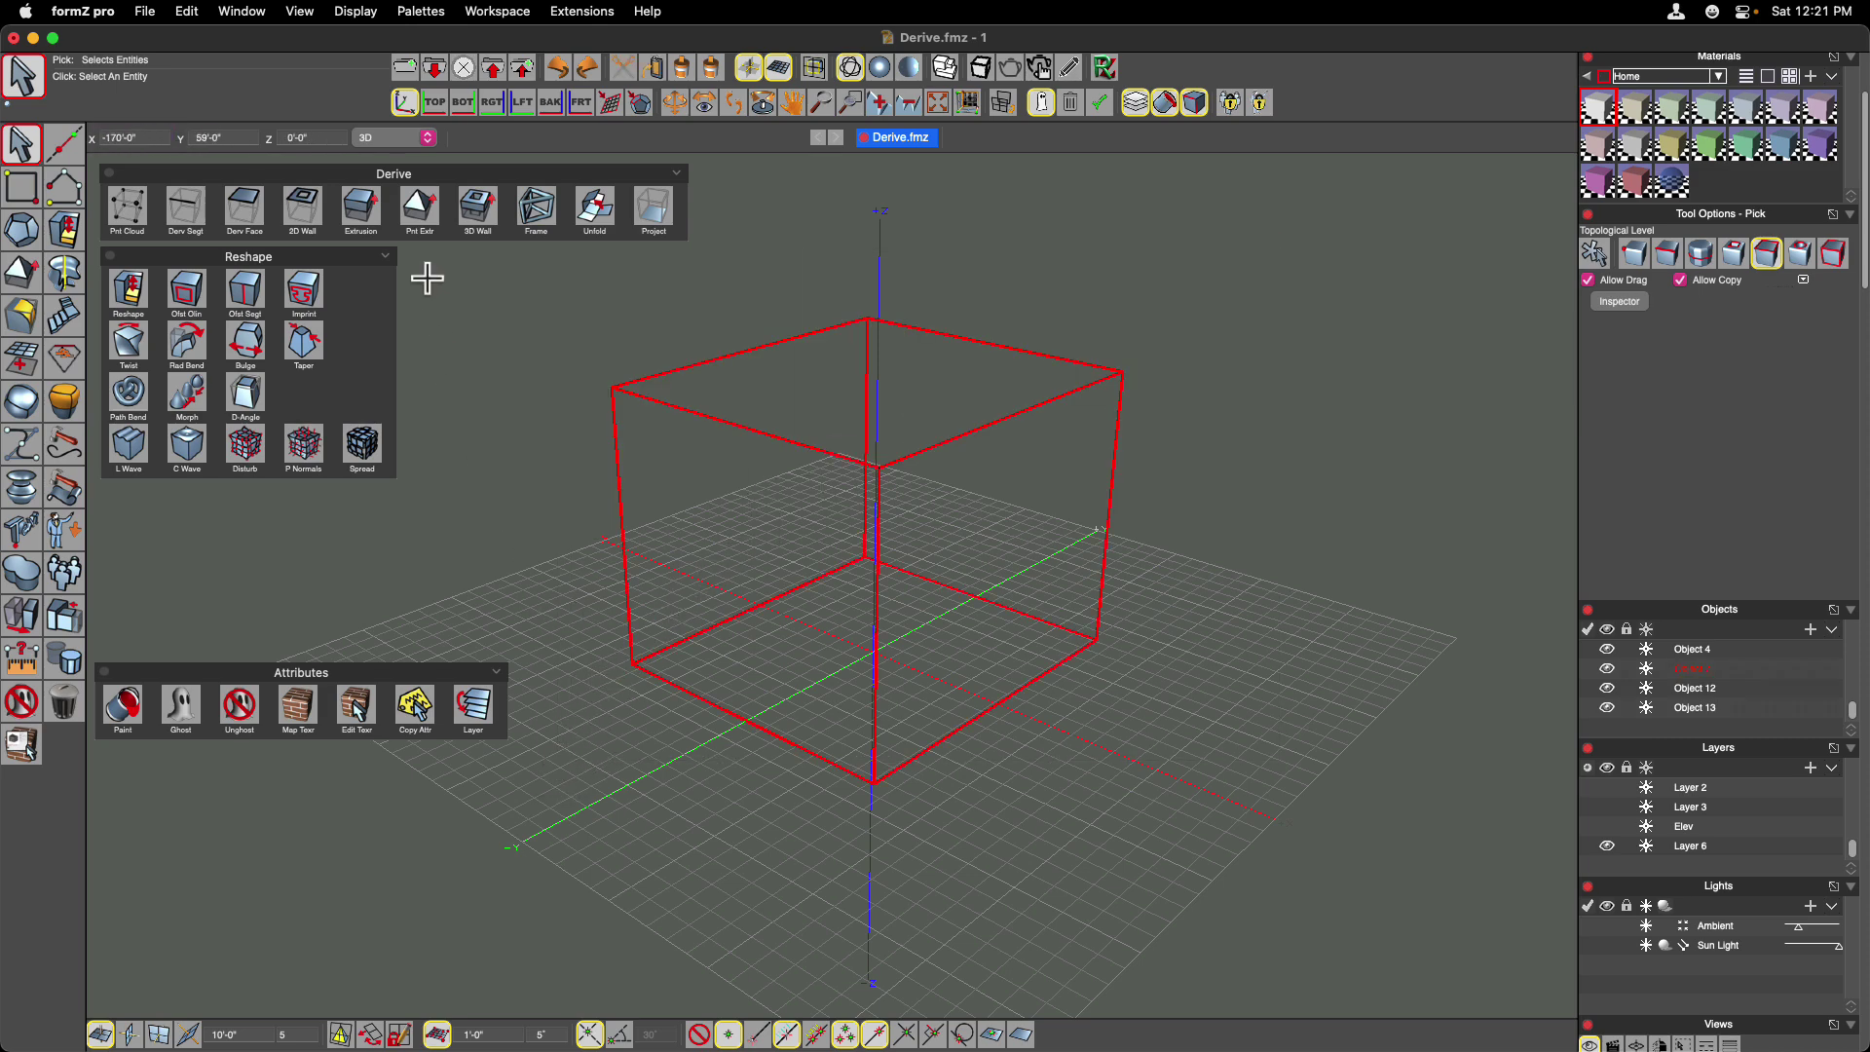
Point-extrude all selected cube faces outward to a height of 10'-0", returning to shaded display.
{"action": "left_click", "coordinate": [425, 222]}
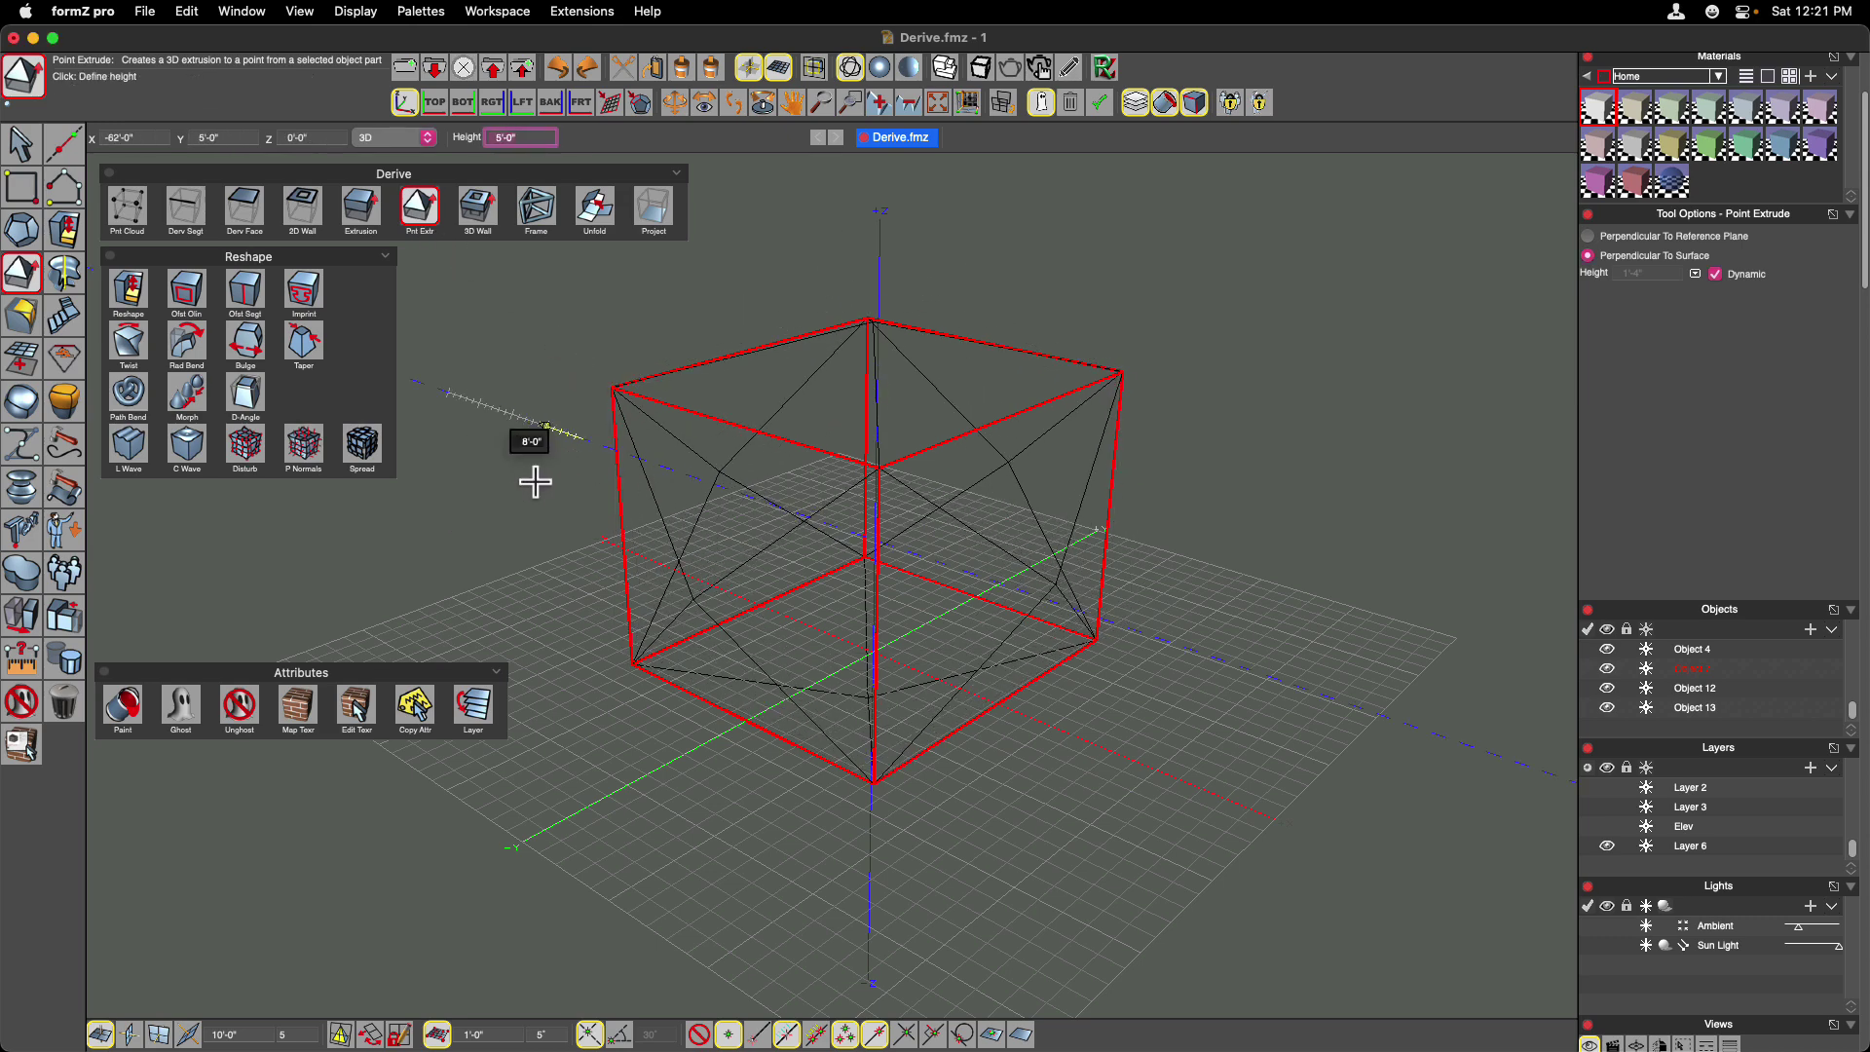
{"action": "key", "text": "super+2"}
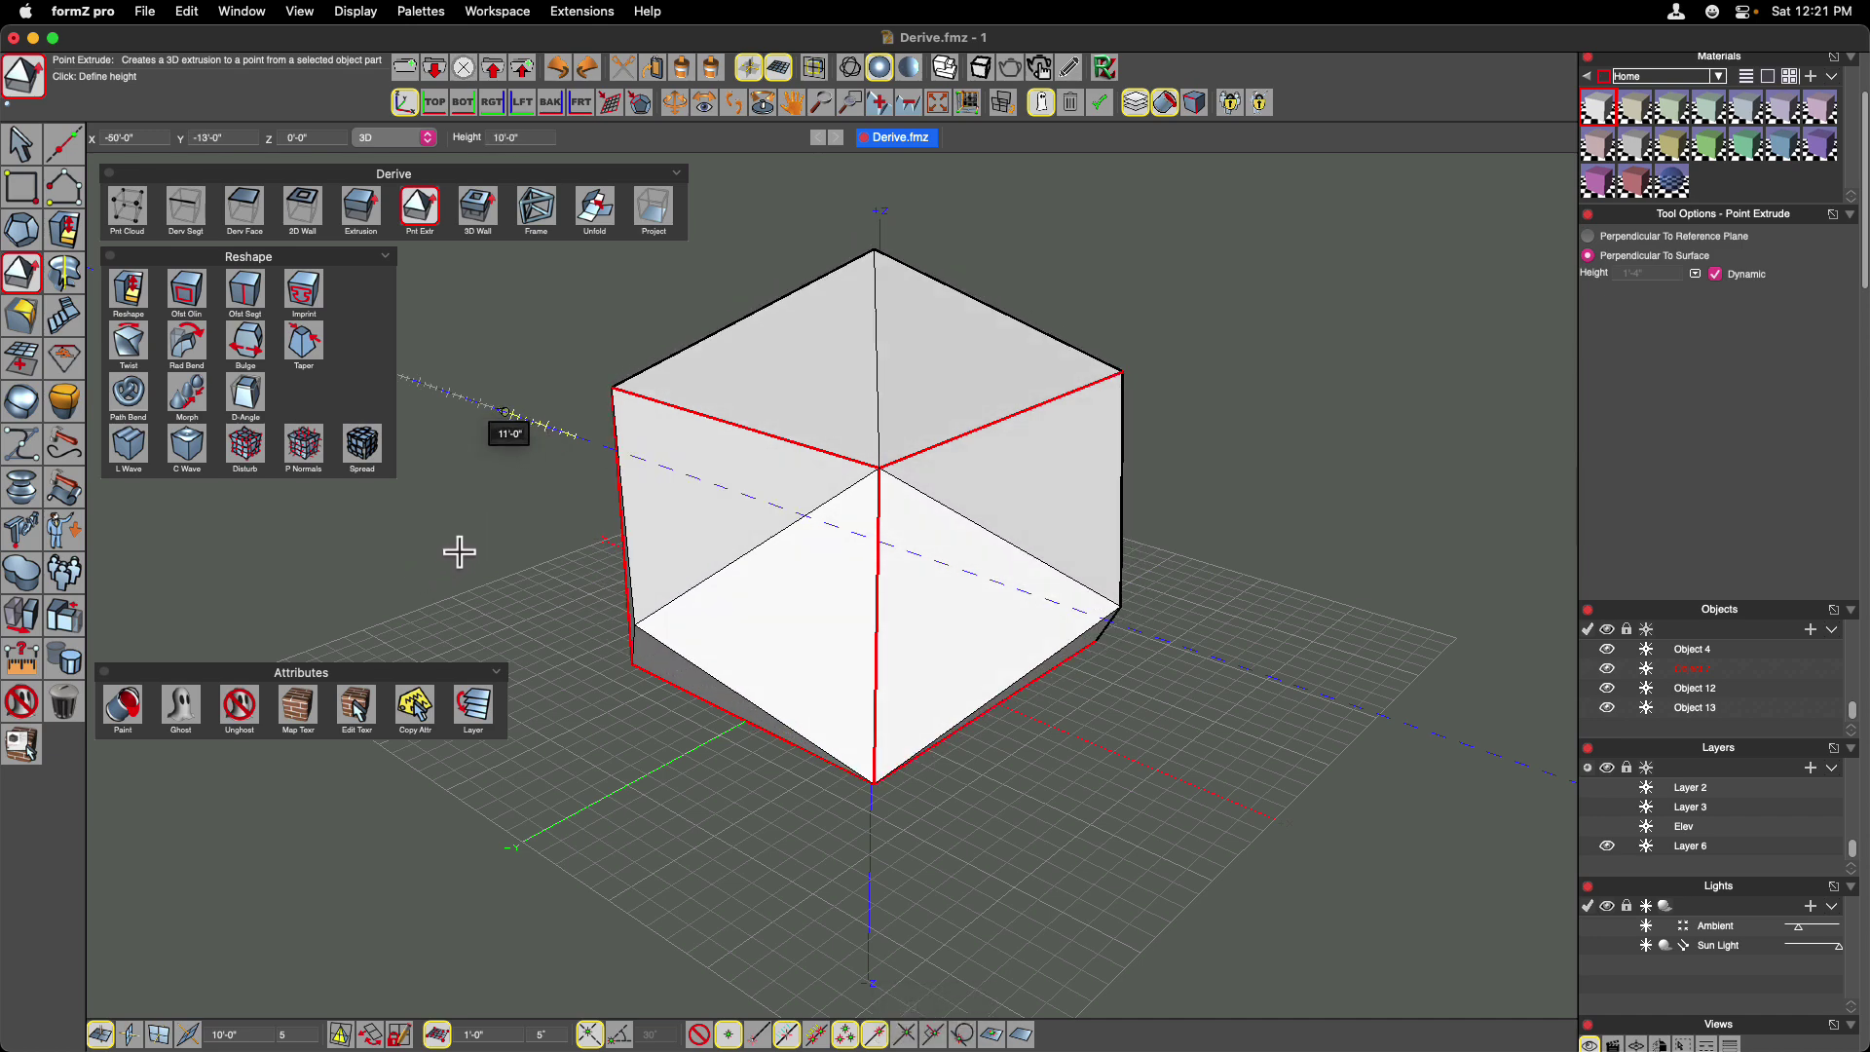
{"action": "left_click", "coordinate": [459, 554]}
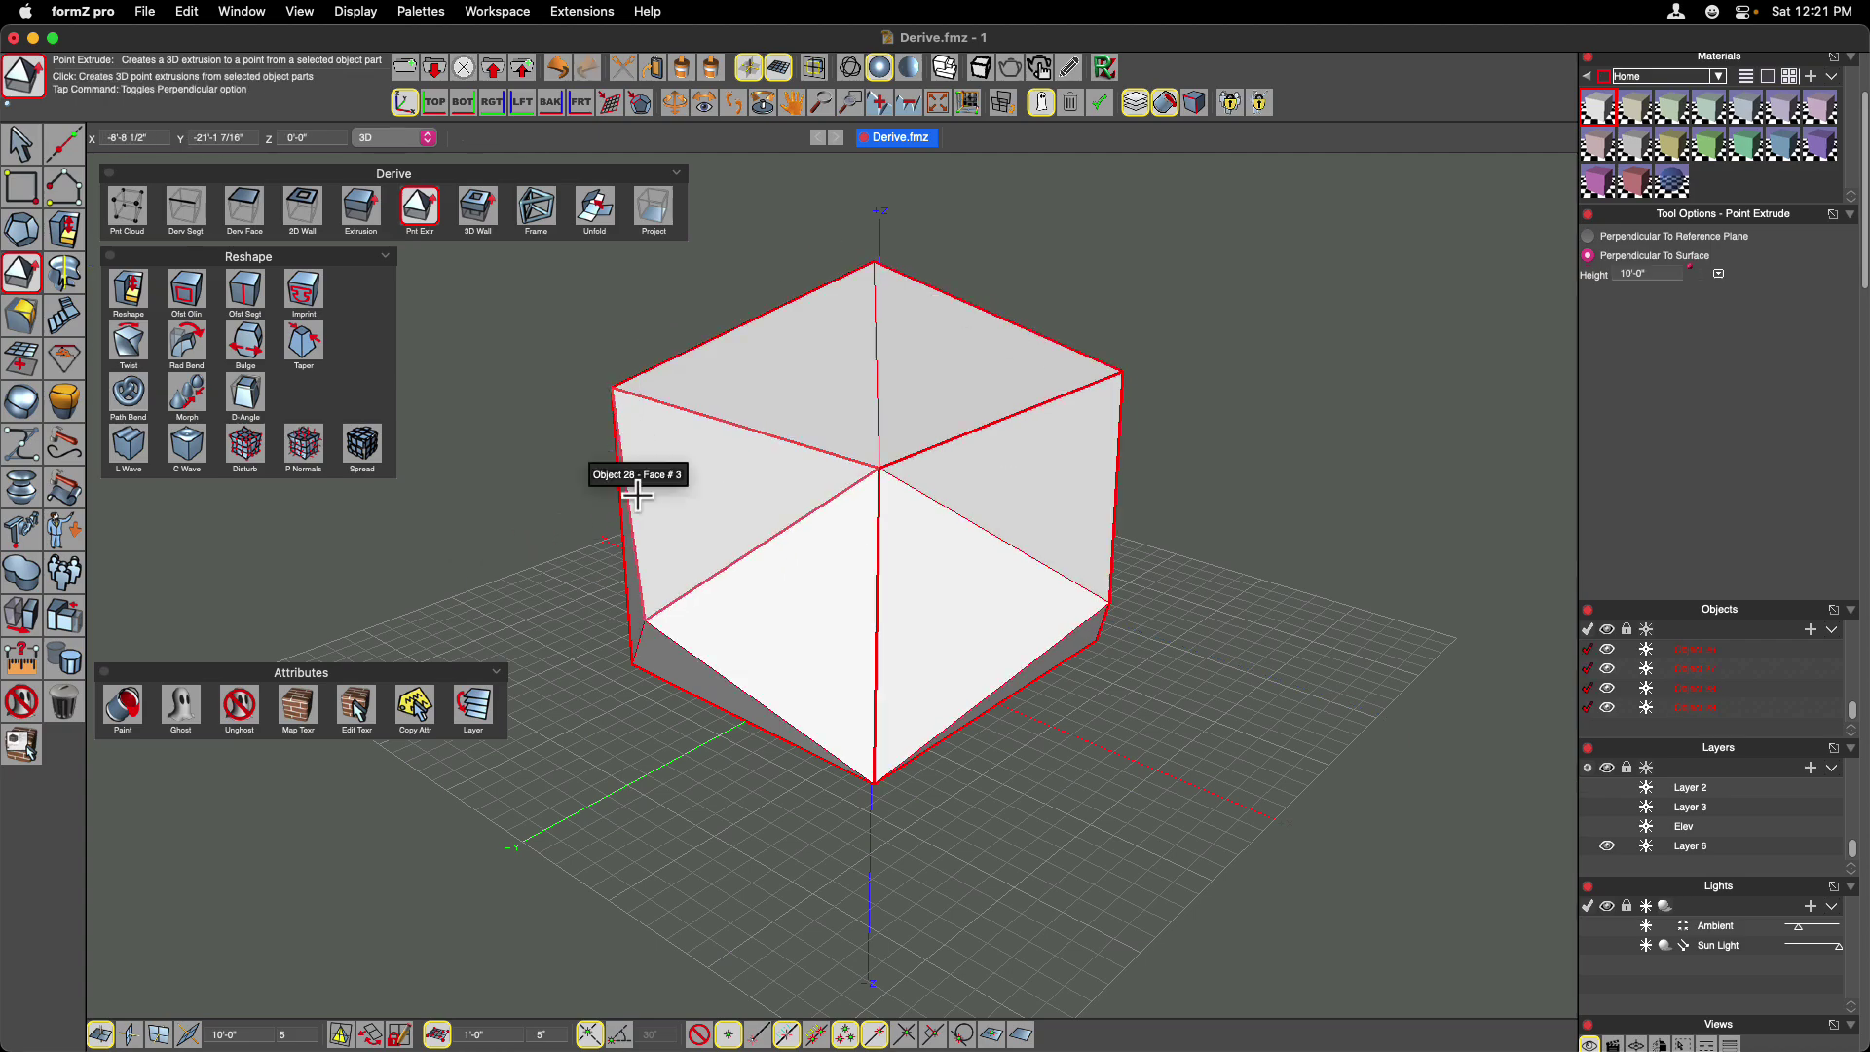
Draw an icosahedron with a radius of about 21'-0" on the ground beside the point-extruded cube.
{"action": "middle_click_drag", "start_coordinate": [835, 597], "coordinate": [835, 597]}
{"action": "left_click", "coordinate": [22, 230]}
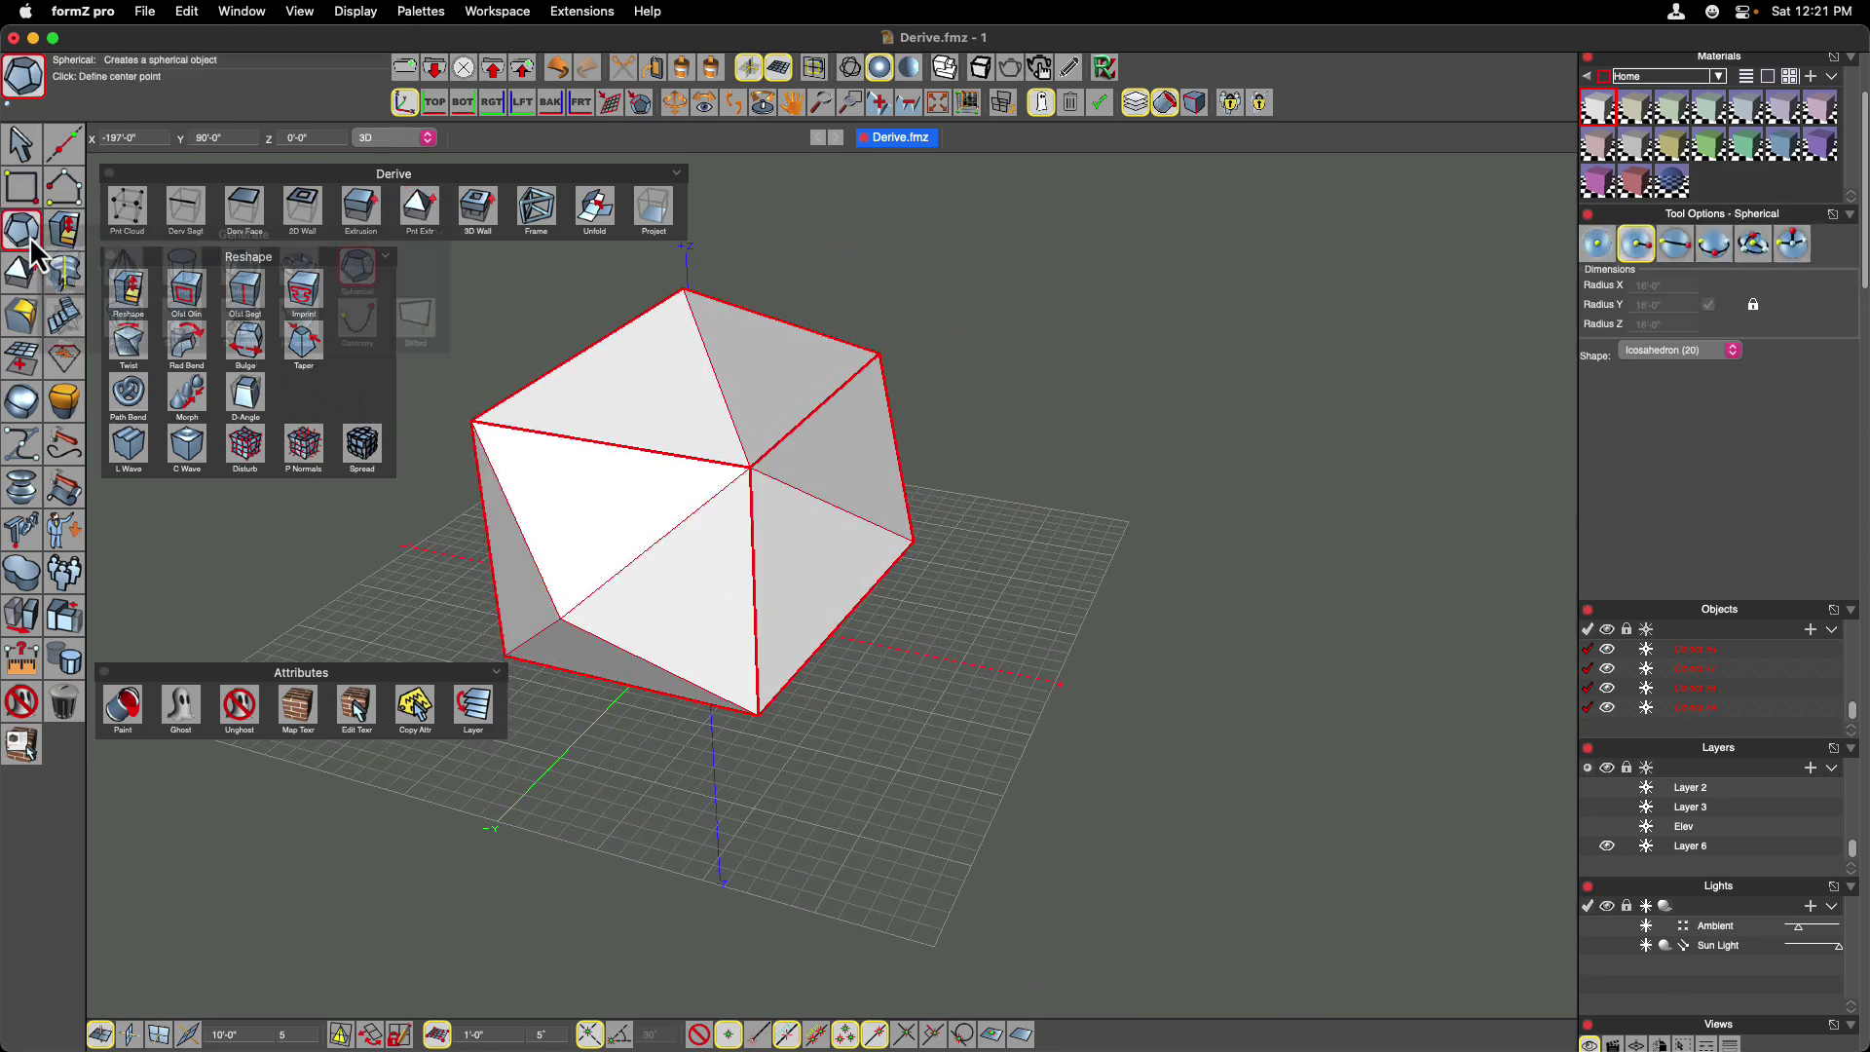
{"action": "left_click", "coordinate": [1192, 692]}
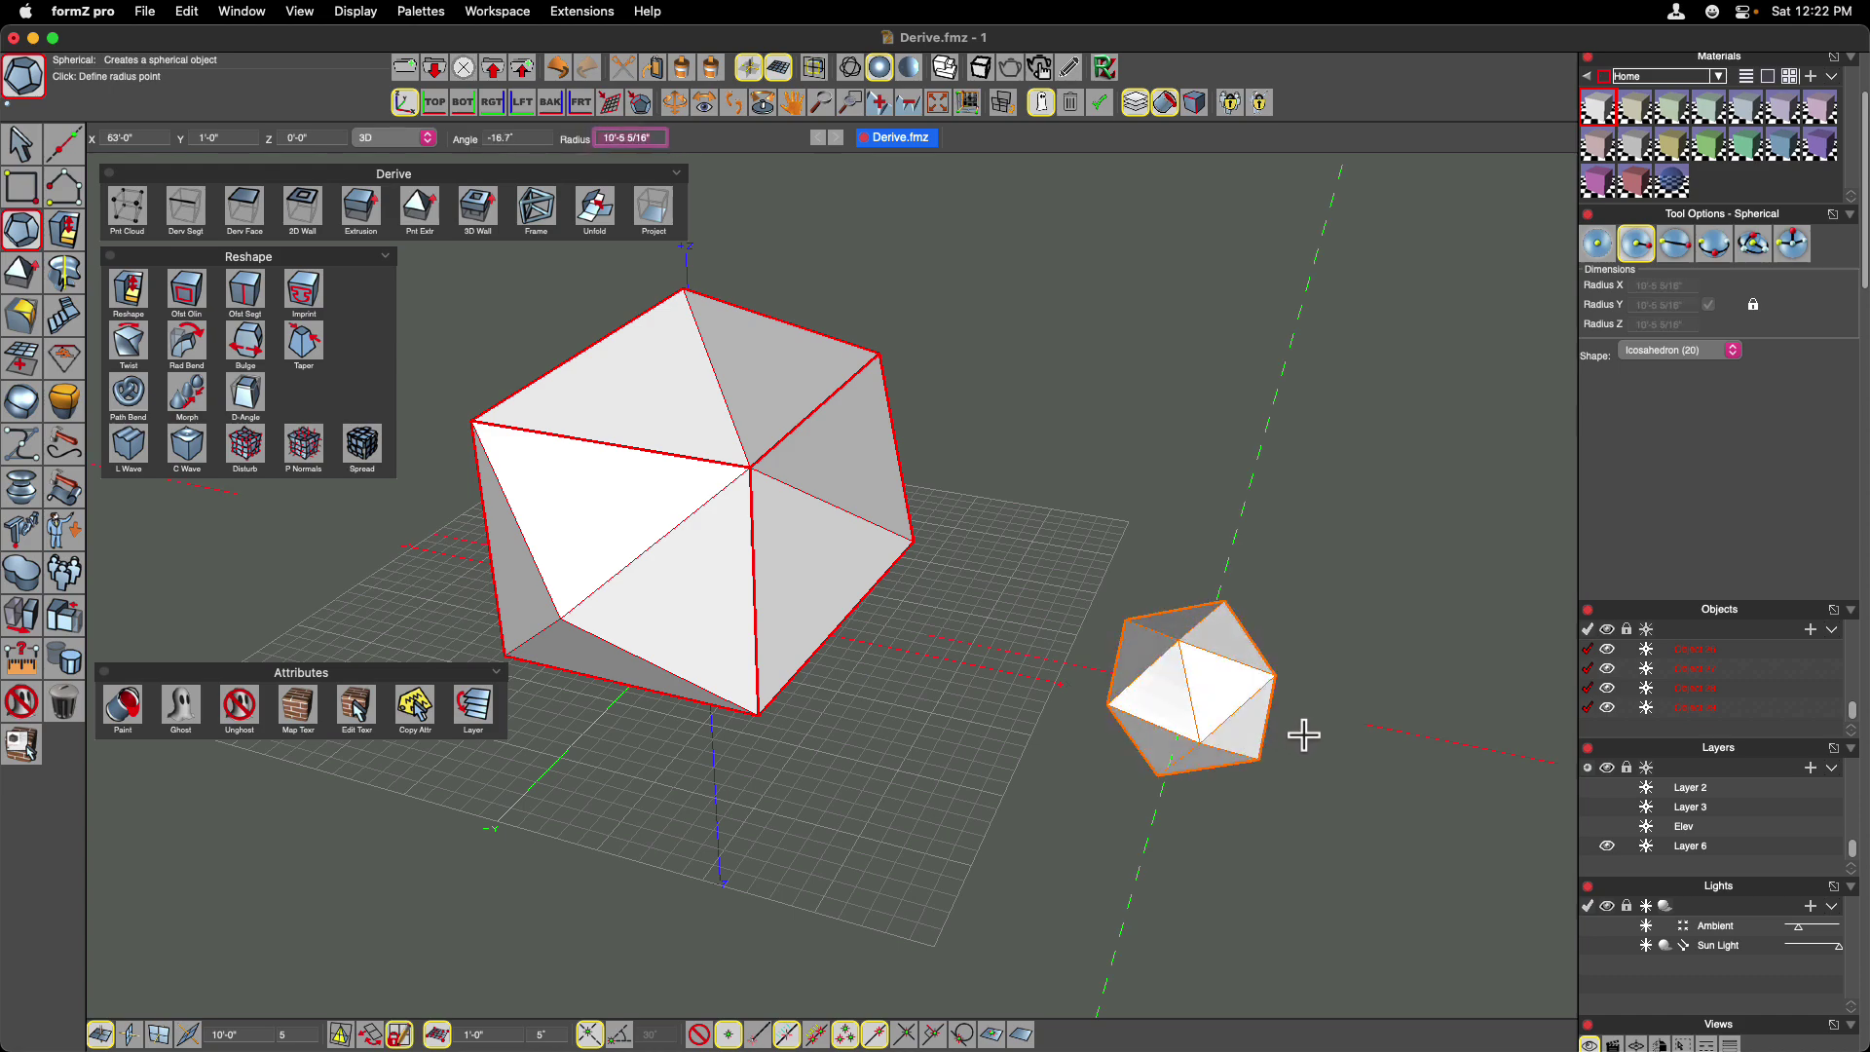
{"action": "left_click", "coordinate": [1414, 735]}
{"action": "scroll", "coordinate": [1359, 700], "scroll_direction": "up", "scroll_amount": 3}
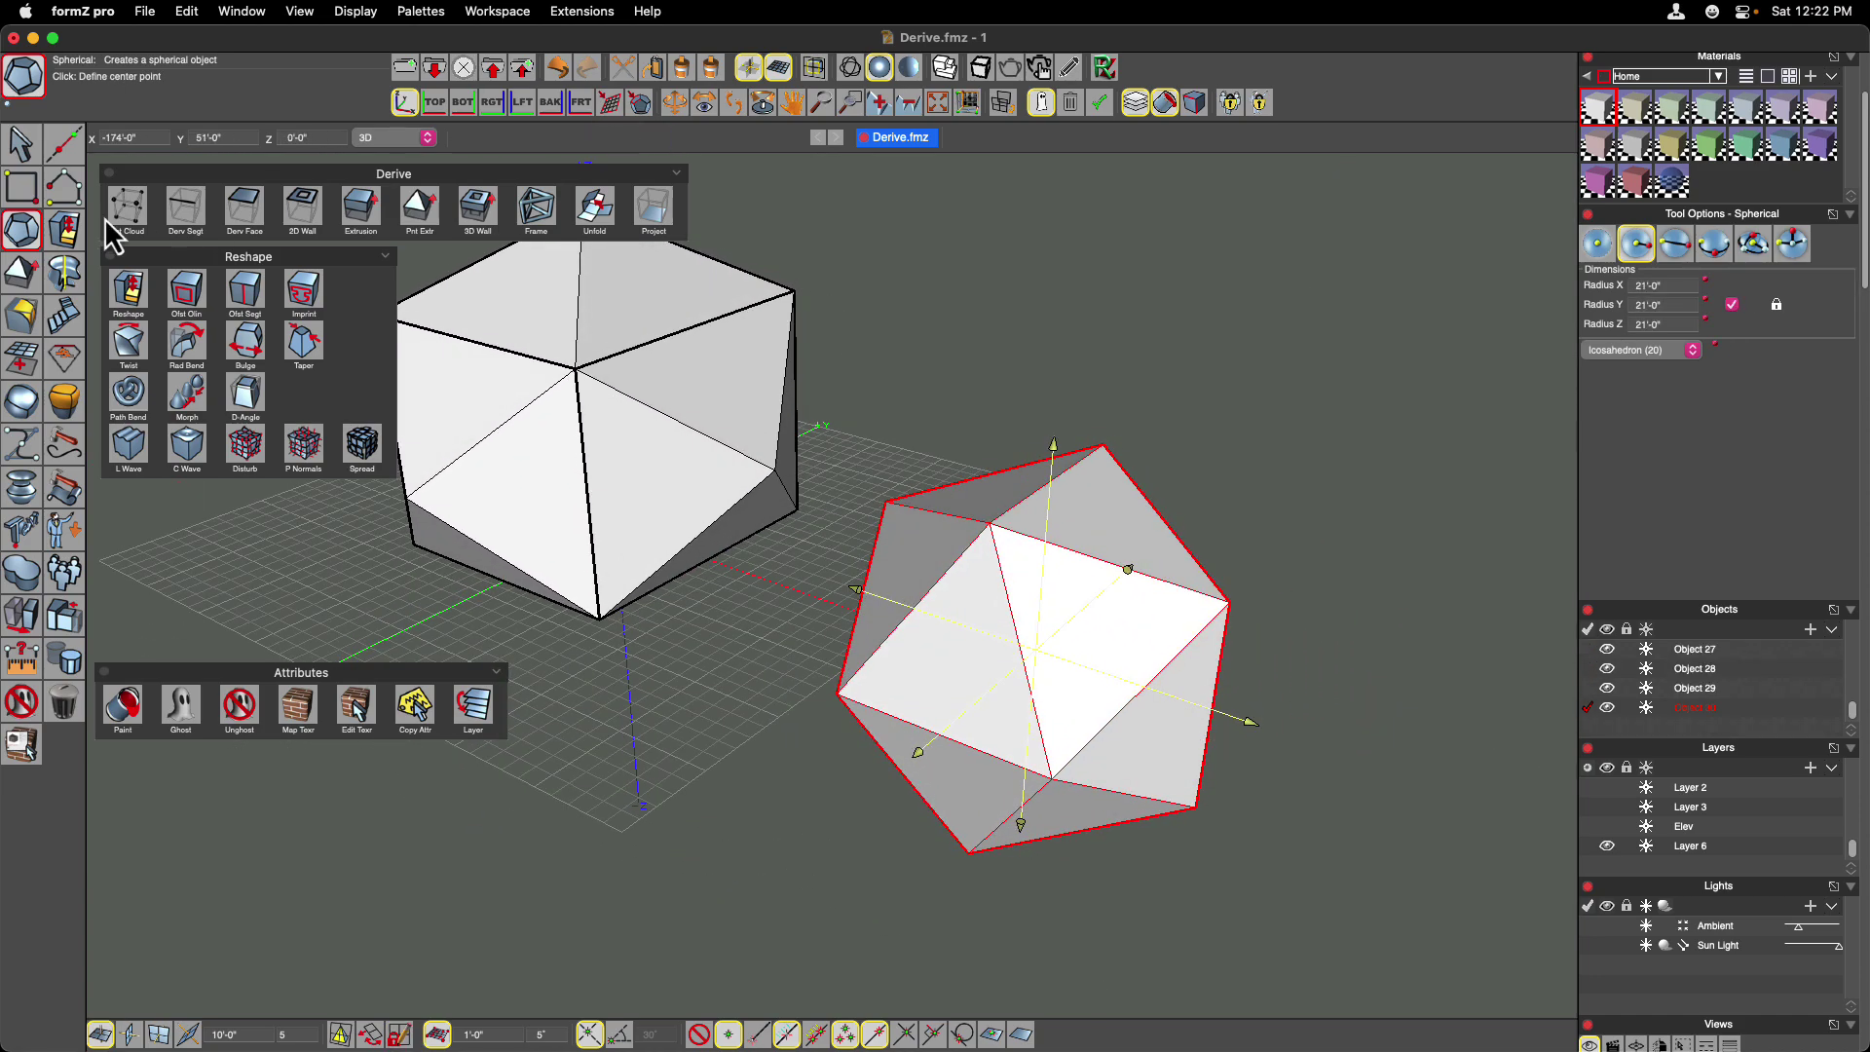
Clear the selection, switch to wireframe display, and select all faces of the icosahedron together.
{"action": "left_click", "coordinate": [20, 144]}
{"action": "left_click", "coordinate": [1214, 410]}
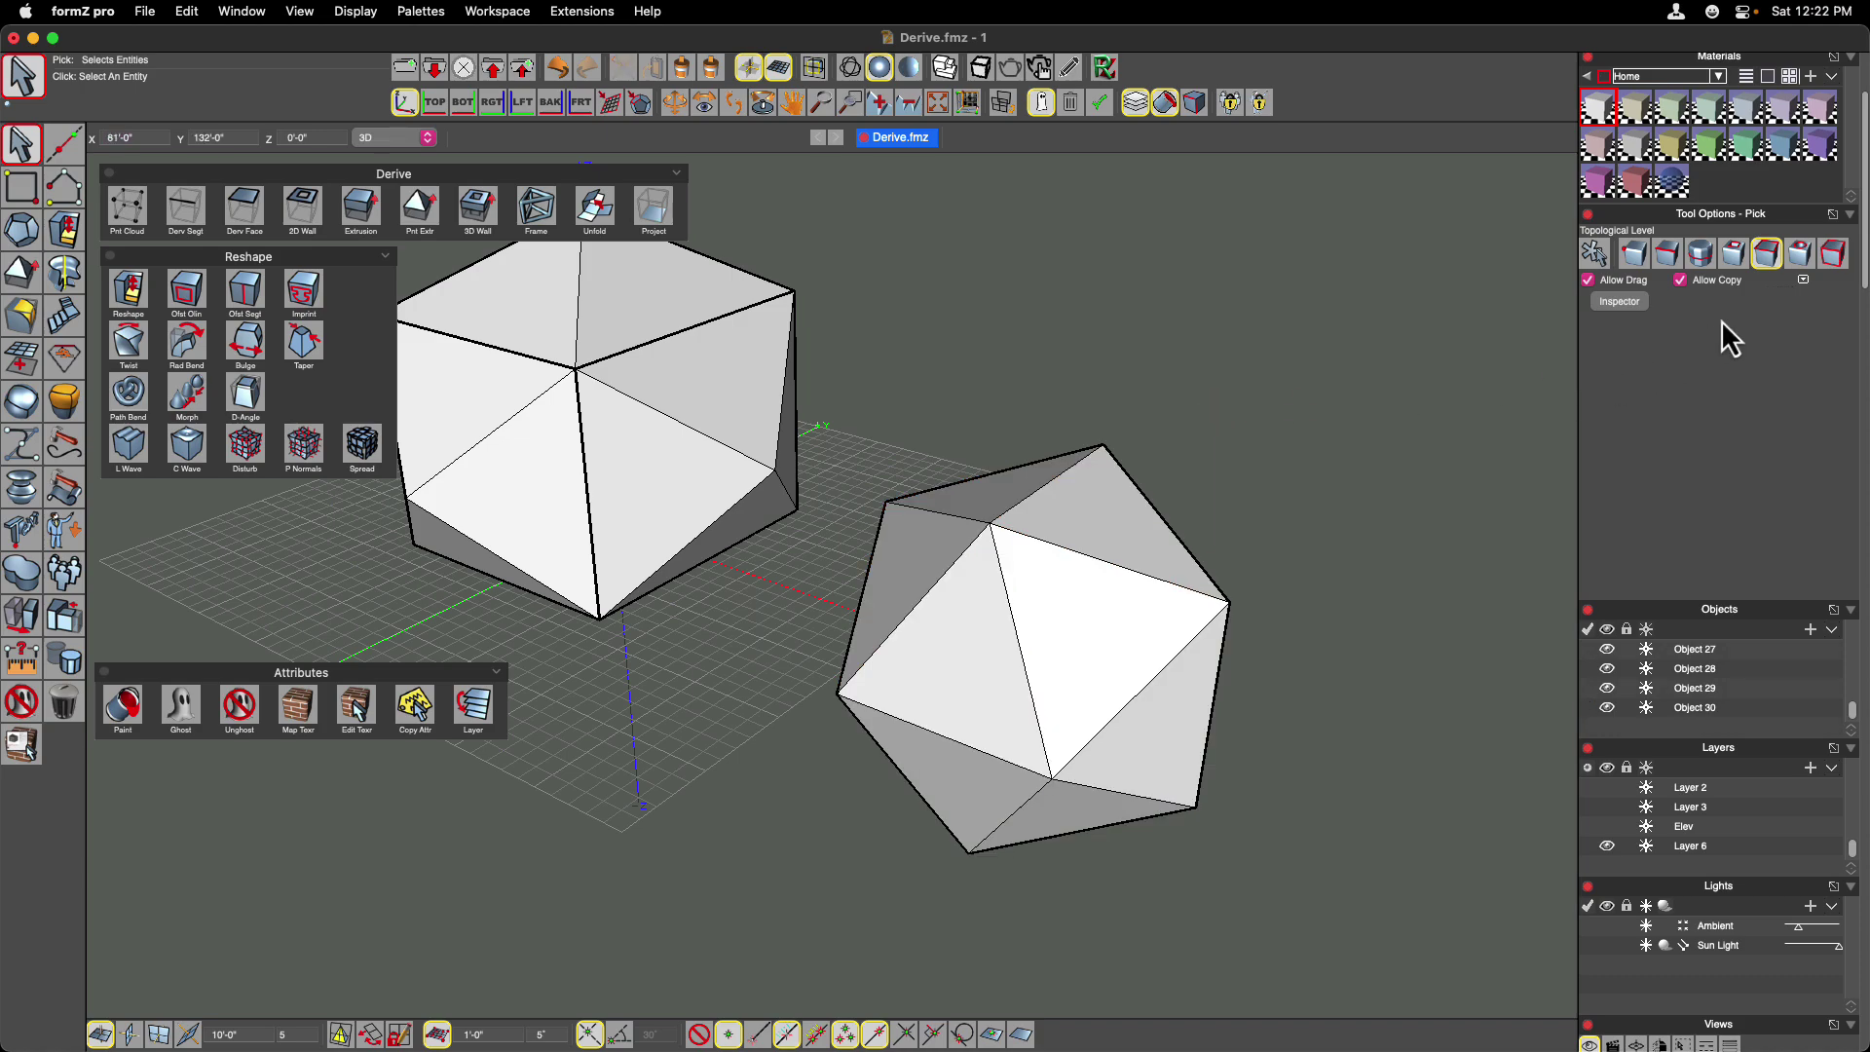
{"action": "left_click", "coordinate": [850, 67]}
{"action": "mouse_move", "coordinate": [1348, 383]}
{"action": "left_mouse_down"}
{"action": "mouse_move", "coordinate": [964, 839]}
{"action": "mouse_move", "coordinate": [852, 818]}
{"action": "left_mouse_up"}
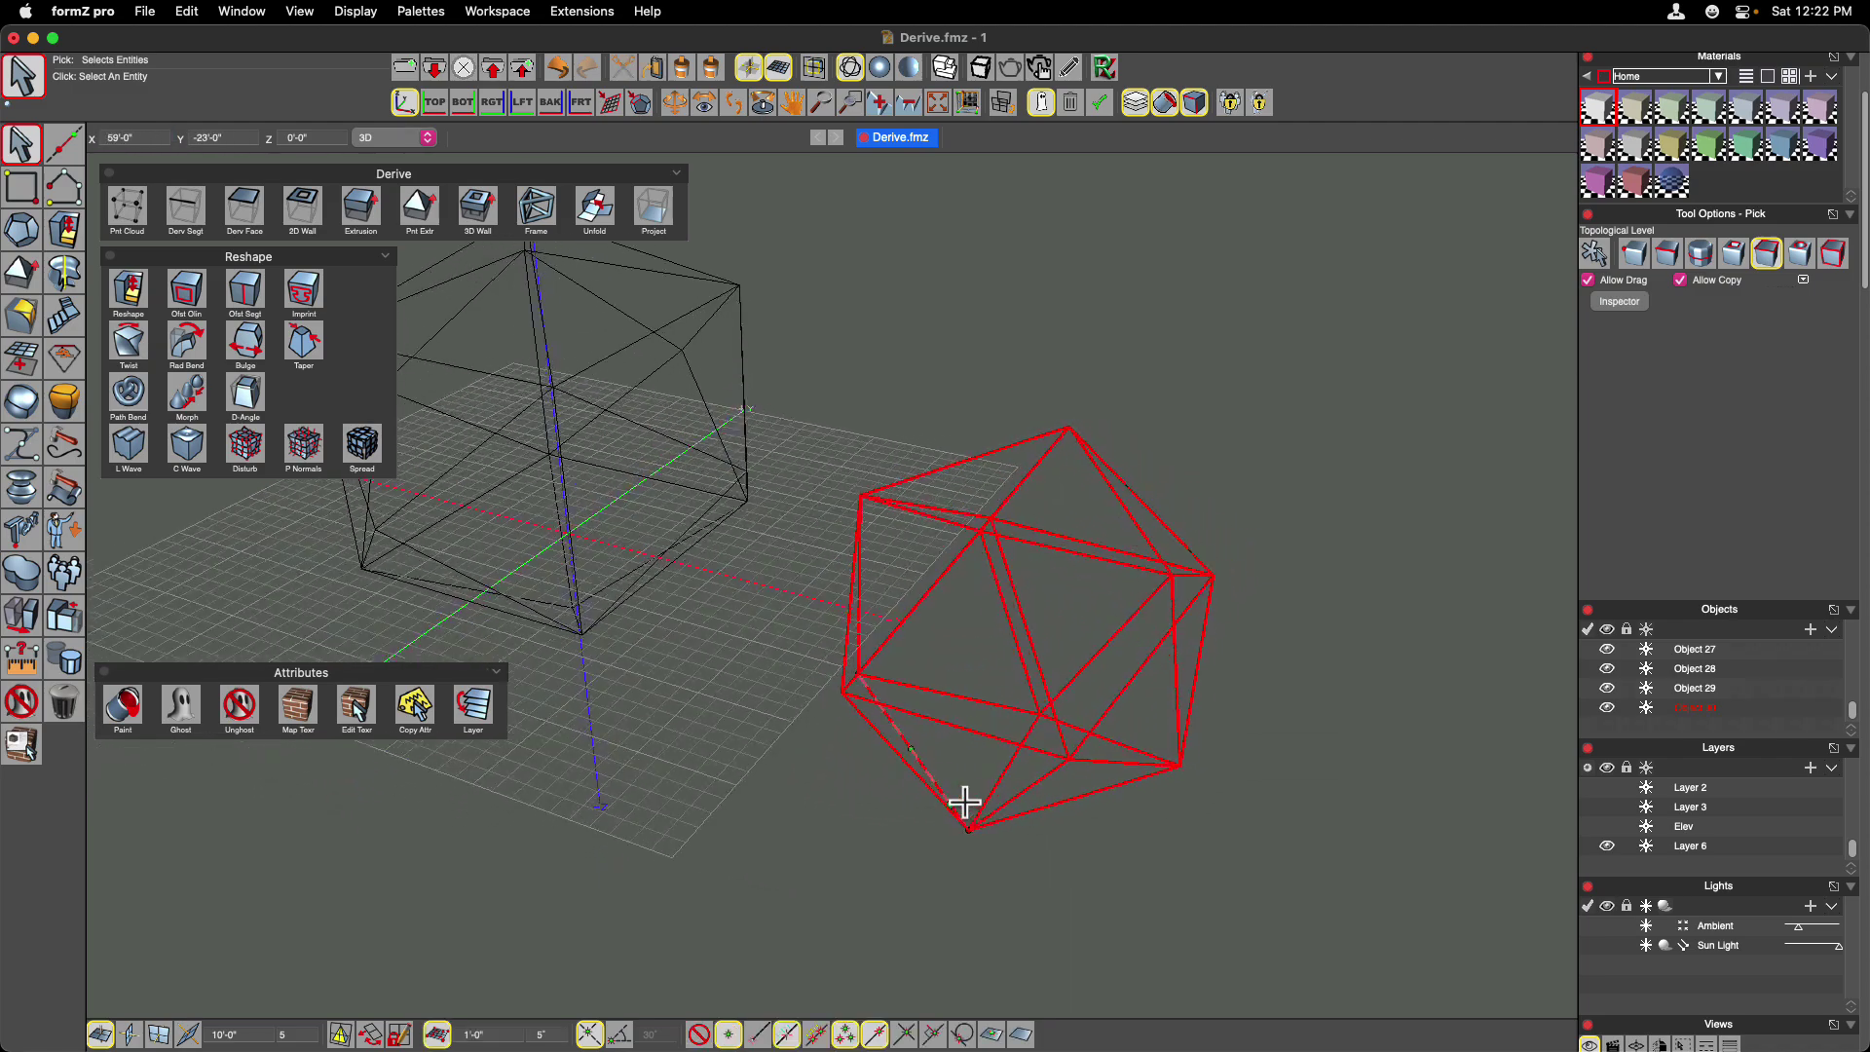
{"action": "middle_click_drag", "start_coordinate": [964, 803], "coordinate": [897, 759]}
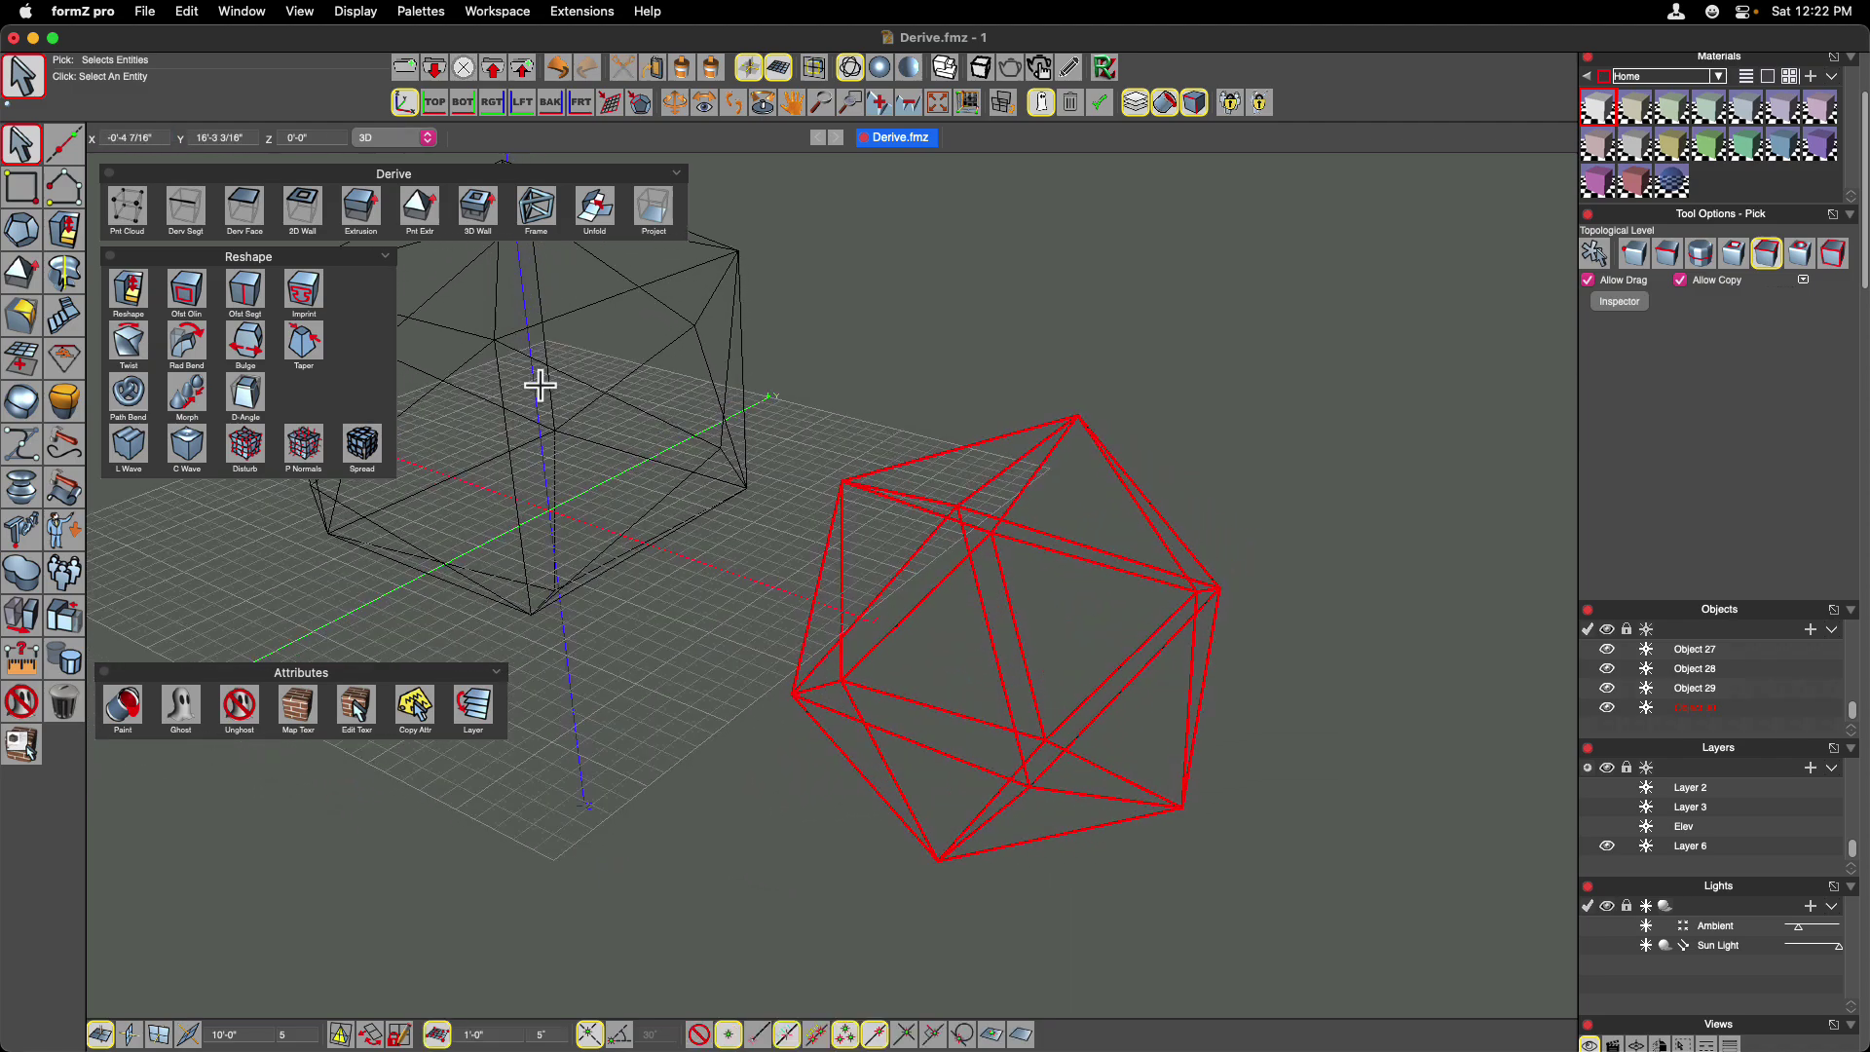
Point-extrude the icosahedron's selected faces perpendicular to their surfaces at a fixed height of 5'-0" in shaded display.
{"action": "left_click", "coordinate": [429, 226]}
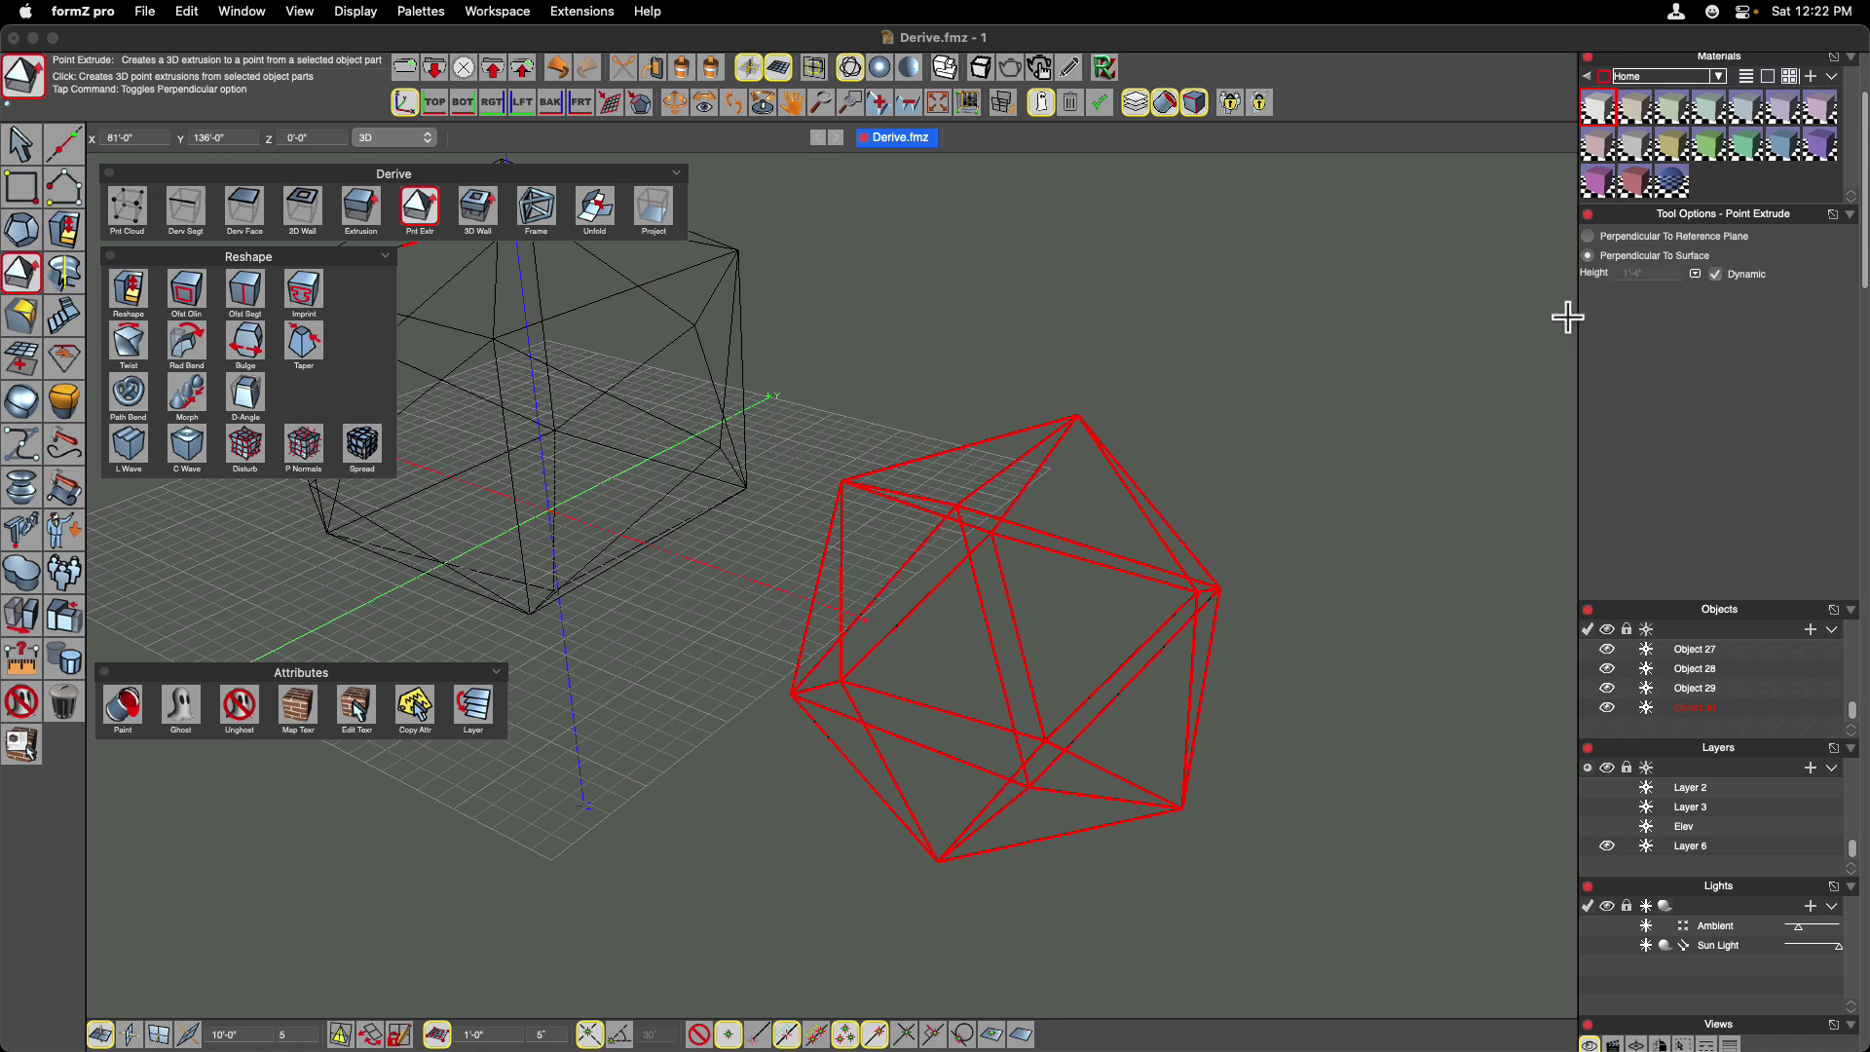
{"action": "left_click", "coordinate": [1719, 276]}
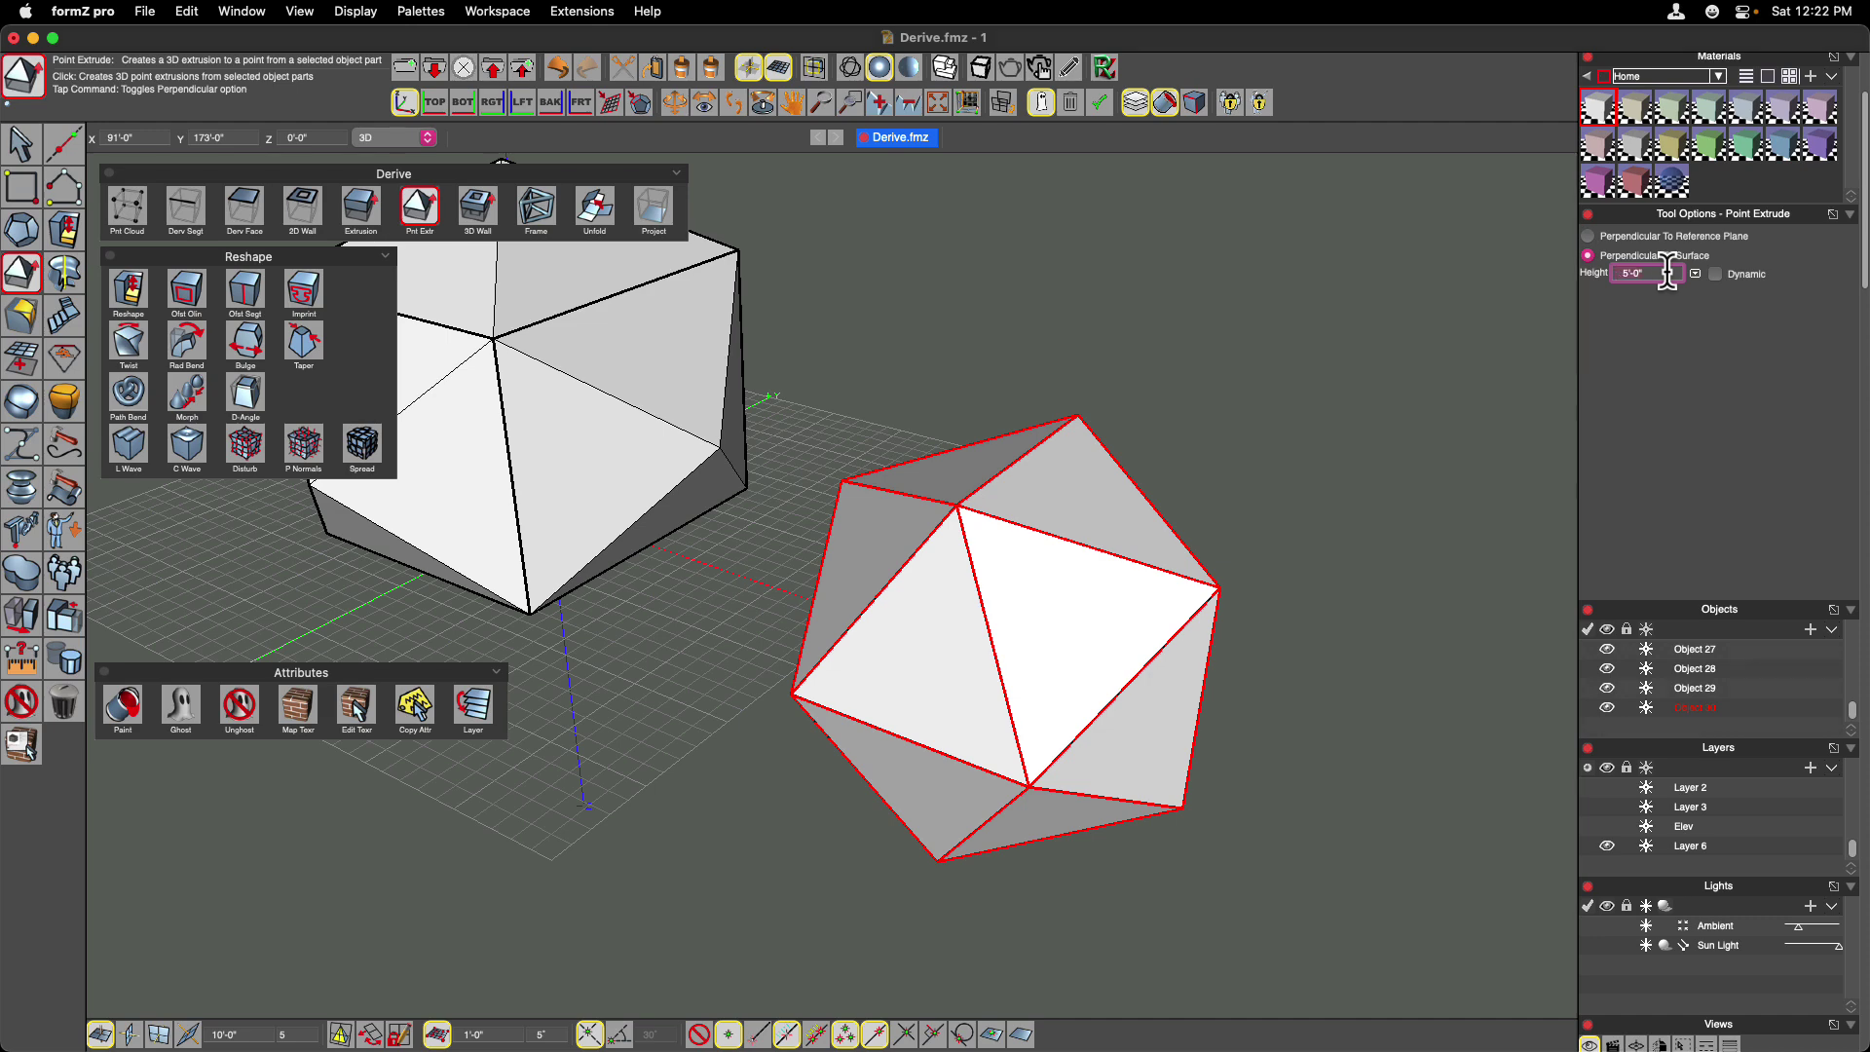
{"action": "left_click", "coordinate": [960, 588]}
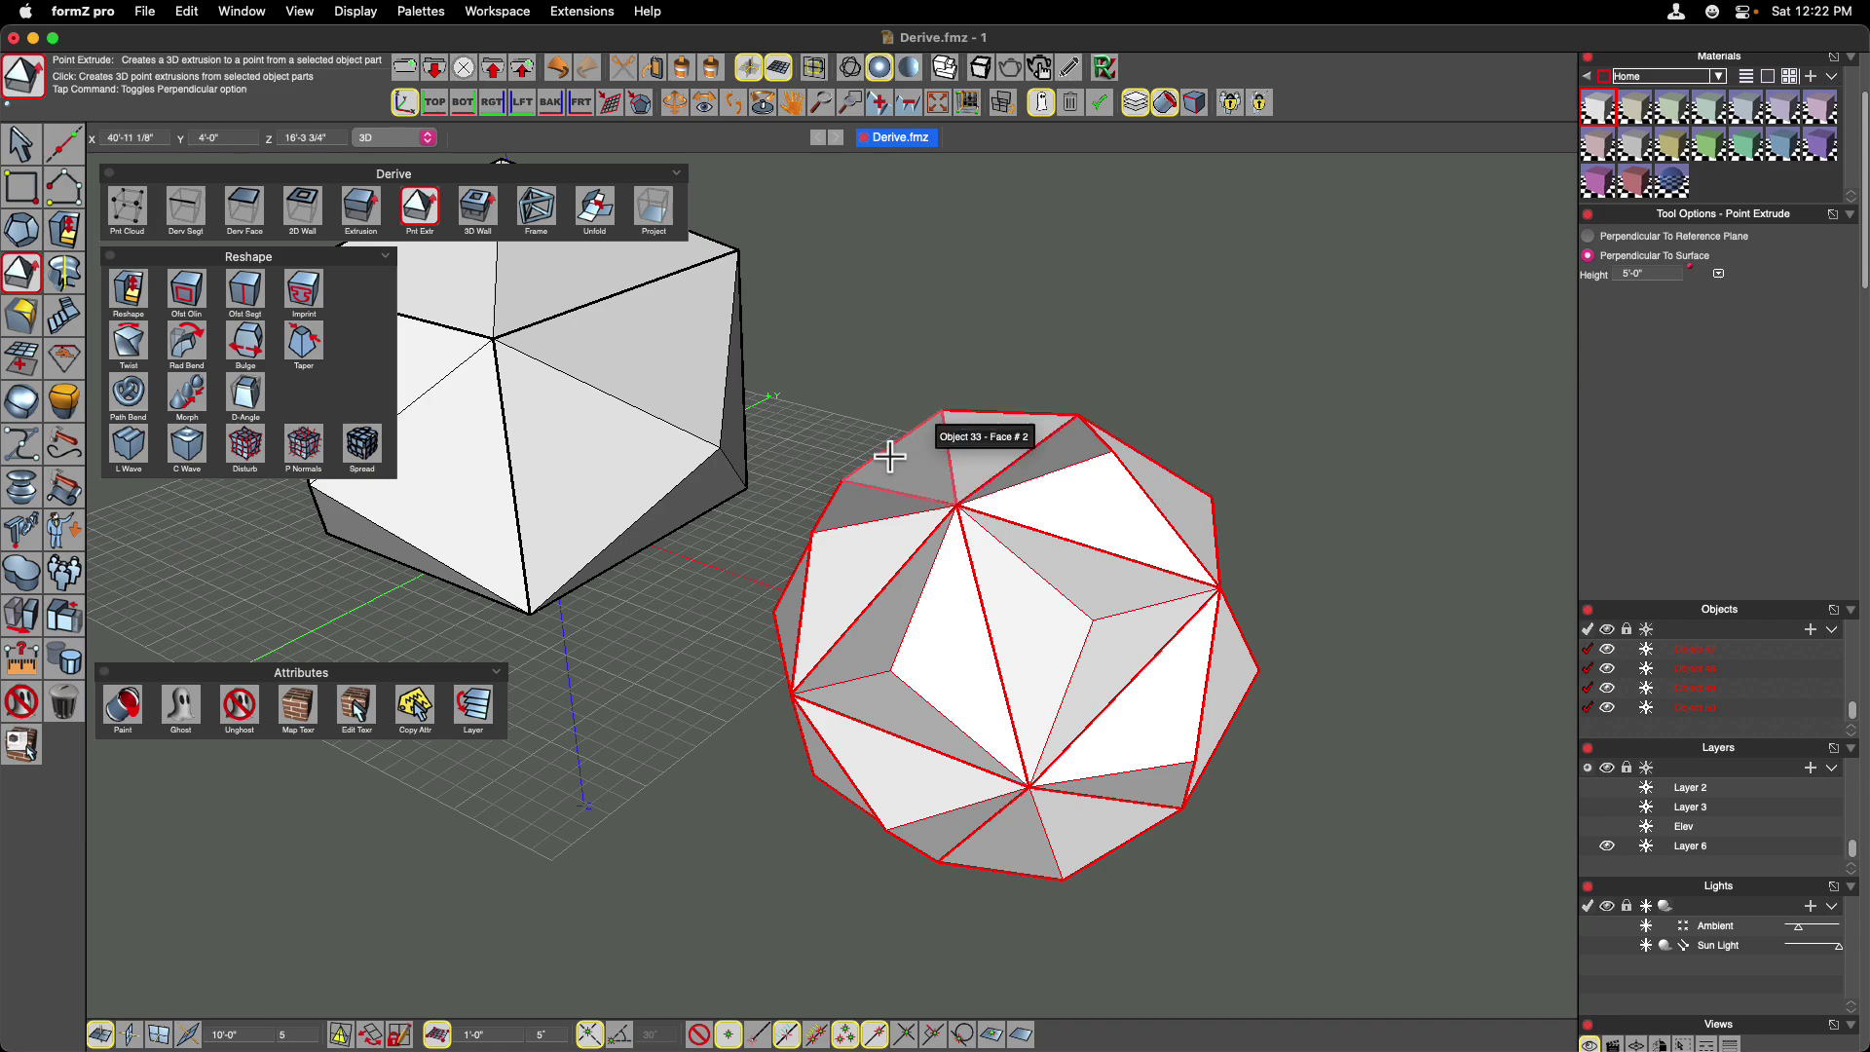
Deselect the point extrusions, inspect the separate pieces from several angles, and undo back to the original cube.
{"action": "left_click", "coordinate": [23, 153]}
{"action": "left_click", "coordinate": [1154, 322]}
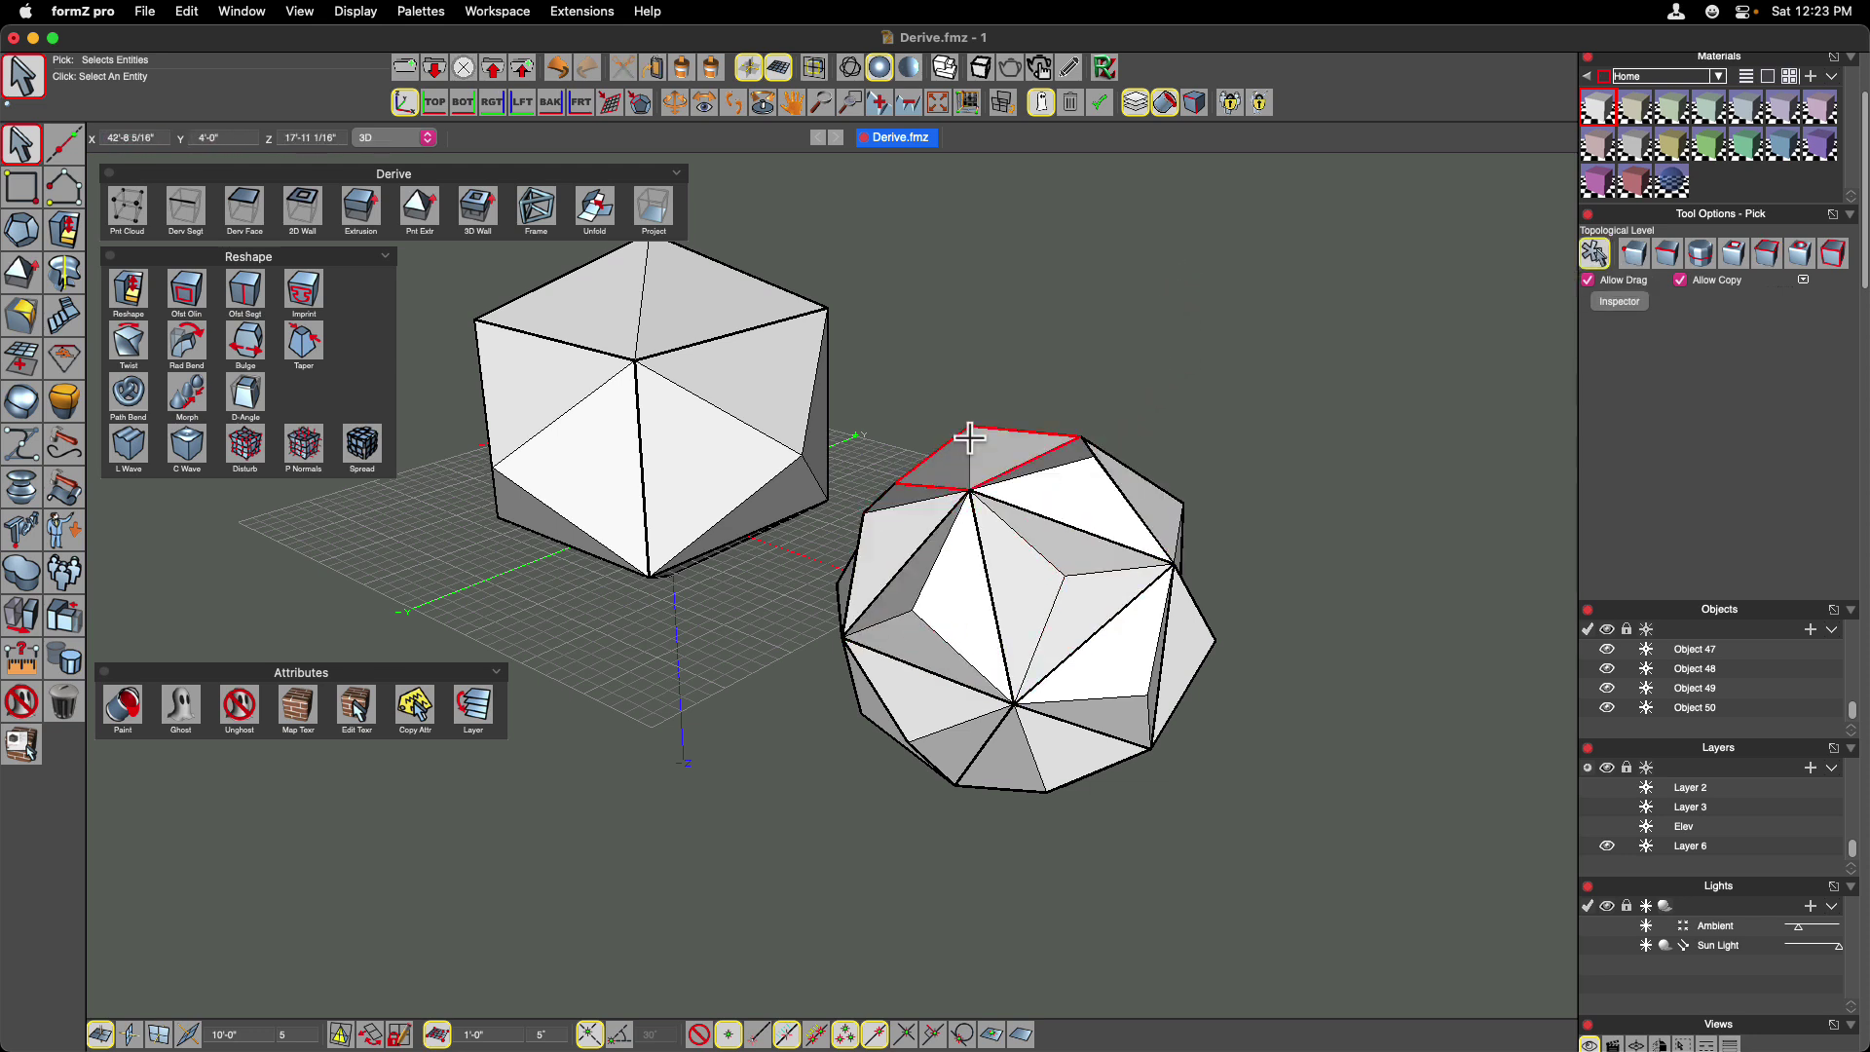
{"action": "middle_click_drag", "start_coordinate": [1050, 374], "coordinate": [1052, 375]}
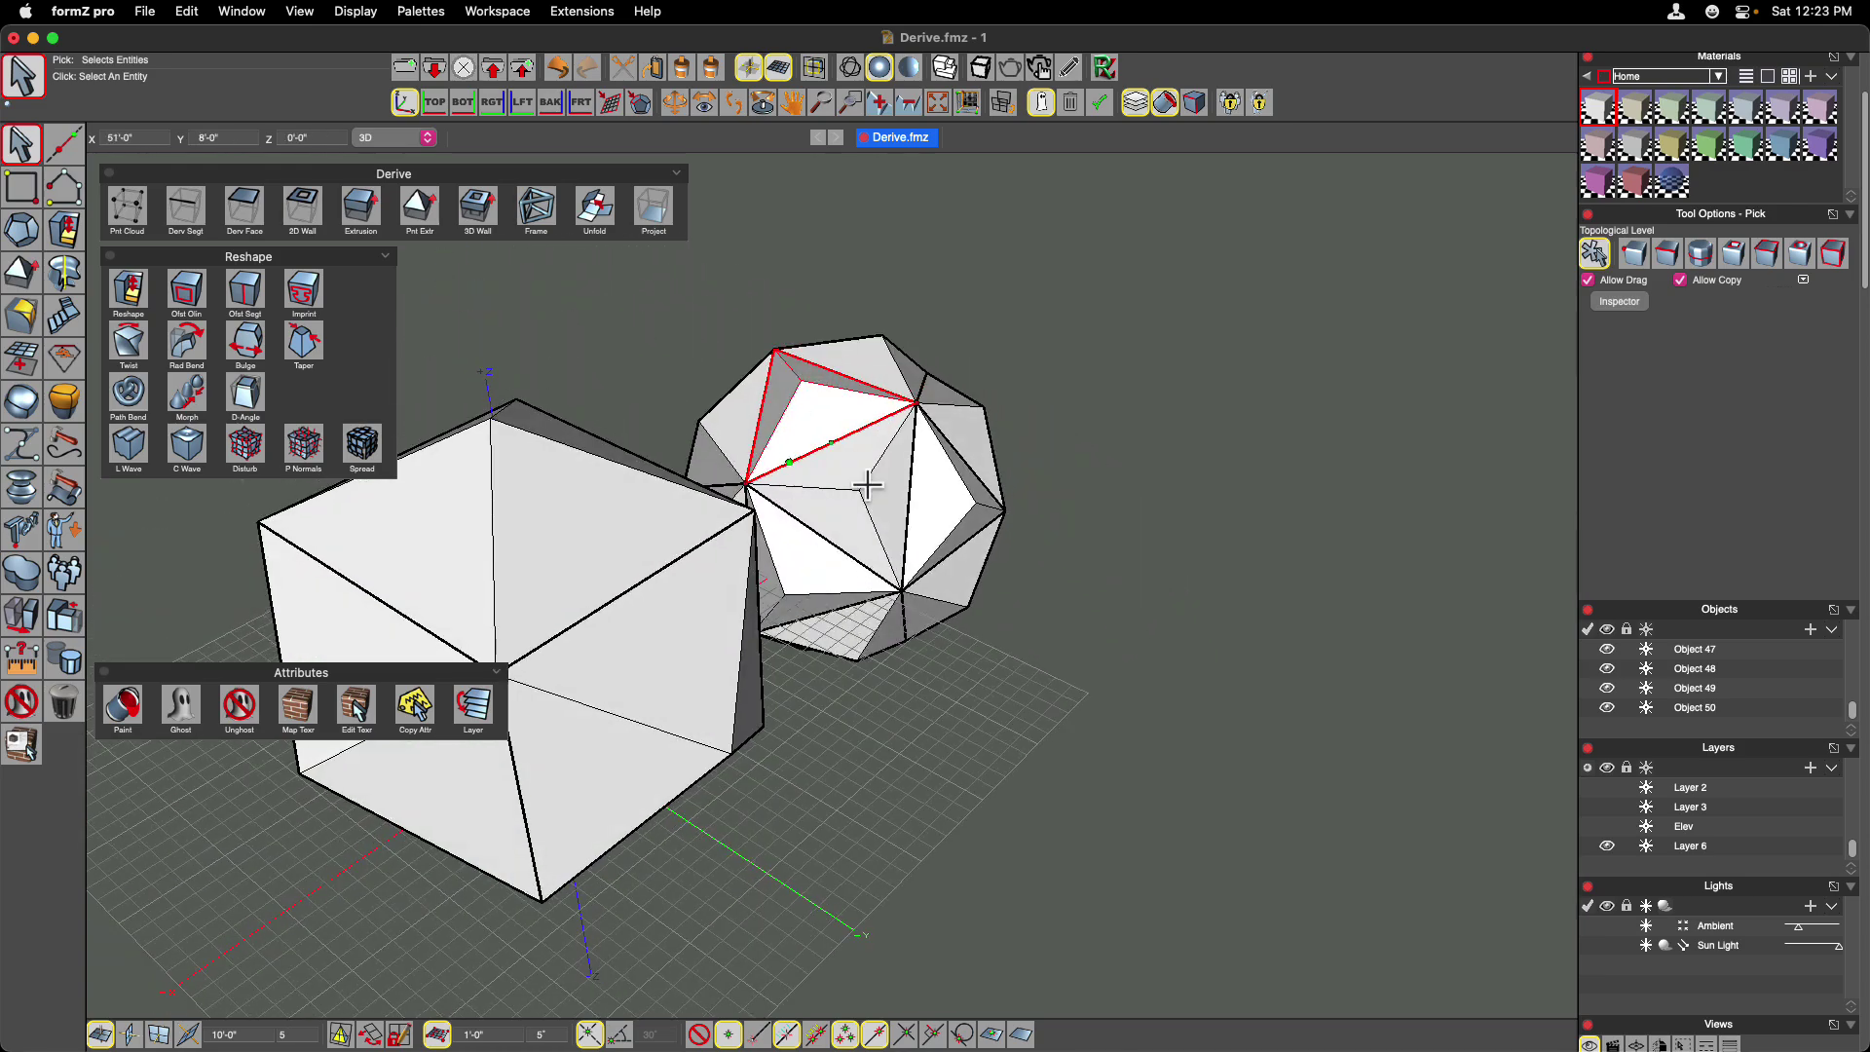
{"action": "middle_click_drag", "start_coordinate": [866, 487], "coordinate": [966, 486]}
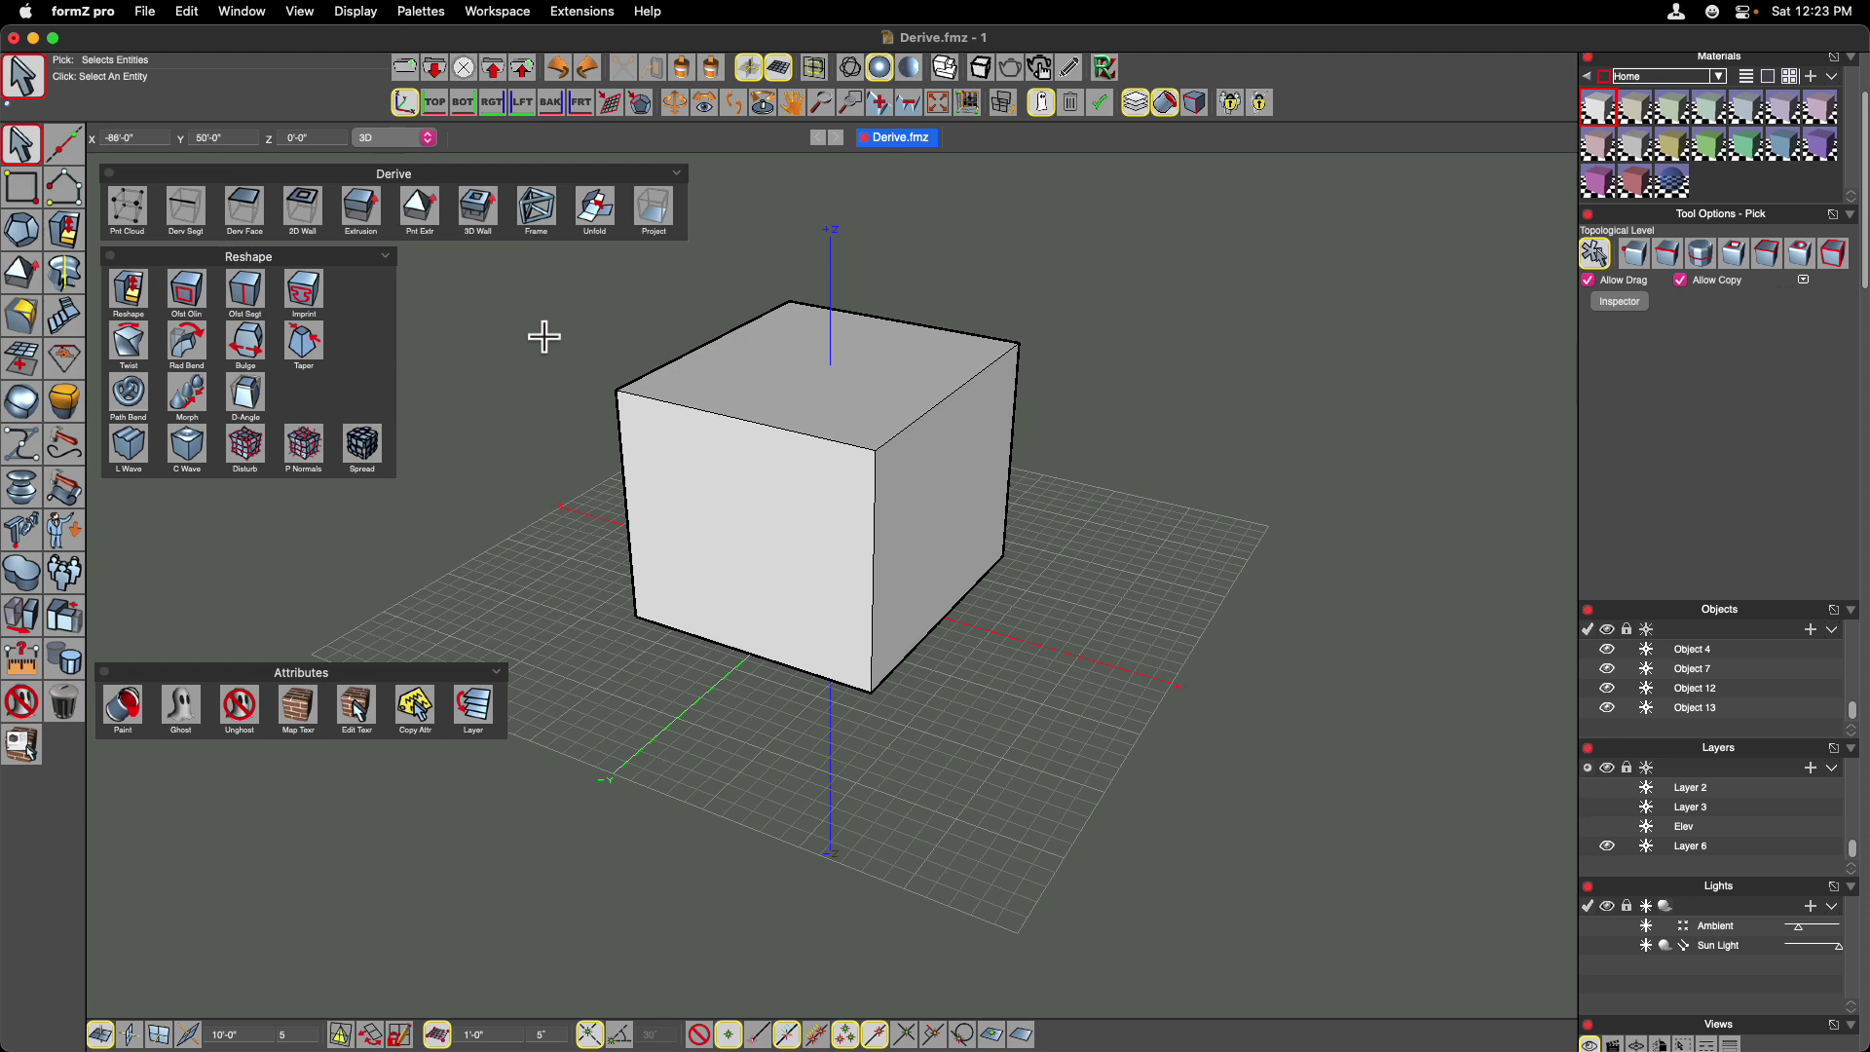
Derive a 3D wall 2'-0" wide and 5'-0" high from the cube's front face, trying Center justification and settling on Right.
{"action": "left_click", "coordinate": [492, 214]}
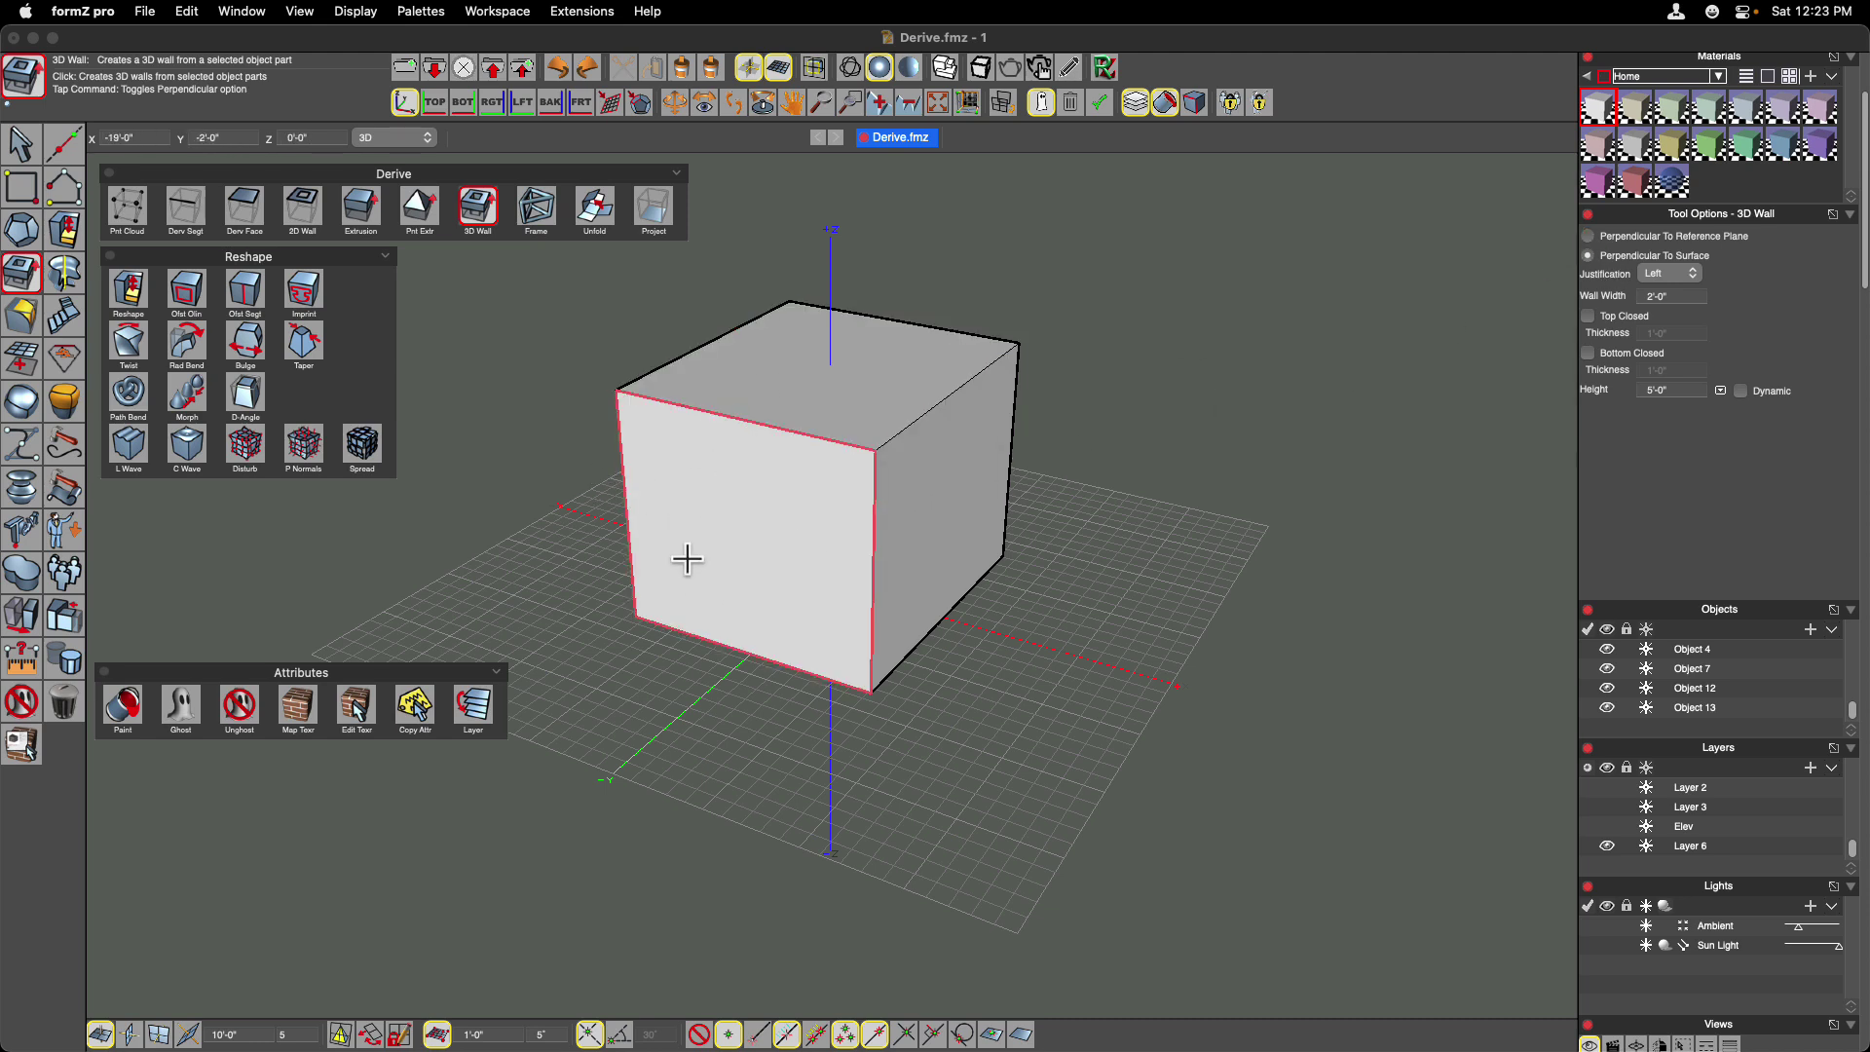
{"action": "left_click", "coordinate": [750, 542]}
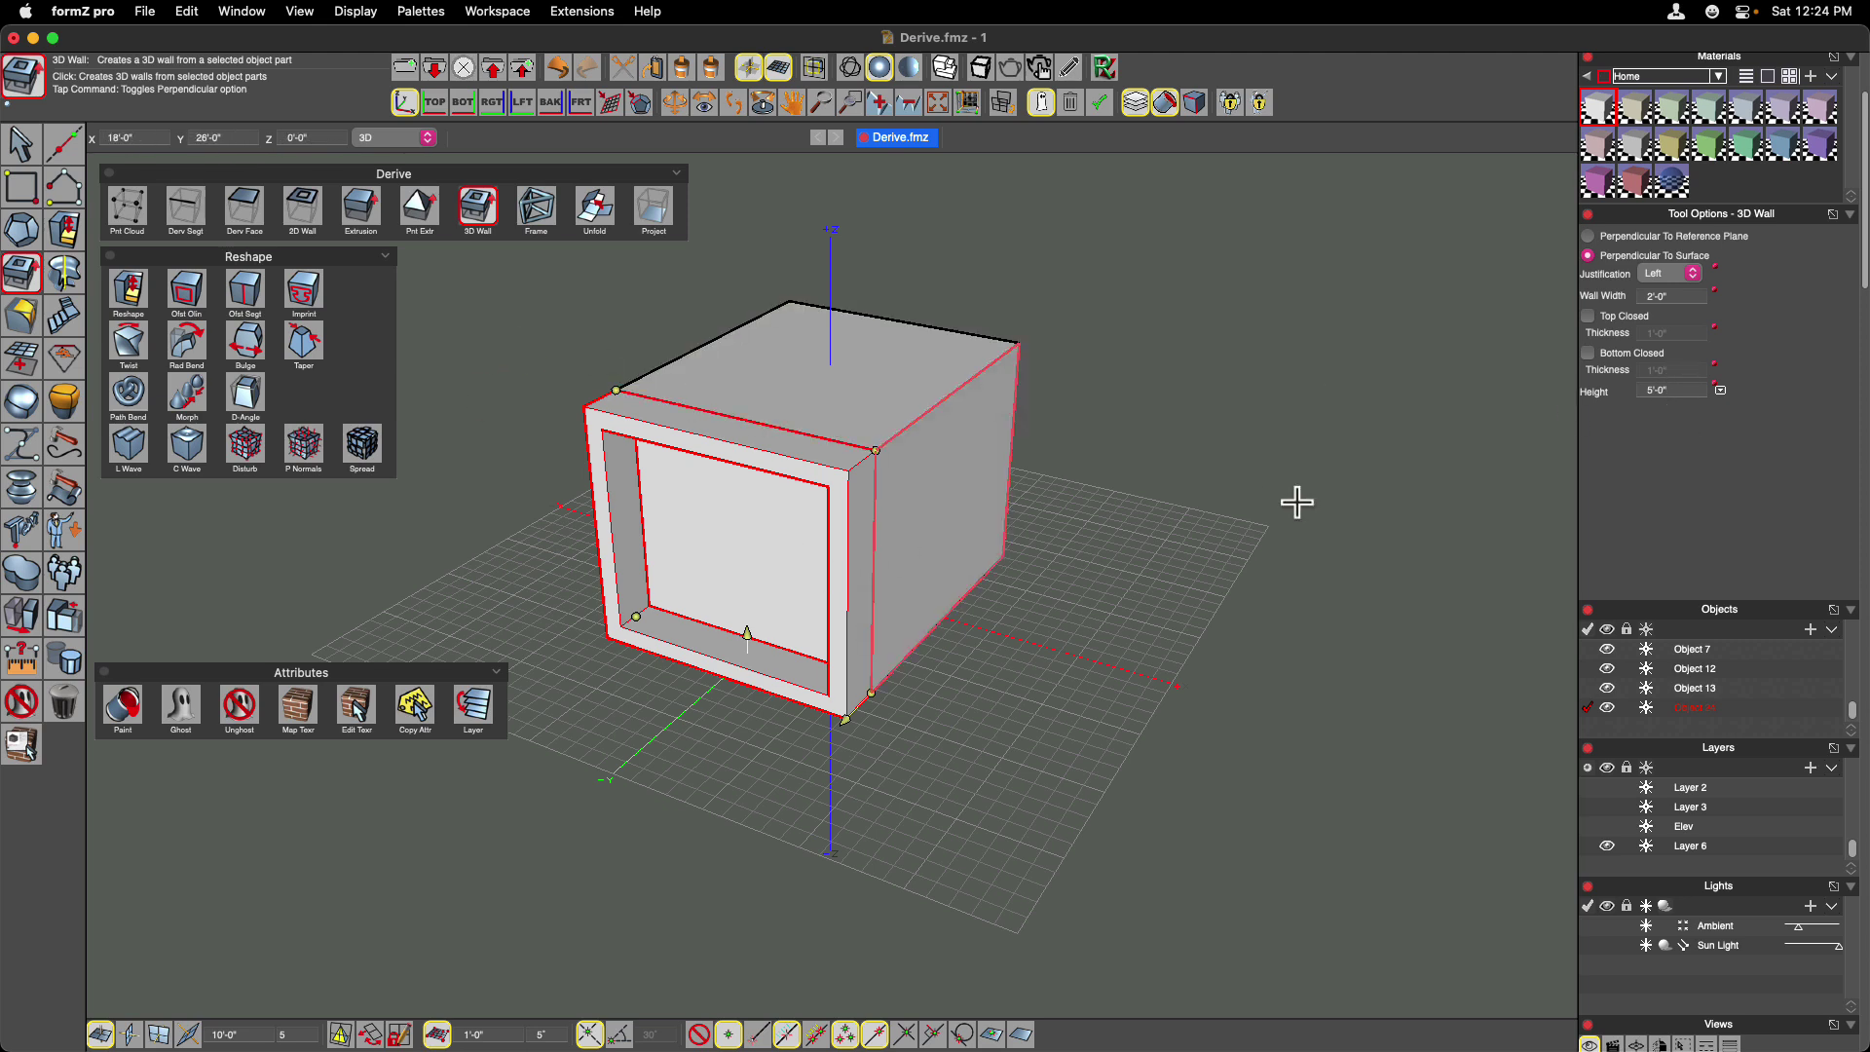
{"action": "left_click", "coordinate": [1669, 275]}
{"action": "left_click", "coordinate": [1665, 292]}
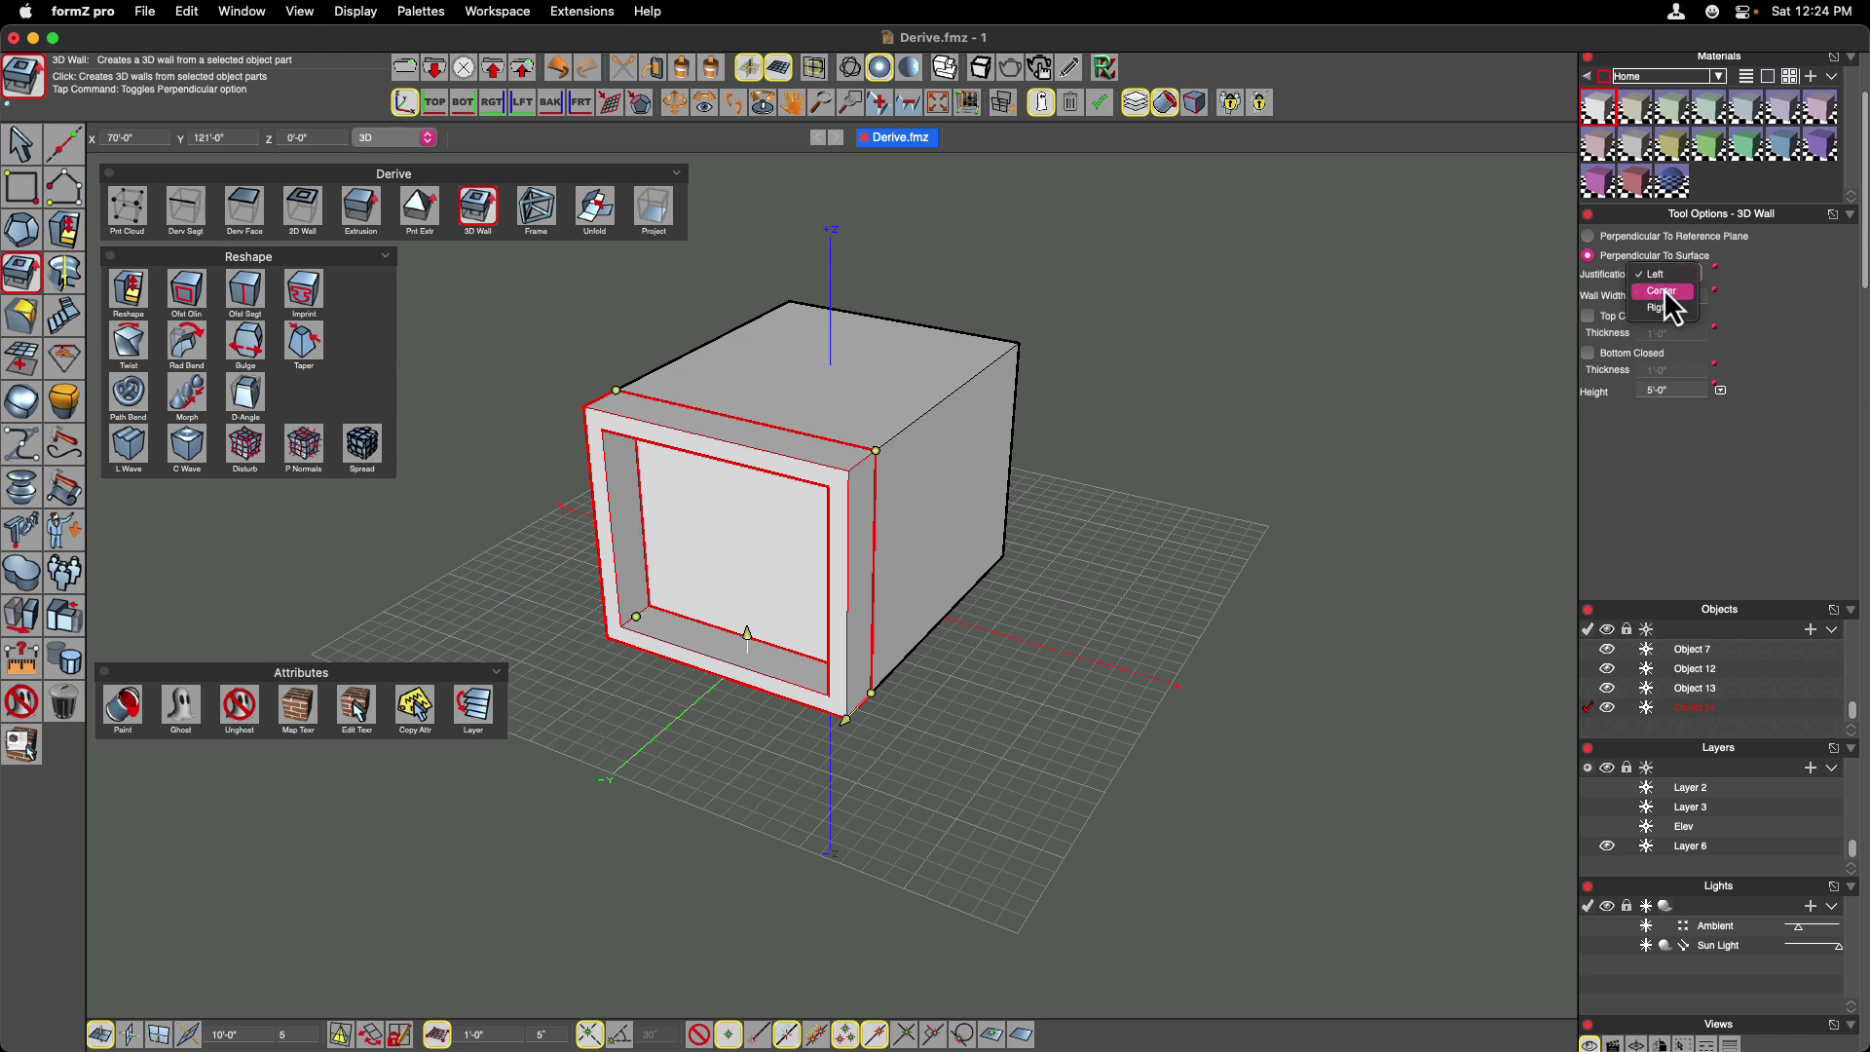
{"action": "left_click_drag", "start_coordinate": [1666, 279], "coordinate": [1667, 299]}
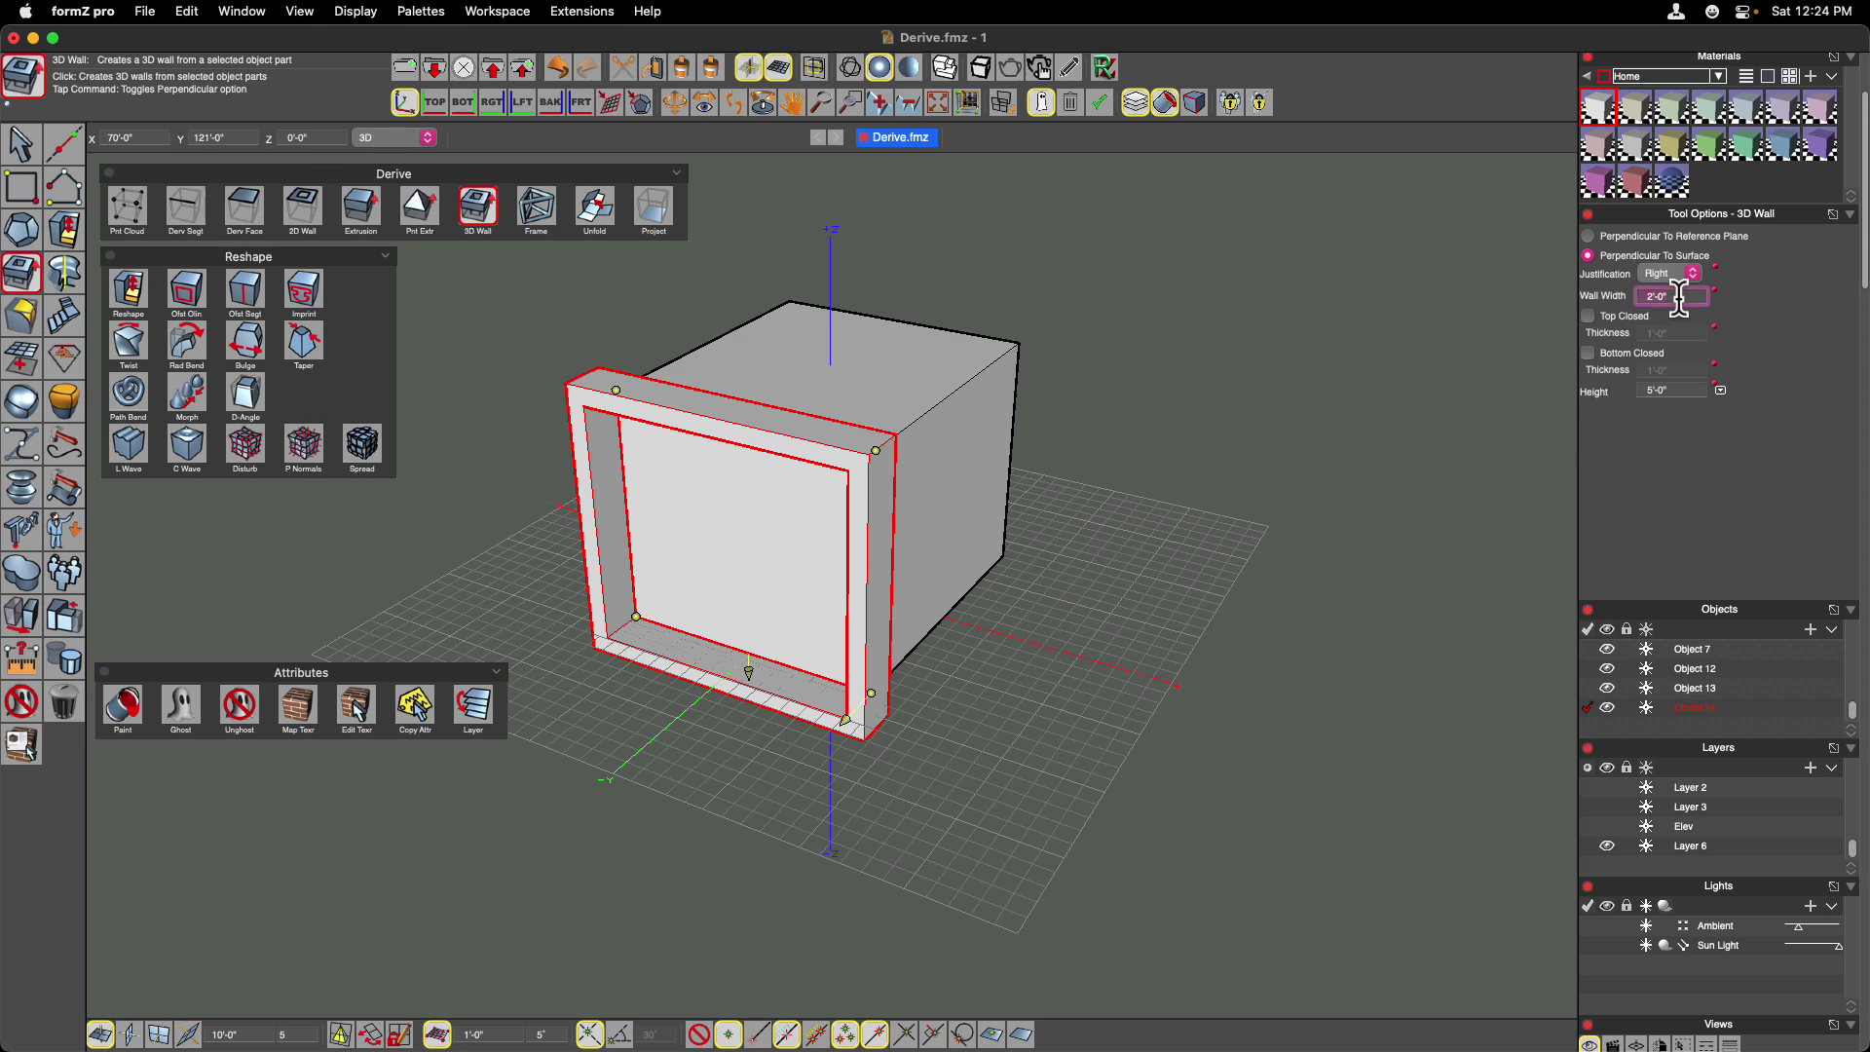
Set the derived wall's width to 1'-0" and its height to 10'-0", and finish editing.
{"action": "left_click", "coordinate": [1679, 299]}
{"action": "type", "text": "1"}
{"action": "key", "text": "Return"}
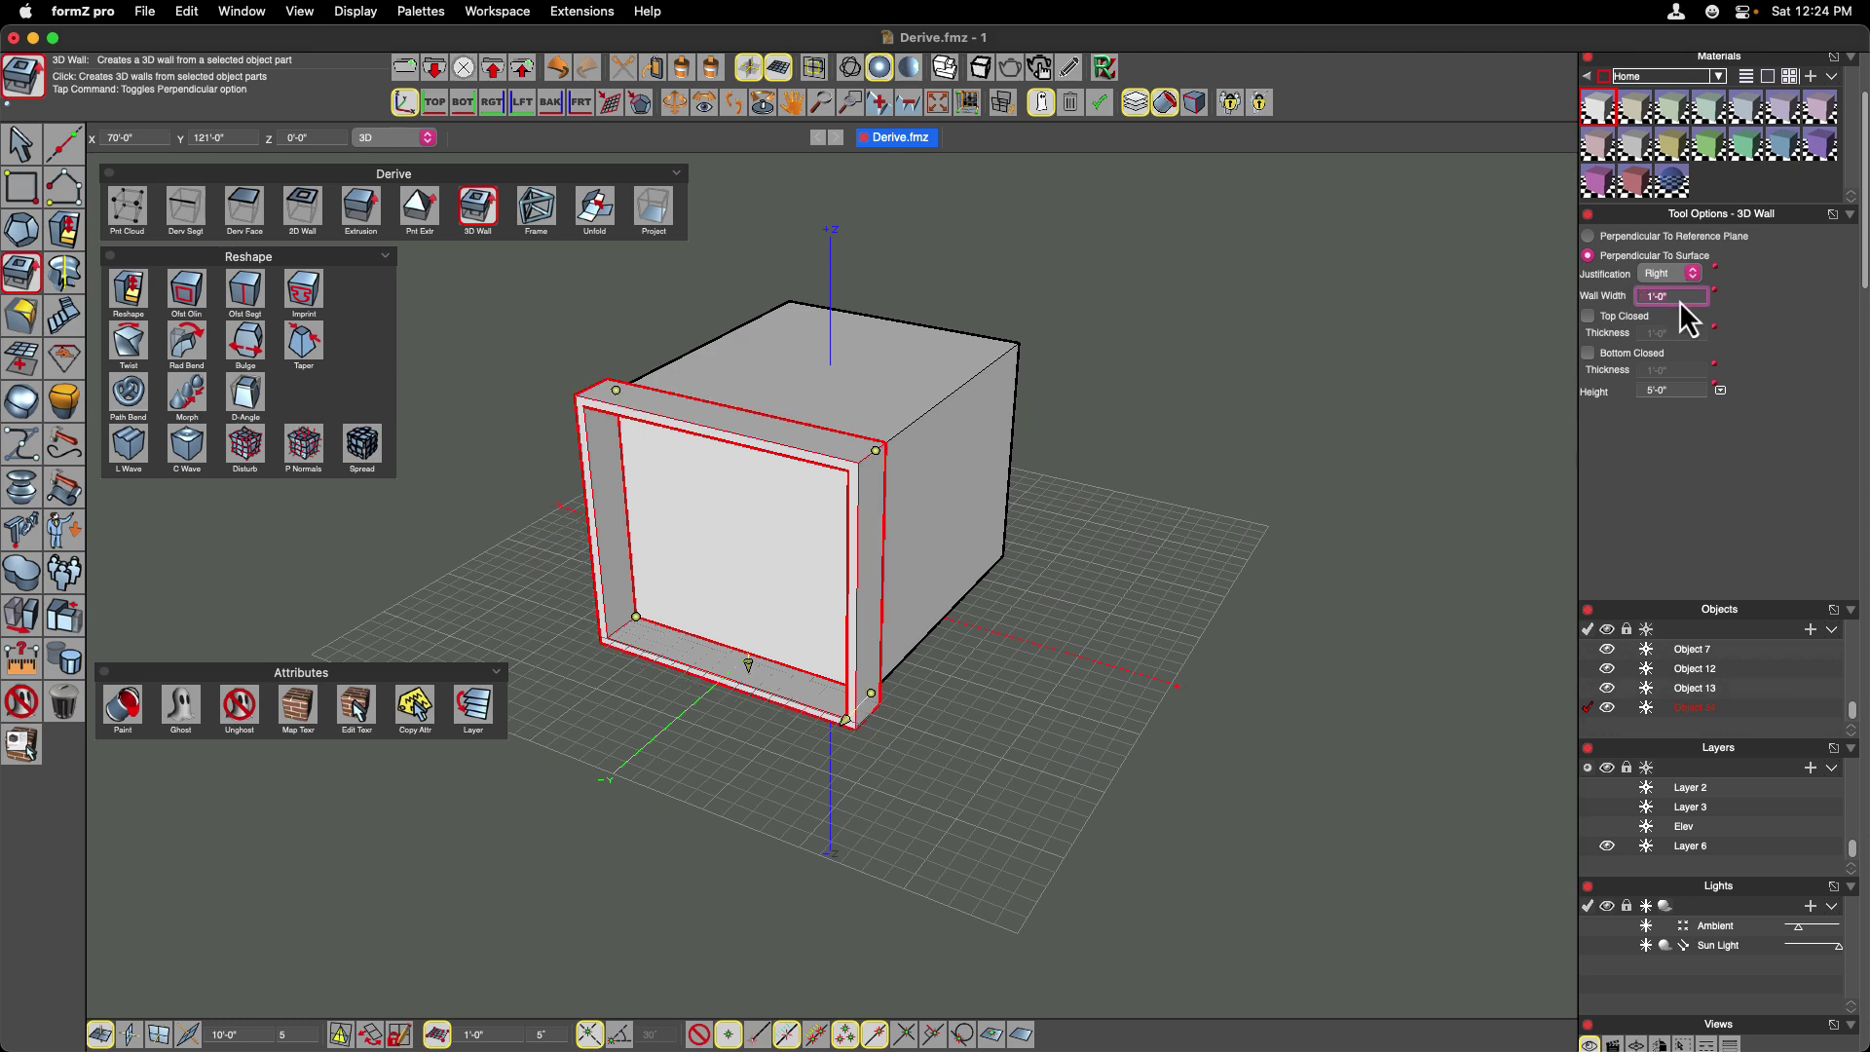
{"action": "left_click", "coordinate": [1685, 393]}
{"action": "type", "text": "10"}
{"action": "key", "text": "Return"}
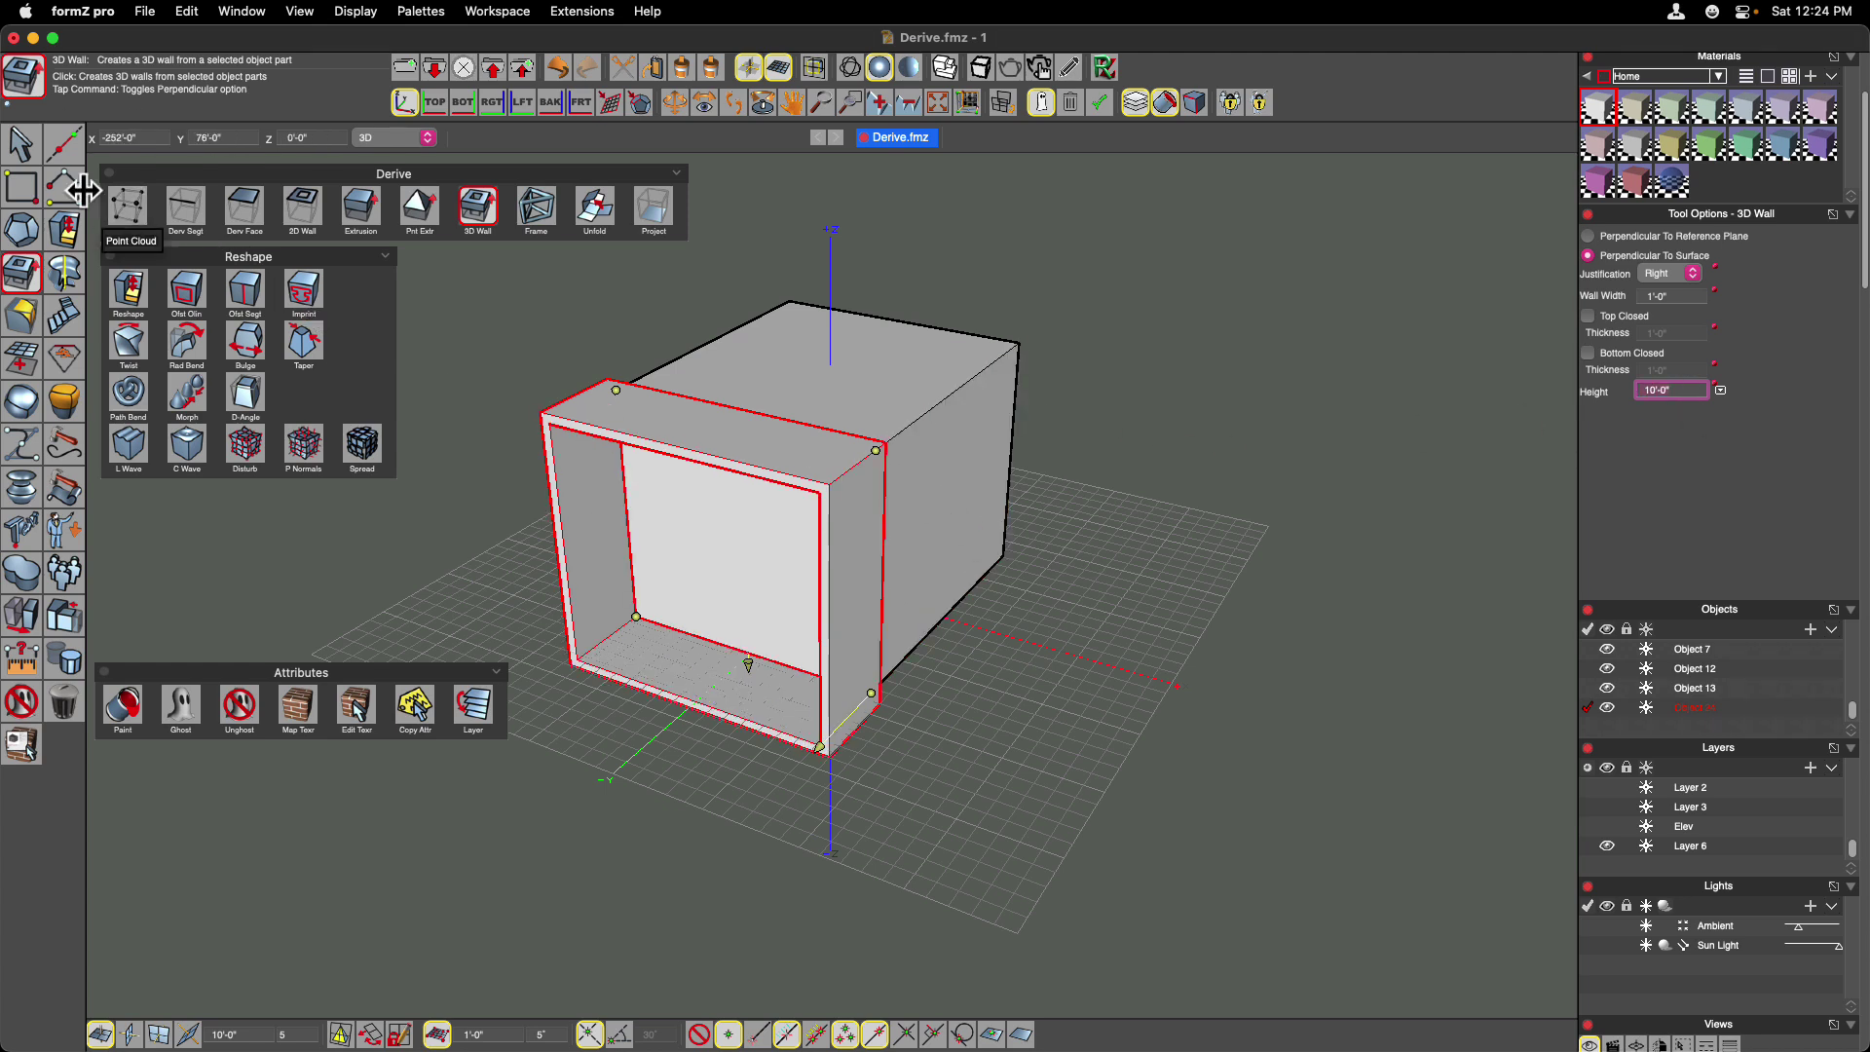
{"action": "left_click", "coordinate": [26, 147]}
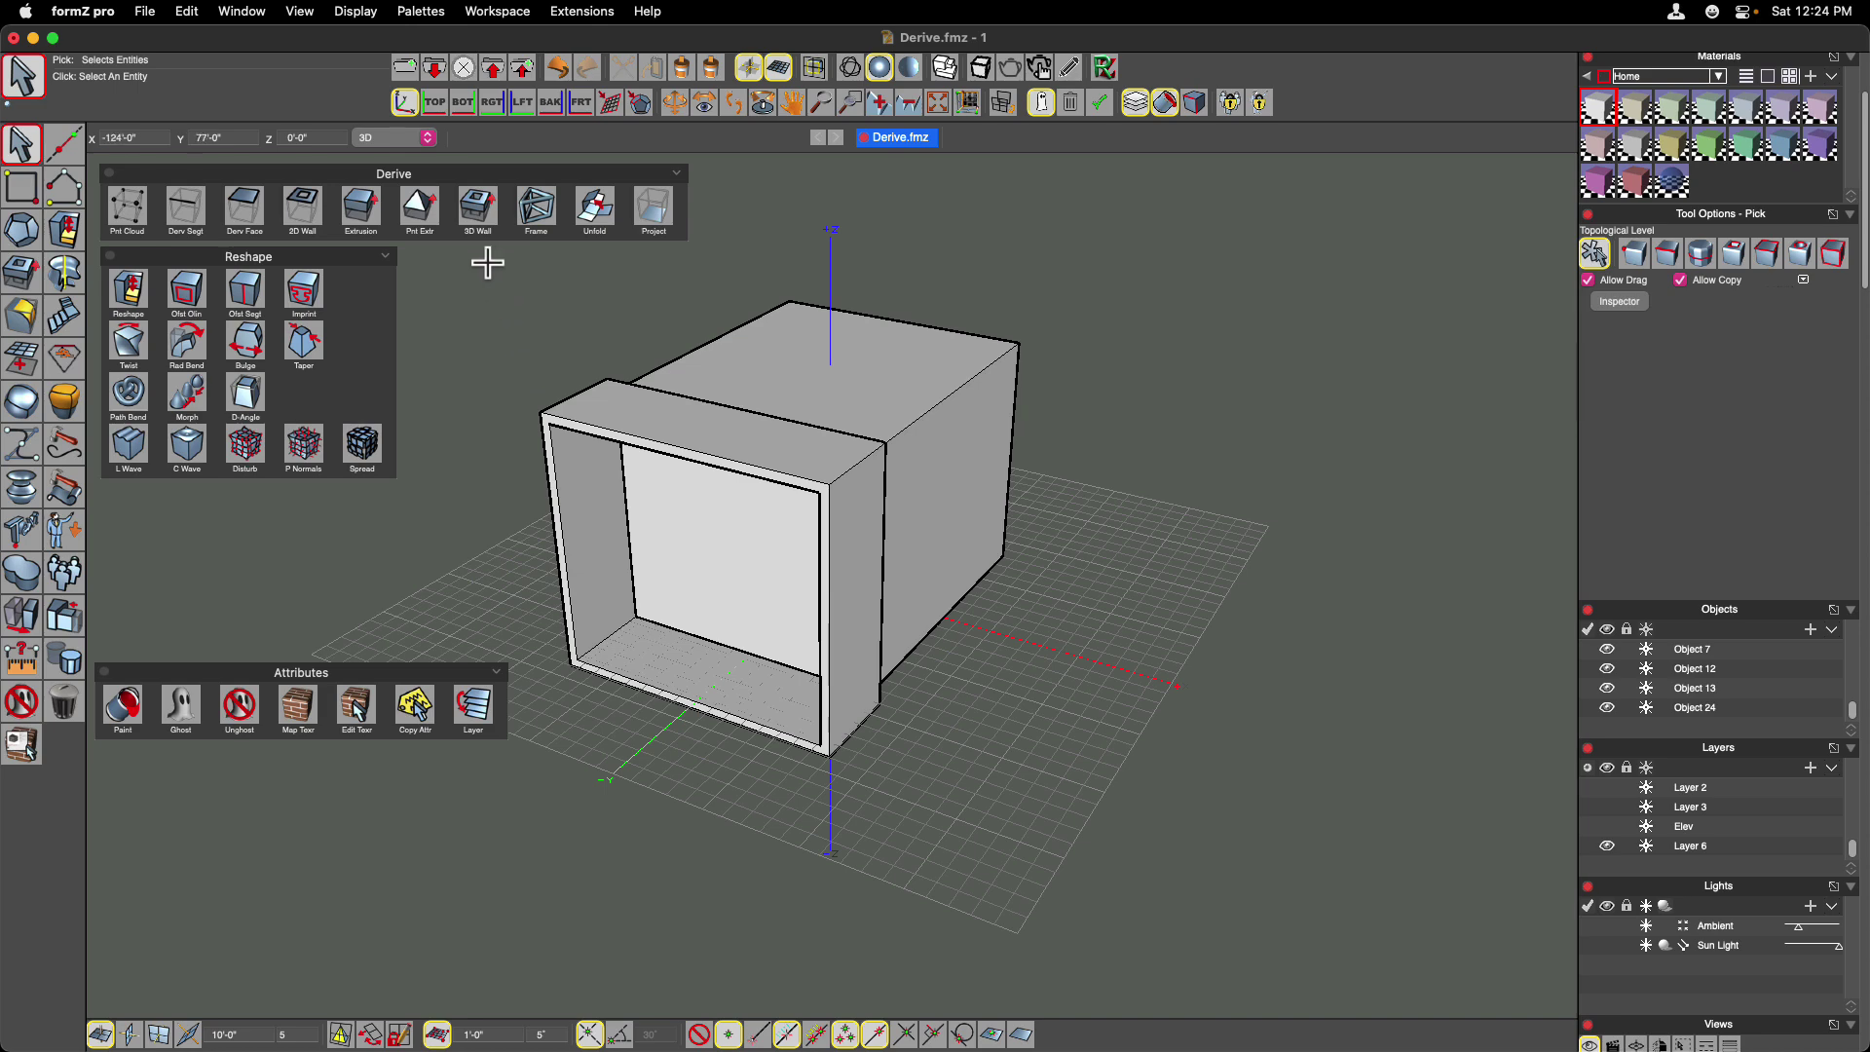
Show the derived wall's edit controls through the Inspector and stretch its lower right corner outward along the ground.
{"action": "left_click", "coordinate": [580, 402]}
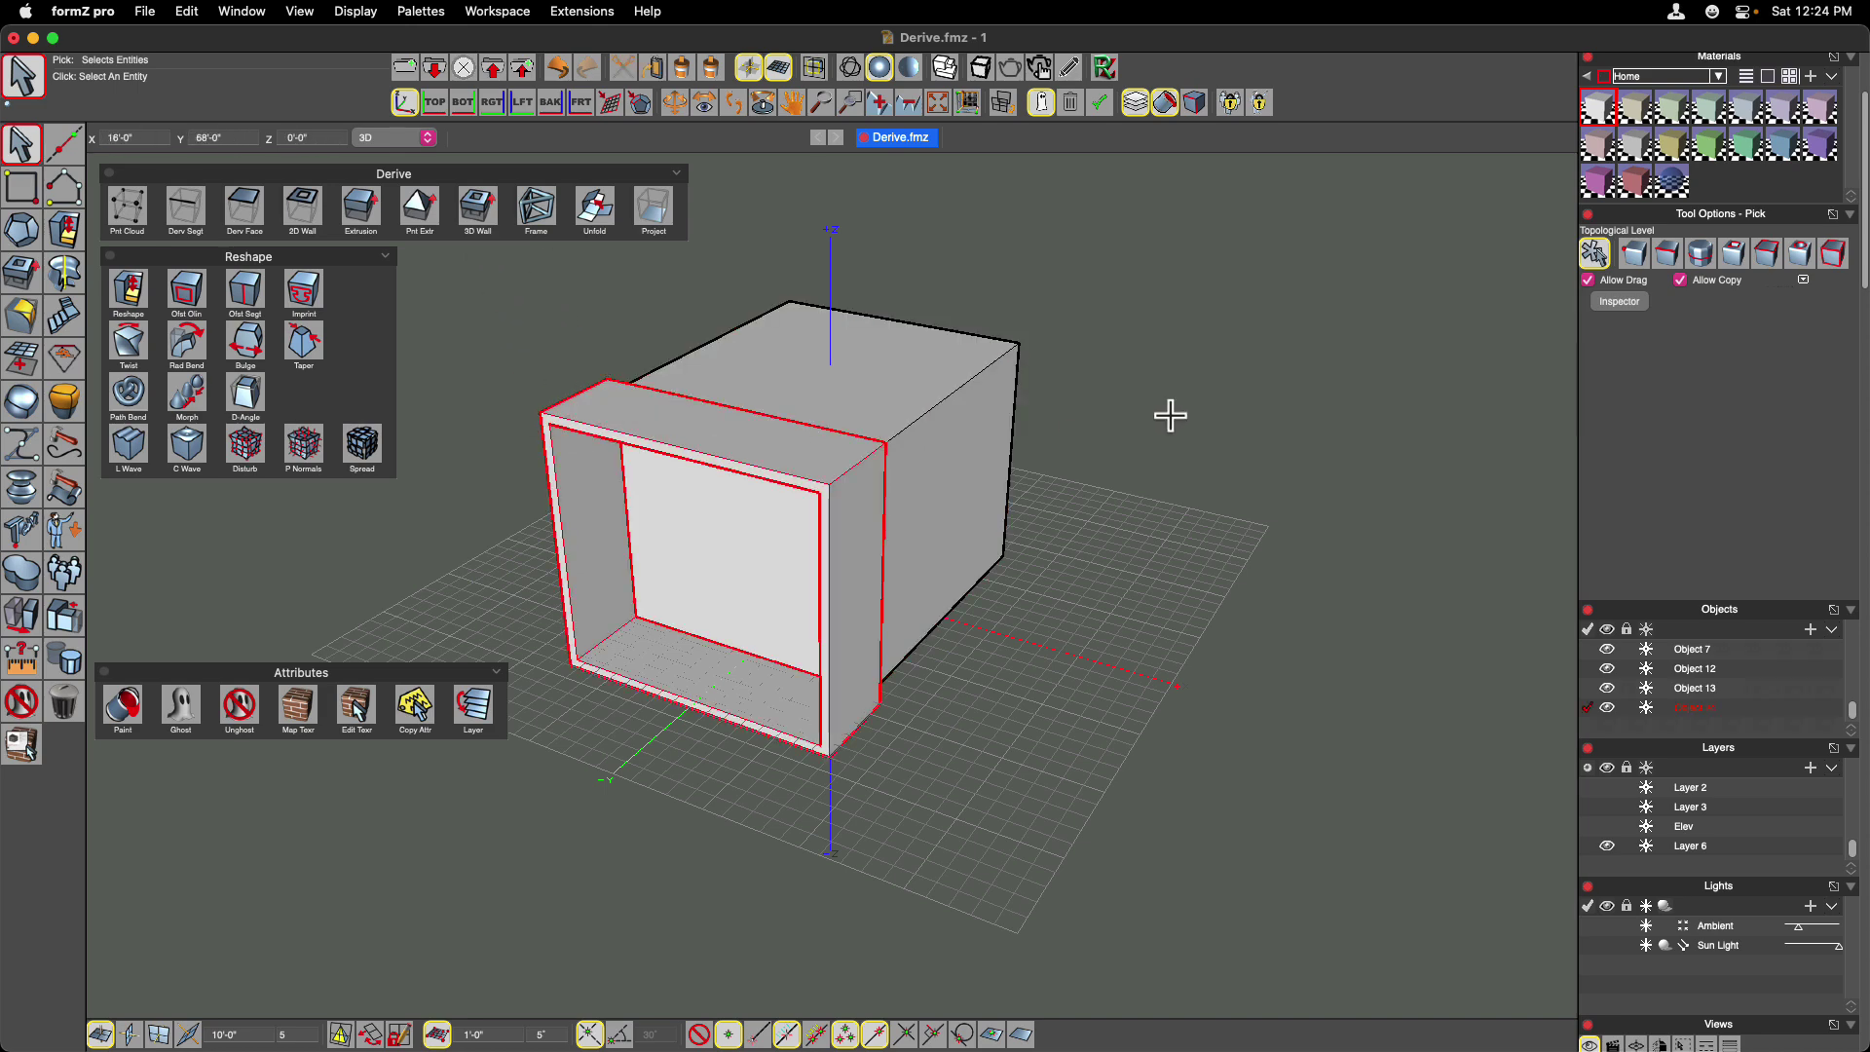
{"action": "left_click", "coordinate": [1619, 302]}
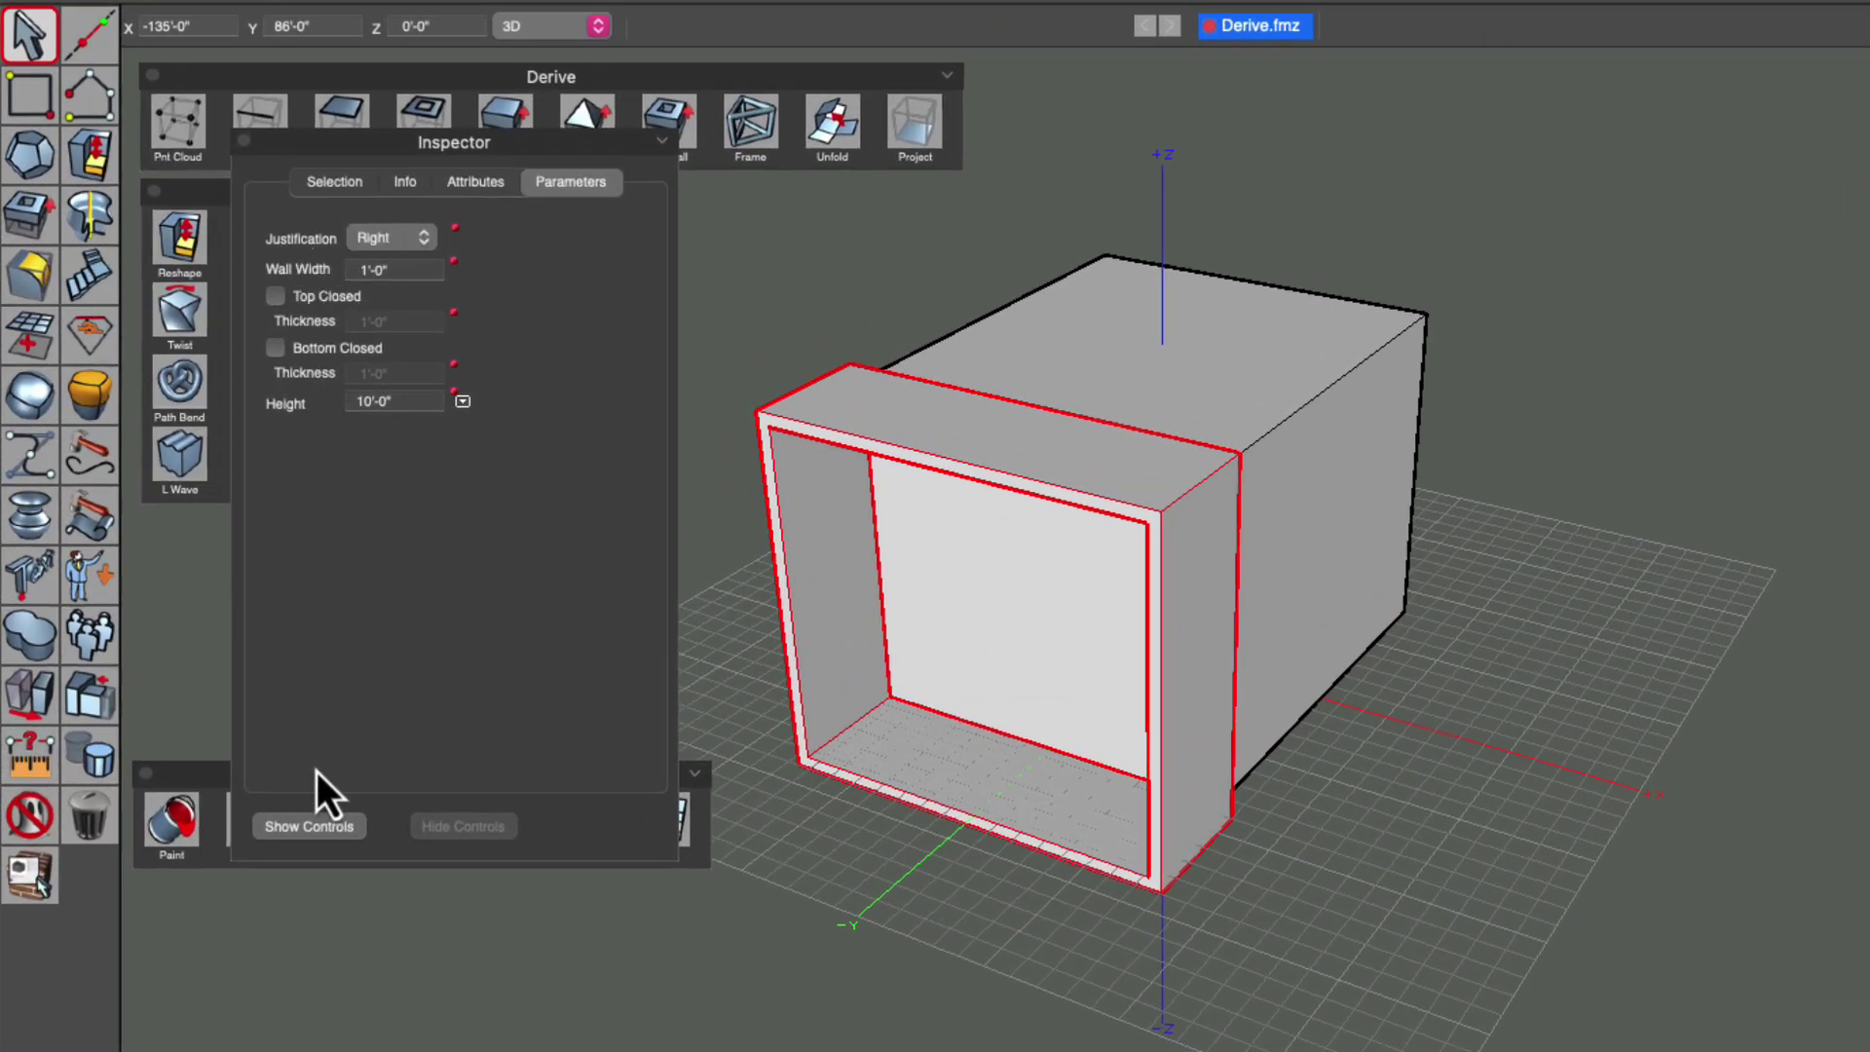
{"action": "left_click", "coordinate": [310, 825]}
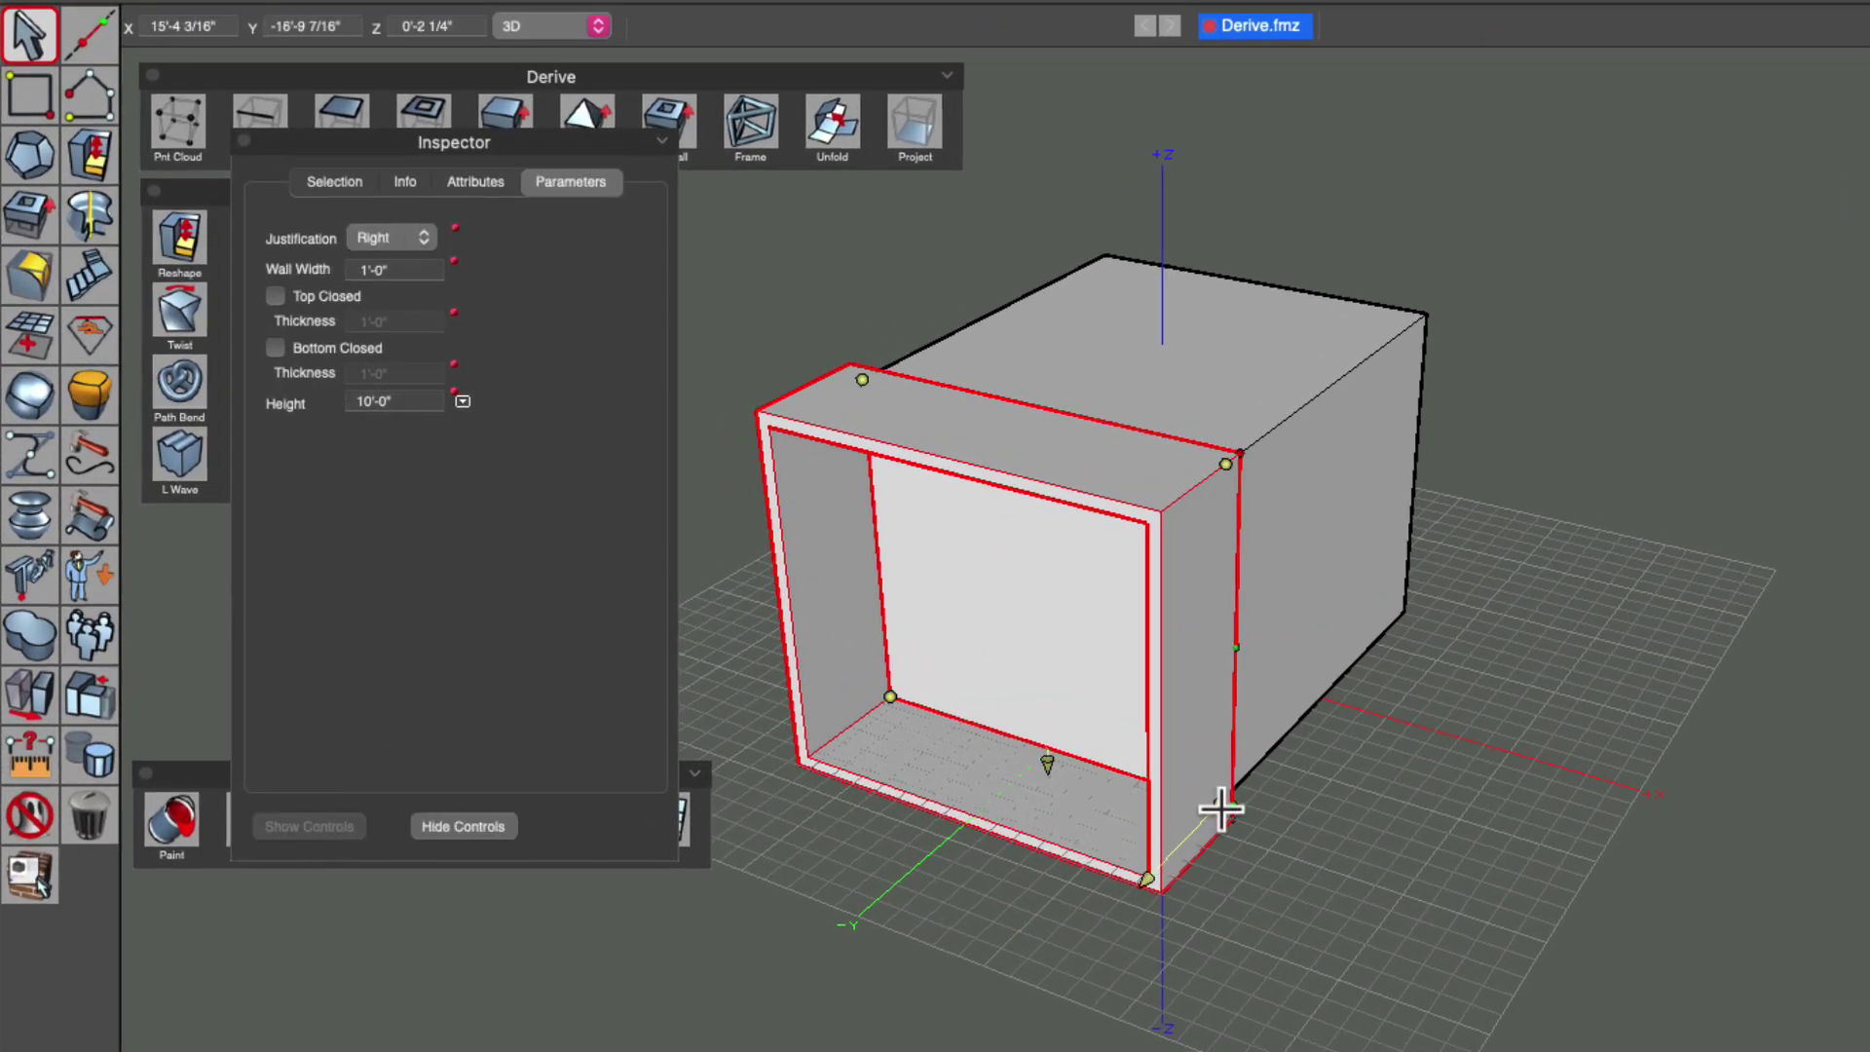
{"action": "left_click_drag", "start_coordinate": [1219, 804], "coordinate": [1598, 916]}
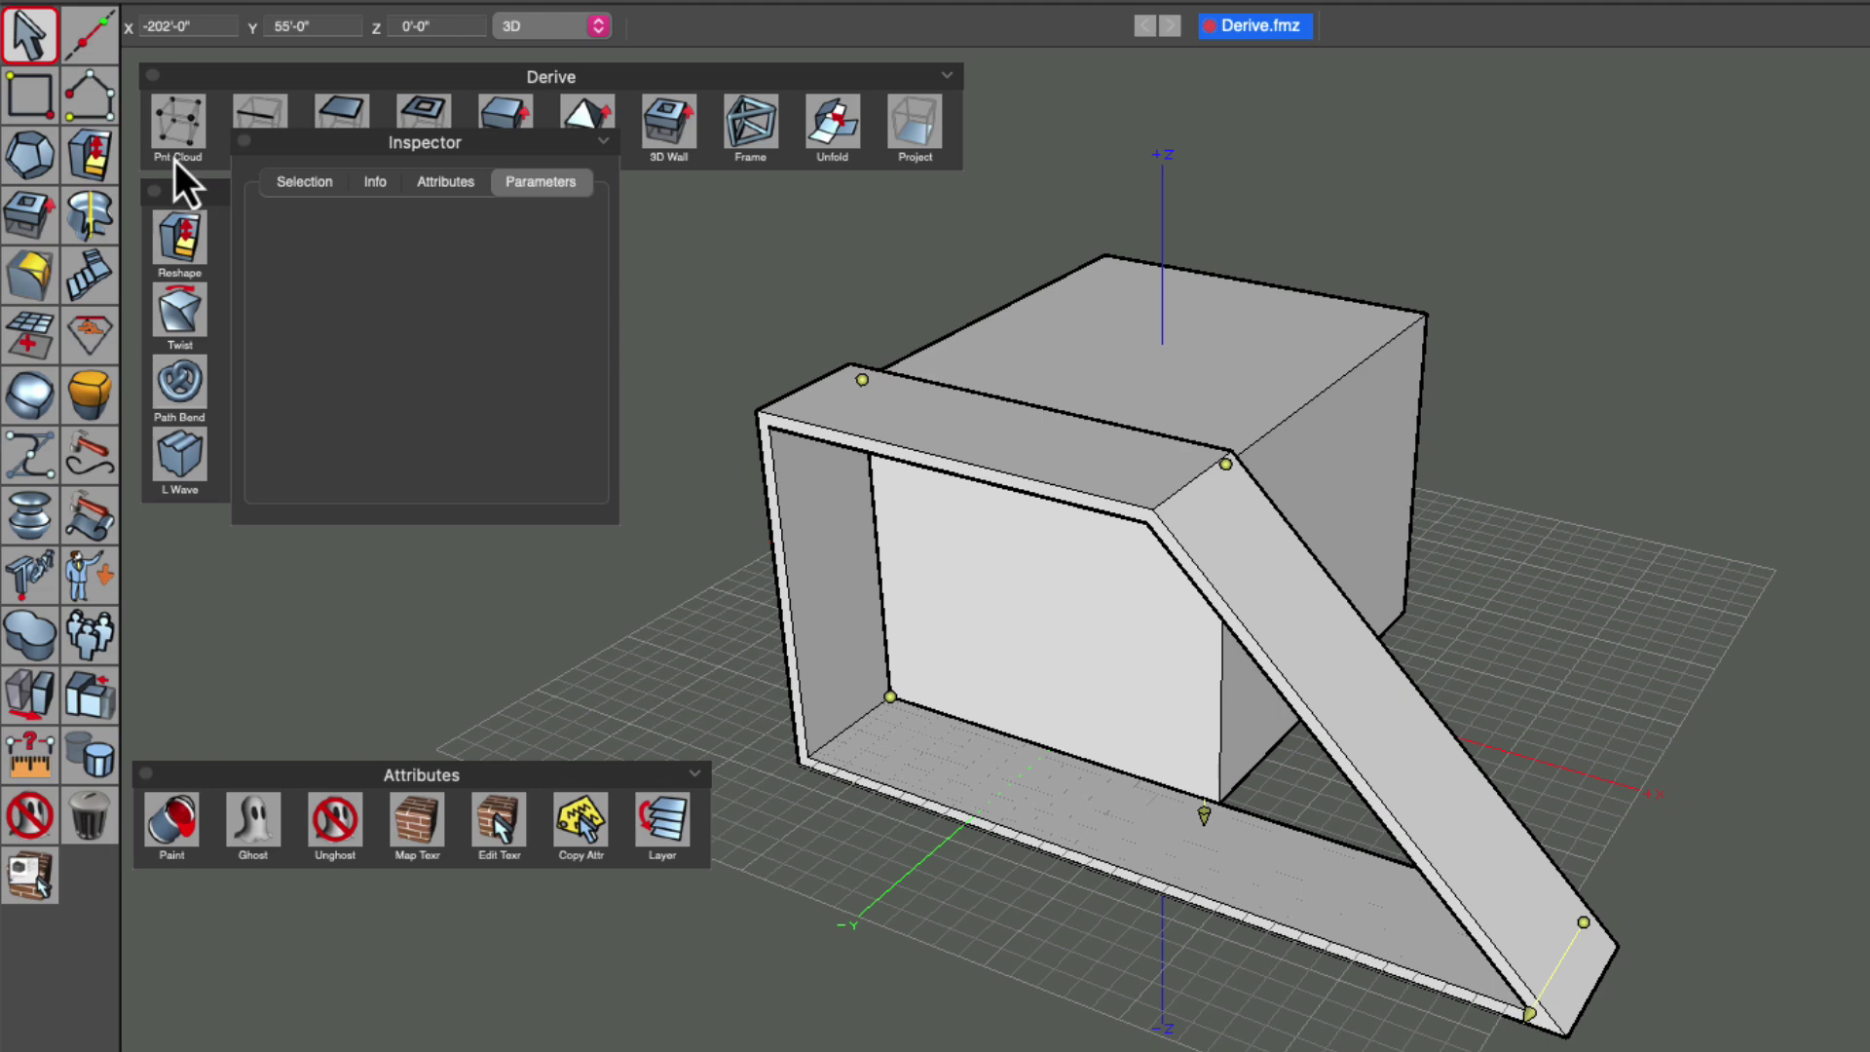
Reselect the stretched wall, set its wall width to 2'-0" and change its justification to Left.
{"action": "left_click", "coordinate": [779, 417]}
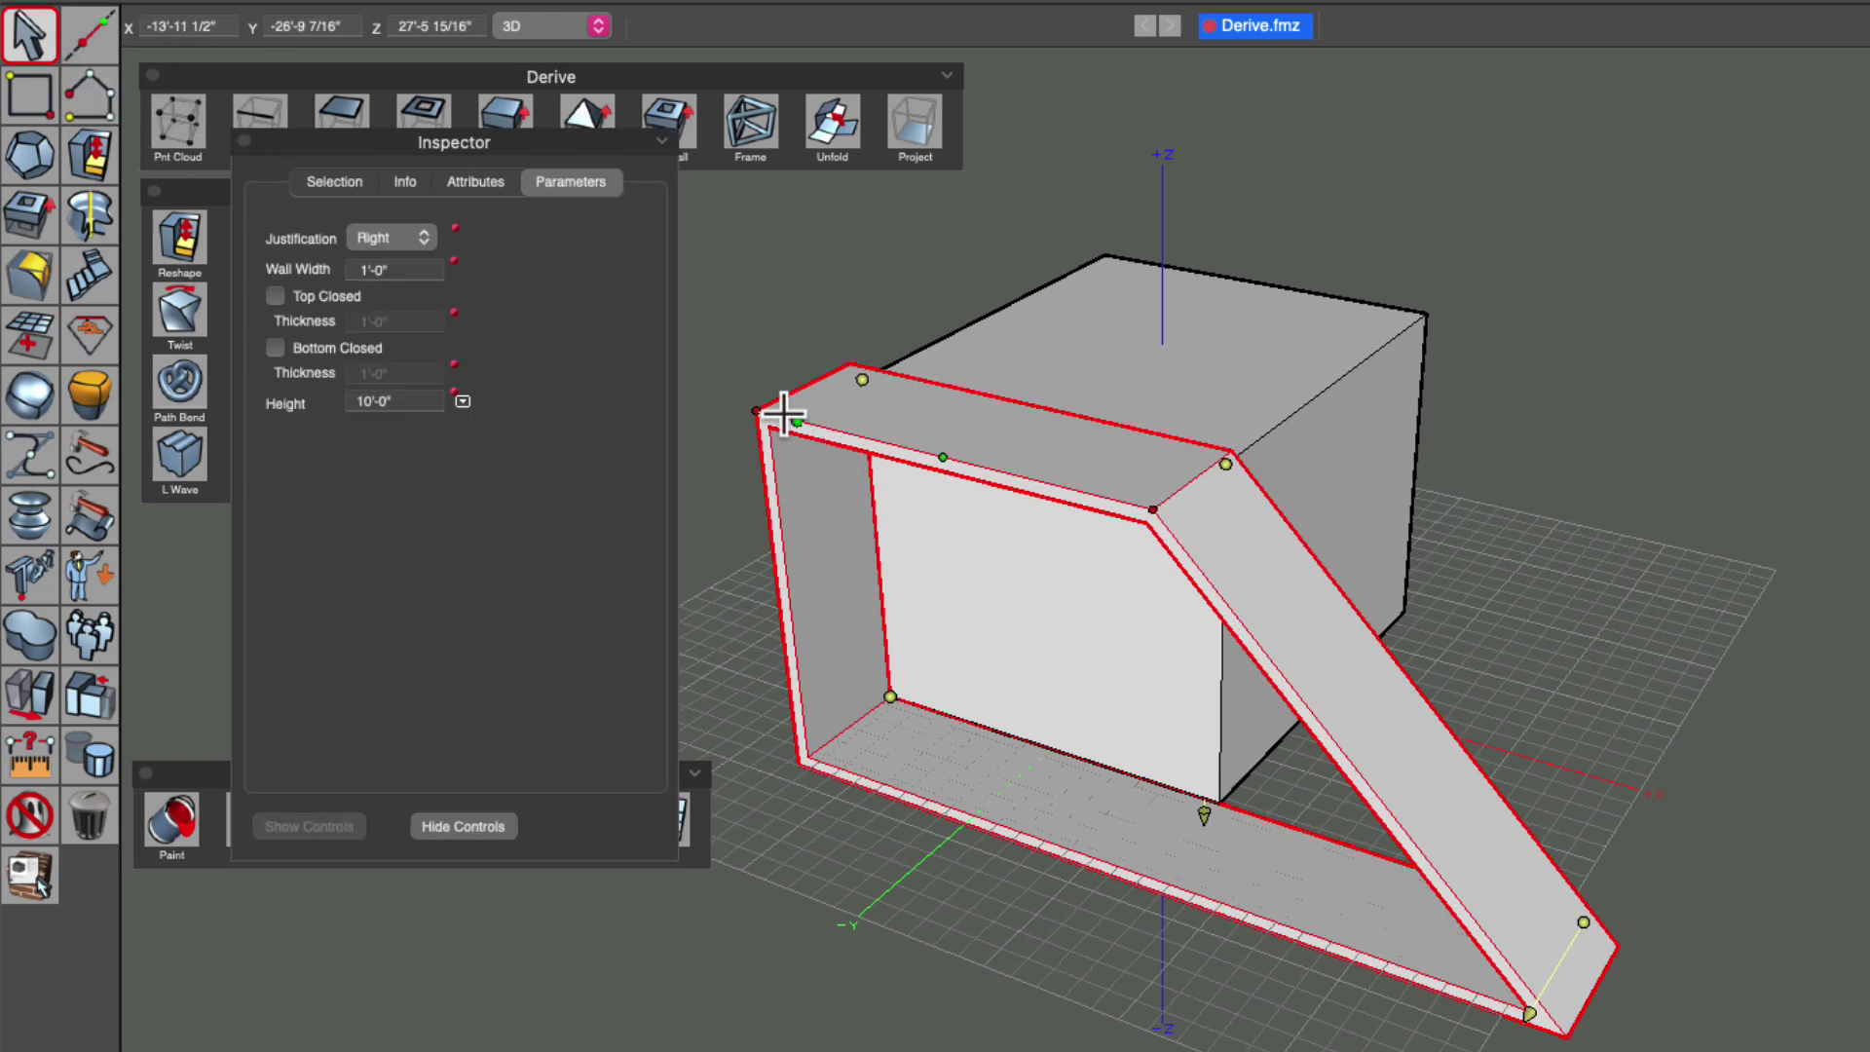
{"action": "left_click", "coordinate": [406, 272]}
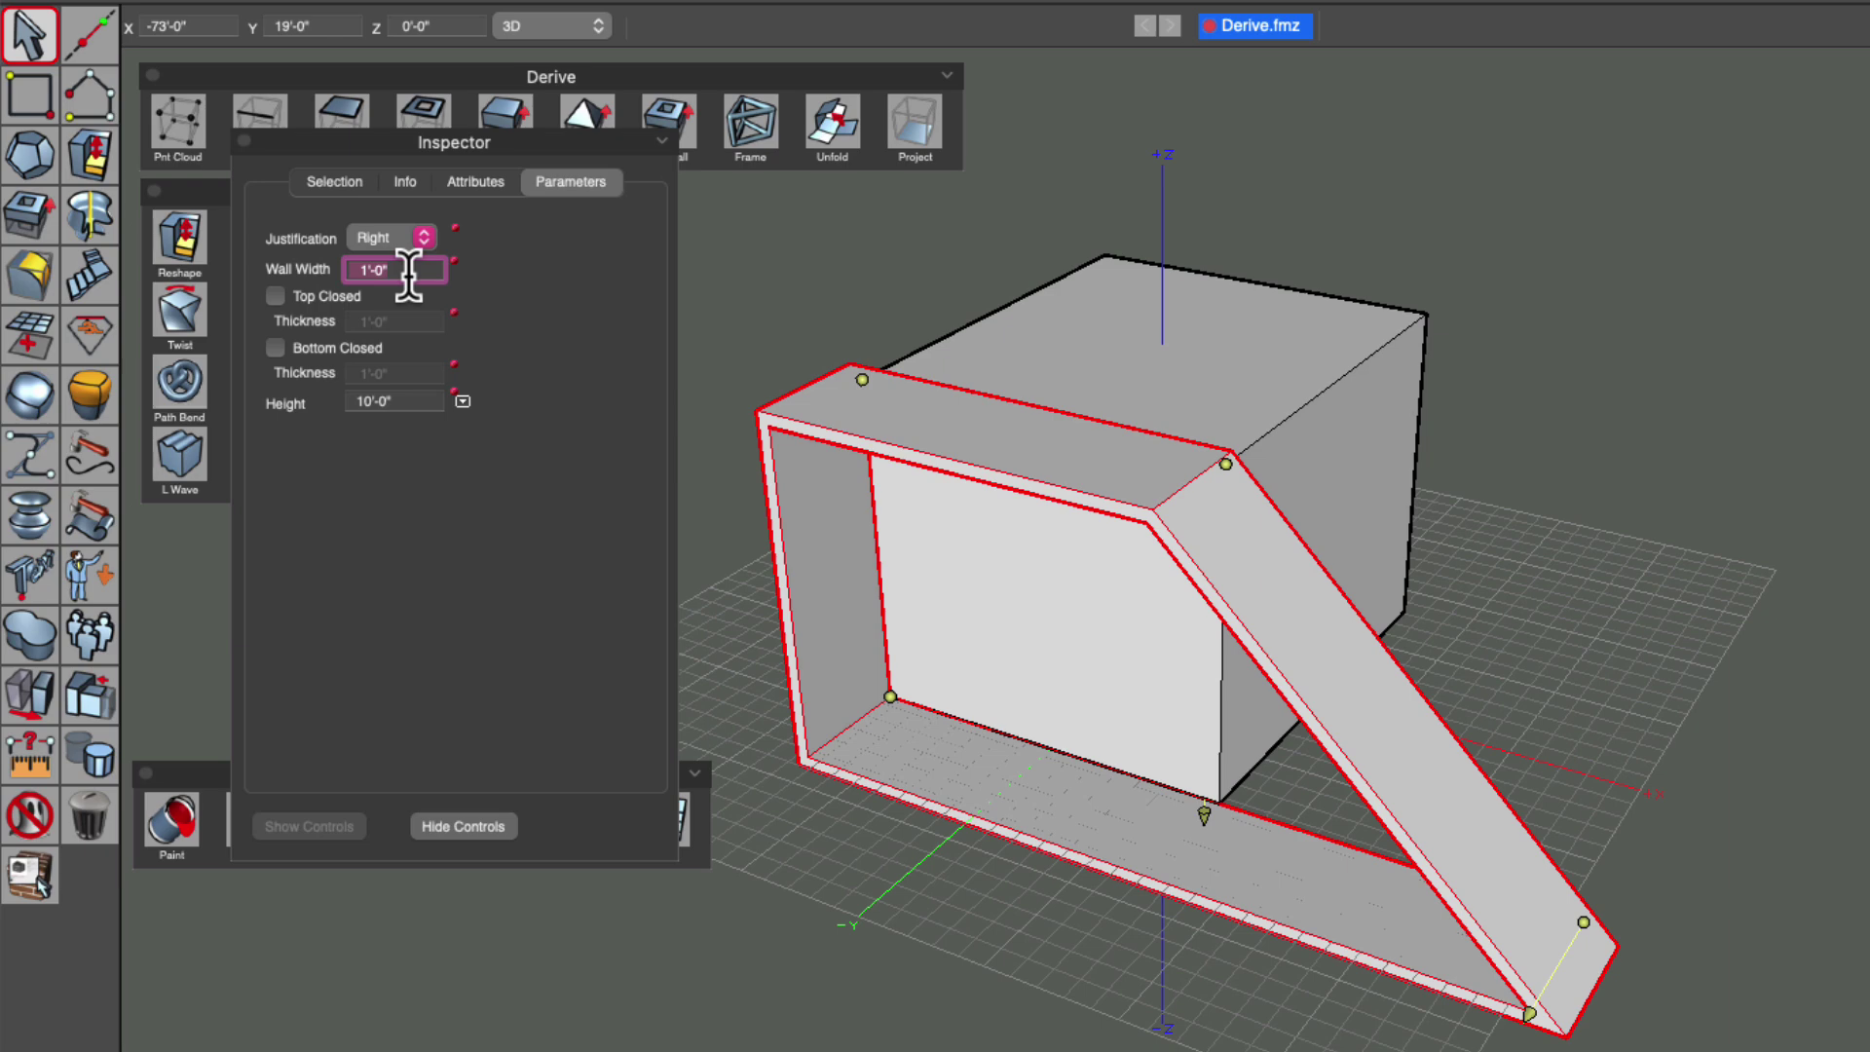
{"action": "type", "text": "2"}
{"action": "key", "text": "Return"}
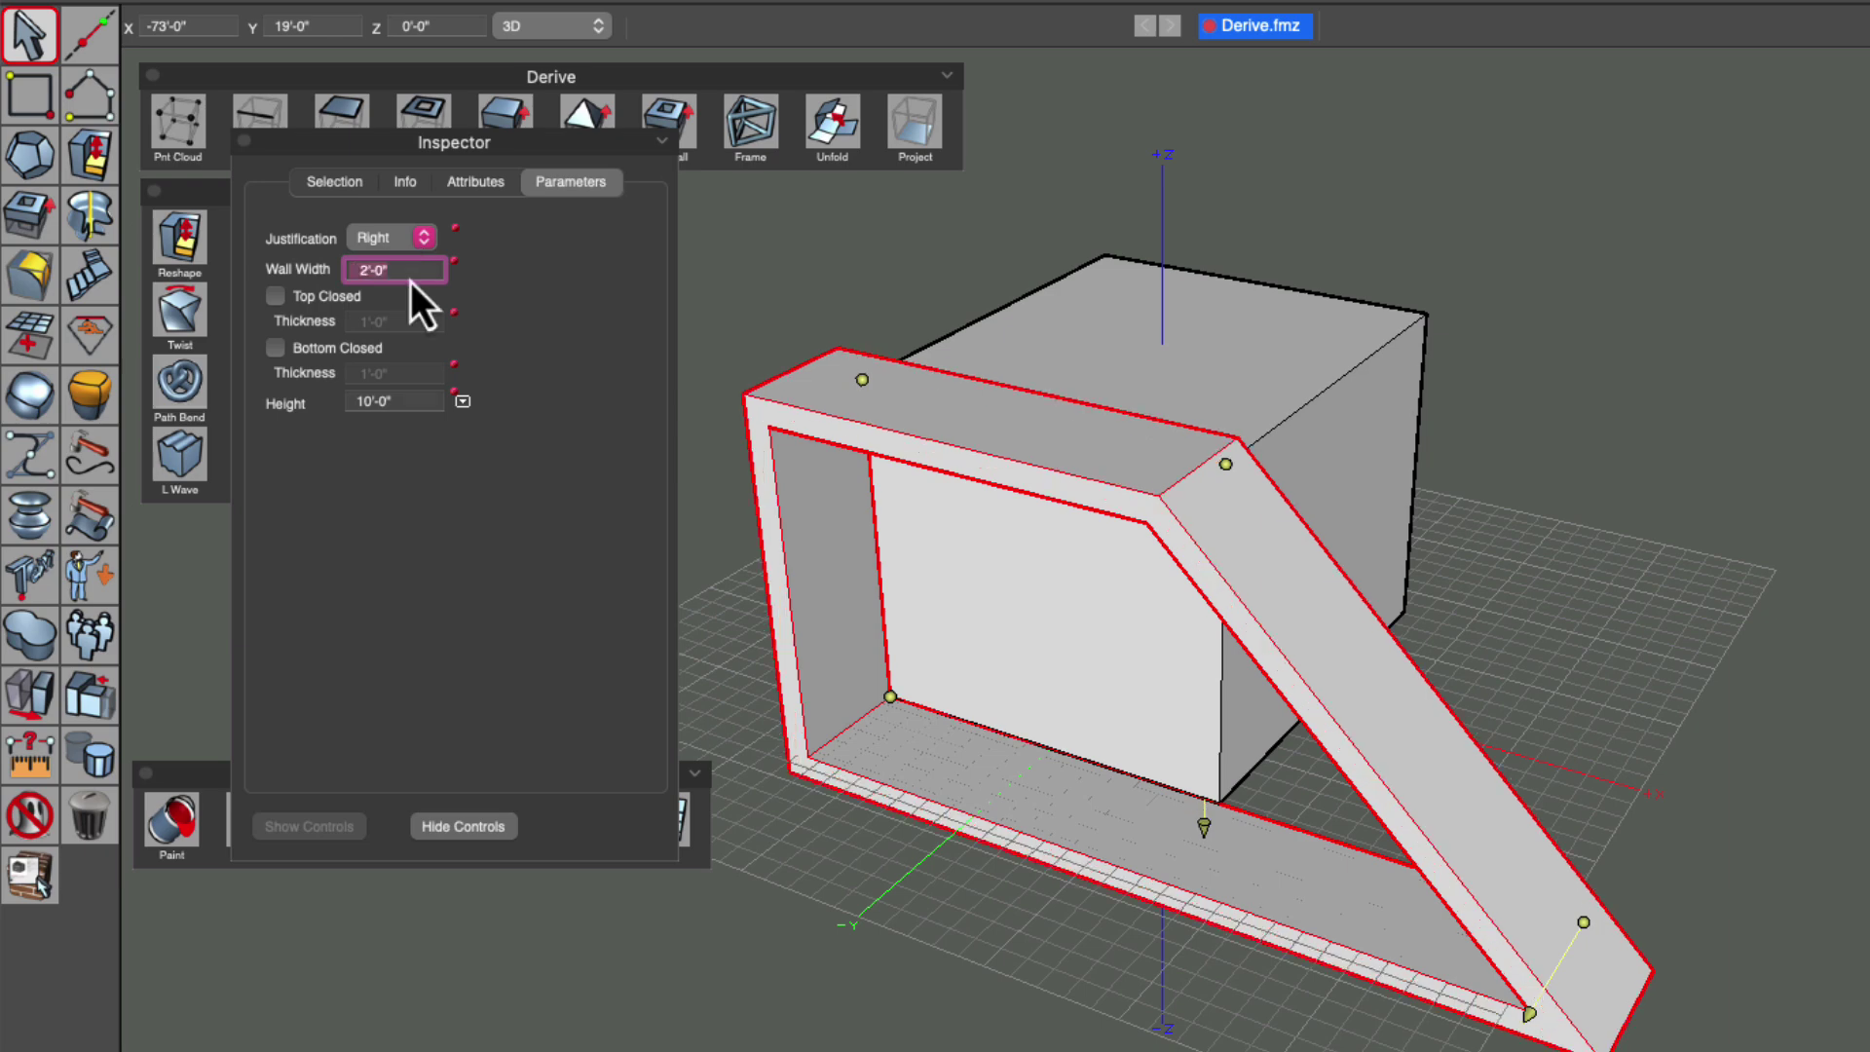
{"action": "left_click", "coordinate": [390, 237]}
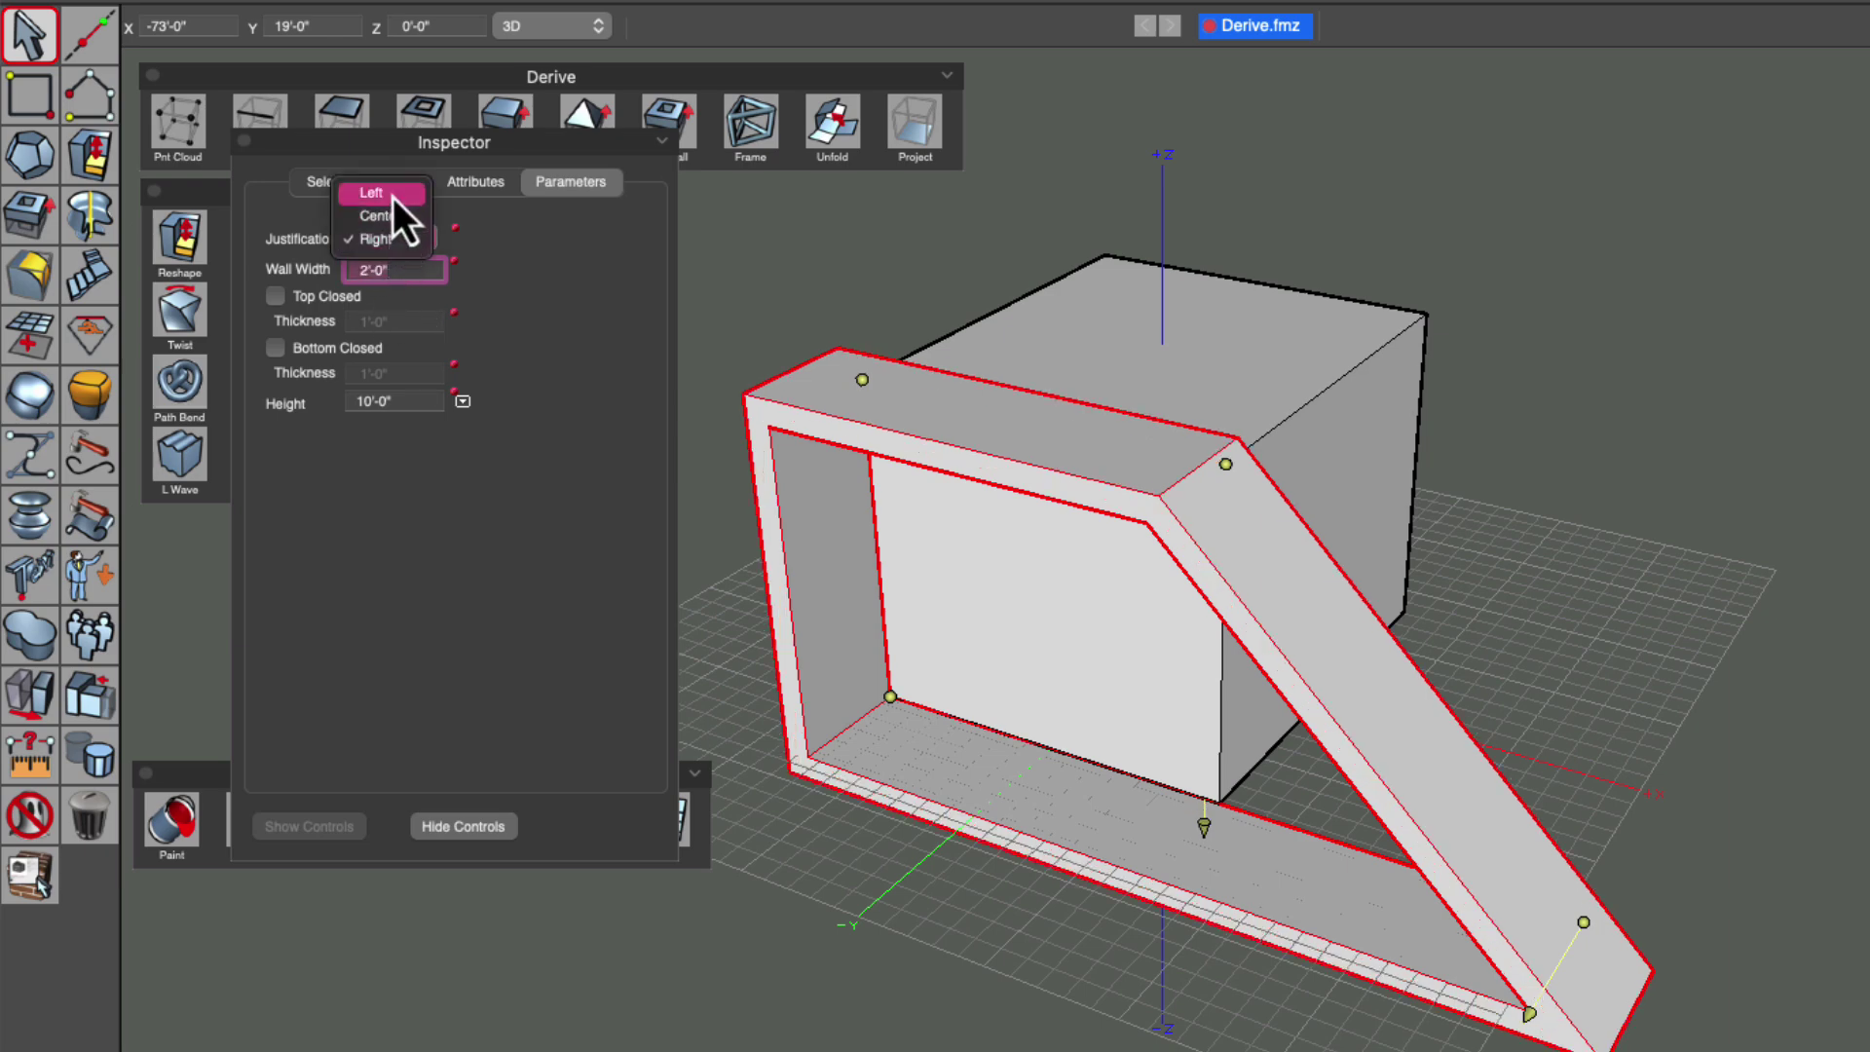
{"action": "left_click", "coordinate": [393, 194]}
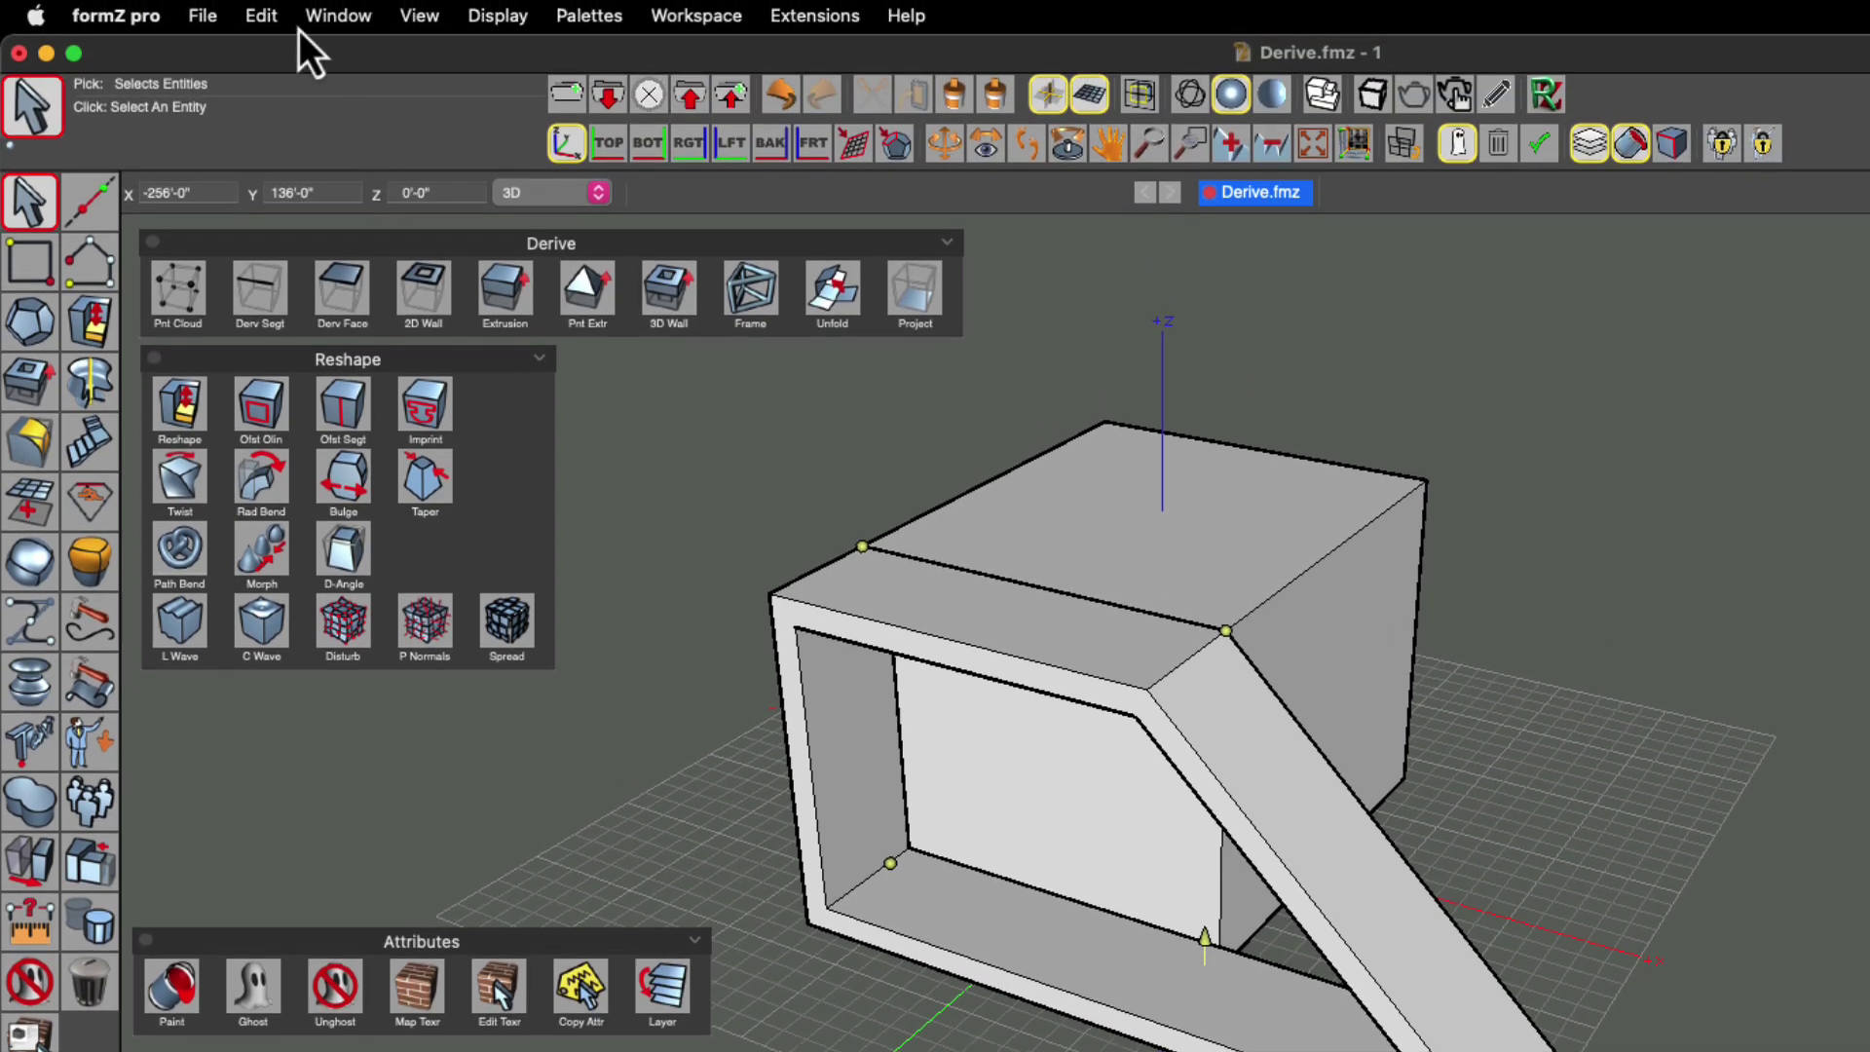
Review the options for derivatives' active layer and current material, and add a new layer named "derivatives".
{"action": "left_click", "coordinate": [261, 15]}
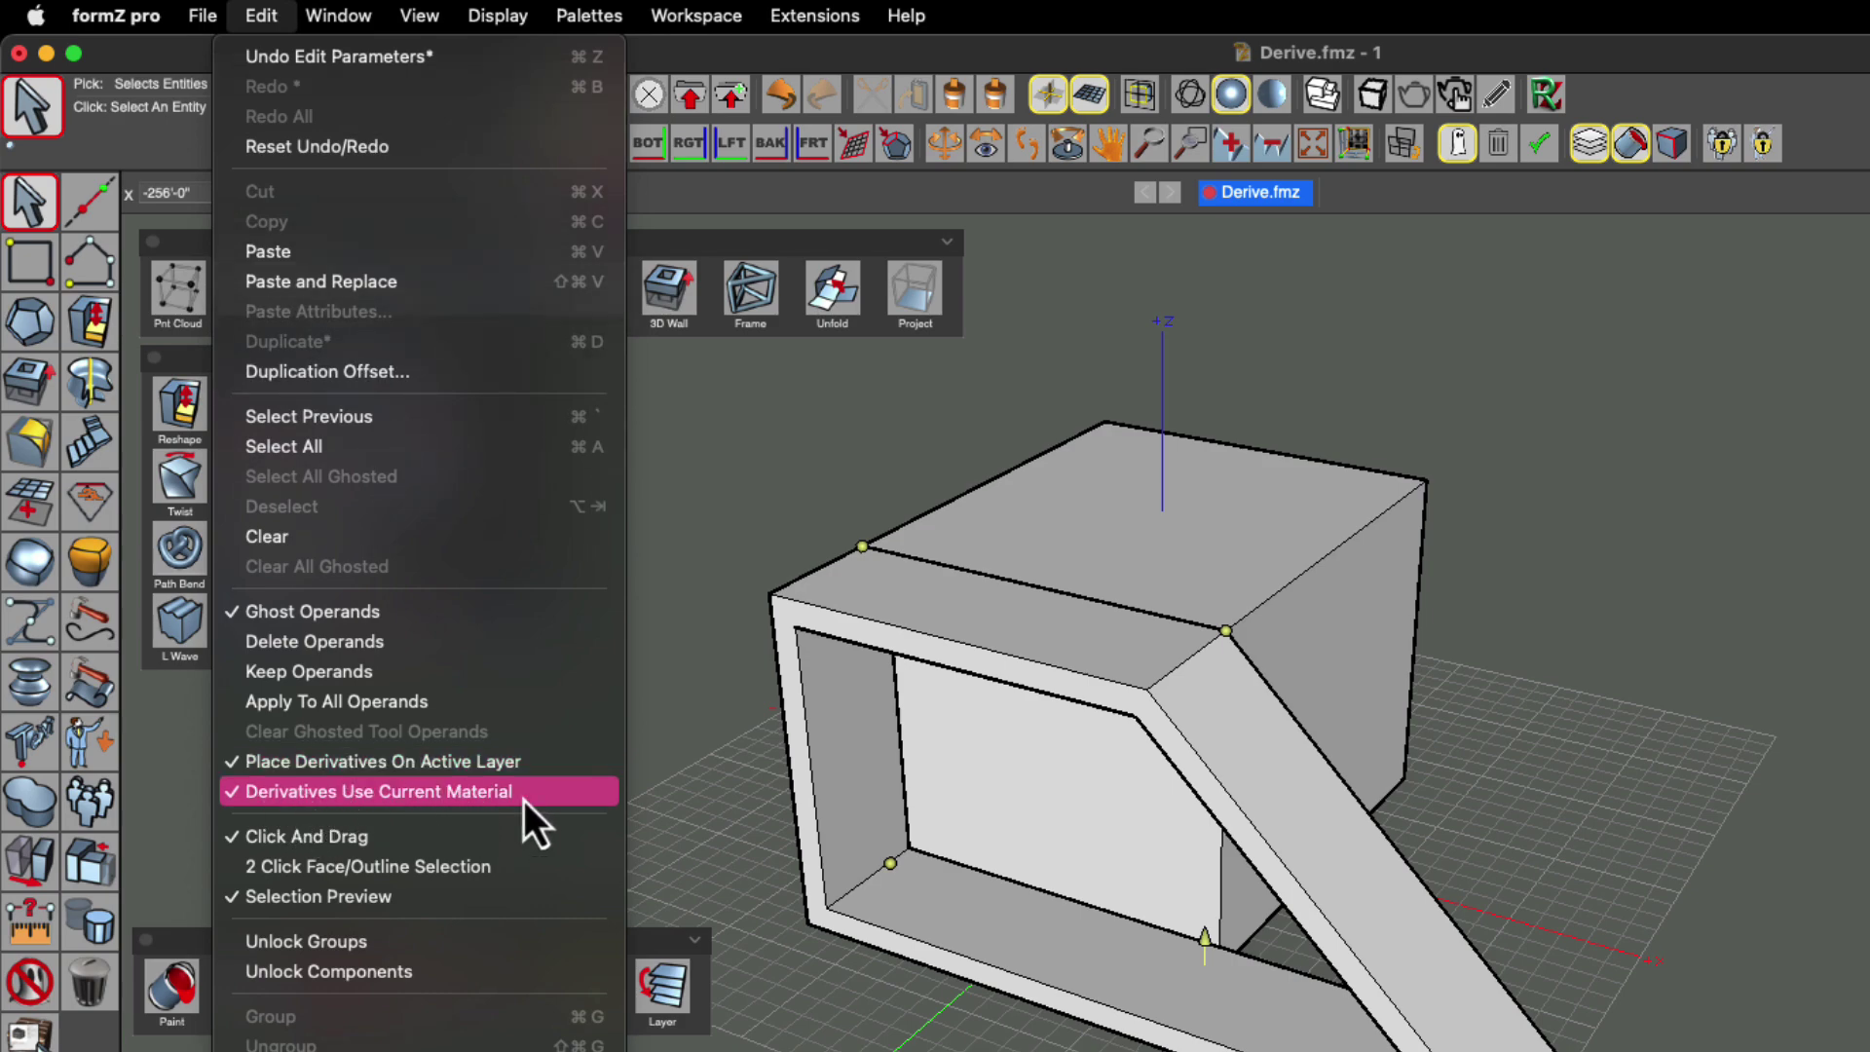
{"action": "left_click", "coordinate": [1575, 693]}
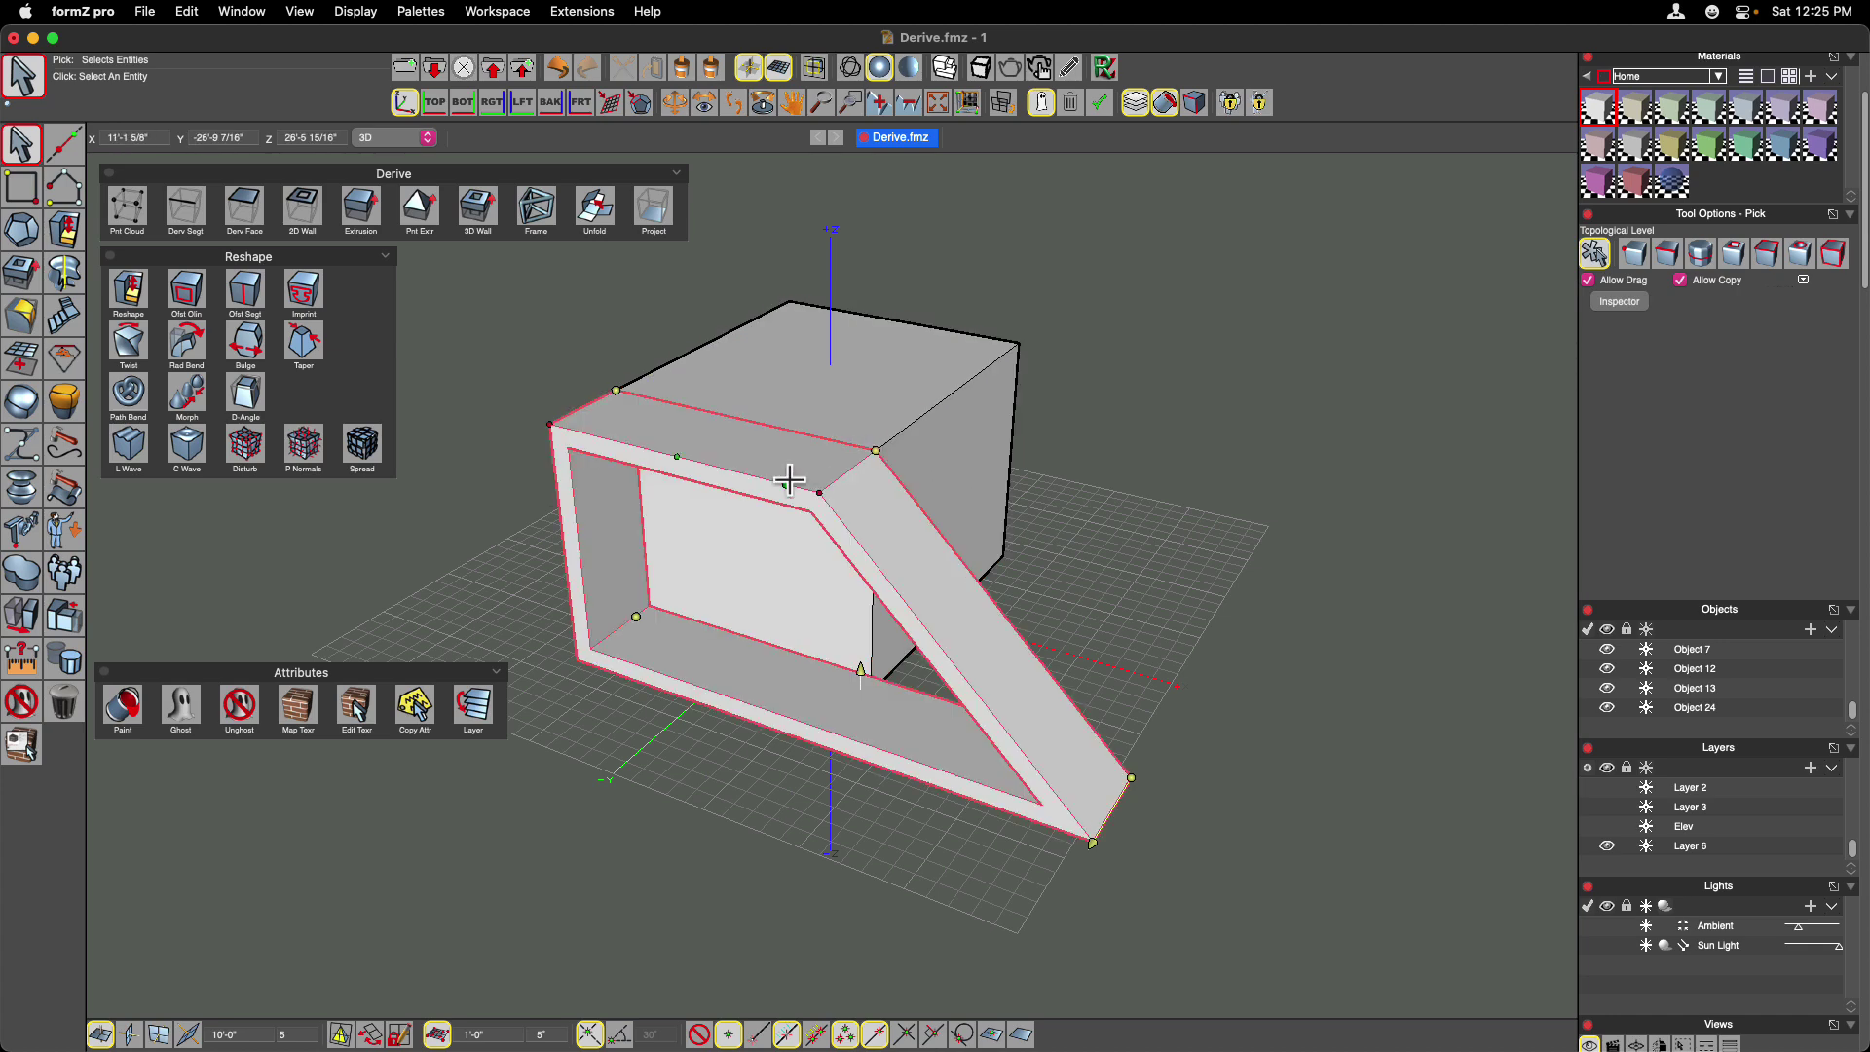
{"action": "scroll", "coordinate": [1656, 878], "scroll_direction": "up", "scroll_amount": 2}
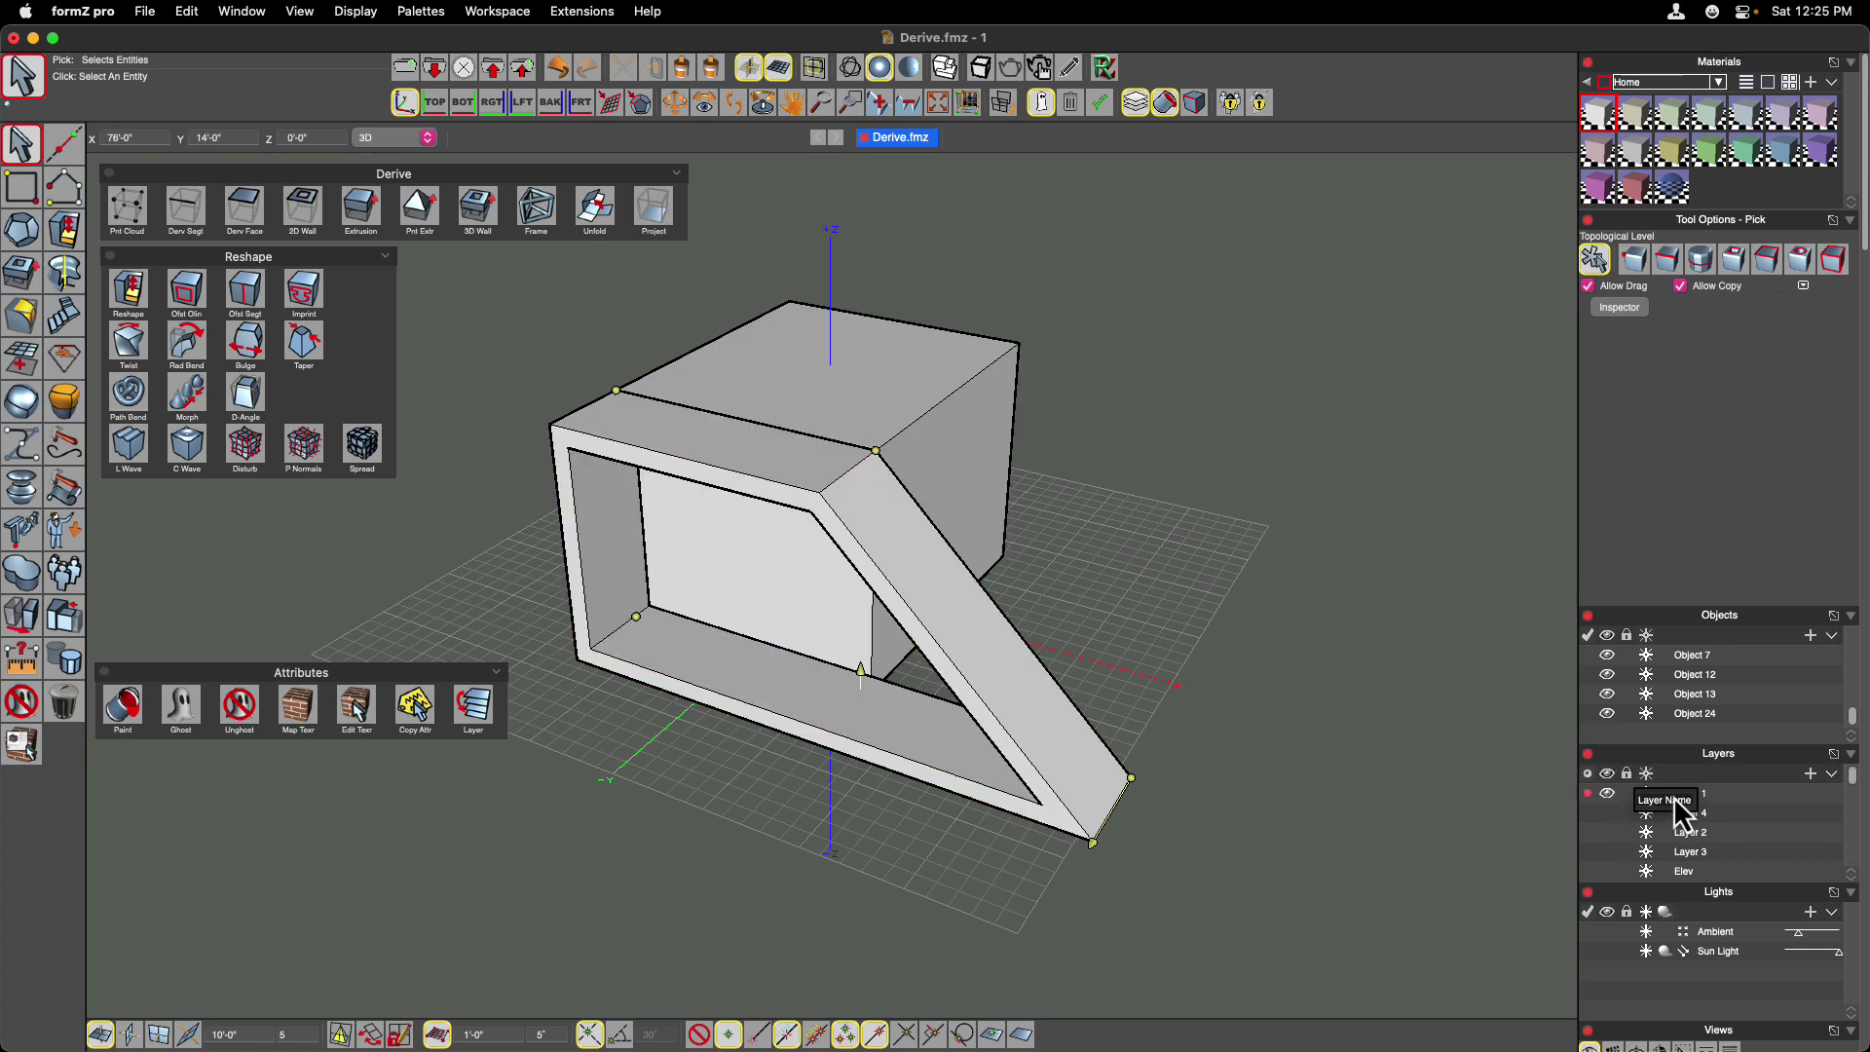
{"action": "scroll", "coordinate": [1676, 798], "scroll_direction": "down", "scroll_amount": 3}
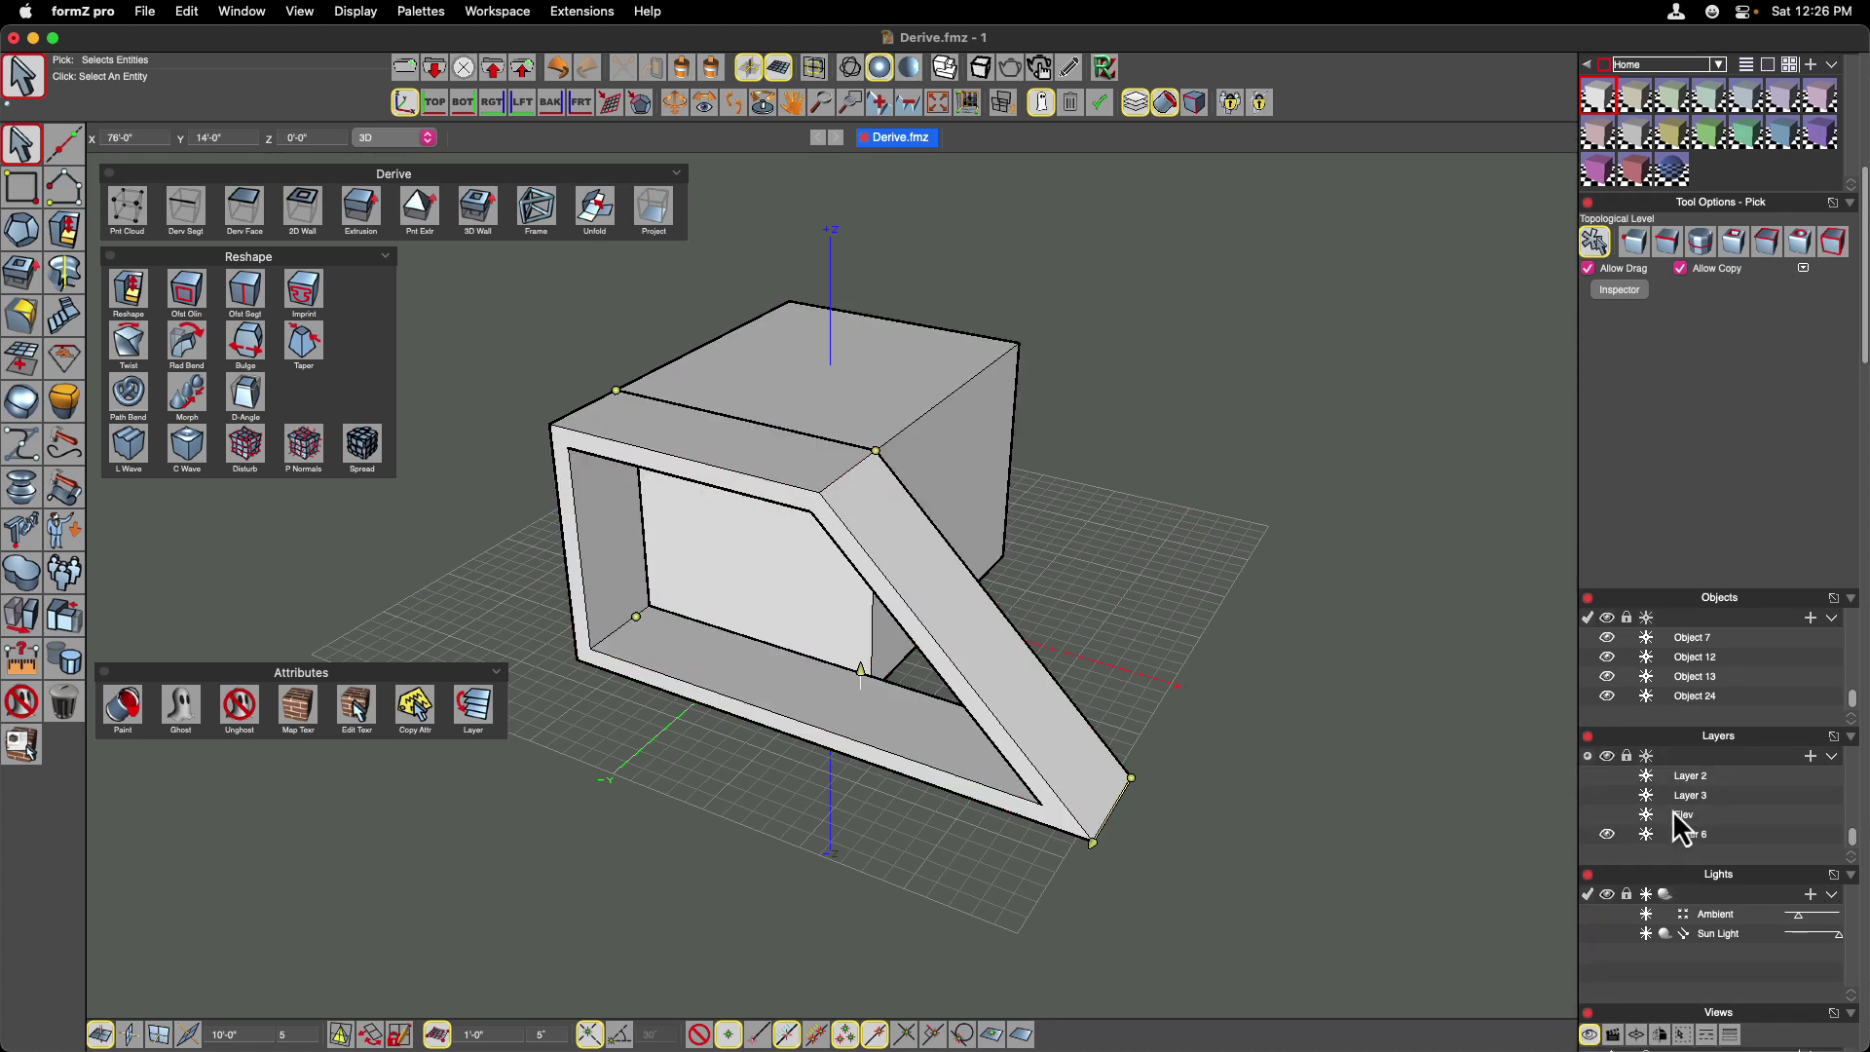
{"action": "left_click", "coordinate": [1810, 757]}
{"action": "type", "text": "derivatives"}
{"action": "key", "text": "Return"}
Derive a 3D wall from the cube's right side face in the green material, 1'-0" wide and 5'-0" high with Right justification.
{"action": "left_click", "coordinate": [479, 219]}
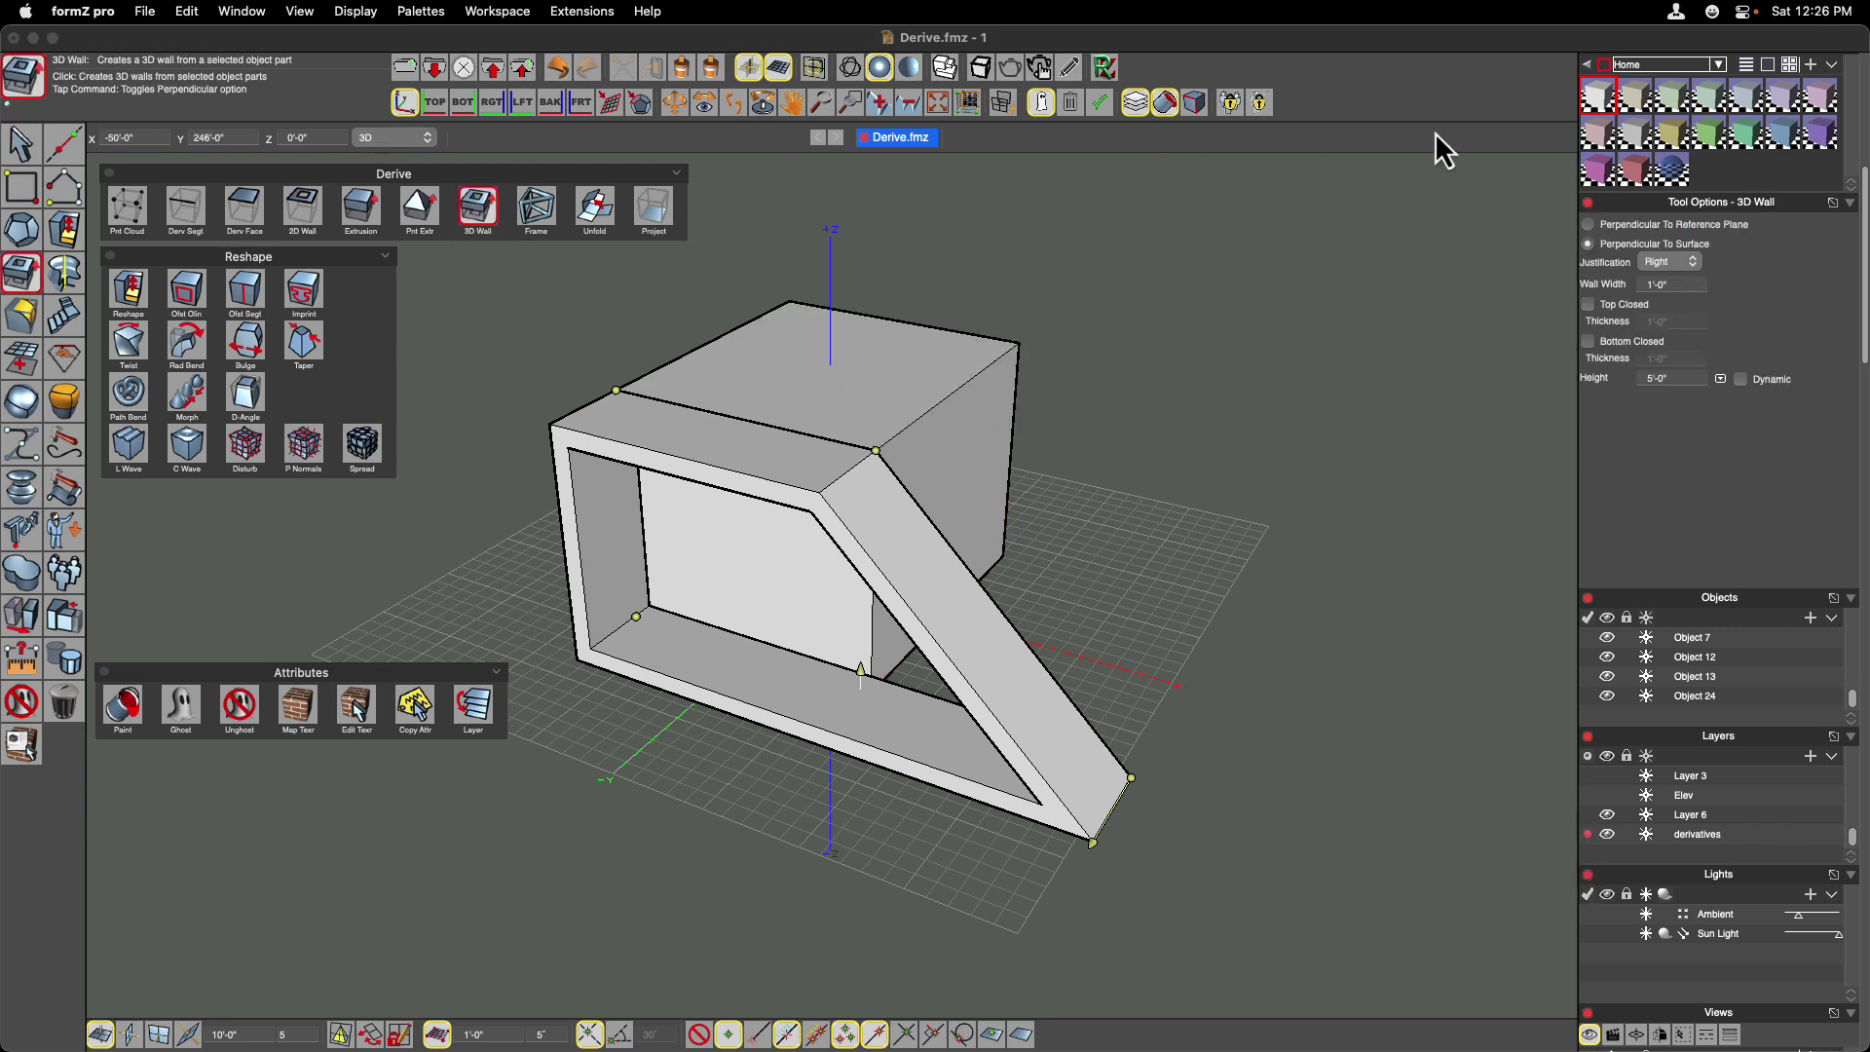
{"action": "left_click", "coordinate": [1751, 136]}
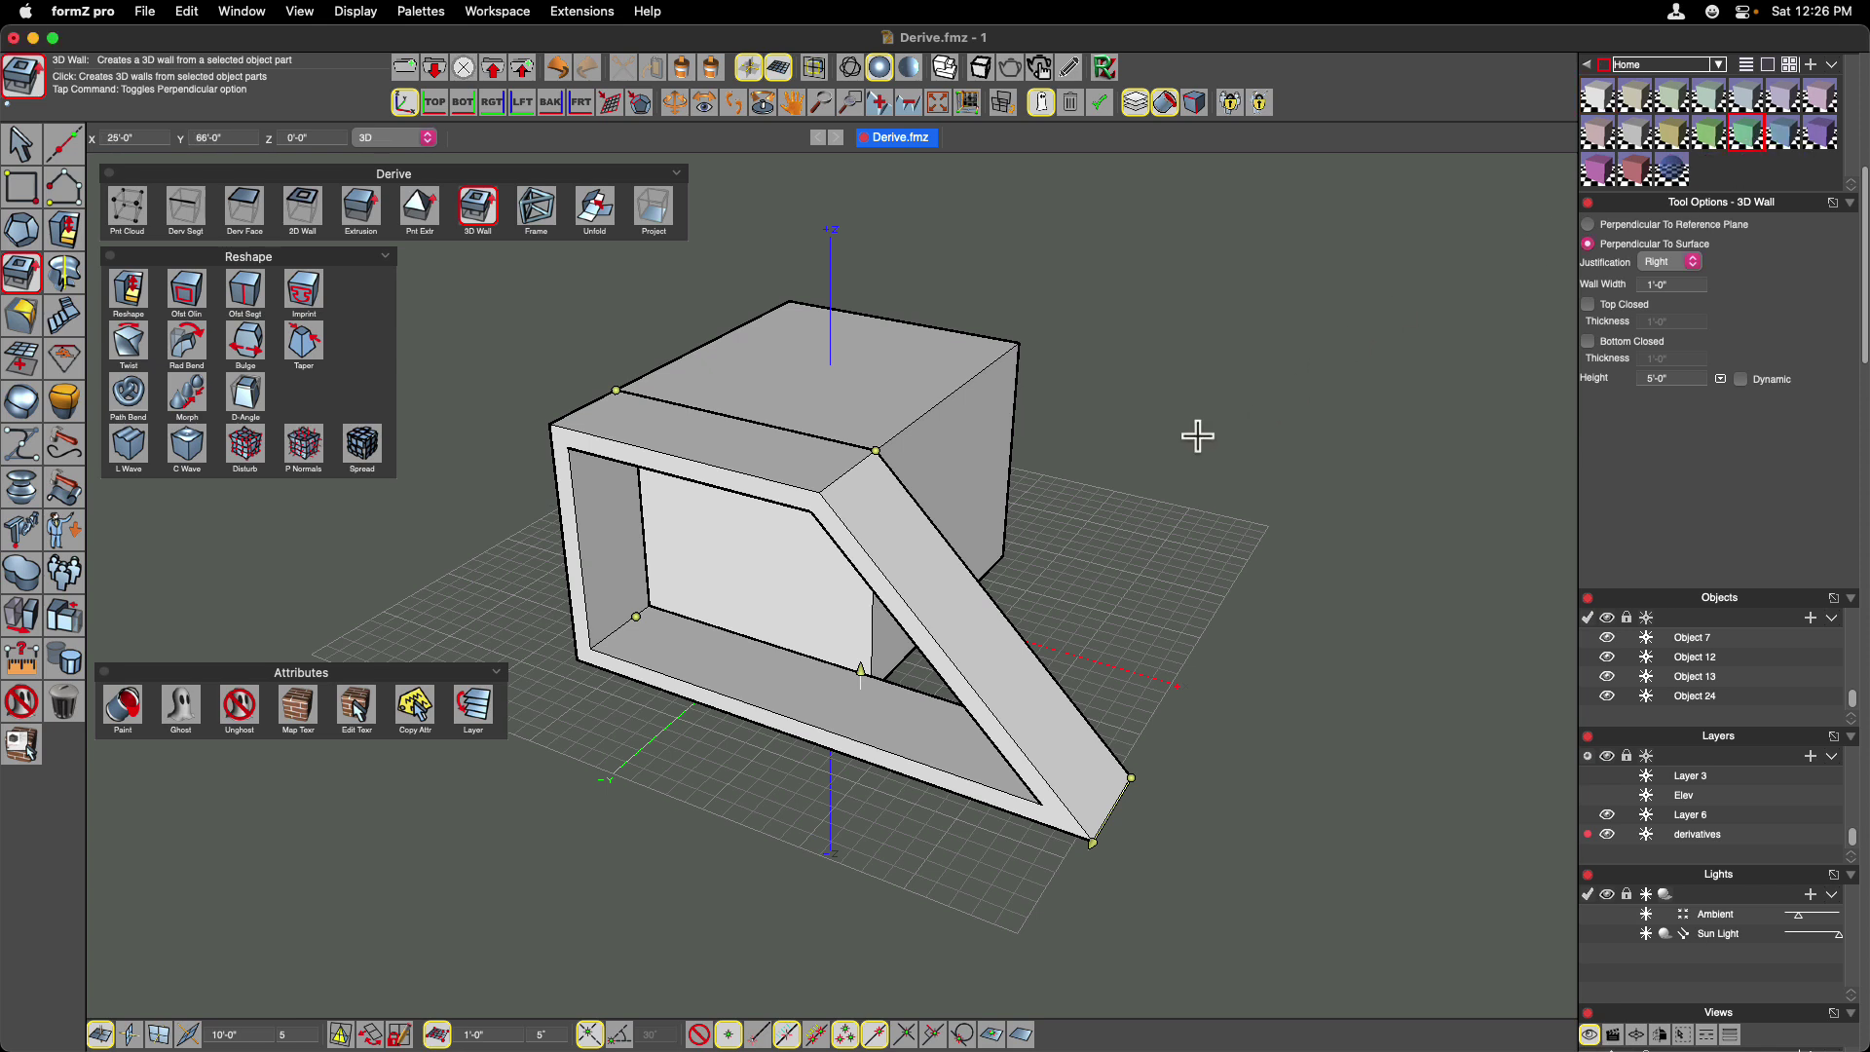
{"action": "left_click", "coordinate": [973, 457]}
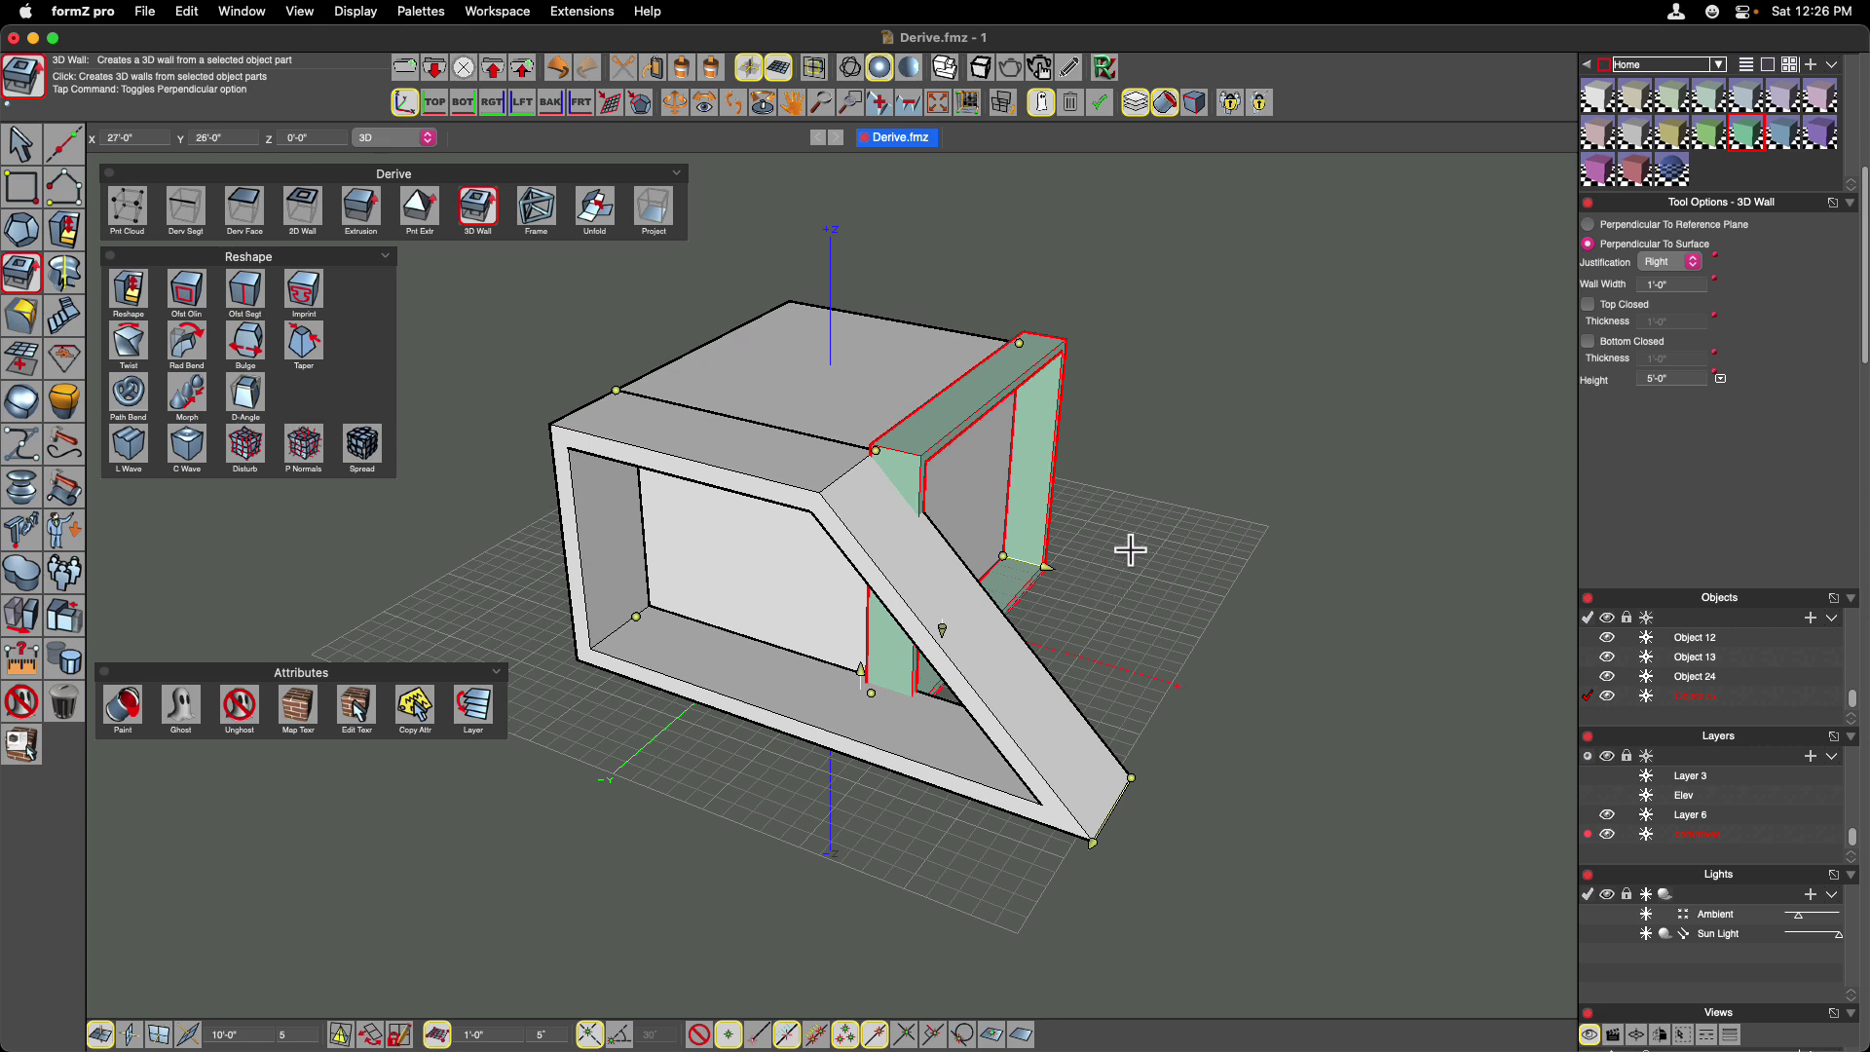
Undo the last face derivation, set the operand status to Keep Operands, and review the derivative options.
{"action": "key", "text": "super+z"}
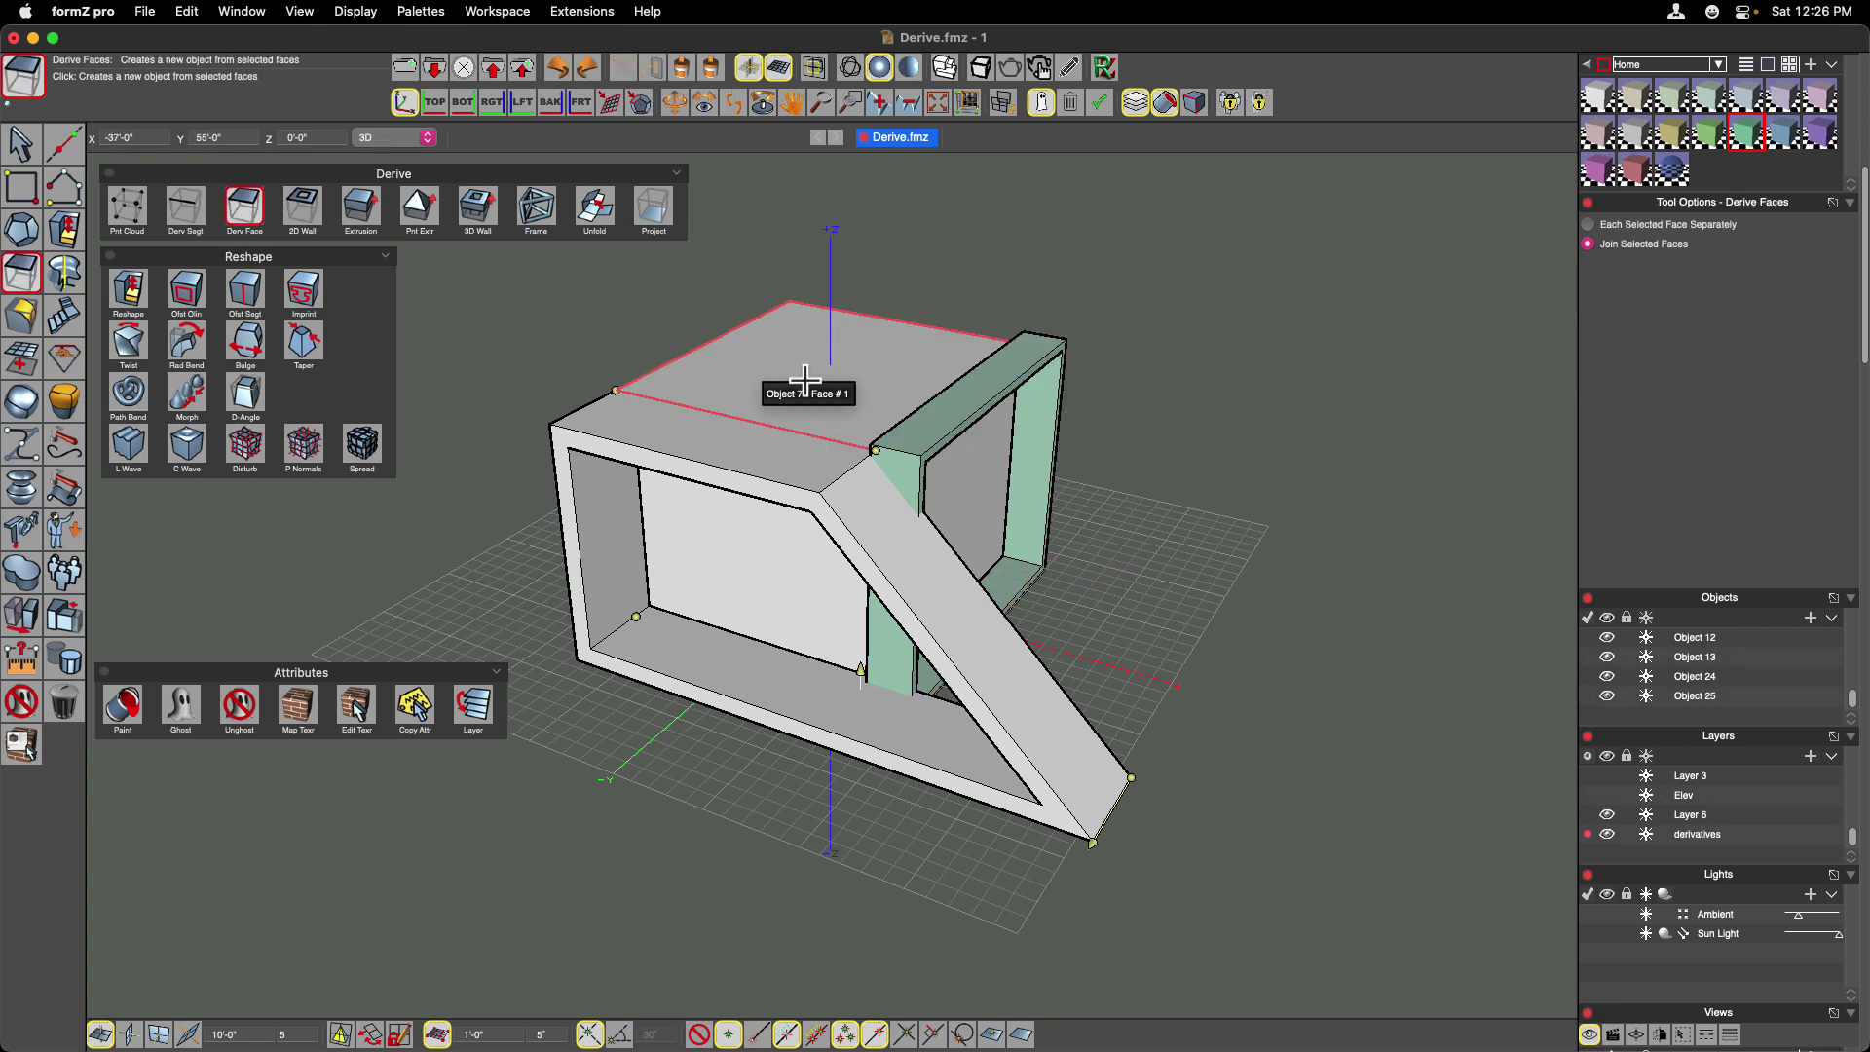
{"action": "left_click", "coordinate": [1097, 104]}
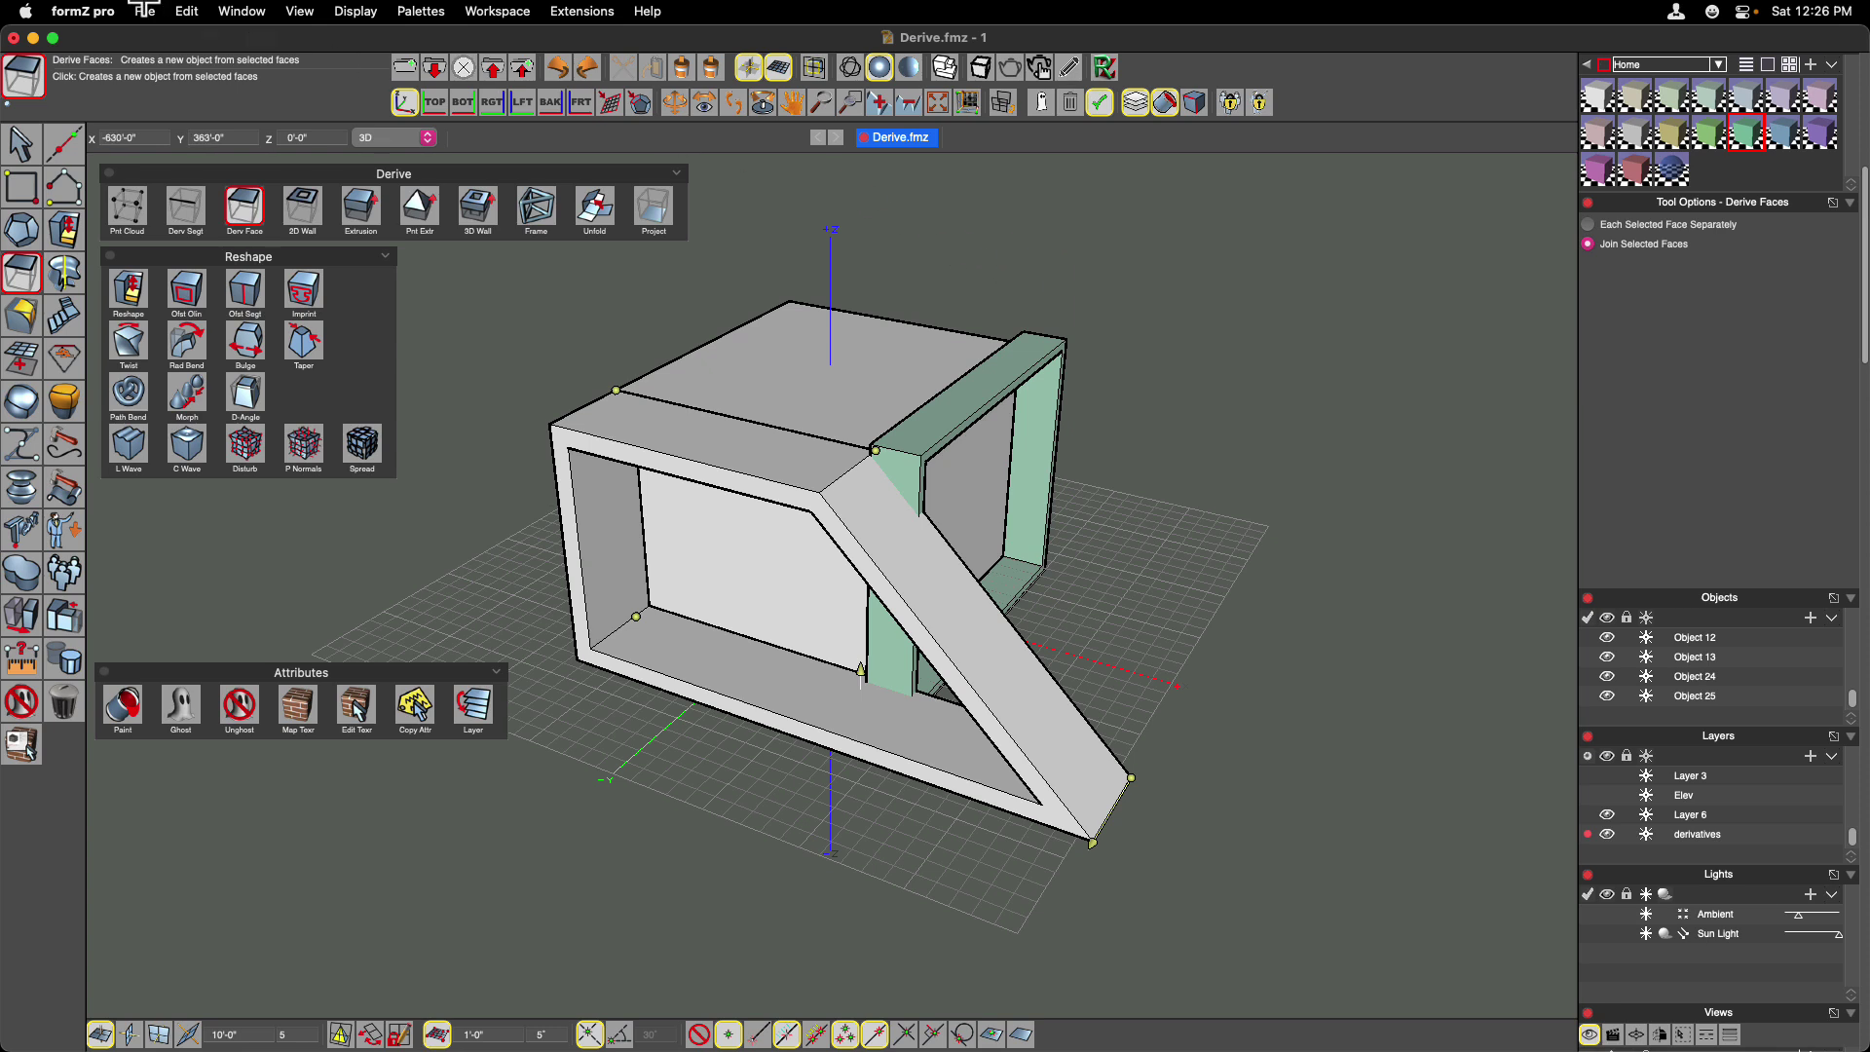
{"action": "left_click", "coordinate": [187, 10]}
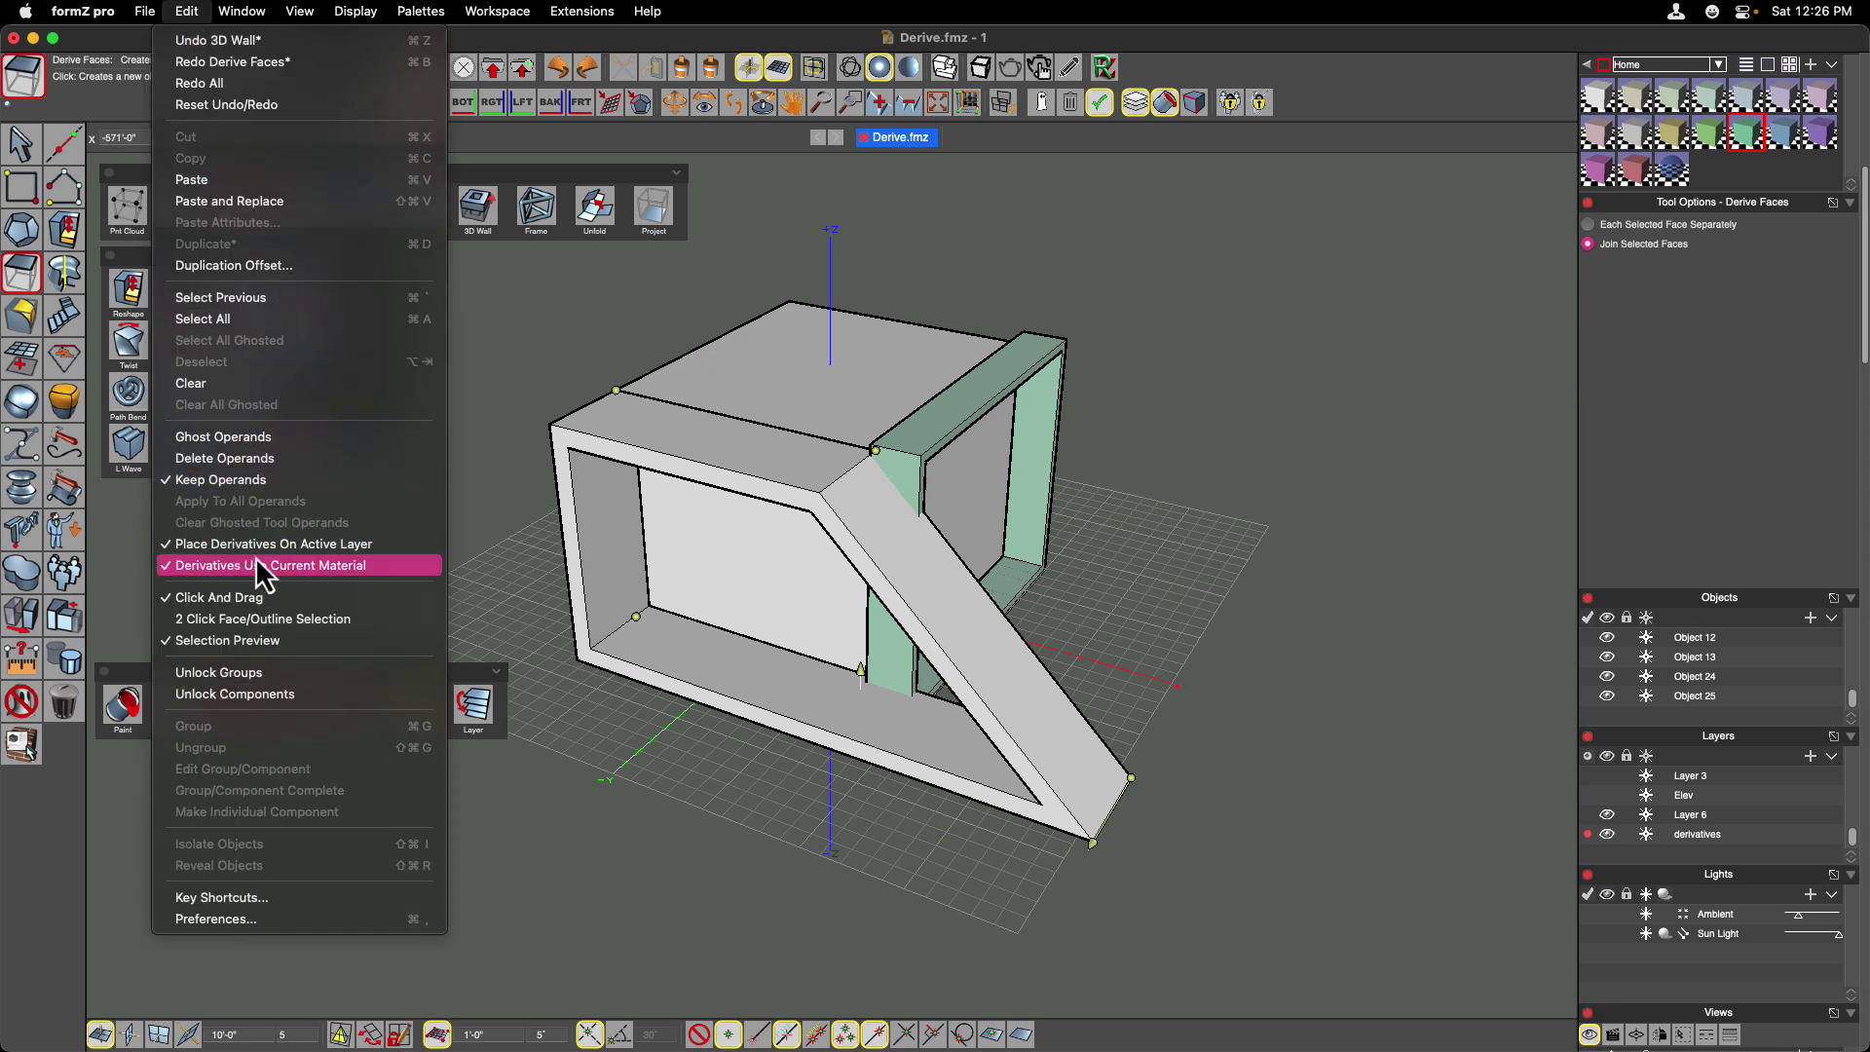
{"action": "left_click", "coordinate": [851, 264]}
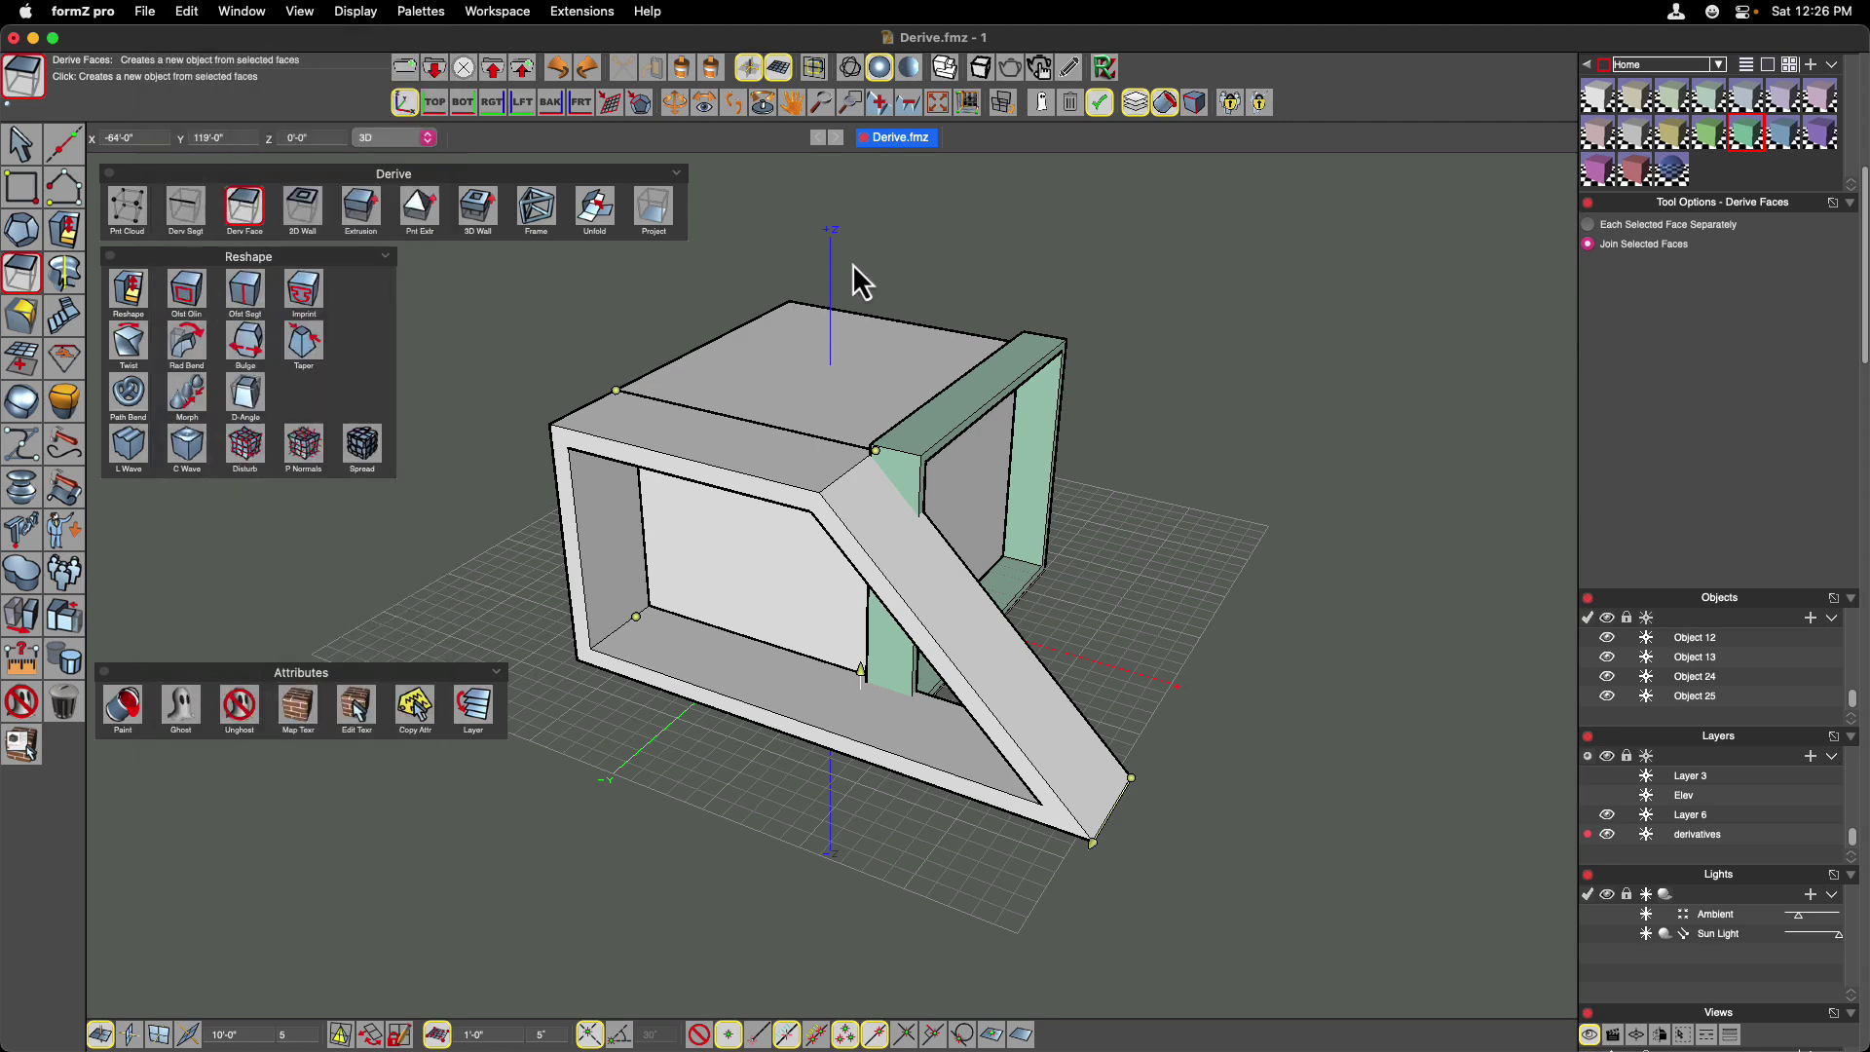
Derive a face from the cube's top in the green material with Join Selected Faces, and clear the selection.
{"action": "left_click", "coordinate": [793, 391]}
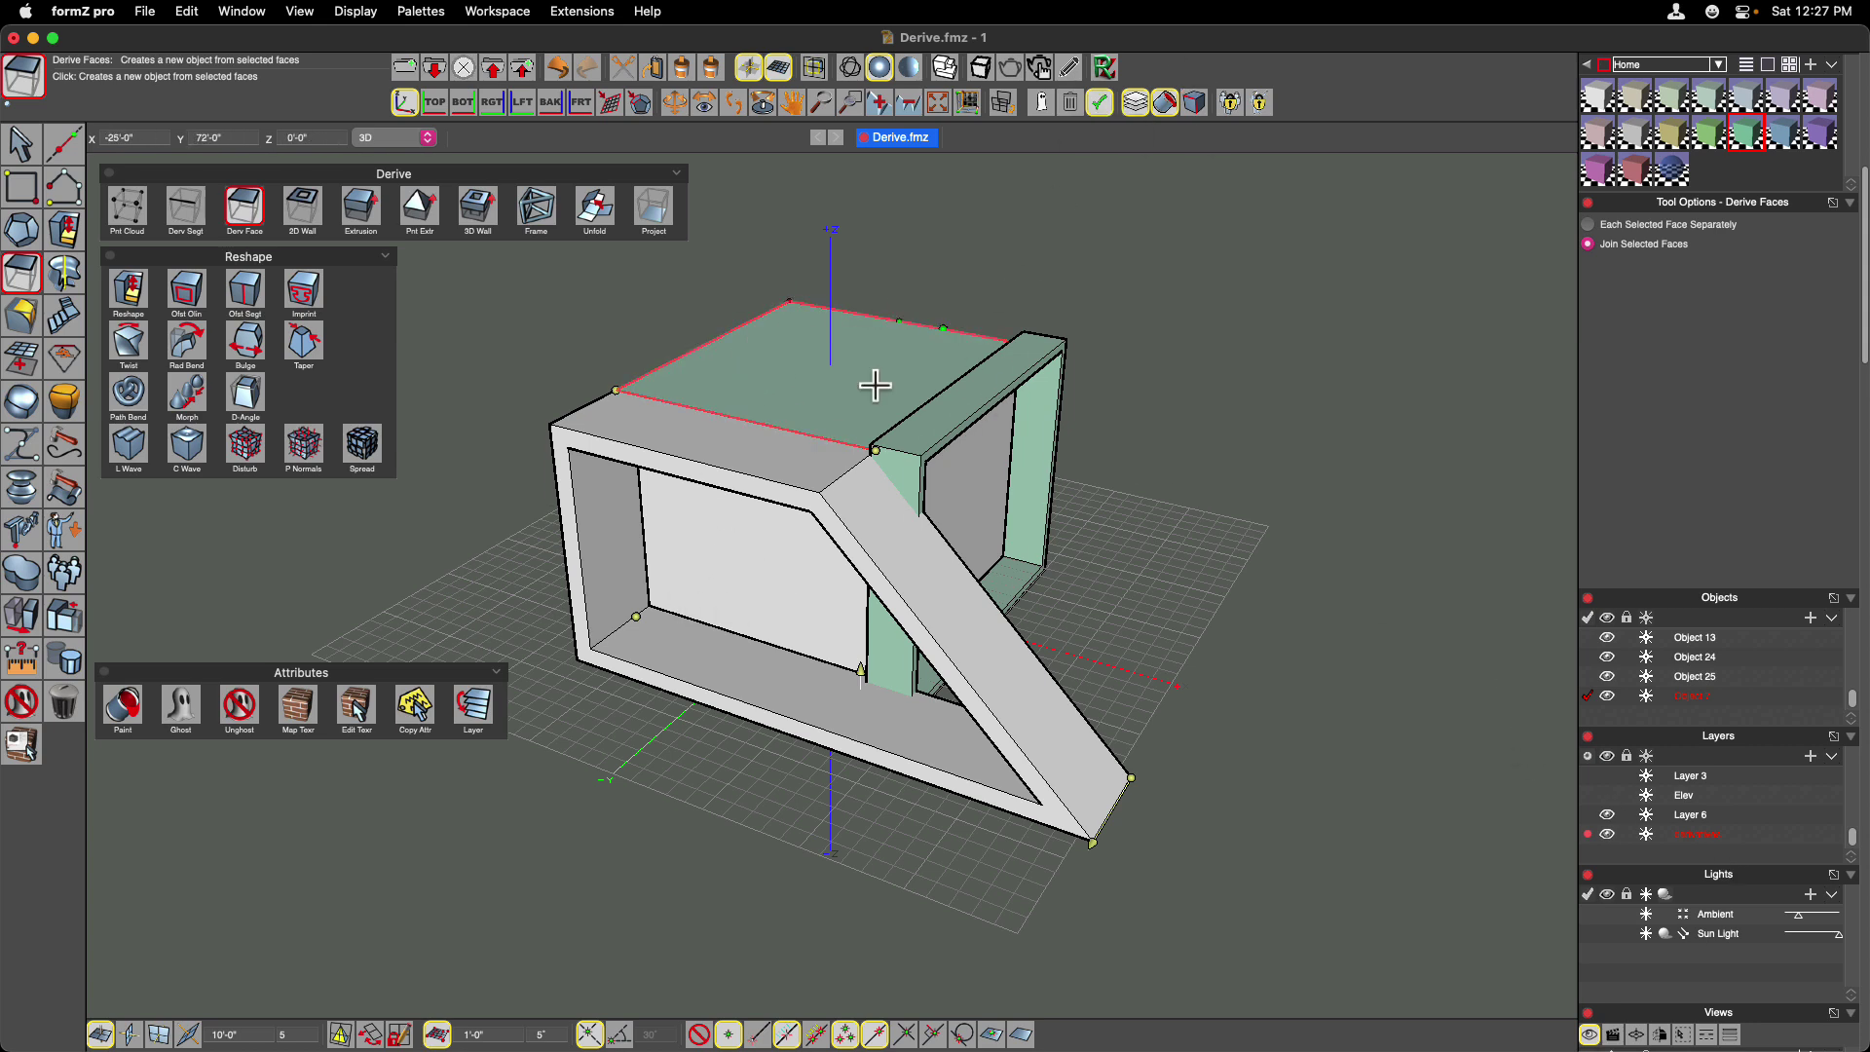
{"action": "left_click", "coordinate": [23, 146]}
{"action": "left_click", "coordinate": [546, 349]}
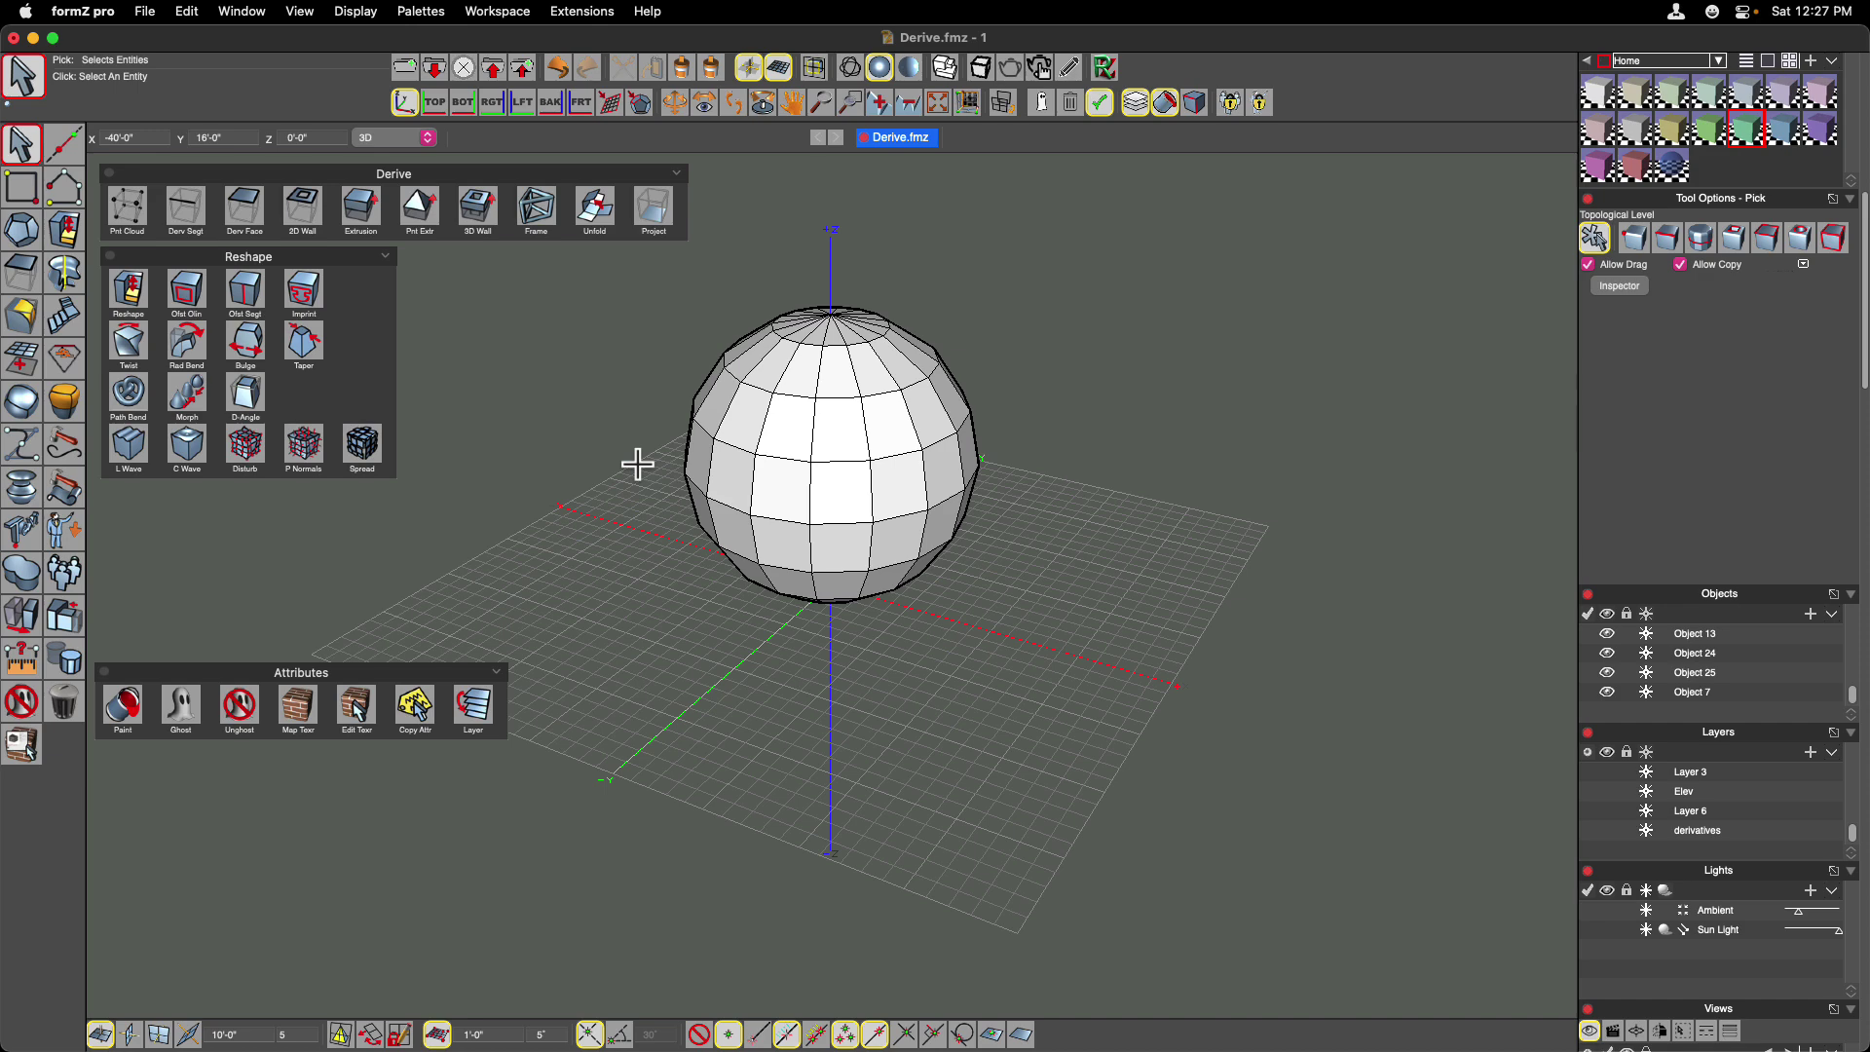
Derive 3D walls from two faces on the sphere's upper front, perpendicular to surface, 1'-0" wide and 5'-0" high with Right justification.
{"action": "left_click", "coordinate": [478, 209]}
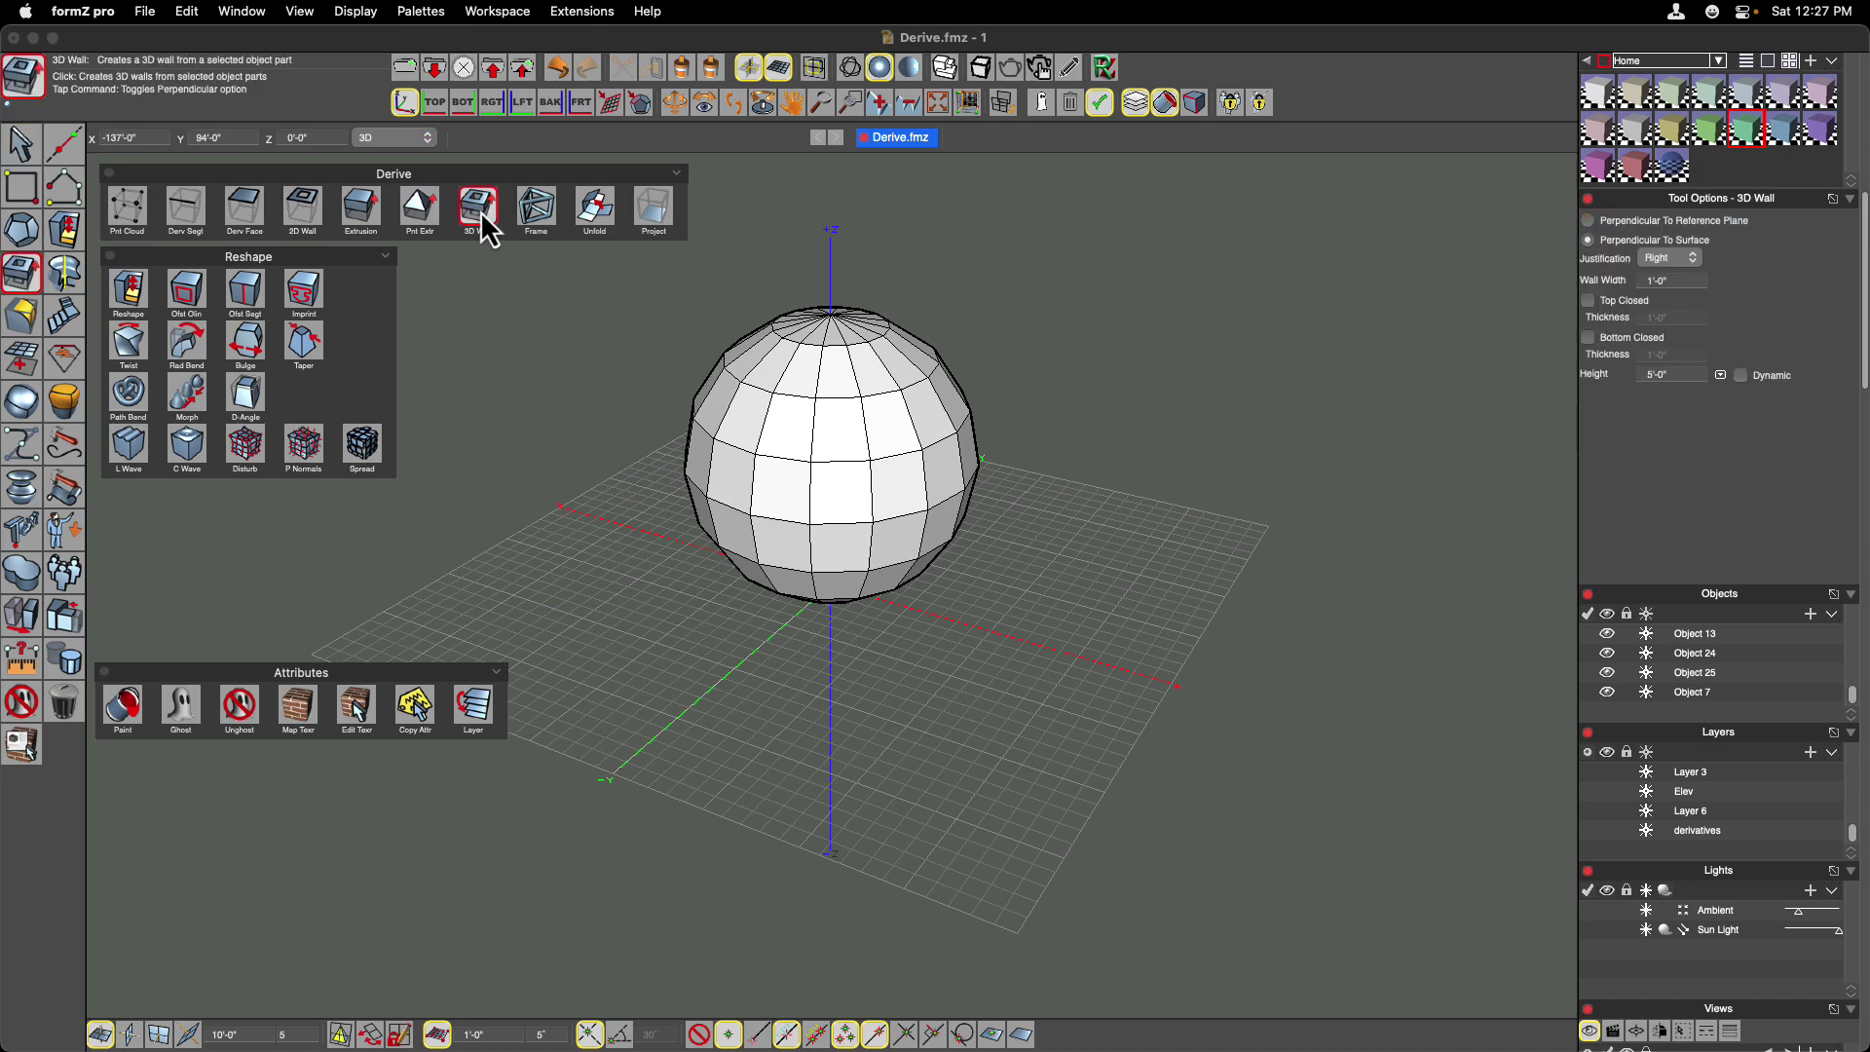
{"action": "left_click", "coordinate": [763, 425]}
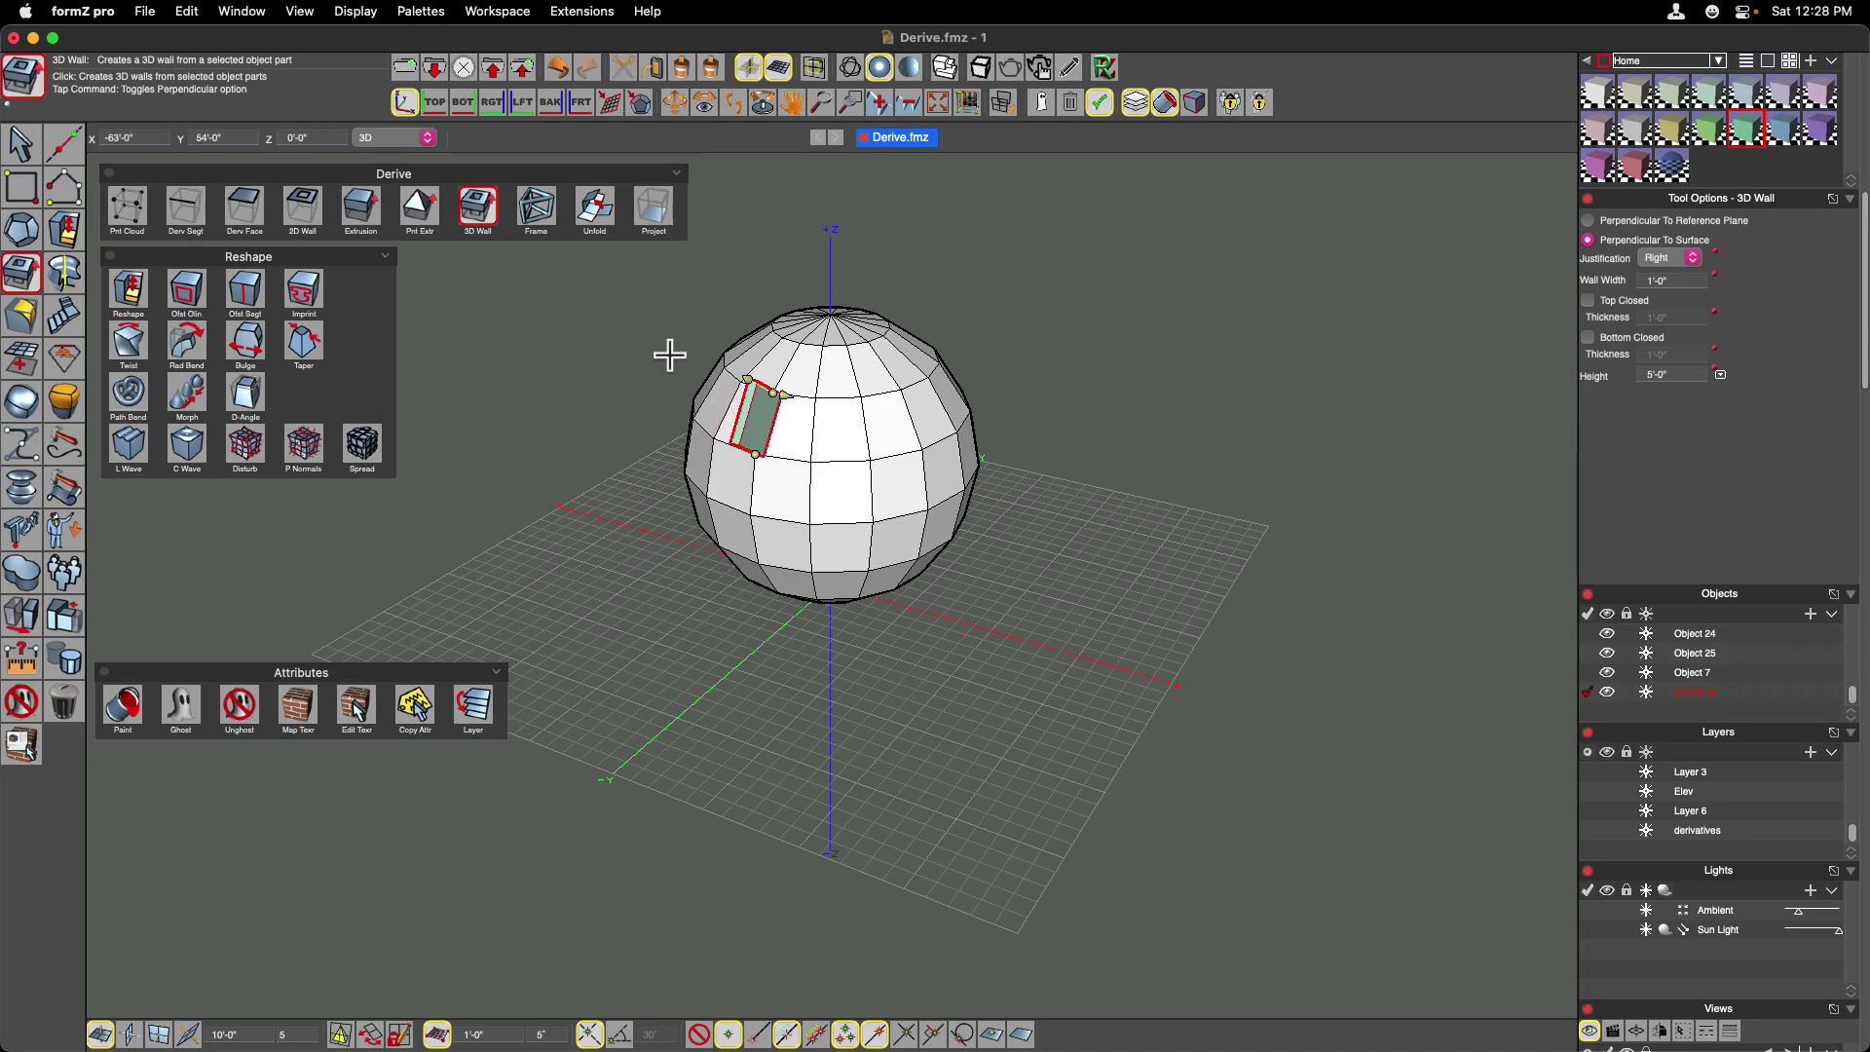
{"action": "mouse_move", "coordinate": [737, 452]}
{"action": "middle_mouse_down"}
{"action": "mouse_move", "coordinate": [709, 395]}
{"action": "mouse_move", "coordinate": [710, 454]}
{"action": "mouse_move", "coordinate": [740, 450]}
{"action": "middle_mouse_up"}
{"action": "key", "text": "super+z"}
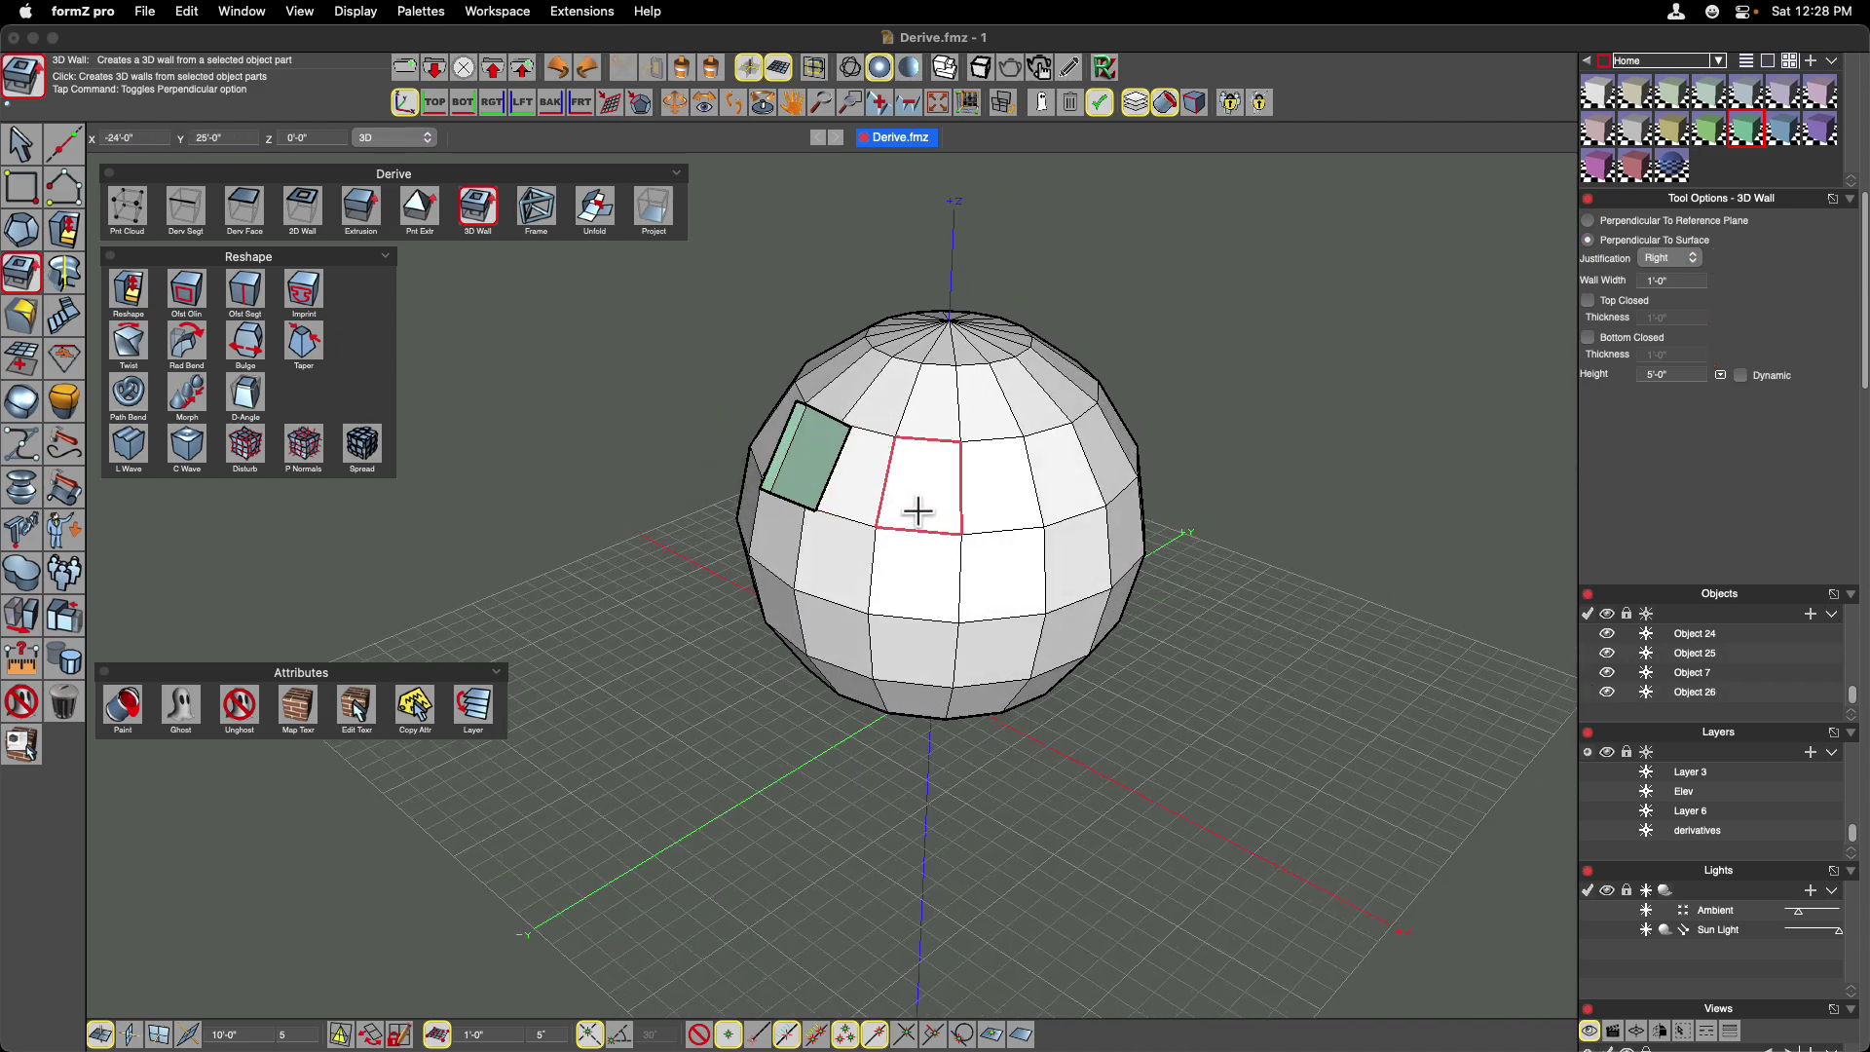
{"action": "left_click", "coordinate": [926, 493]}
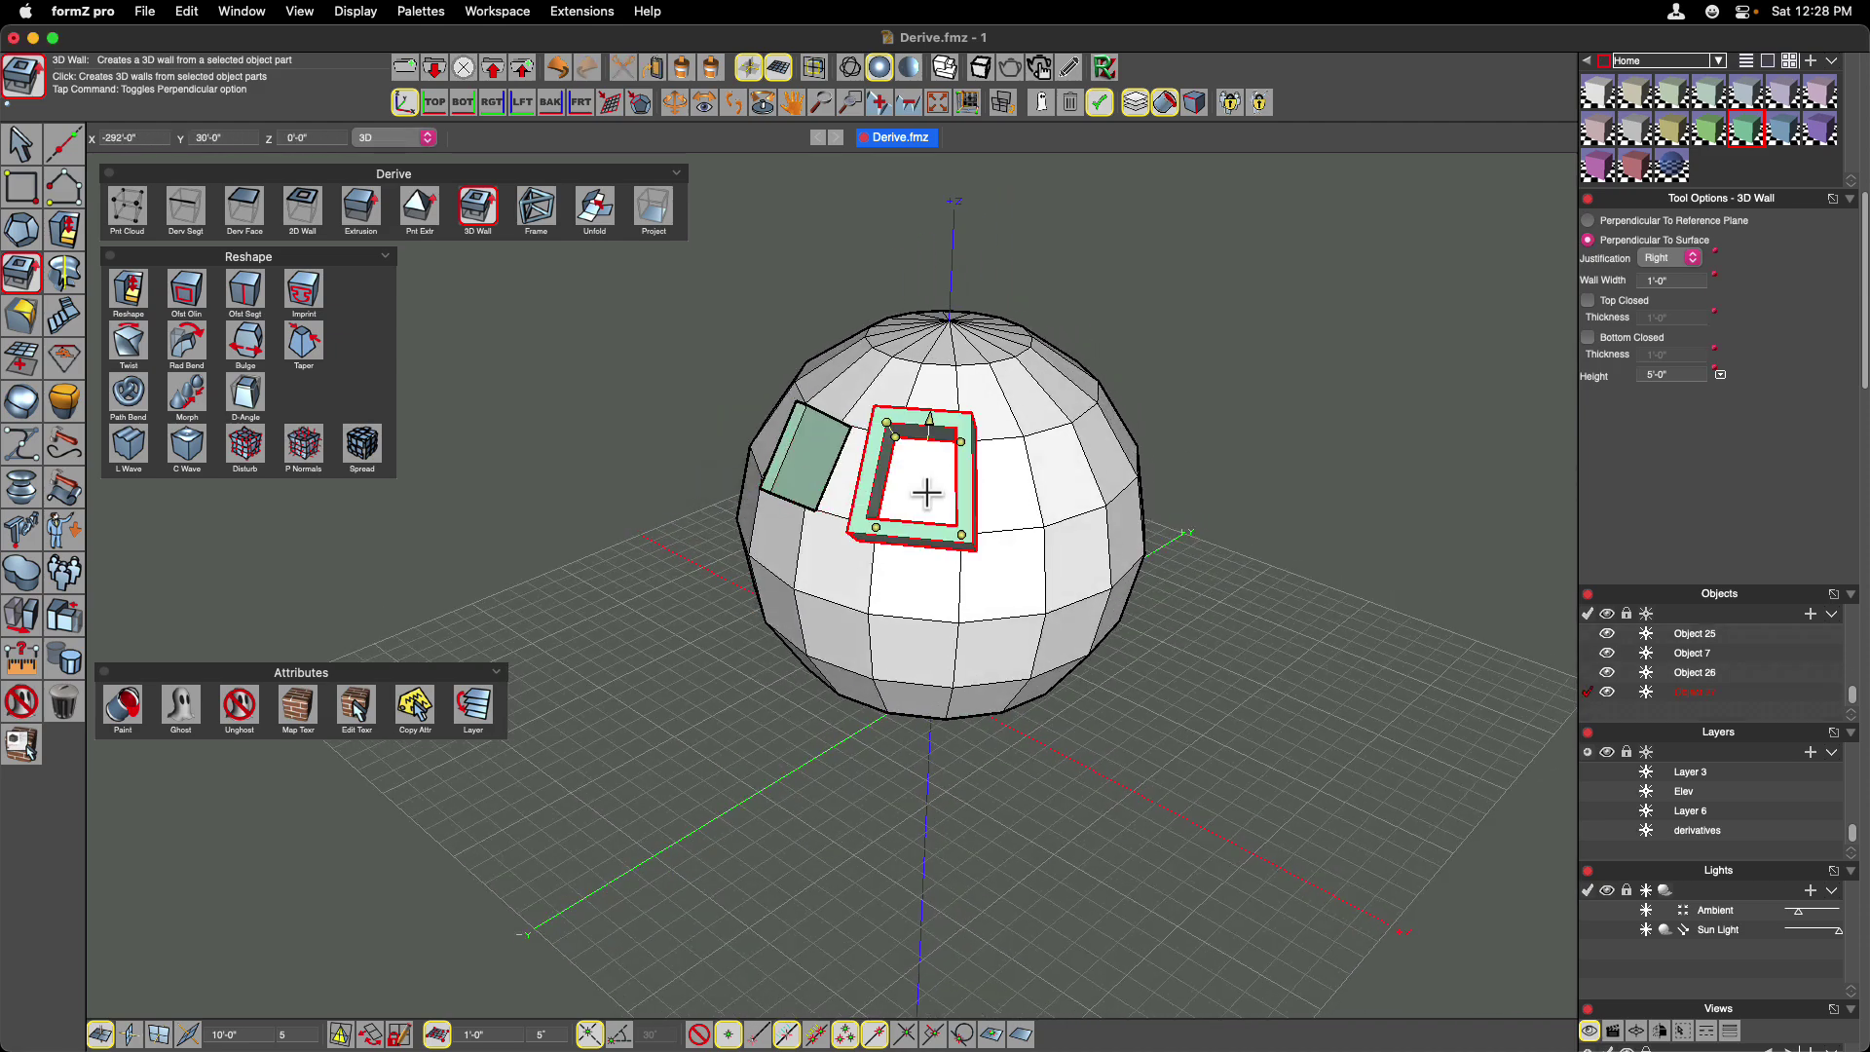
{"action": "left_click", "coordinate": [20, 144]}
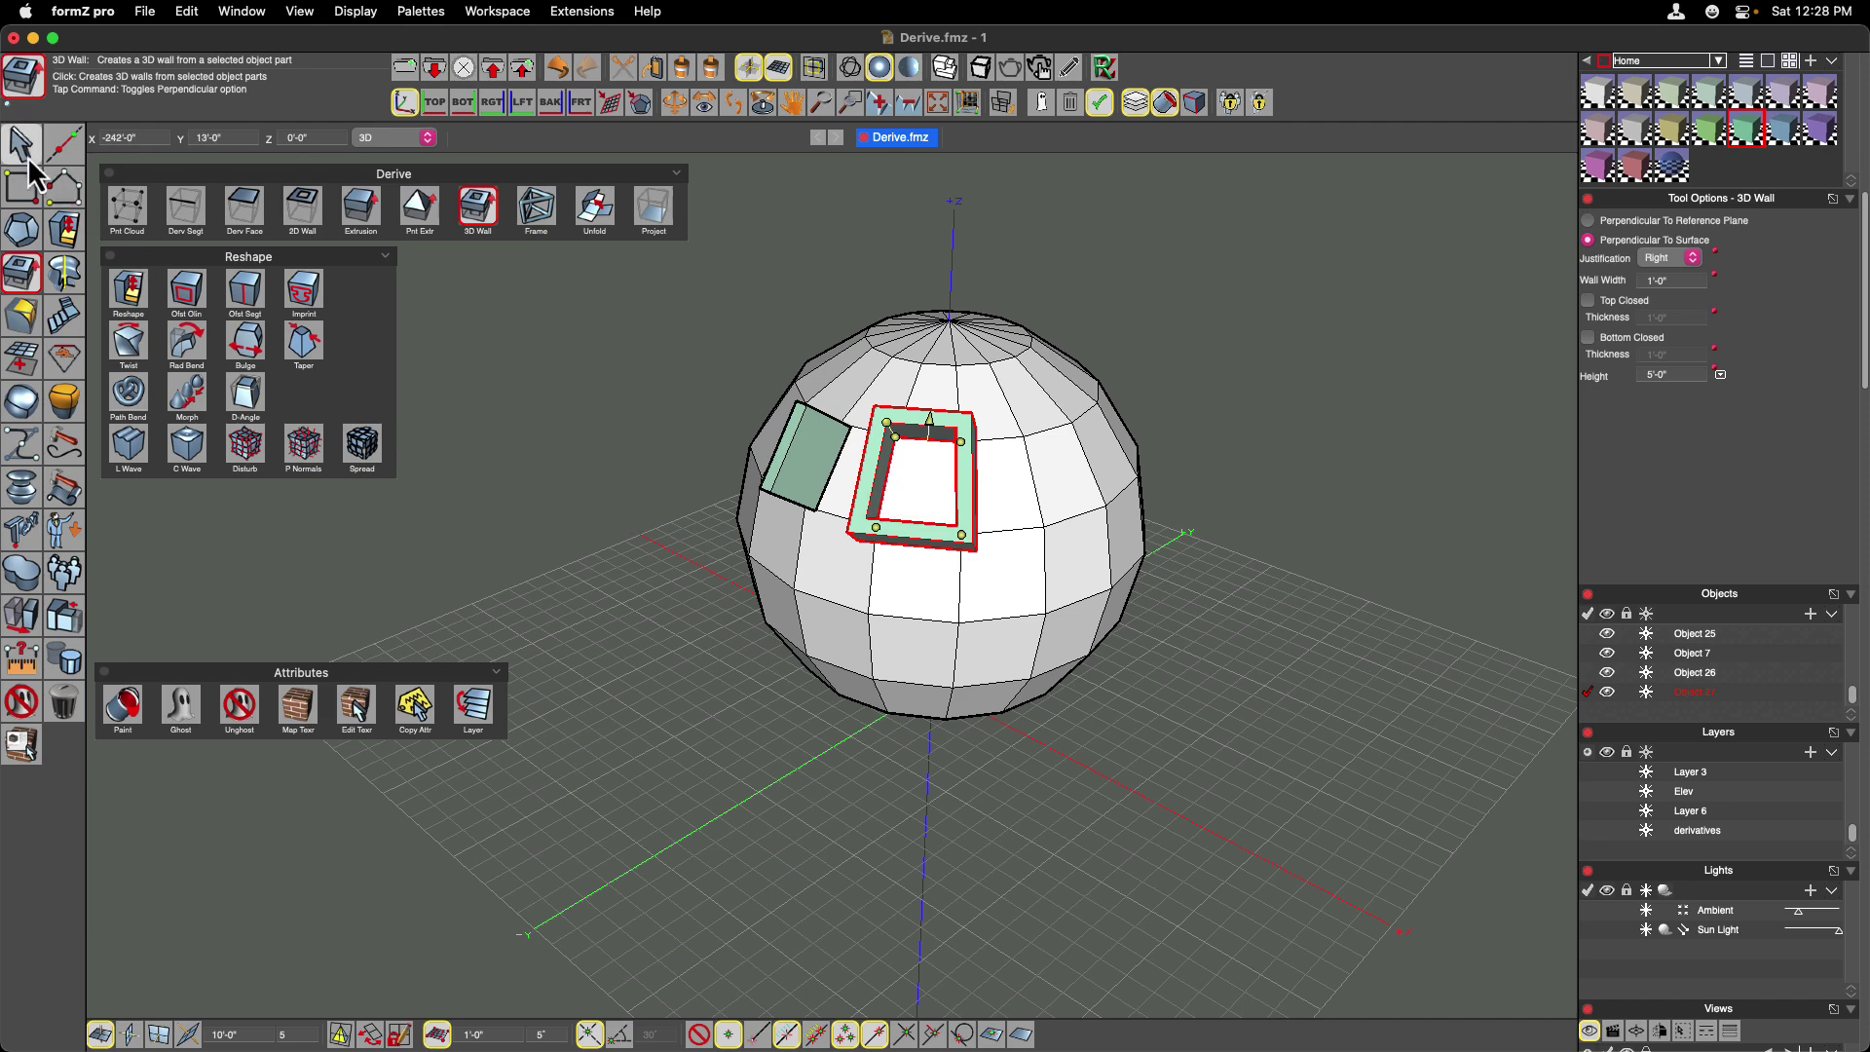
{"action": "left_click", "coordinate": [521, 390]}
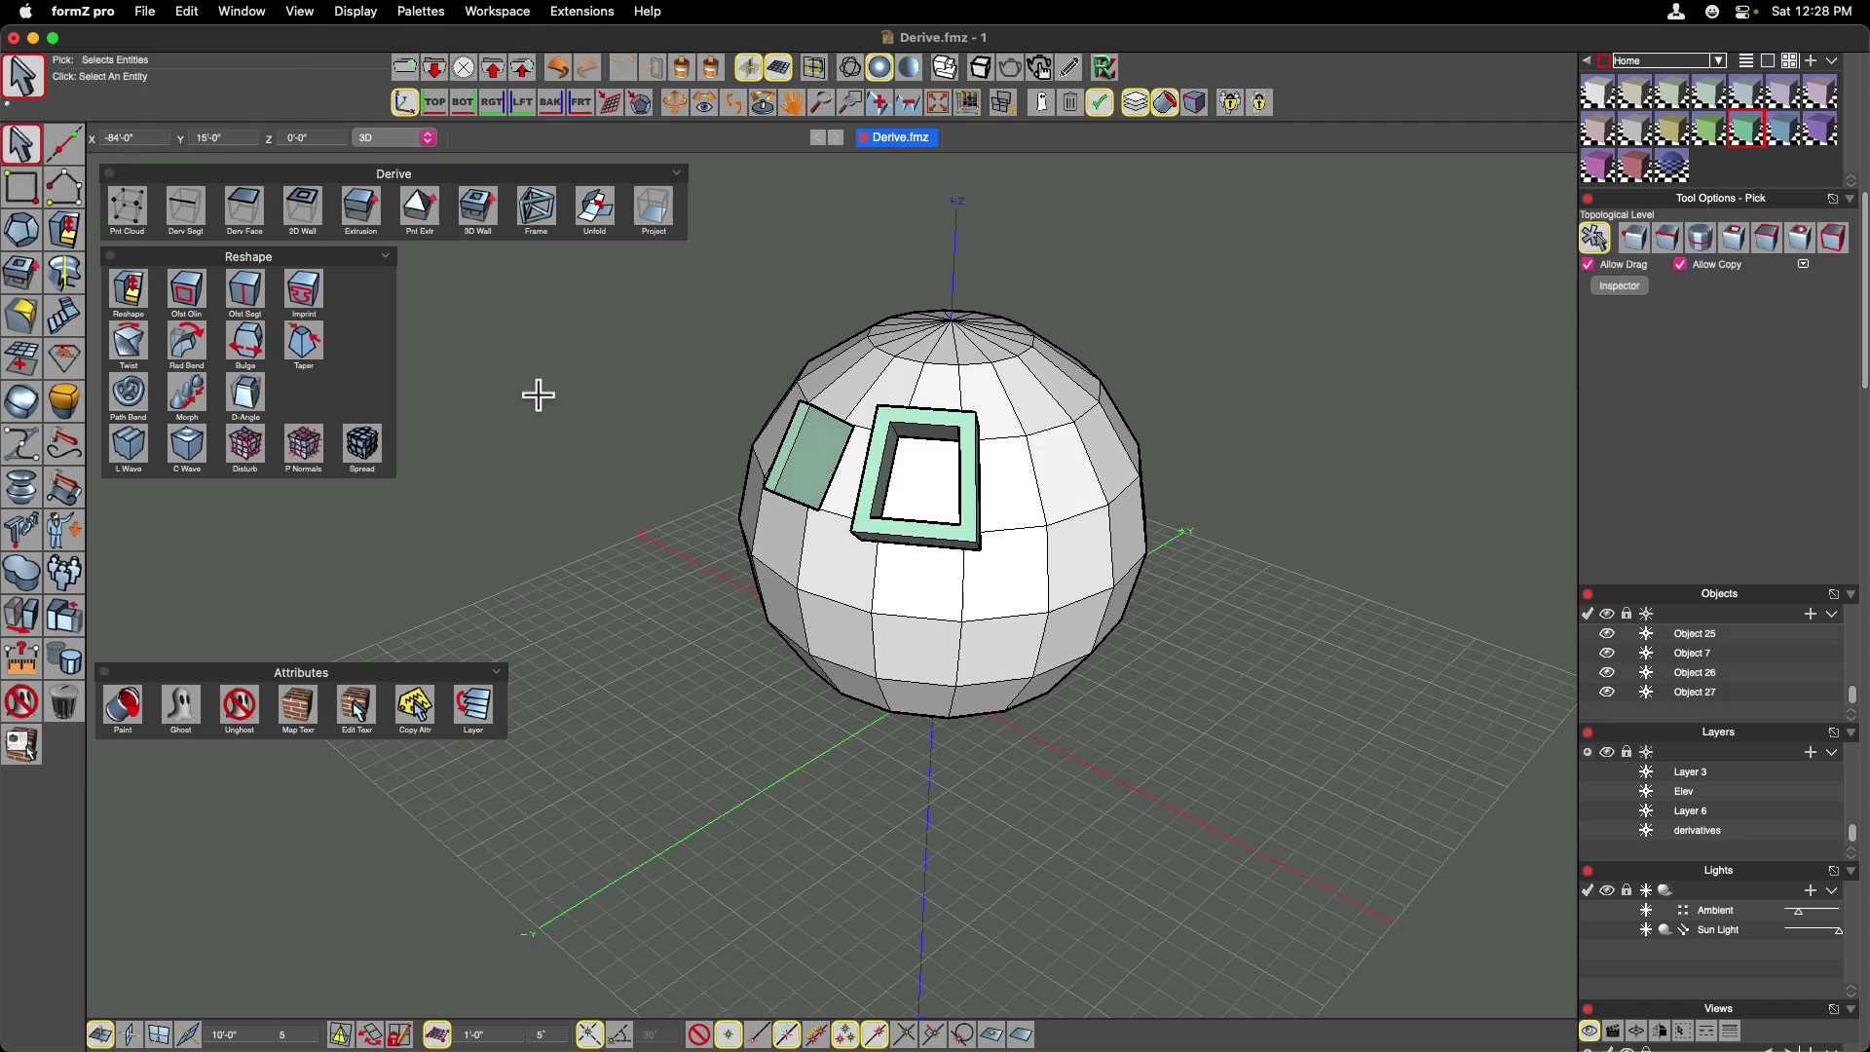
Select the horizontal segment sequence around the sphere's middle and derive a 3D wall from it, 1'-0" wide and 5'-0" high.
{"action": "left_click", "coordinate": [1700, 241]}
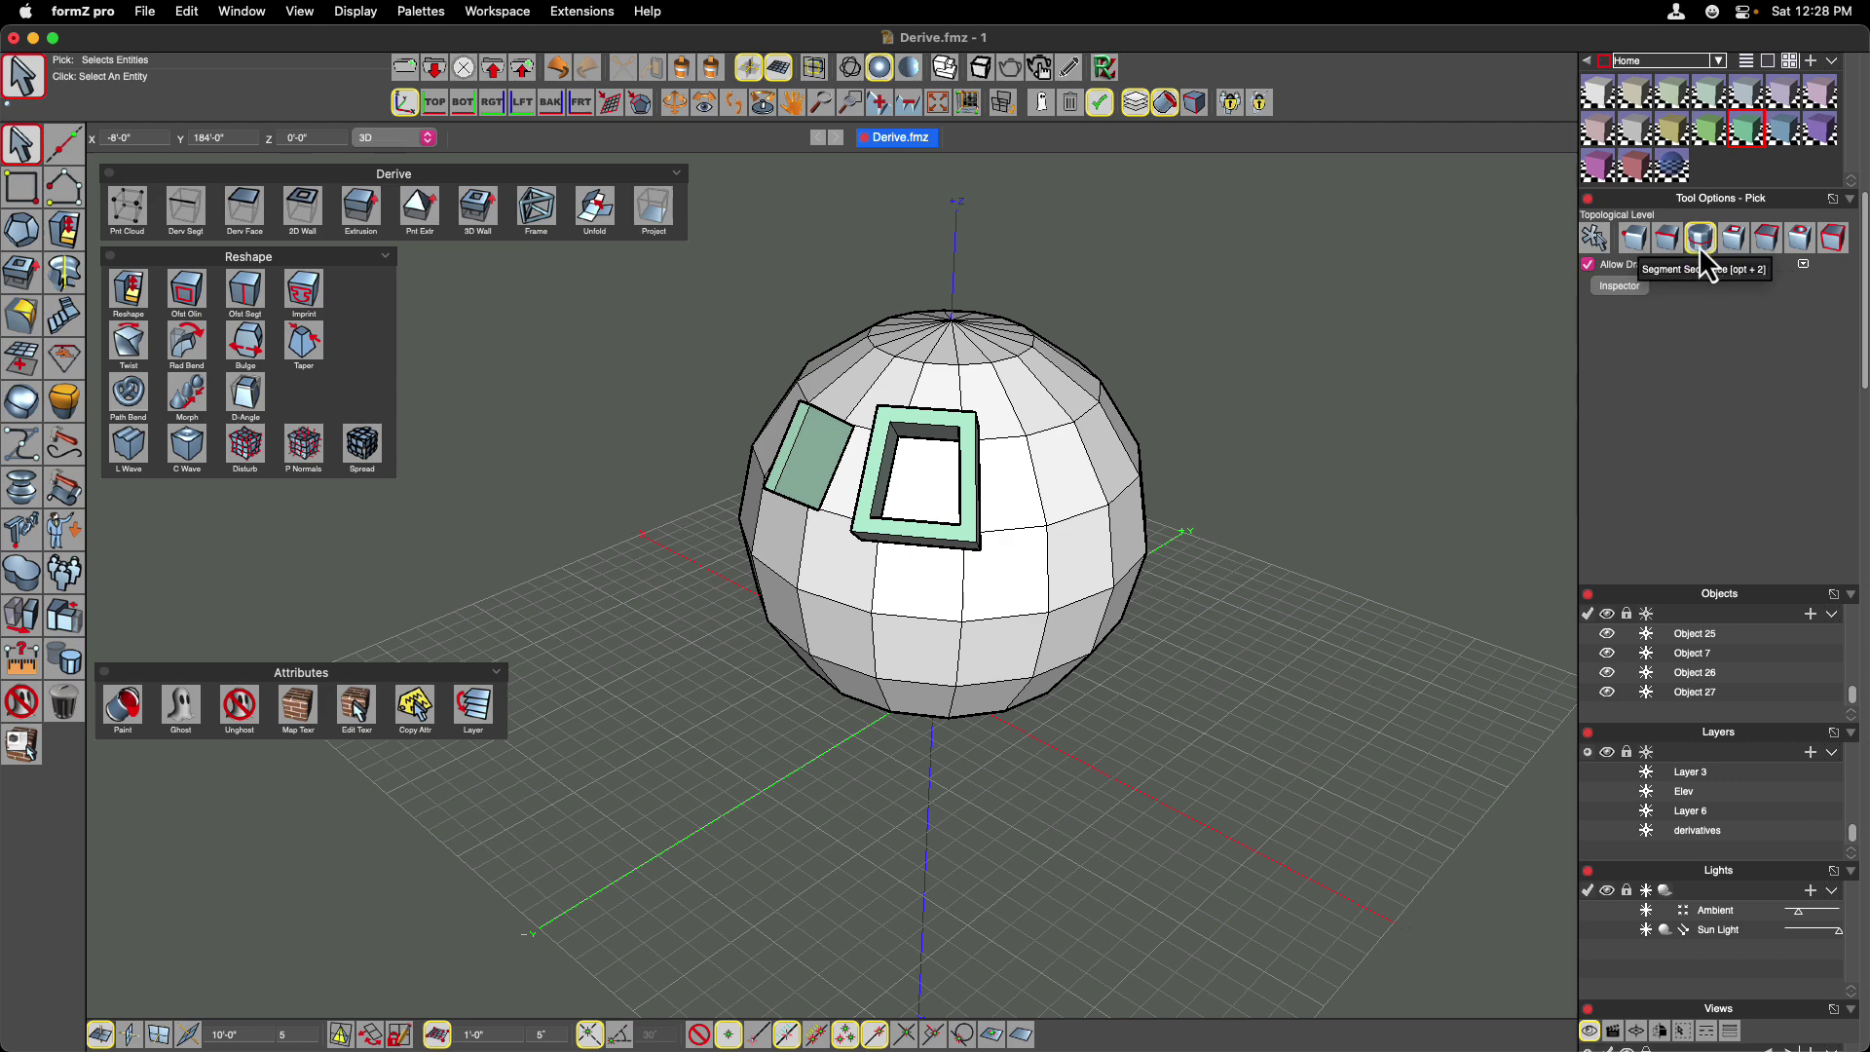
{"action": "left_click", "coordinate": [999, 619]}
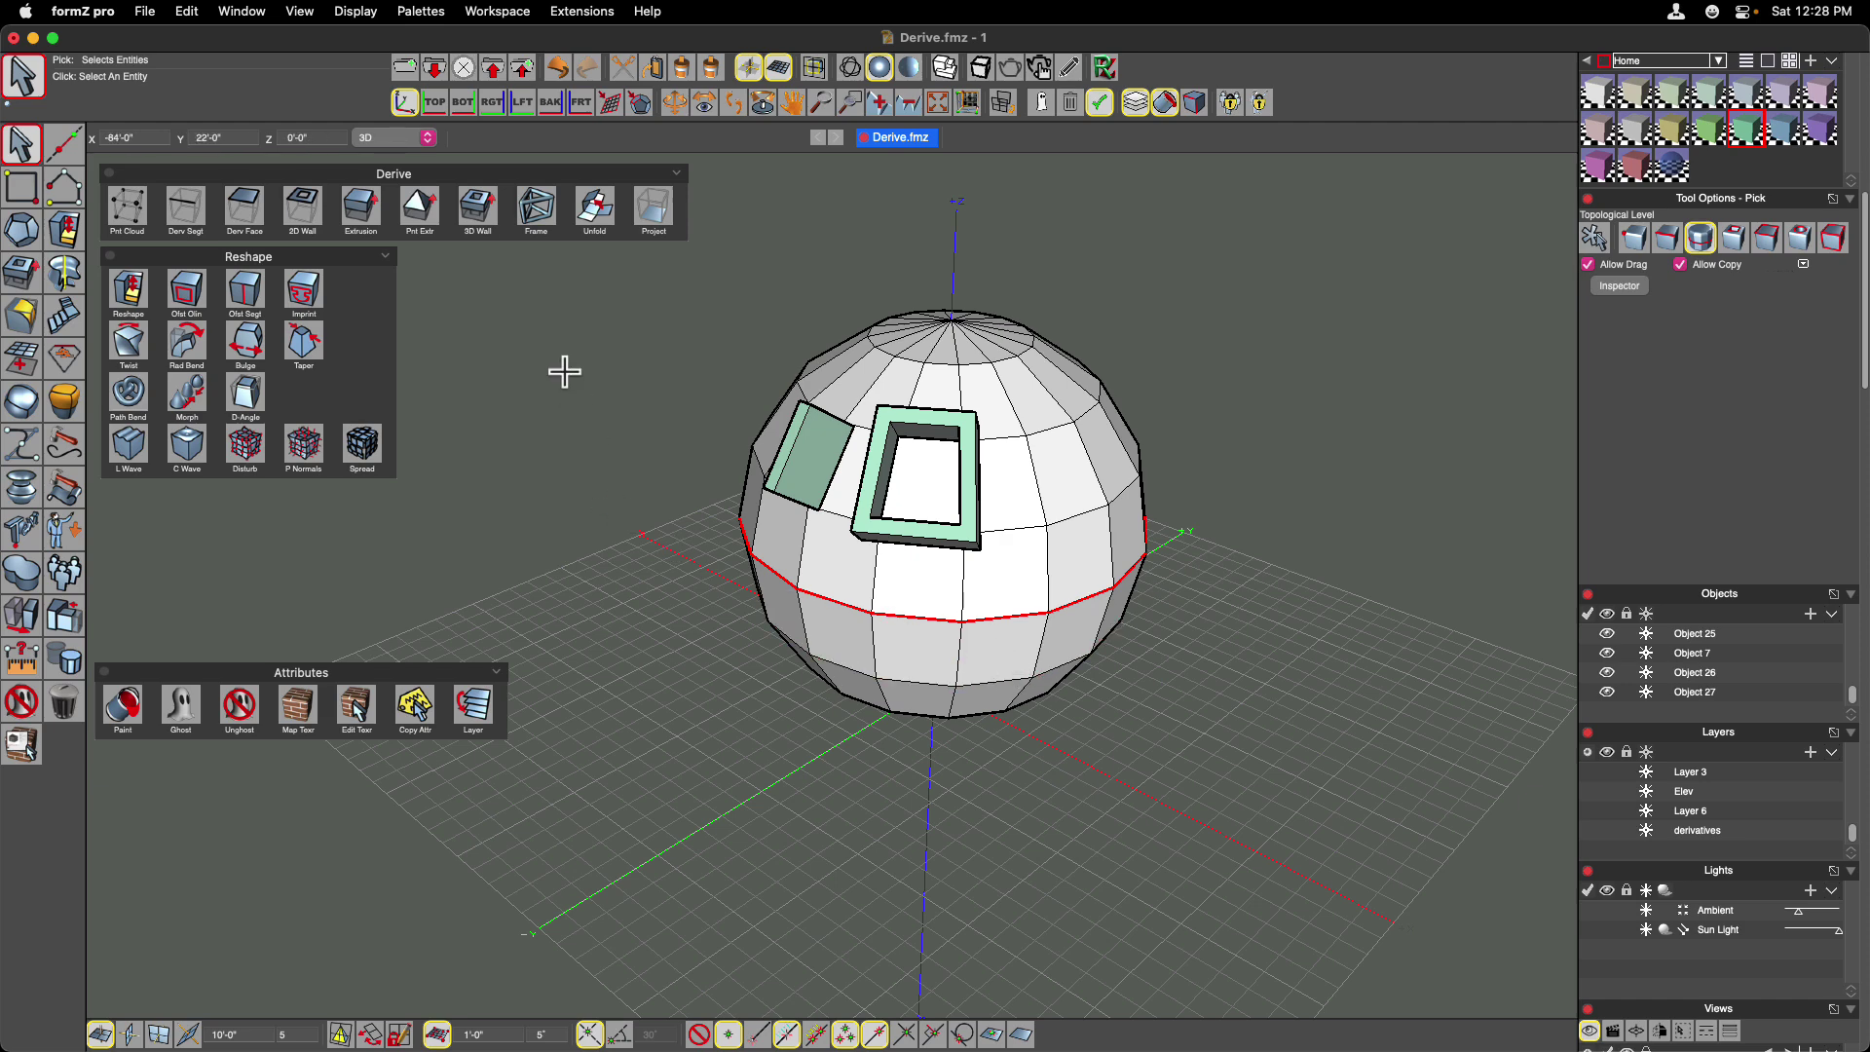
{"action": "left_click", "coordinate": [472, 220]}
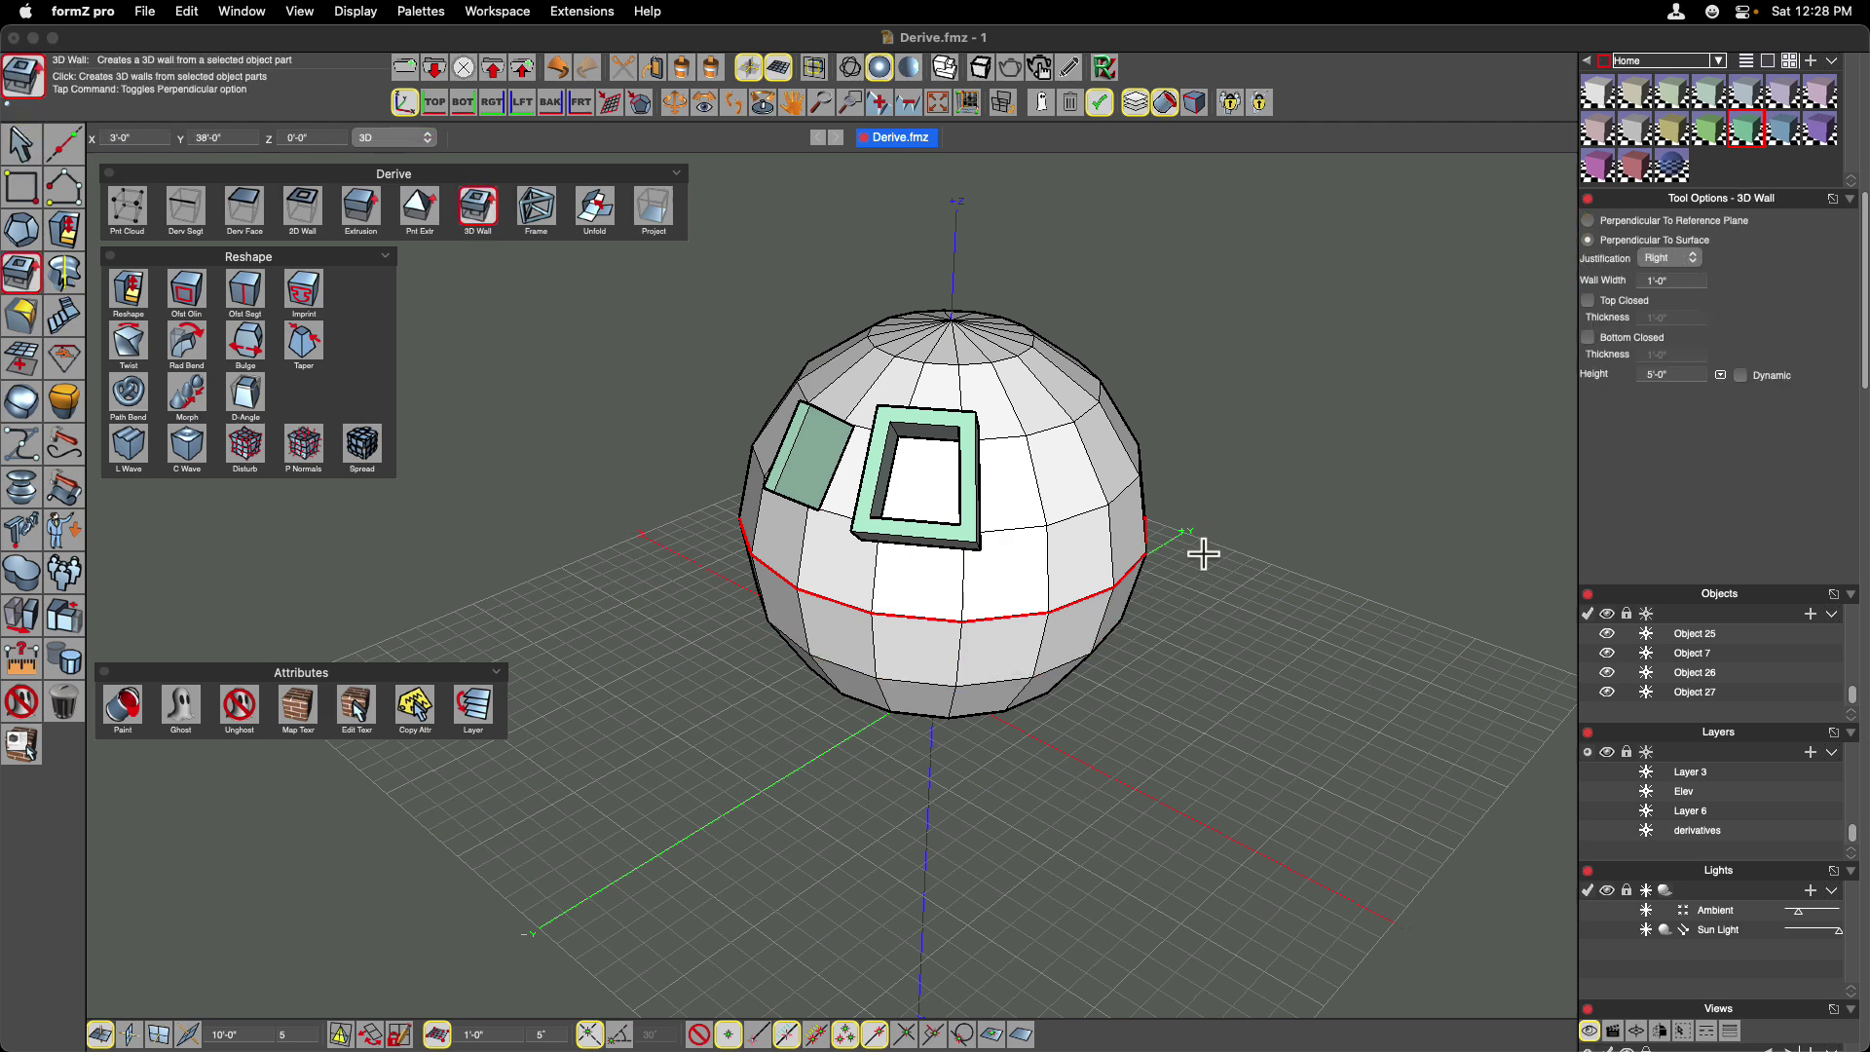
{"action": "left_click", "coordinate": [1255, 559]}
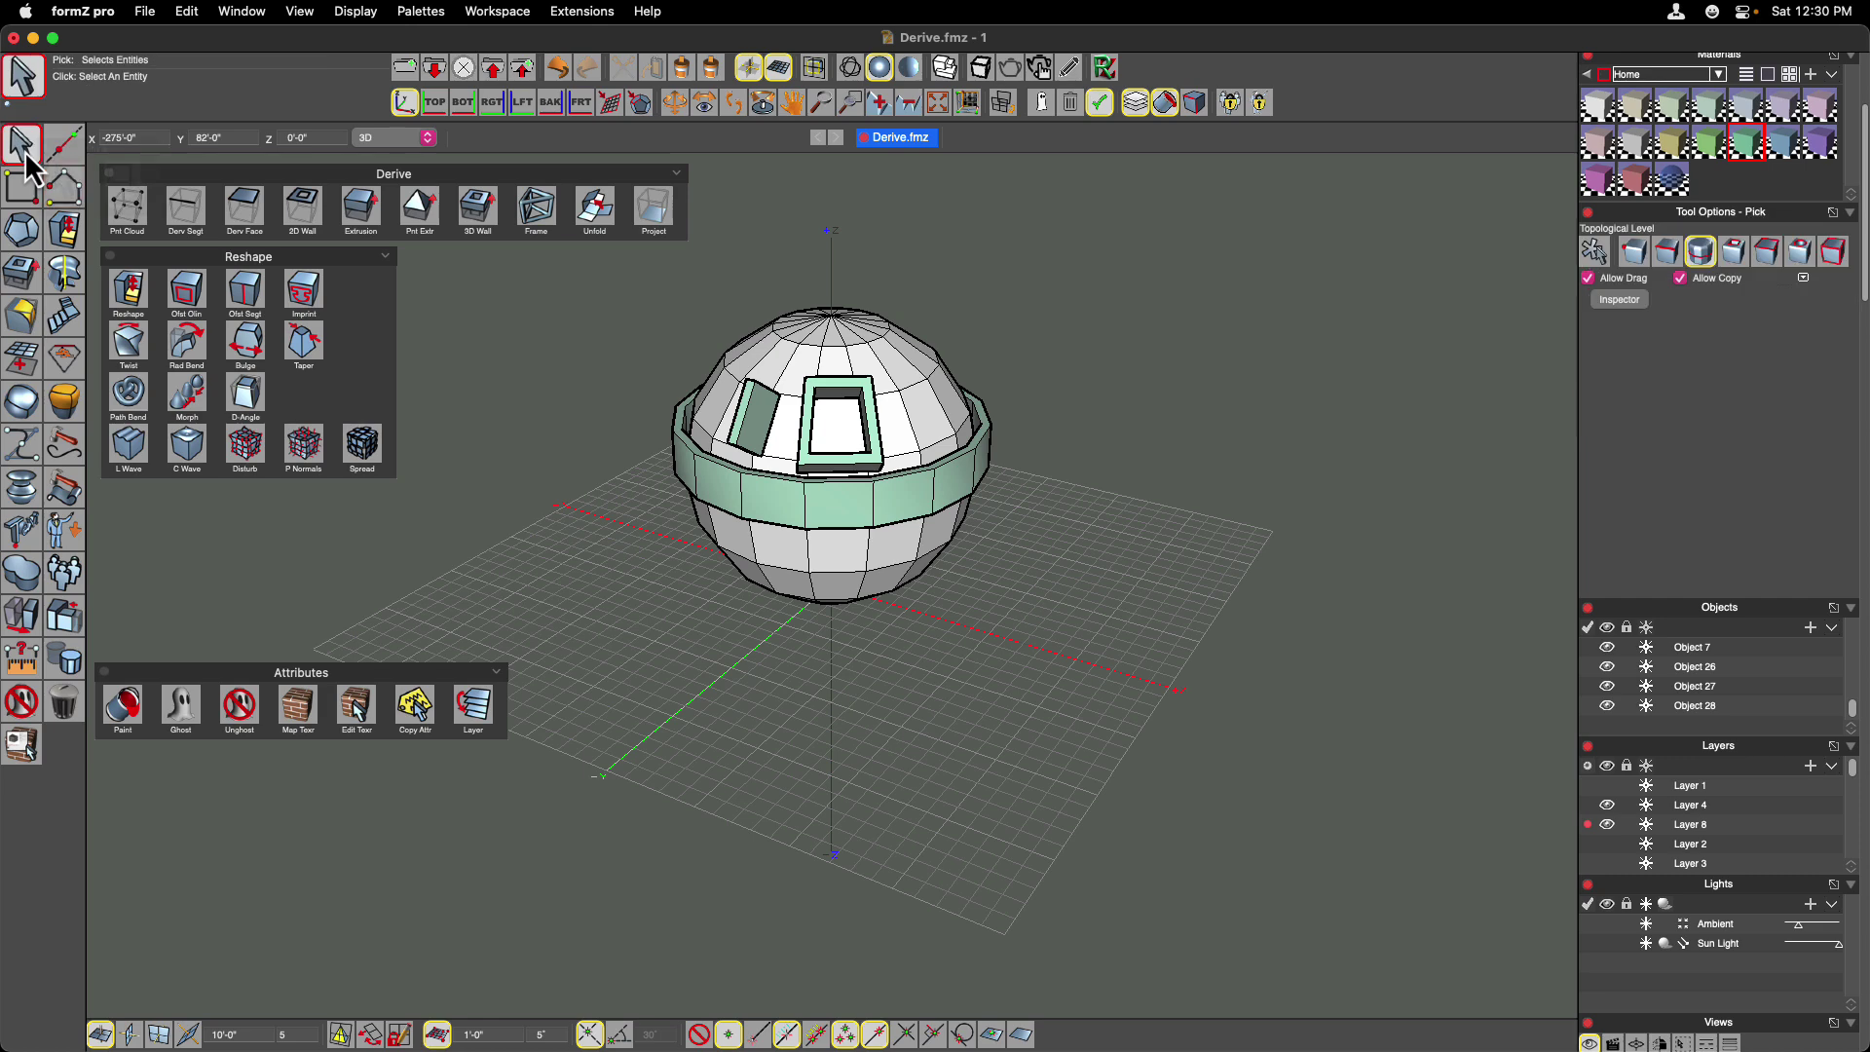
Select every other outer face of the wall band all the way around the sphere.
{"action": "left_click", "coordinate": [1766, 252]}
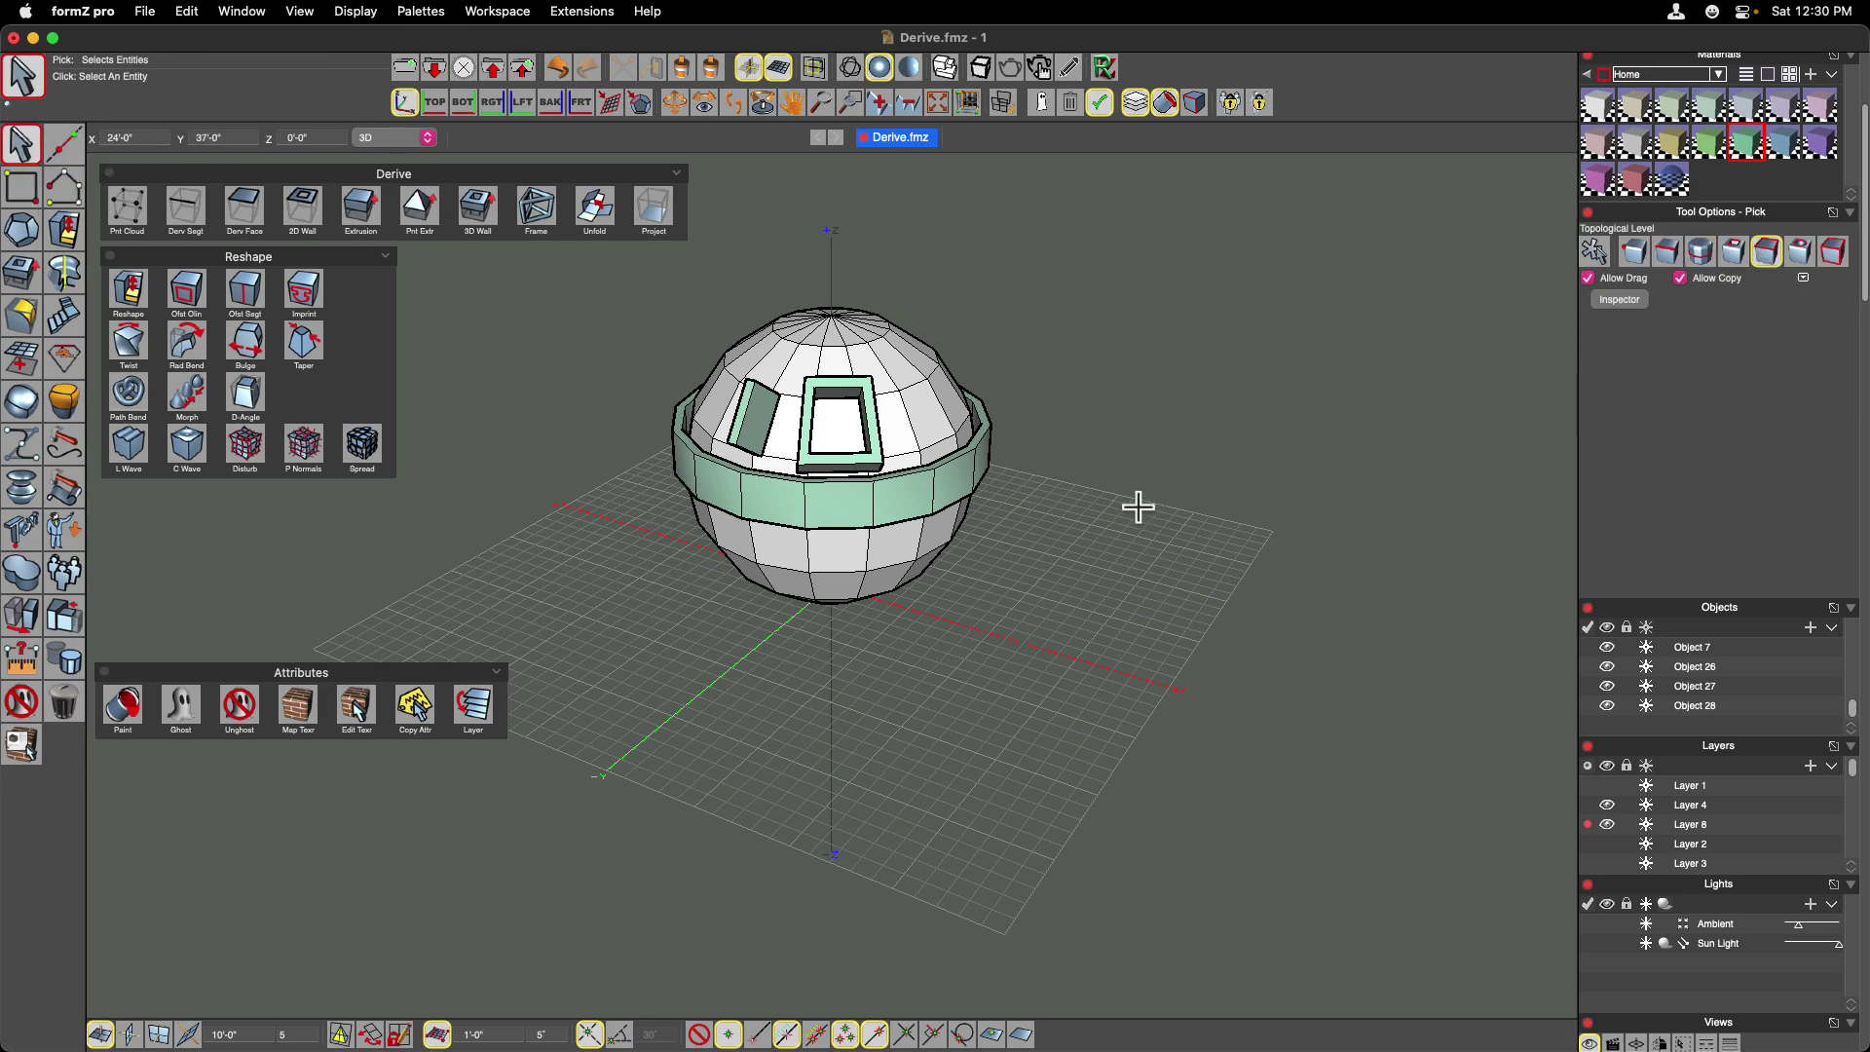
{"action": "left_click", "coordinate": [961, 484]}
{"action": "left_click", "coordinate": [842, 501], "text": "shift"}
{"action": "left_click", "coordinate": [716, 490], "text": "shift"}
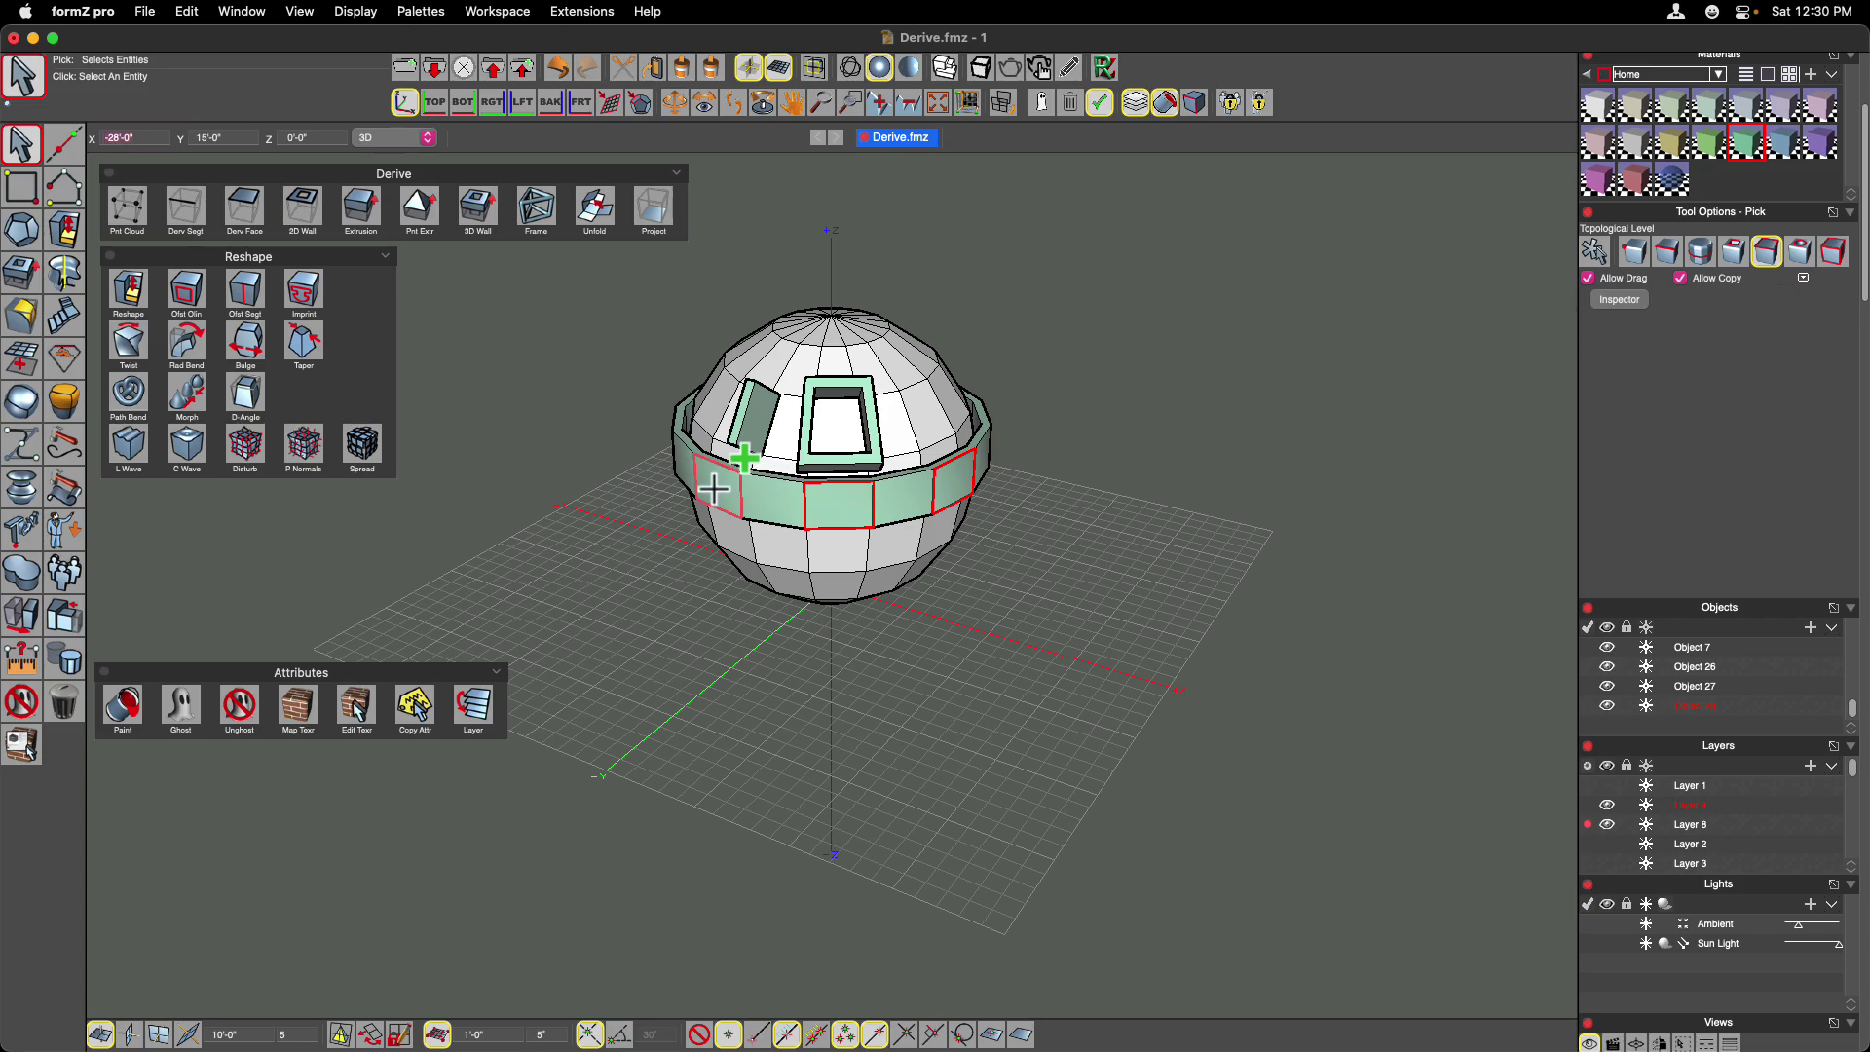
{"action": "middle_click_drag", "start_coordinate": [714, 489], "coordinate": [880, 559]}
{"action": "left_click", "coordinate": [905, 532], "text": "shift"}
{"action": "left_click", "coordinate": [781, 517], "text": "shift"}
{"action": "left_click", "coordinate": [880, 523], "text": "shift"}
{"action": "left_click", "coordinate": [763, 522], "text": "shift"}
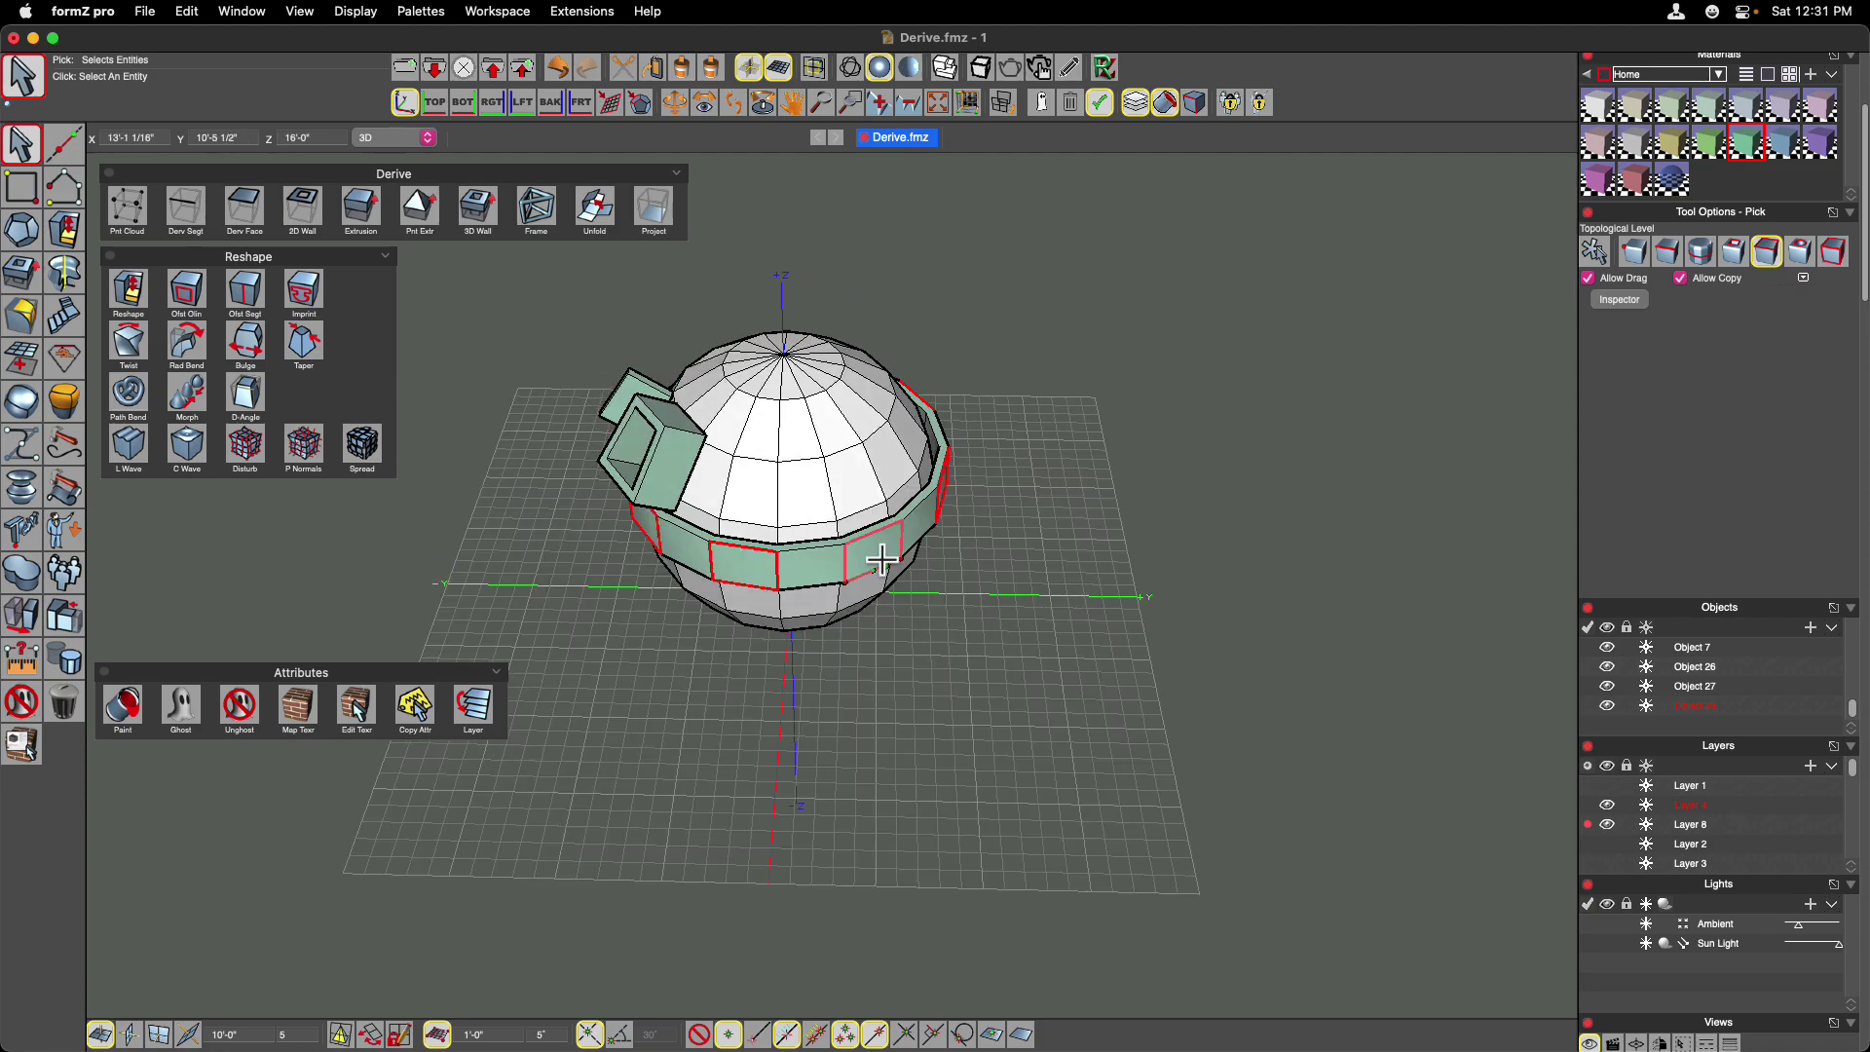
{"action": "left_click", "coordinate": [880, 559], "text": "shift"}
{"action": "middle_click_drag", "start_coordinate": [1013, 622], "coordinate": [1011, 612]}
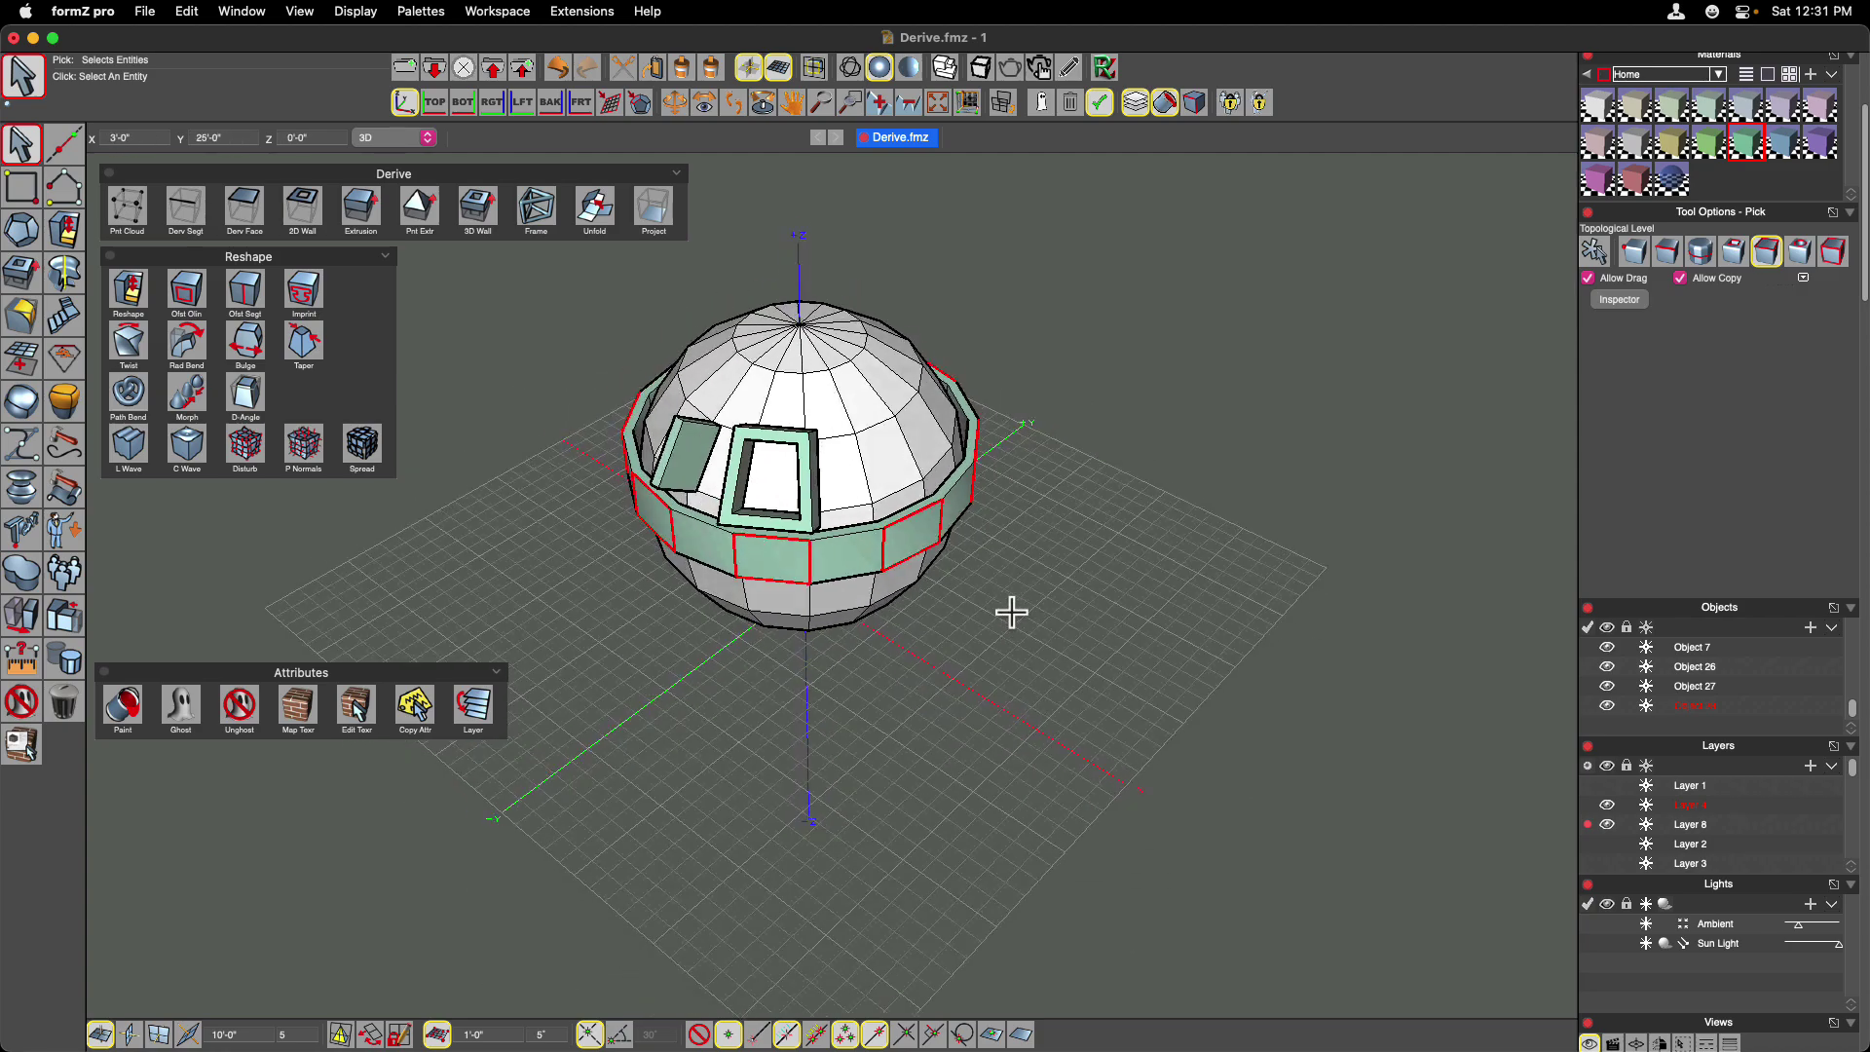
Derive 1'-0" wide 3D walls from the selected band faces with dynamic height, pulling them out to 3'-0".
{"action": "left_click", "coordinate": [479, 216]}
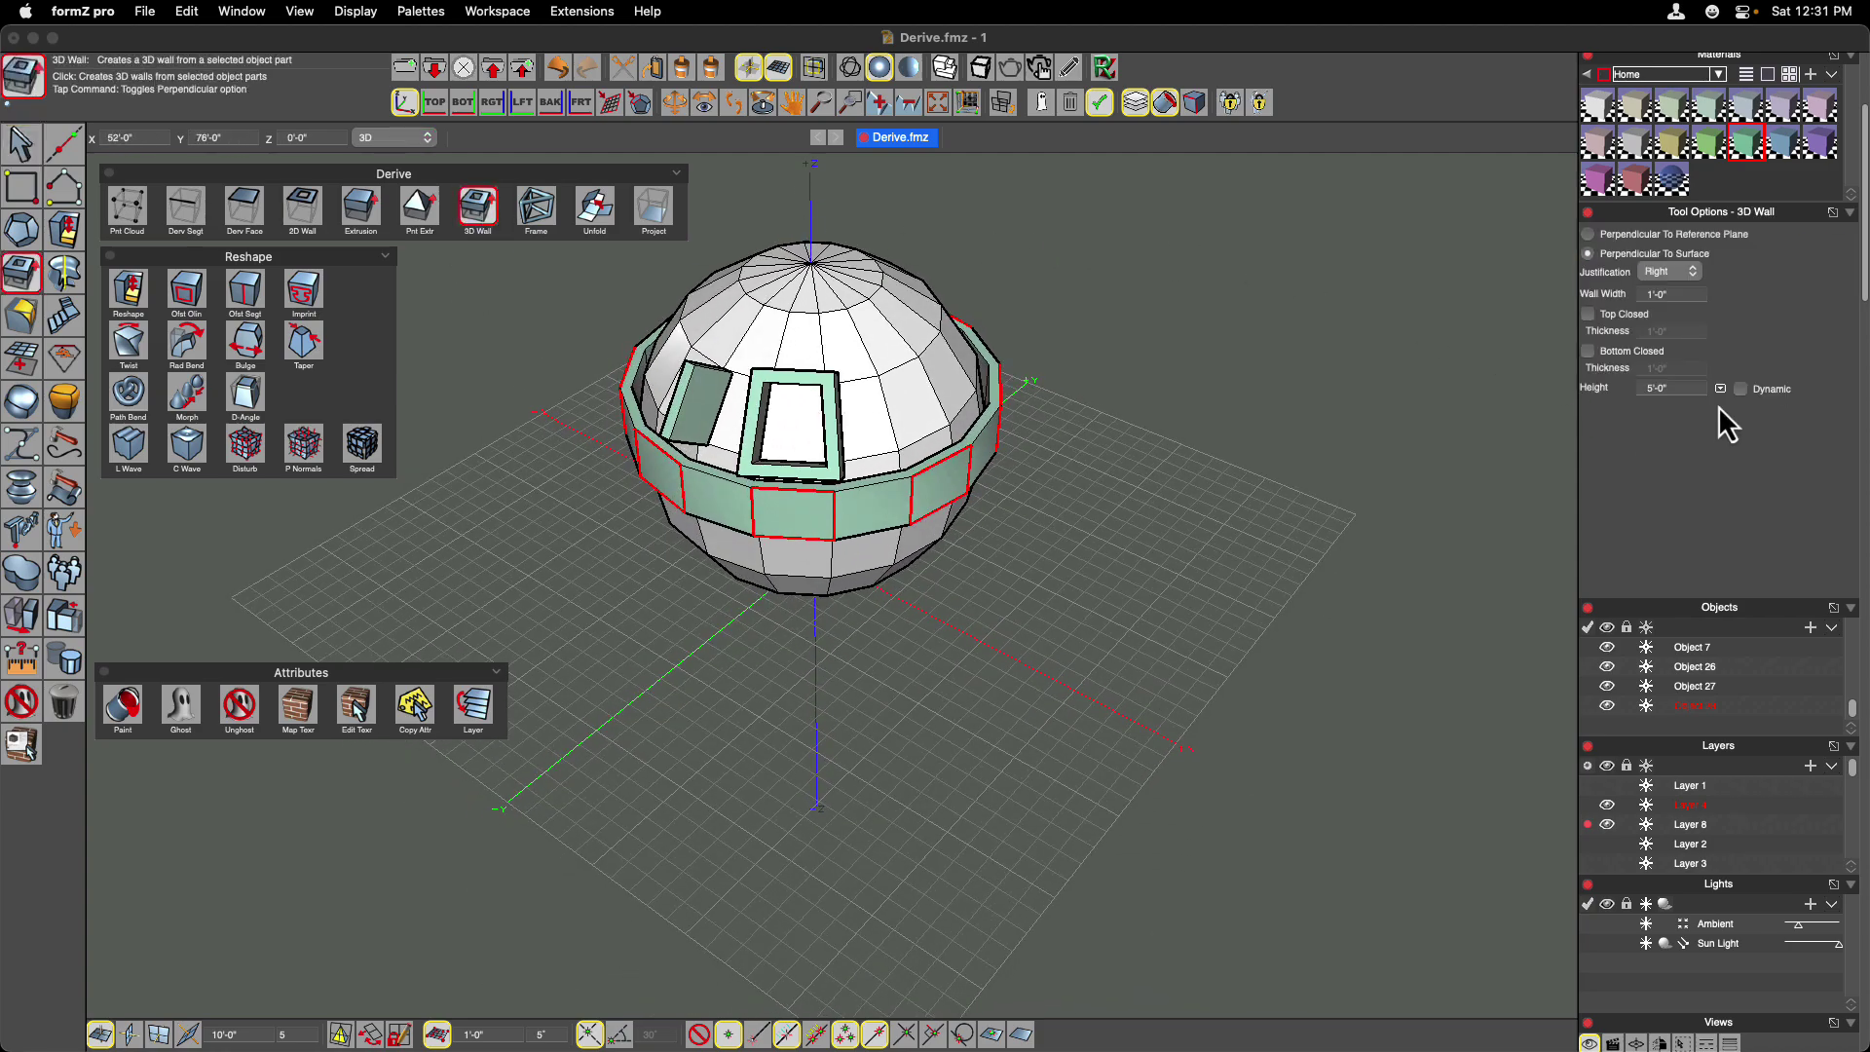
{"action": "left_click", "coordinate": [1741, 390]}
{"action": "left_click", "coordinate": [978, 596]}
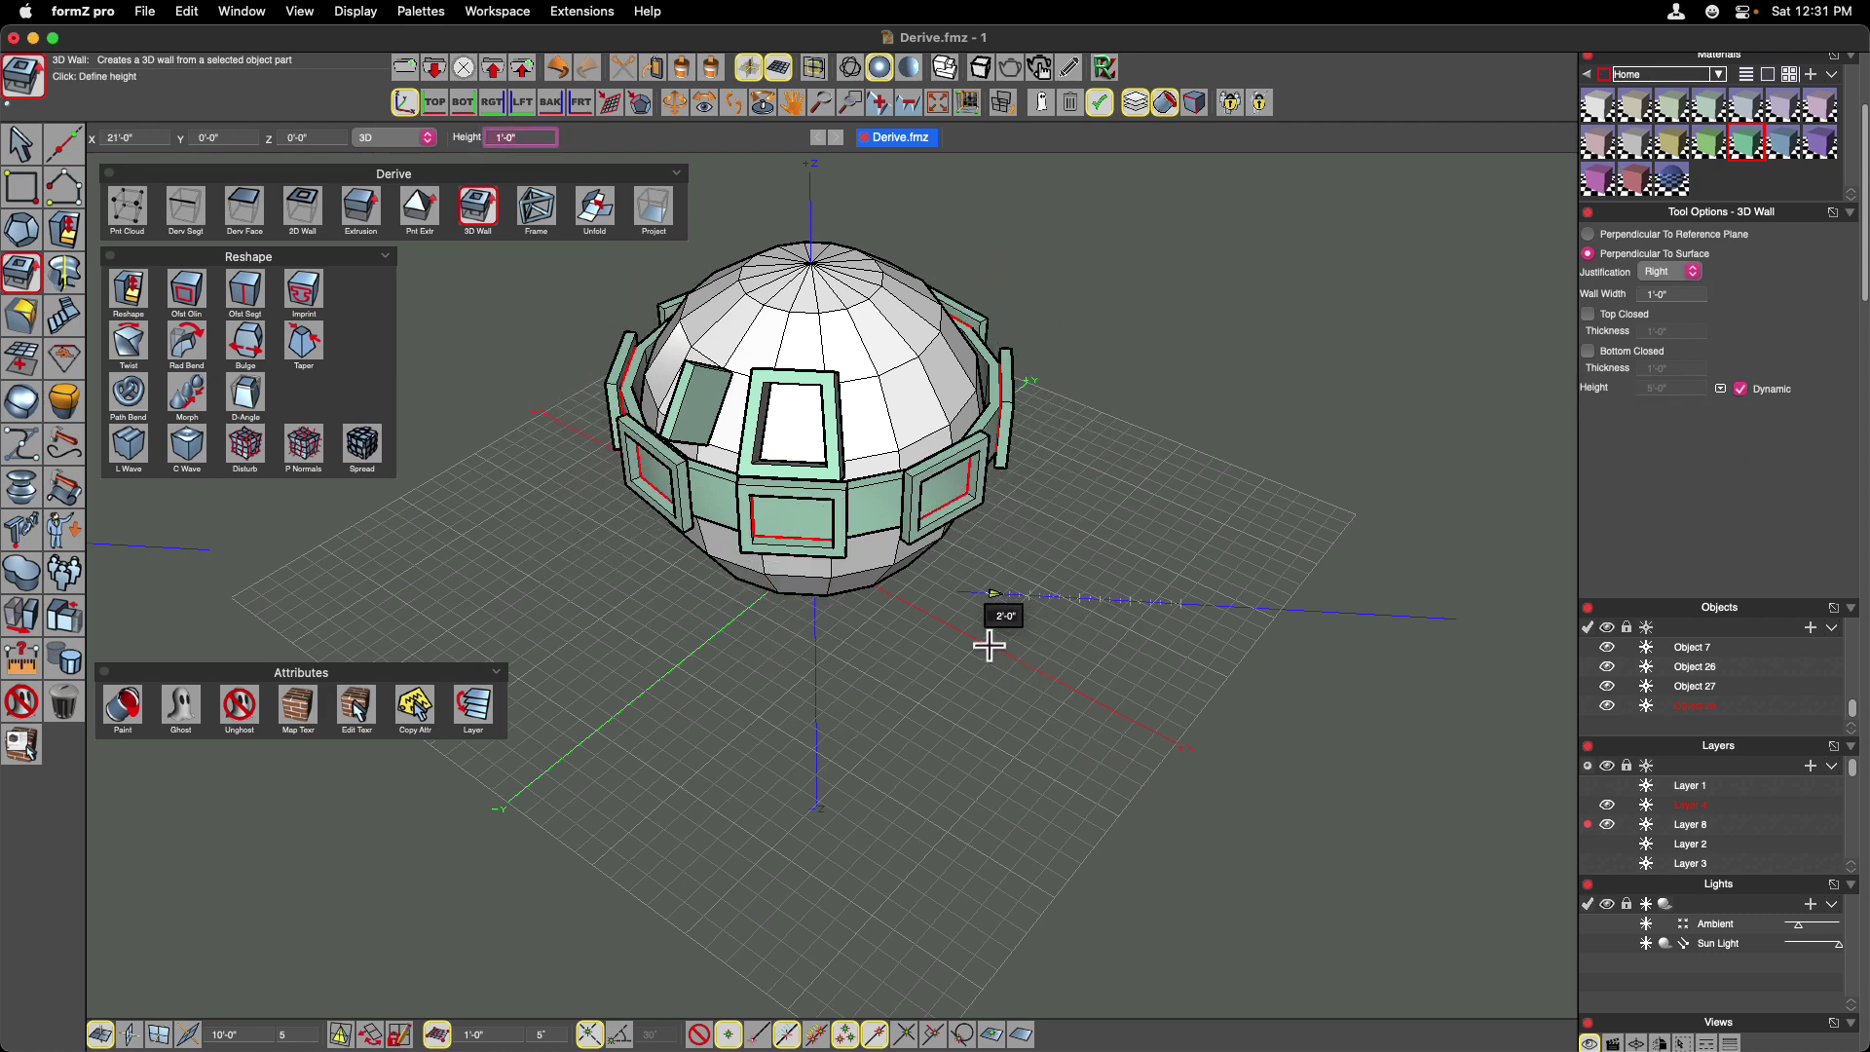
{"action": "left_click", "coordinate": [1007, 668]}
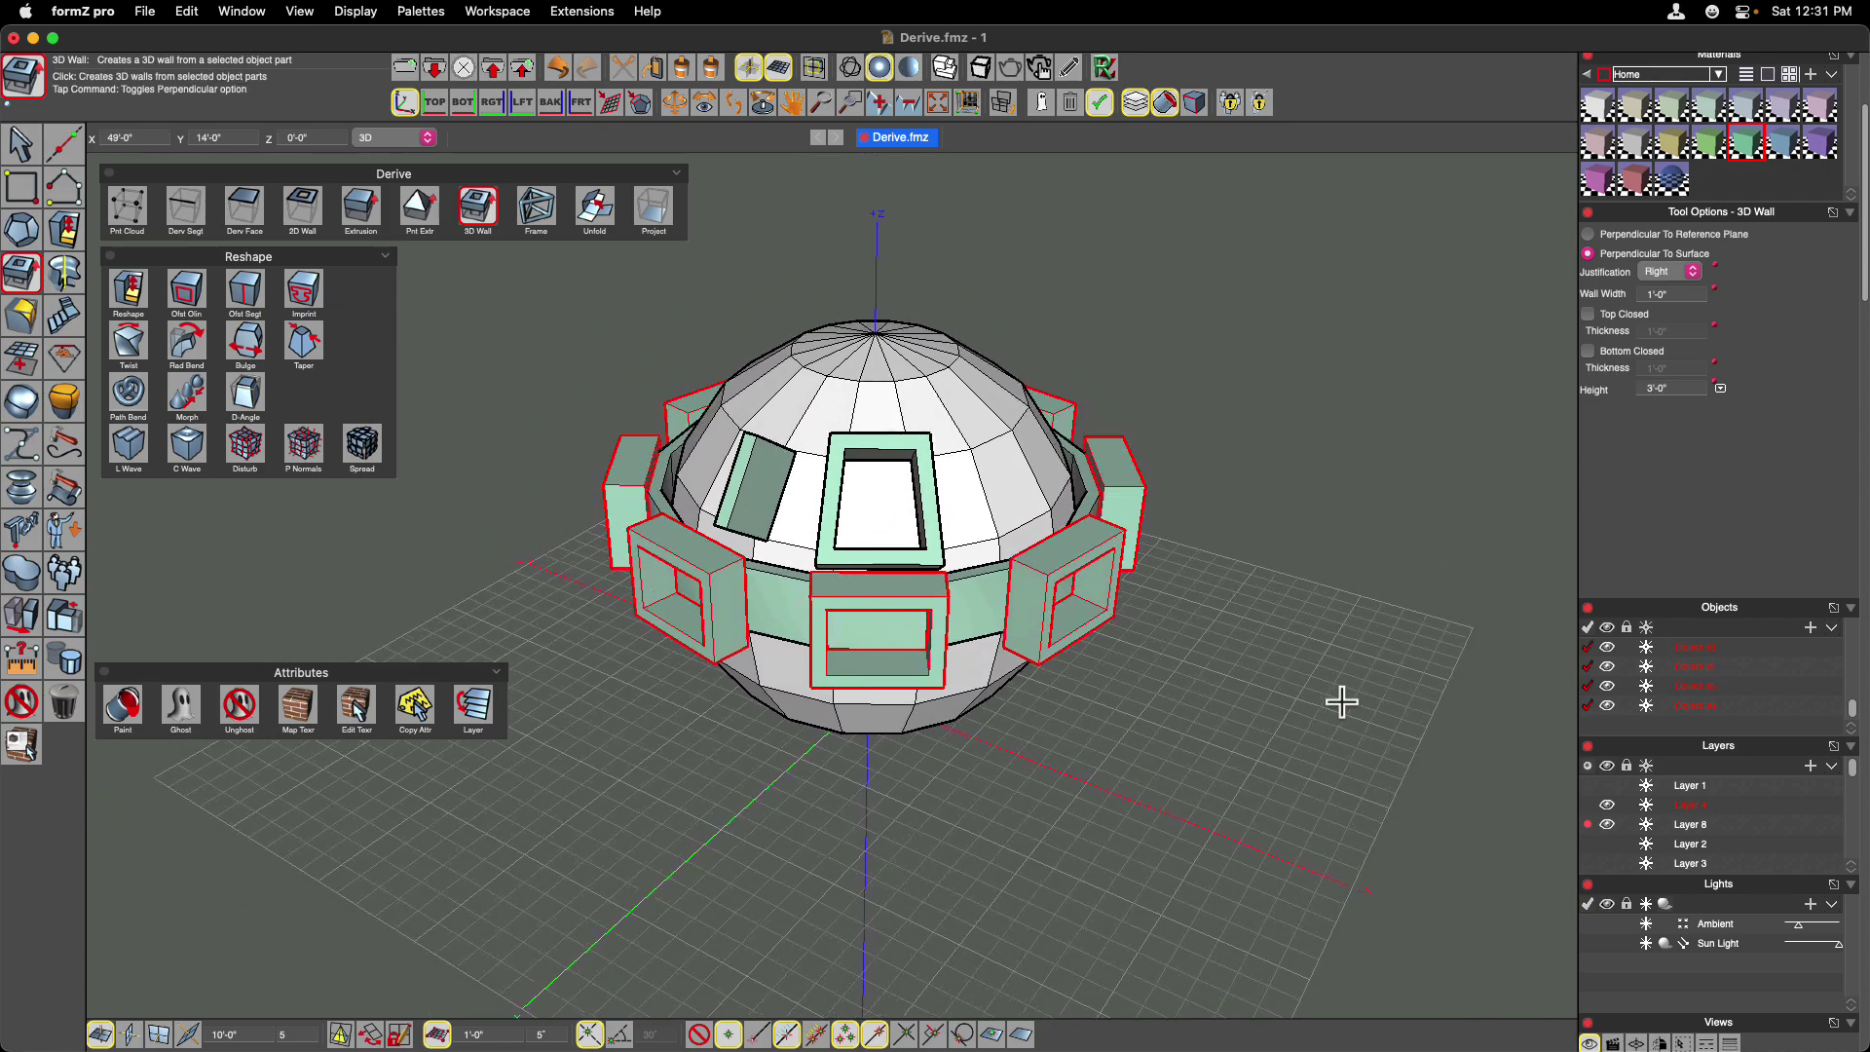
Change the justification of the new walls on the band to Left and show their parameters in the Inspector.
{"action": "left_click", "coordinate": [1687, 276]}
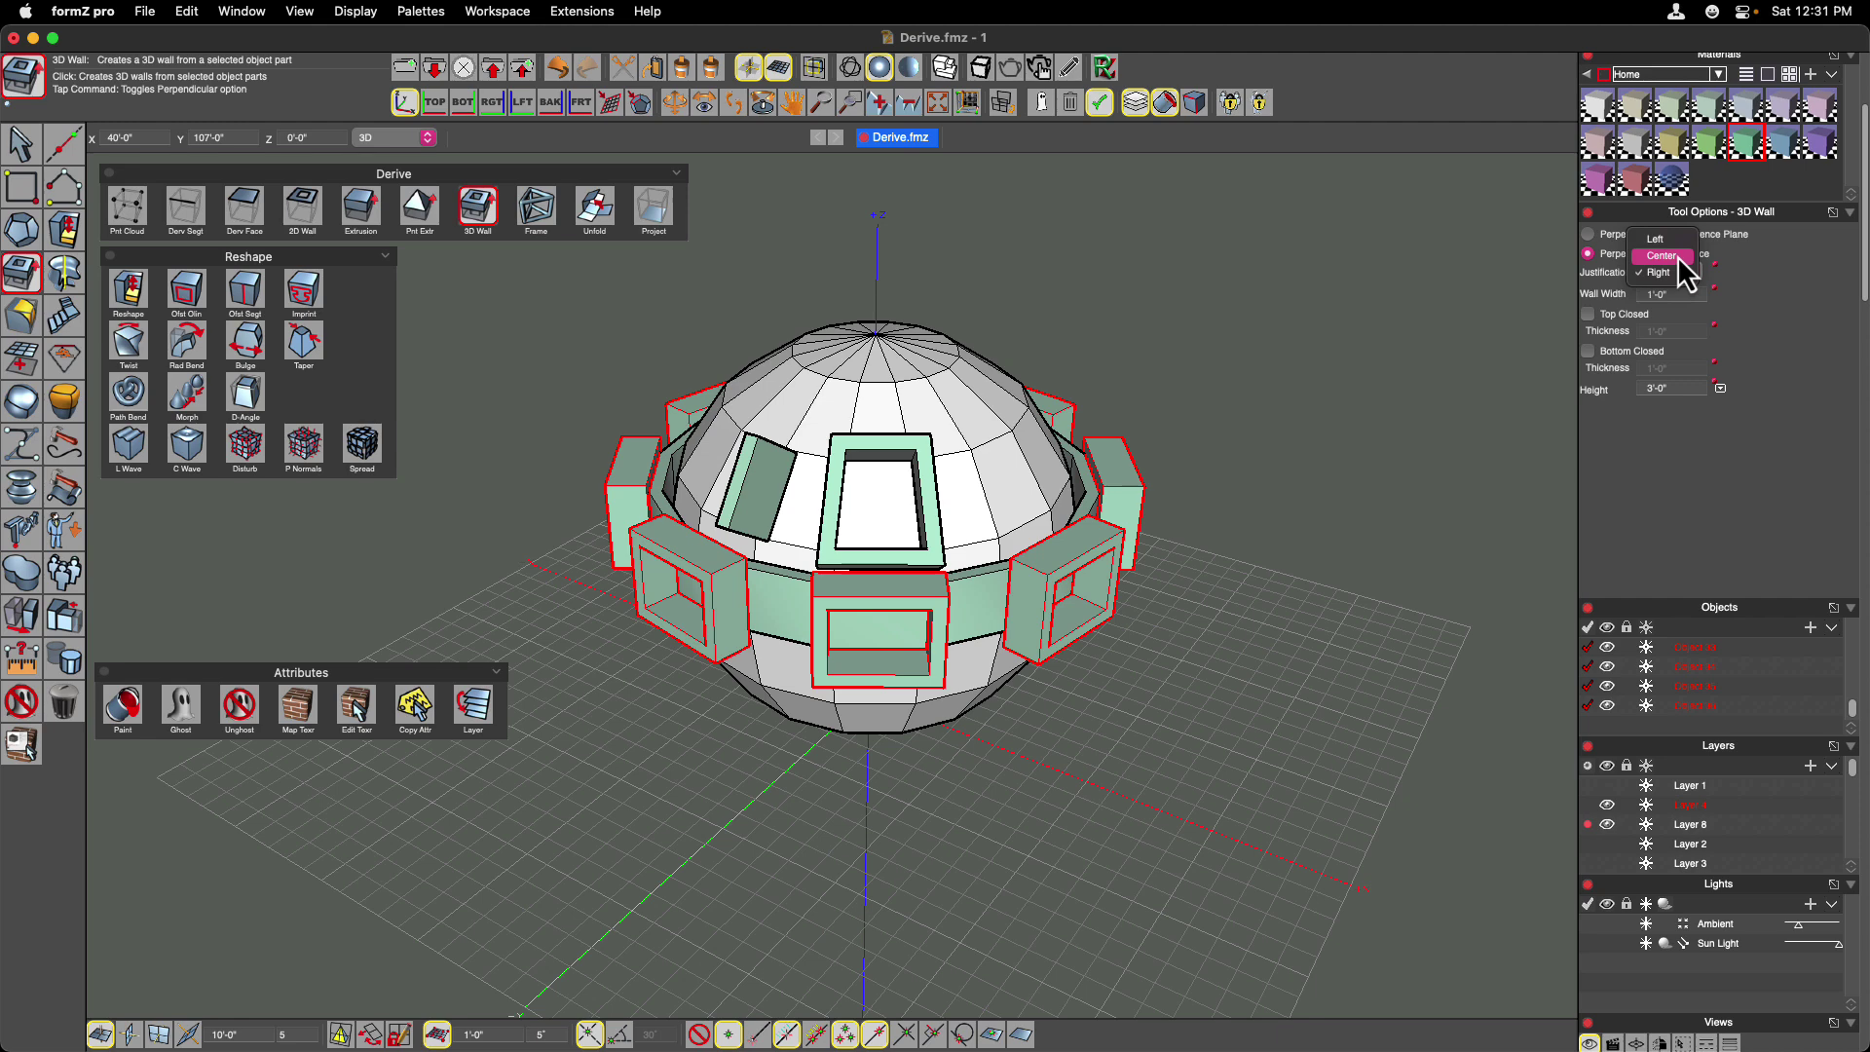
{"action": "left_click", "coordinate": [1682, 242]}
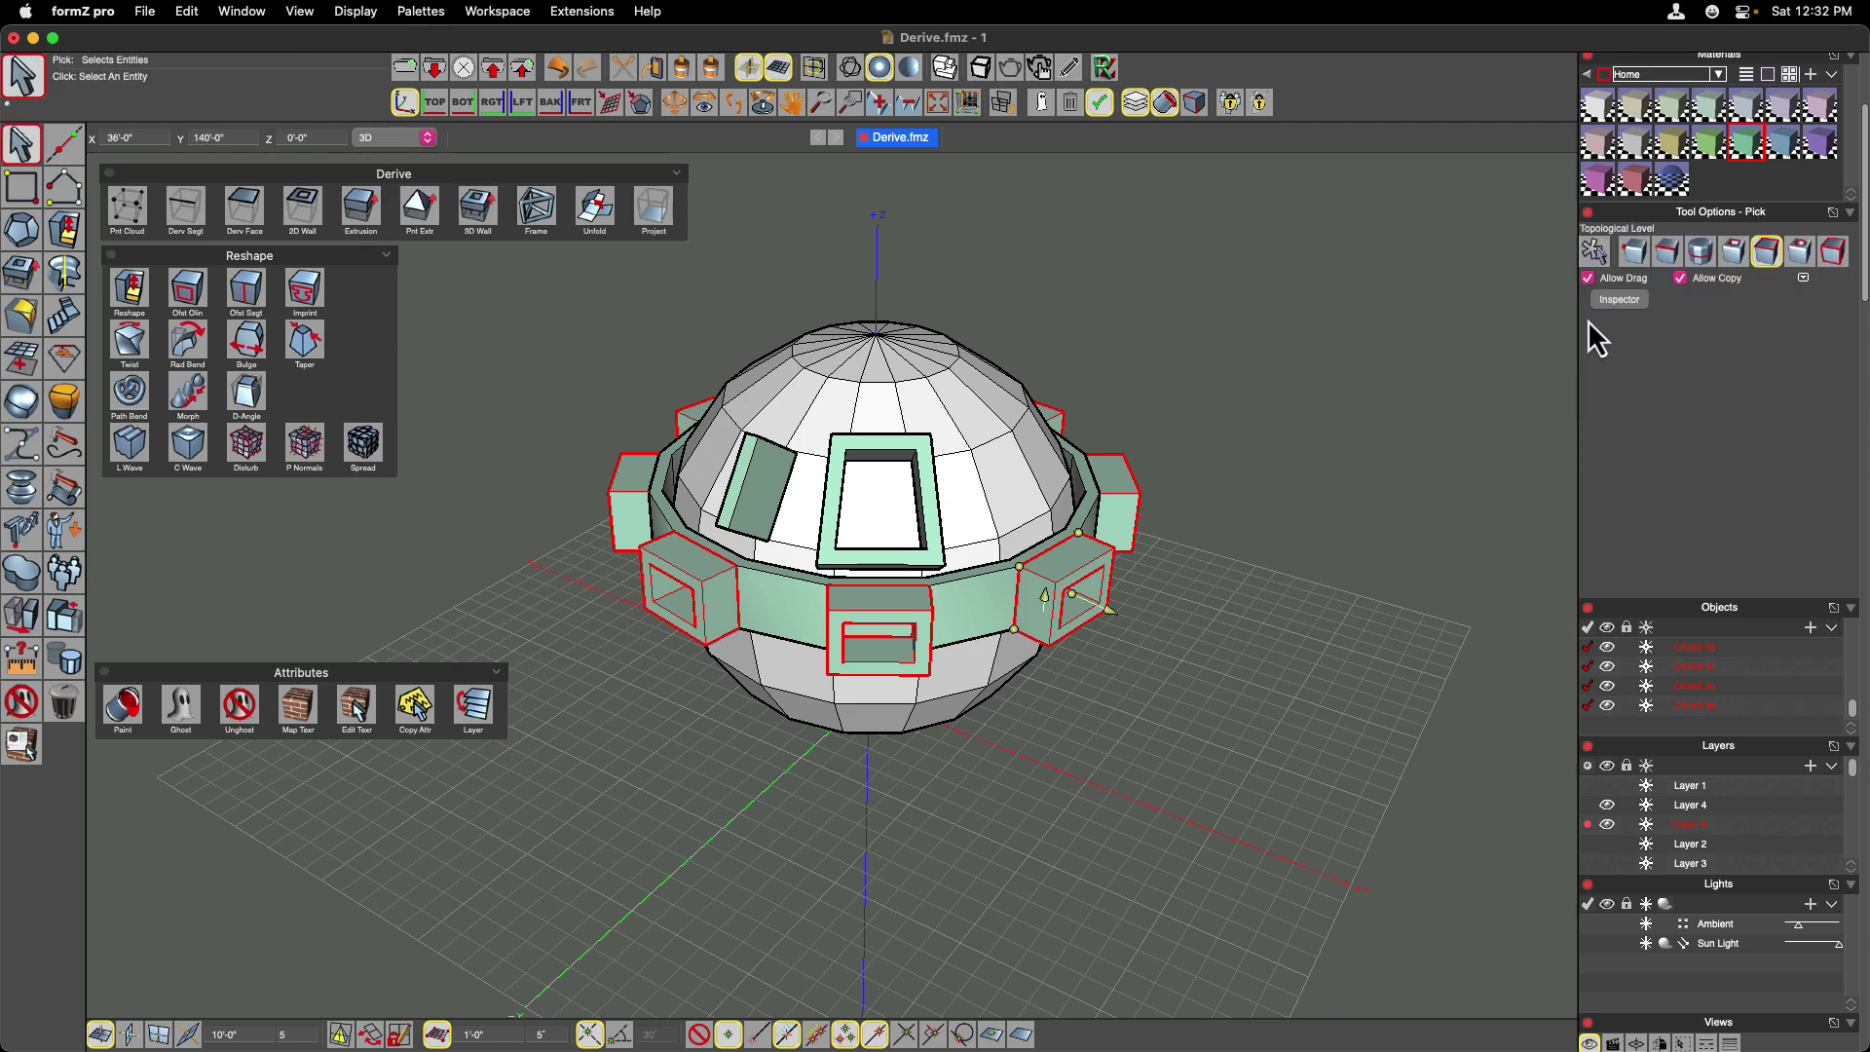
{"action": "left_click", "coordinate": [1623, 300]}
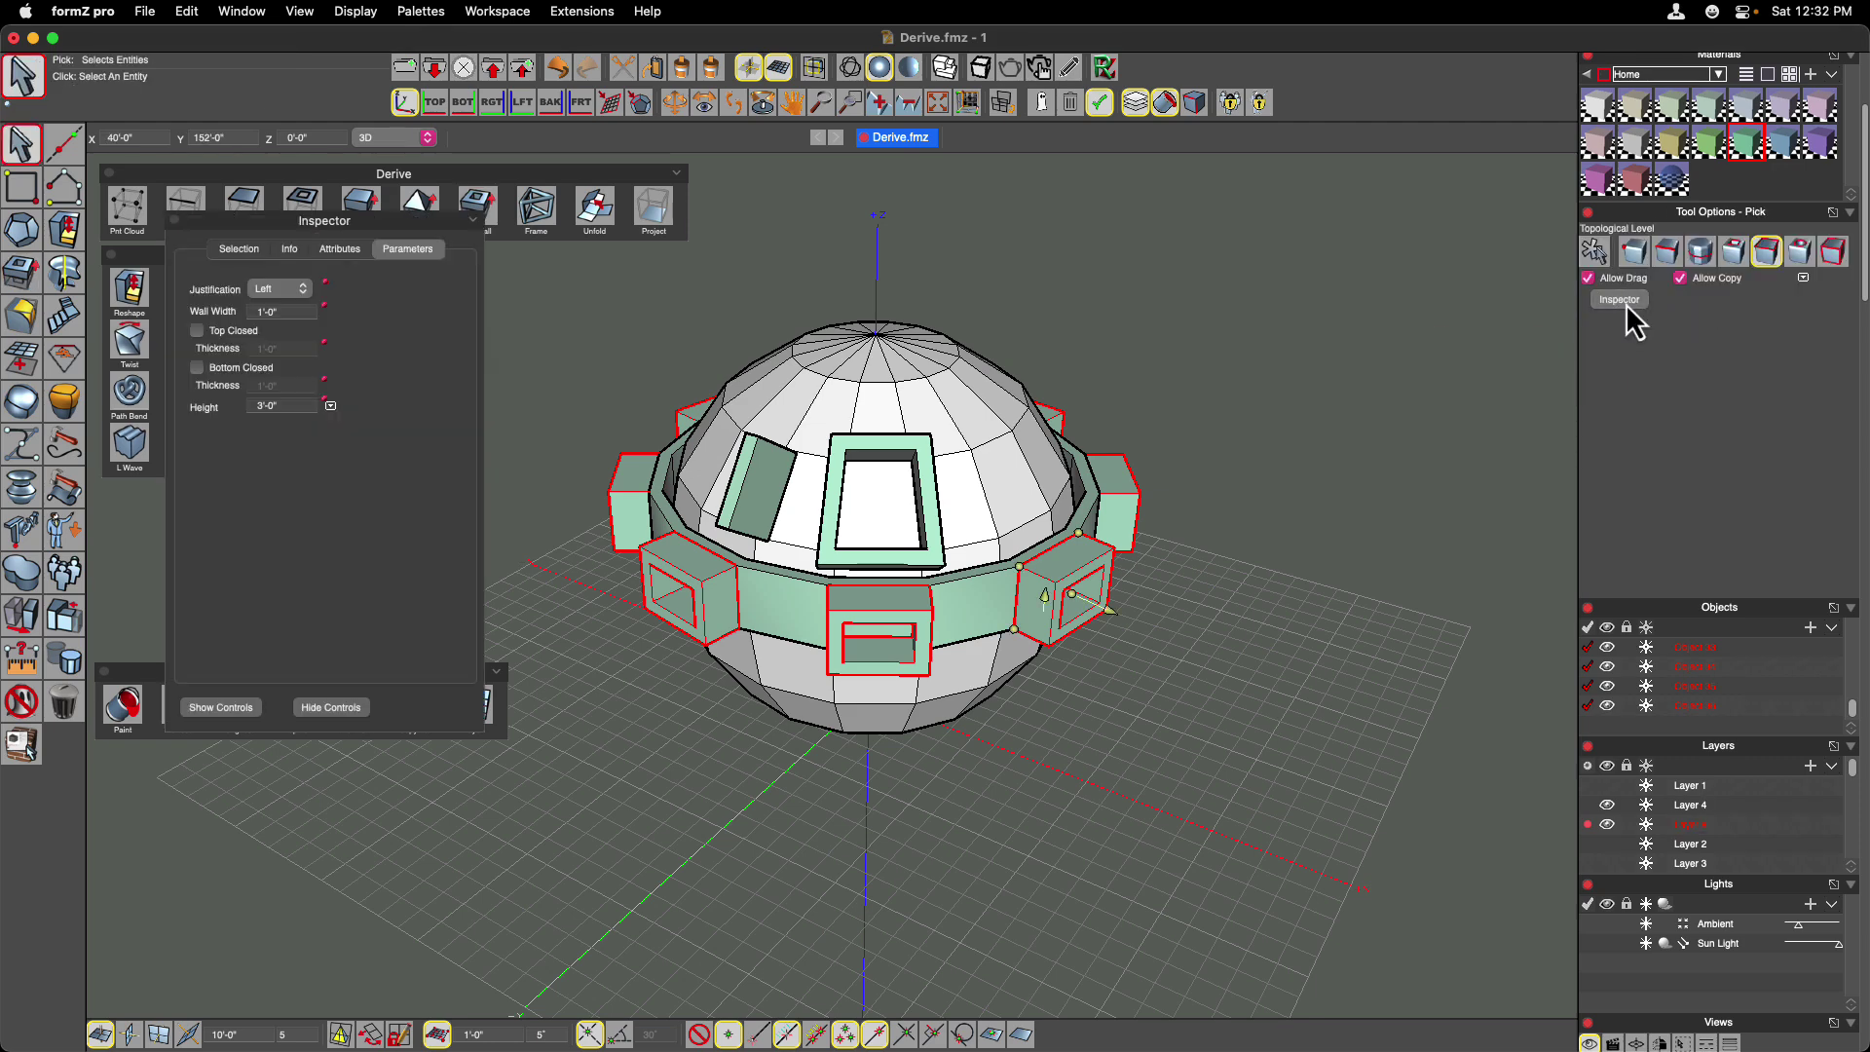
{"action": "left_click", "coordinate": [405, 253]}
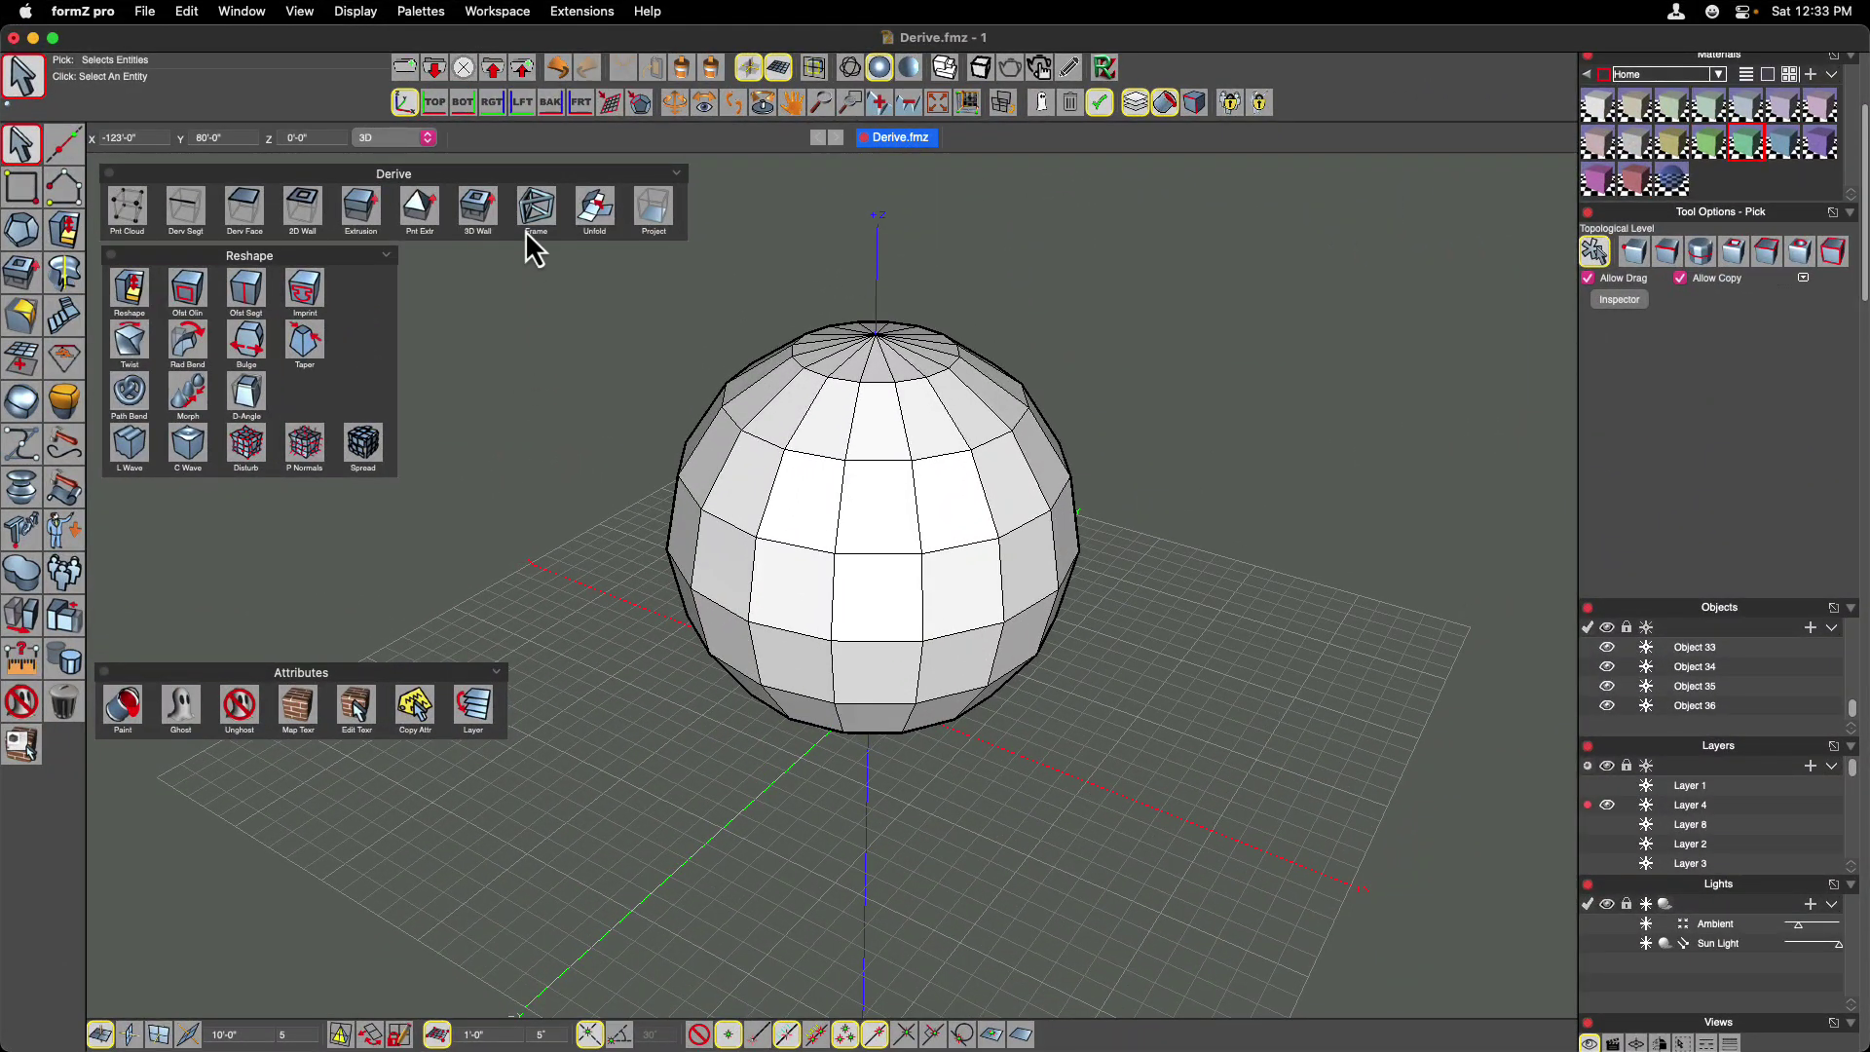
Derive a frame of tubes with a 1'-0" radius along the sphere's segments, and set the Frame radius to 0'-6".
{"action": "left_click", "coordinate": [532, 216]}
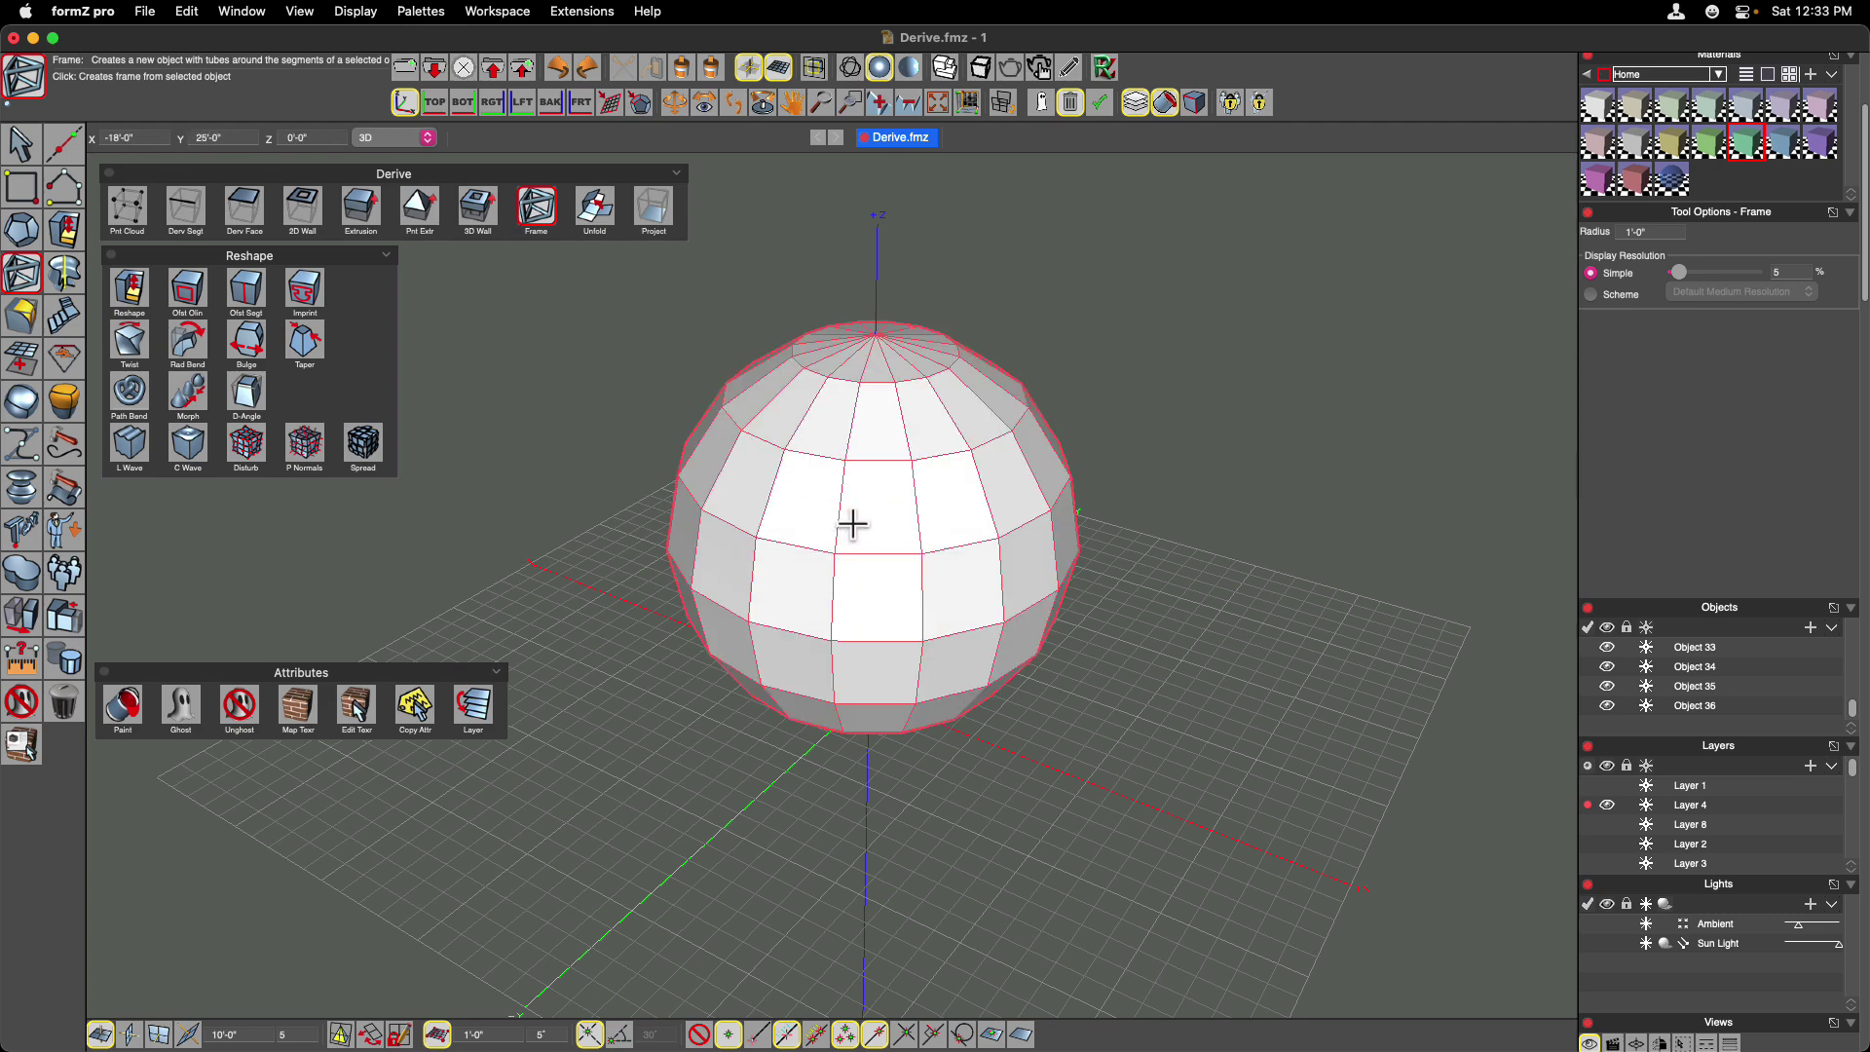
{"action": "left_click", "coordinate": [886, 530]}
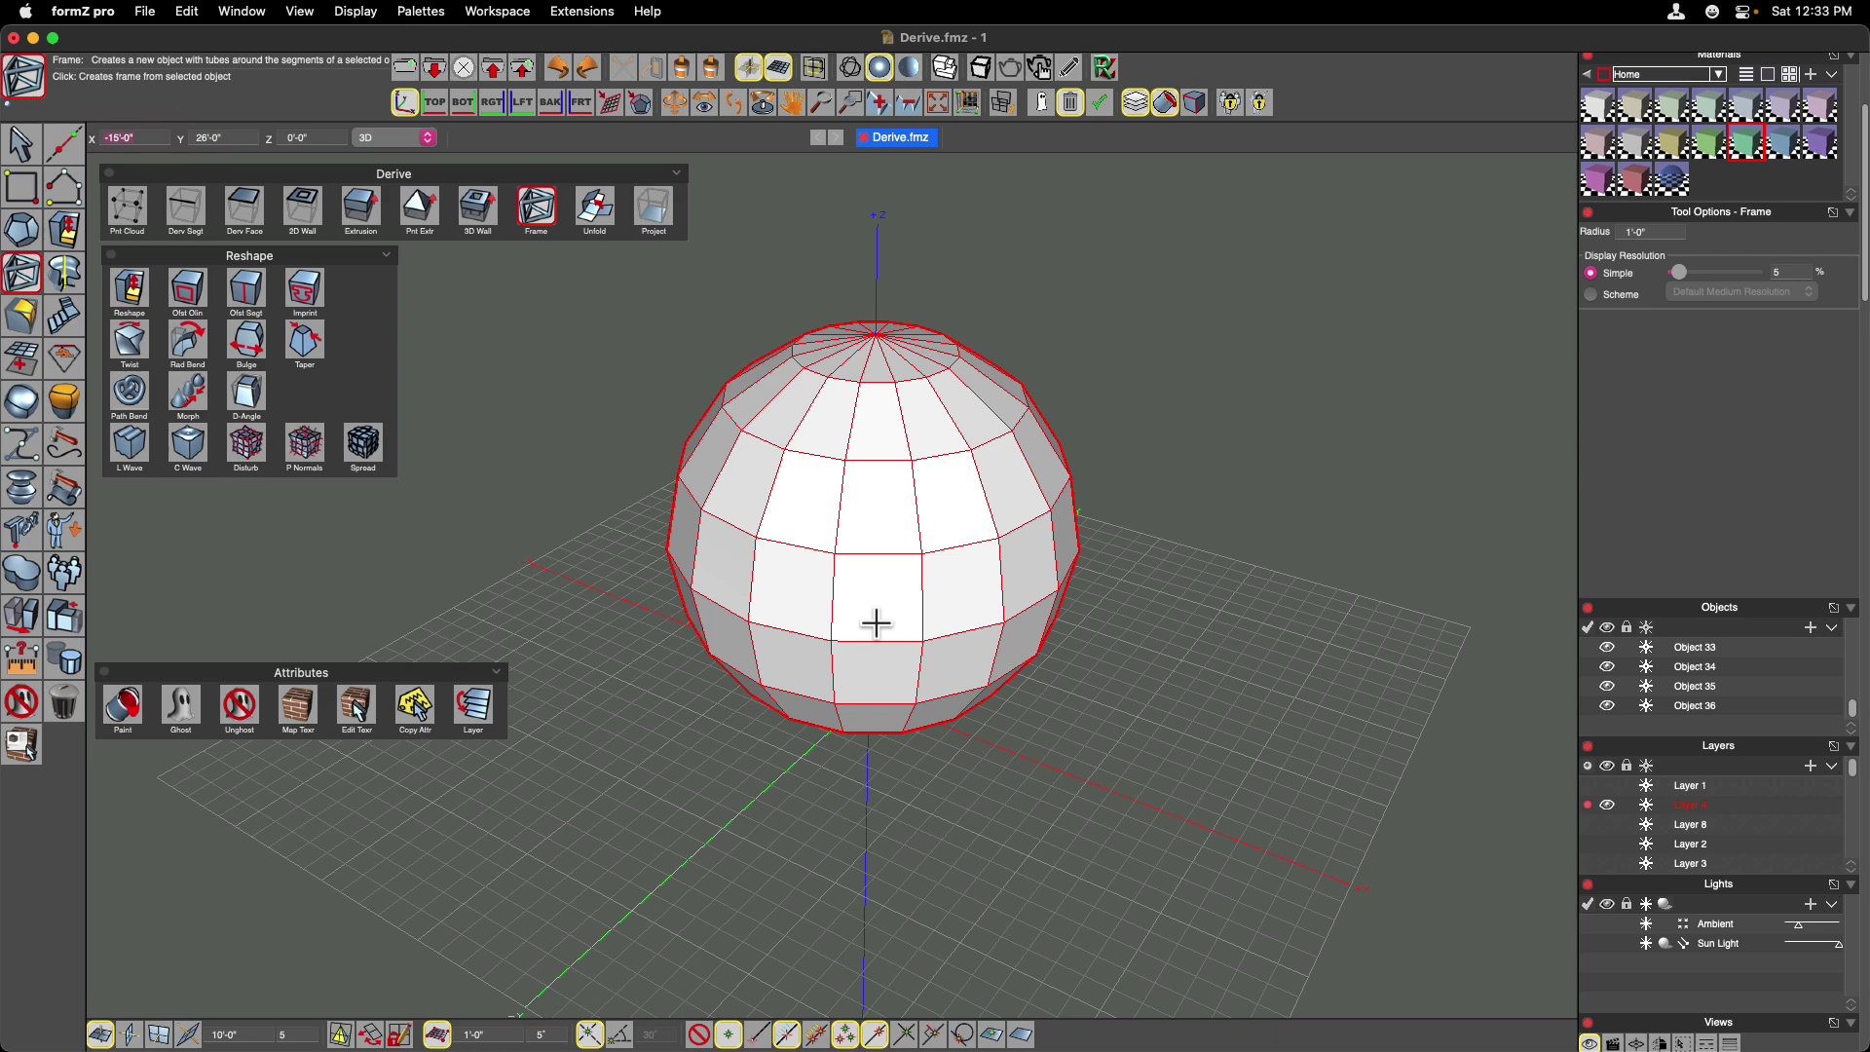
{"action": "left_click", "coordinate": [875, 623]}
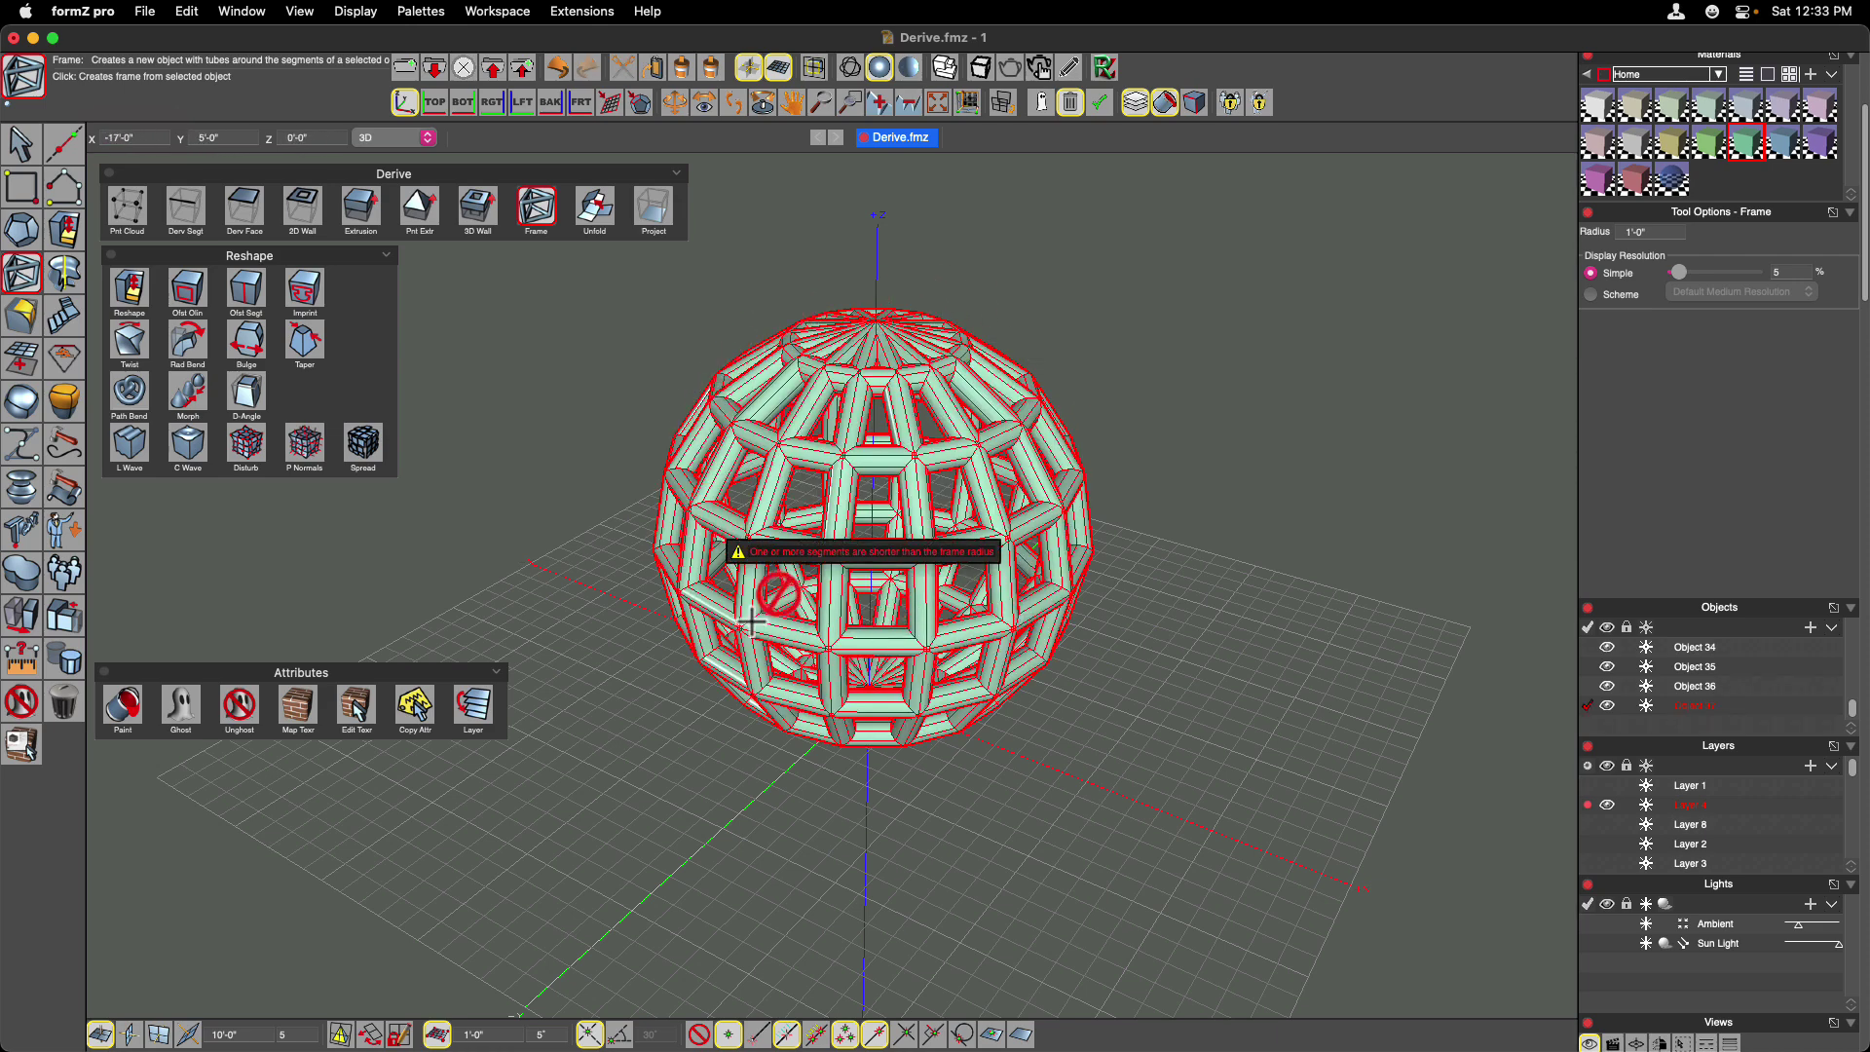
{"action": "left_click", "coordinate": [1657, 233]}
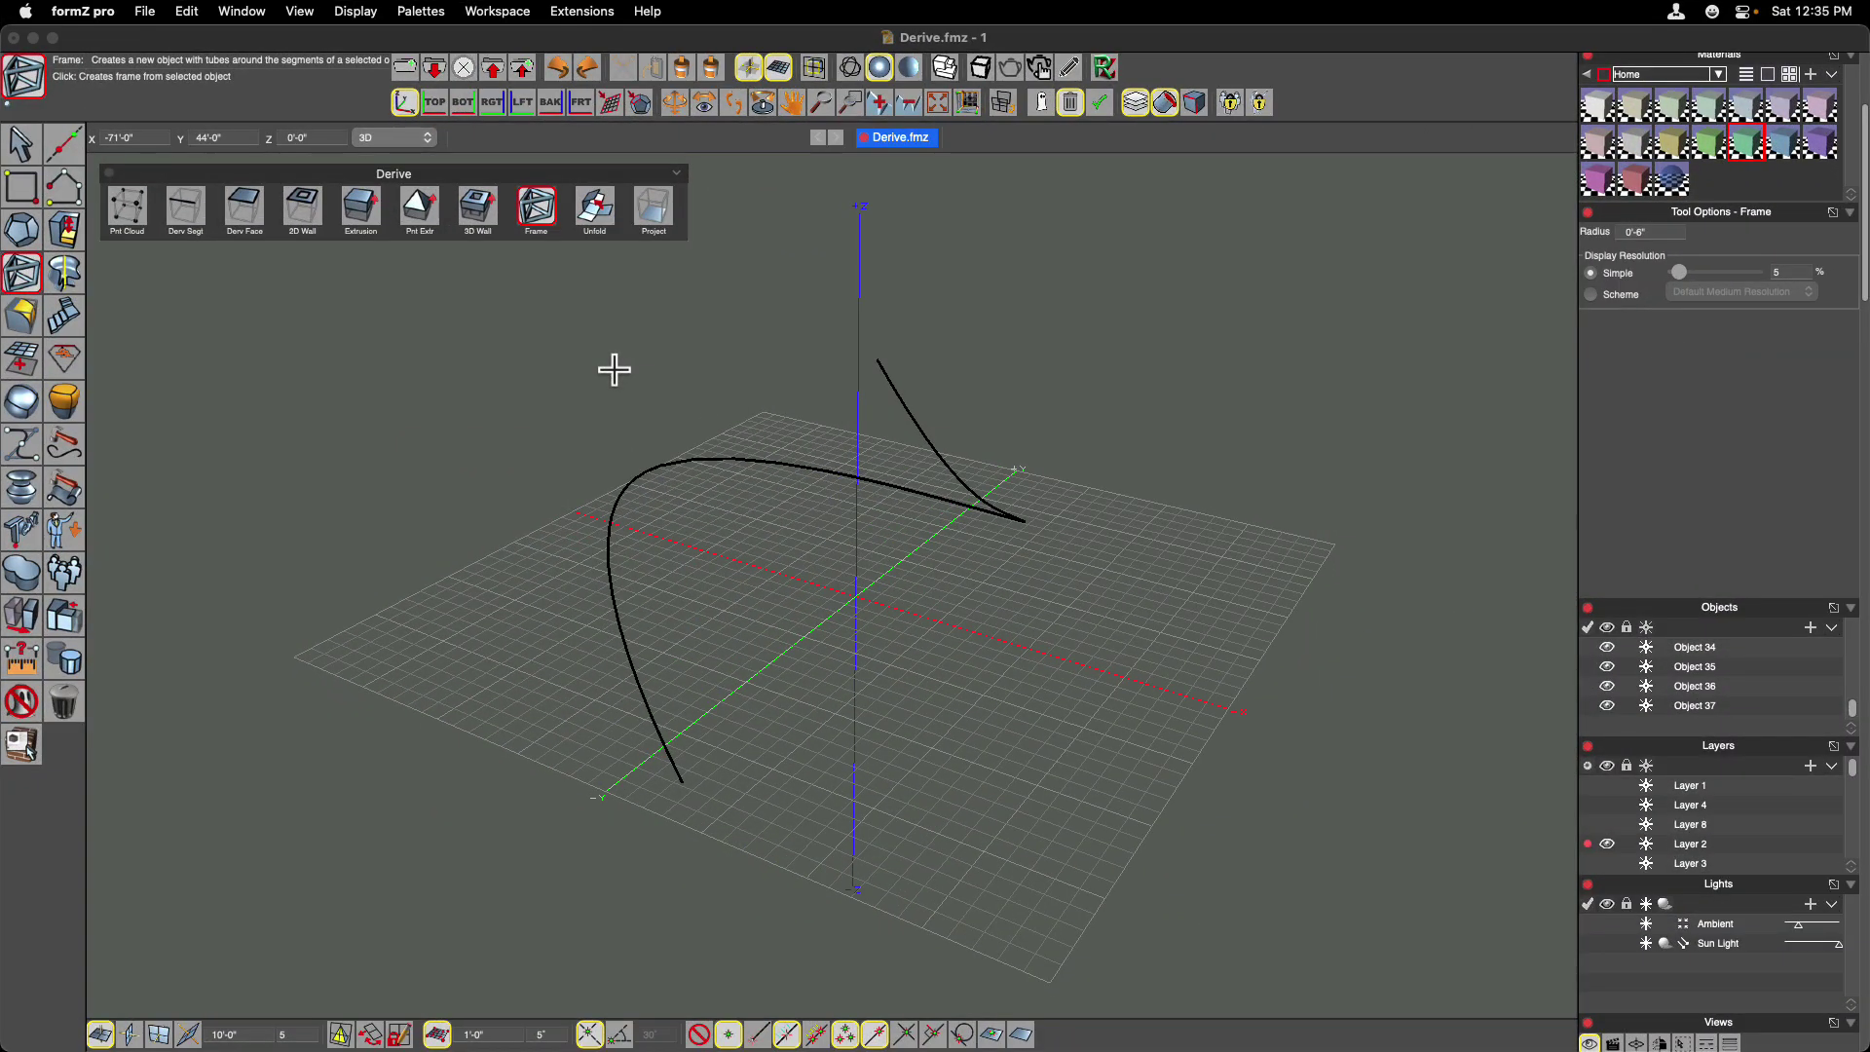
Set the operand to be kept as a ghost, project the 3D curve orthographically onto the ground plane, and inspect it in plan.
{"action": "left_click", "coordinate": [663, 238]}
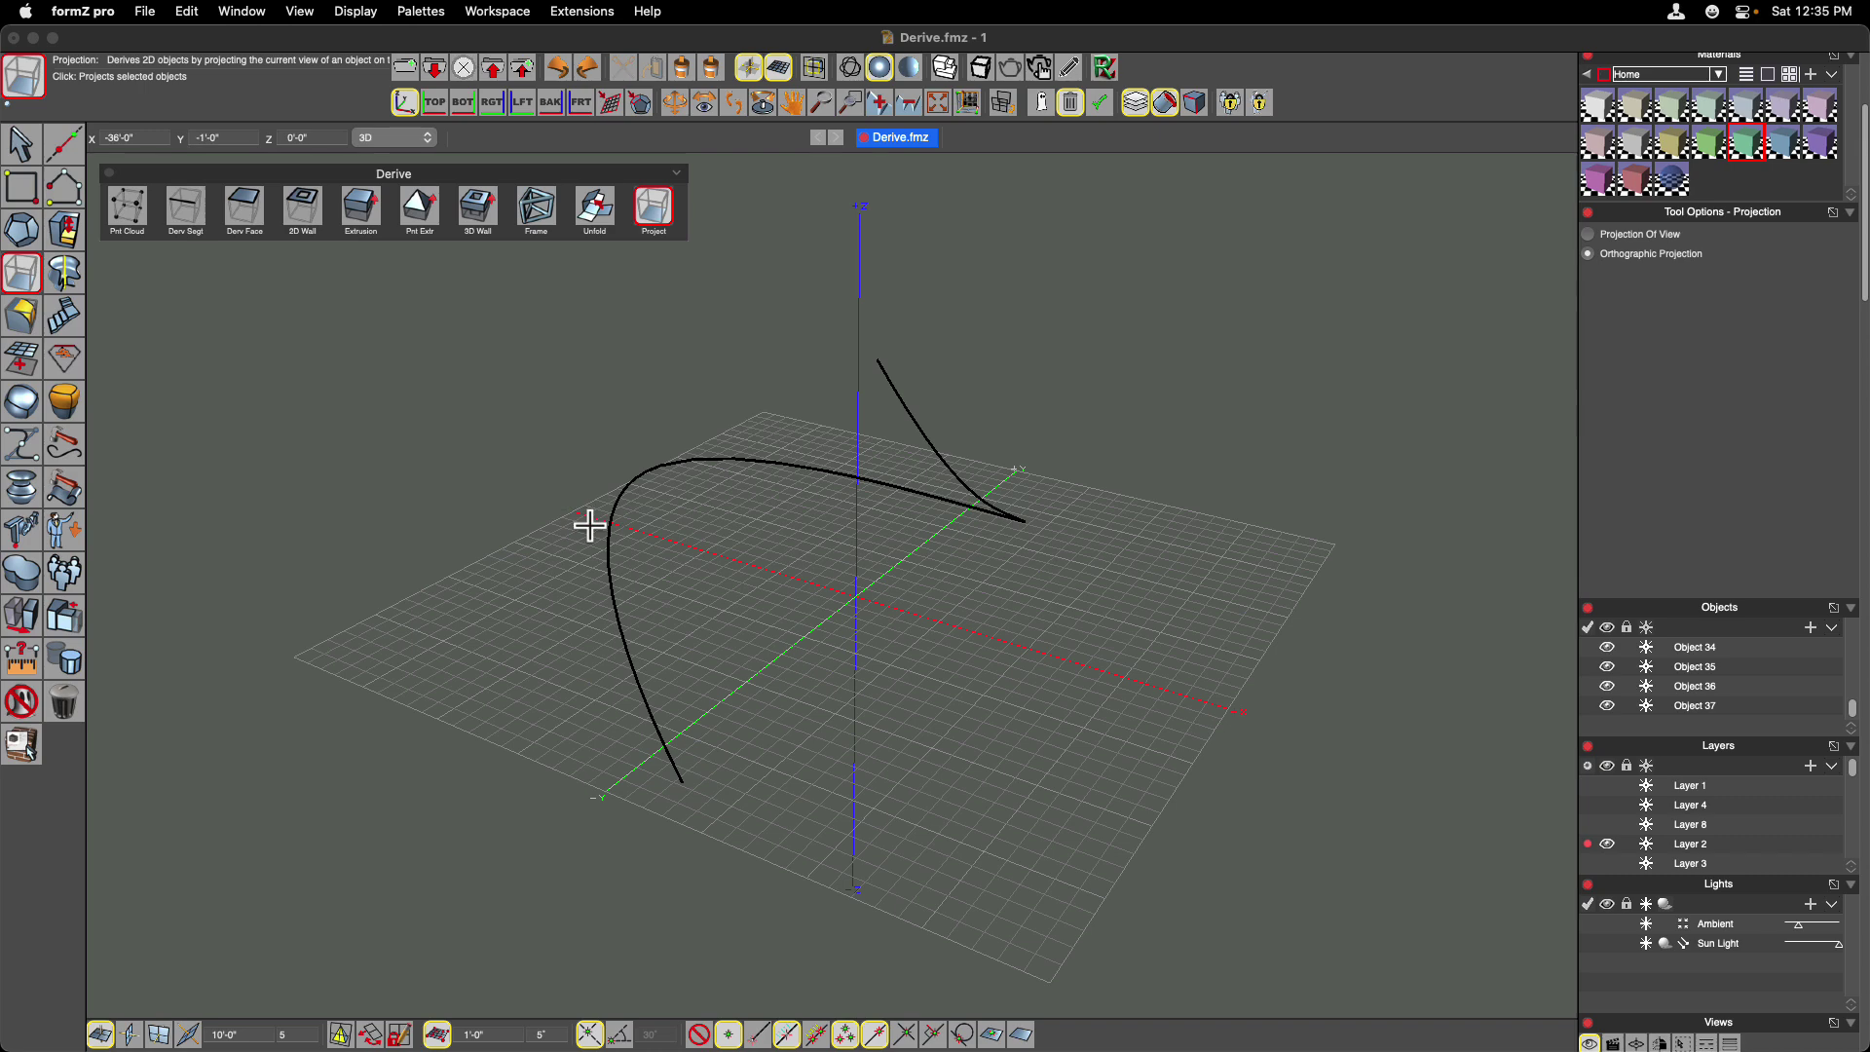
{"action": "left_click", "coordinate": [1042, 107]}
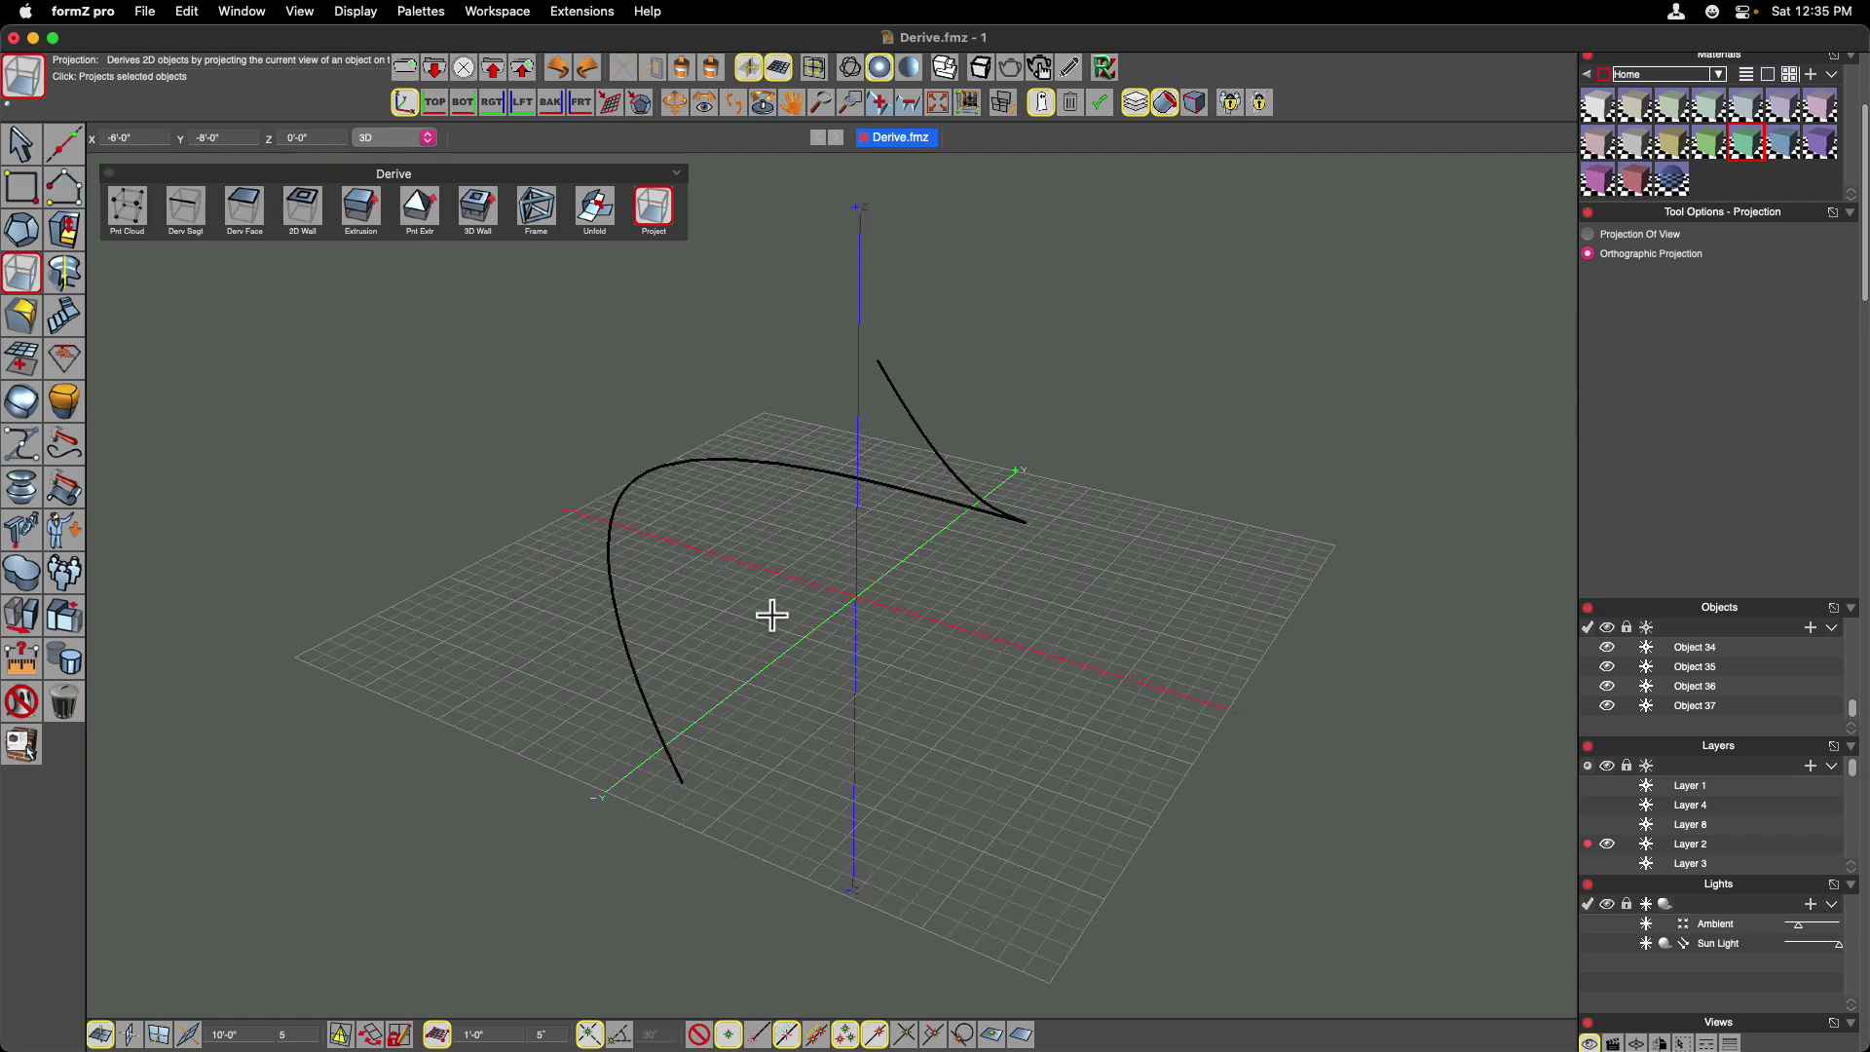
{"action": "middle_click_drag", "start_coordinate": [772, 615], "coordinate": [754, 600]}
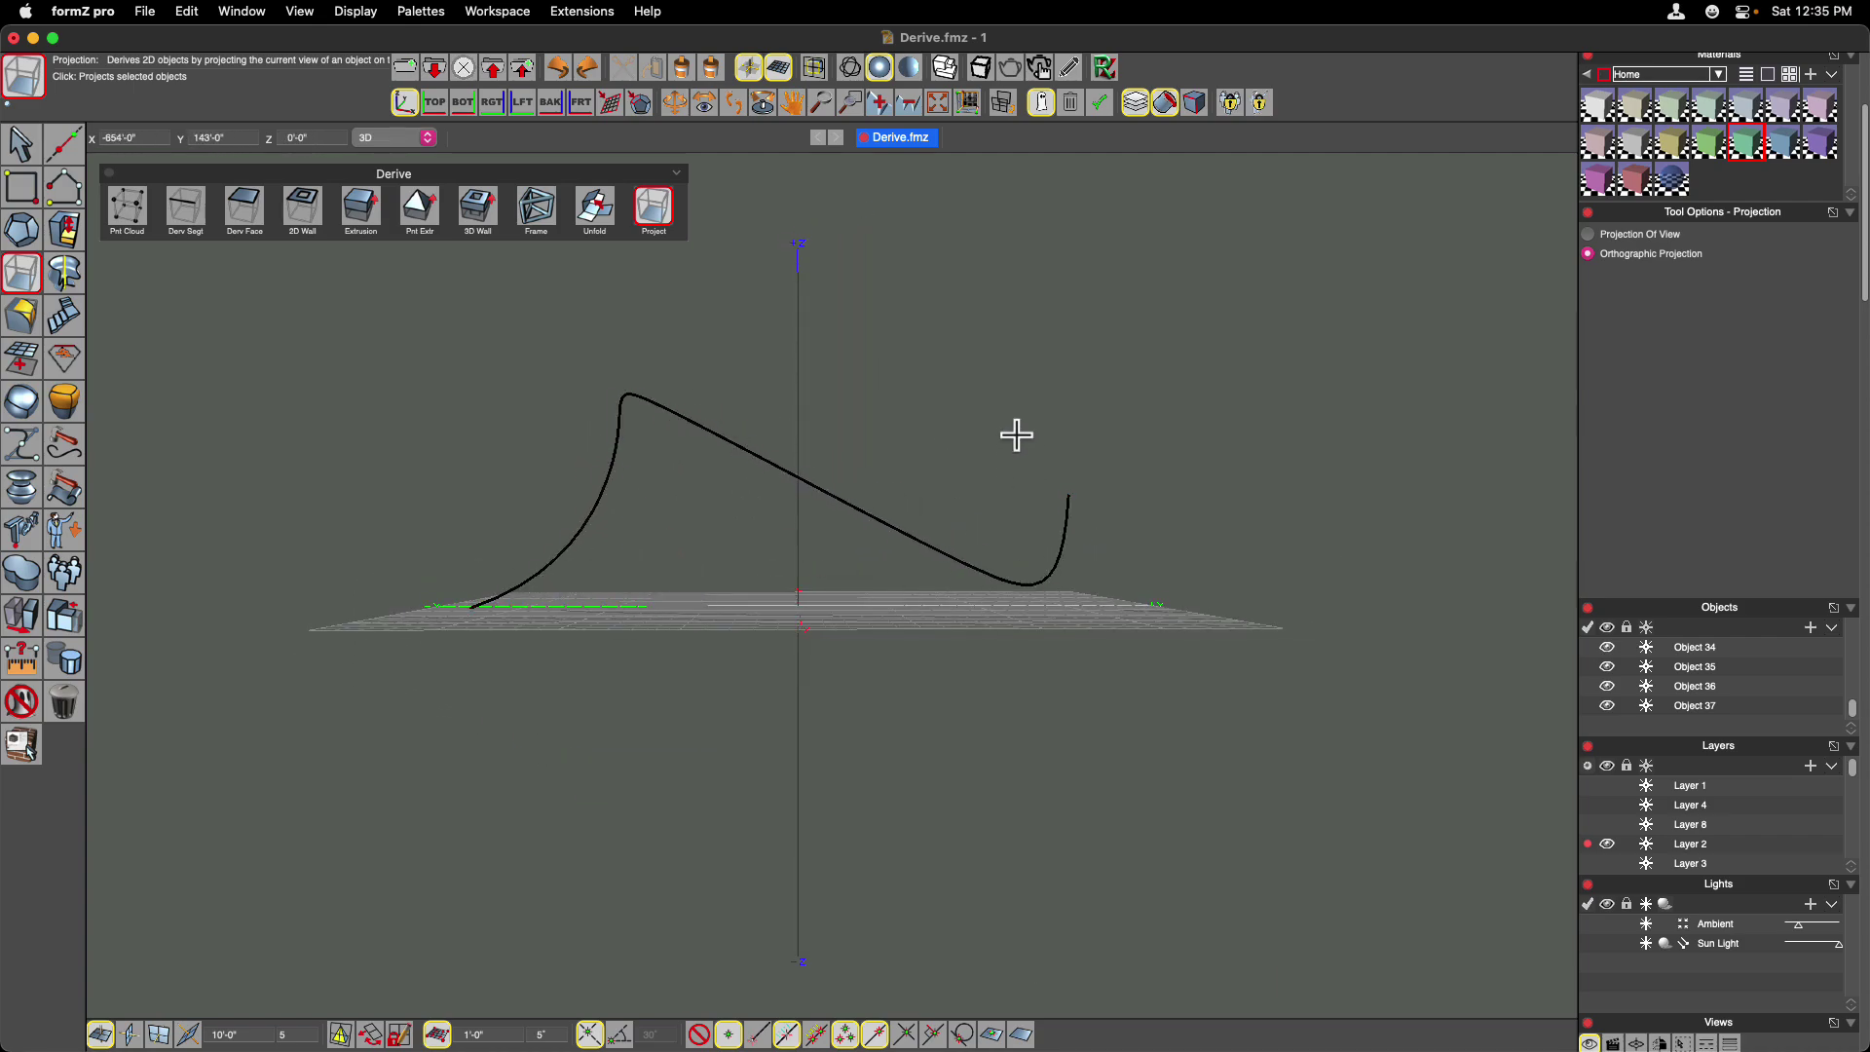
{"action": "middle_click_drag", "start_coordinate": [1011, 657], "coordinate": [918, 634]}
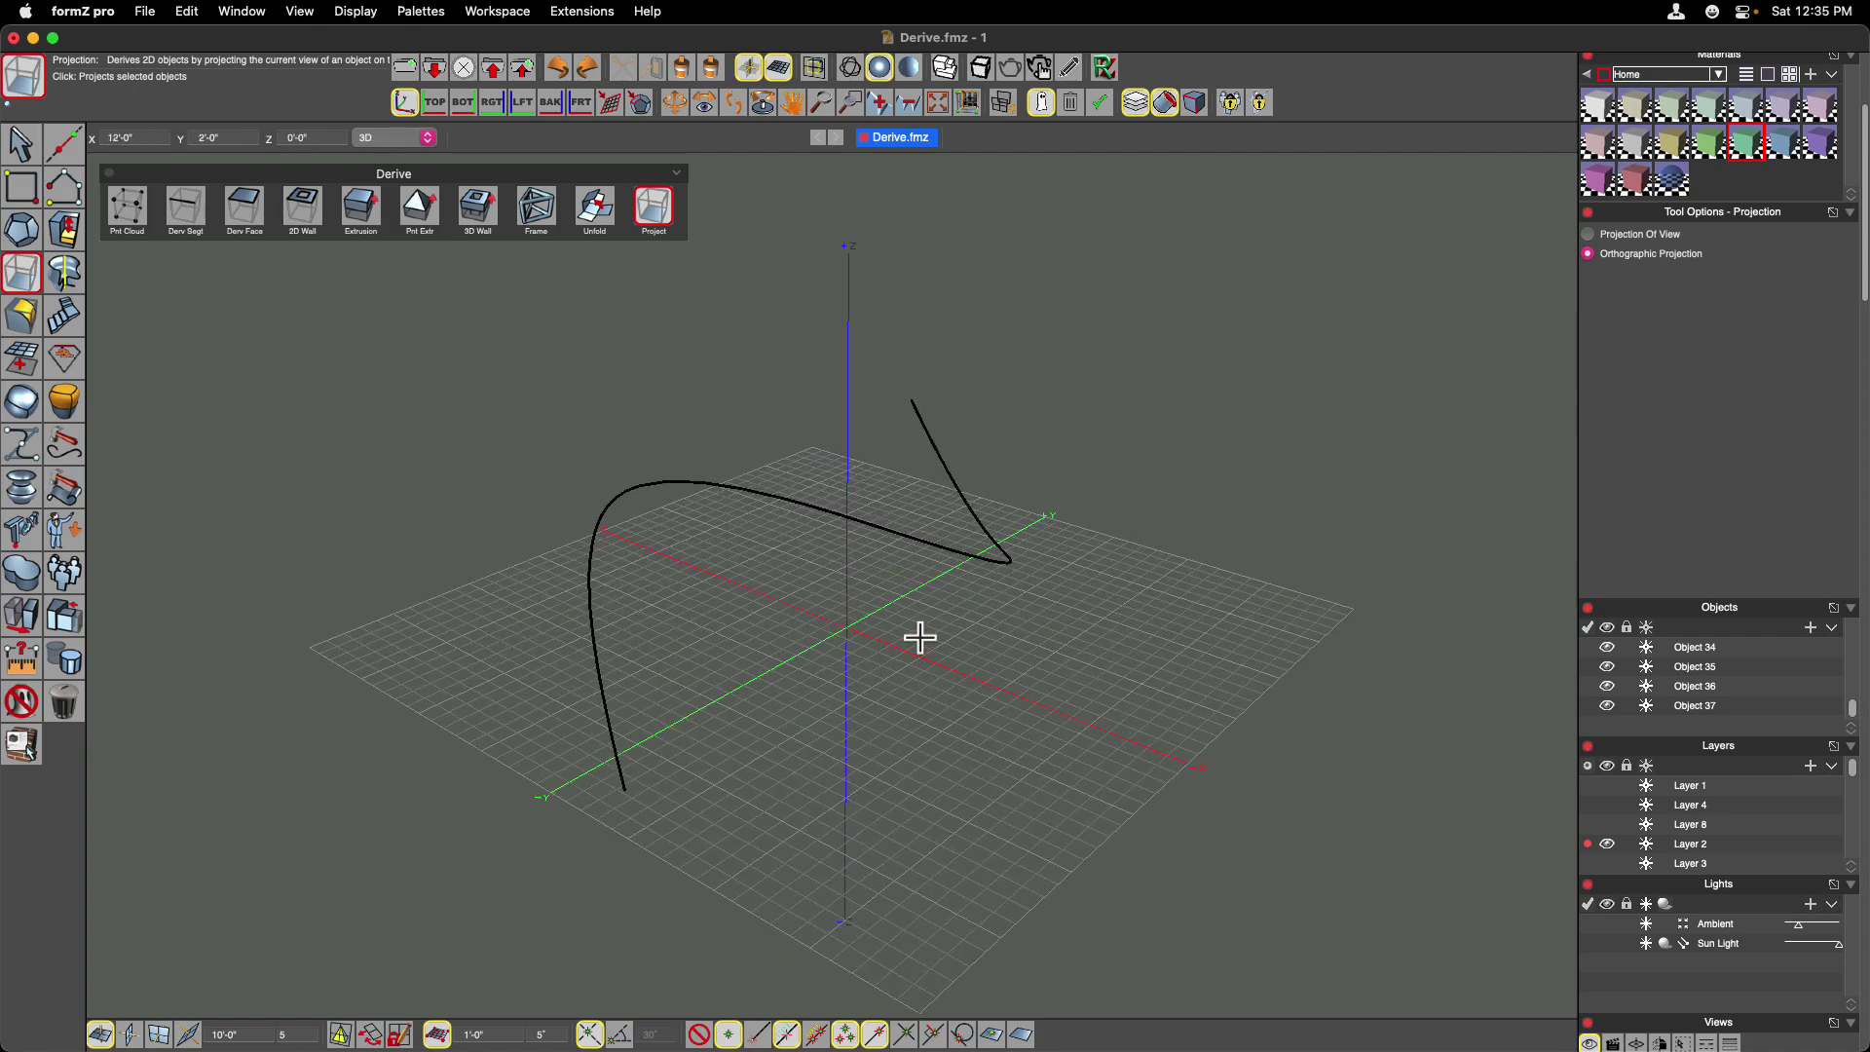
{"action": "left_click", "coordinate": [879, 530]}
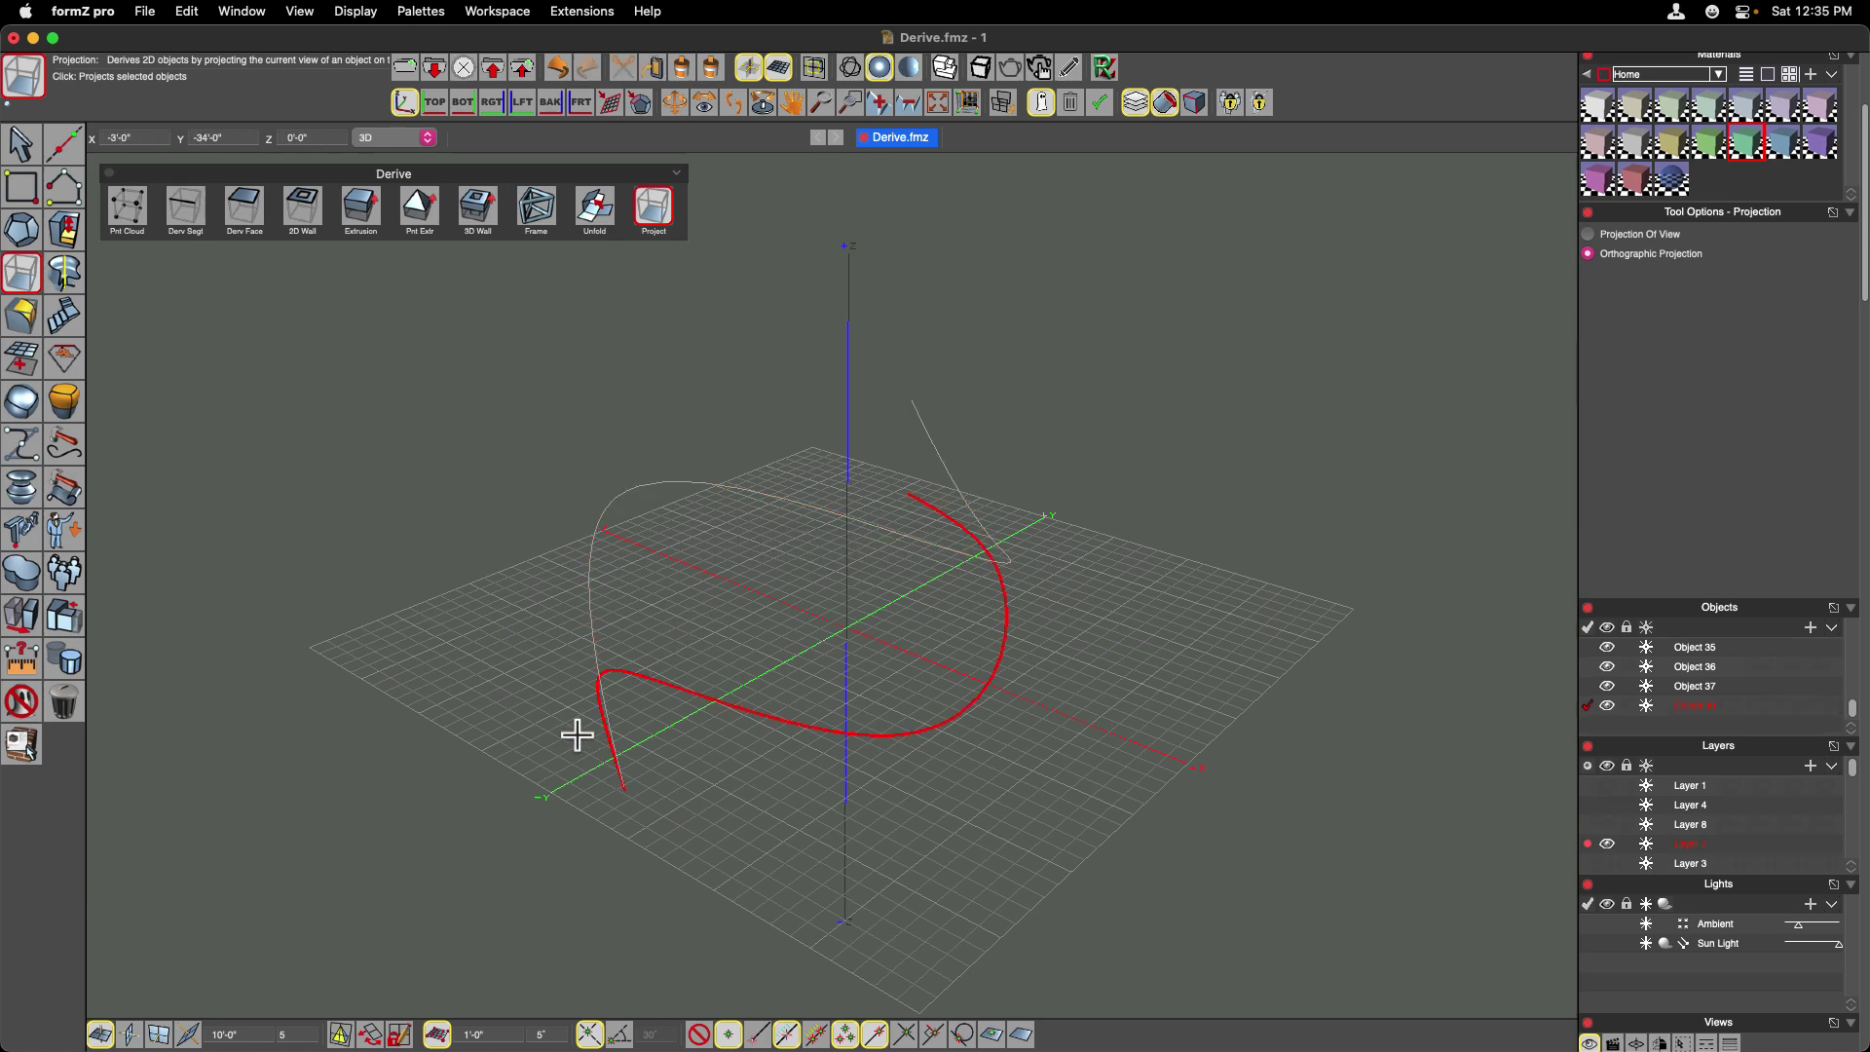
{"action": "middle_click_drag", "start_coordinate": [966, 790], "coordinate": [967, 791]}
{"action": "left_click", "coordinate": [434, 108]}
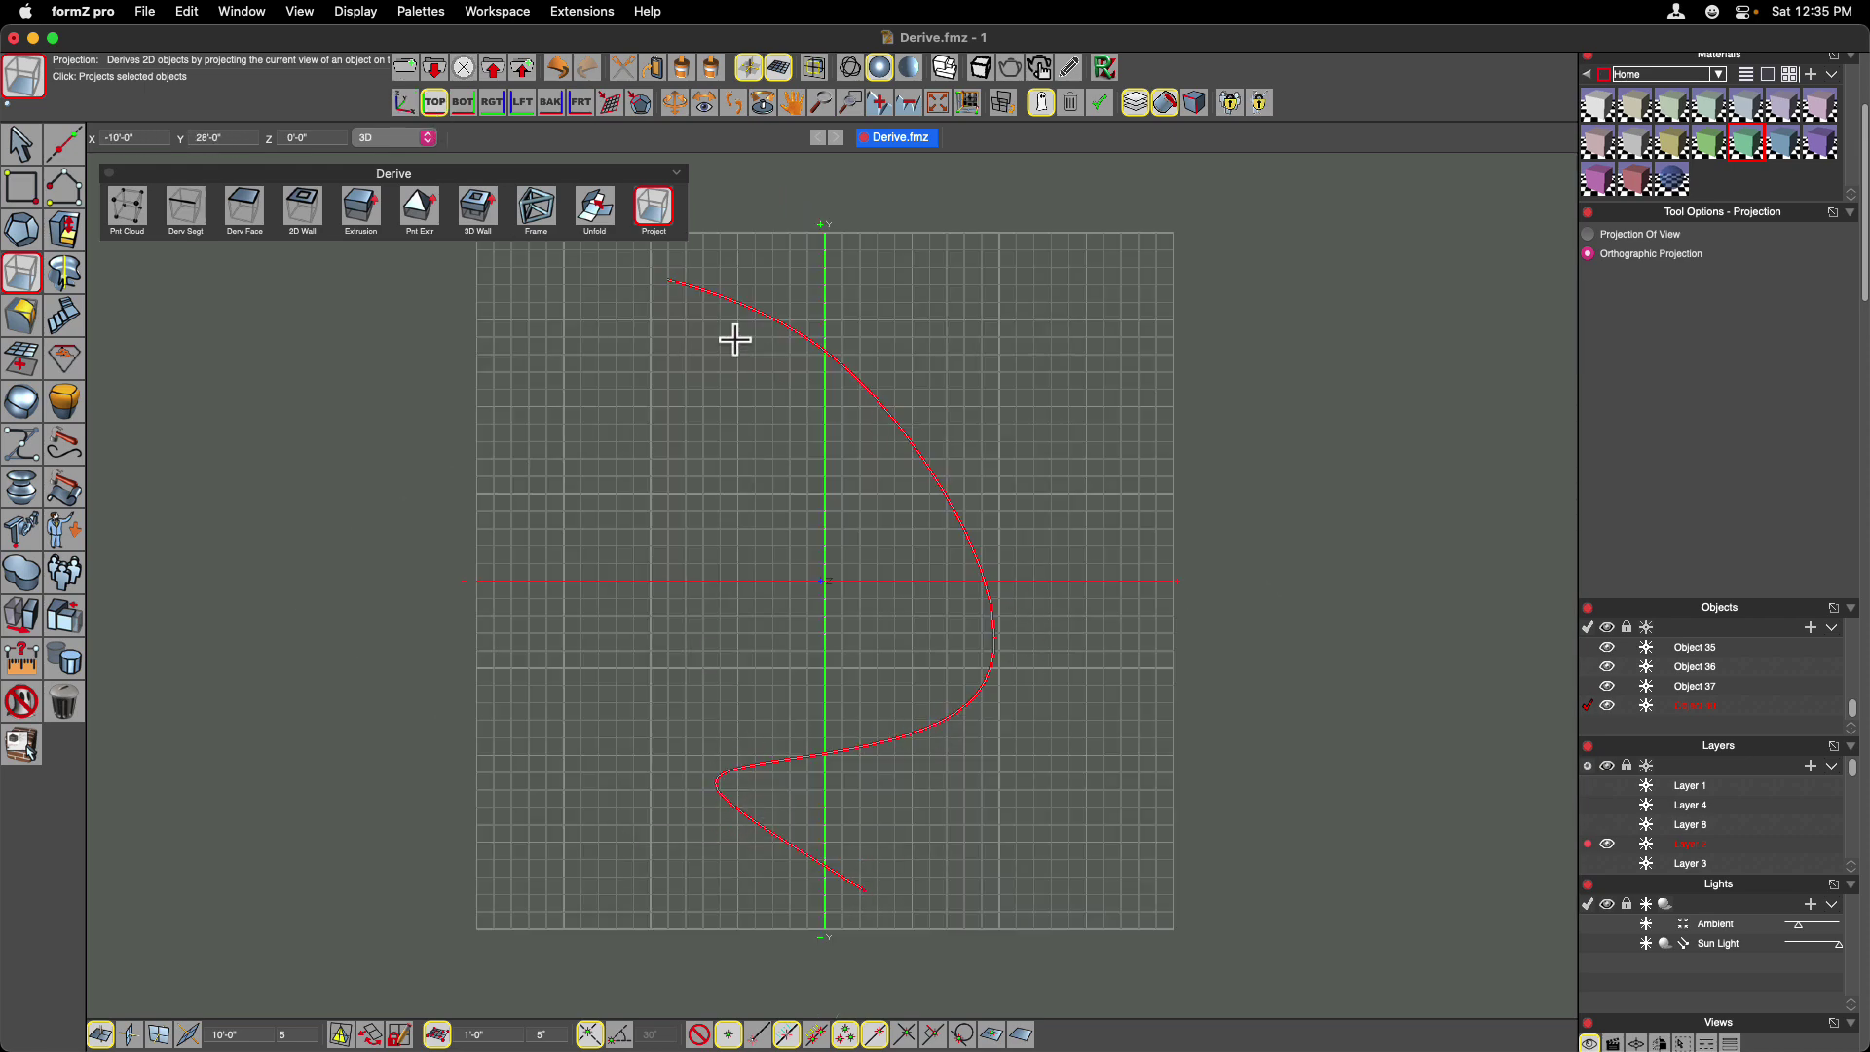
{"action": "left_click", "coordinate": [405, 103]}
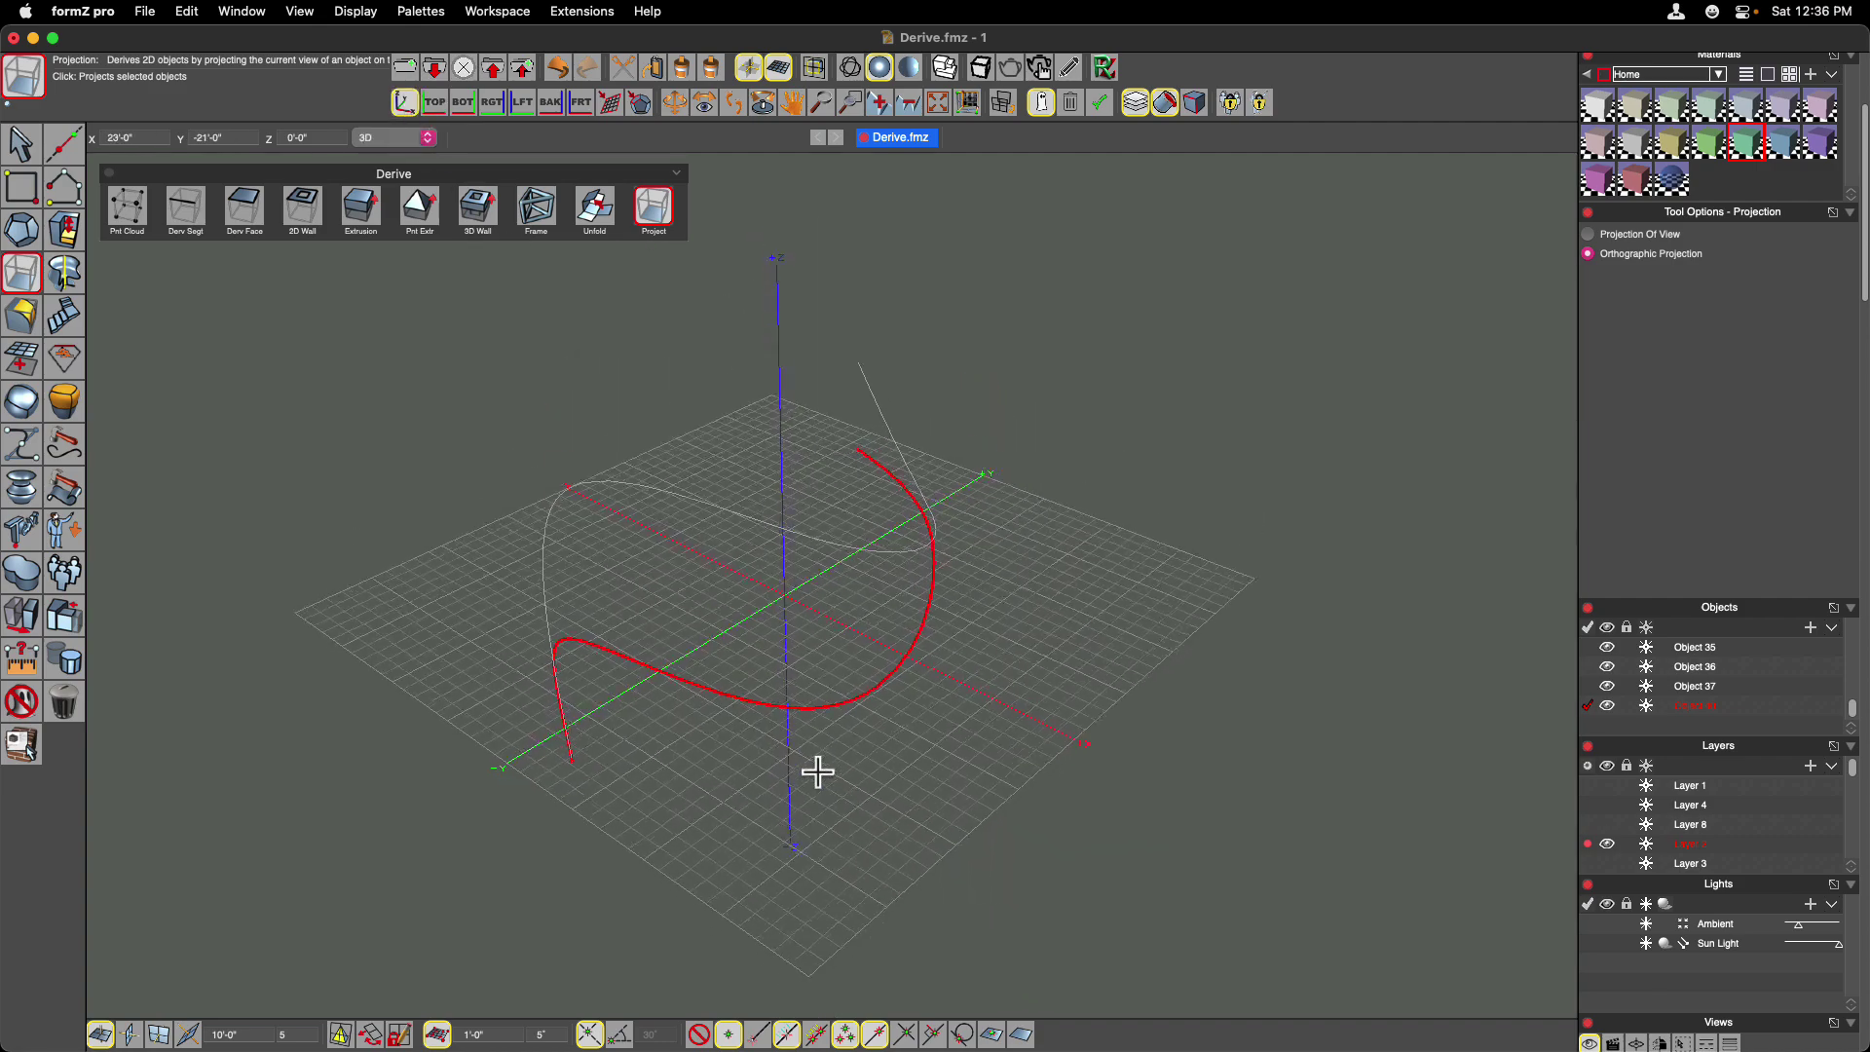
Derive a left-justified 3D wall 1'-0" wide and 26'-0" high from the projected curve, and undo both the wall and the projection.
{"action": "left_click", "coordinate": [483, 226]}
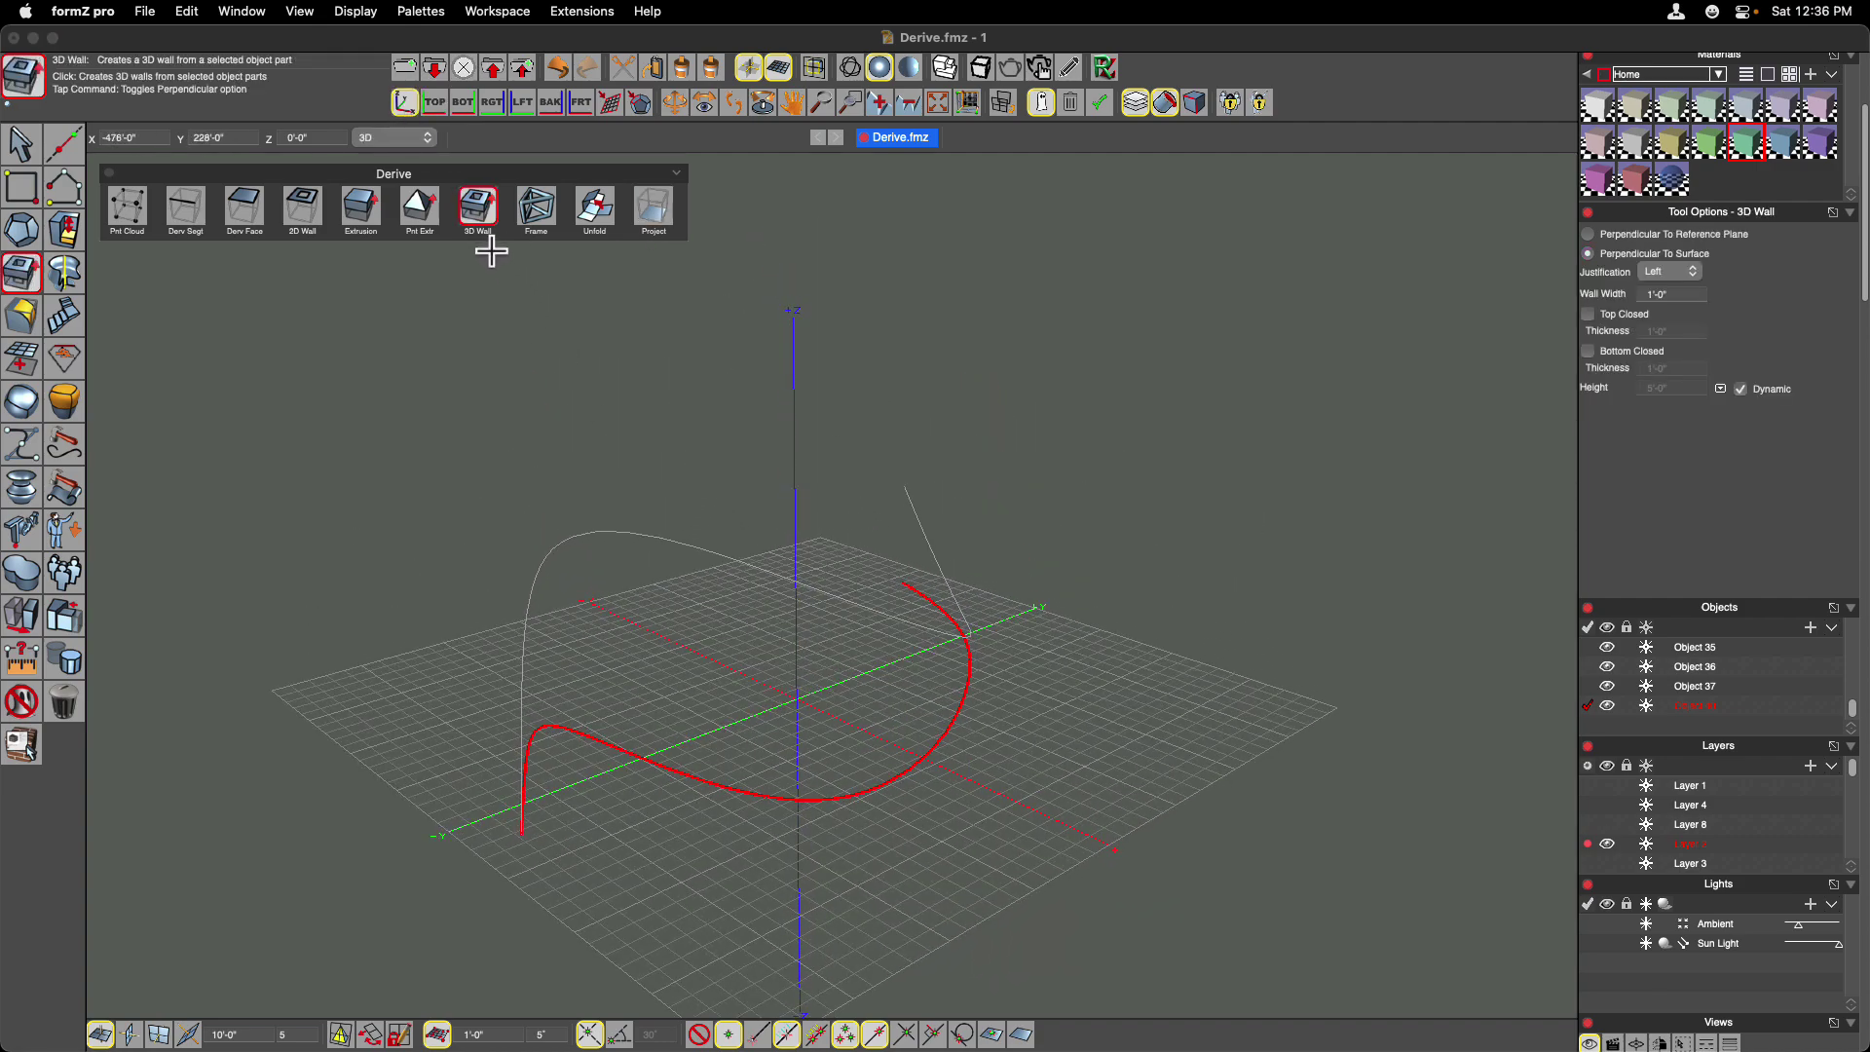
{"action": "left_click", "coordinate": [717, 725]}
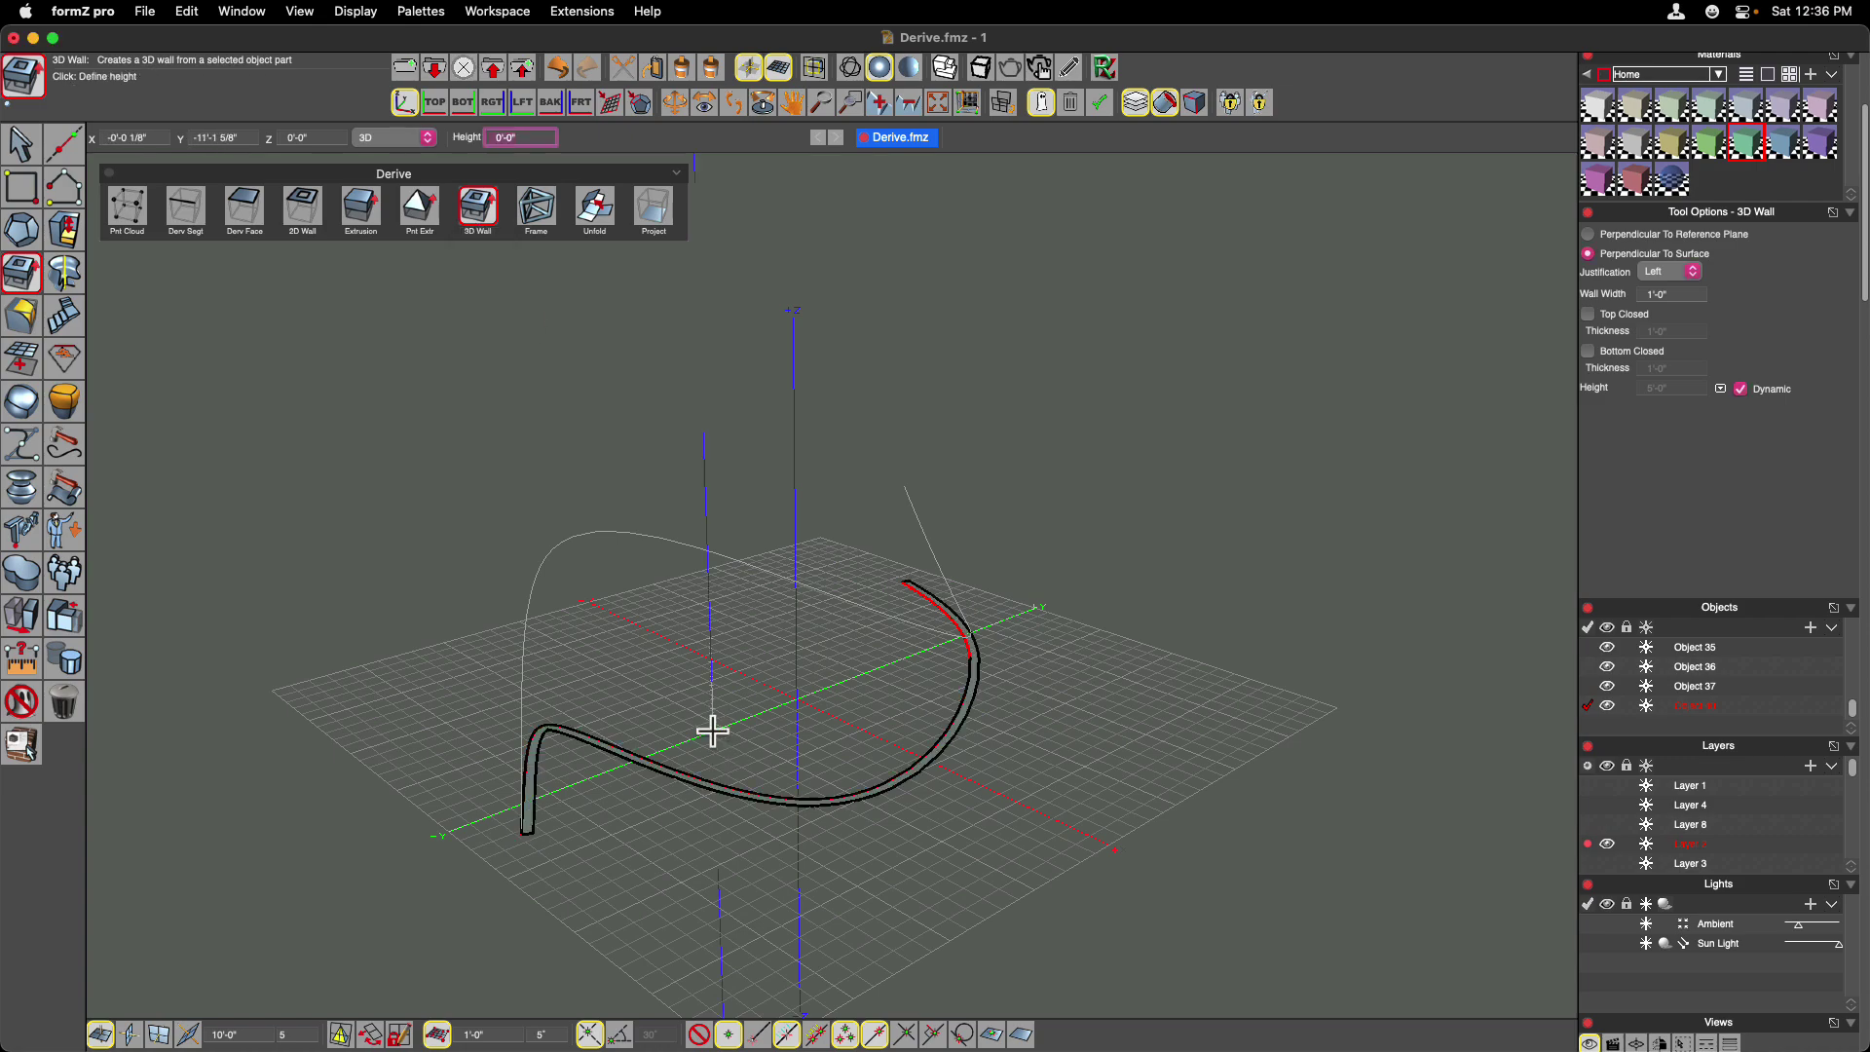
{"action": "left_click", "coordinate": [726, 487]}
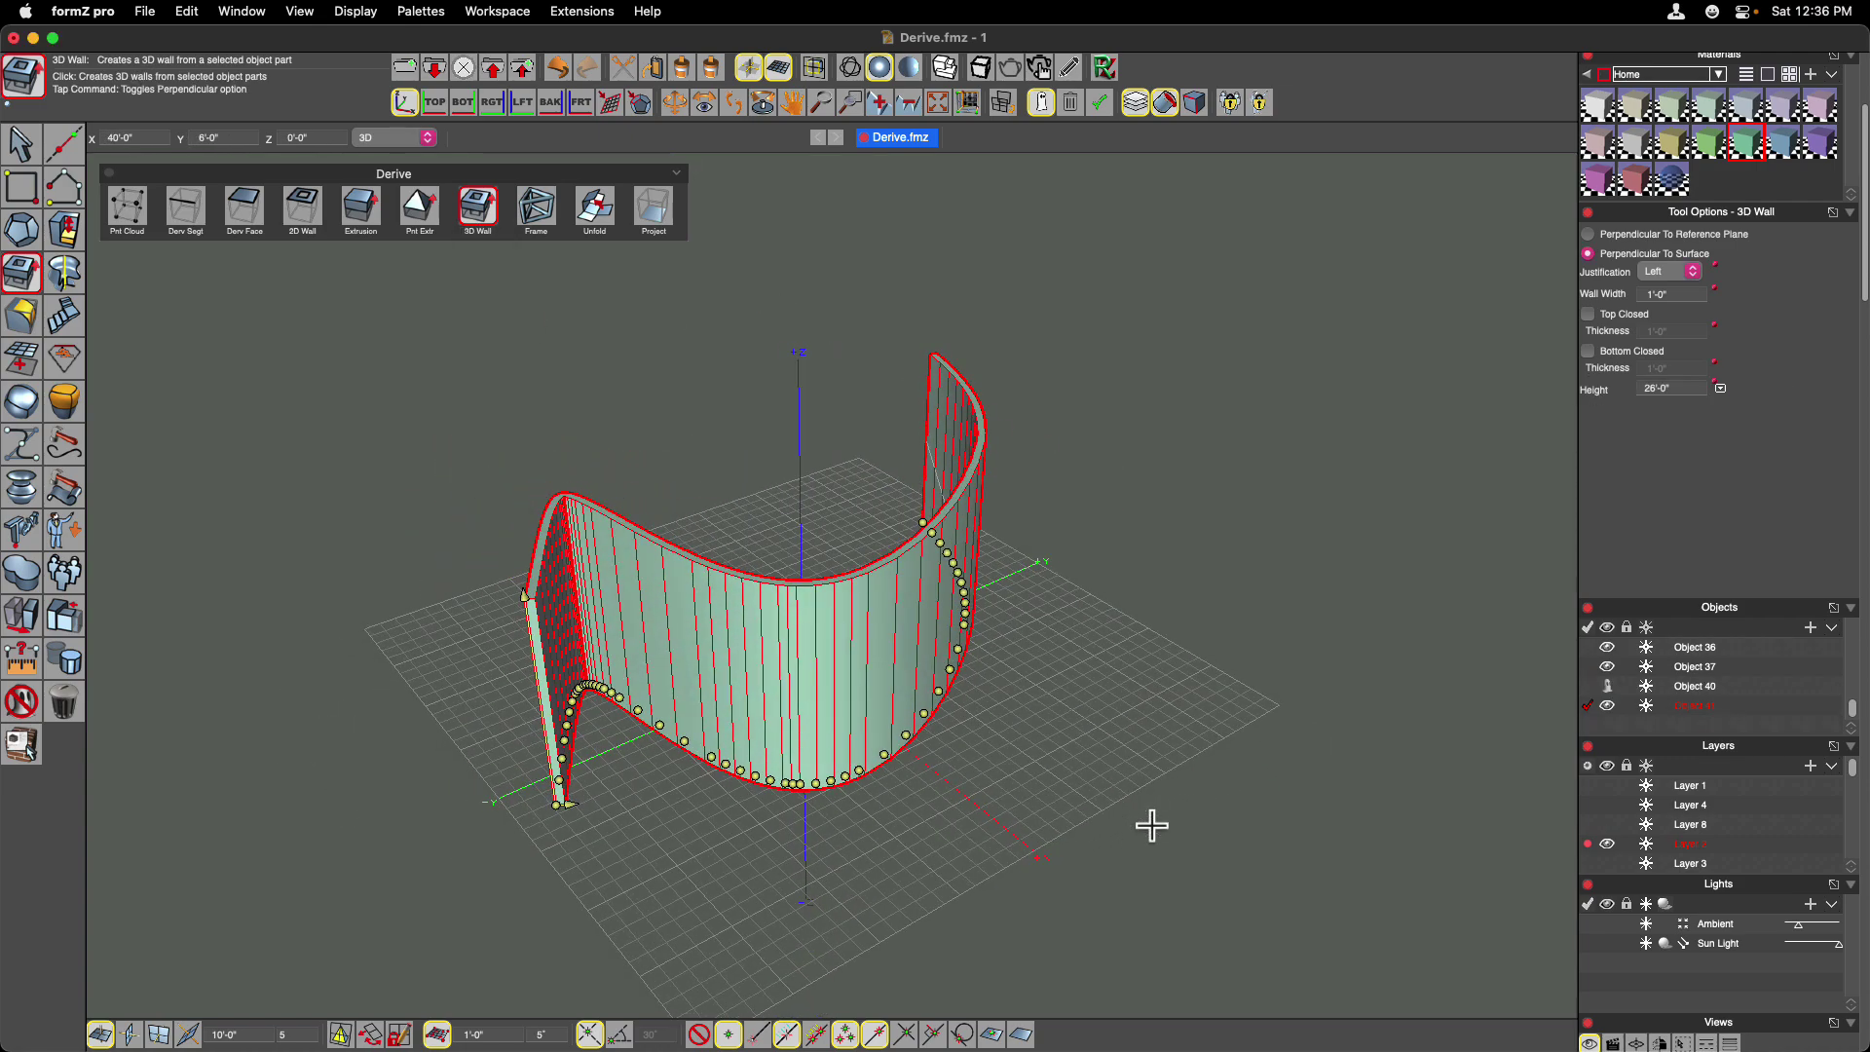
{"action": "key", "text": "super+z"}
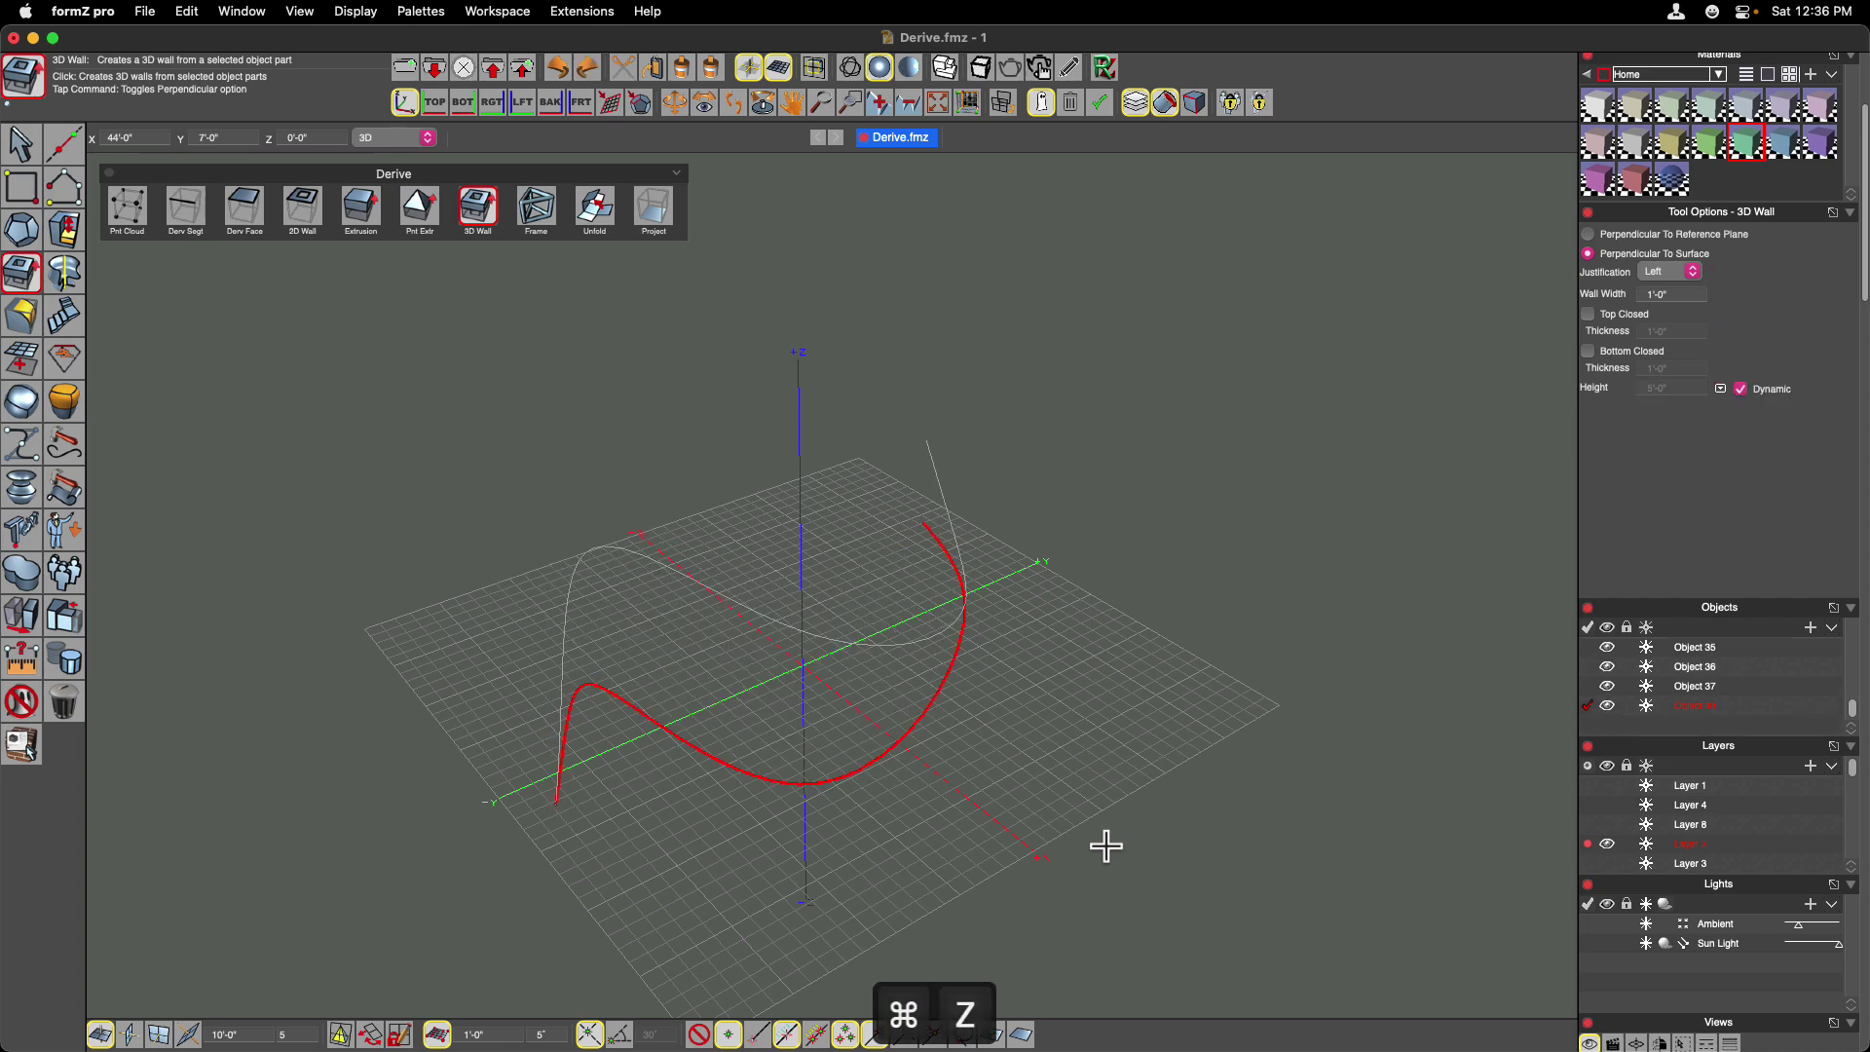
{"action": "key", "text": "super+z"}
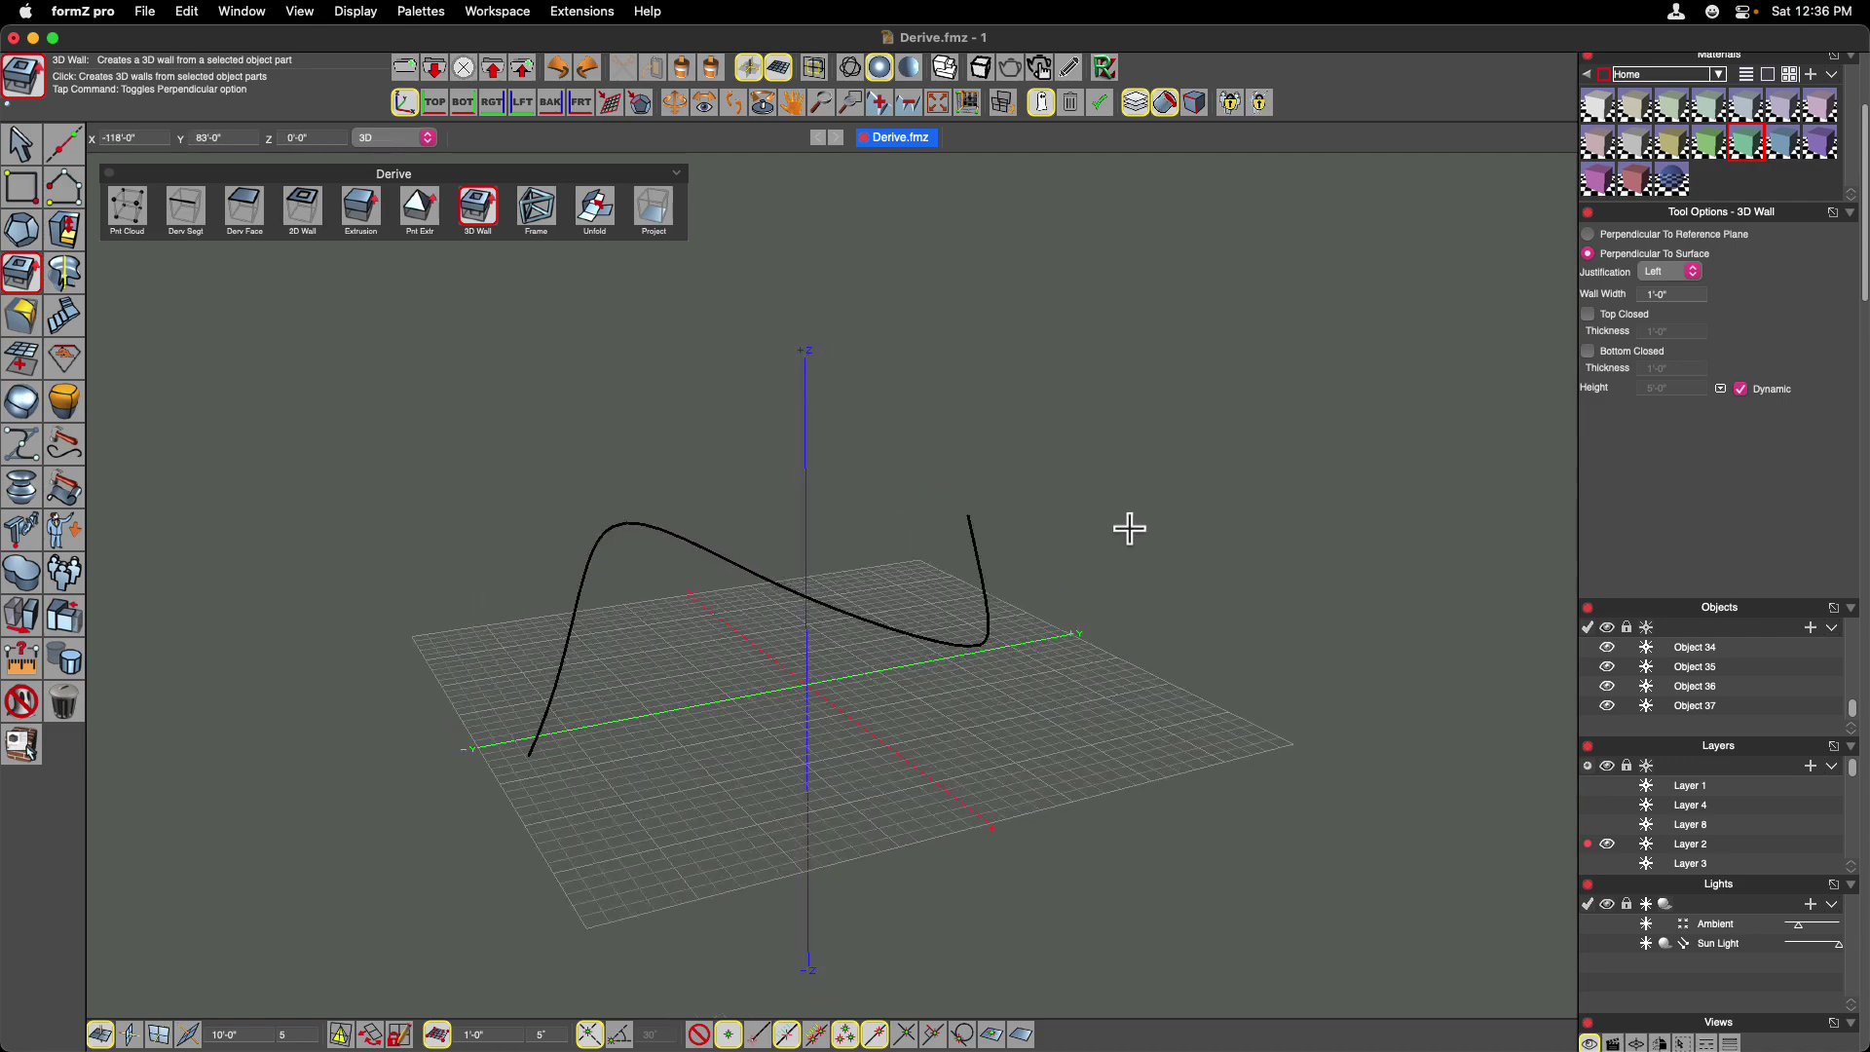
Repeat the orthographic projection of the curve onto the ground plane and derive a 1'-0" wide 3D wall from the projected curve.
{"action": "left_click", "coordinate": [652, 216]}
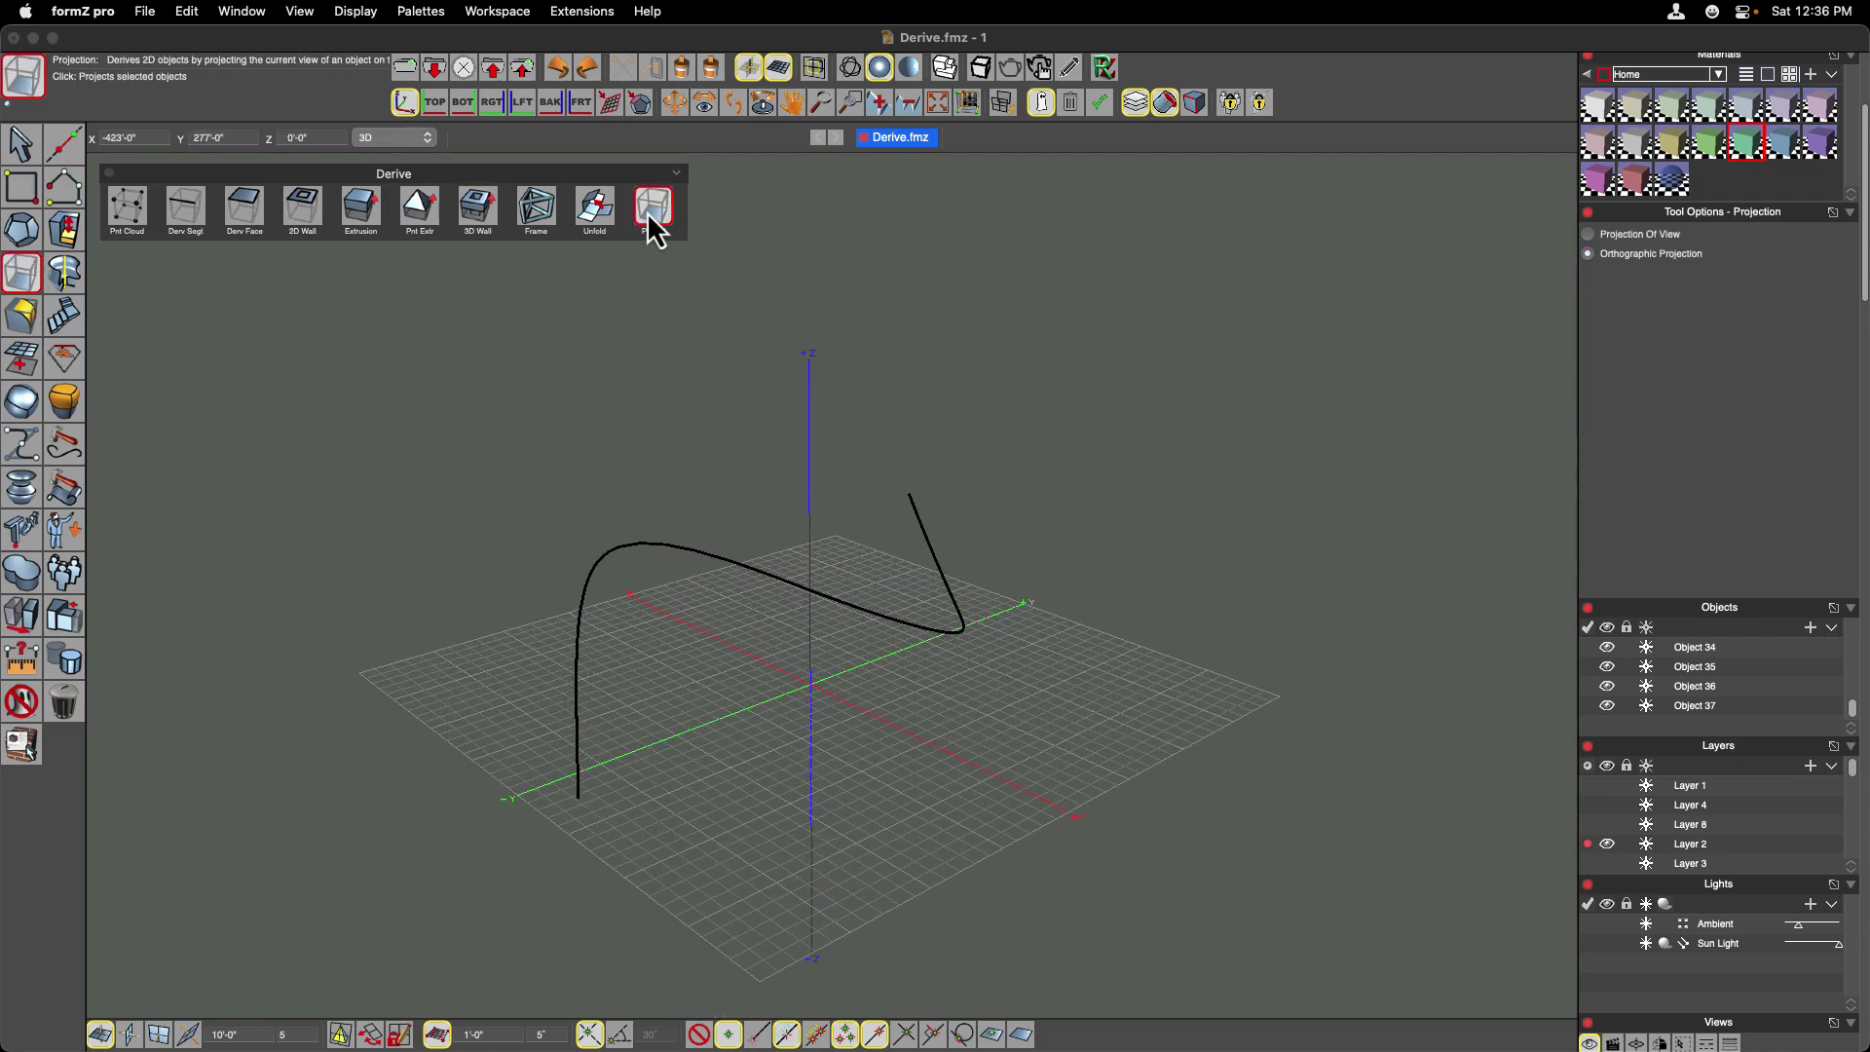
{"action": "left_click", "coordinate": [806, 593]}
{"action": "left_click", "coordinate": [477, 209]}
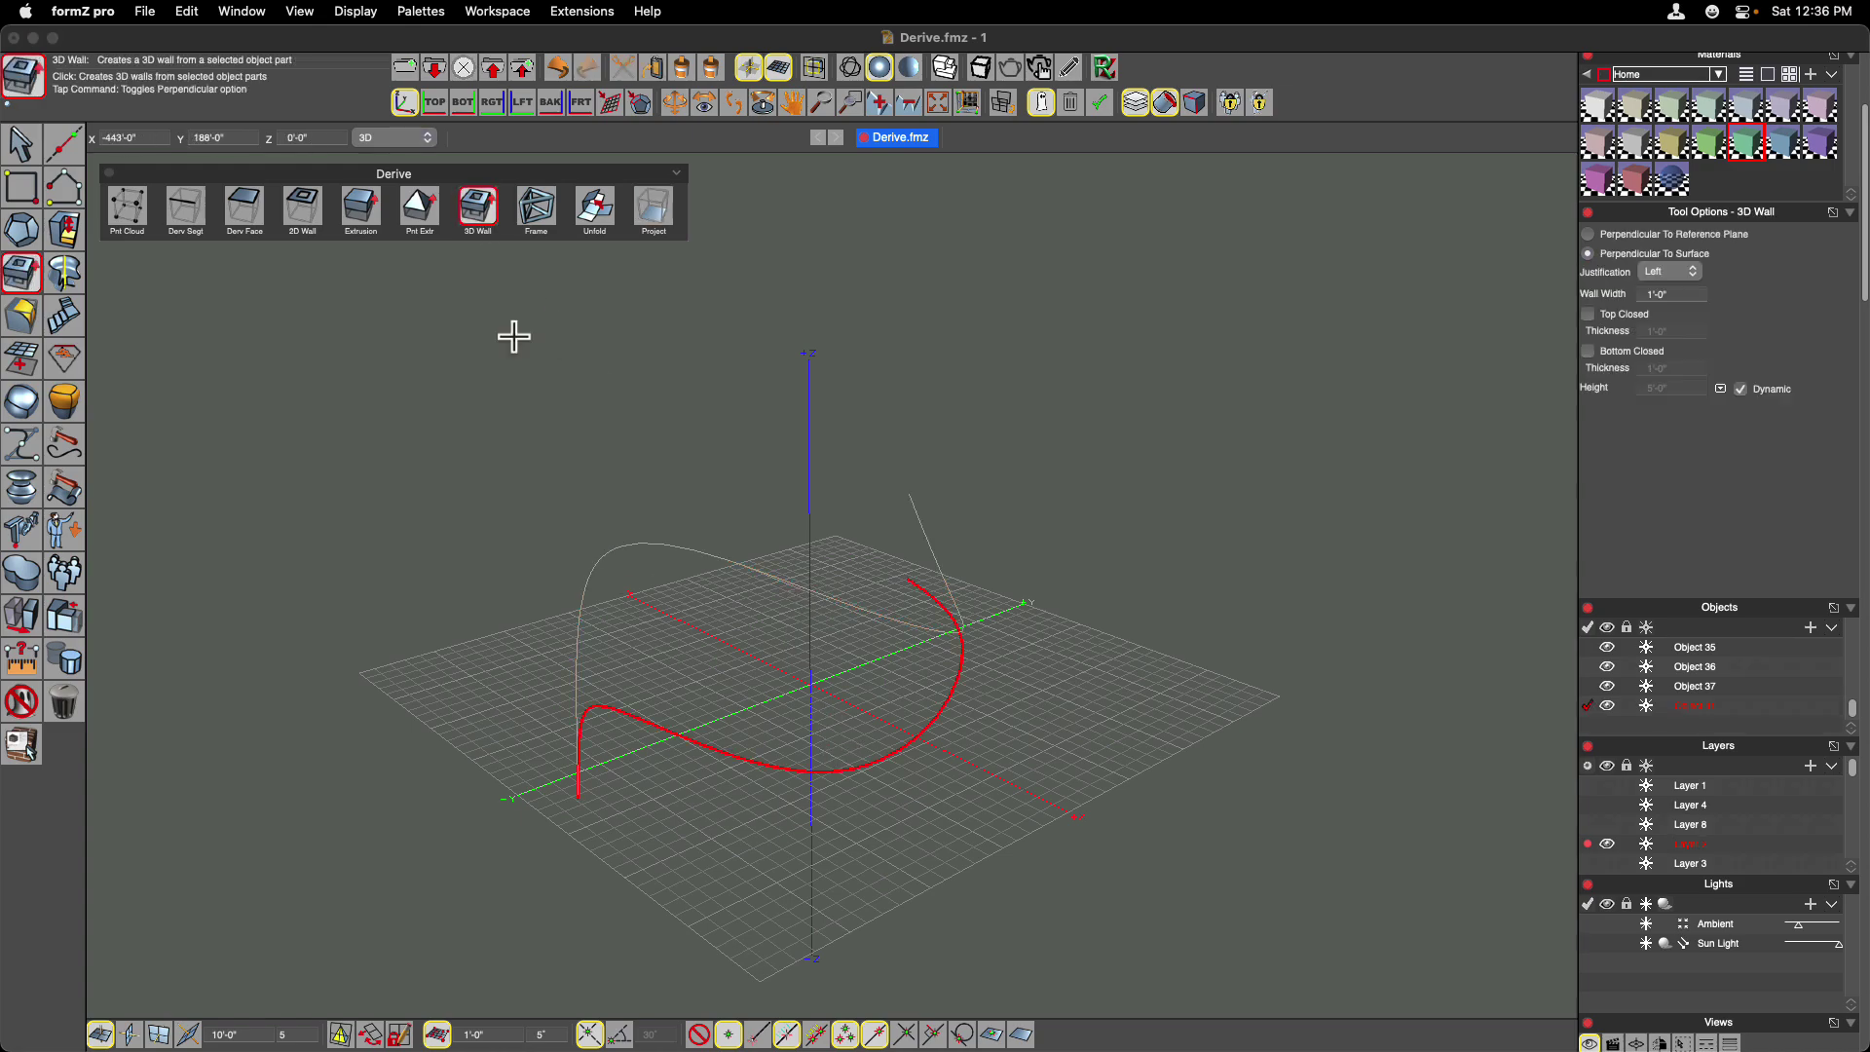
{"action": "left_click", "coordinate": [703, 623]}
{"action": "left_click", "coordinate": [693, 541]}
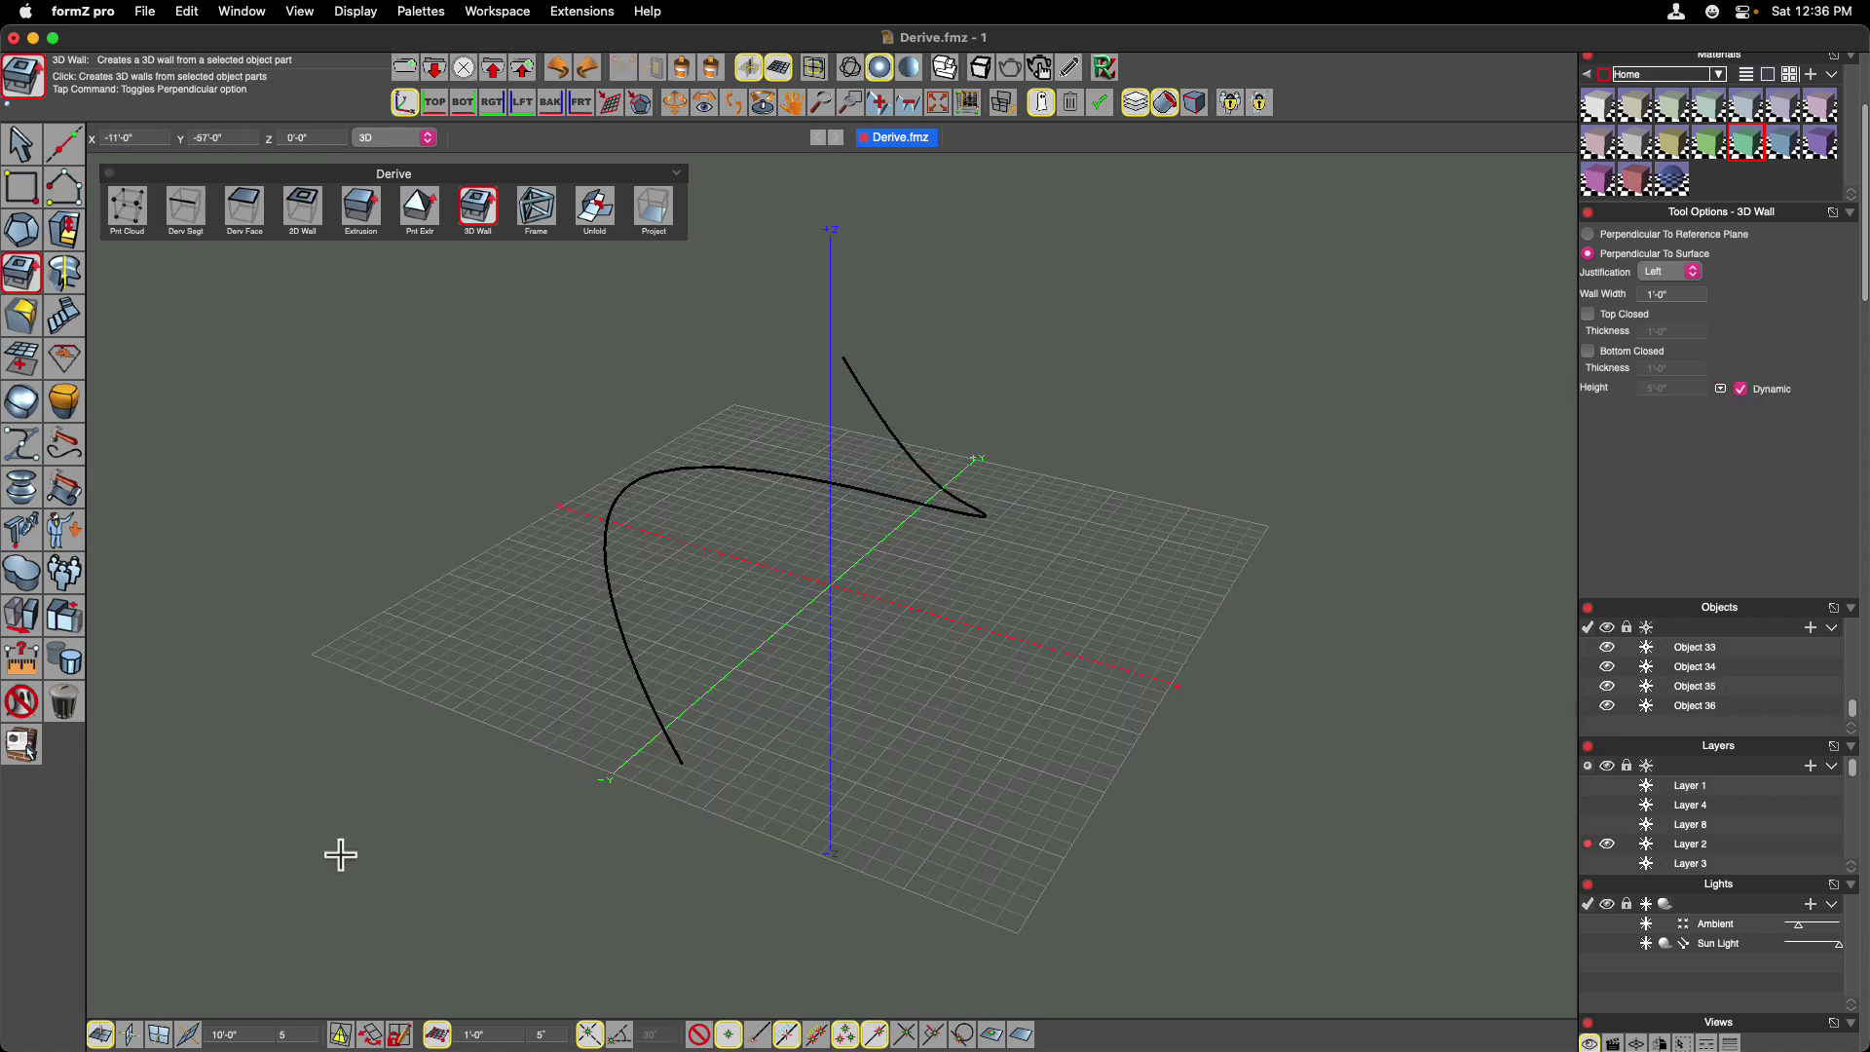
Project the curve orthographically onto the vertical XZ reference plane, undo the projection, and restore the horizontal reference plane.
{"action": "left_click", "coordinate": [158, 1035]}
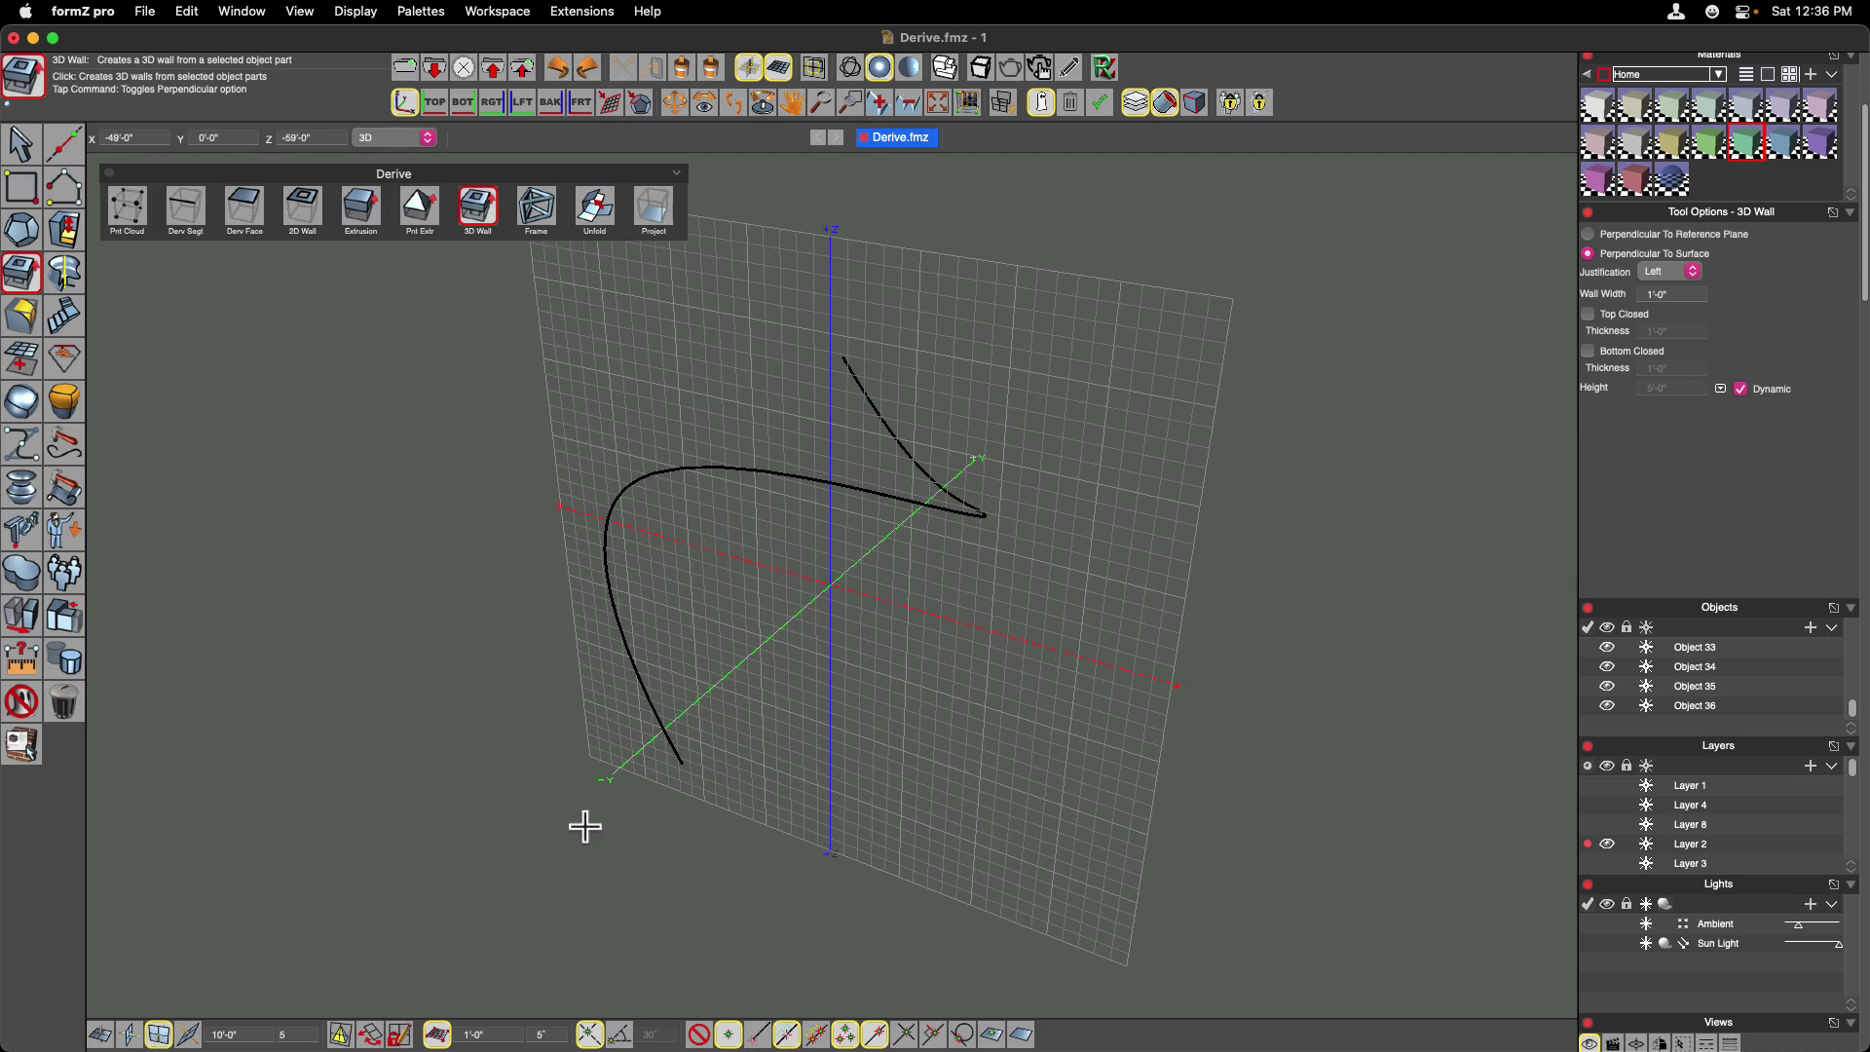
{"action": "key", "text": "super+8"}
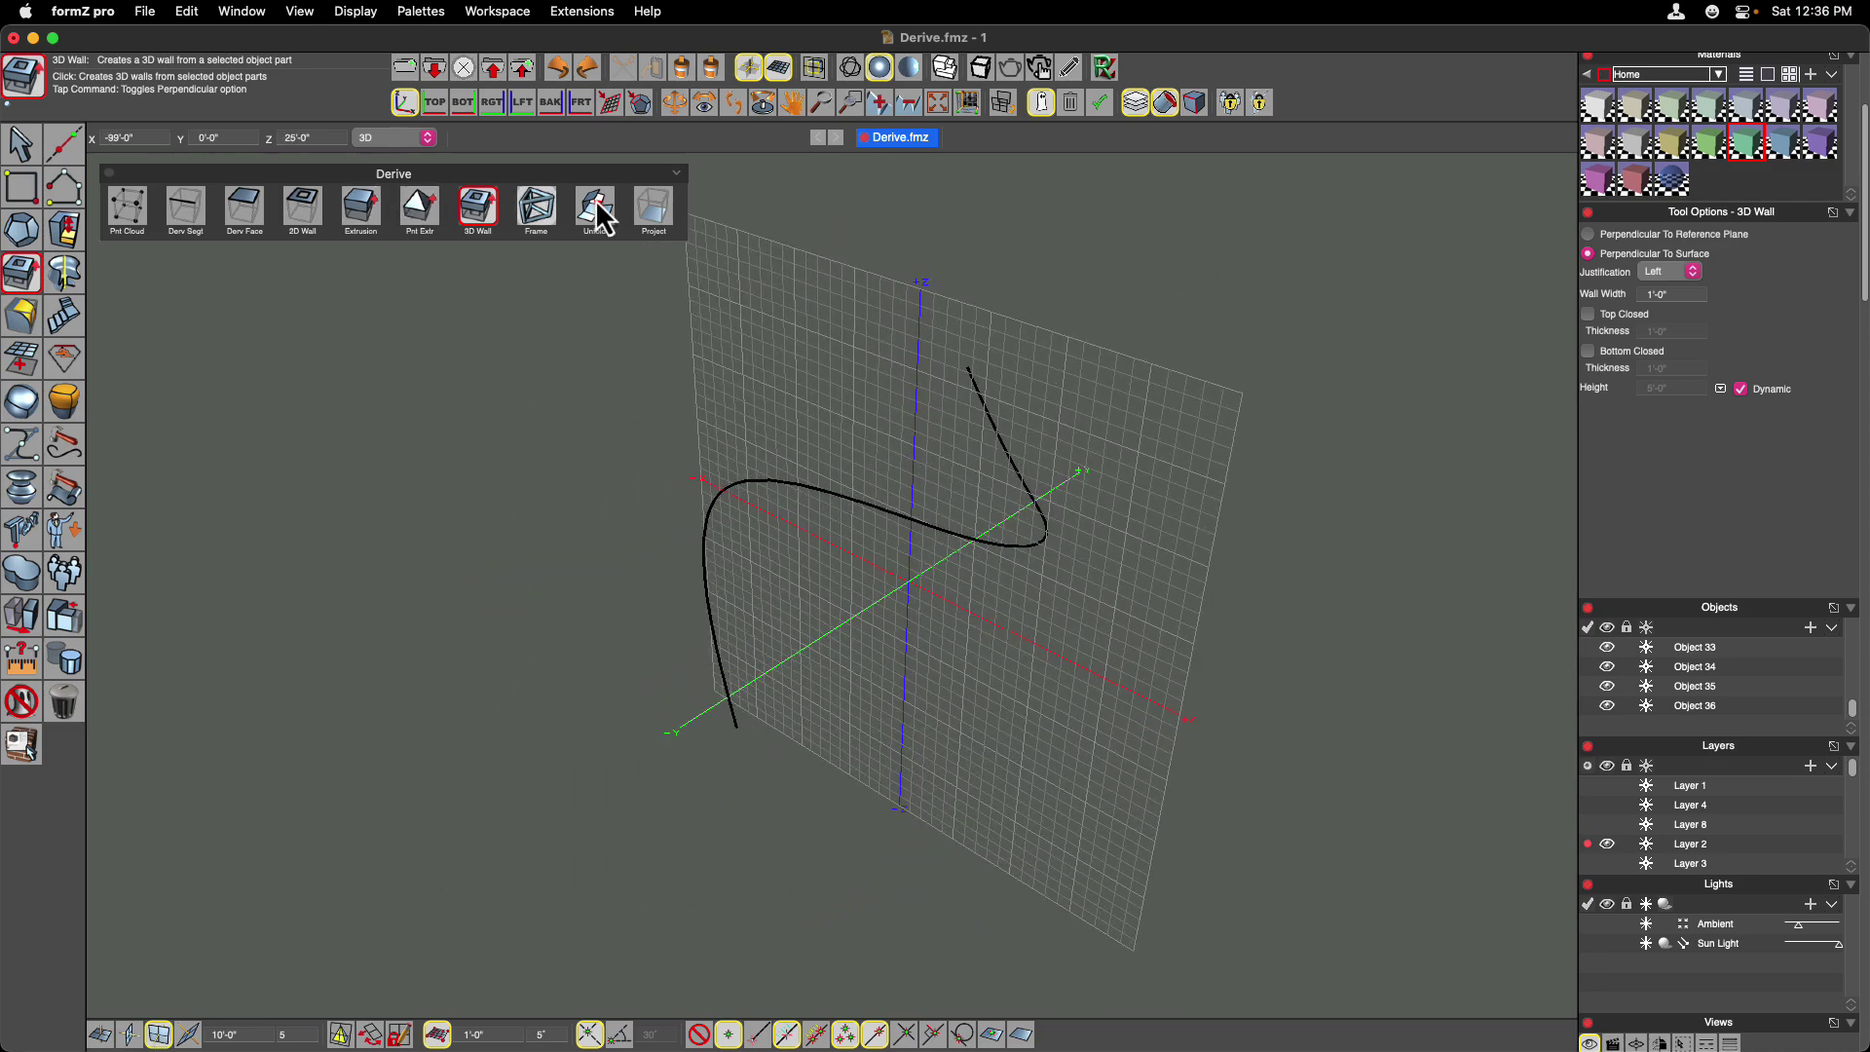
{"action": "left_click", "coordinate": [649, 228]}
{"action": "left_click", "coordinate": [802, 484]}
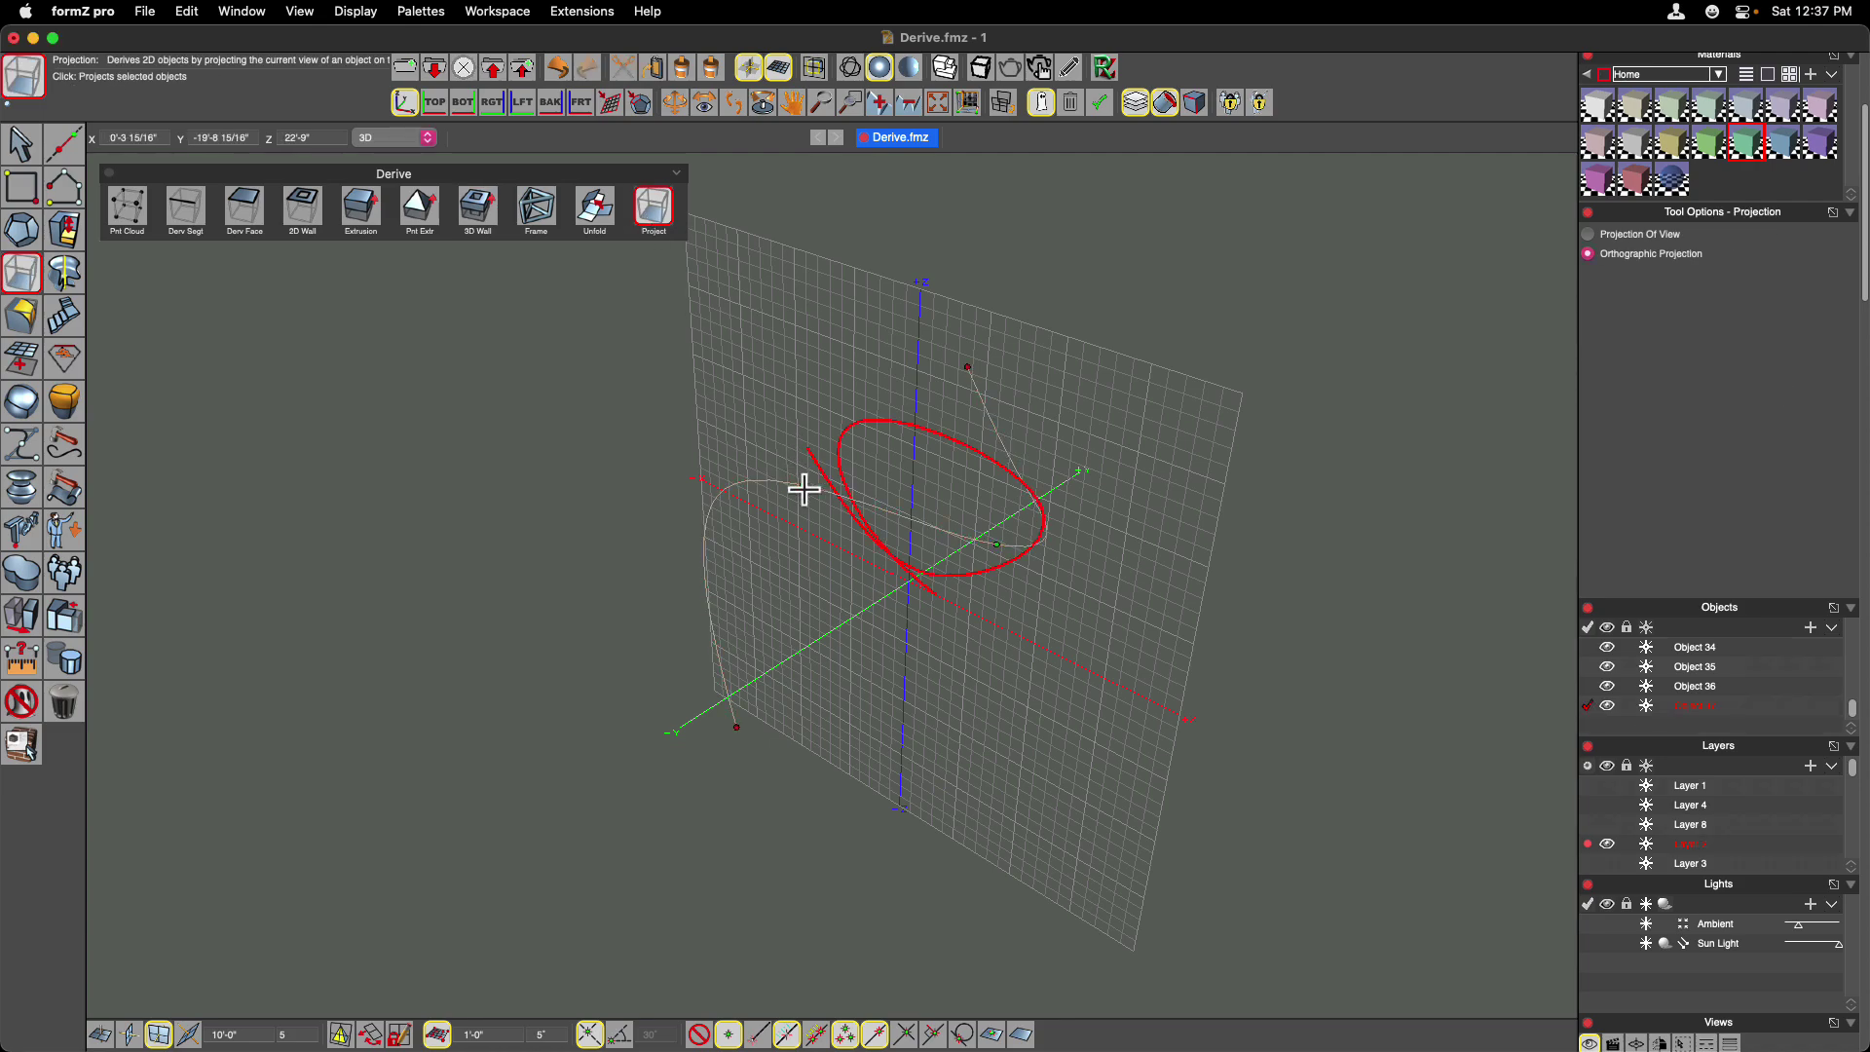
{"action": "key", "text": "super+8"}
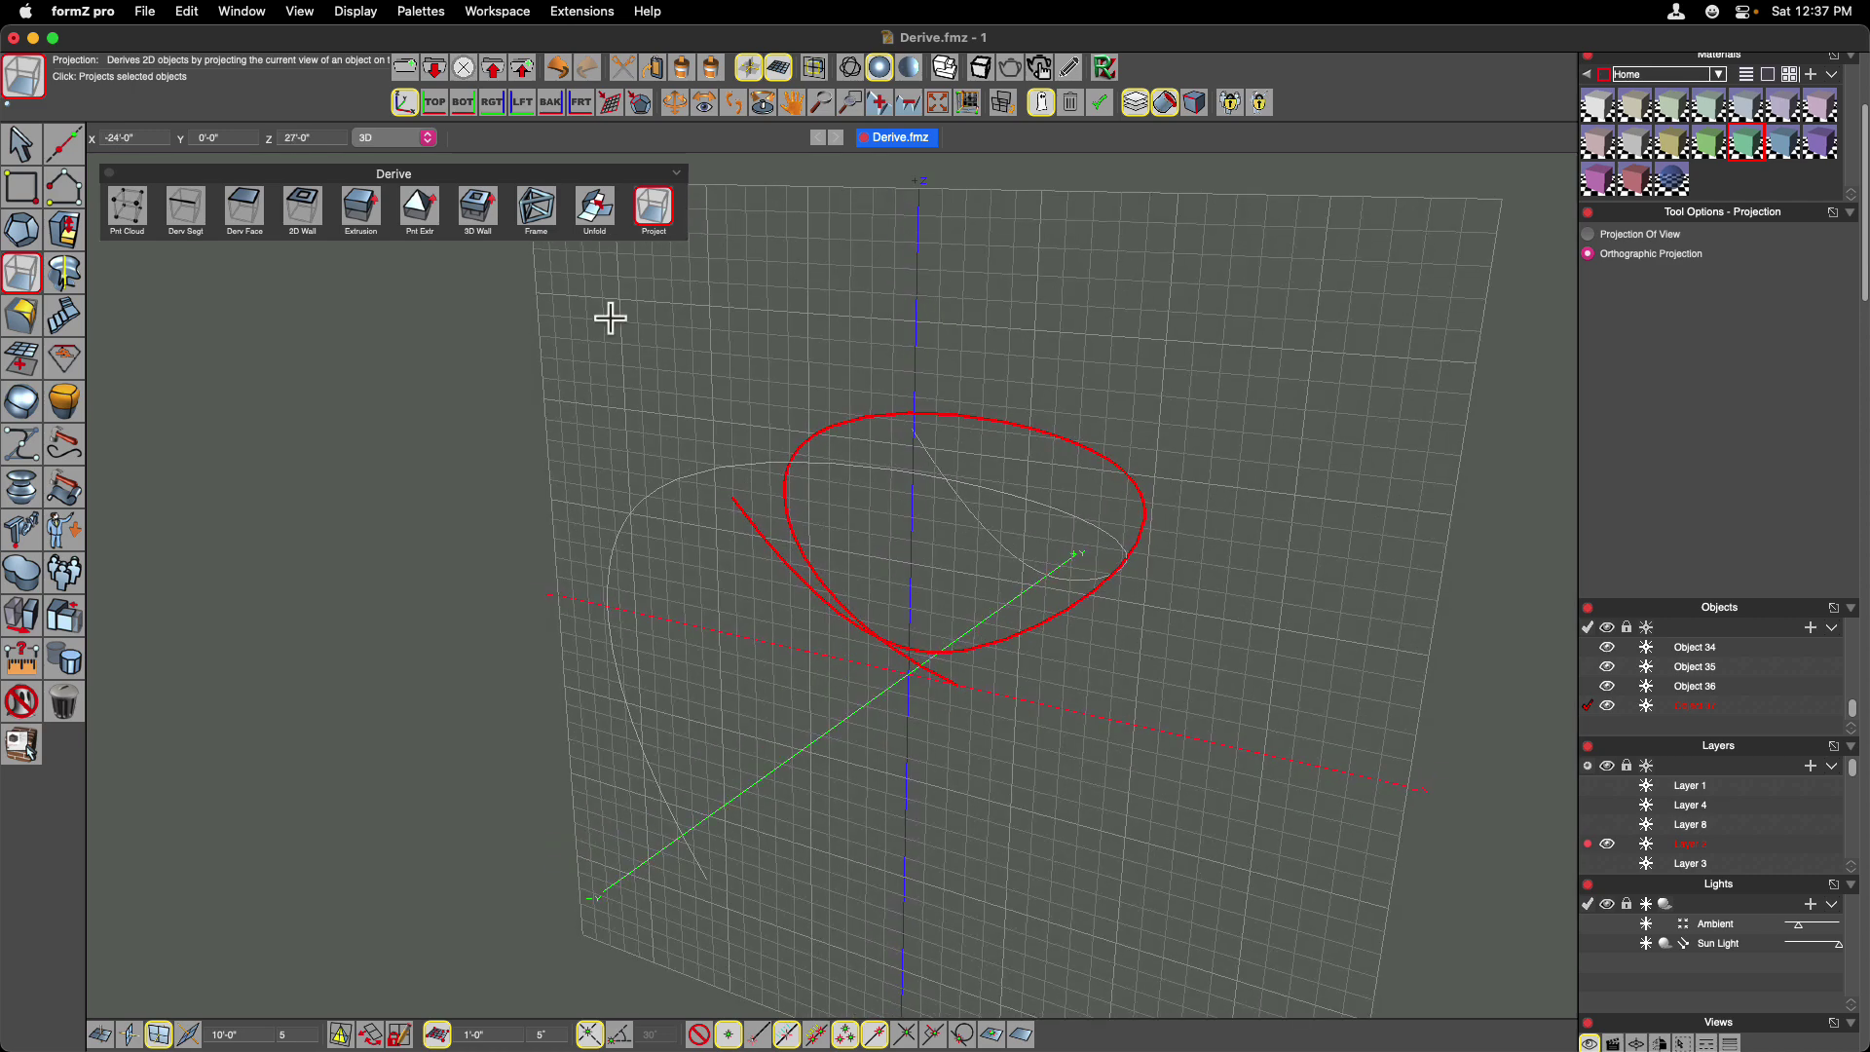
{"action": "key", "text": "super+z"}
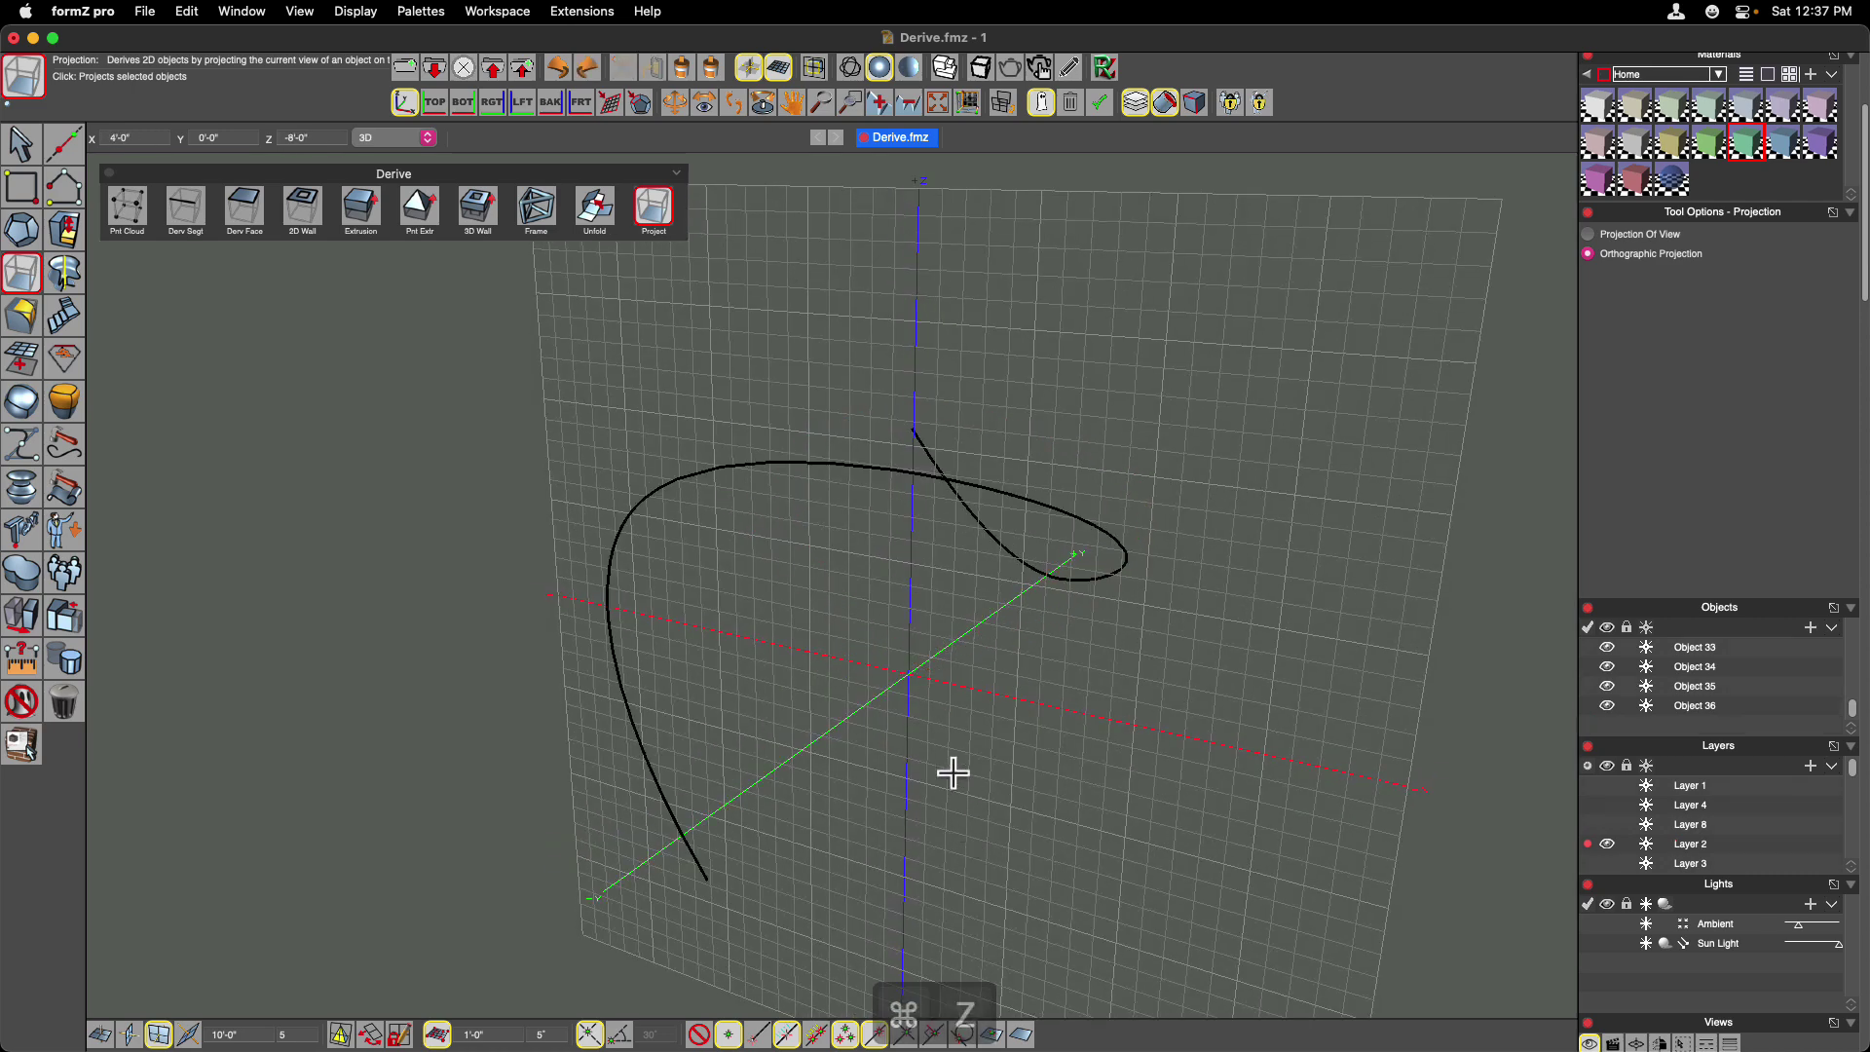
{"action": "left_click", "coordinate": [100, 1034]}
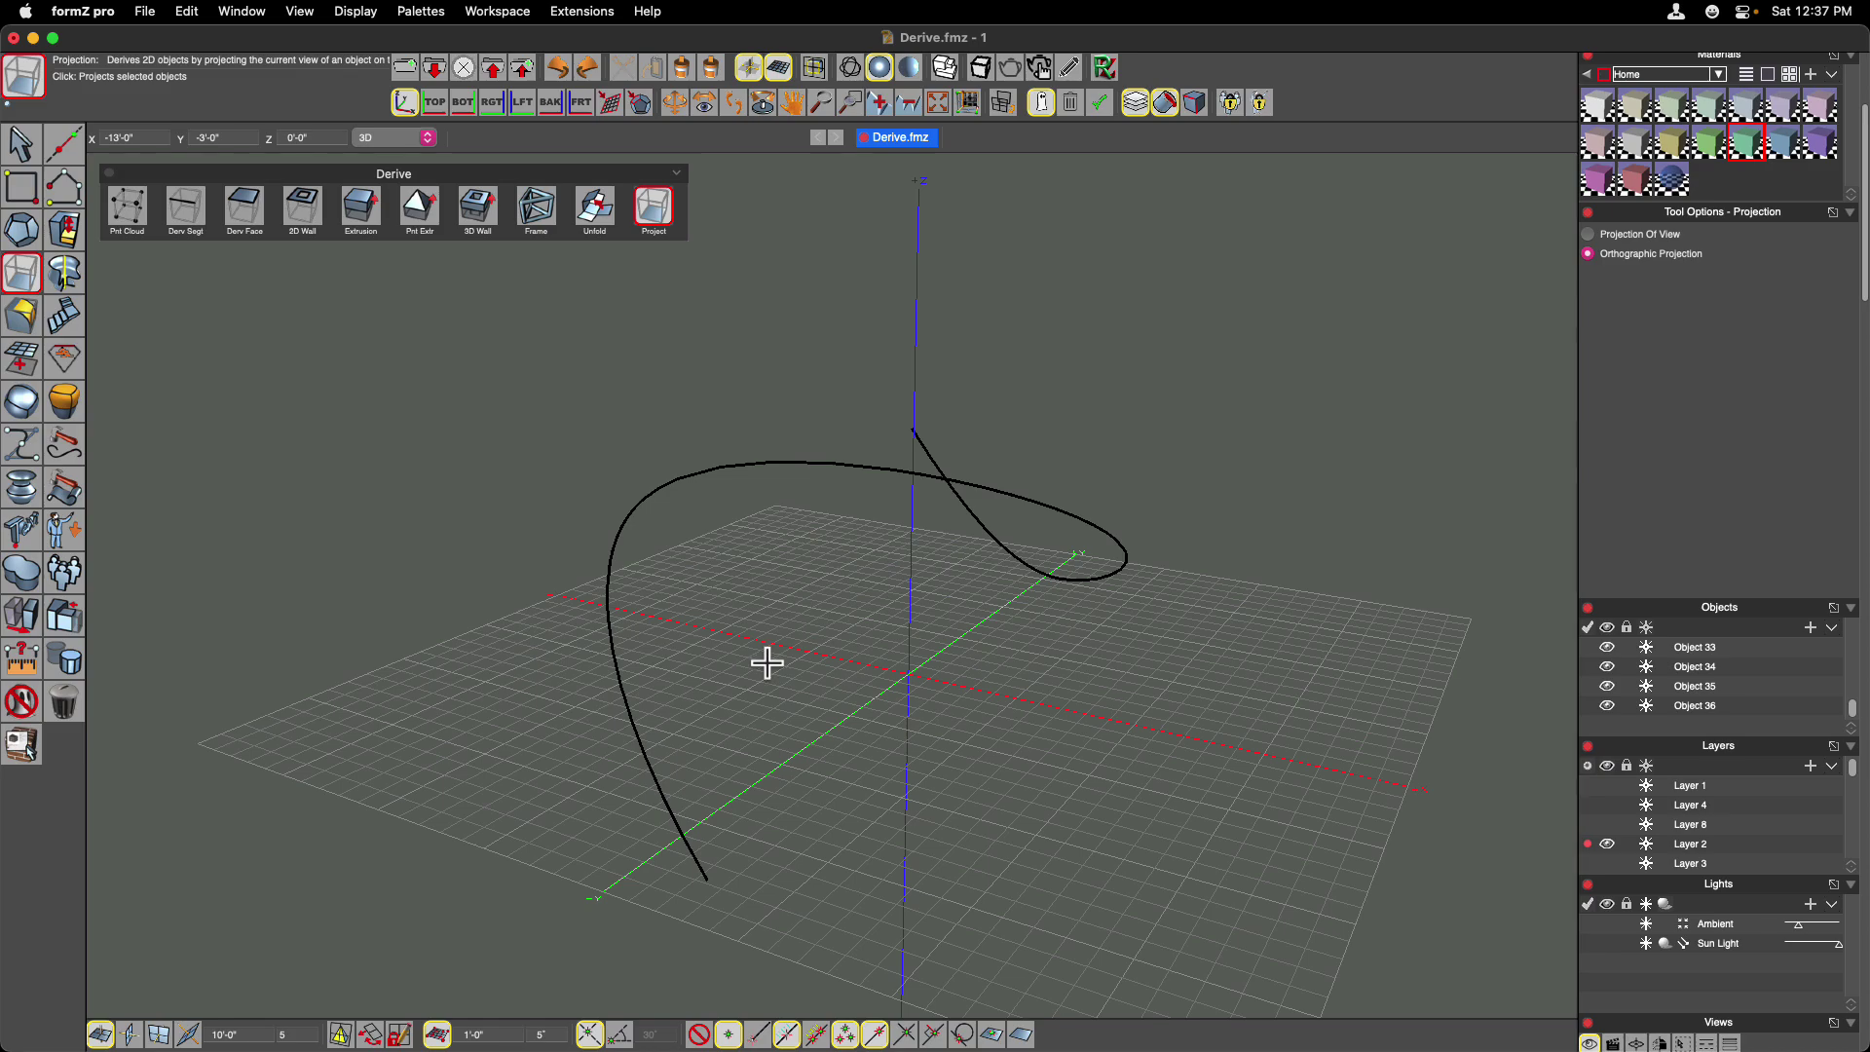
Show the layer with the tilted rectangular surface and define a floating reference plane from its face.
{"action": "scroll", "coordinate": [879, 742], "scroll_direction": "down", "scroll_amount": 3}
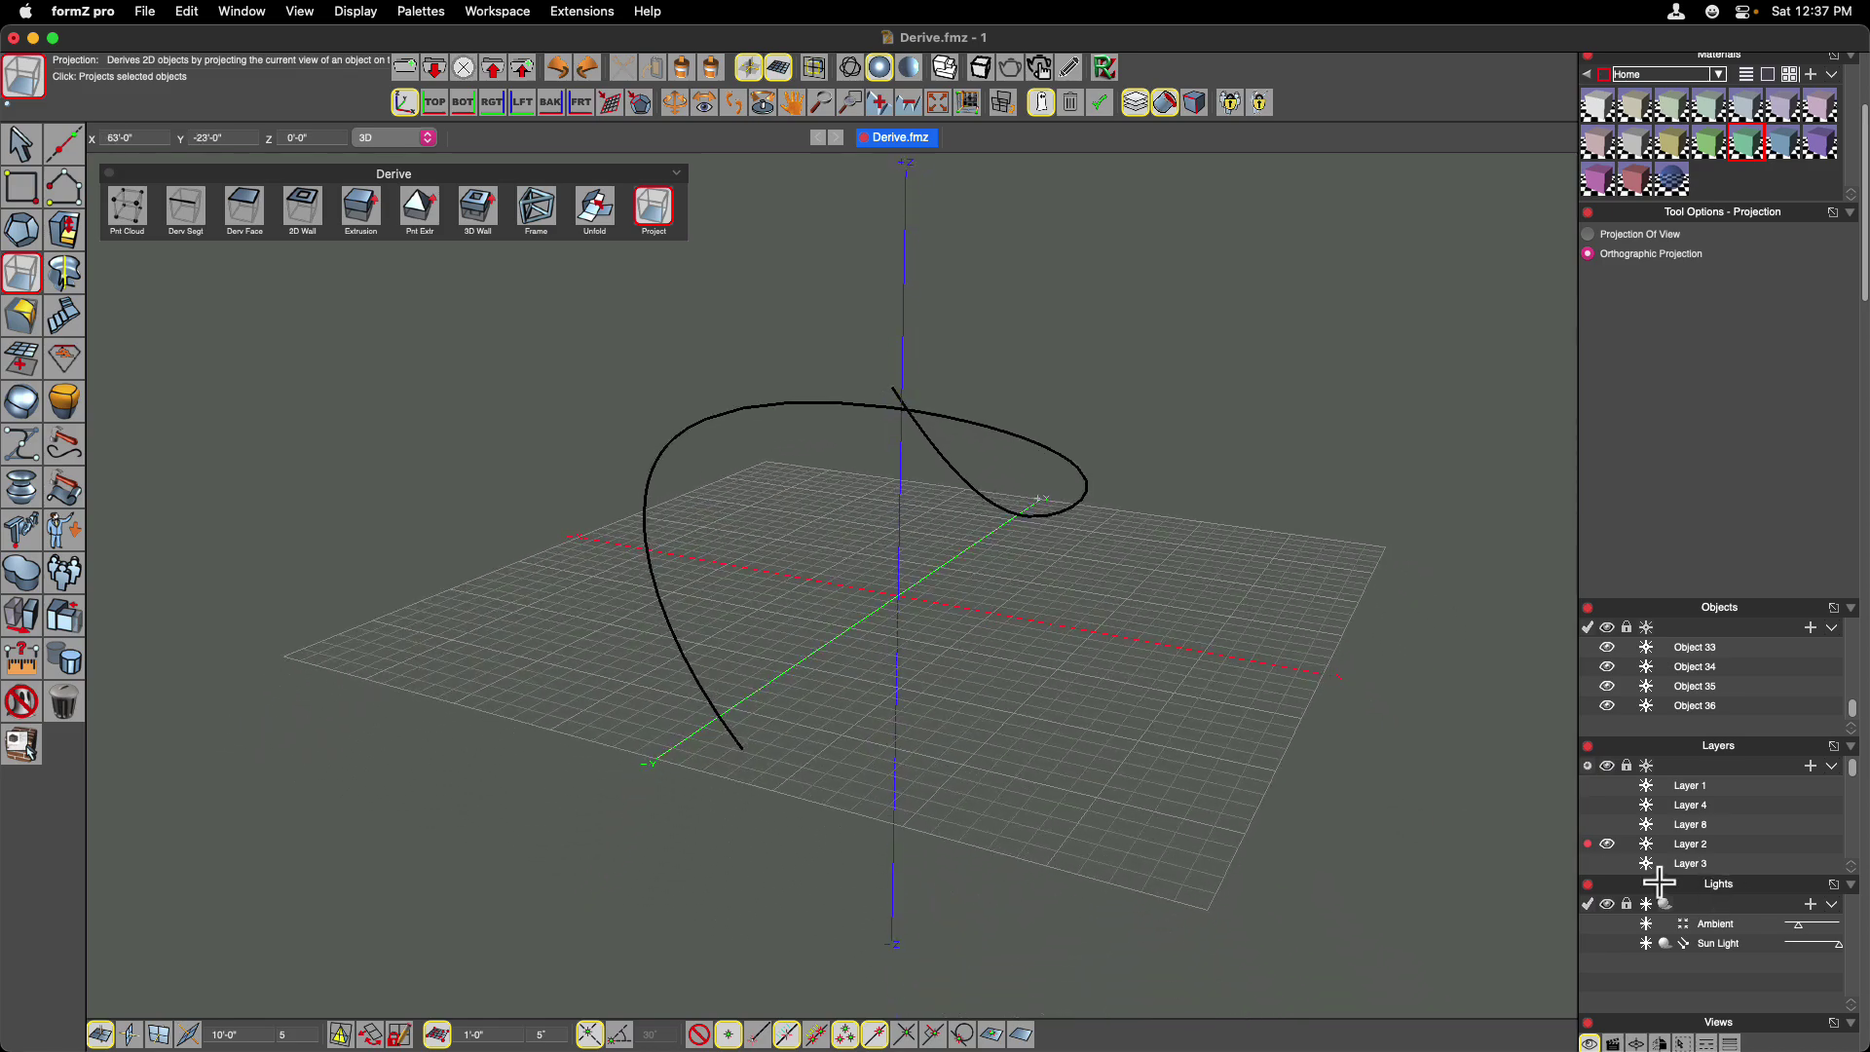
{"action": "left_click", "coordinate": [1607, 863]}
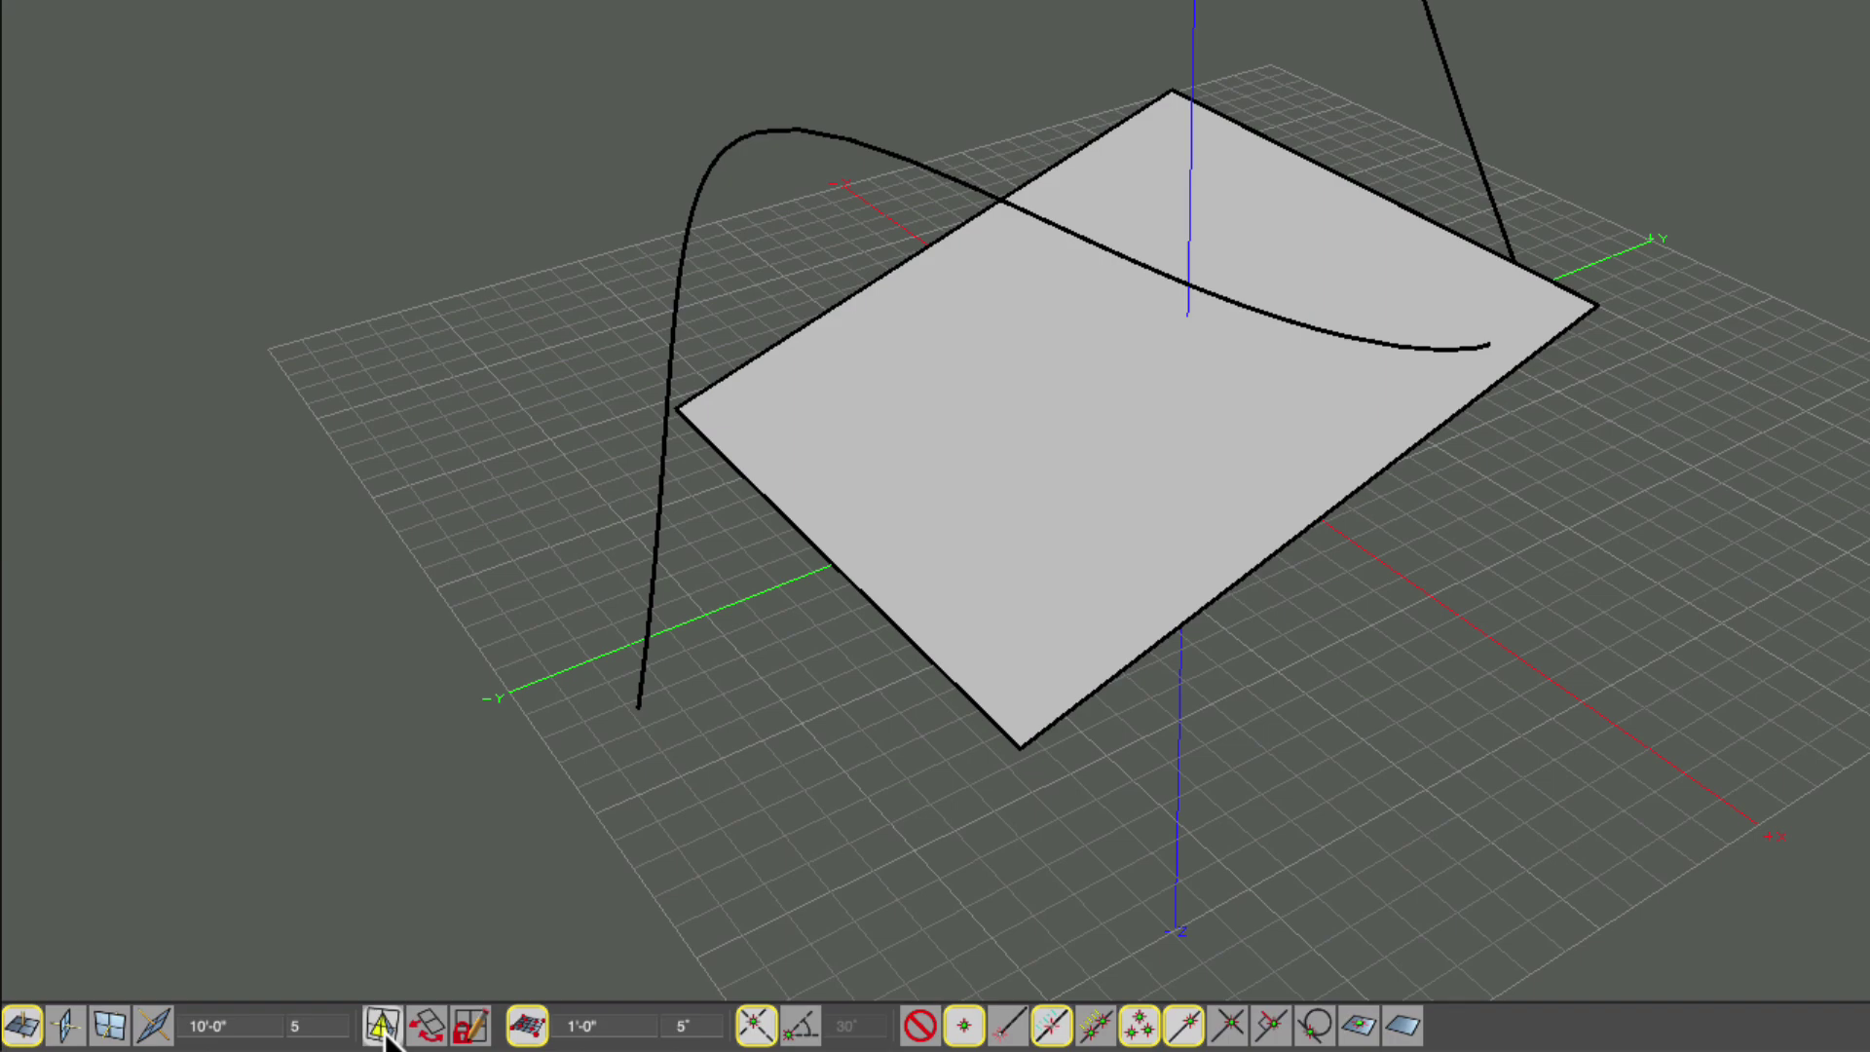
{"action": "left_click", "coordinate": [959, 429]}
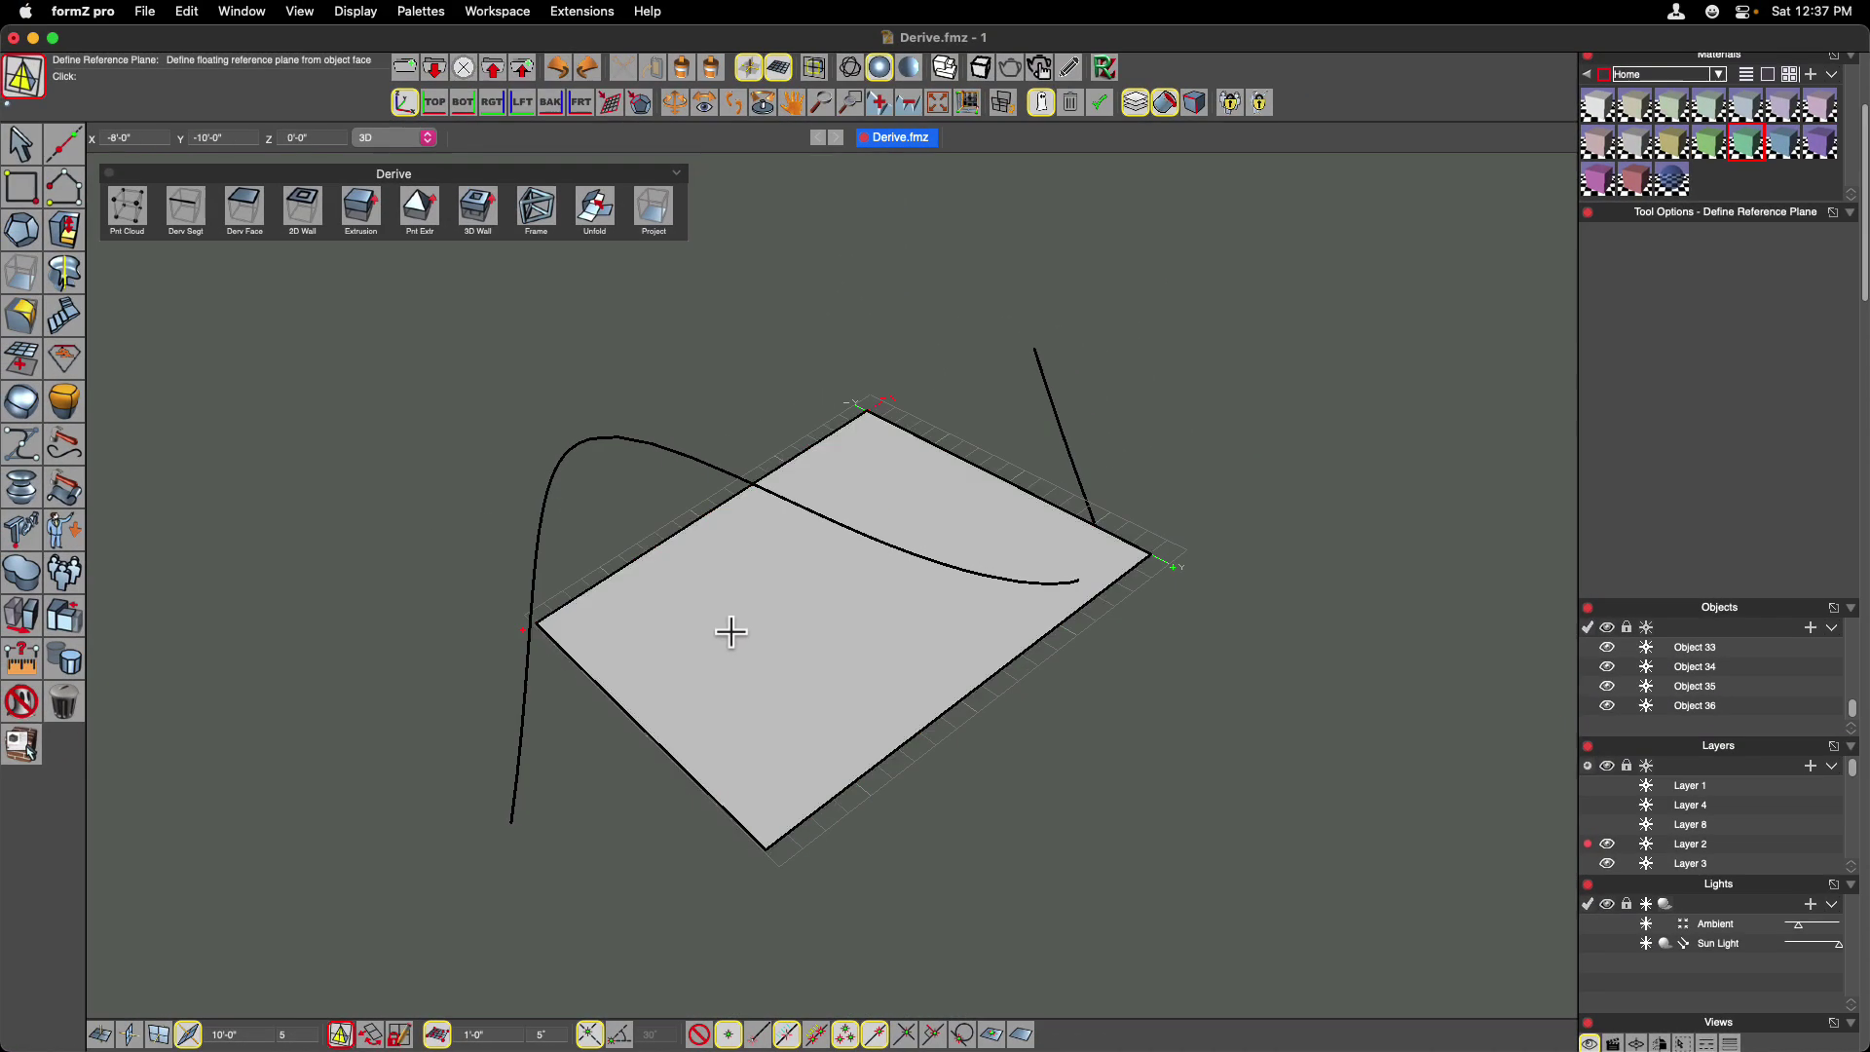
{"action": "middle_click_drag", "start_coordinate": [1218, 735], "coordinate": [979, 394]}
{"action": "middle_click_drag", "start_coordinate": [756, 530], "coordinate": [769, 558]}
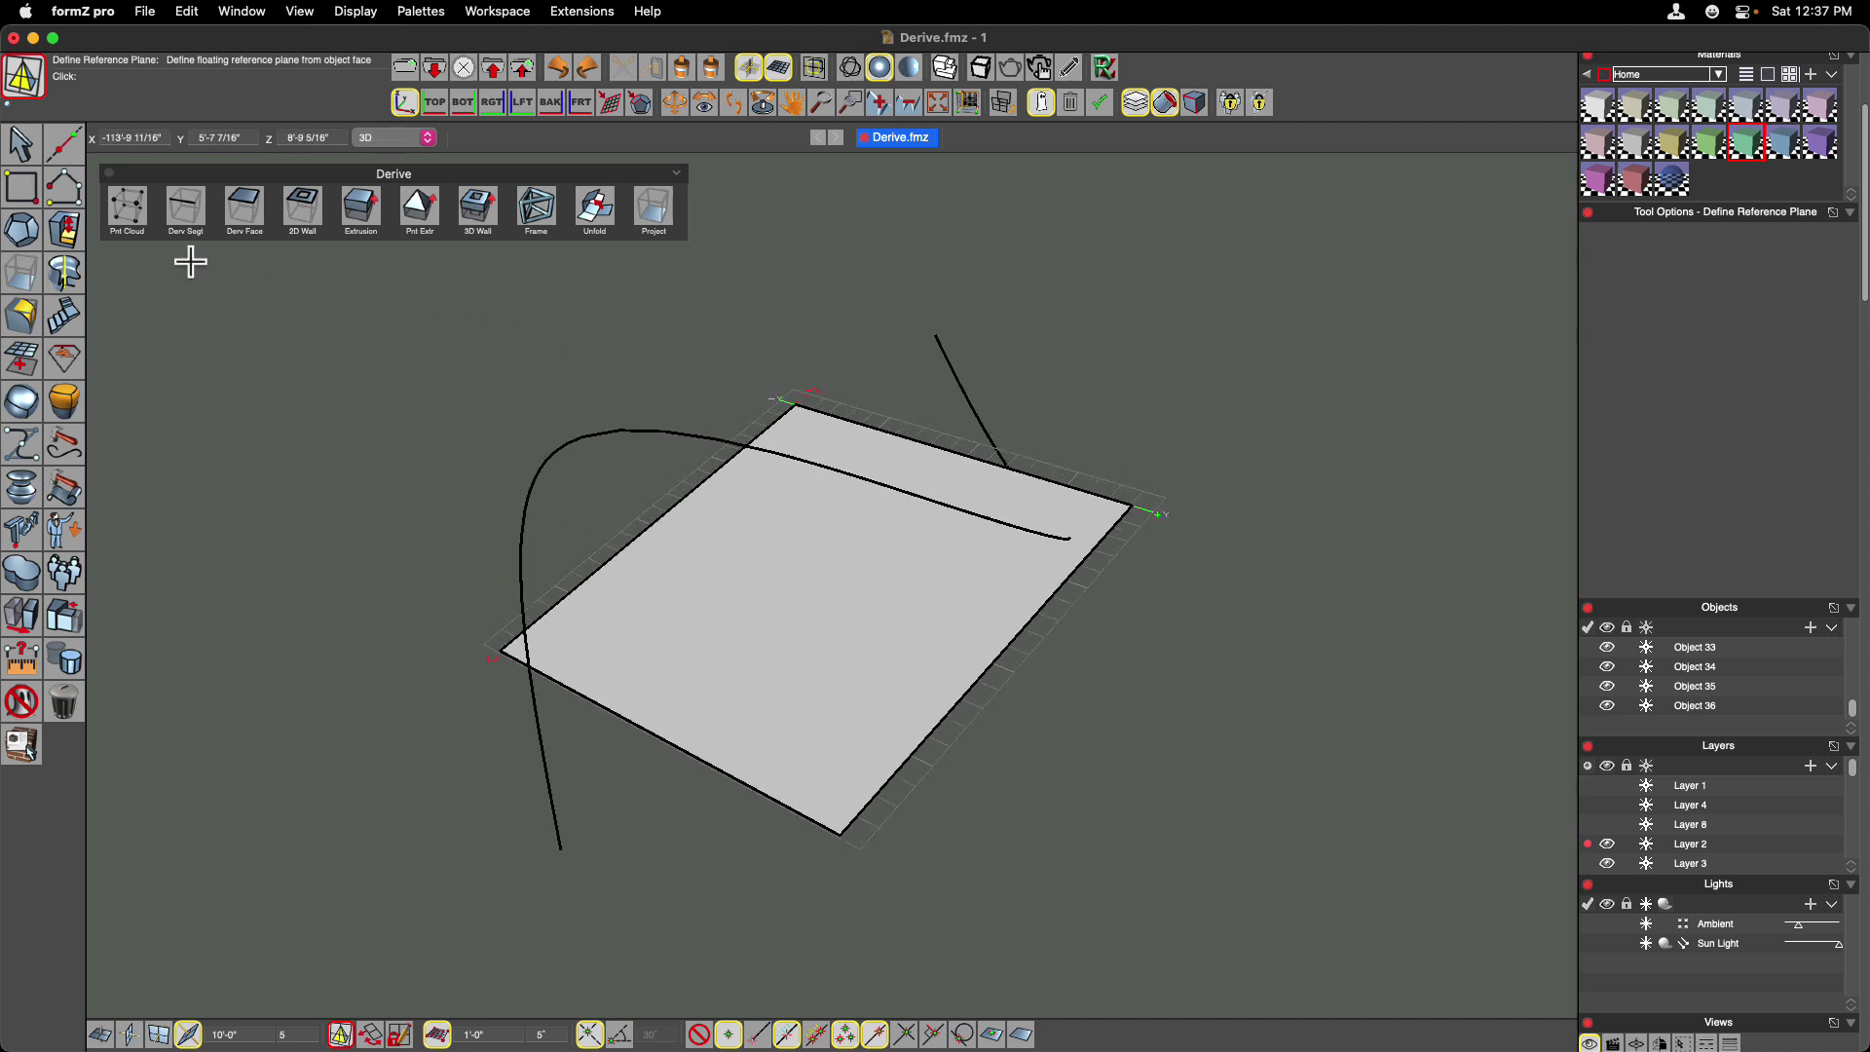
Project the curve orthographically onto the tilted floating reference plane and inspect the projected curve from several angles.
{"action": "left_click", "coordinate": [22, 145]}
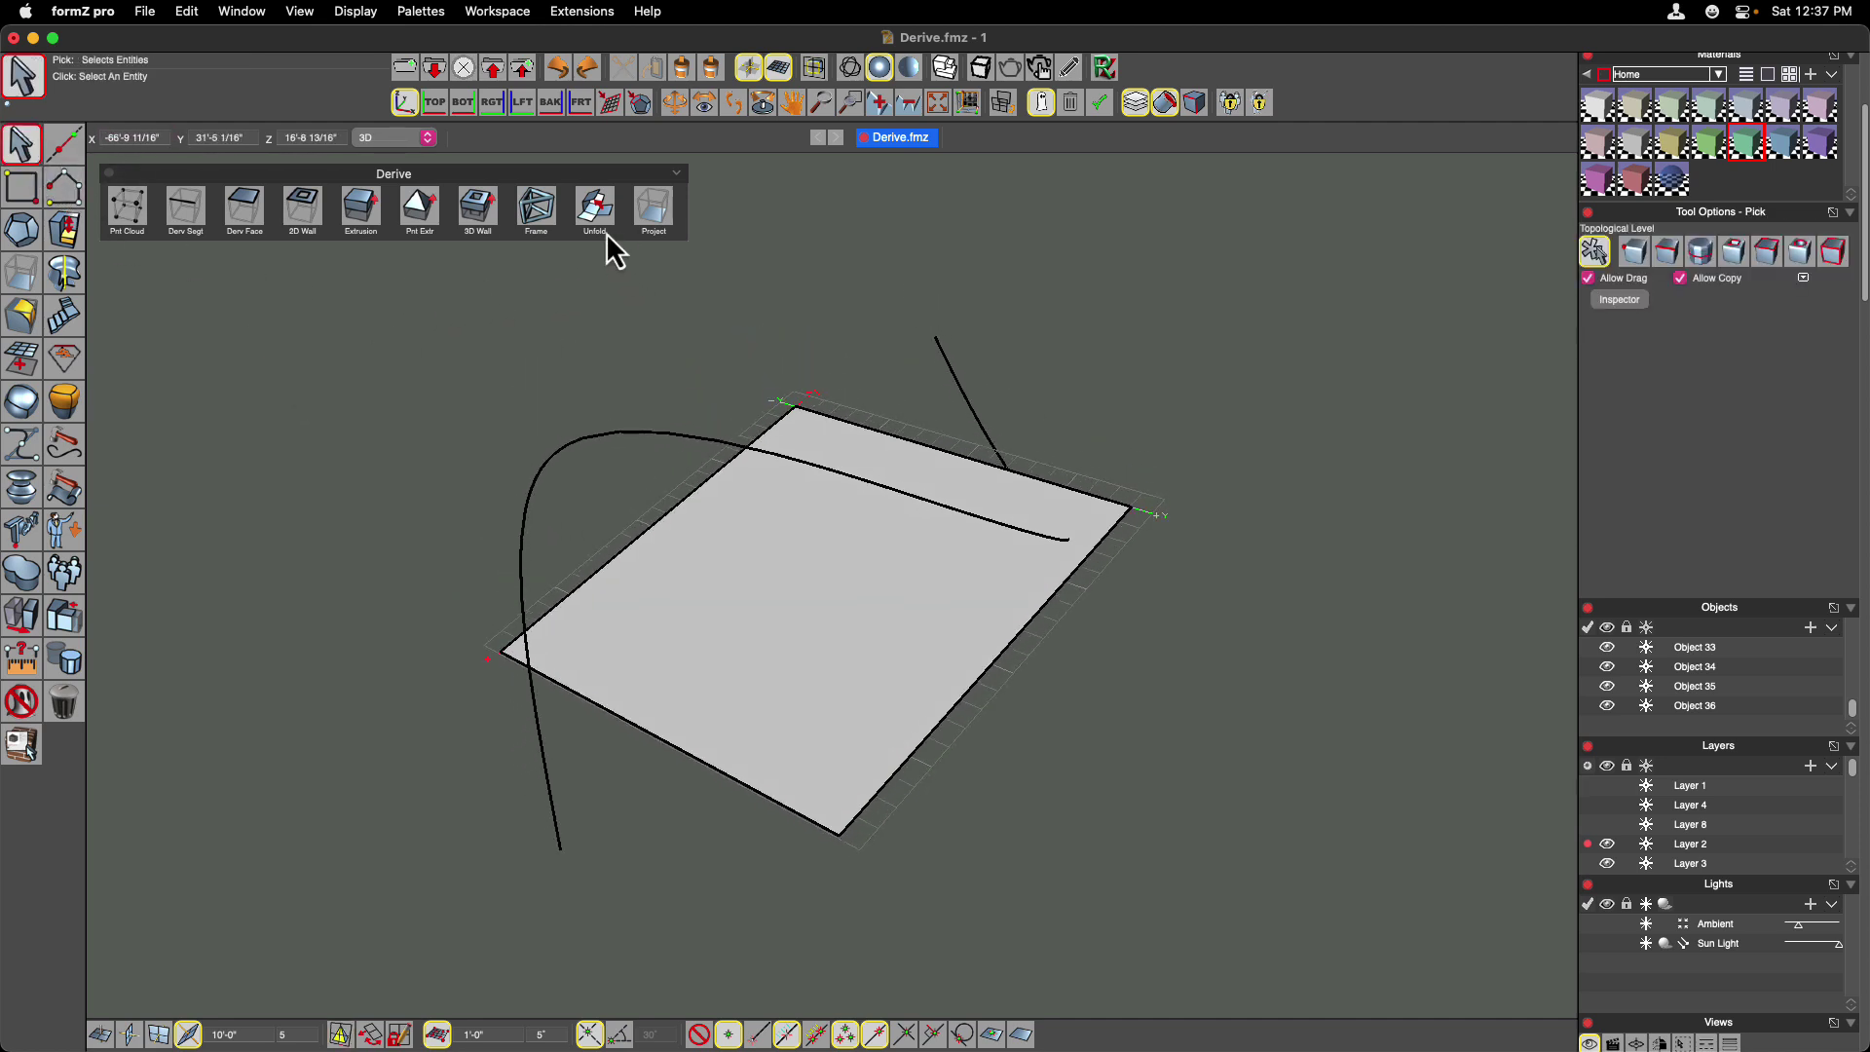
{"action": "left_click", "coordinate": [654, 209]}
{"action": "left_click", "coordinate": [633, 425]}
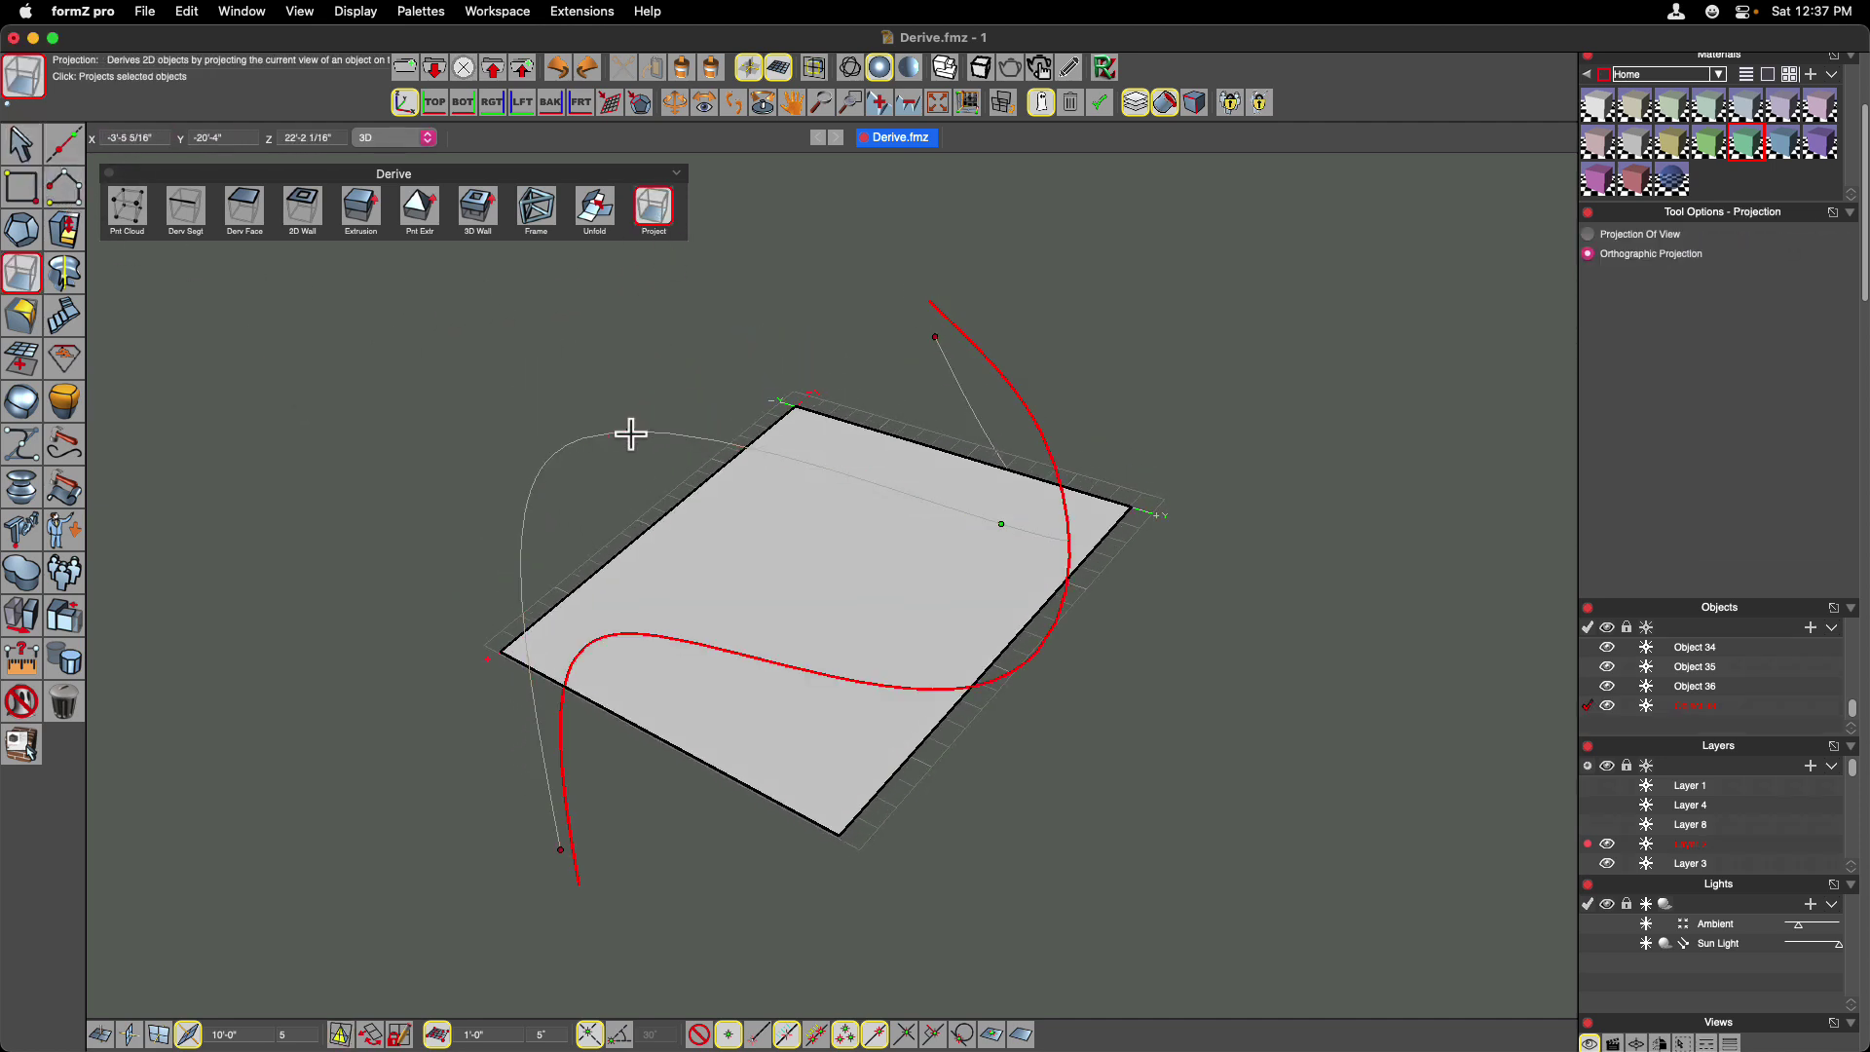
{"action": "middle_click_drag", "start_coordinate": [698, 471], "coordinate": [722, 565]}
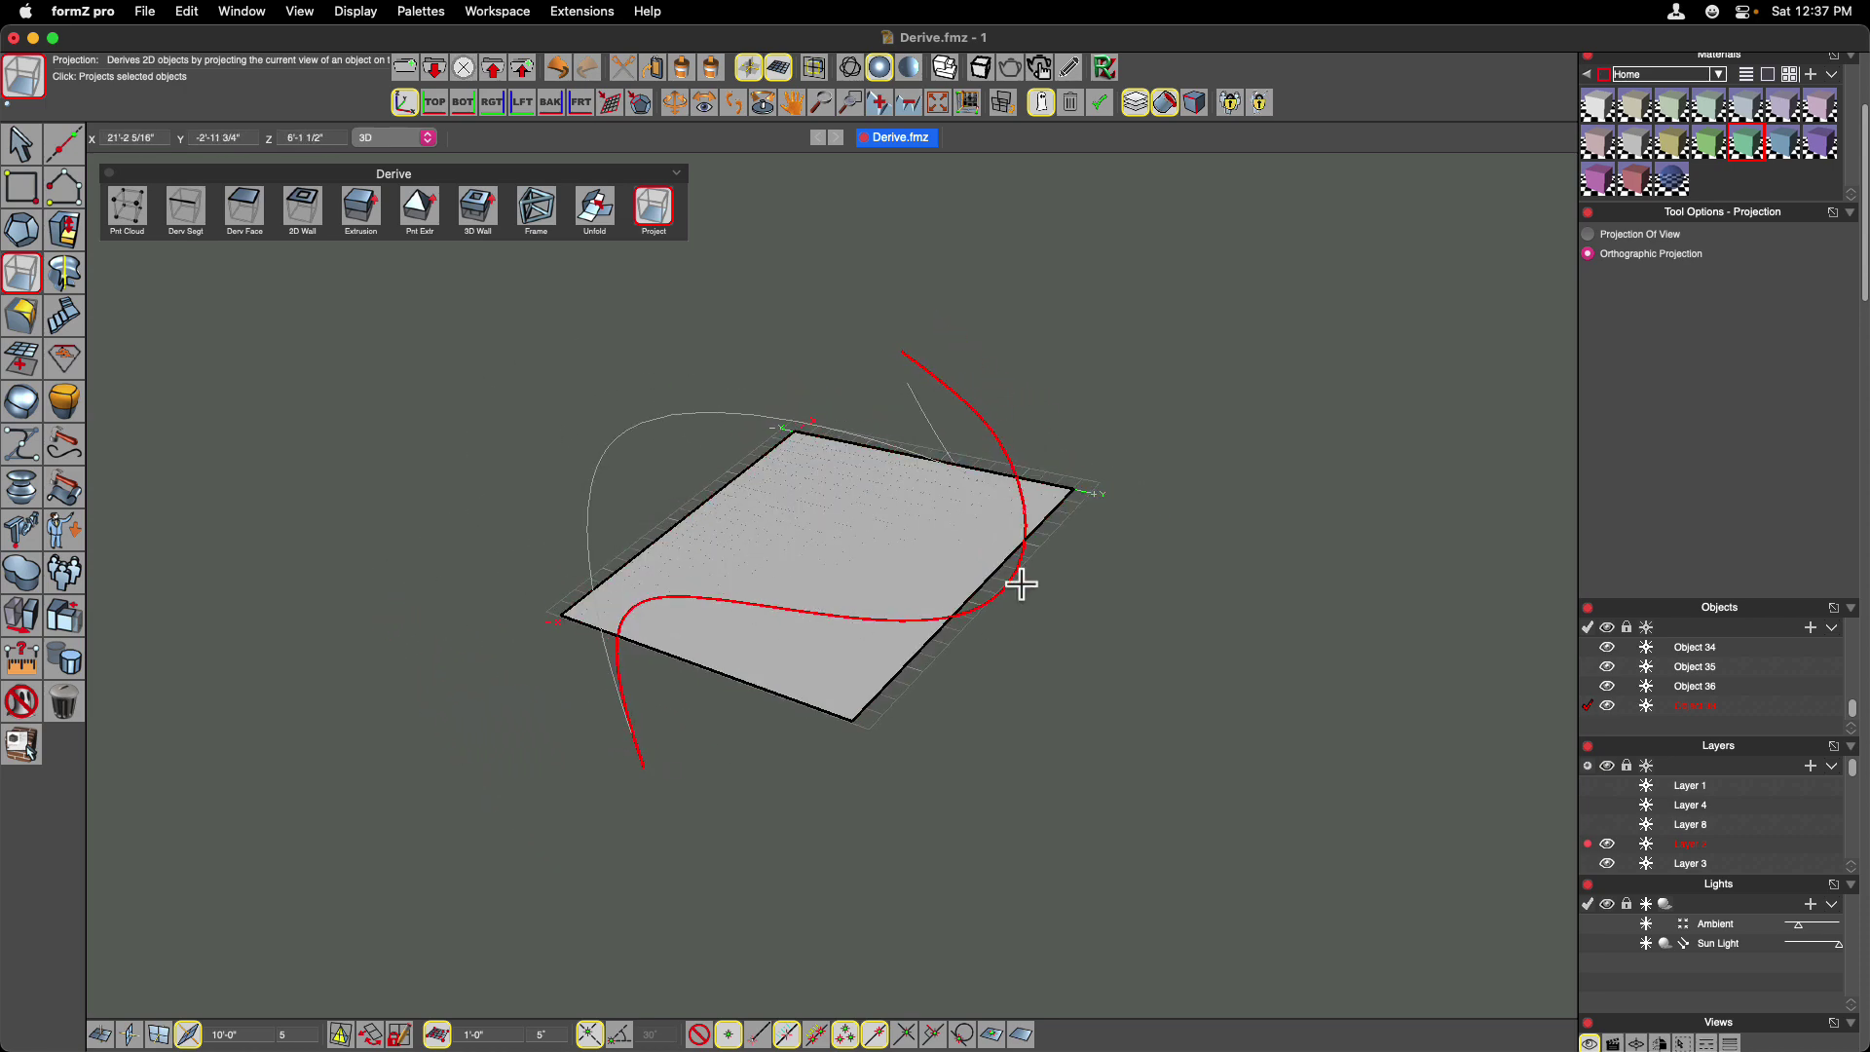
{"action": "scroll", "coordinate": [1227, 602], "scroll_direction": "up", "scroll_amount": 2}
{"action": "middle_click_drag", "start_coordinate": [1226, 601], "coordinate": [1227, 602]}
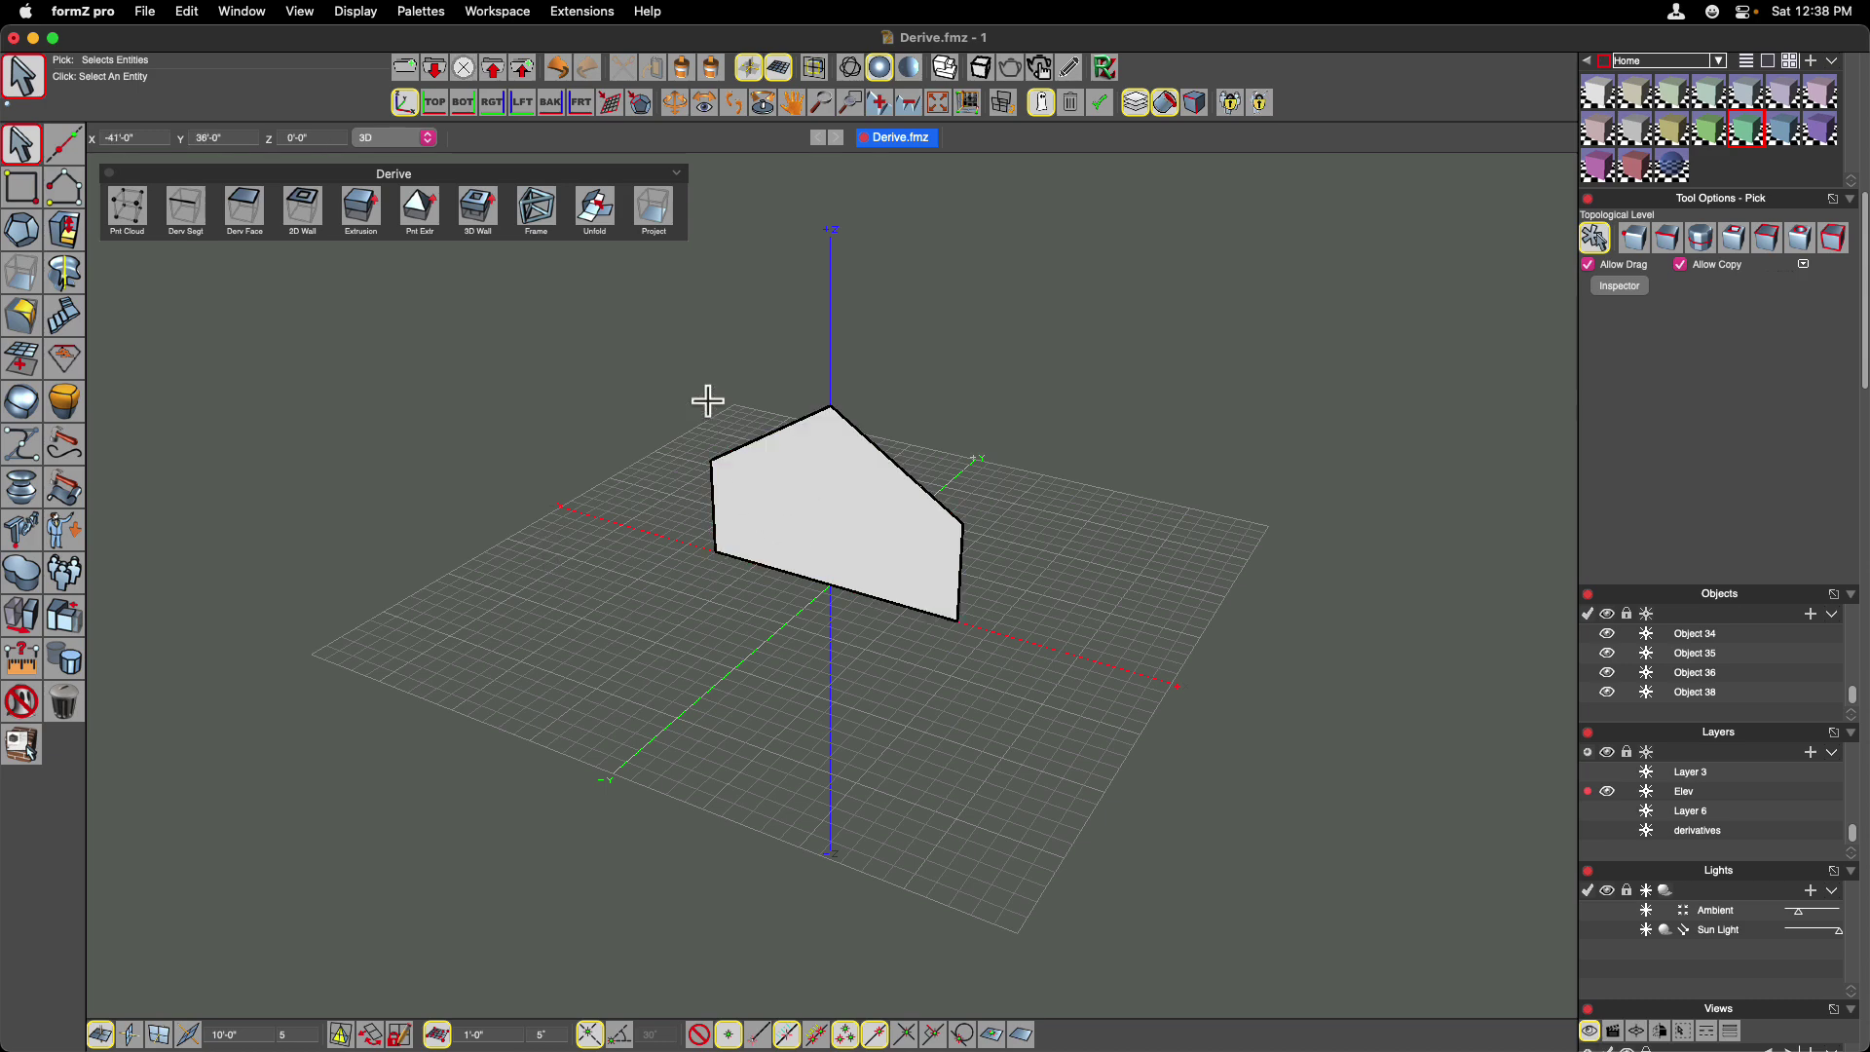
Select the two side segments and two roof segments of the house-shaped elevation face, and set the operand to be kept.
{"action": "left_click", "coordinate": [580, 104]}
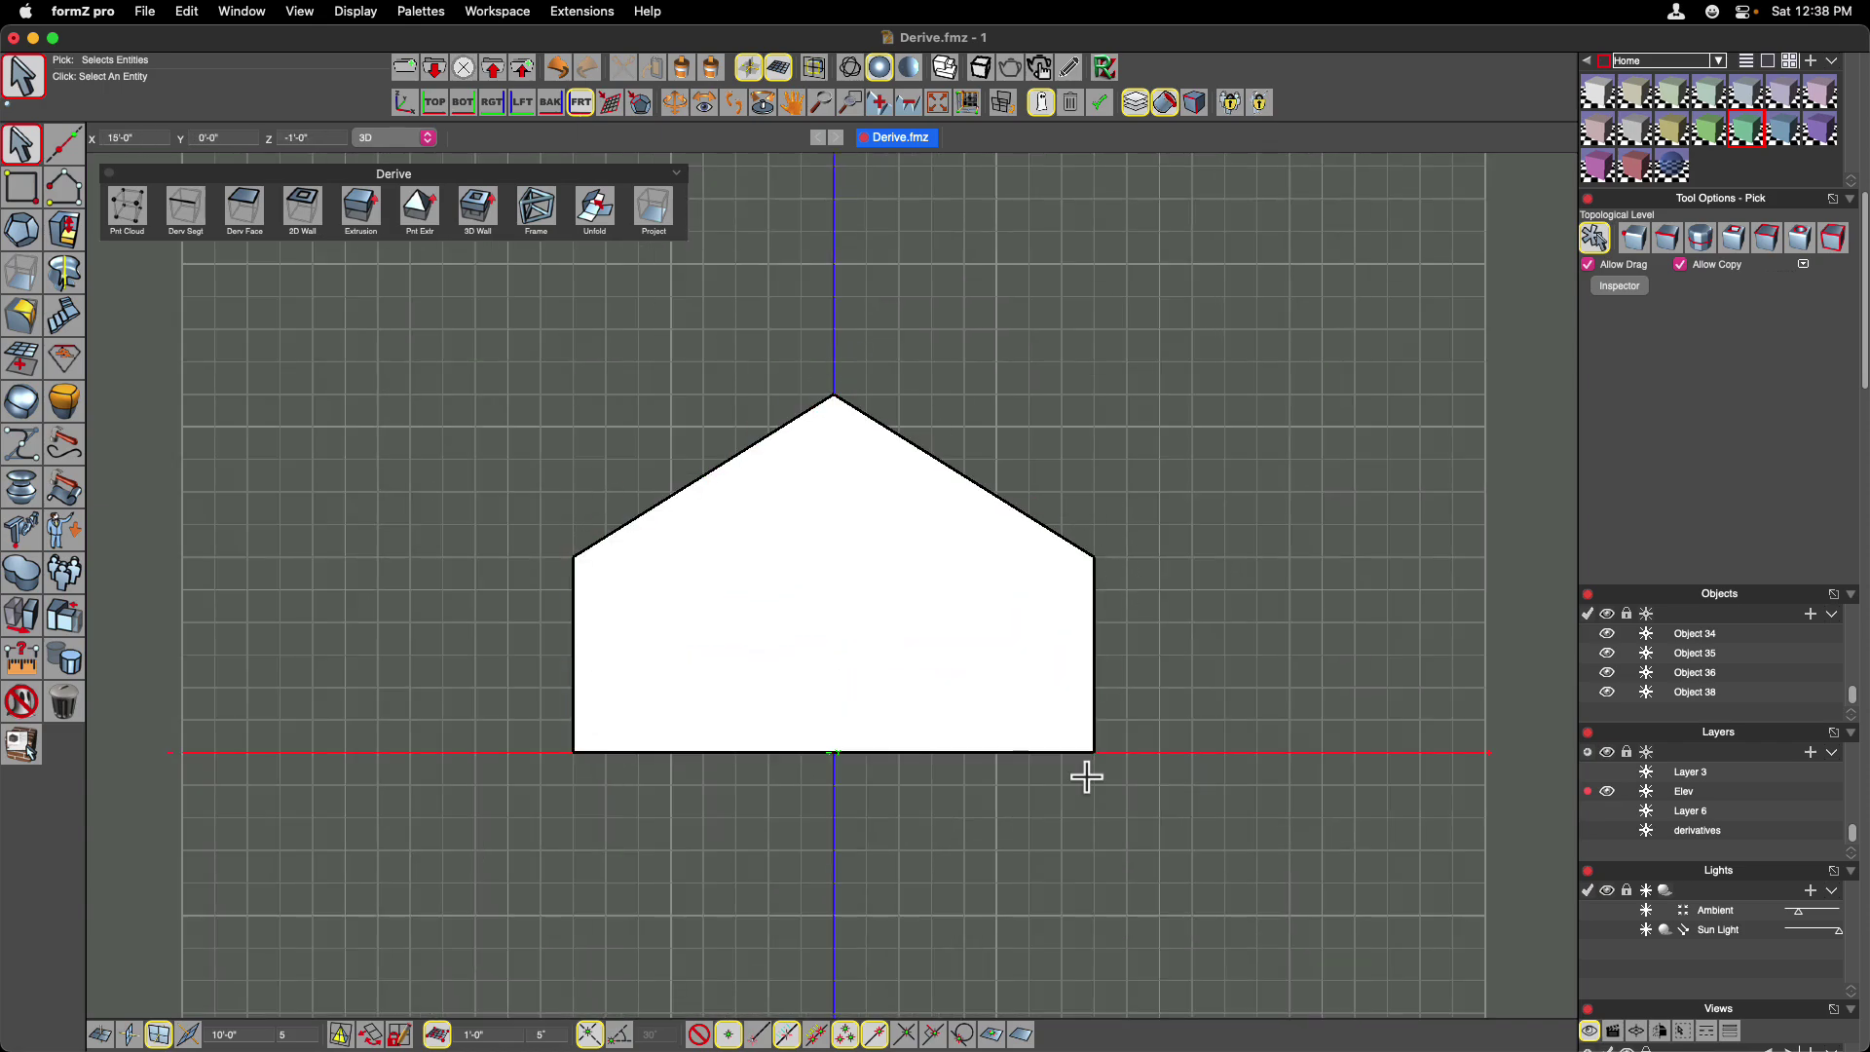
{"action": "left_click", "coordinate": [406, 106]}
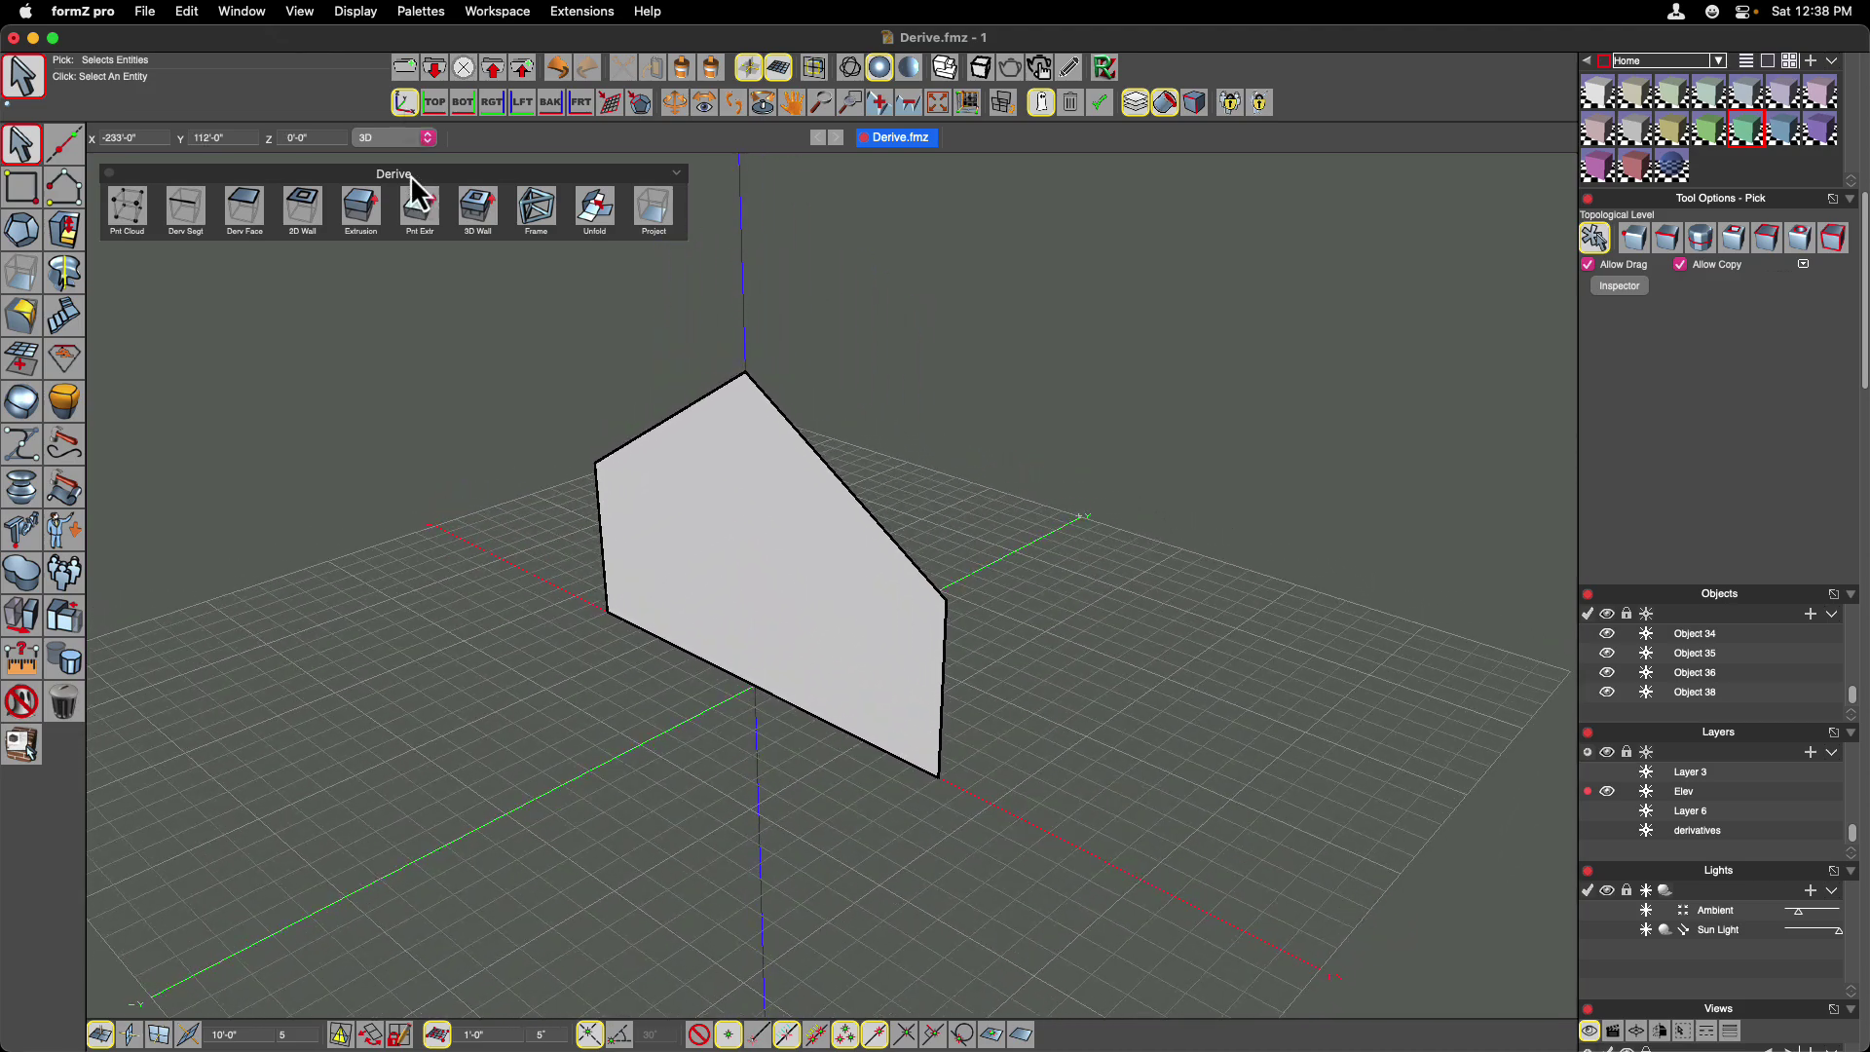
{"action": "left_click", "coordinate": [1667, 241]}
{"action": "left_click", "coordinate": [602, 538]}
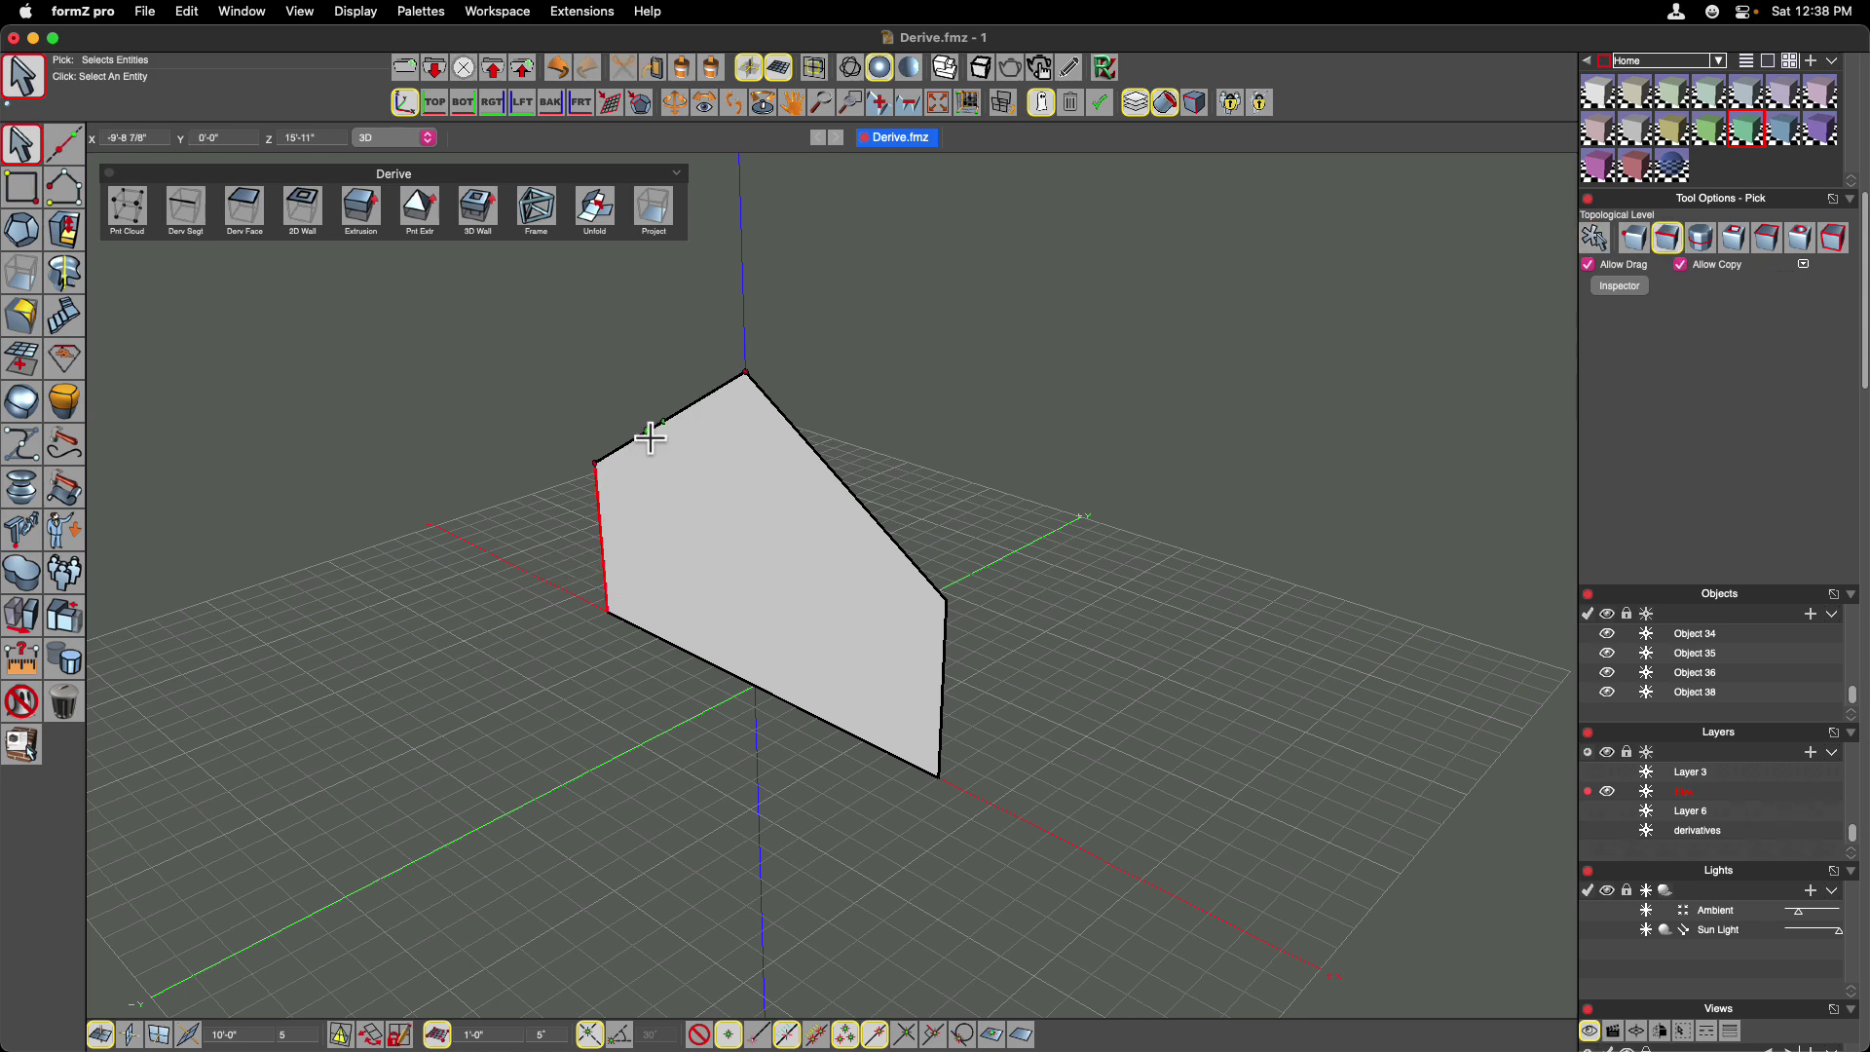
{"action": "left_click", "coordinate": [654, 433], "text": "shift"}
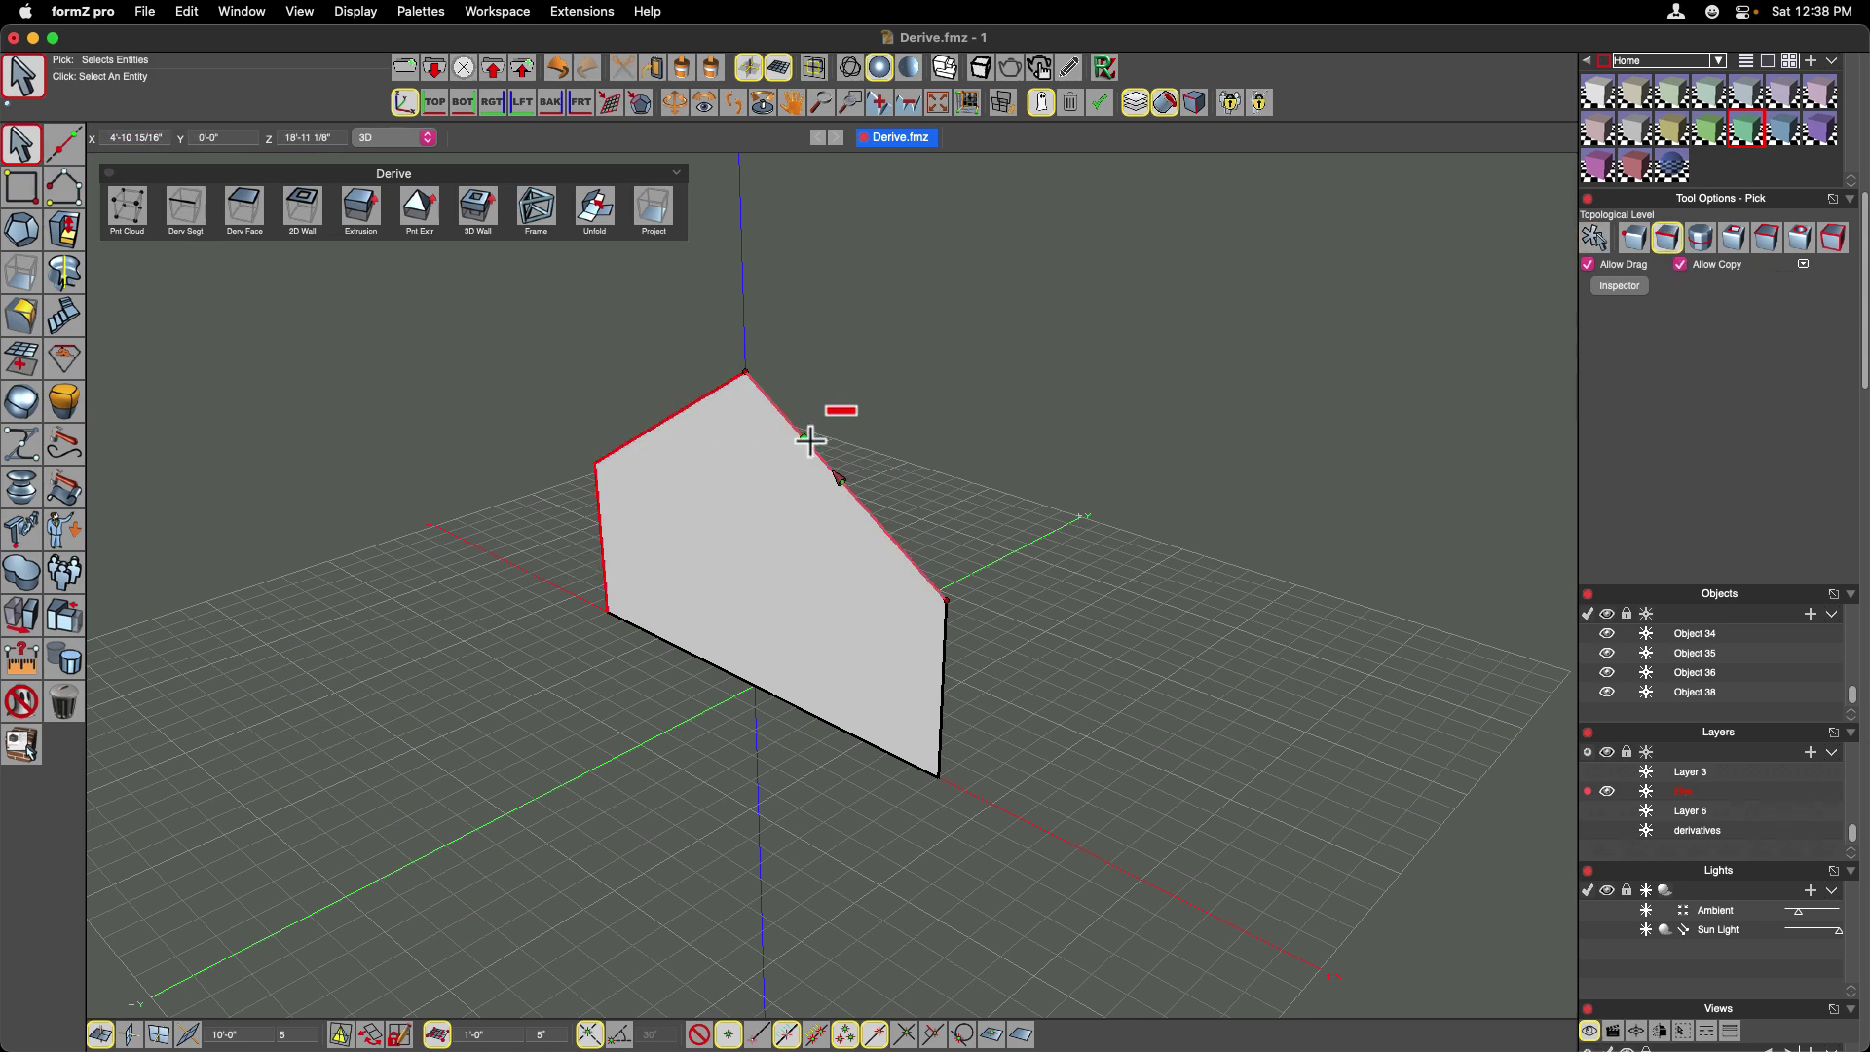
{"action": "left_click", "coordinate": [814, 437], "text": "shift"}
{"action": "left_click", "coordinate": [964, 644], "text": "shift"}
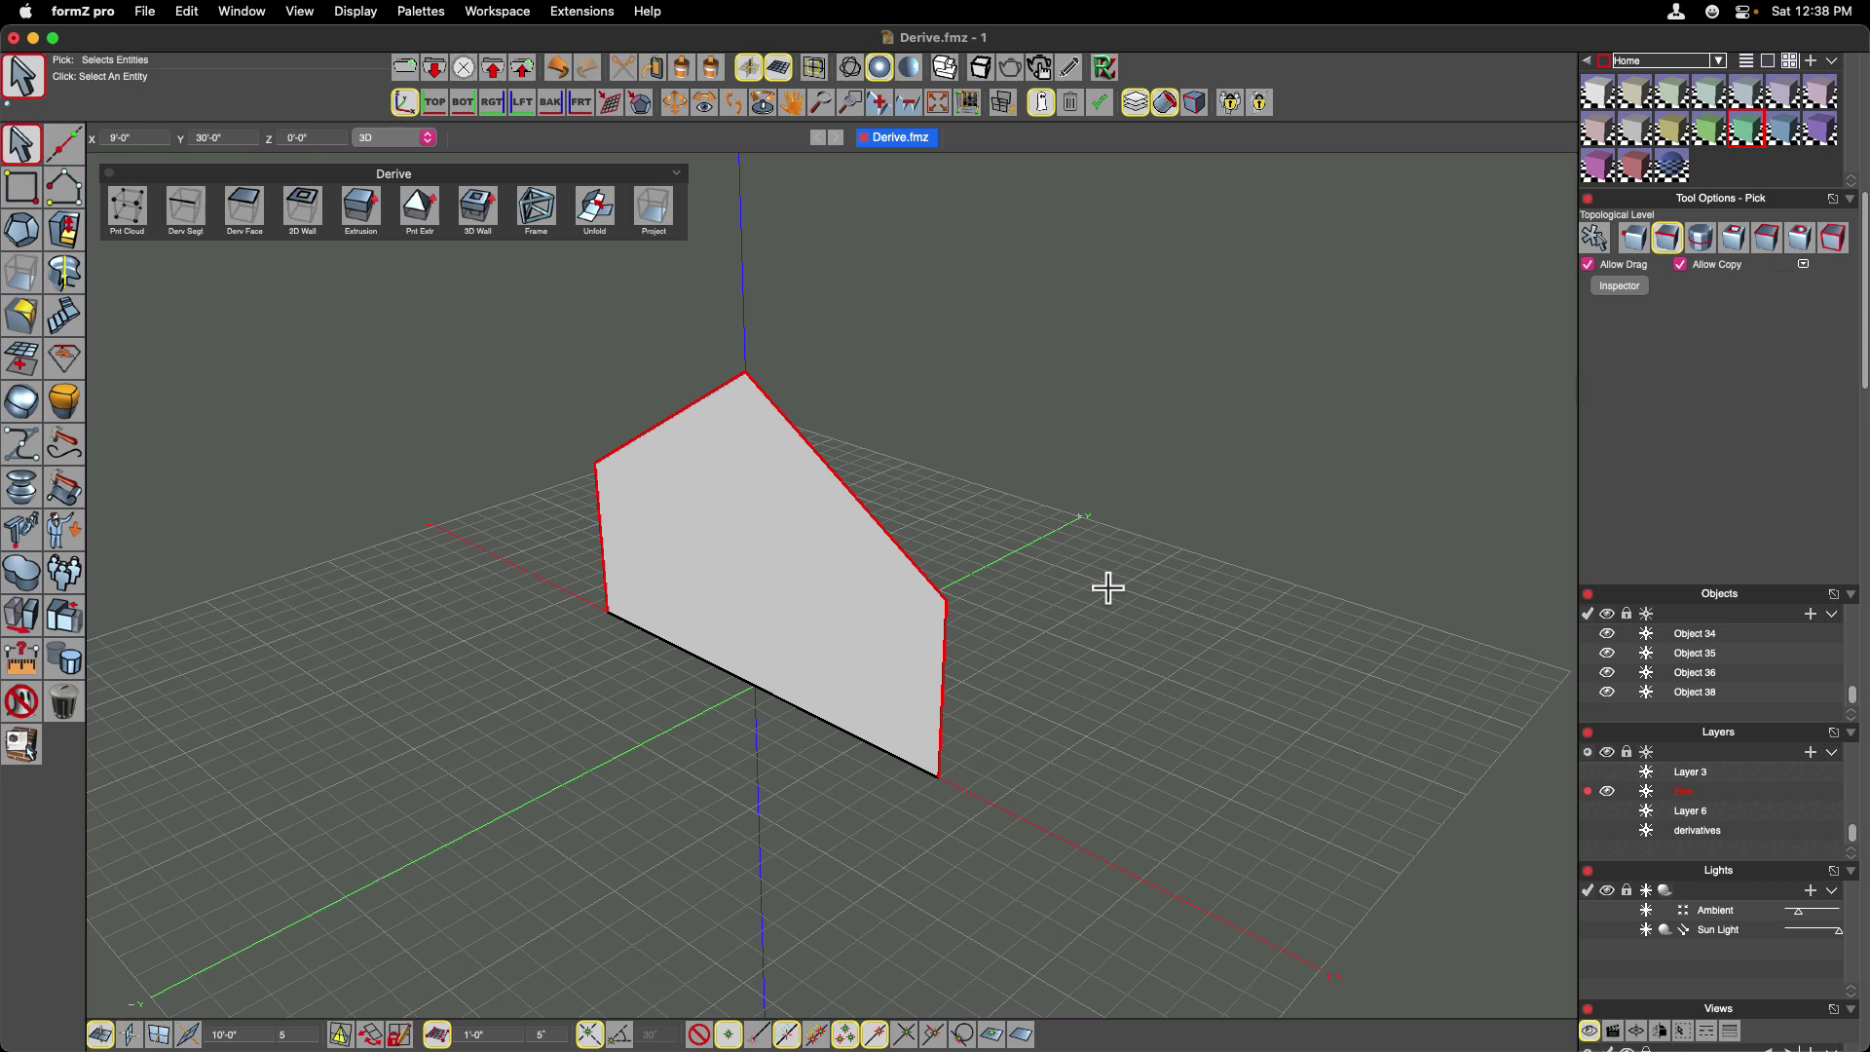
{"action": "left_click", "coordinate": [1097, 105]}
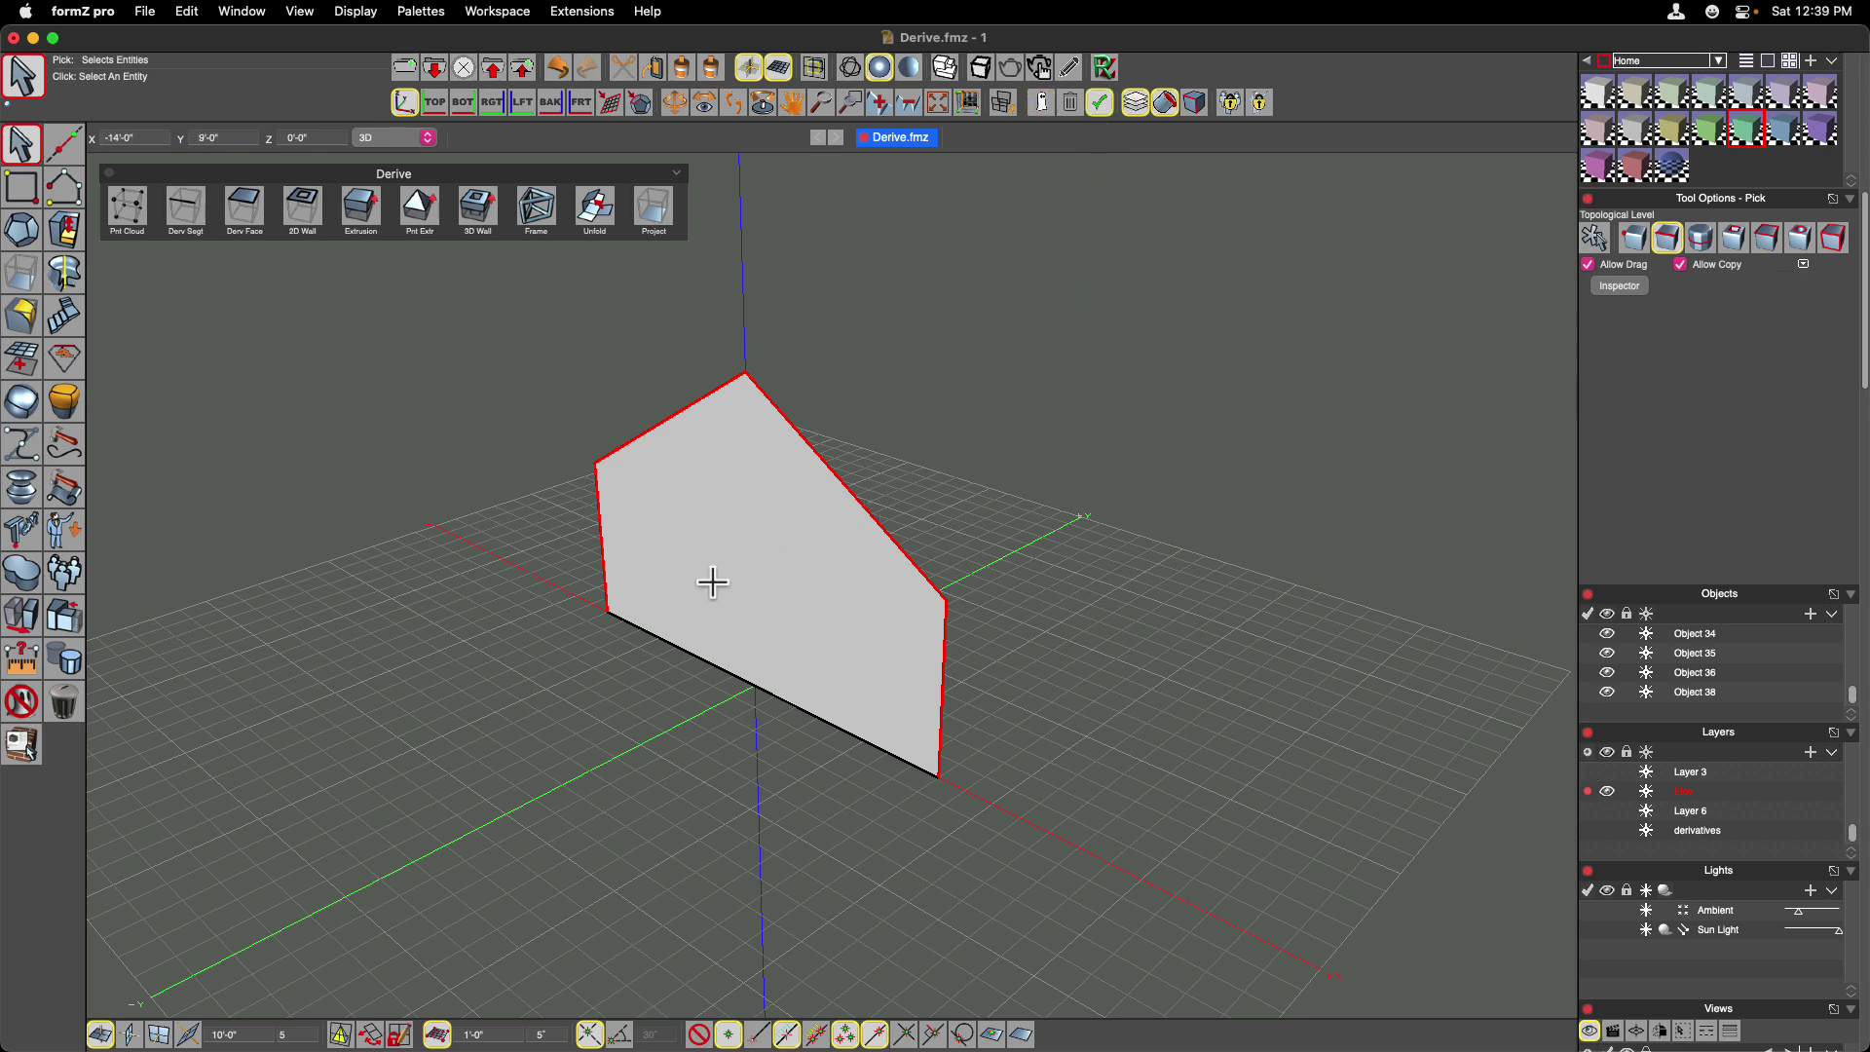
Derive one joined outline from the selected wall and roof segments and move the outline out in front of the elevation face.
{"action": "left_click", "coordinate": [186, 216]}
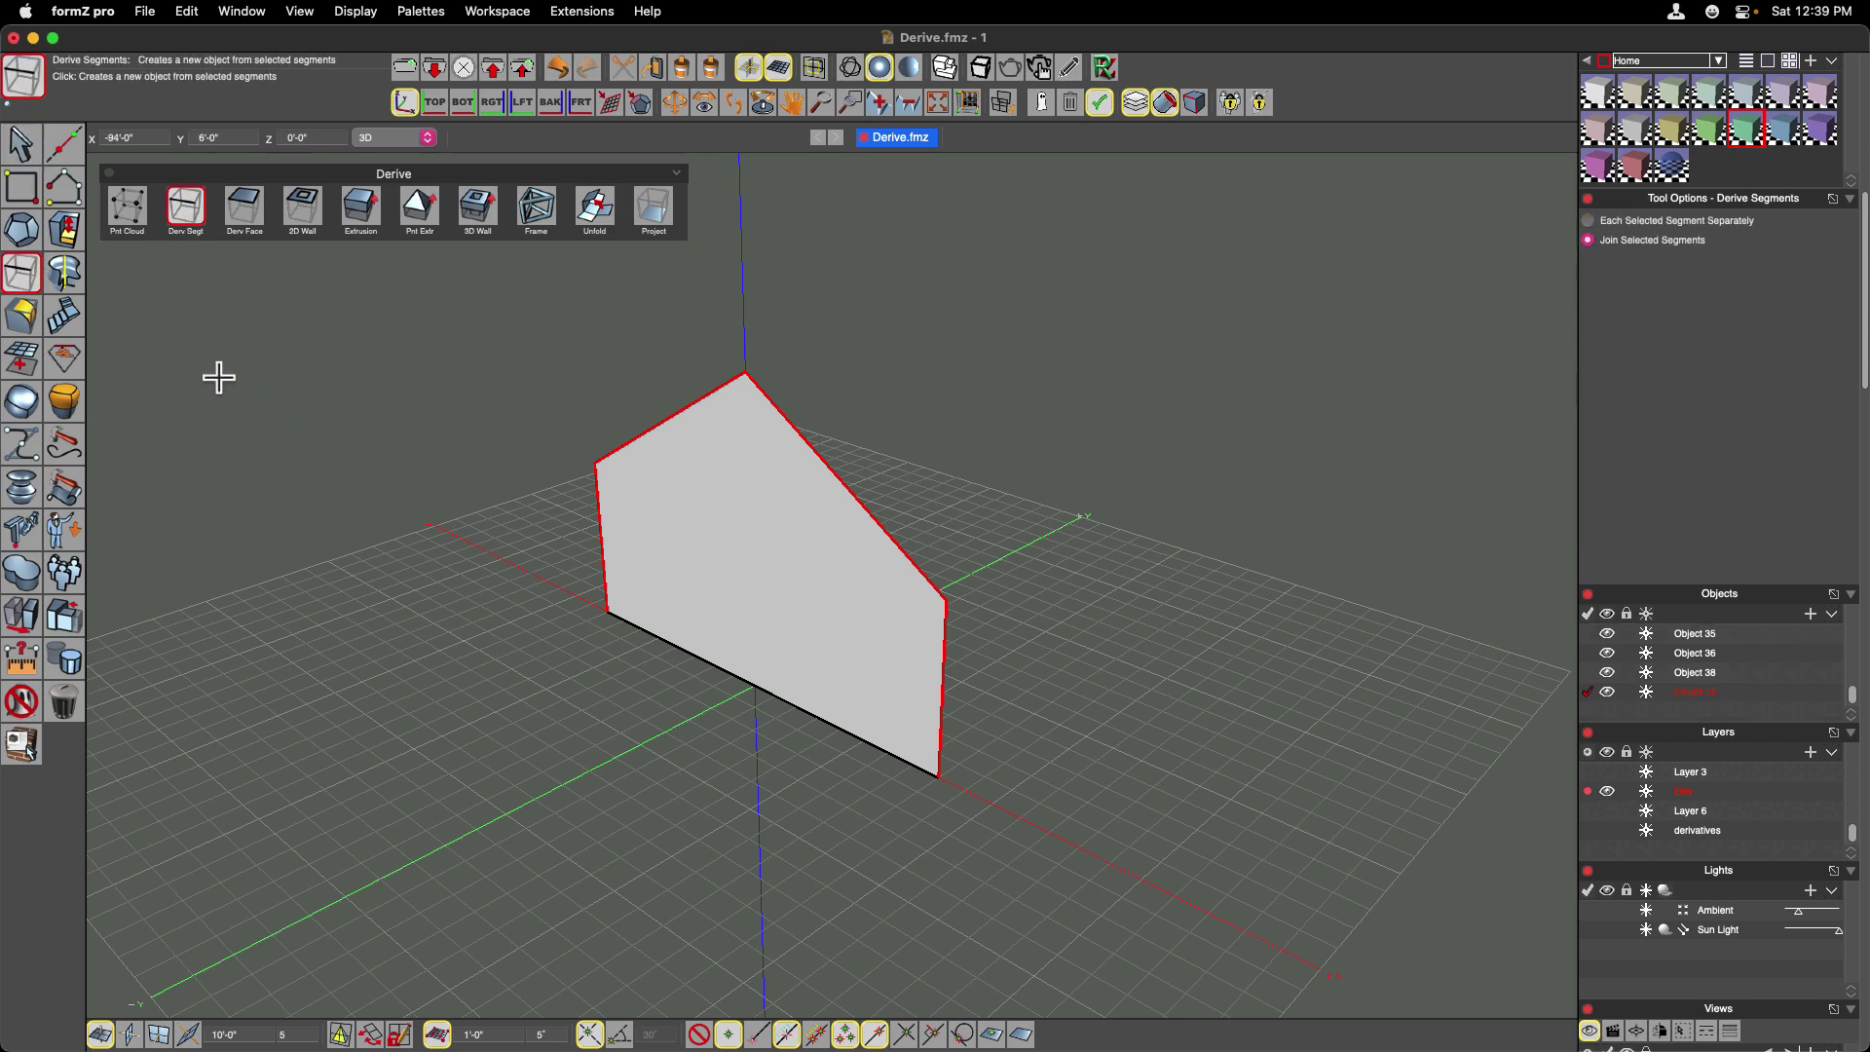
{"action": "left_click", "coordinate": [24, 615]}
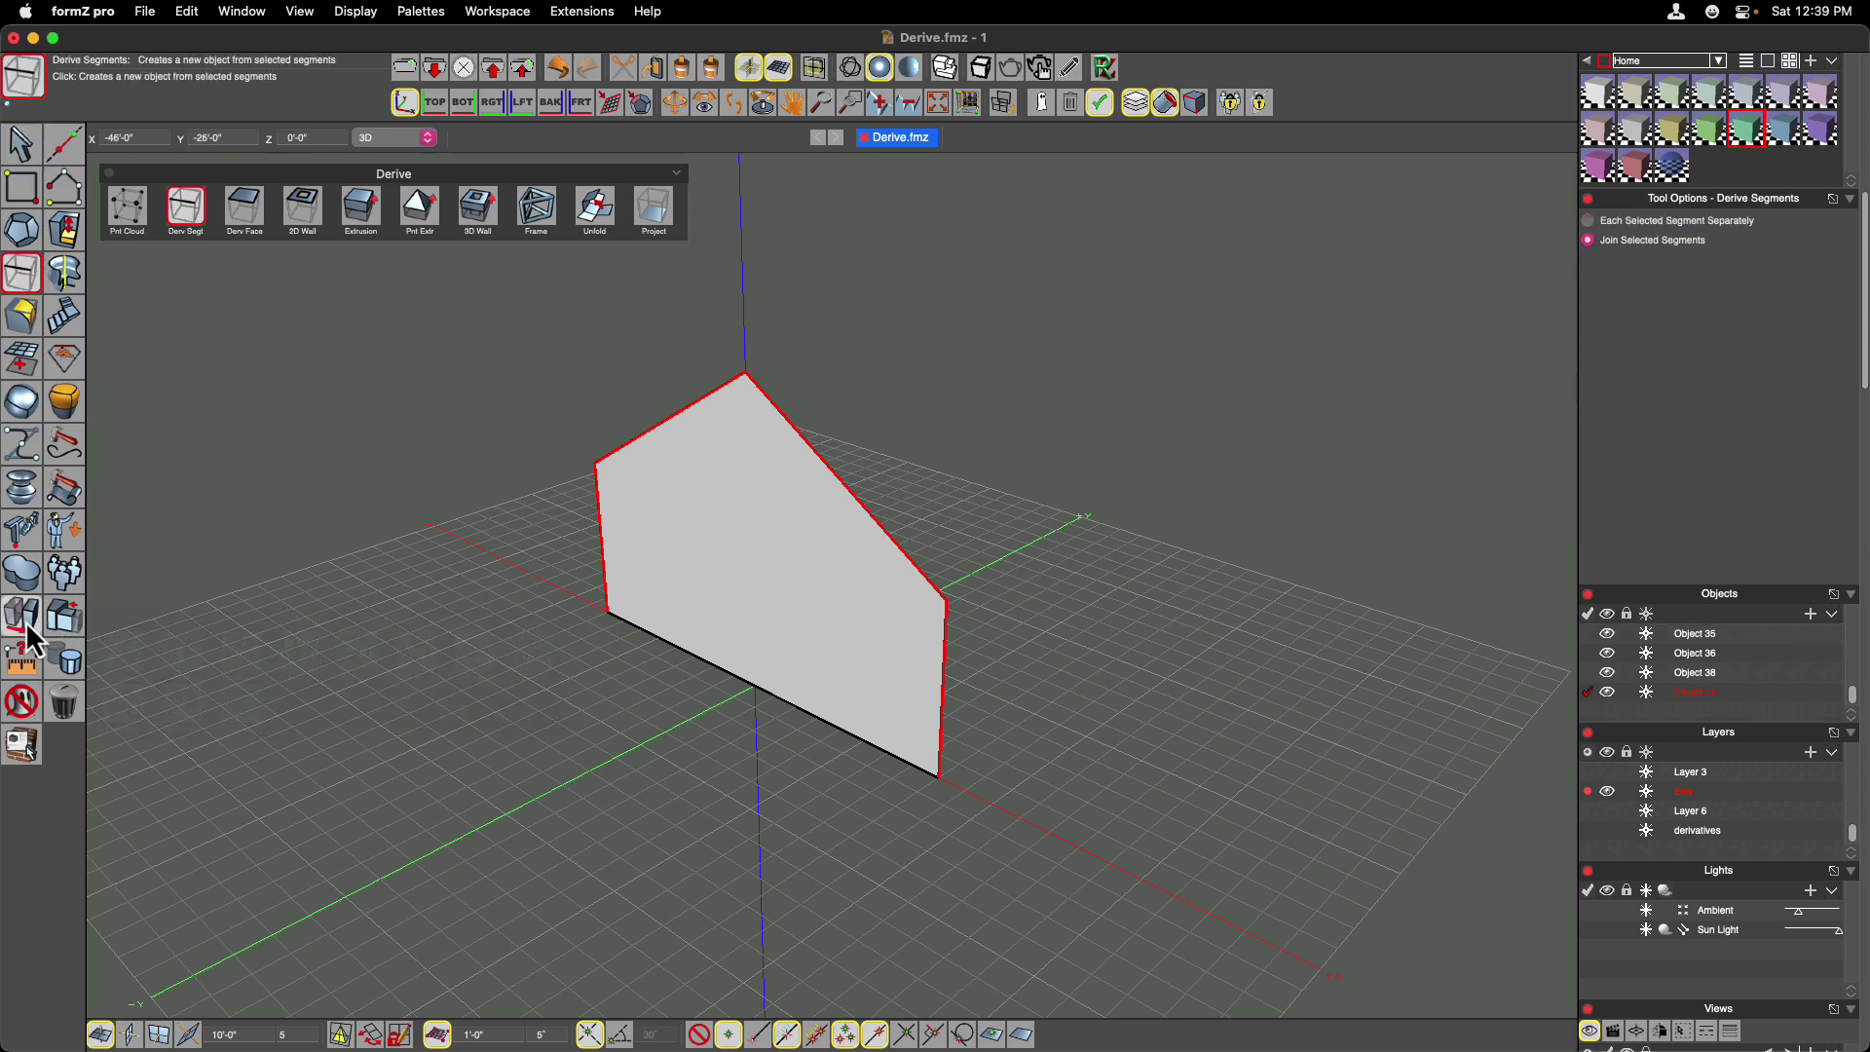
{"action": "left_click", "coordinate": [890, 800]}
{"action": "key", "text": "Return"}
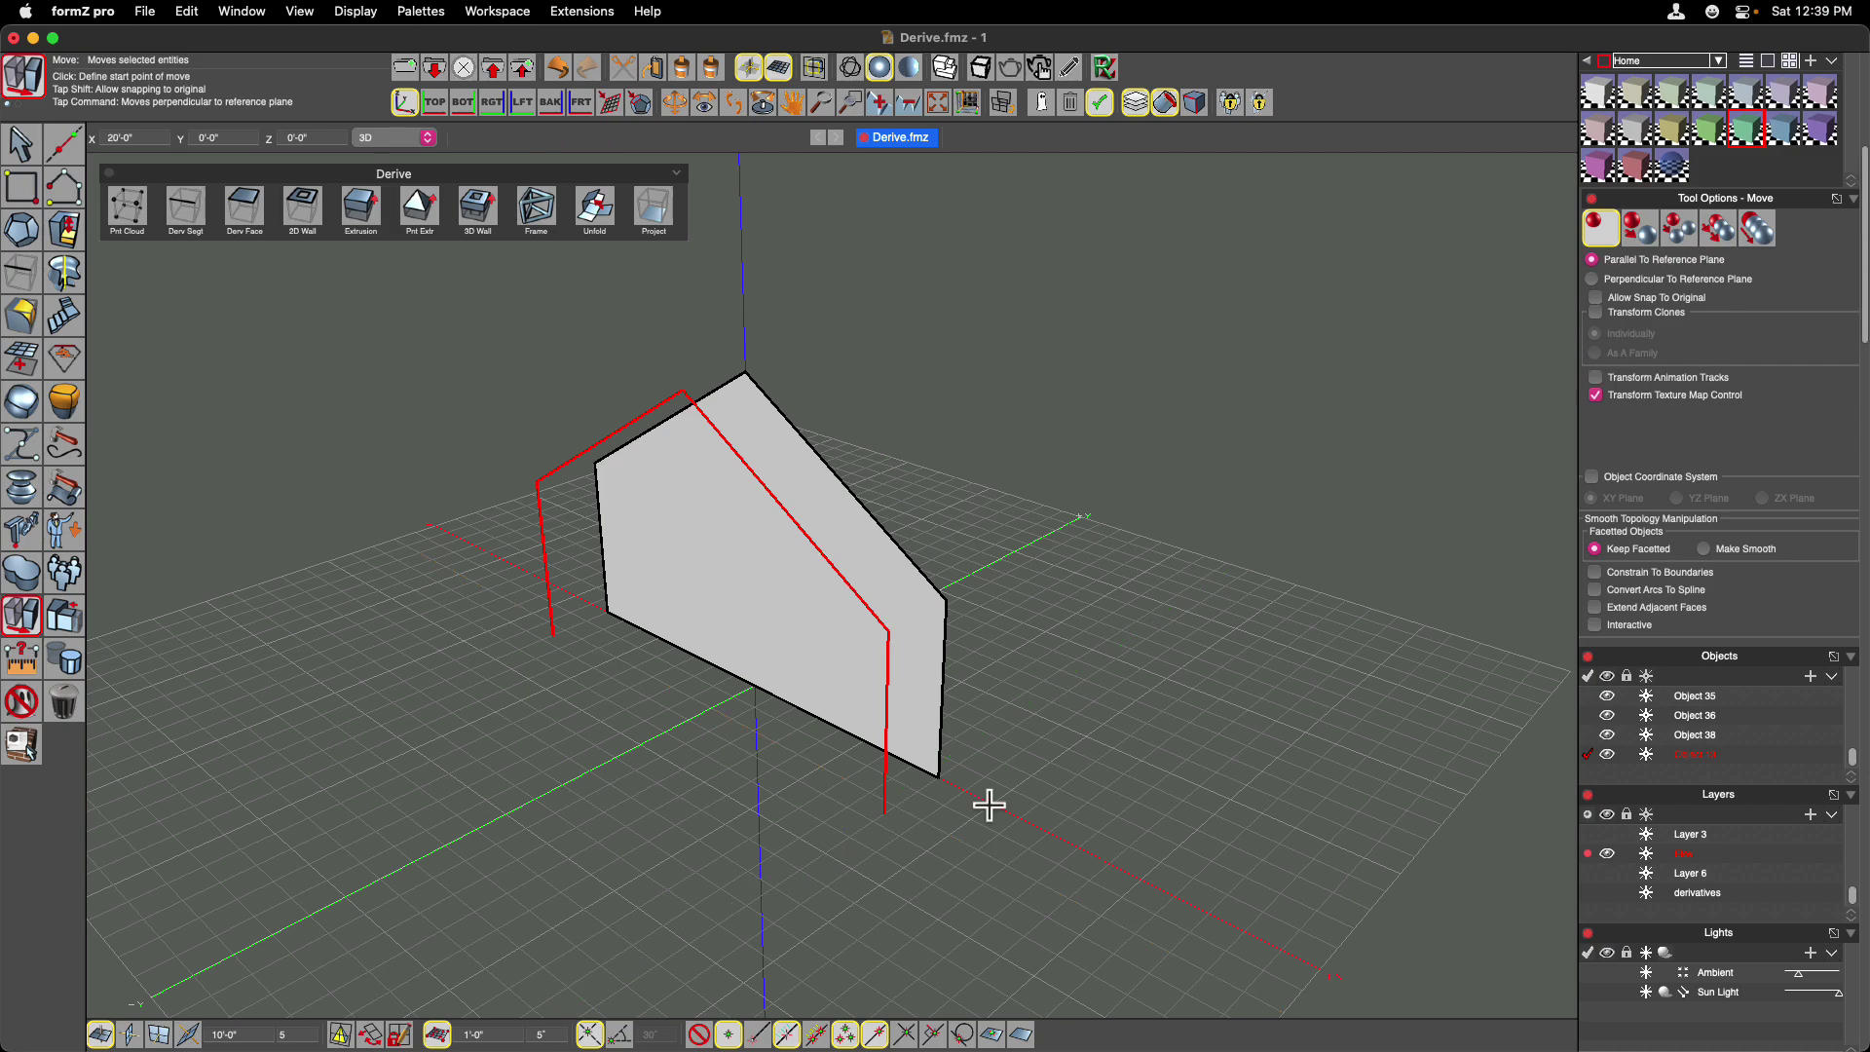
{"action": "middle_click_drag", "start_coordinate": [989, 805], "coordinate": [712, 471]}
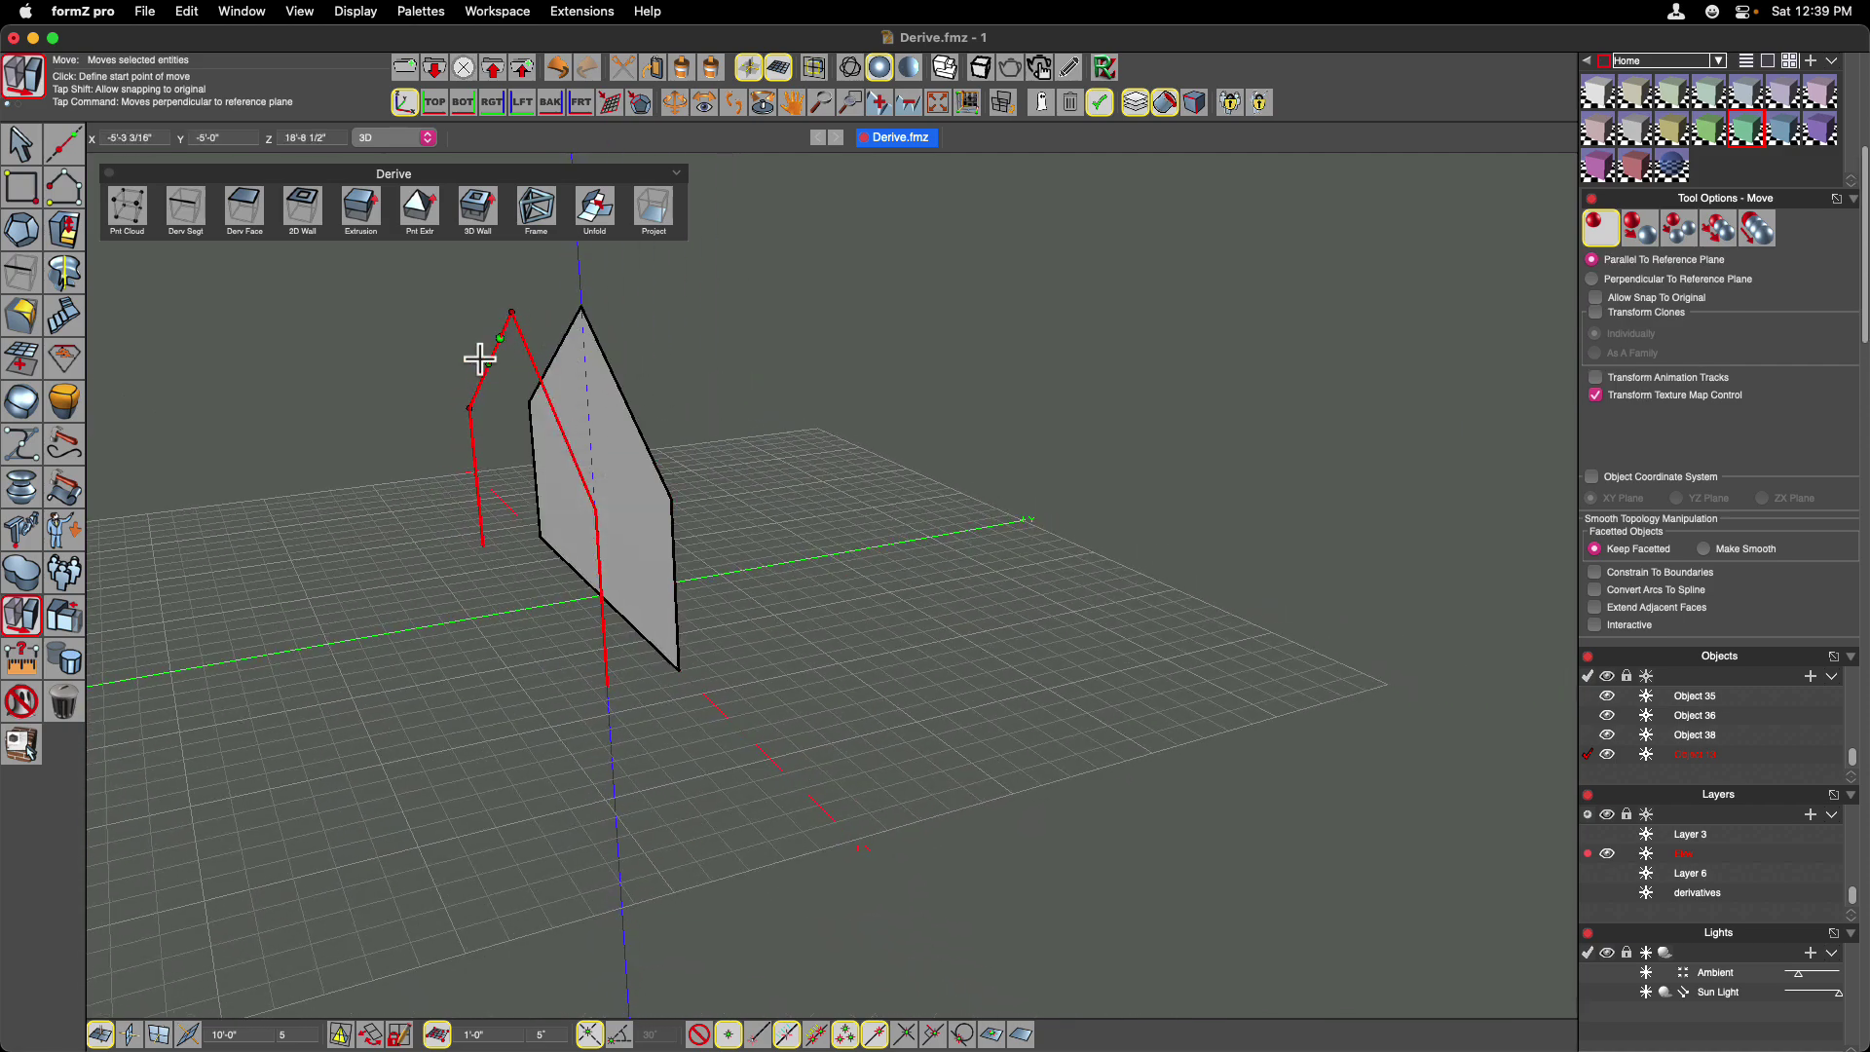
{"action": "left_click", "coordinate": [25, 158]}
{"action": "left_click", "coordinate": [458, 474]}
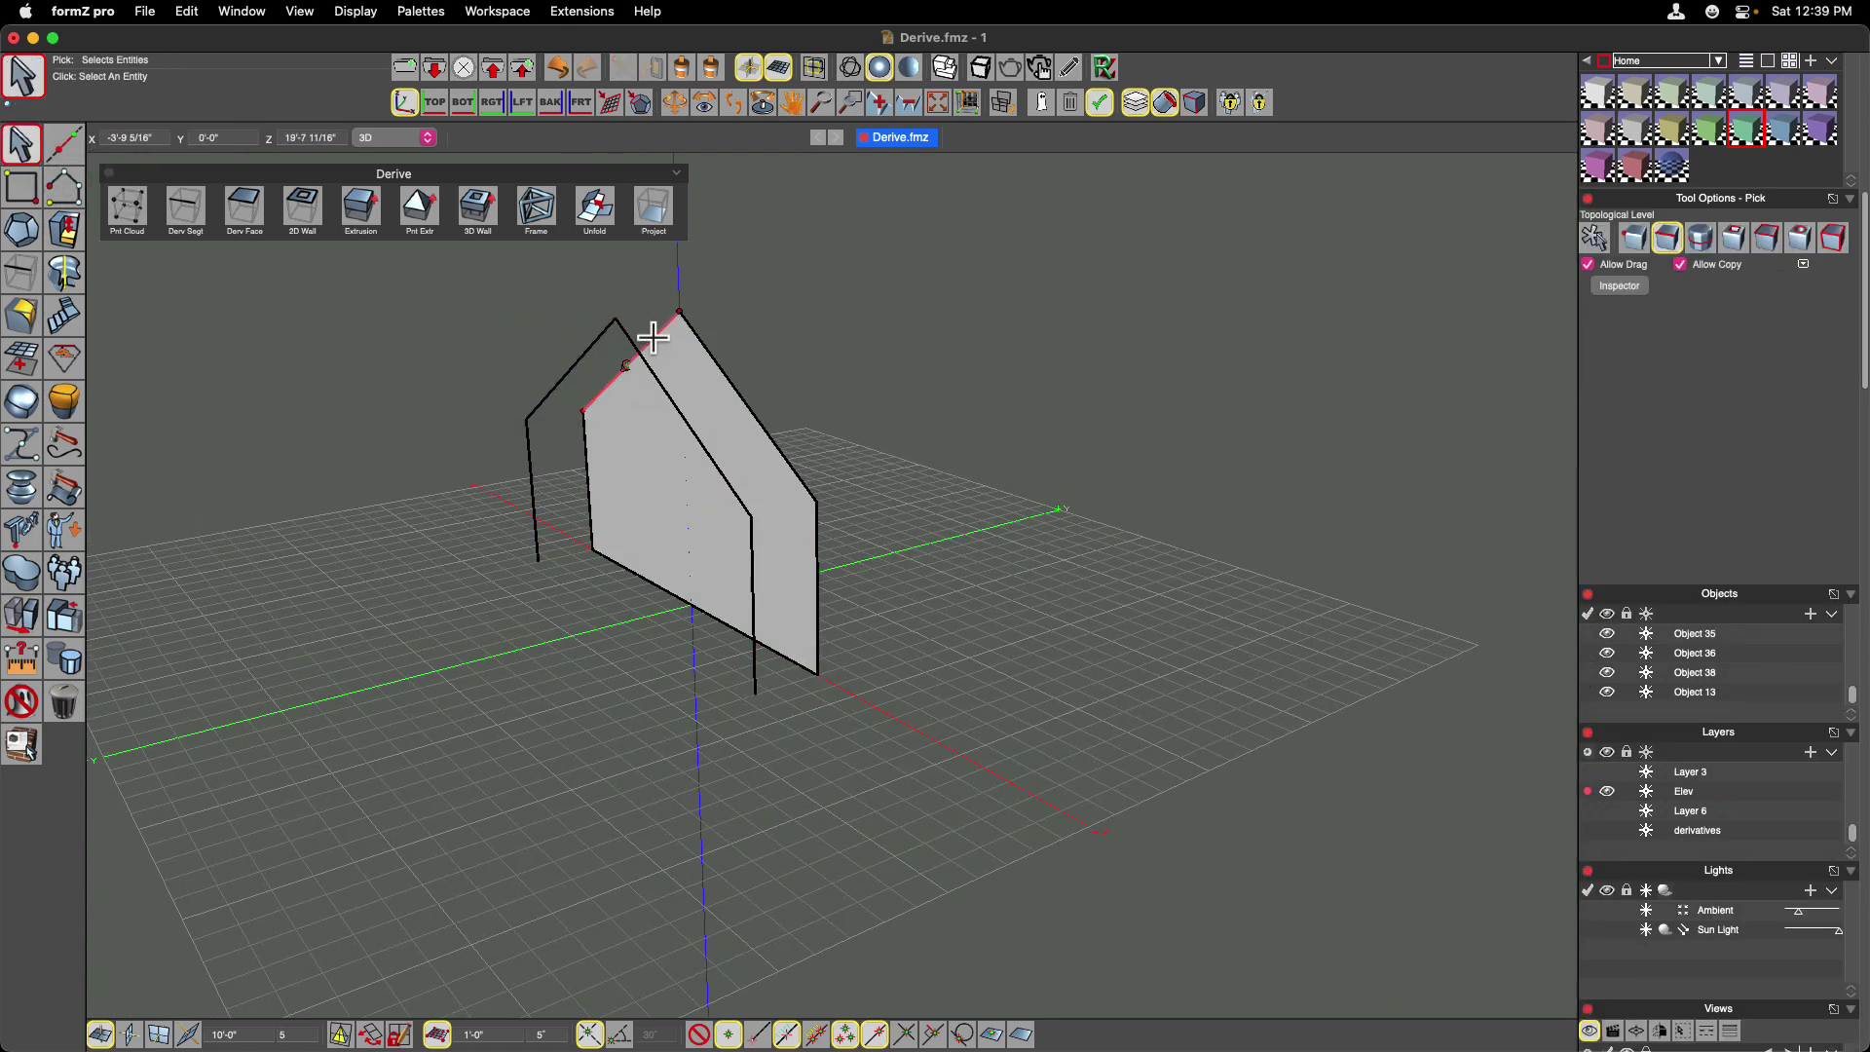
Bring up the curve editing tools and apply Join to the derived house-shaped outline.
{"action": "mouse_move", "coordinate": [65, 369]}
{"action": "left_click_drag", "start_coordinate": [140, 364], "coordinate": [161, 270]}
{"action": "left_click", "coordinate": [130, 353]}
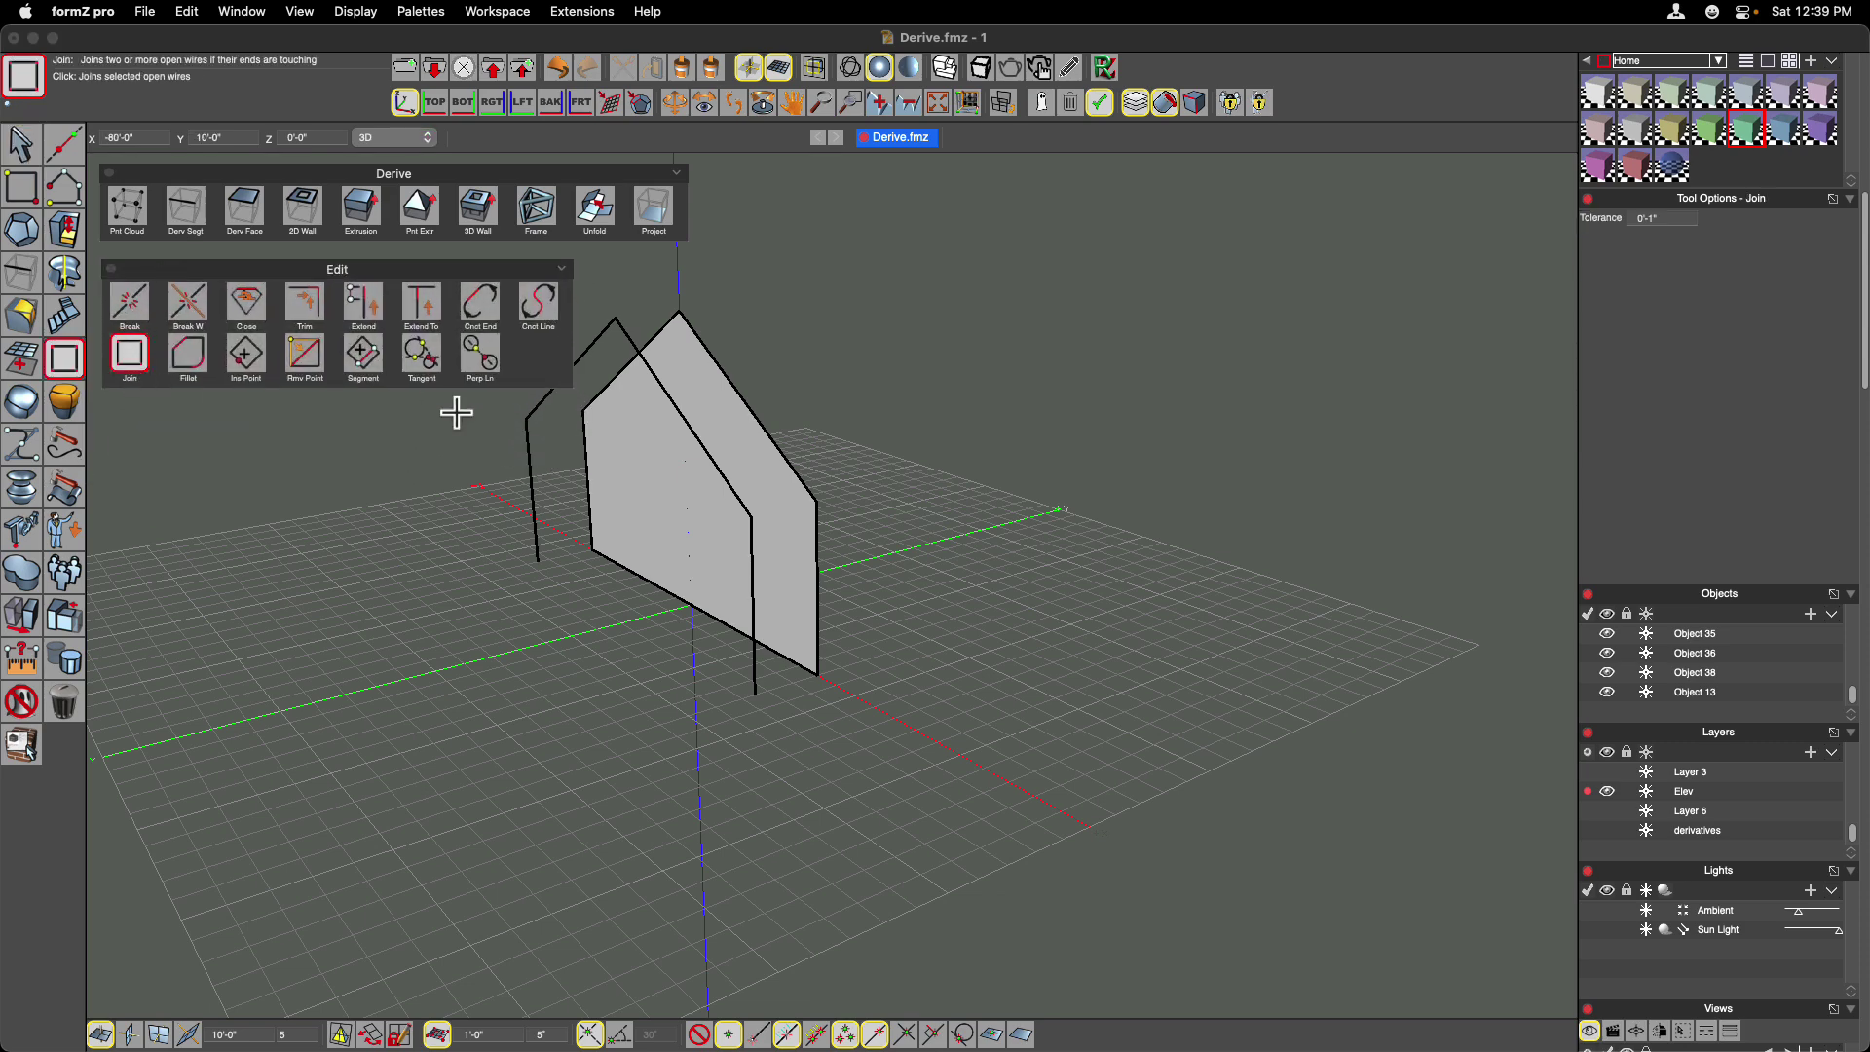
{"action": "left_click", "coordinate": [531, 454]}
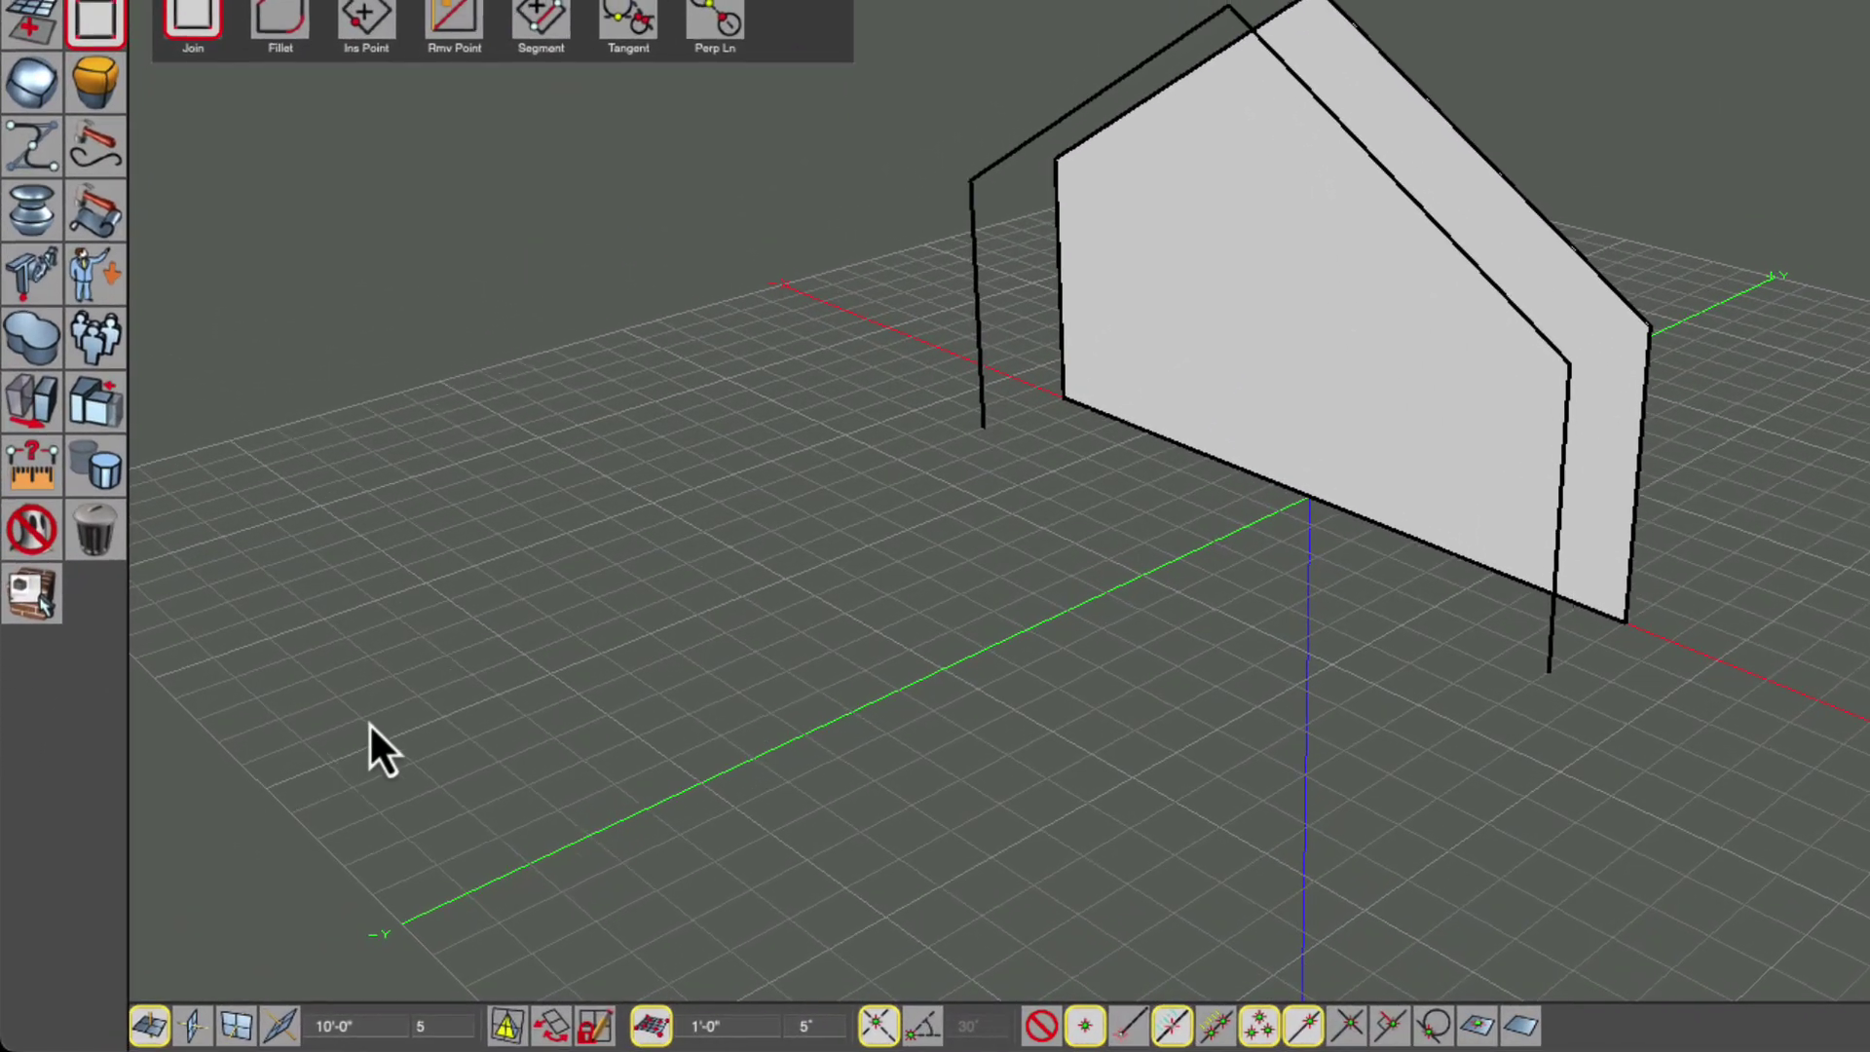
On the vertical XZ reference plane, derive a left-justified 3D wall about 51'-0" deep from the outline, perpendicular to the surface, and increase its wall width.
{"action": "left_click", "coordinate": [234, 1030]}
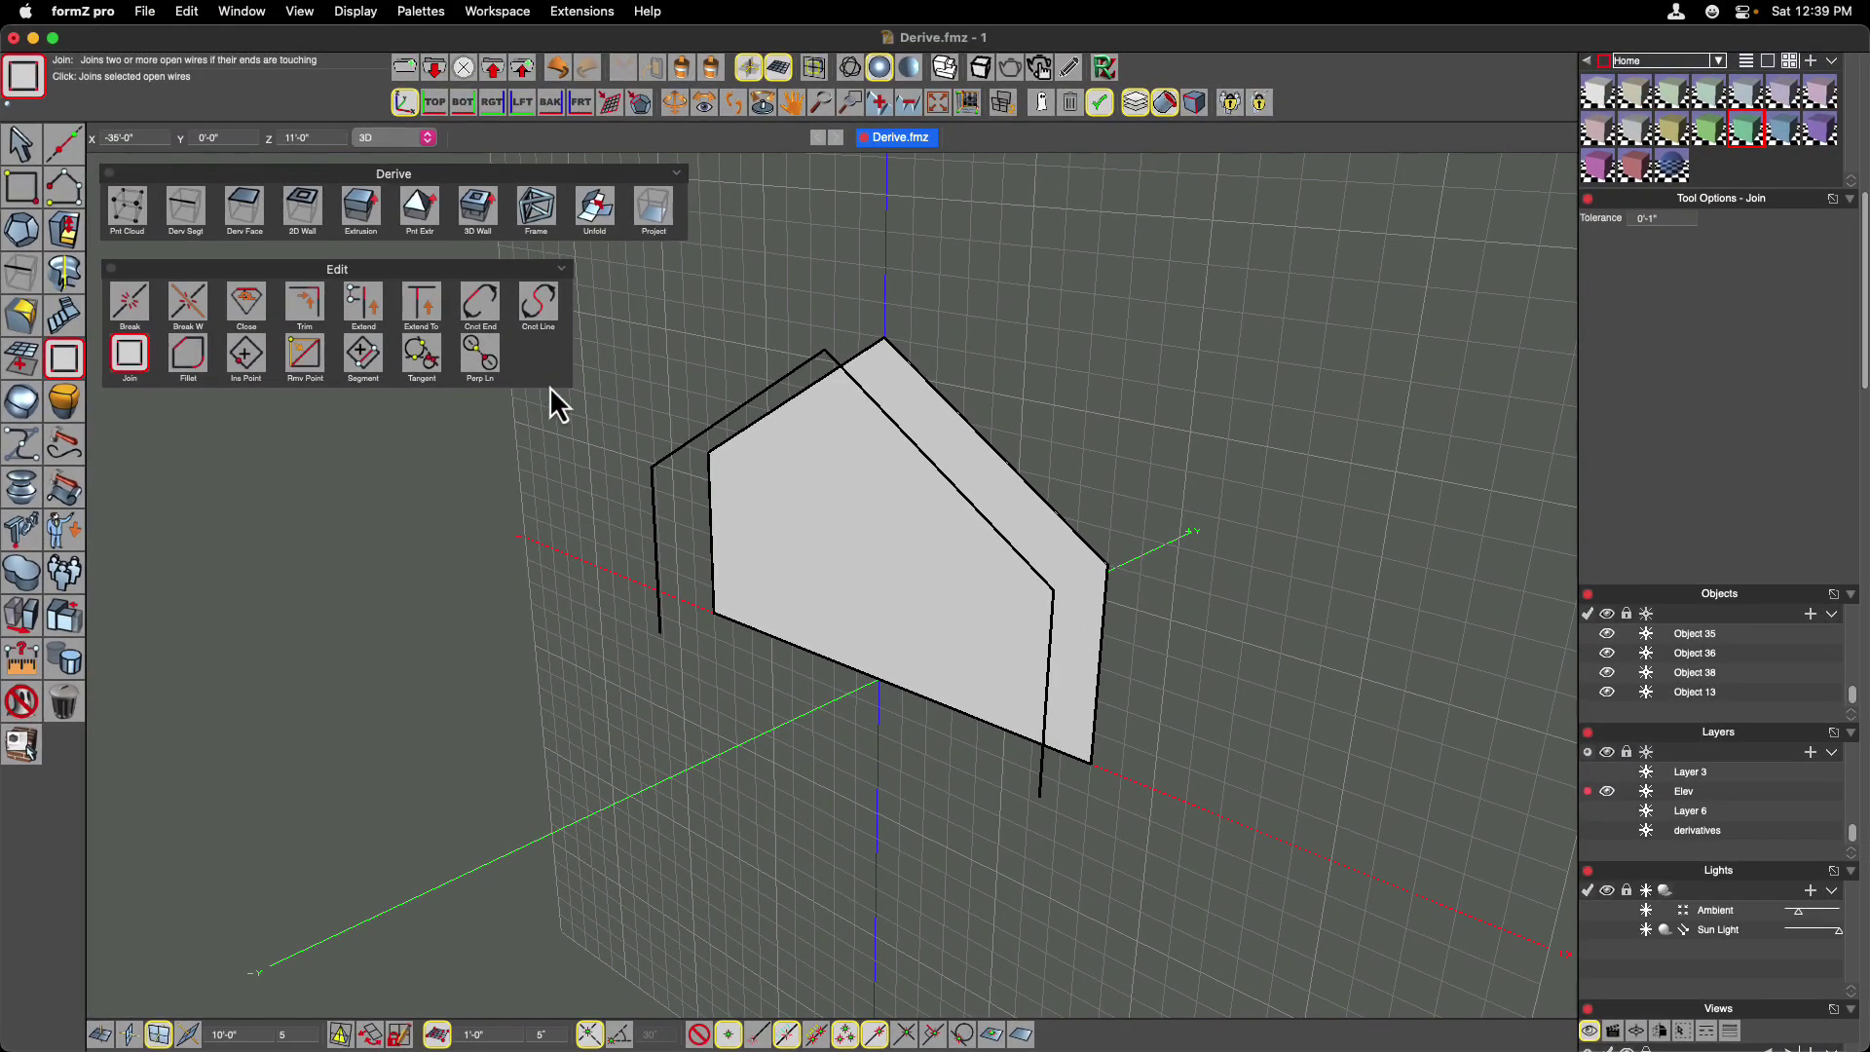
{"action": "left_click", "coordinate": [496, 232]}
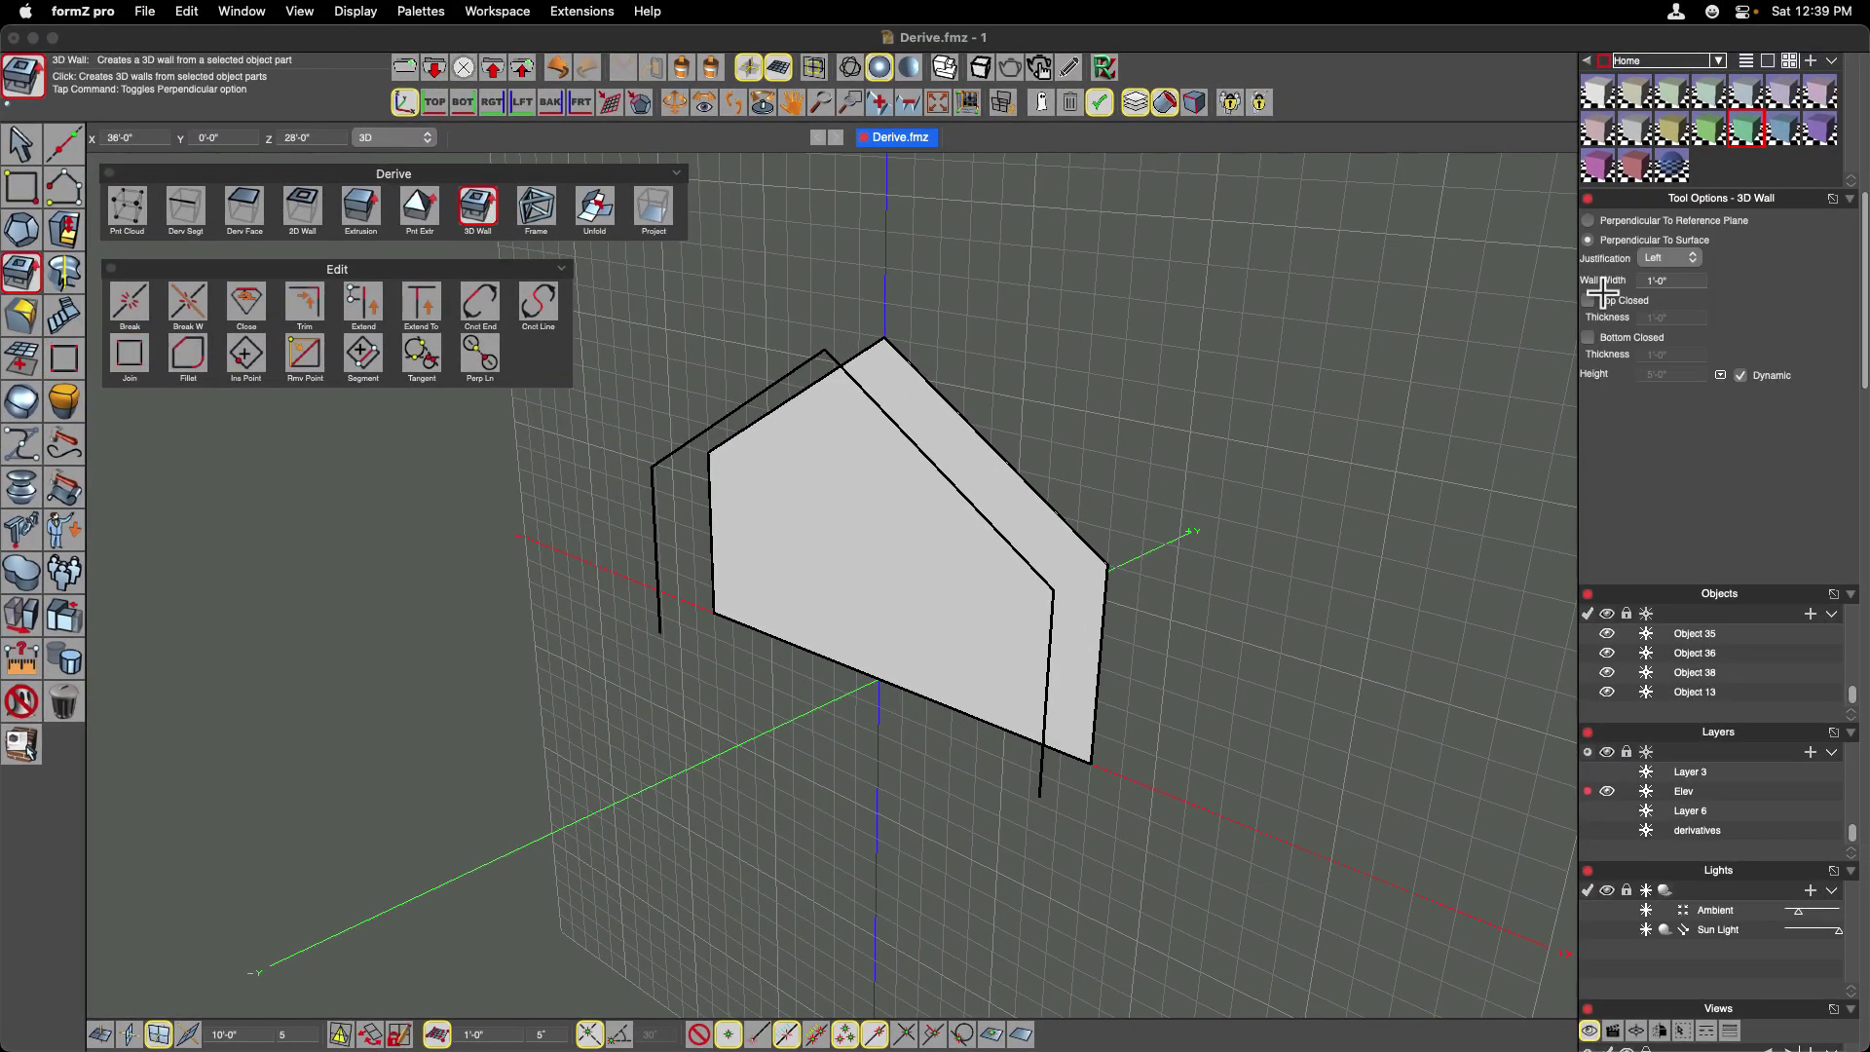
{"action": "left_click", "coordinate": [727, 407]}
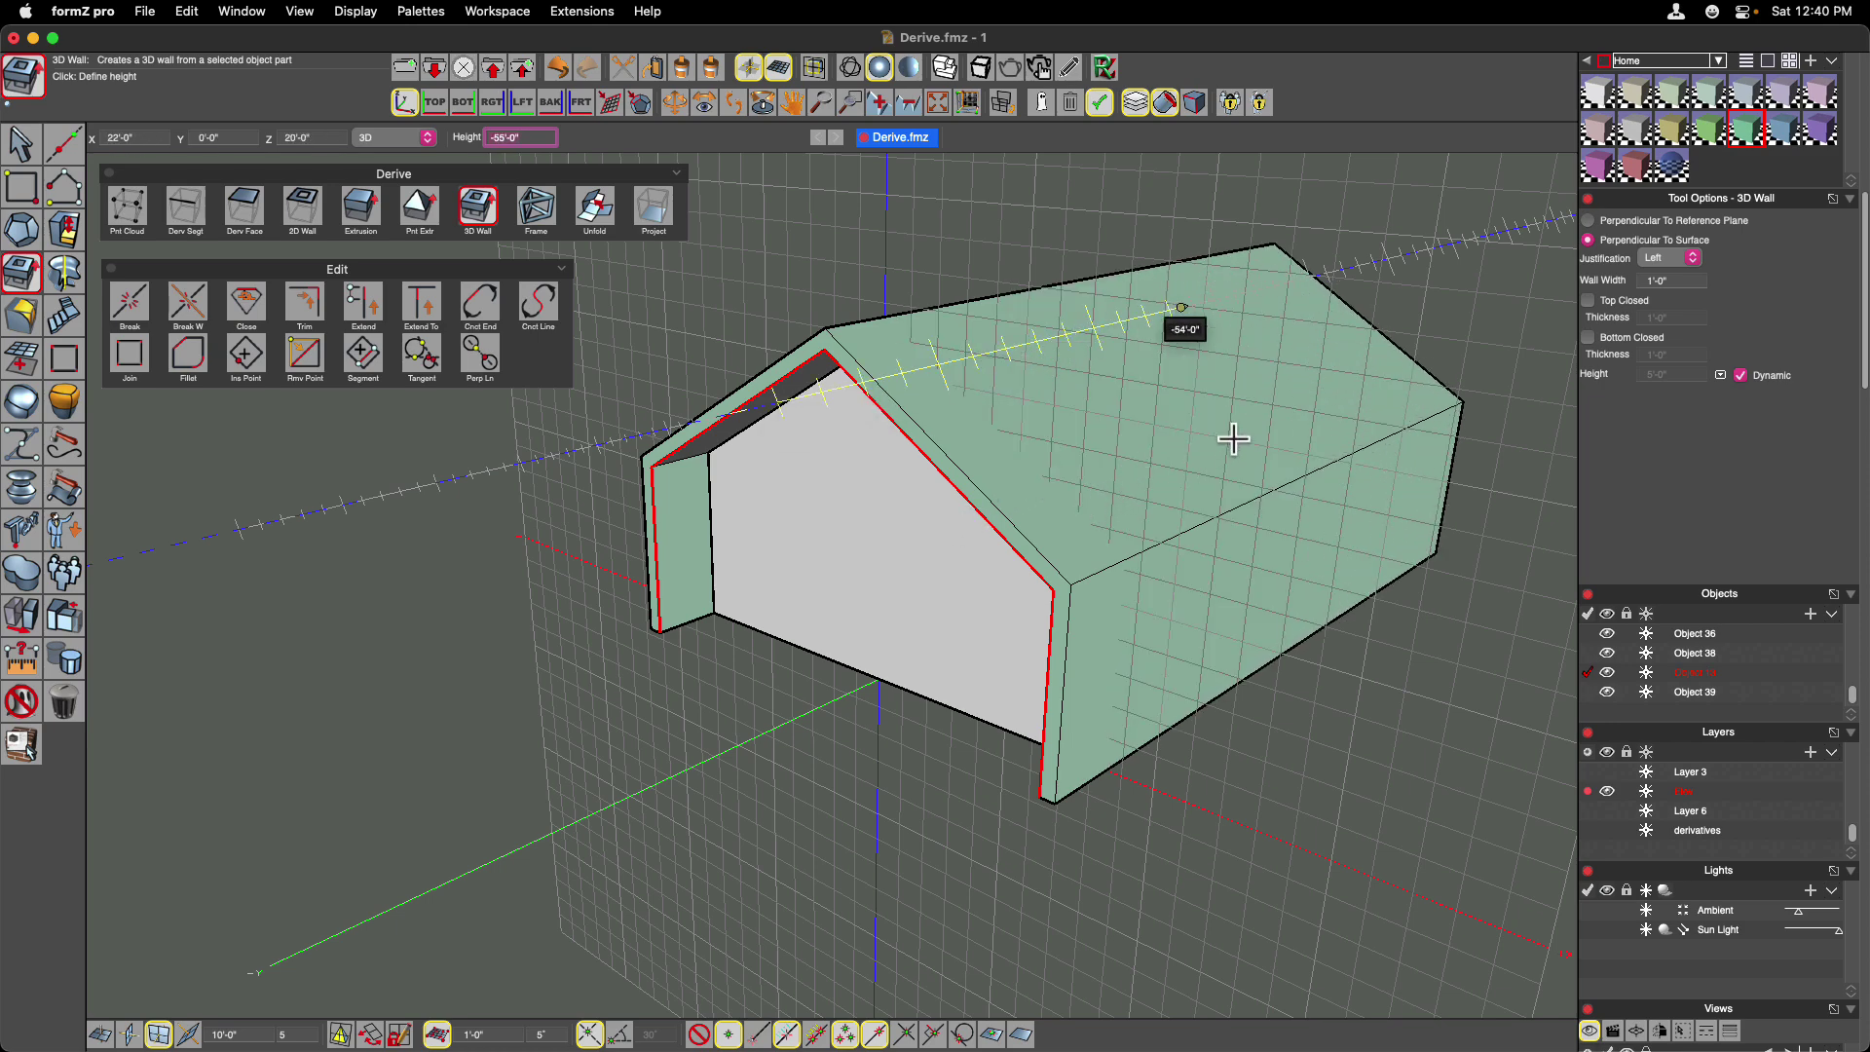
{"action": "left_click", "coordinate": [1215, 448]}
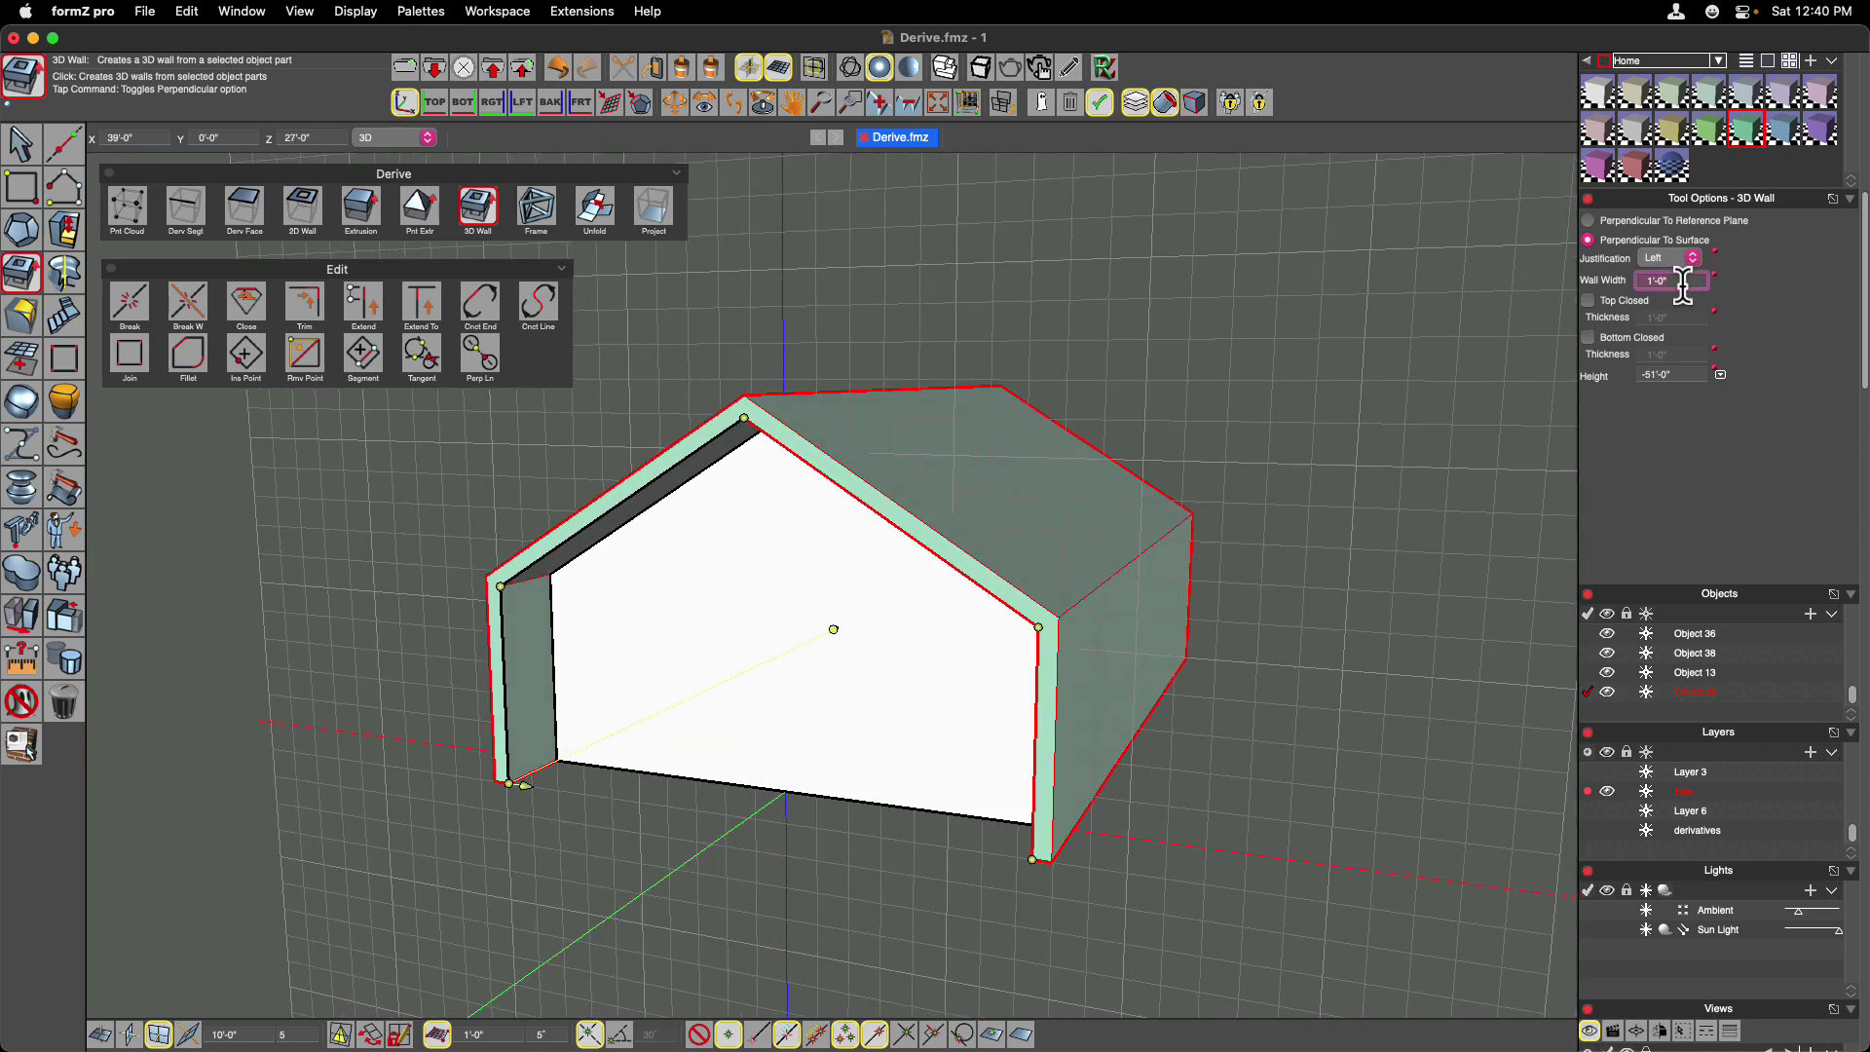
{"action": "key", "text": "Return"}
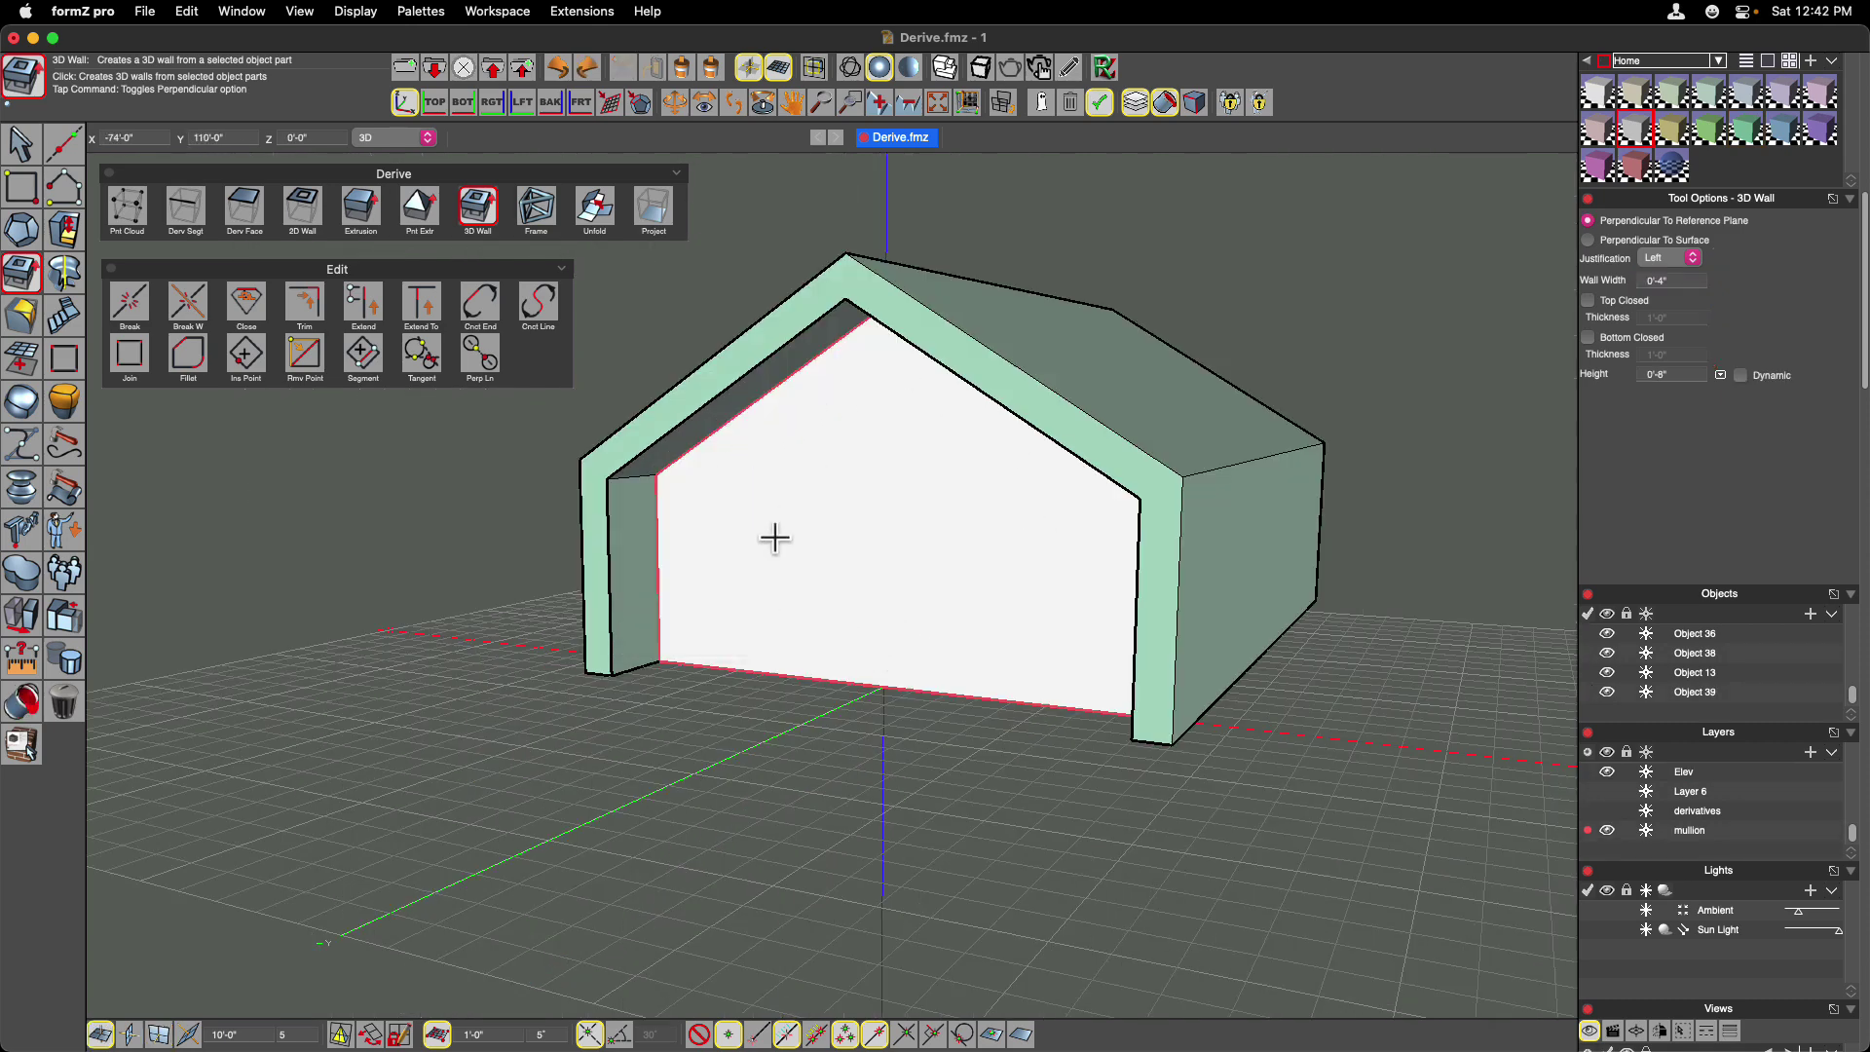
Paint the elevation face with the transparent blue glass material.
{"action": "left_click", "coordinate": [1675, 168]}
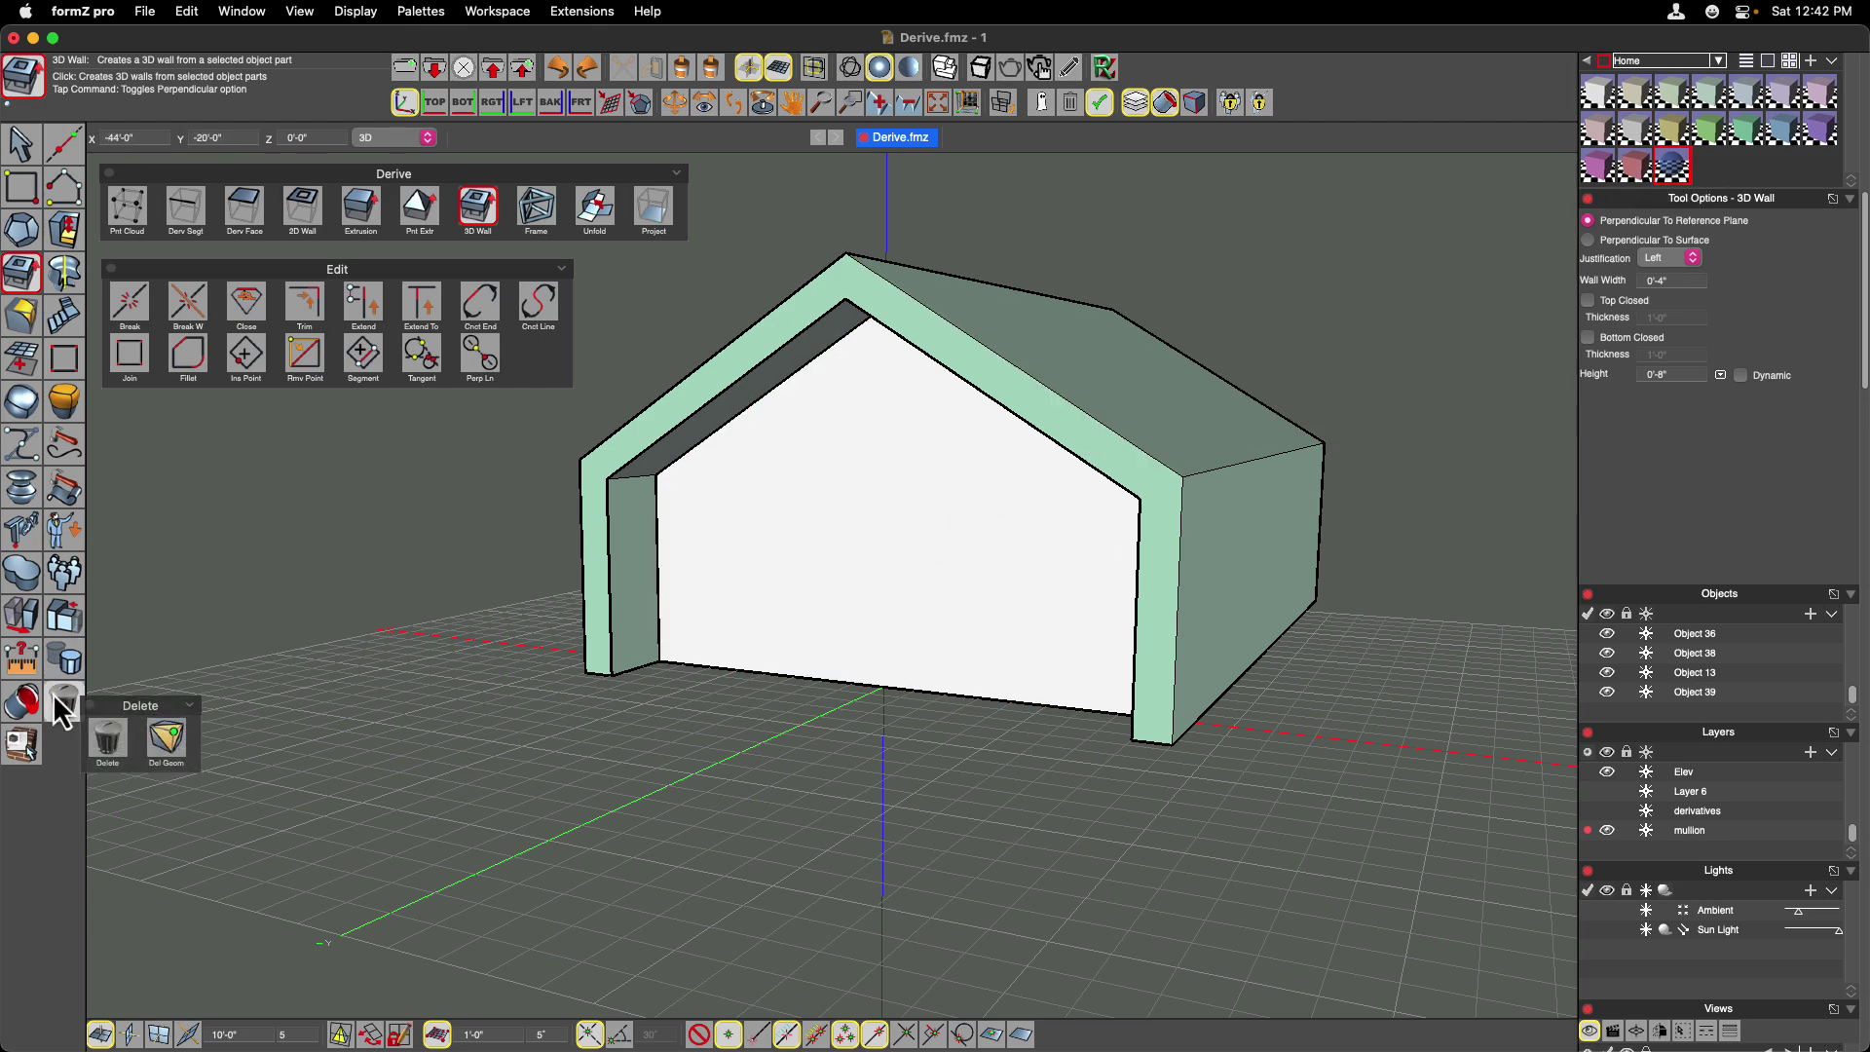
{"action": "left_click", "coordinate": [27, 716]}
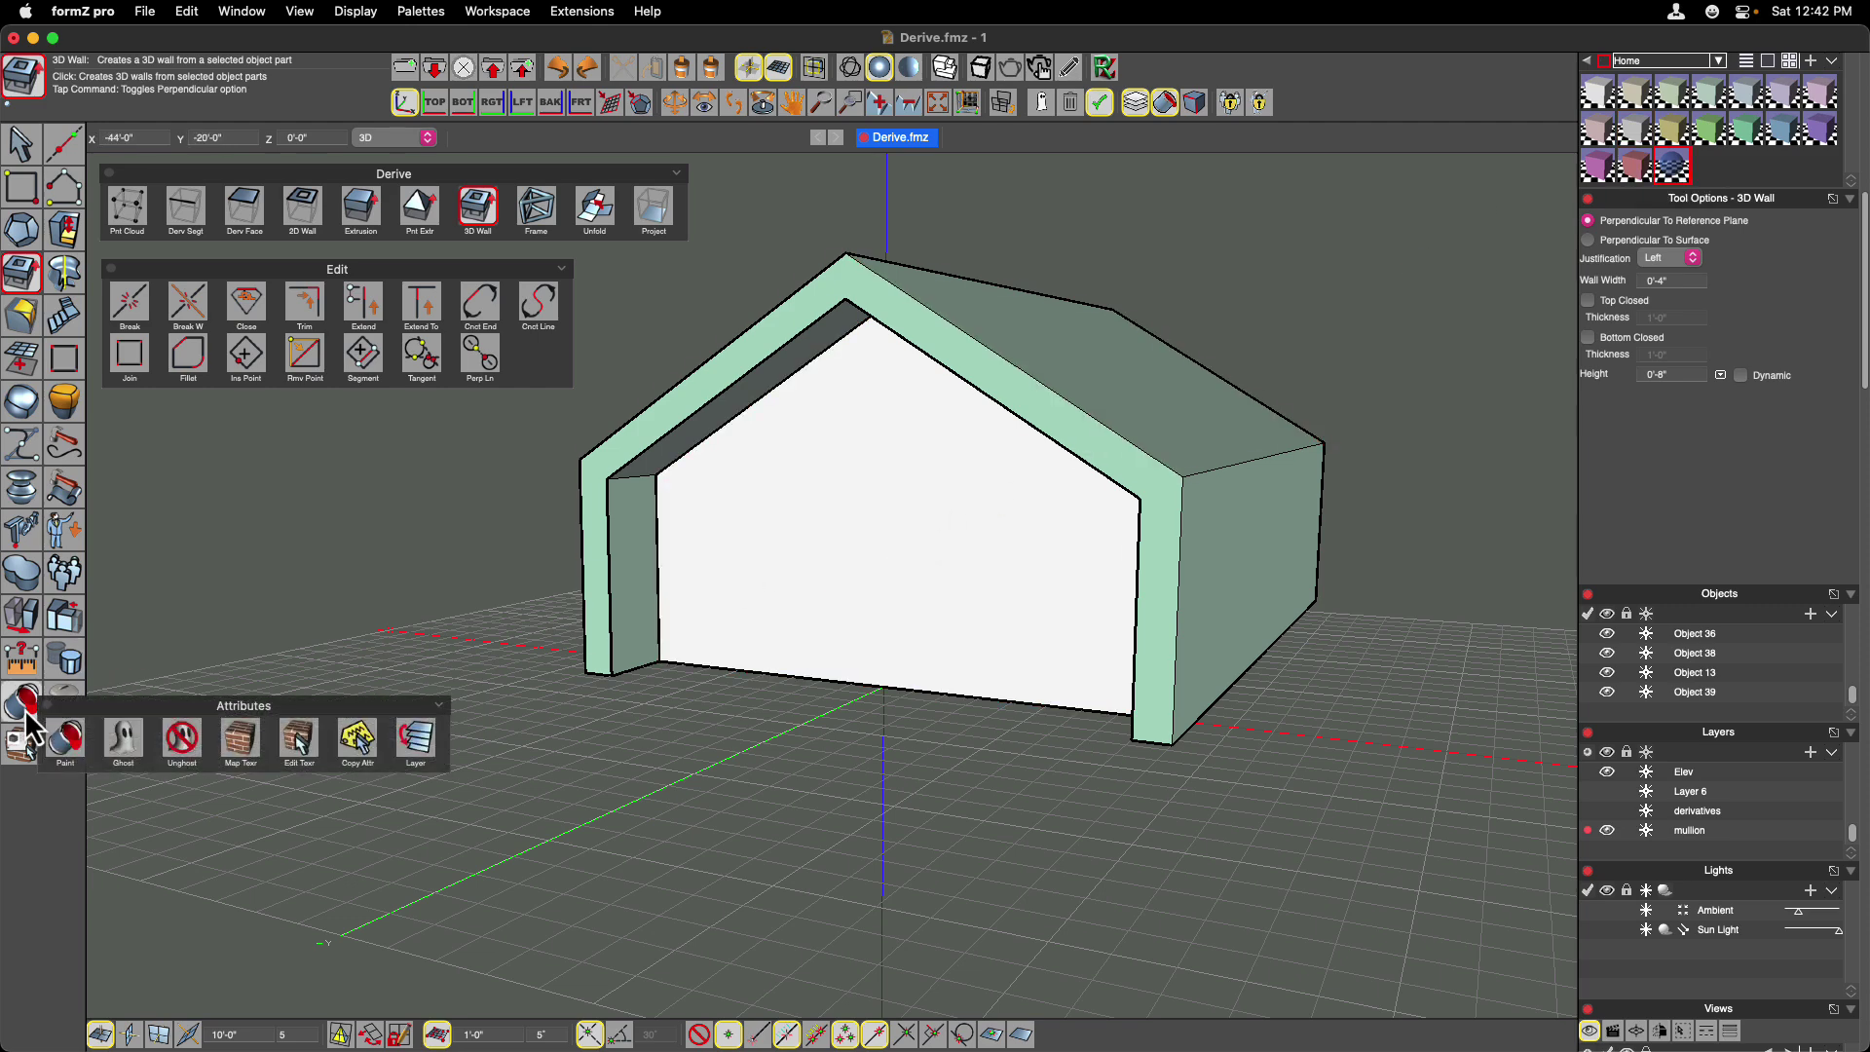
{"action": "left_click", "coordinate": [28, 721]}
{"action": "left_click", "coordinate": [764, 616]}
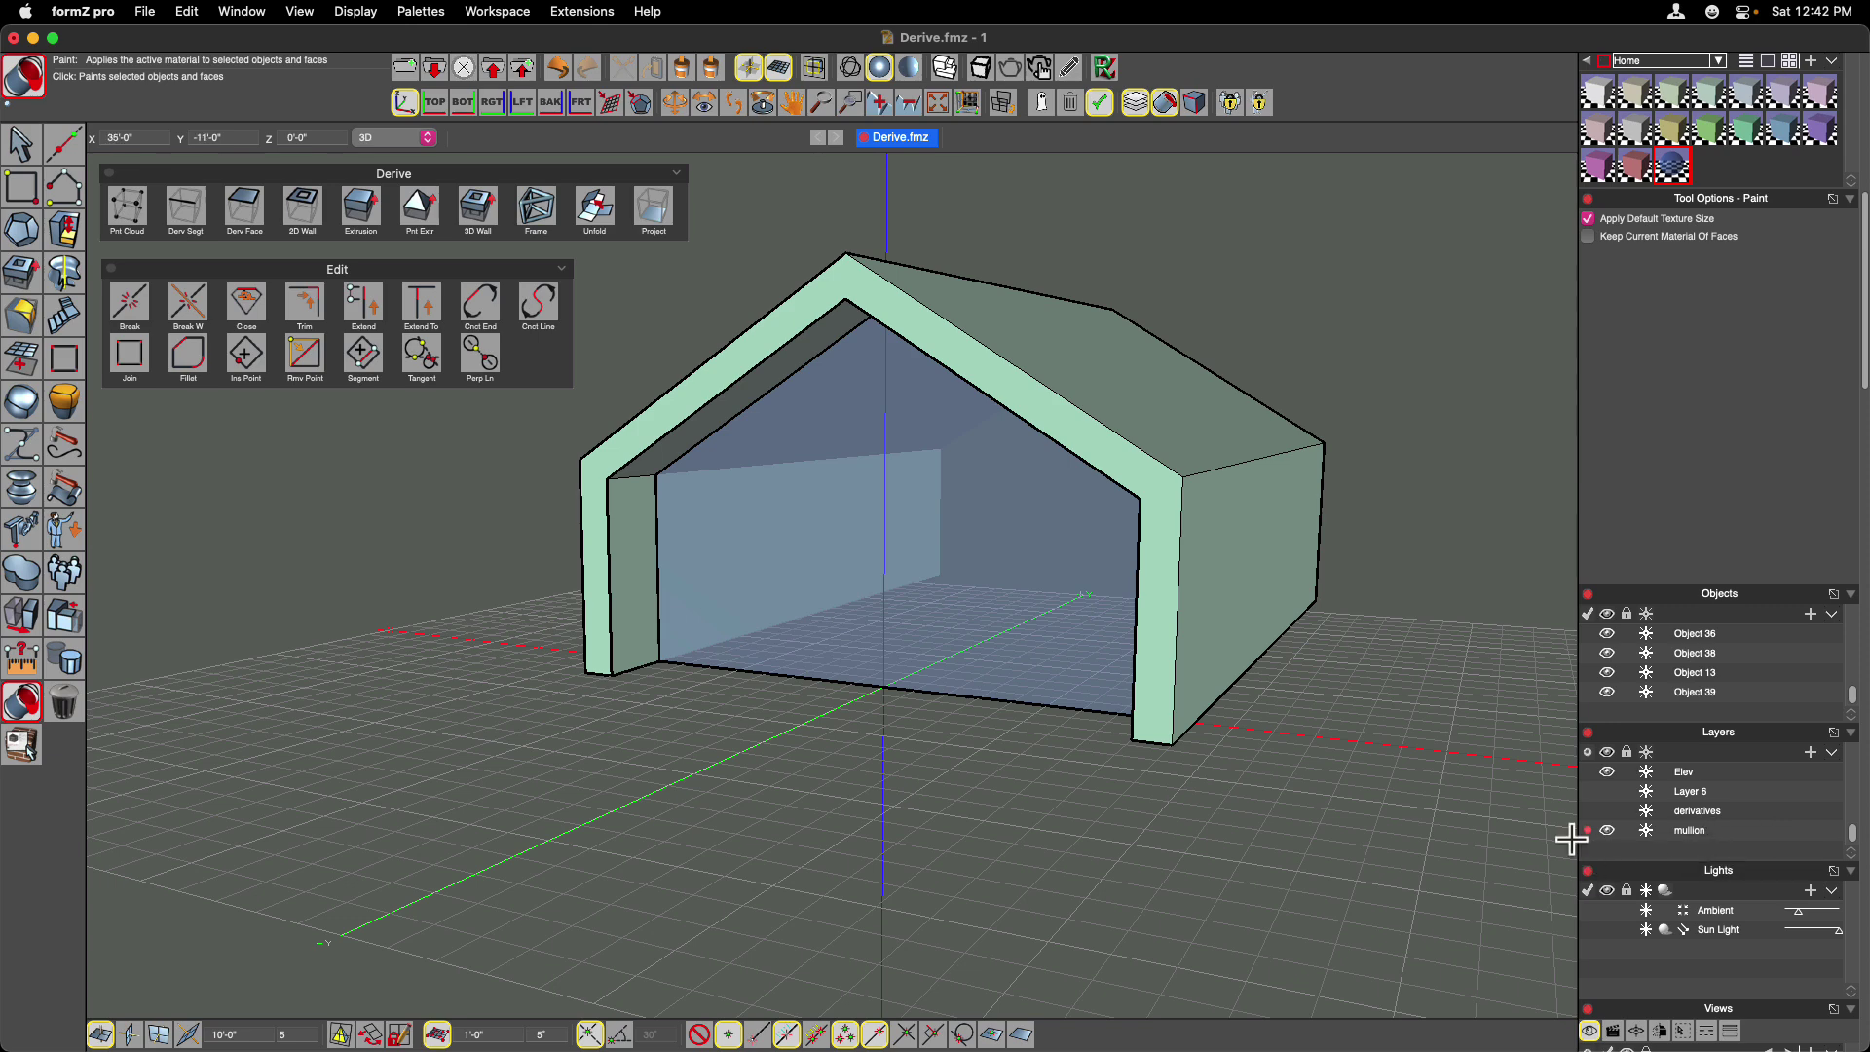
Review the operand and derivative options, and derive a 3D wall frame from the glass face, 0'-6" wide and 1'-0" high.
{"action": "left_click", "coordinate": [187, 11]}
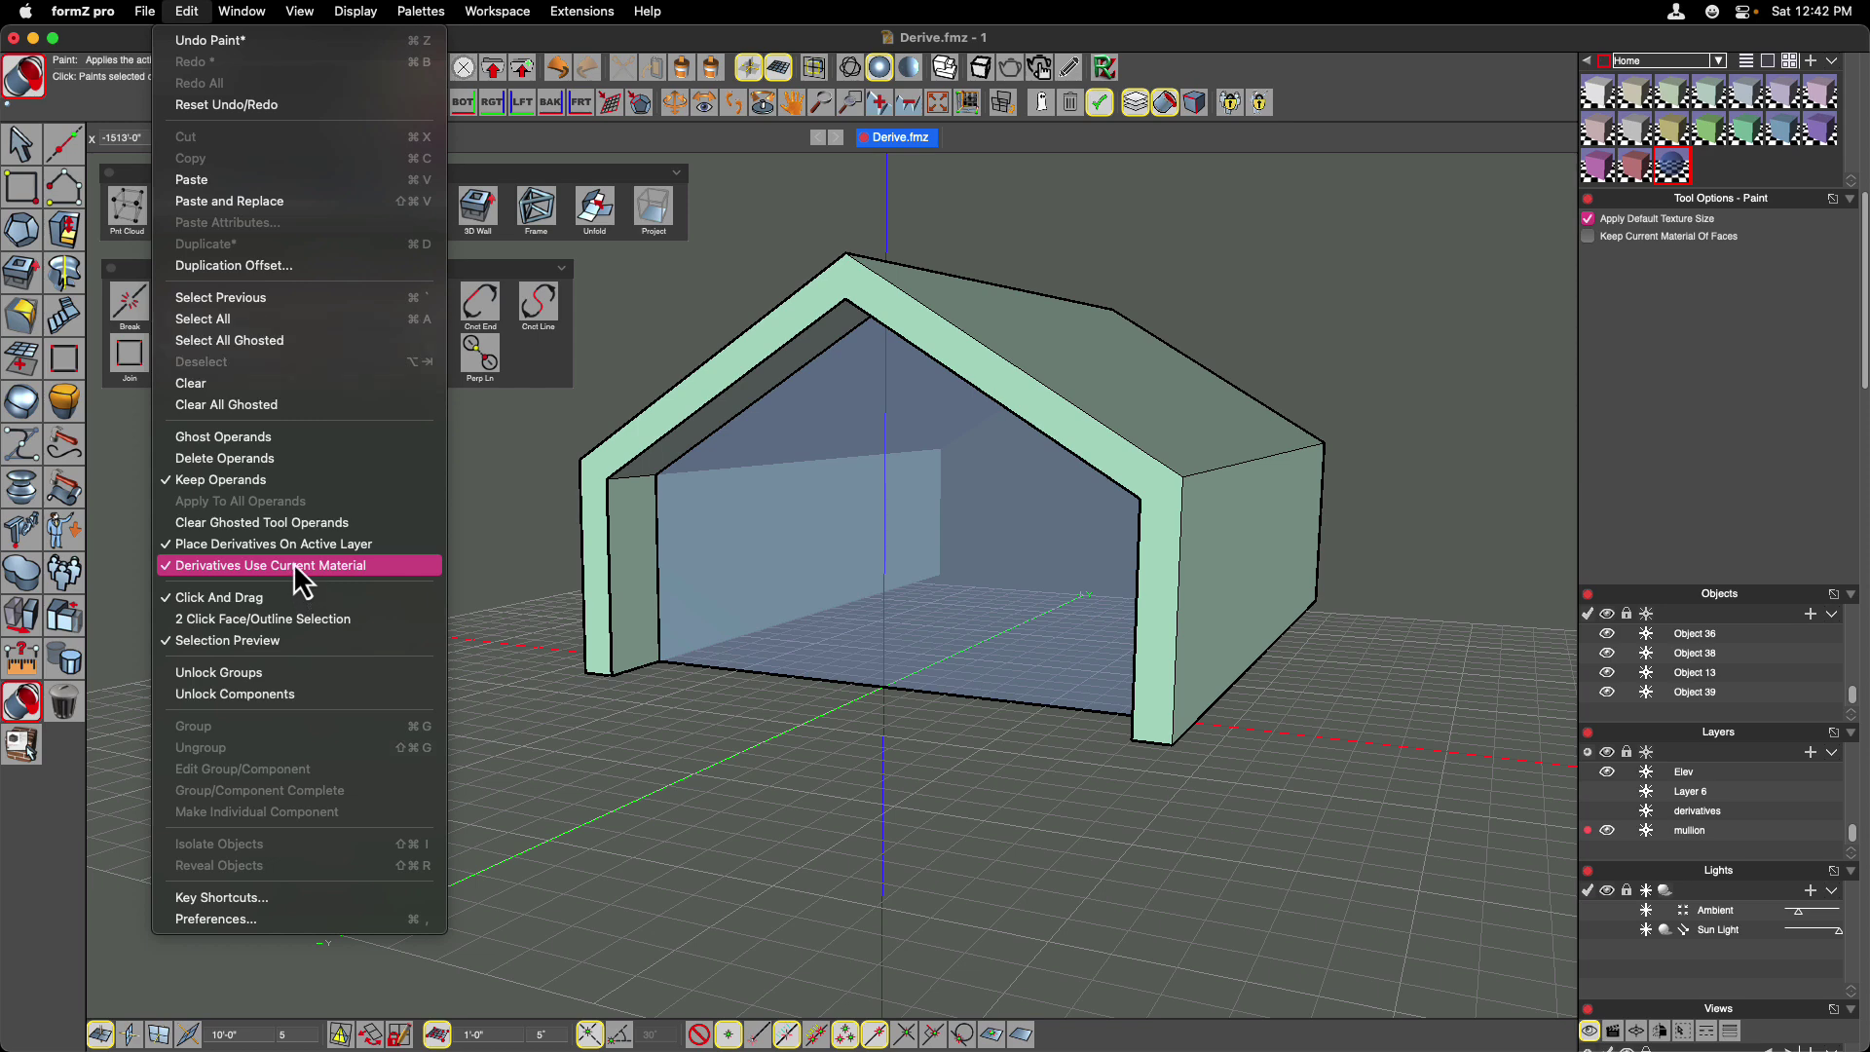
{"action": "left_click", "coordinate": [762, 757]}
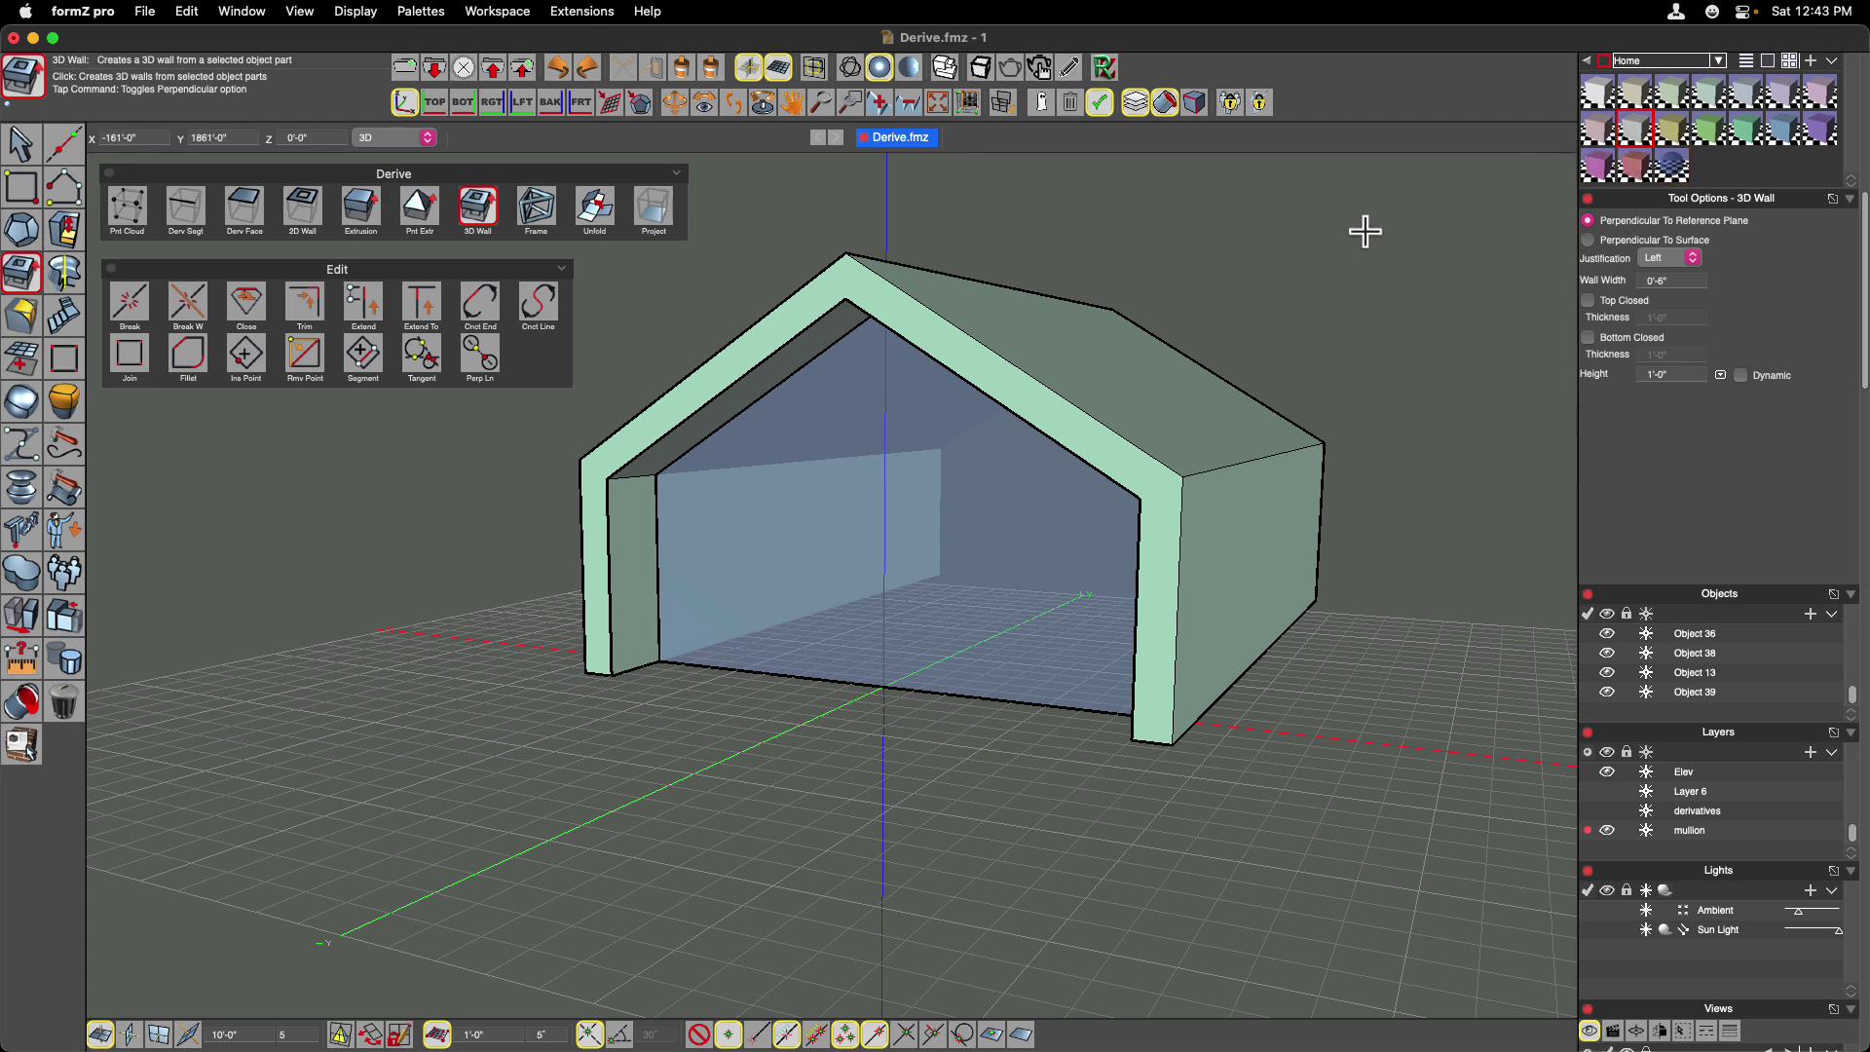
{"action": "left_click", "coordinate": [879, 574]}
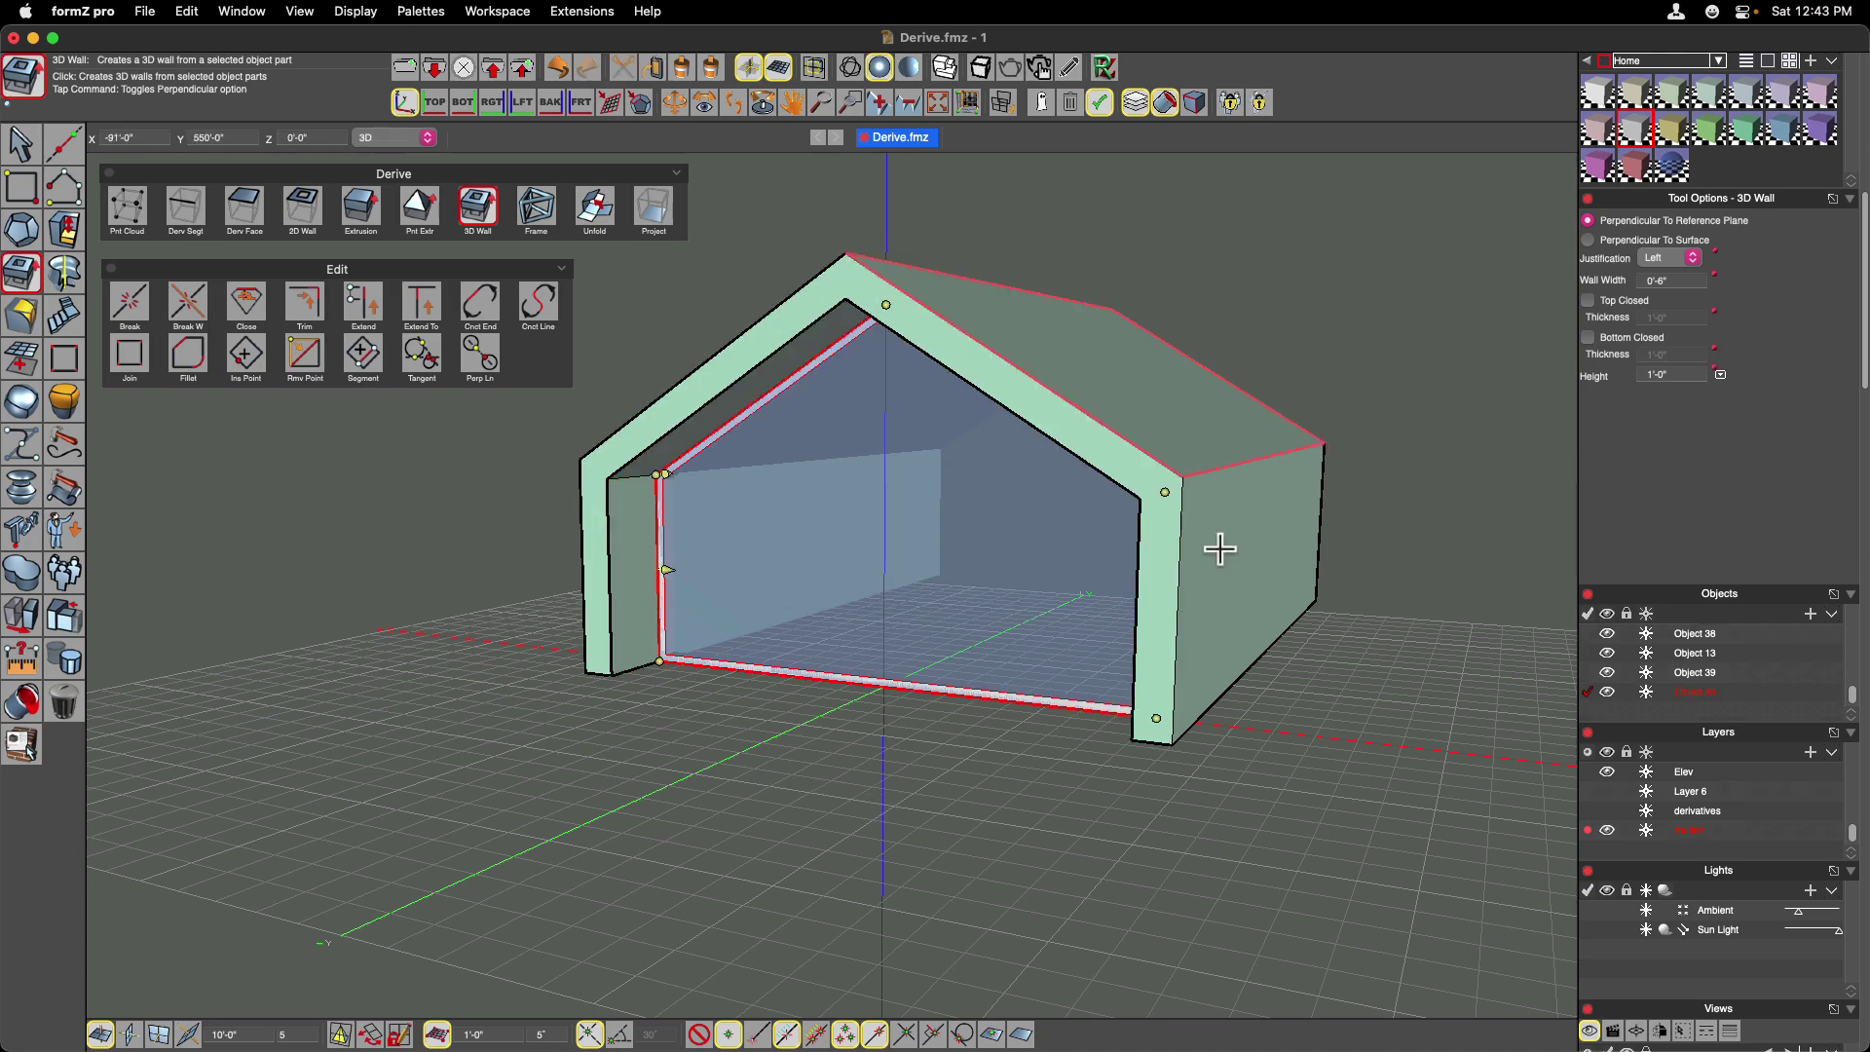
Move the glass face 0'-6" along its depth direction to the middle of the mullion frame.
{"action": "scroll", "coordinate": [934, 764], "scroll_direction": "up", "scroll_amount": 5}
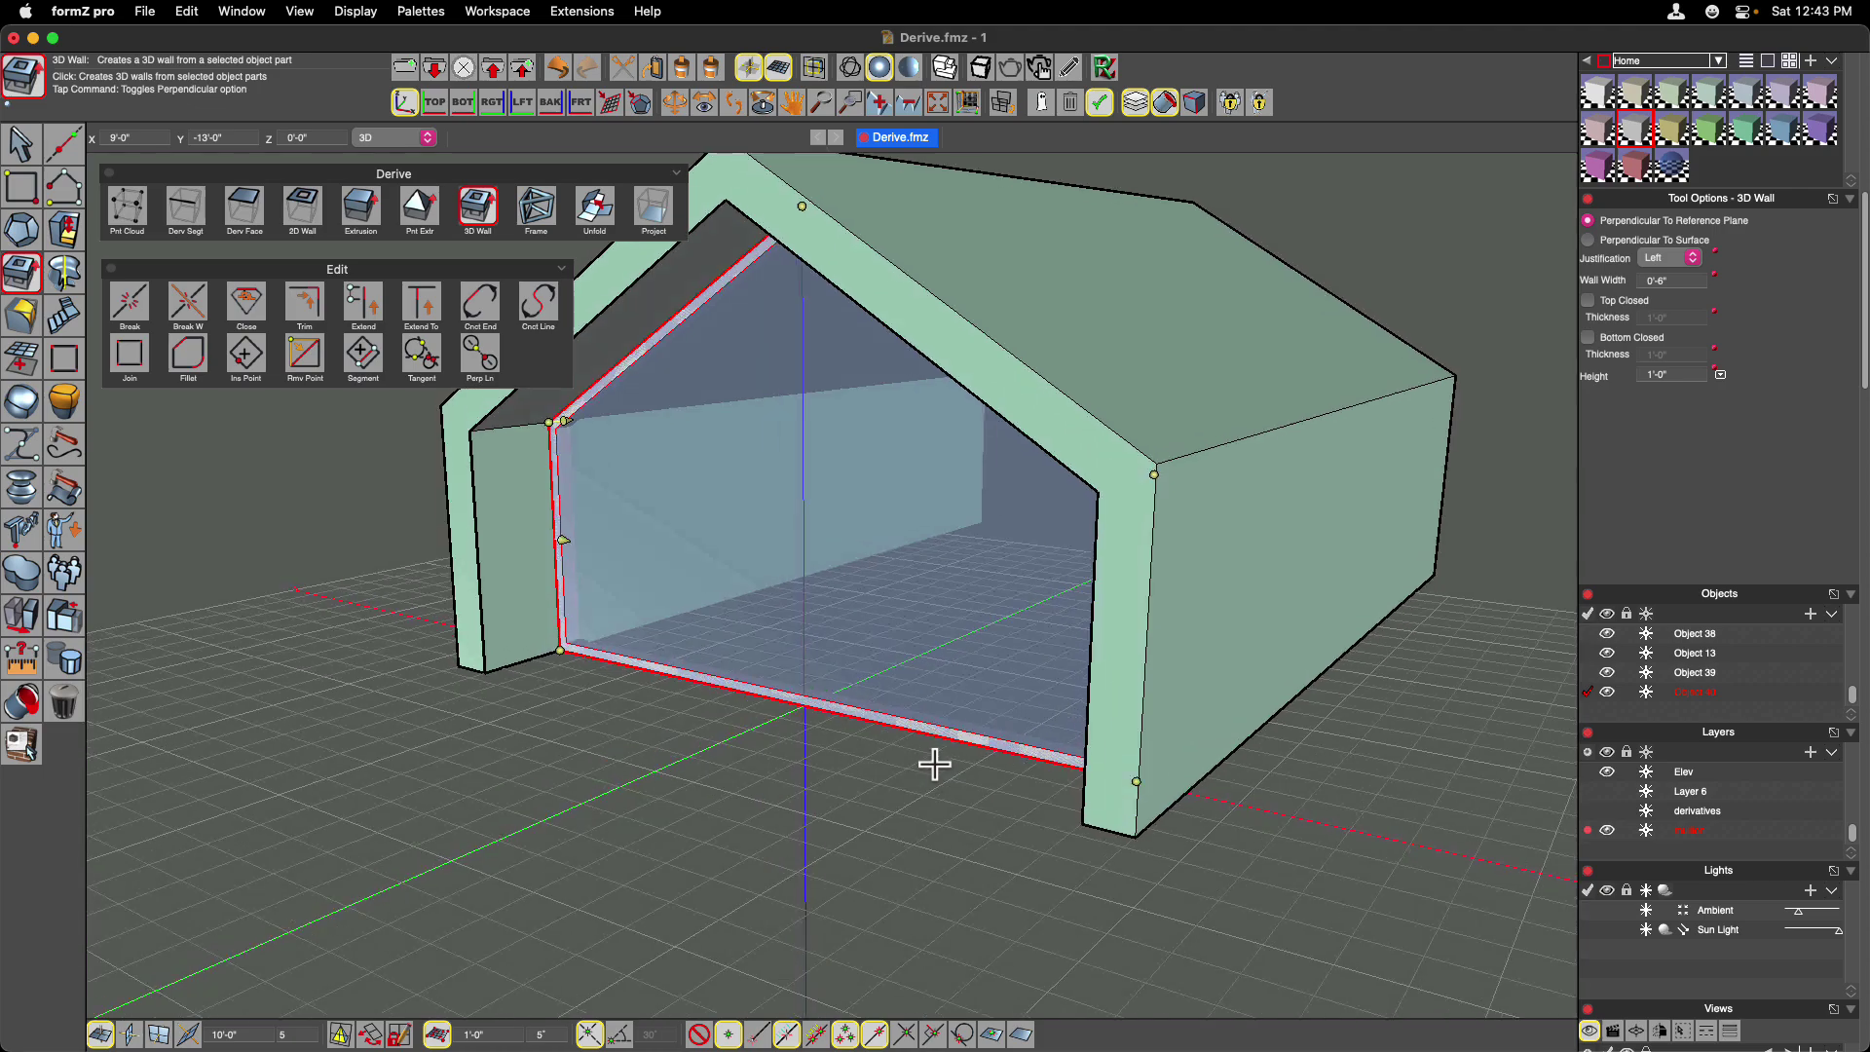
{"action": "left_click", "coordinate": [19, 144]}
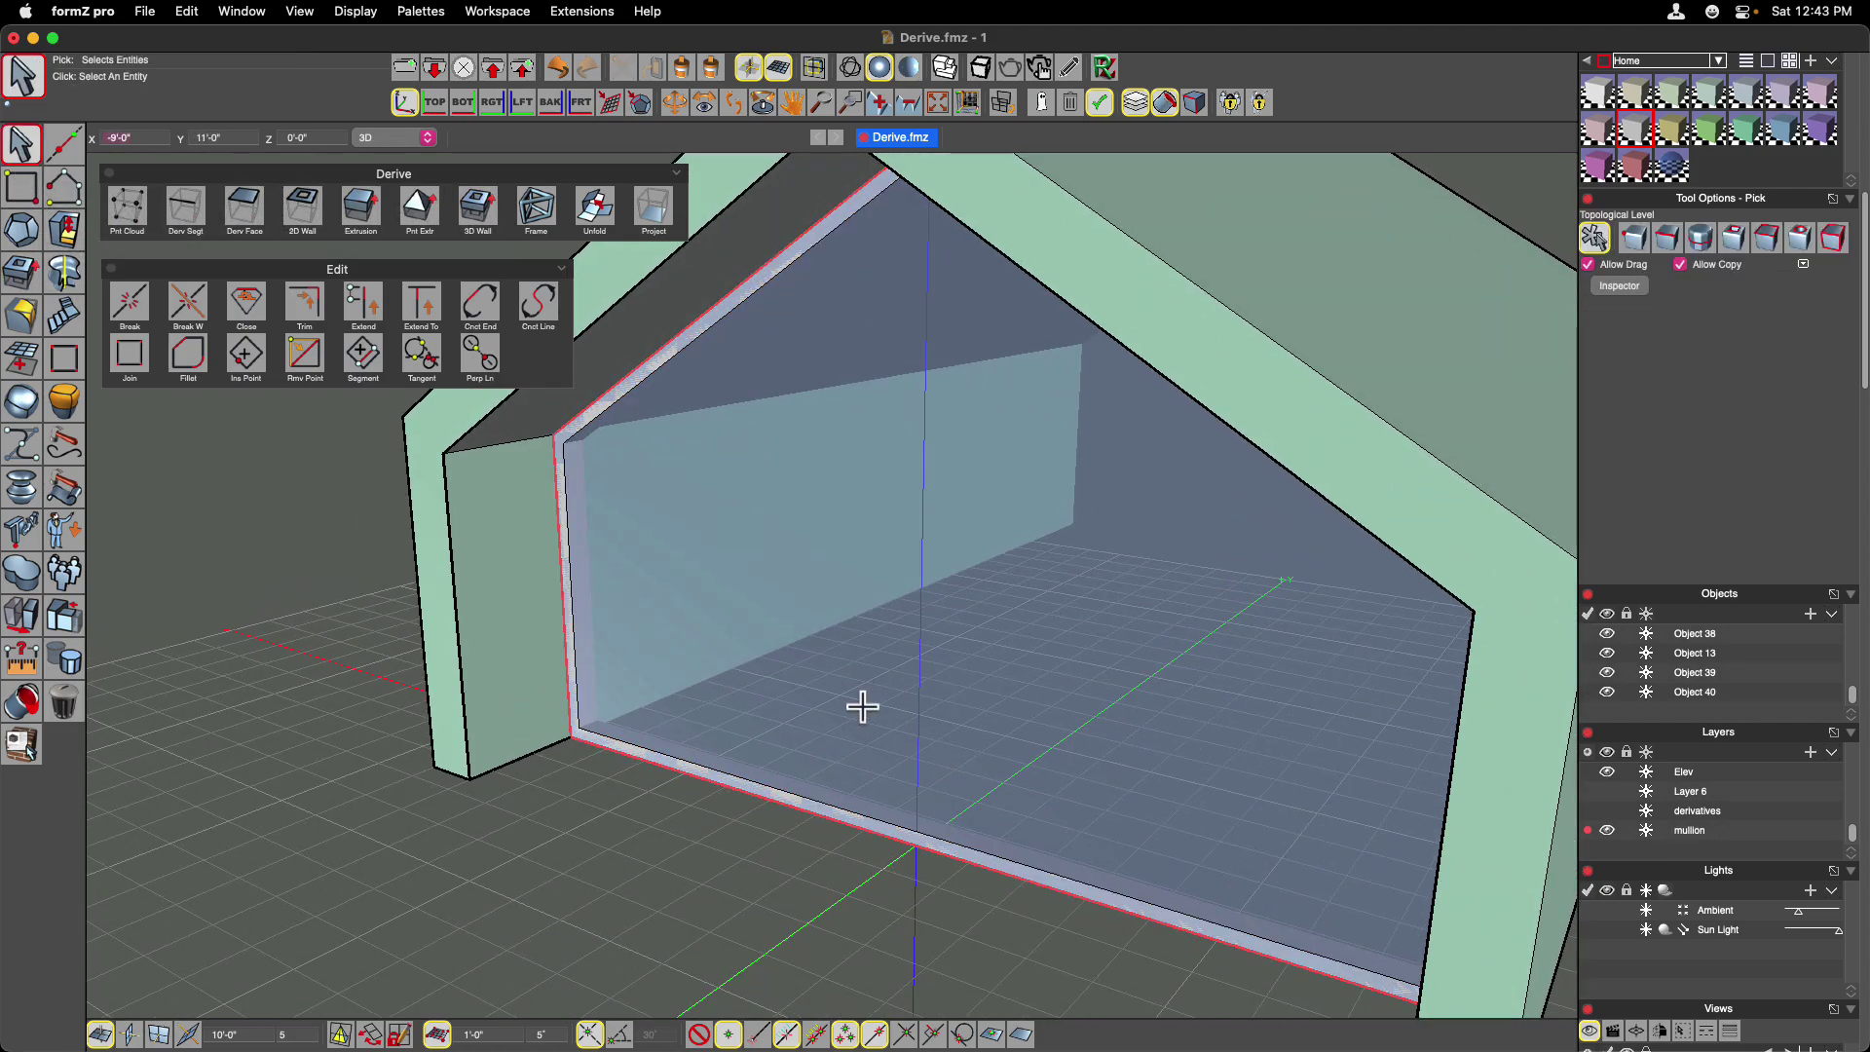
{"action": "left_click", "coordinate": [691, 918]}
{"action": "scroll", "coordinate": [692, 918], "scroll_direction": "down", "scroll_amount": 5}
{"action": "scroll", "coordinate": [691, 918], "scroll_direction": "up", "scroll_amount": 5}
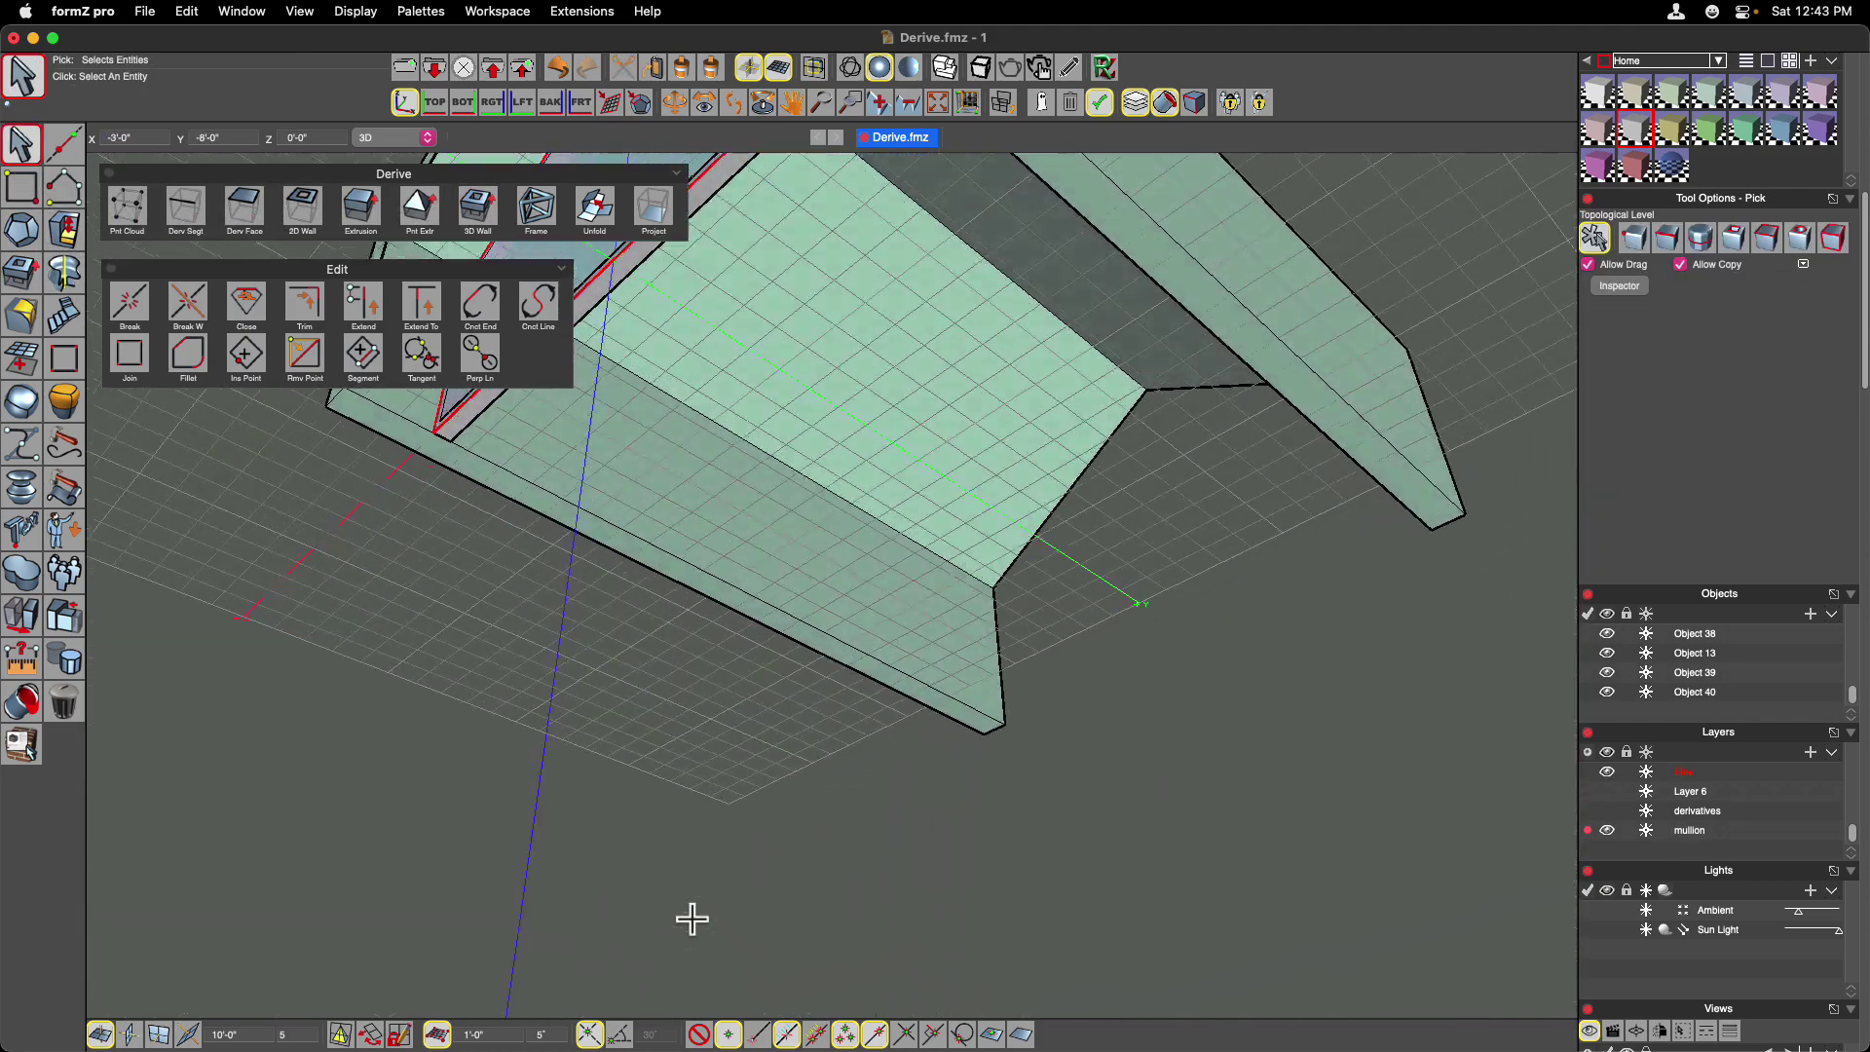
{"action": "left_click", "coordinate": [21, 615]}
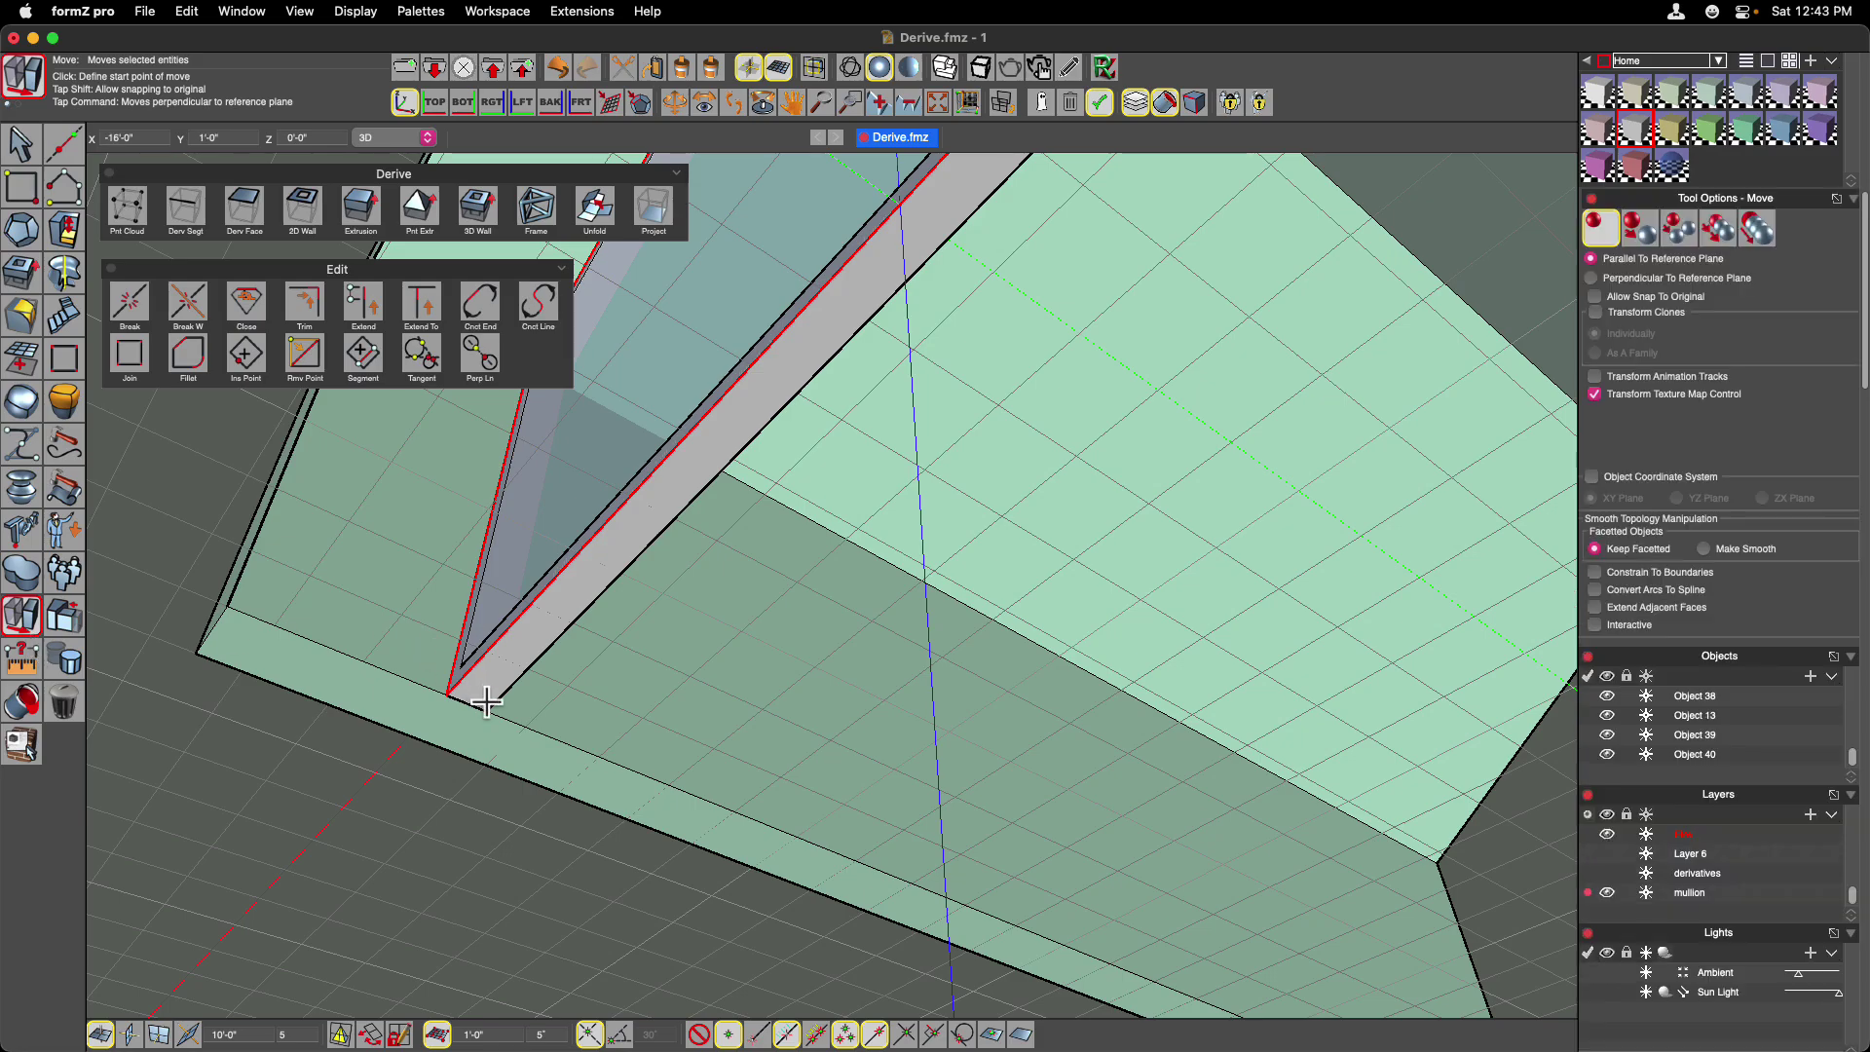
{"action": "scroll", "coordinate": [451, 695], "scroll_direction": "down", "scroll_amount": 2}
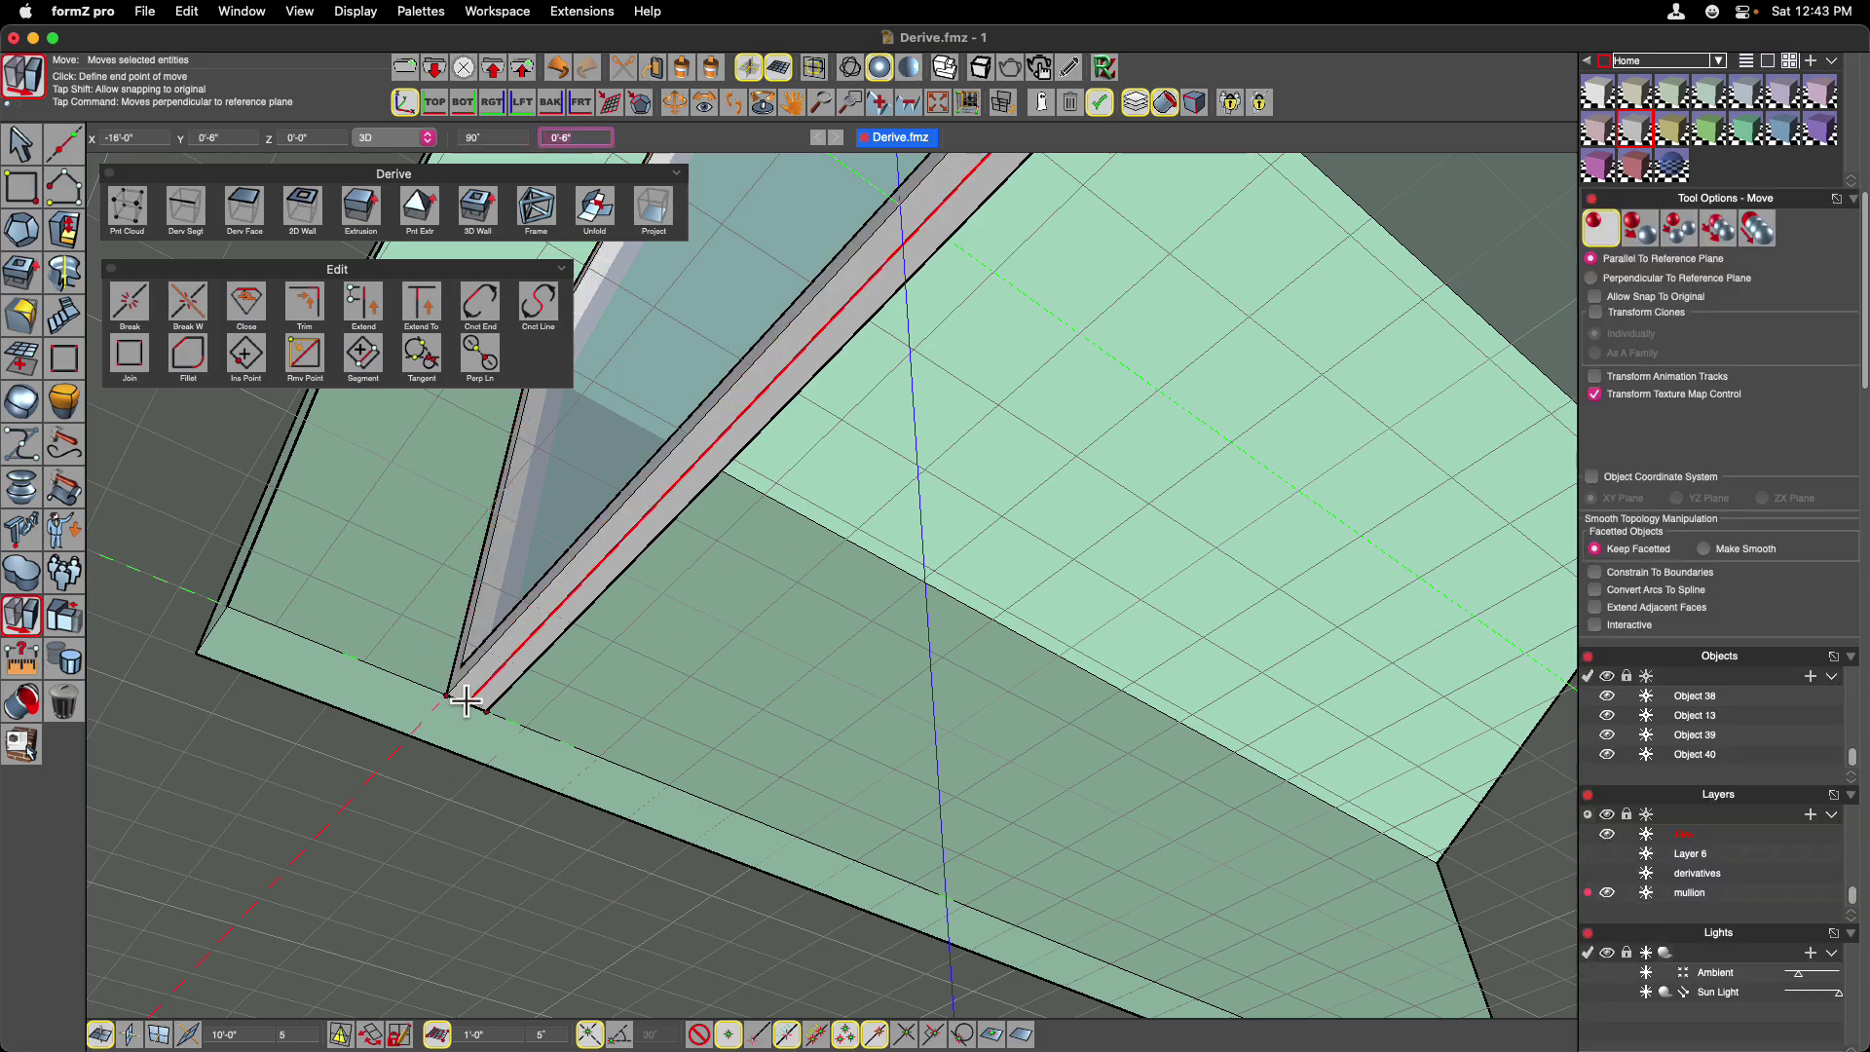
{"action": "scroll", "coordinate": [680, 1015], "scroll_direction": "down", "scroll_amount": 5}
{"action": "scroll", "coordinate": [681, 1015], "scroll_direction": "down", "scroll_amount": 5}
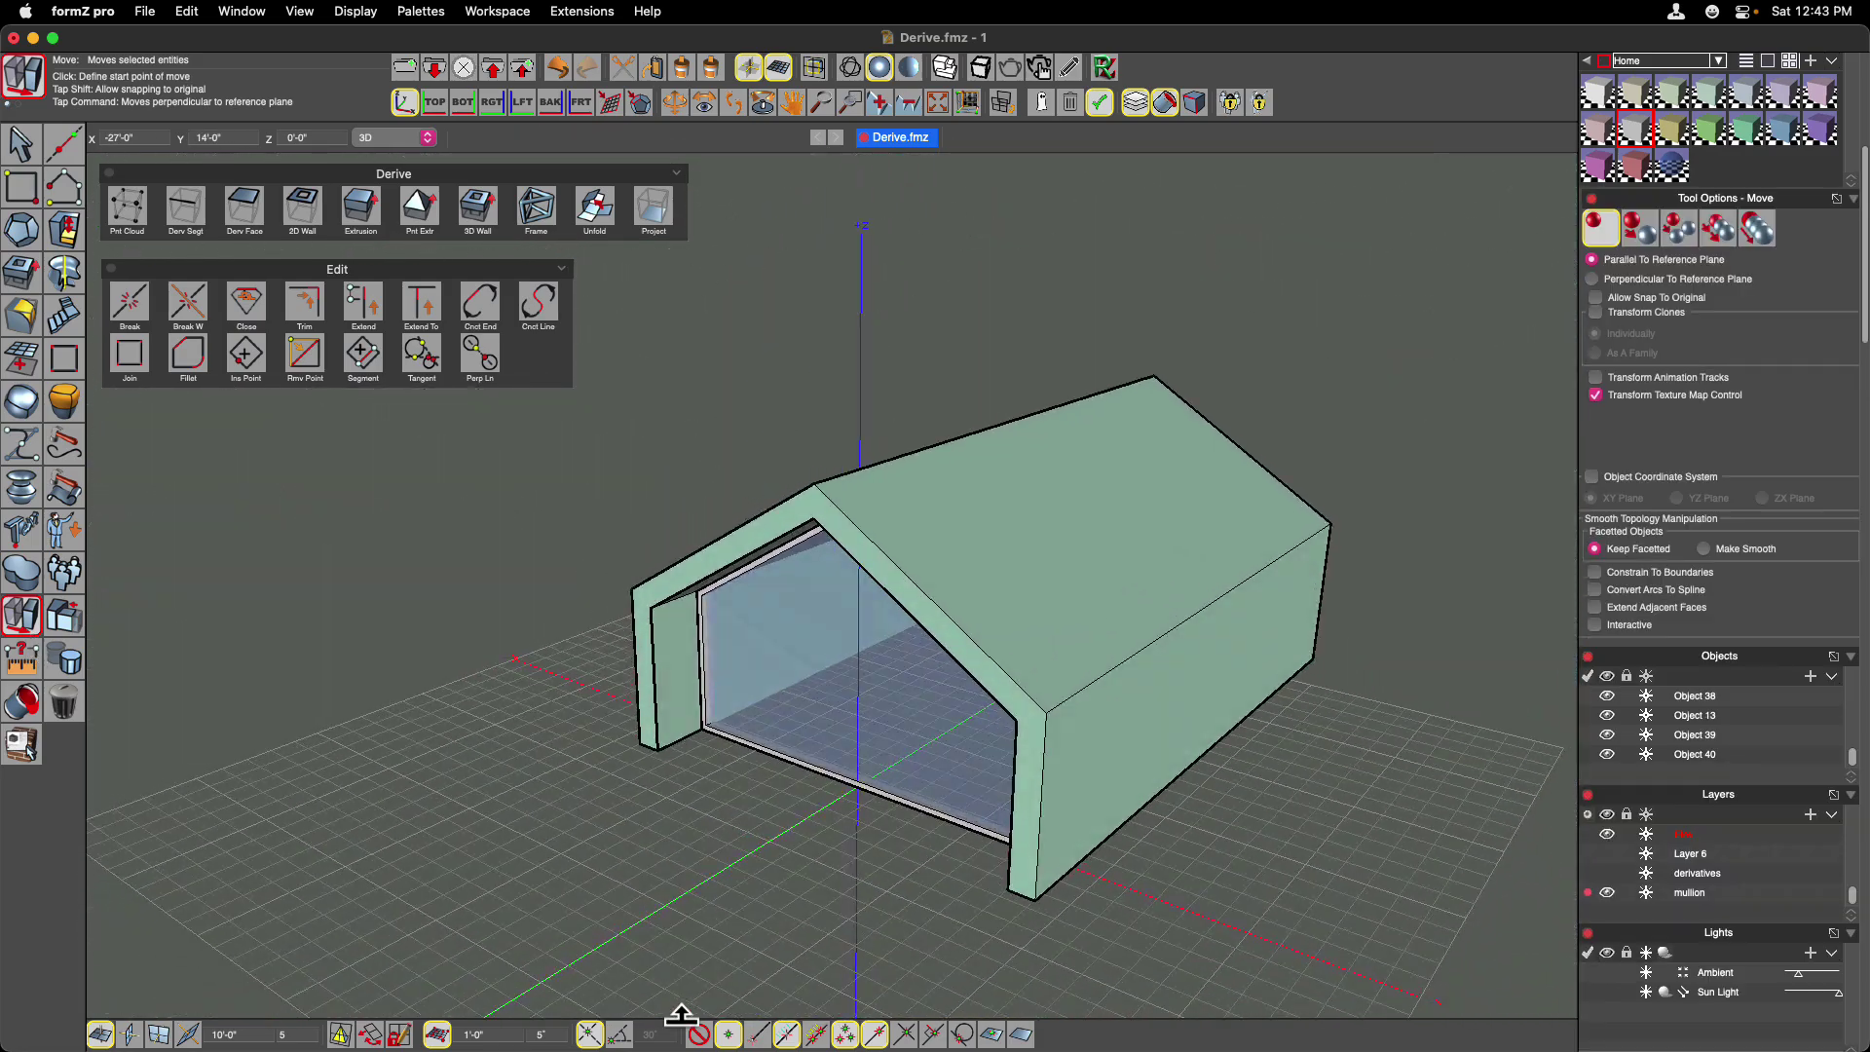
{"action": "scroll", "coordinate": [680, 1016], "scroll_direction": "up", "scroll_amount": 3}
{"action": "scroll", "coordinate": [681, 1015], "scroll_direction": "up", "scroll_amount": 3}
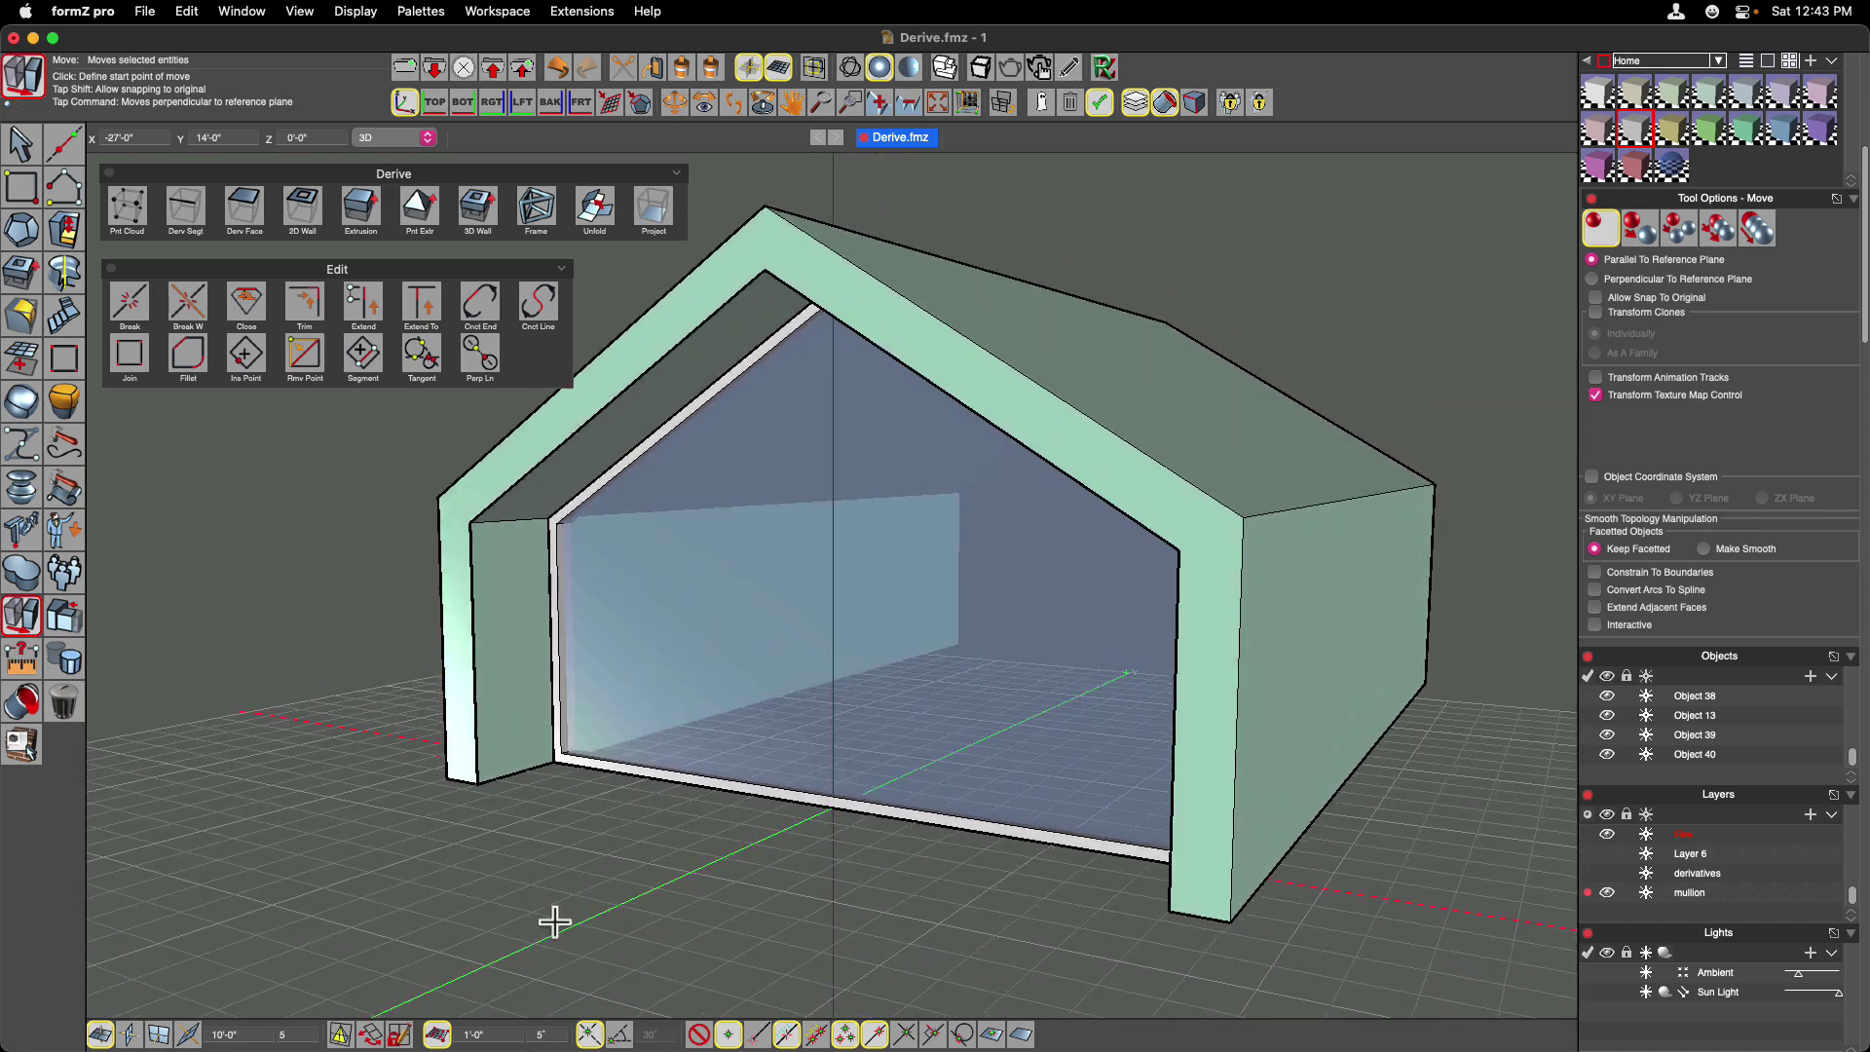
Isolate the glass face from the rest of the model.
{"action": "left_click", "coordinate": [16, 163]}
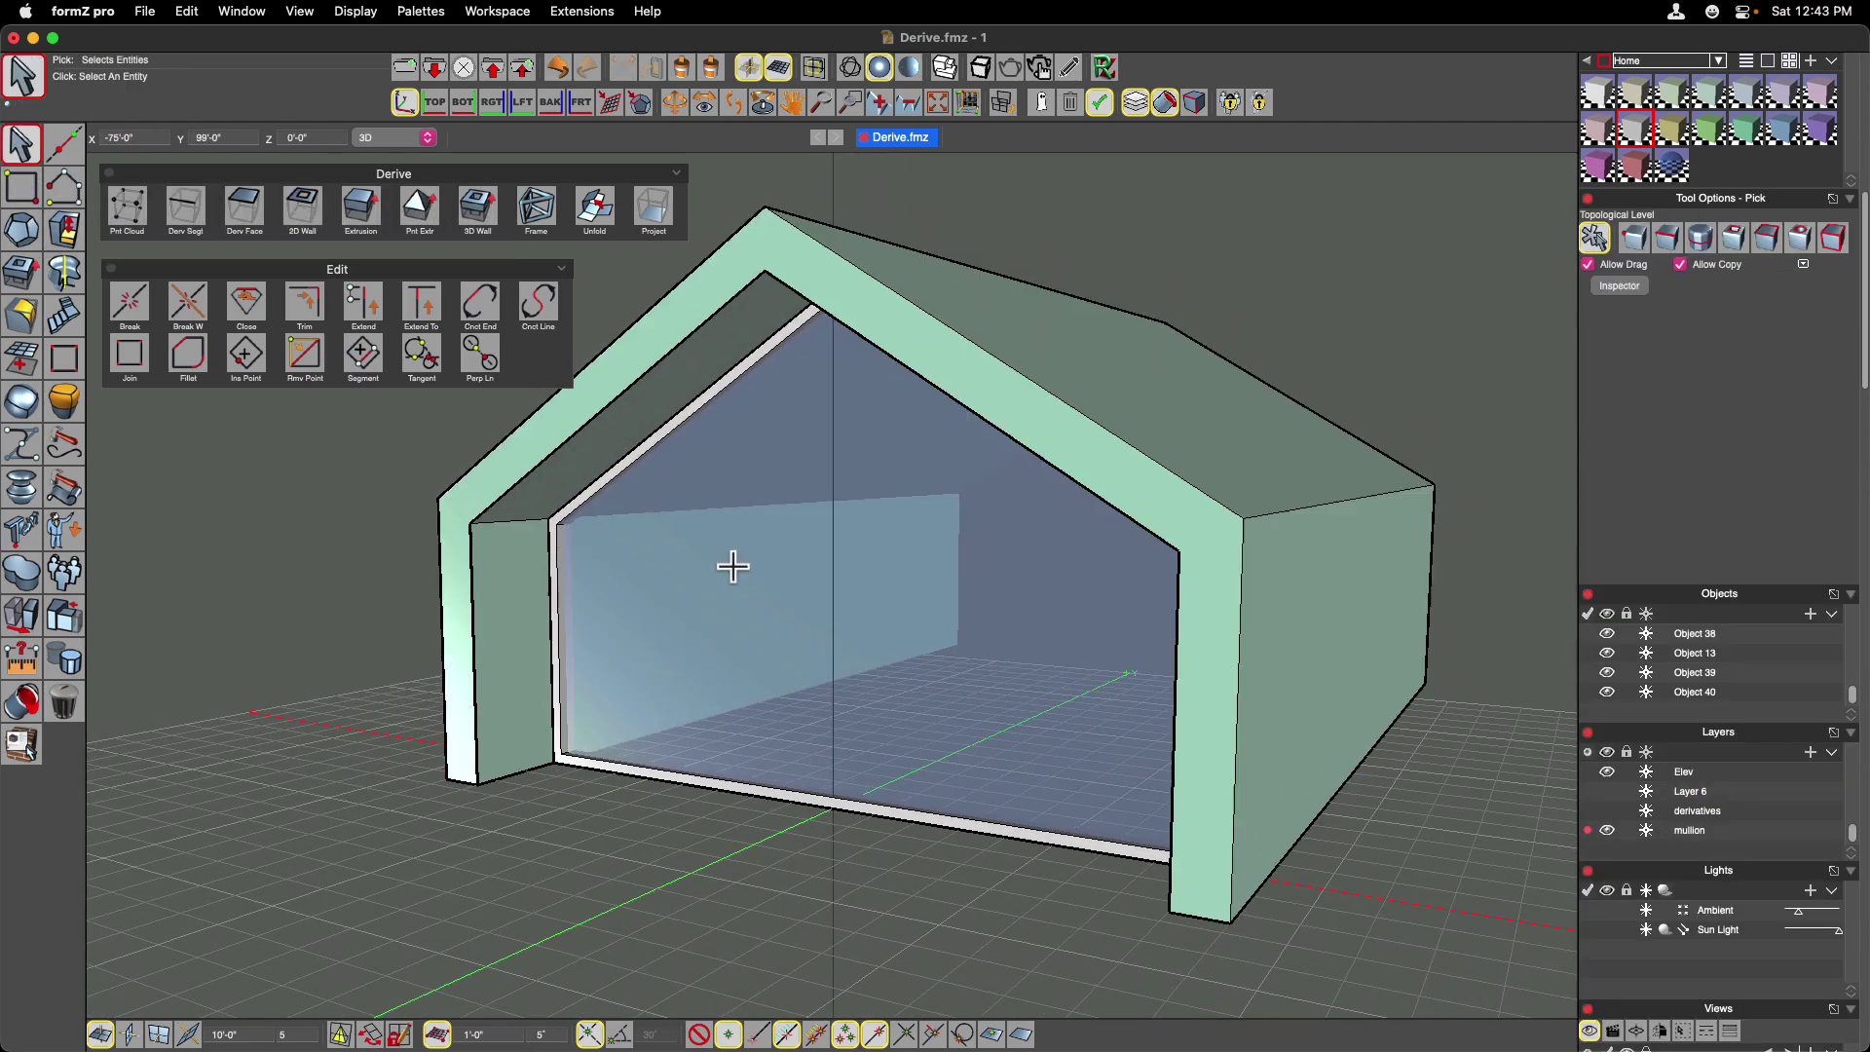
{"action": "right_click", "coordinate": [737, 584]}
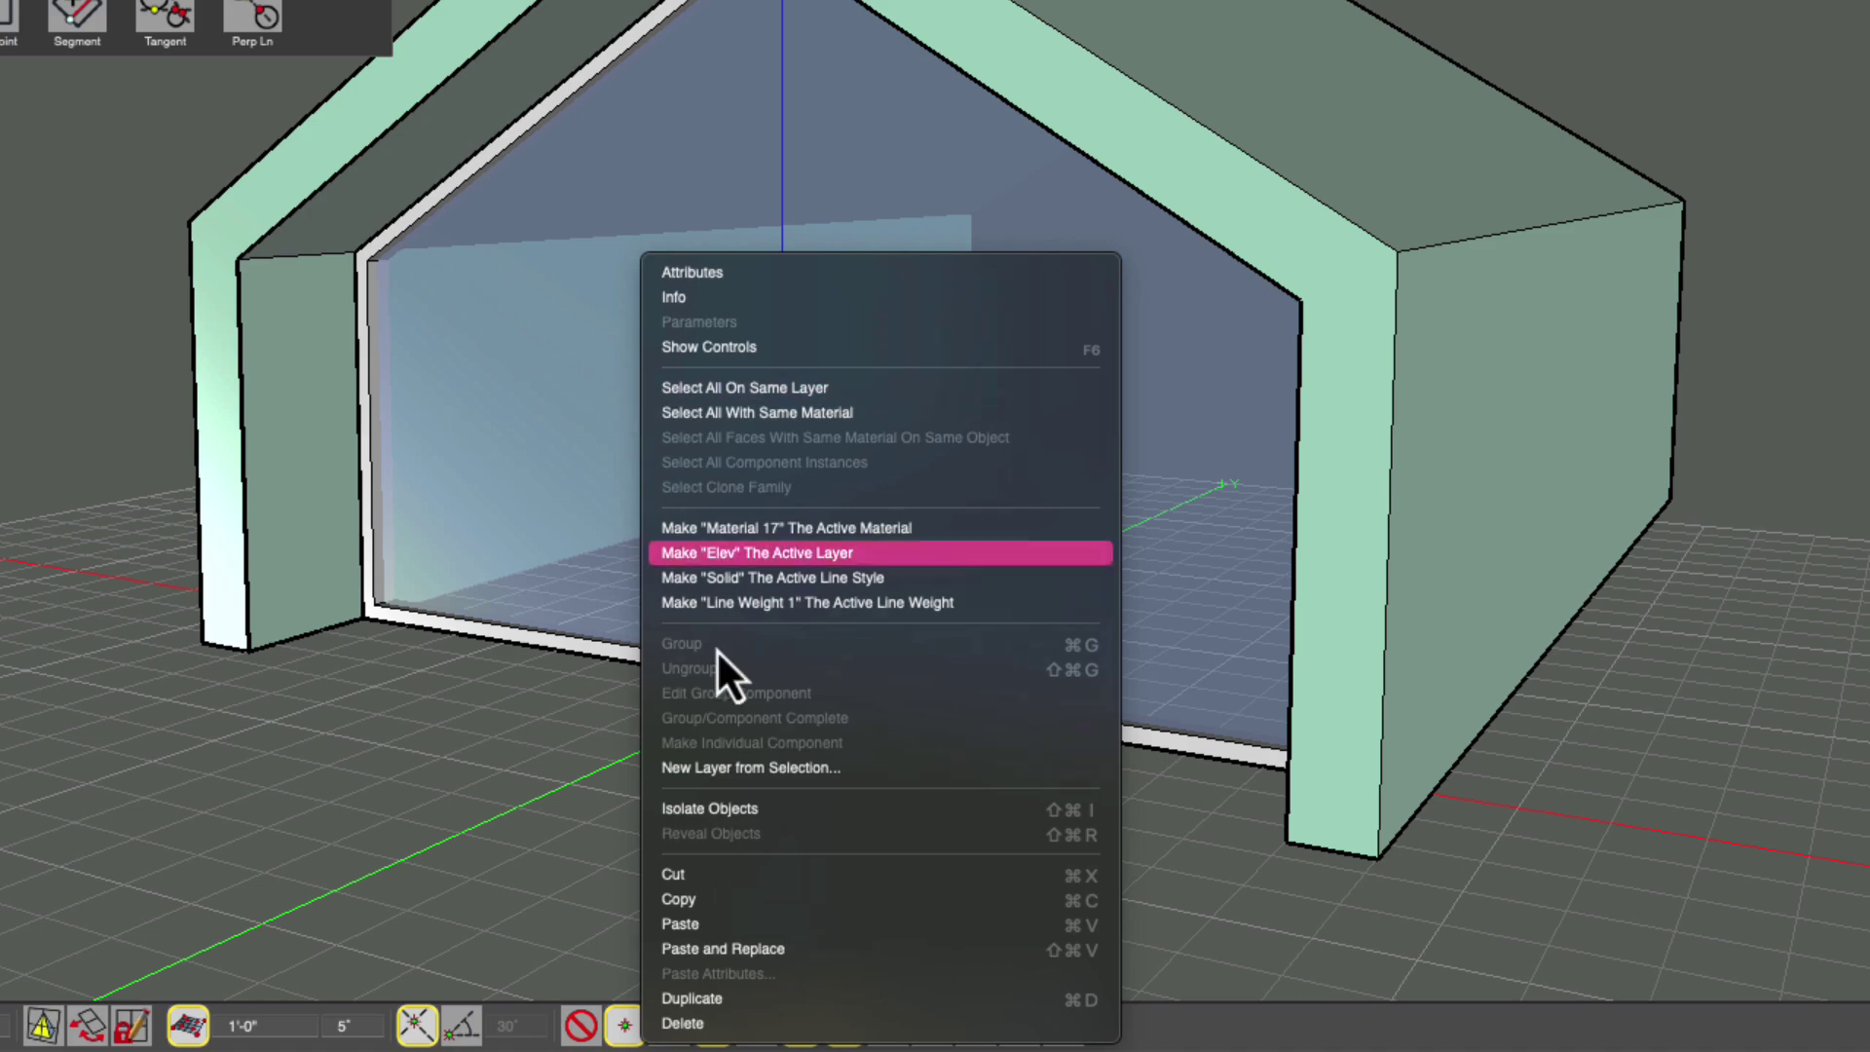
{"action": "left_click", "coordinate": [735, 813]}
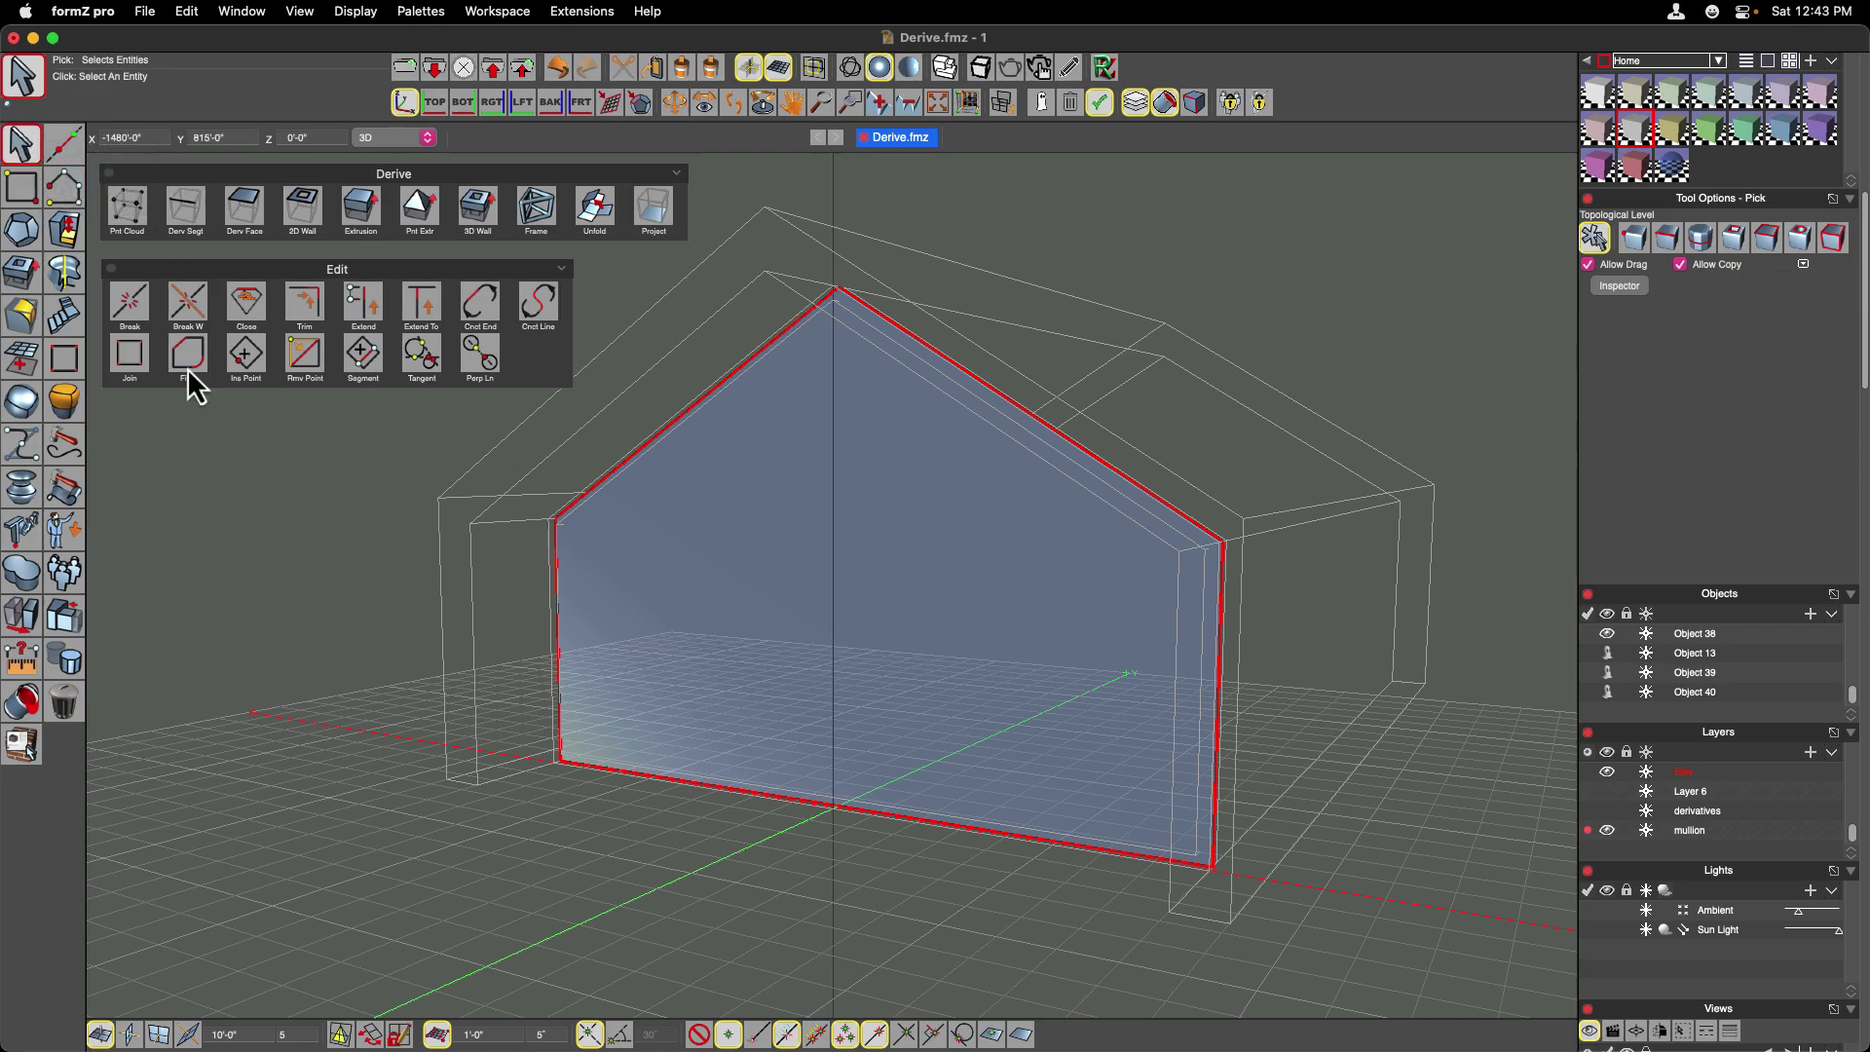
Mesh the glass face in the X direction only, with 4'-0" spacing and Center On Line alignment.
{"action": "left_click", "coordinate": [338, 662]}
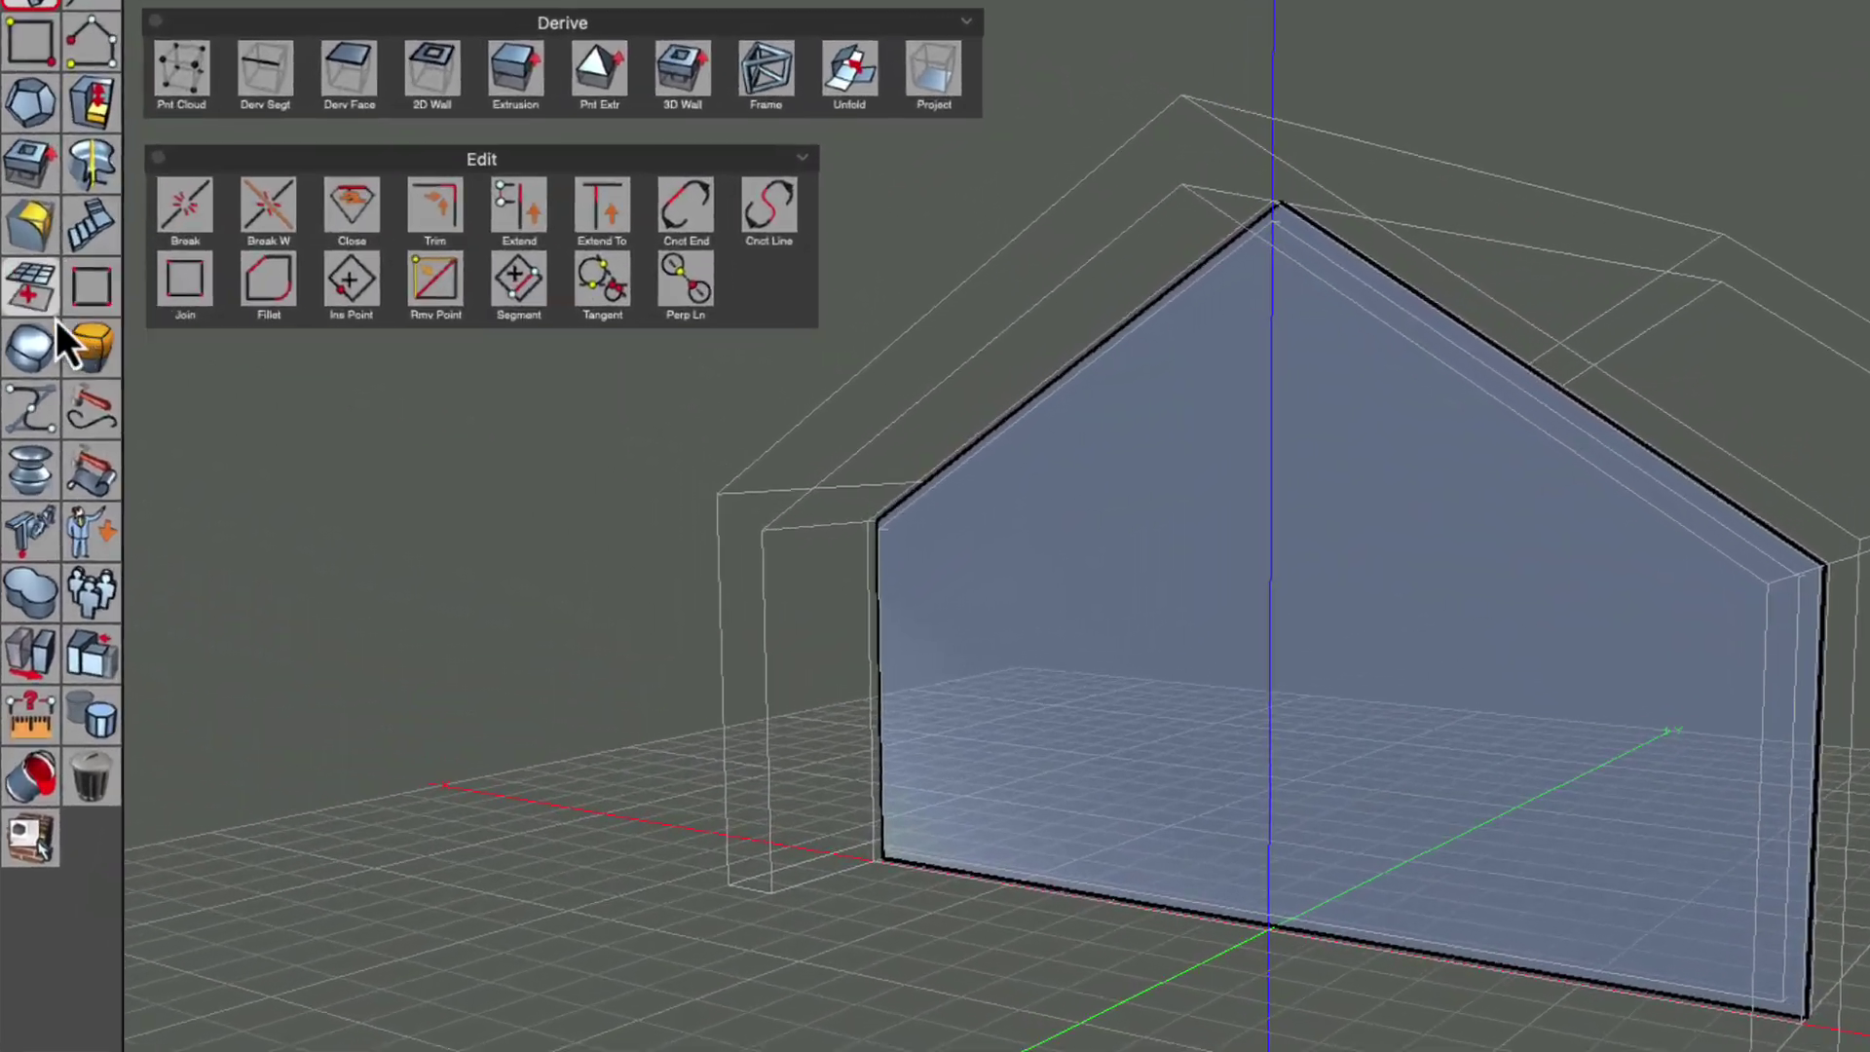
{"action": "left_click", "coordinate": [33, 298]}
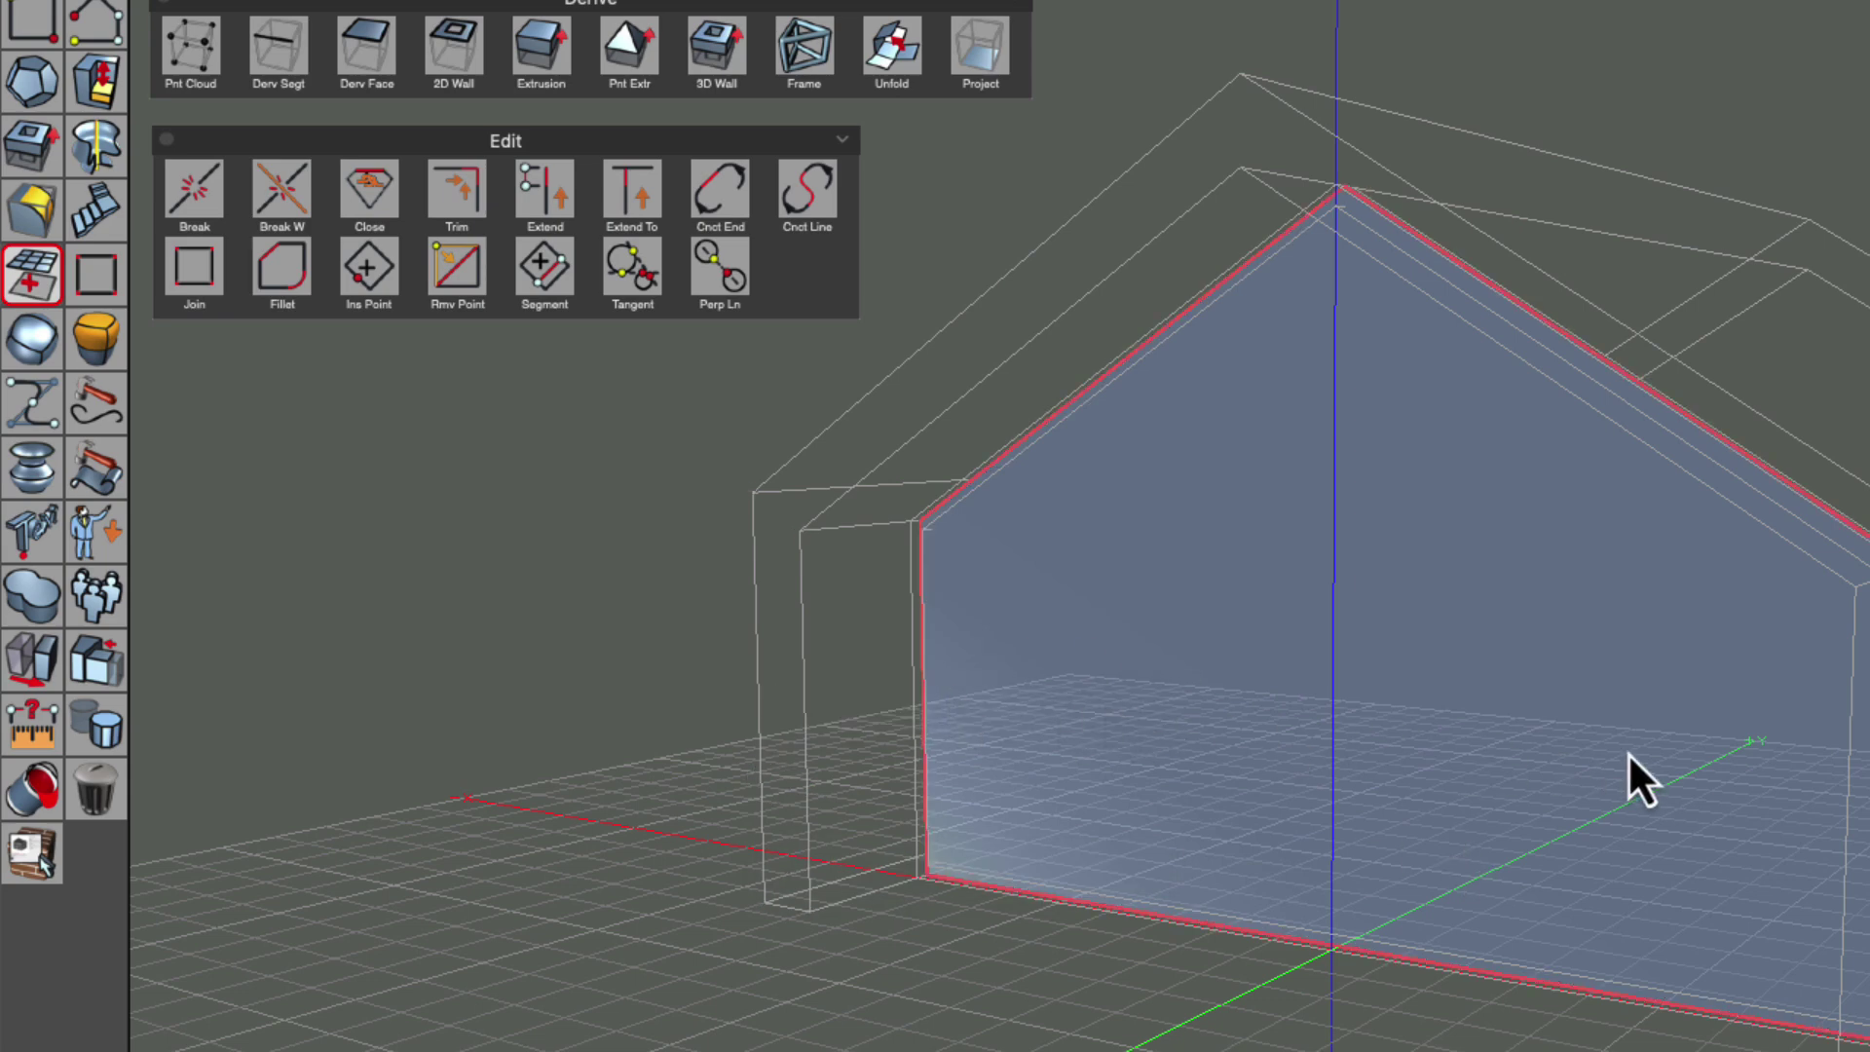
{"action": "left_click", "coordinate": [1586, 985]}
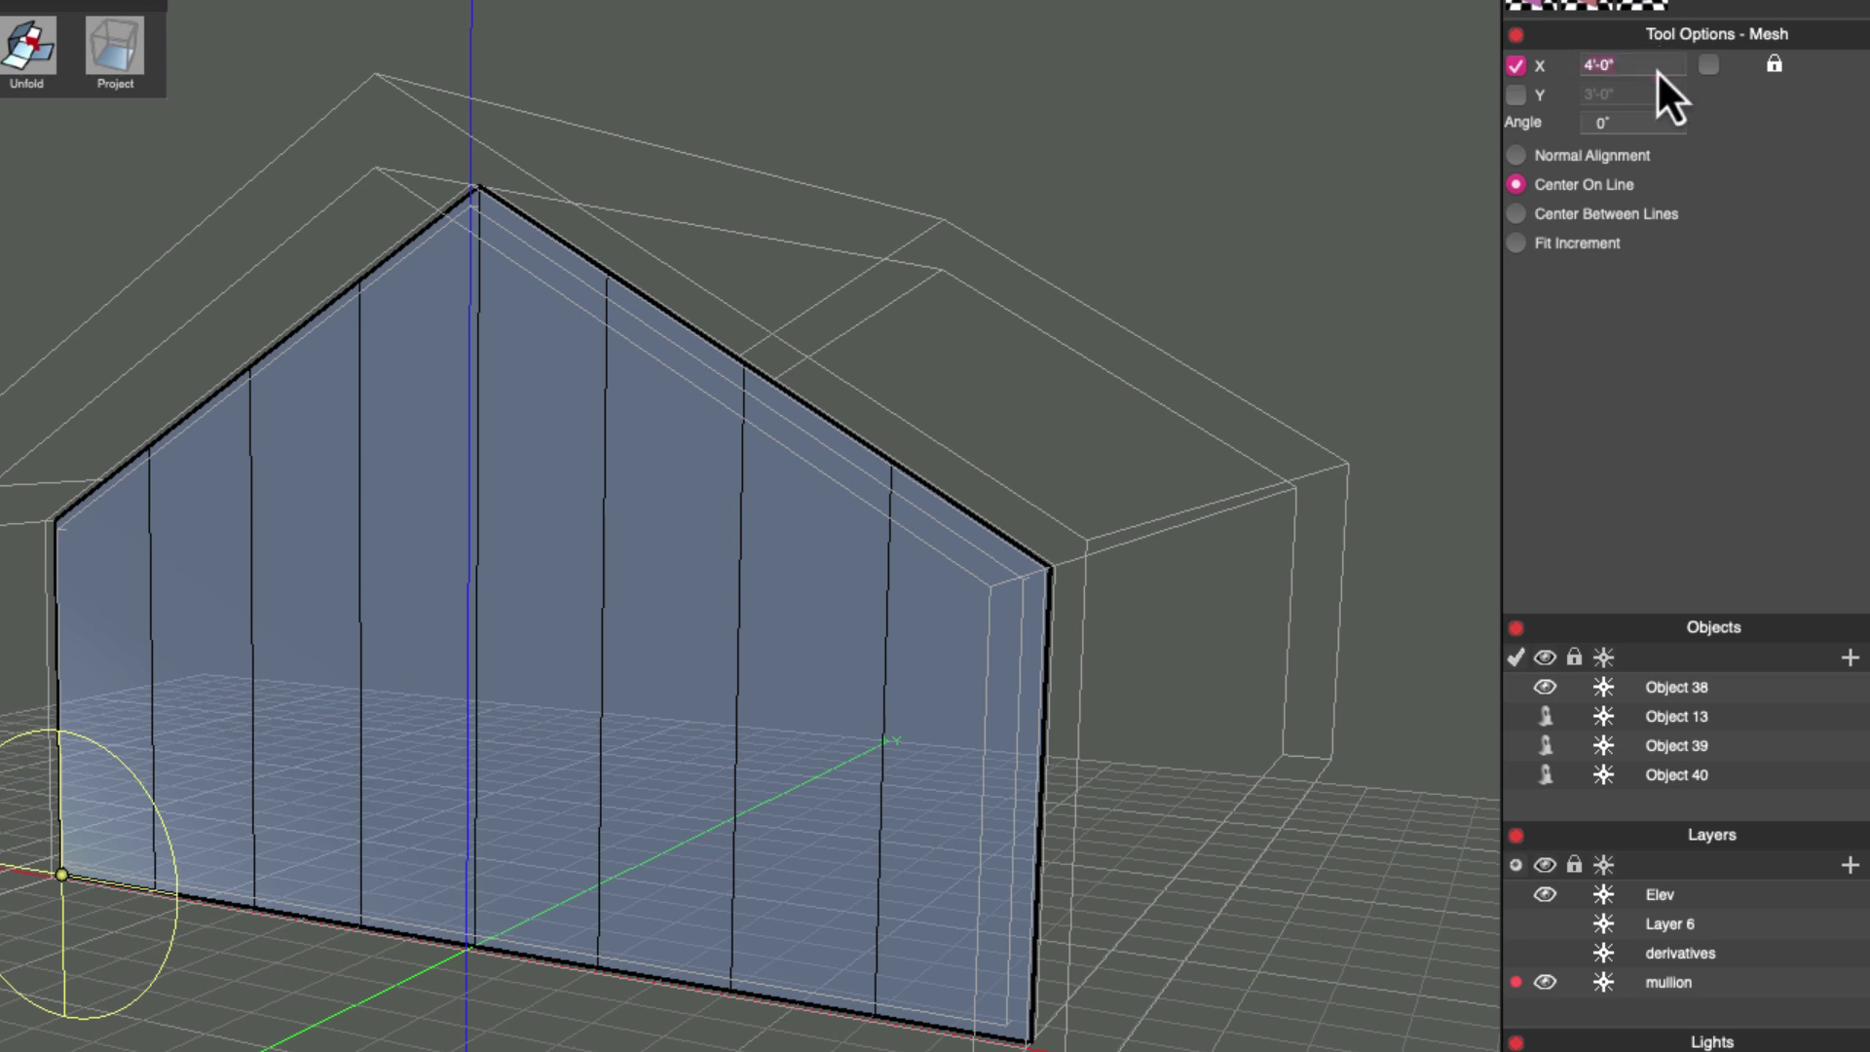
Set the glass face's X mesh spacing to 6'-0".
{"action": "left_click", "coordinate": [1656, 70]}
{"action": "type", "text": "6"}
{"action": "key", "text": "Return"}
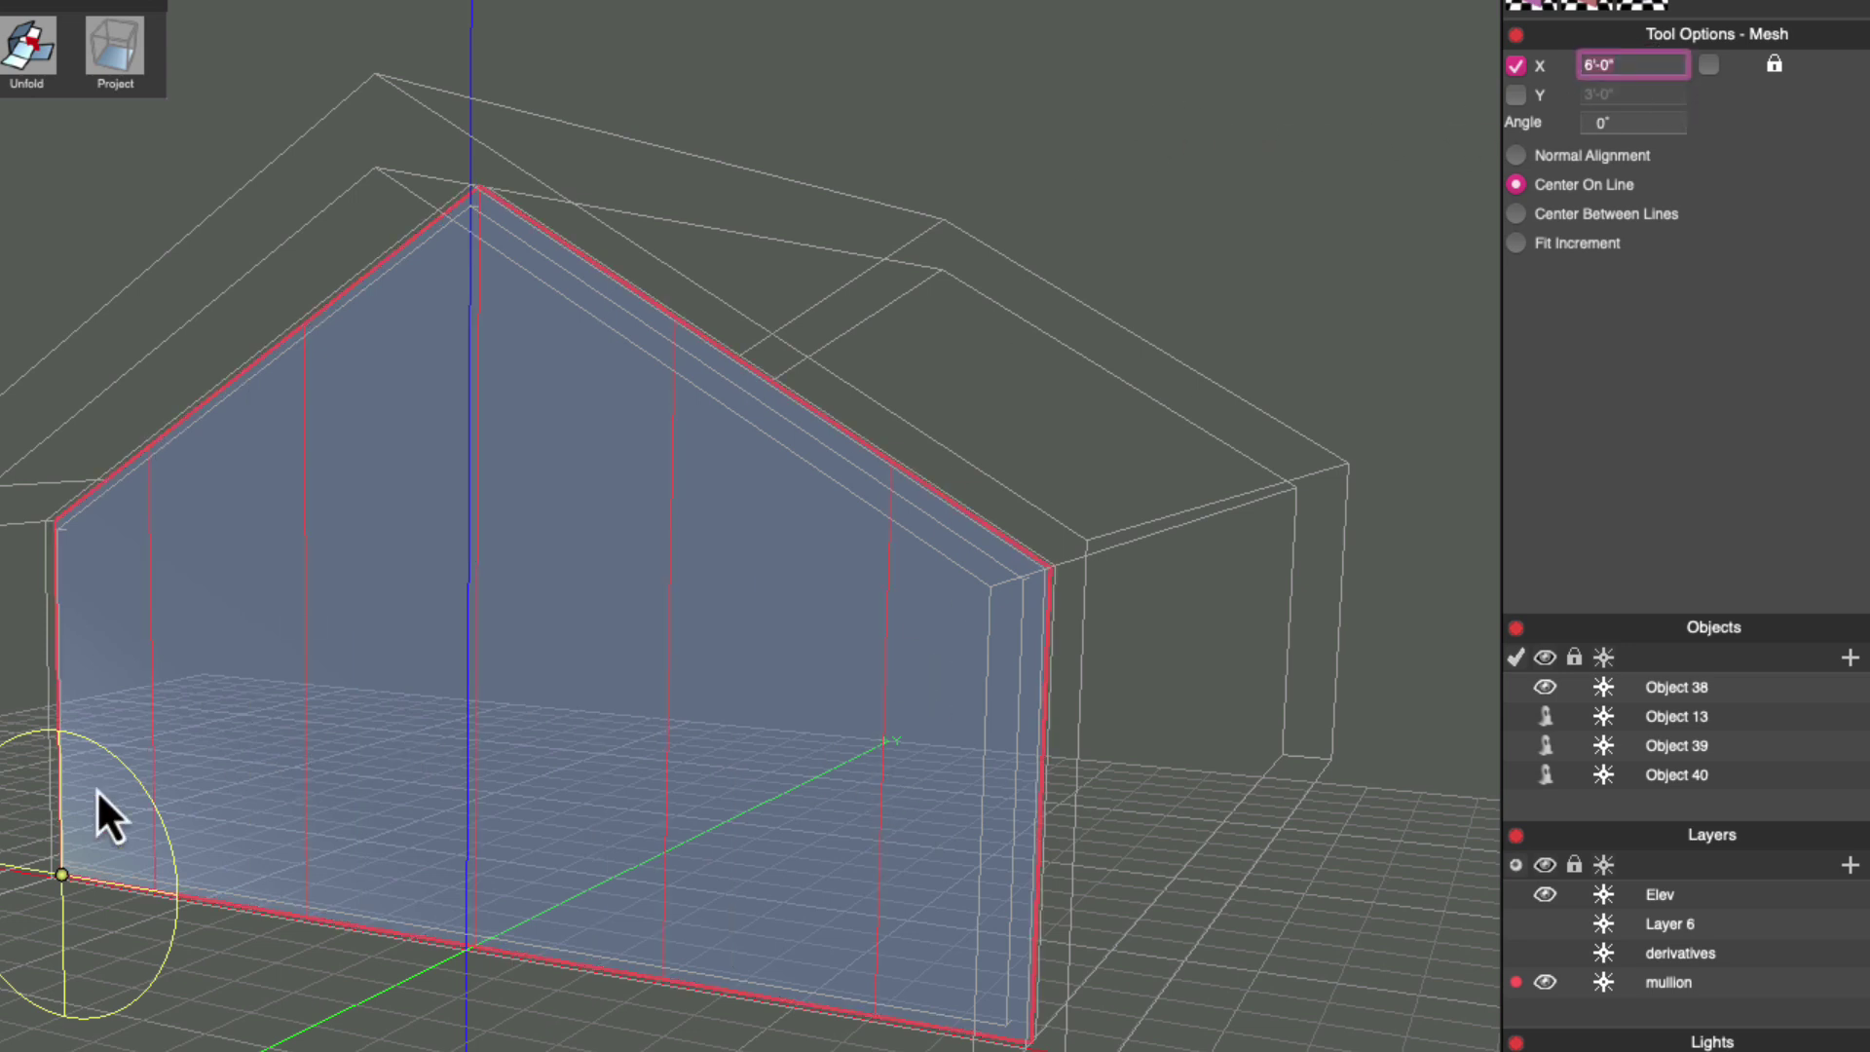
Set the X mesh spacing to 4'-0" and add Y divisions at 3'-0" spacing.
{"action": "type", "text": "4"}
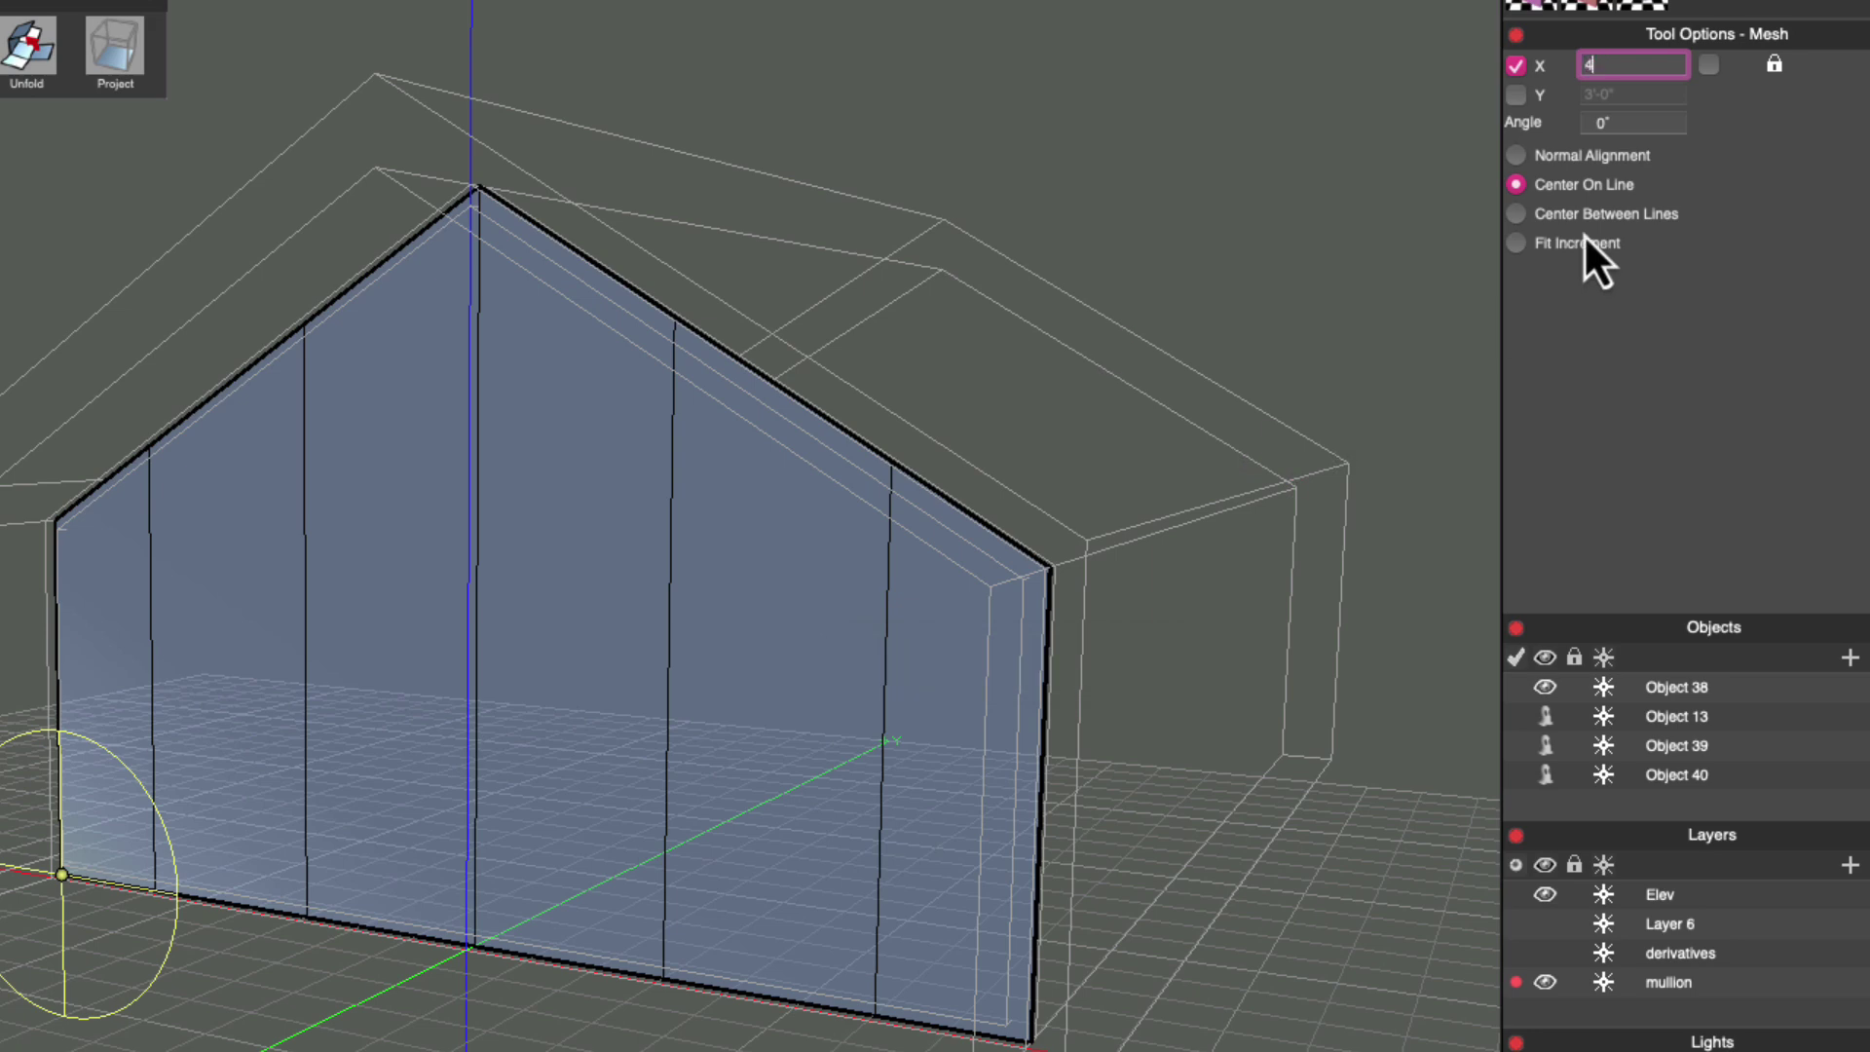
{"action": "key", "text": "Return"}
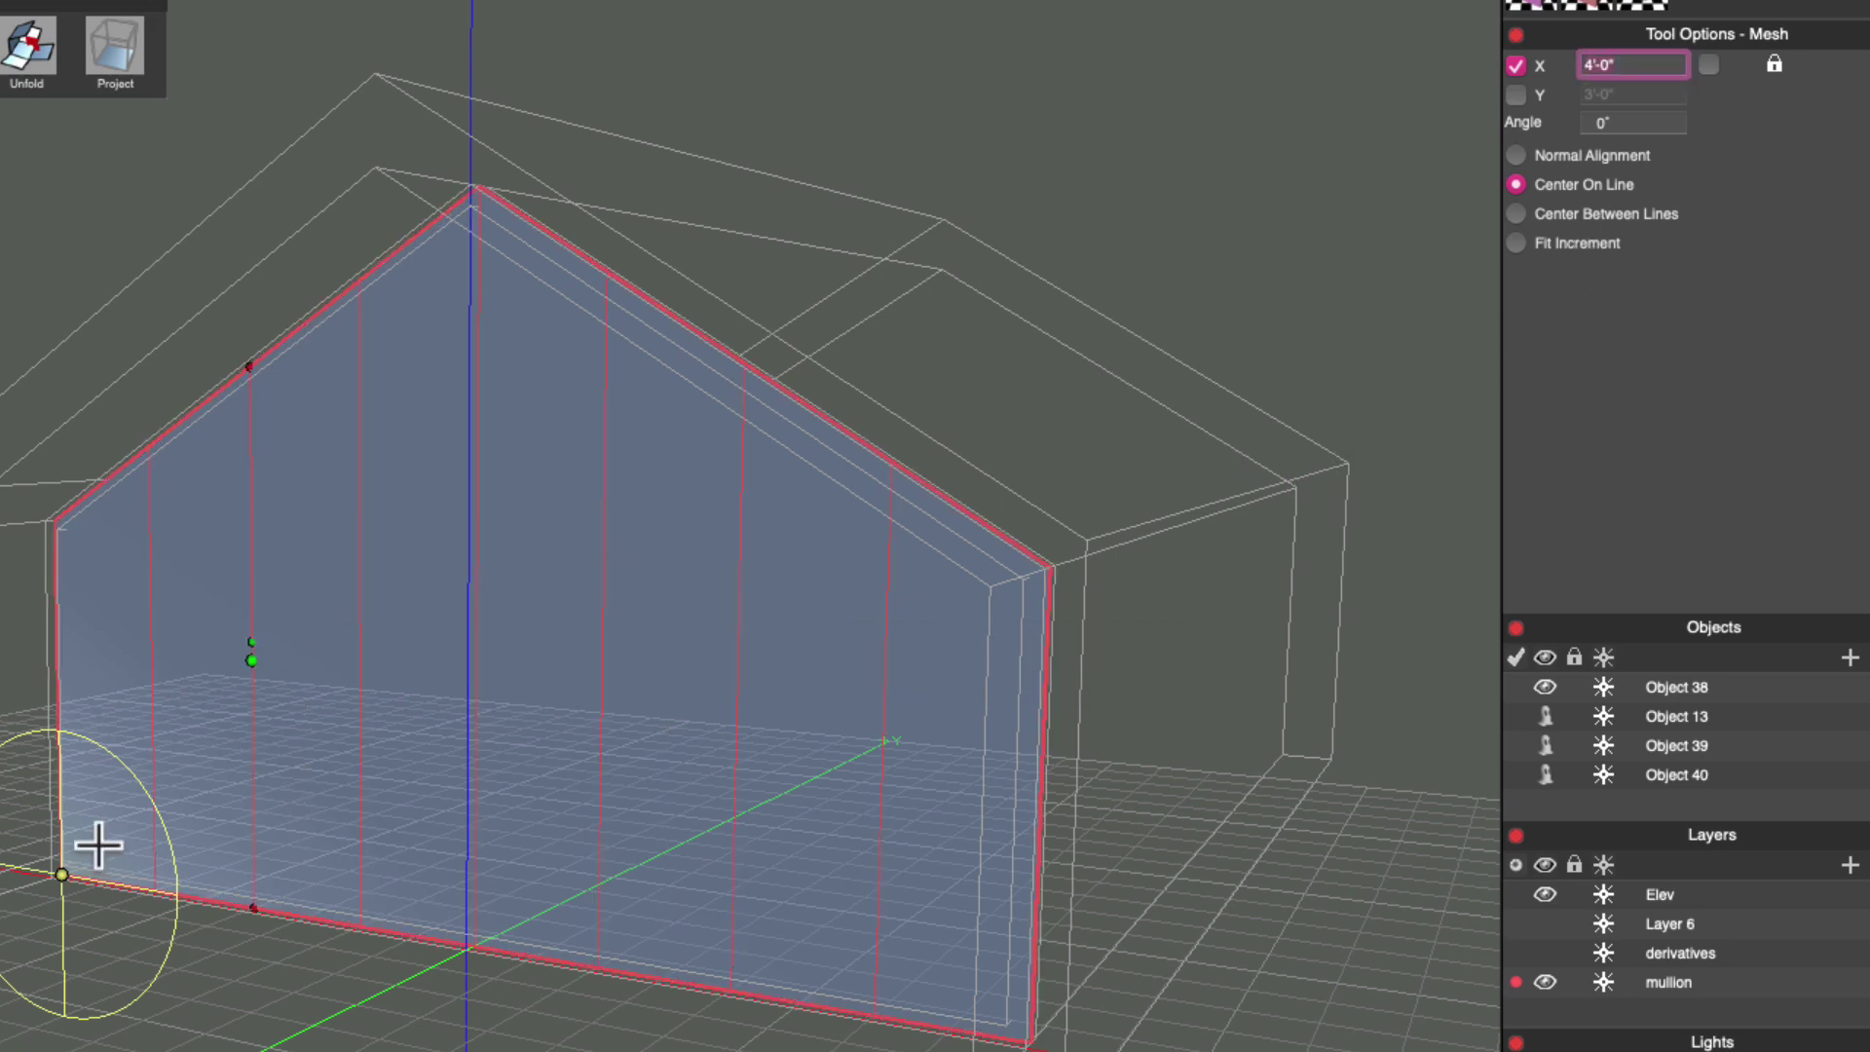
{"action": "left_click", "coordinate": [1523, 101]}
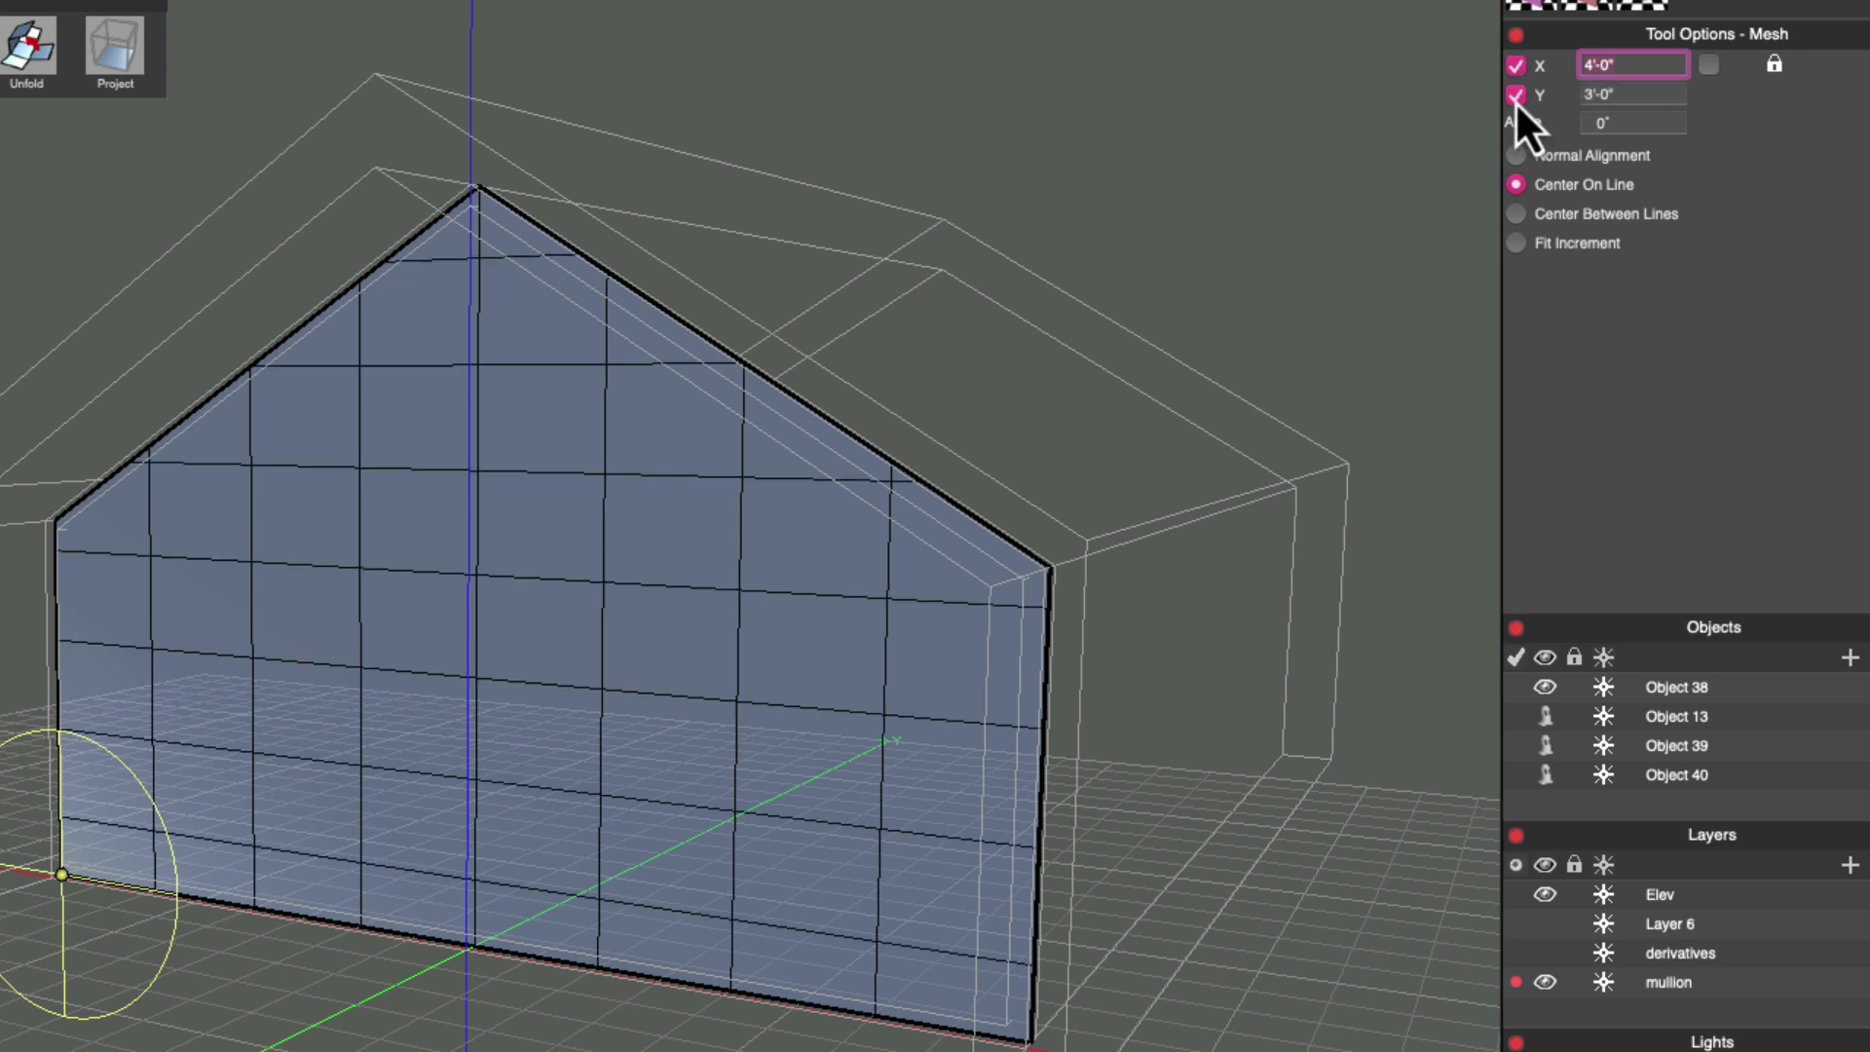
Turn off the Y divisions of the glass face mesh and finish meshing.
{"action": "left_click", "coordinate": [1515, 98]}
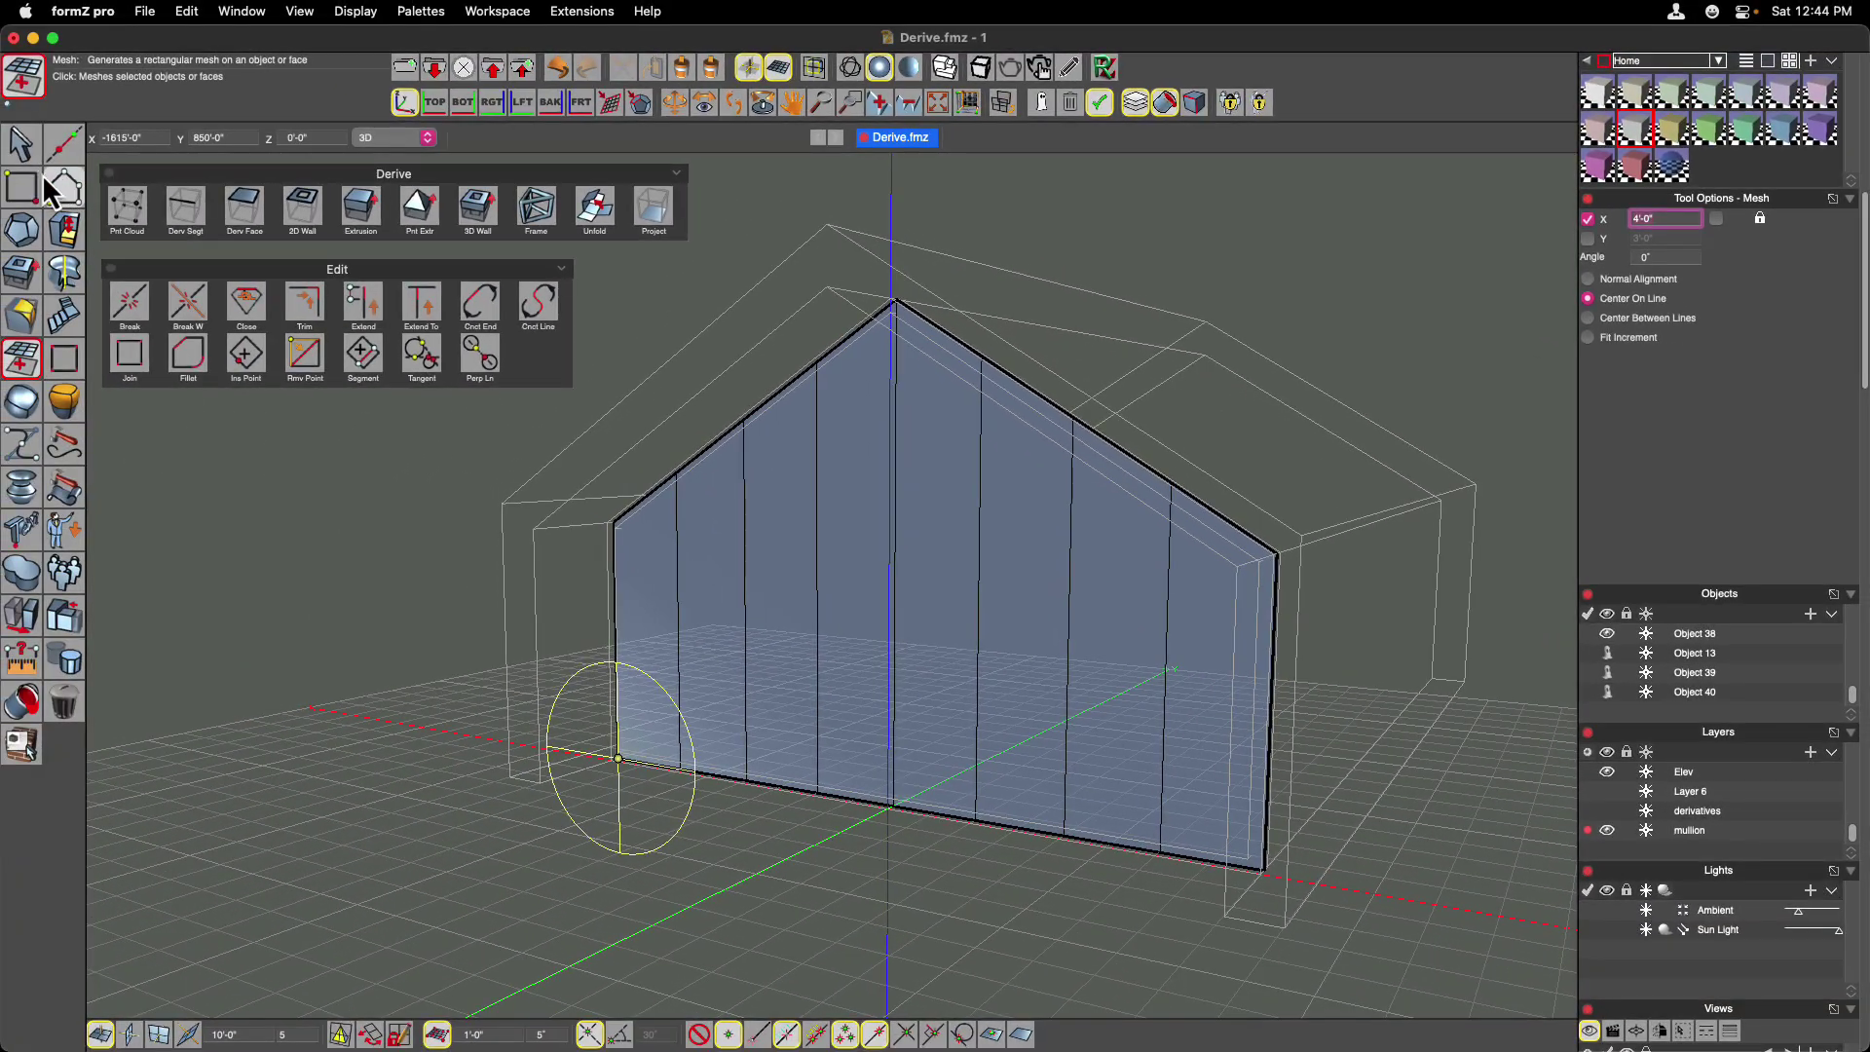
{"action": "left_click", "coordinate": [19, 144]}
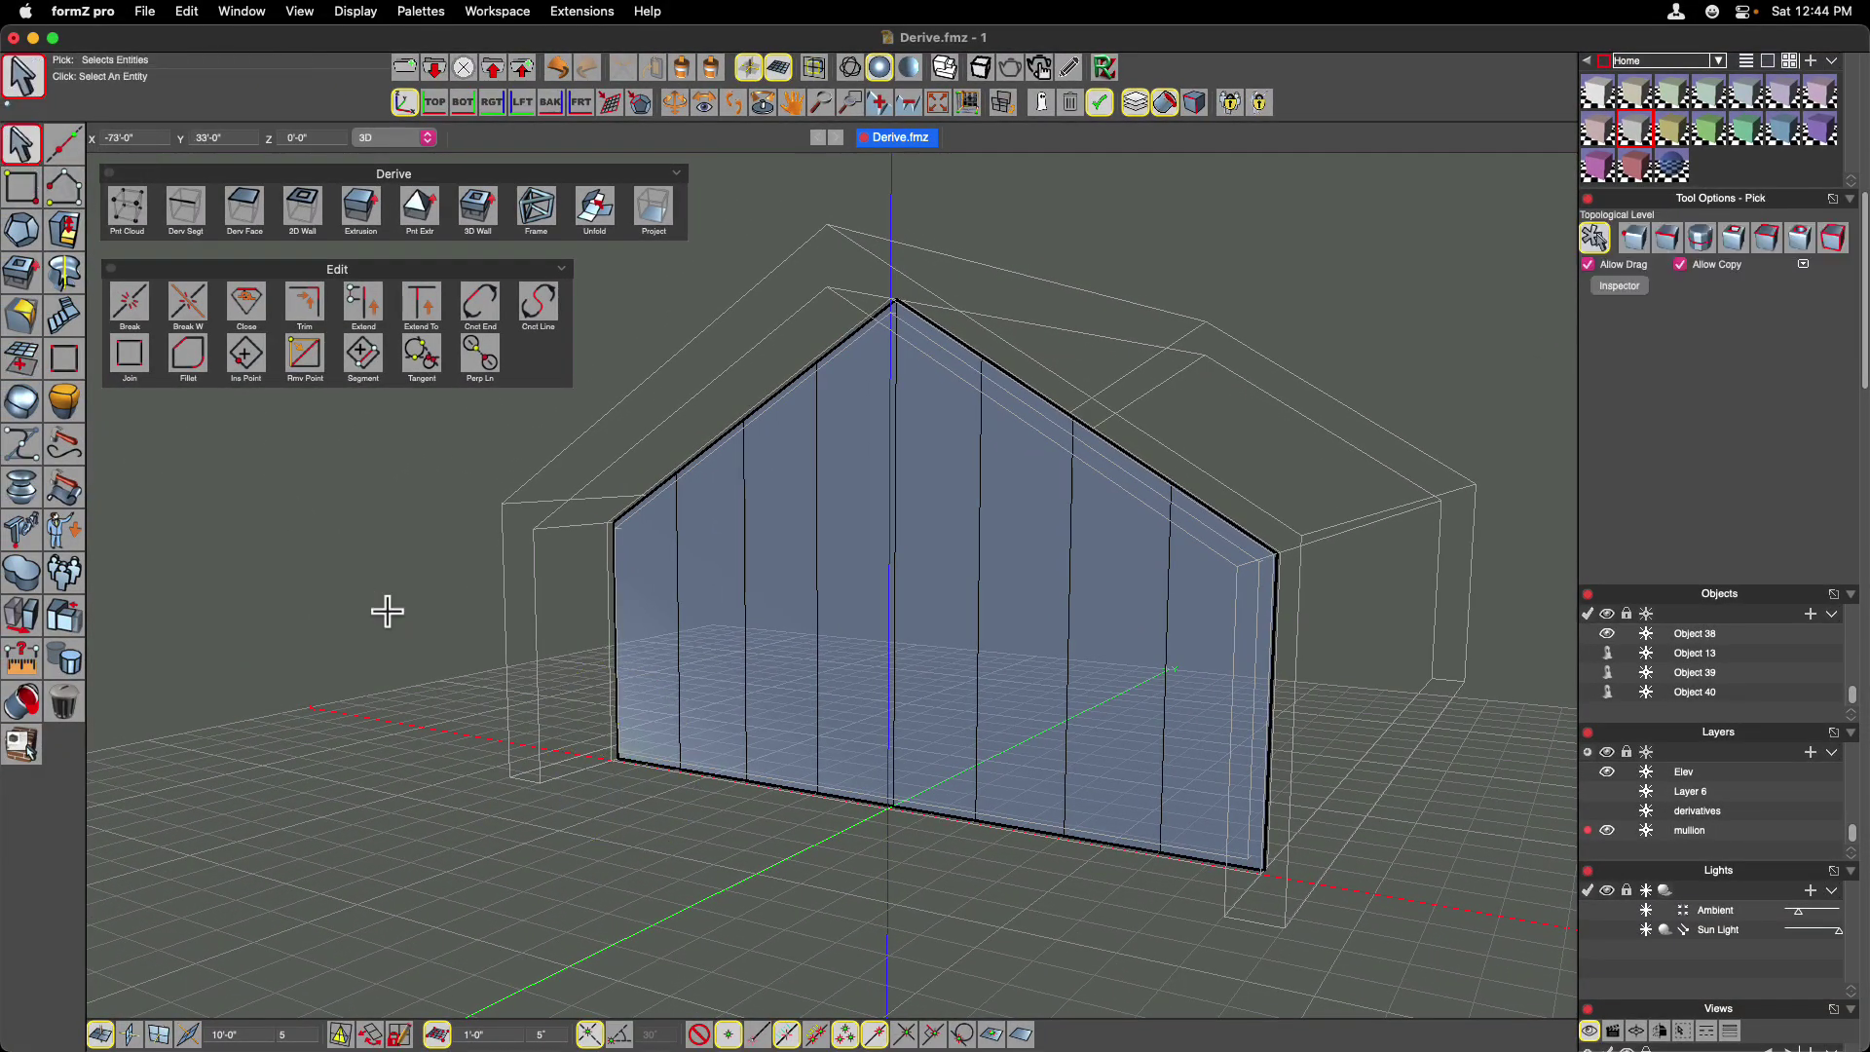
{"action": "left_click", "coordinate": [1019, 680]}
Select all seven vertical mesh lines on the glass face at the segment level.
{"action": "left_click", "coordinate": [1666, 243]}
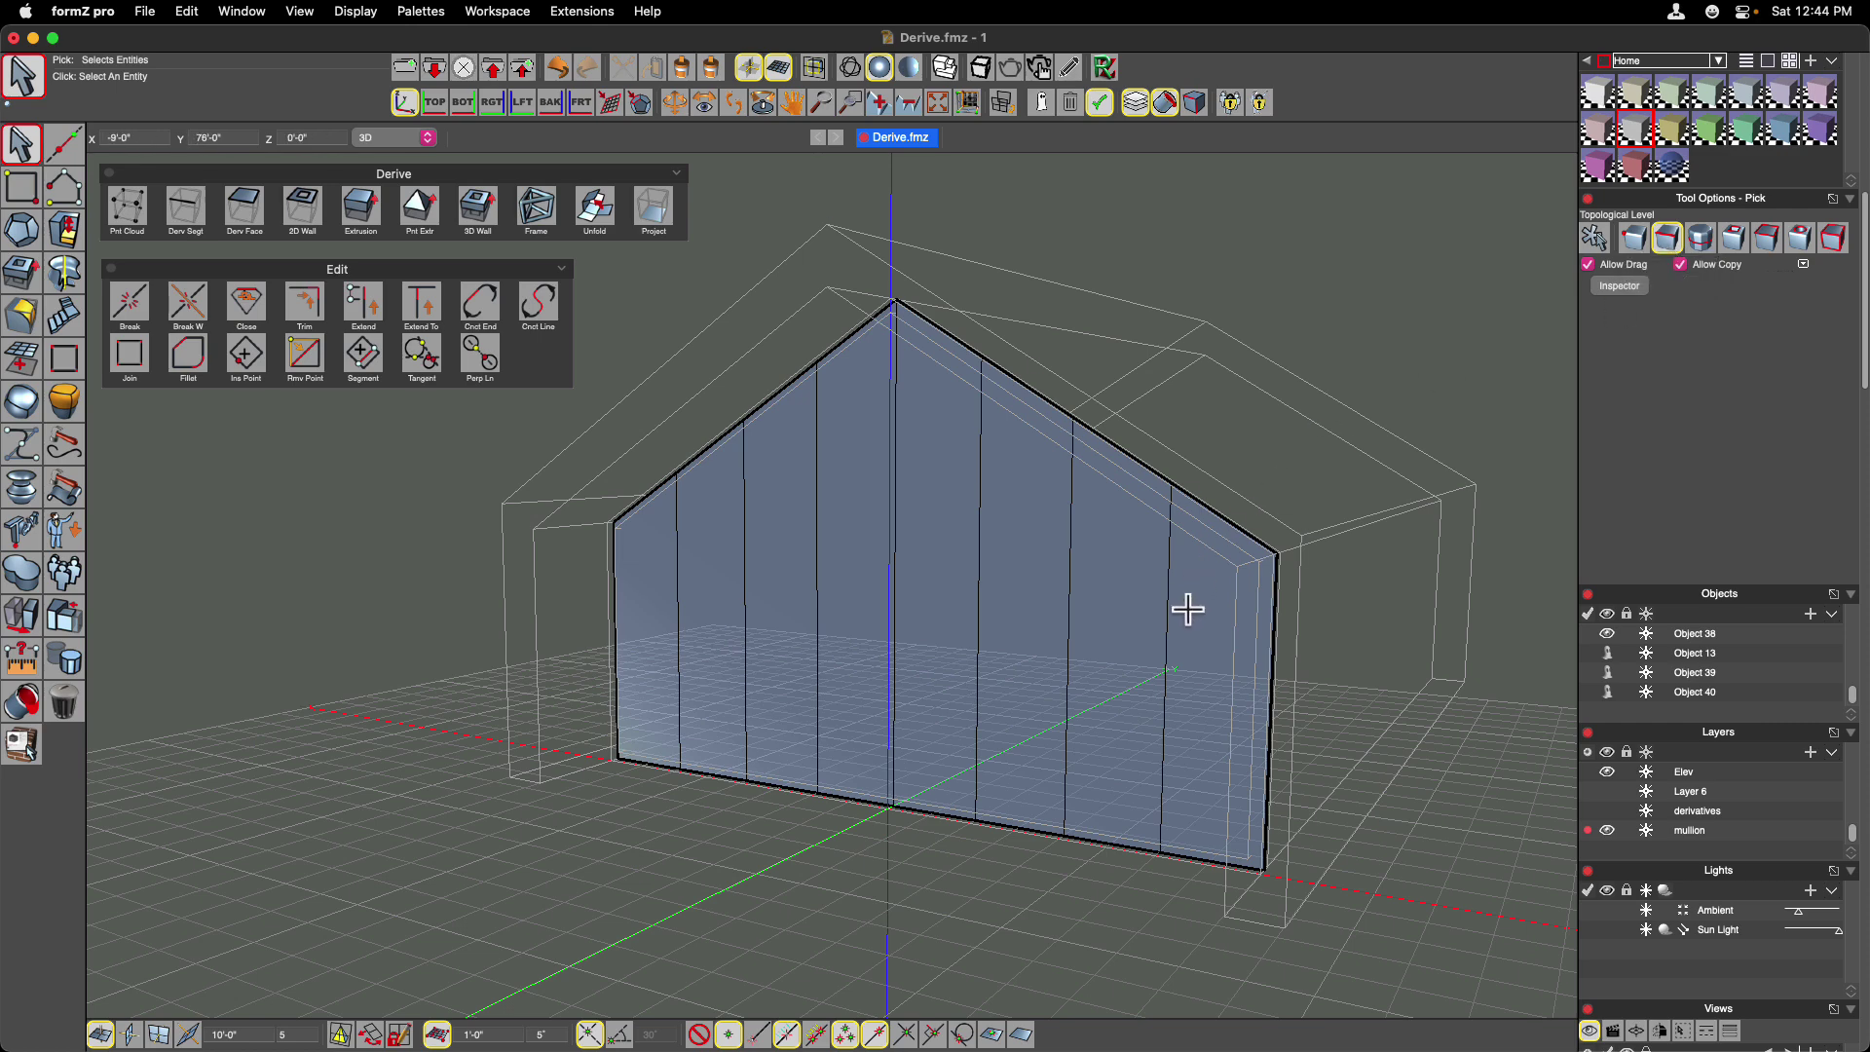
{"action": "left_click", "coordinate": [1072, 623], "text": "shift"}
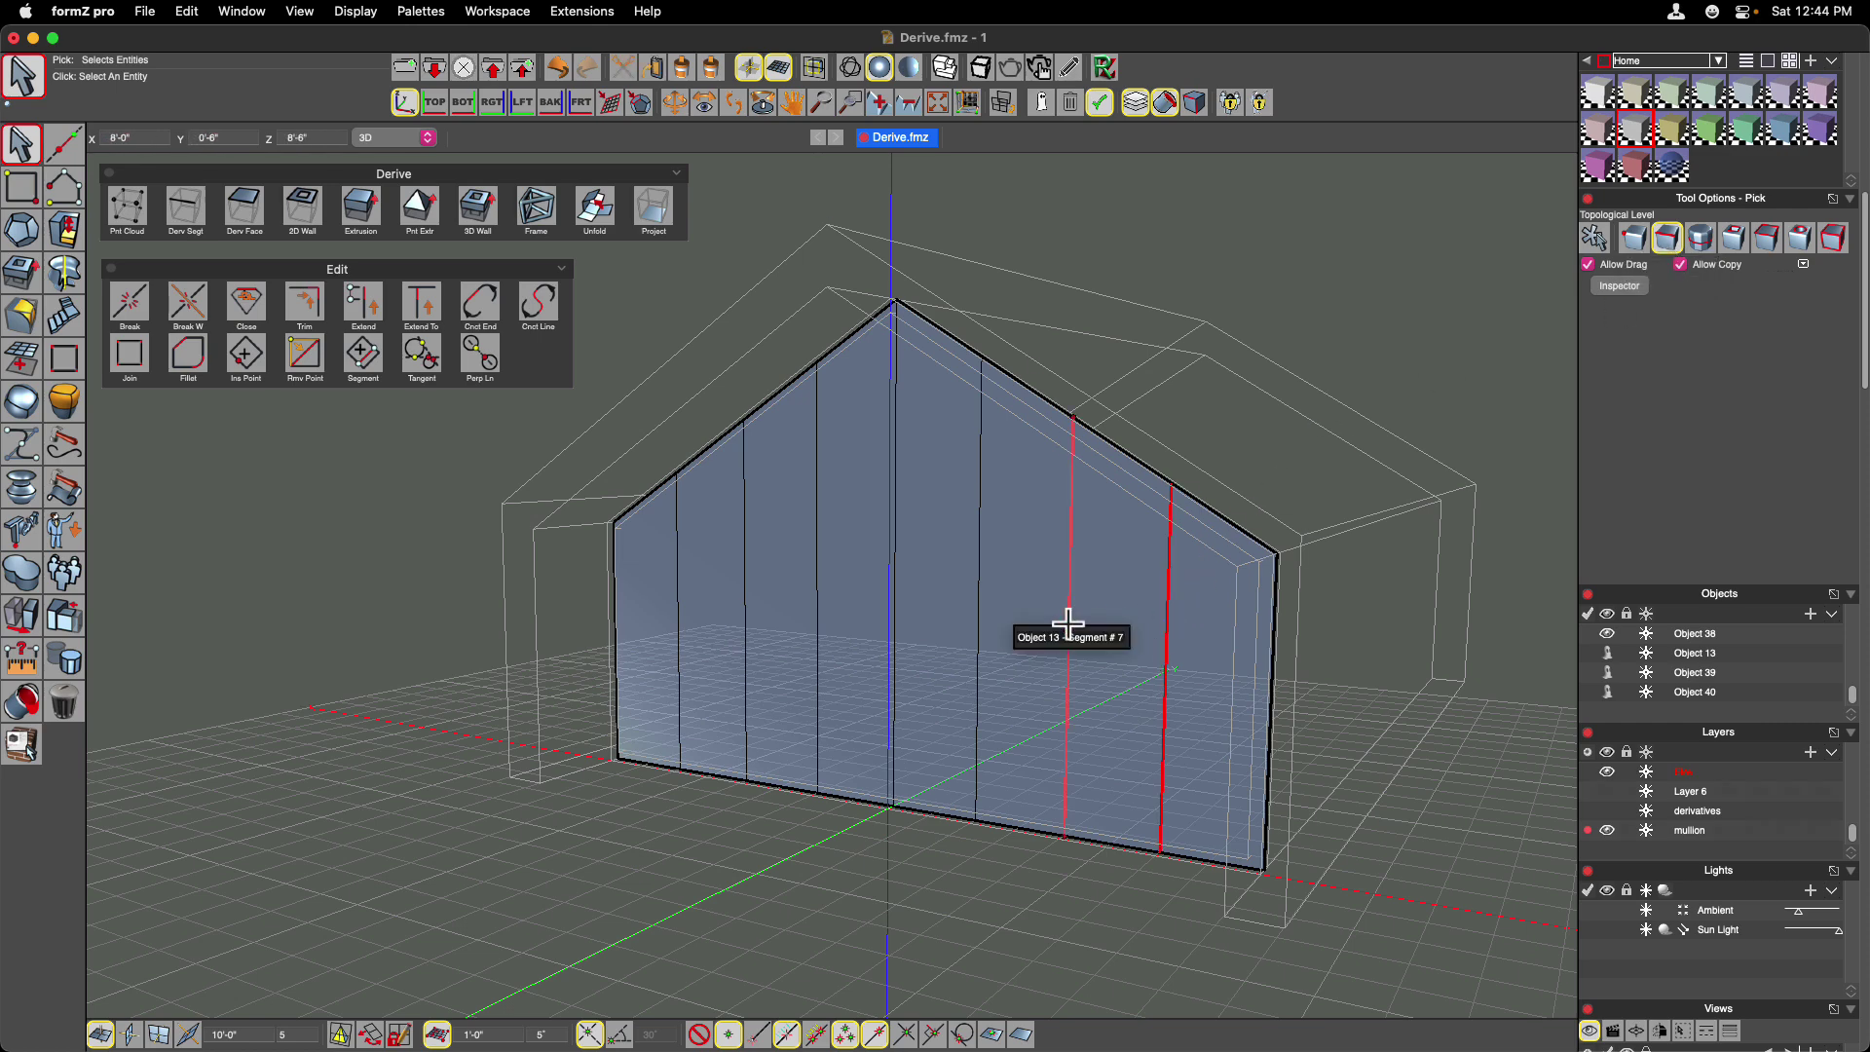
{"action": "left_click", "coordinate": [979, 603], "text": "shift"}
{"action": "left_click", "coordinate": [896, 613], "text": "shift"}
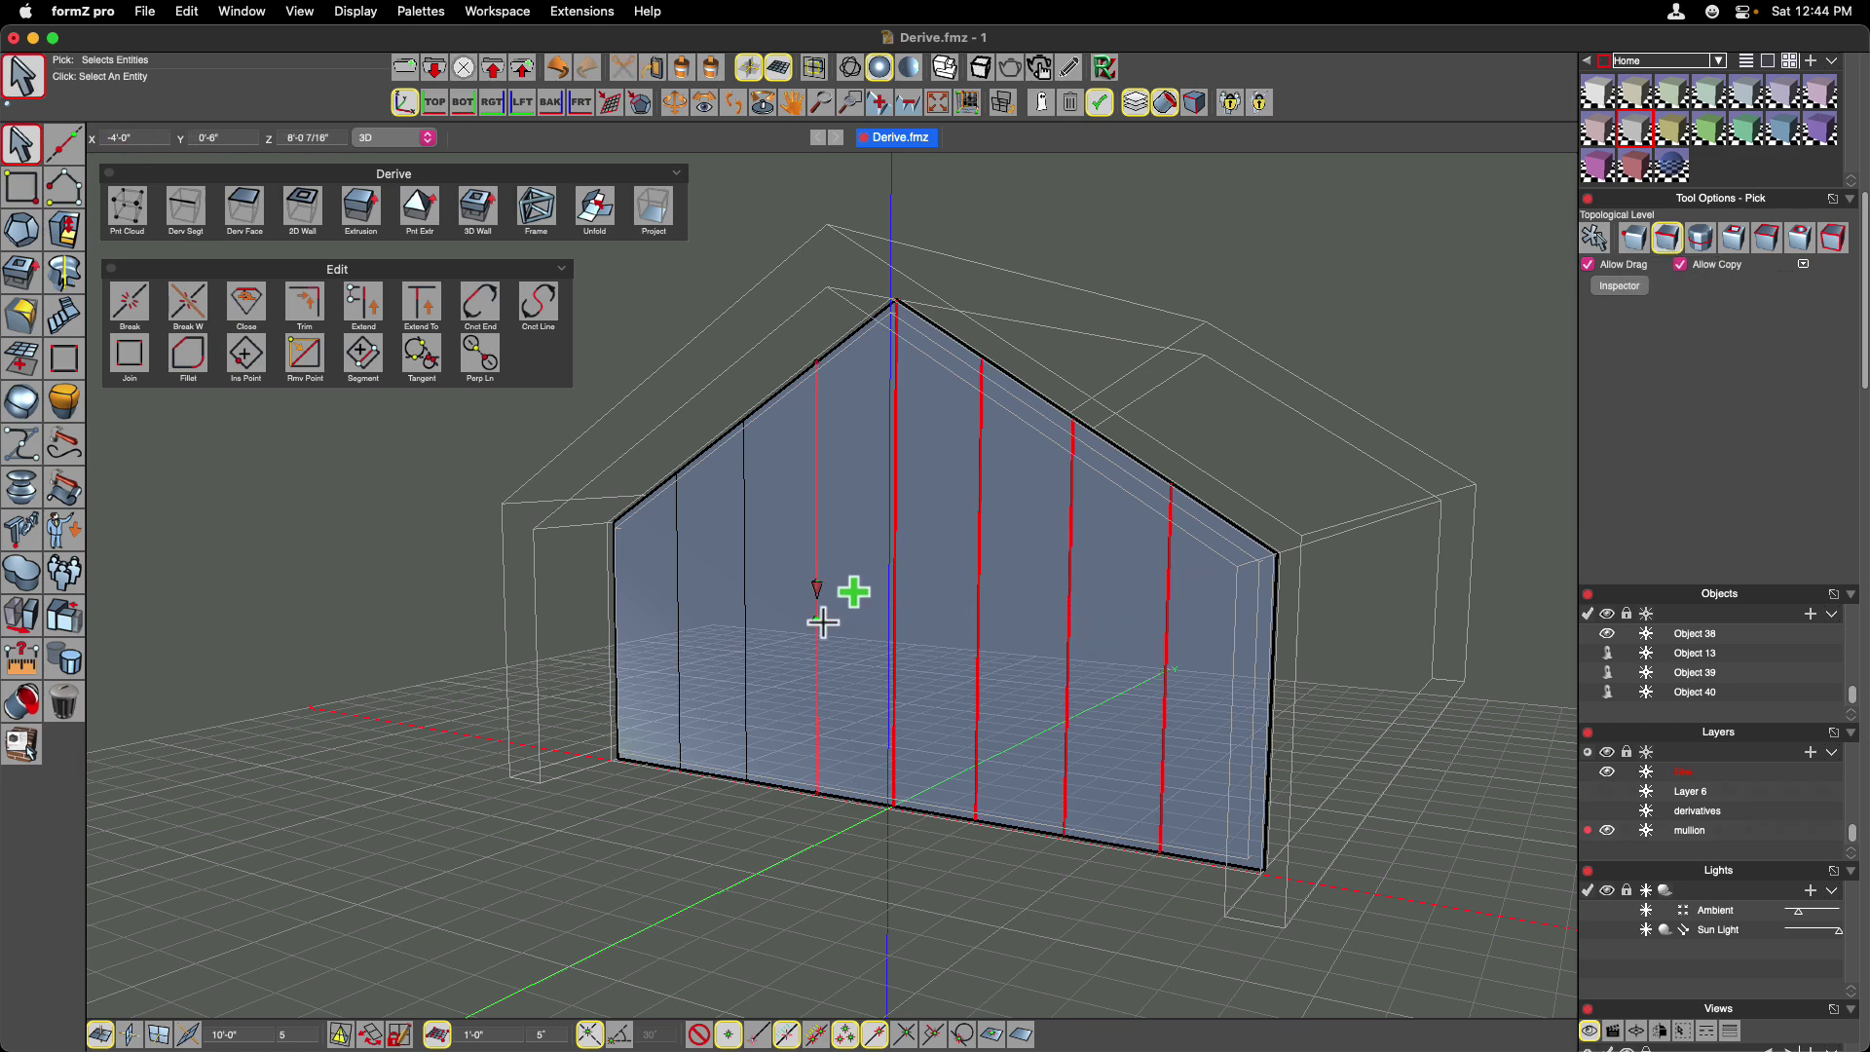
{"action": "left_click", "coordinate": [818, 623], "text": "shift"}
{"action": "left_click", "coordinate": [746, 628], "text": "shift"}
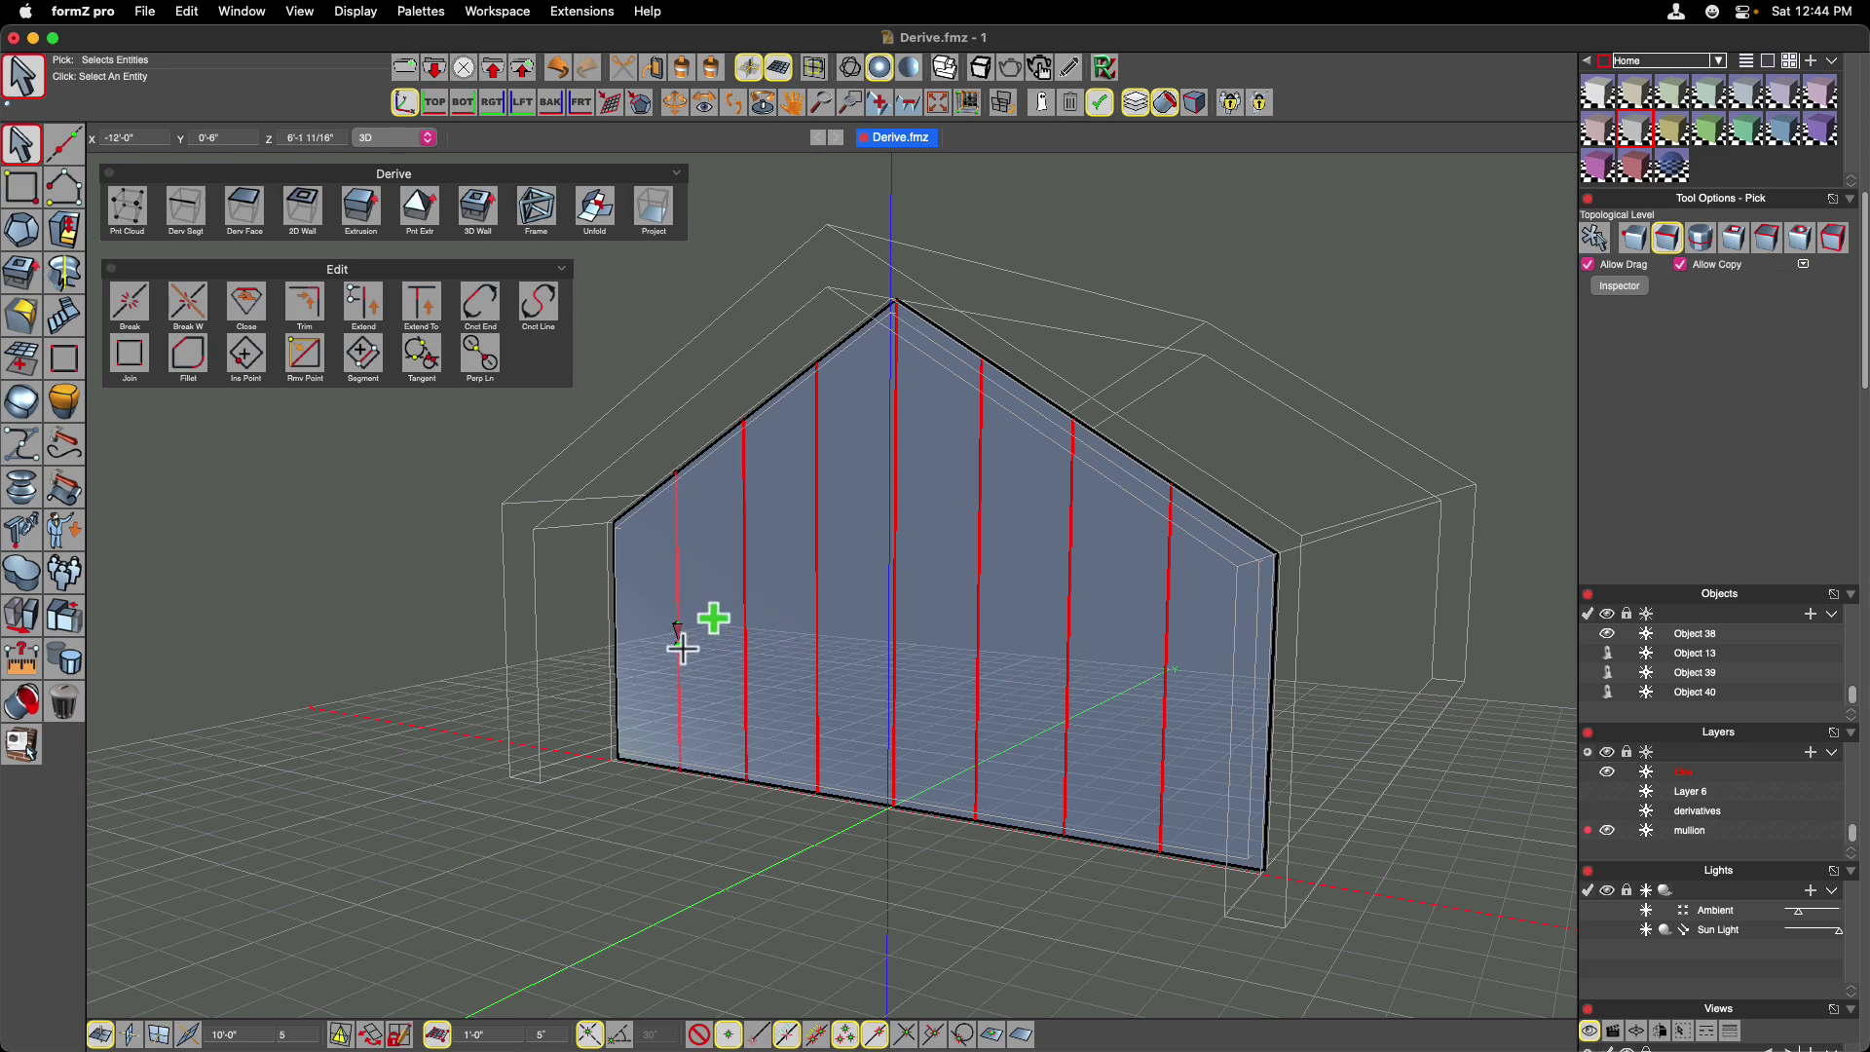
{"action": "left_click", "coordinate": [679, 637], "text": "shift"}
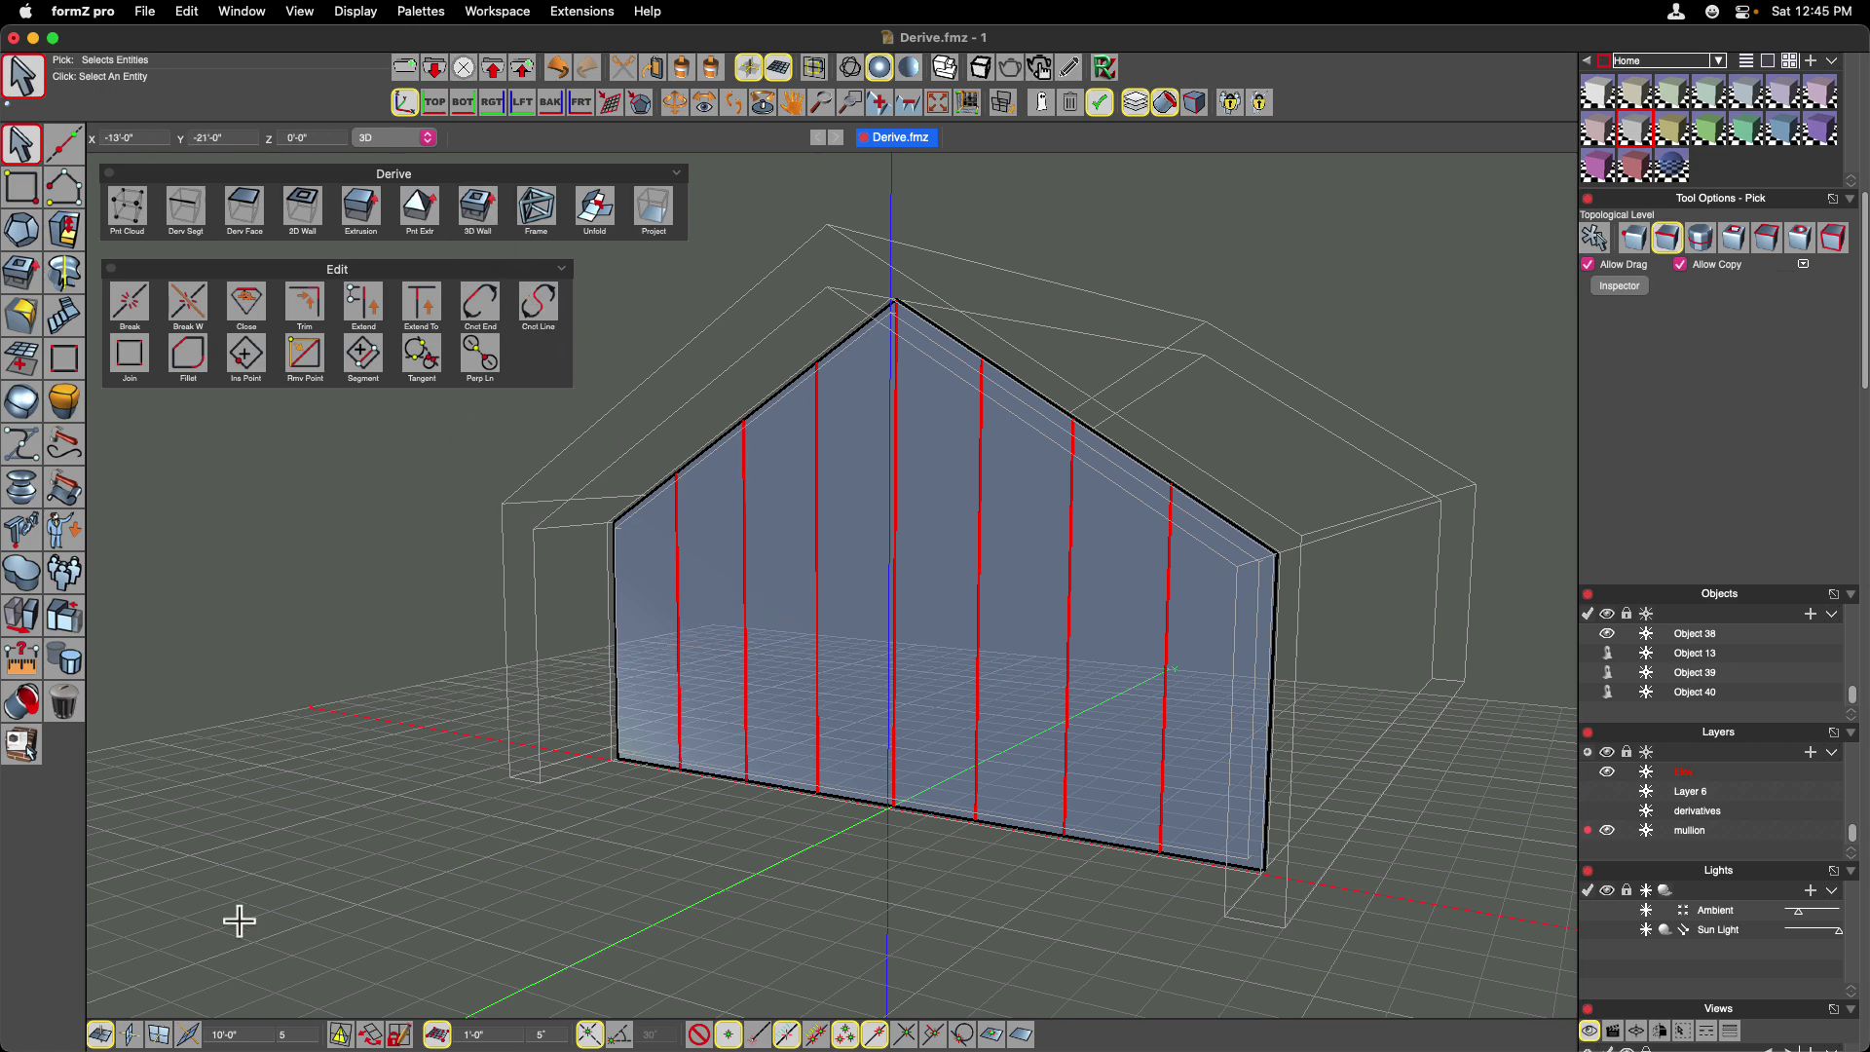
Derive 3D walls from the selected mesh lines, 0'-6" wide and 1'-0" high, perpendicular to the vertical XZ reference plane.
{"action": "left_click", "coordinate": [158, 1035]}
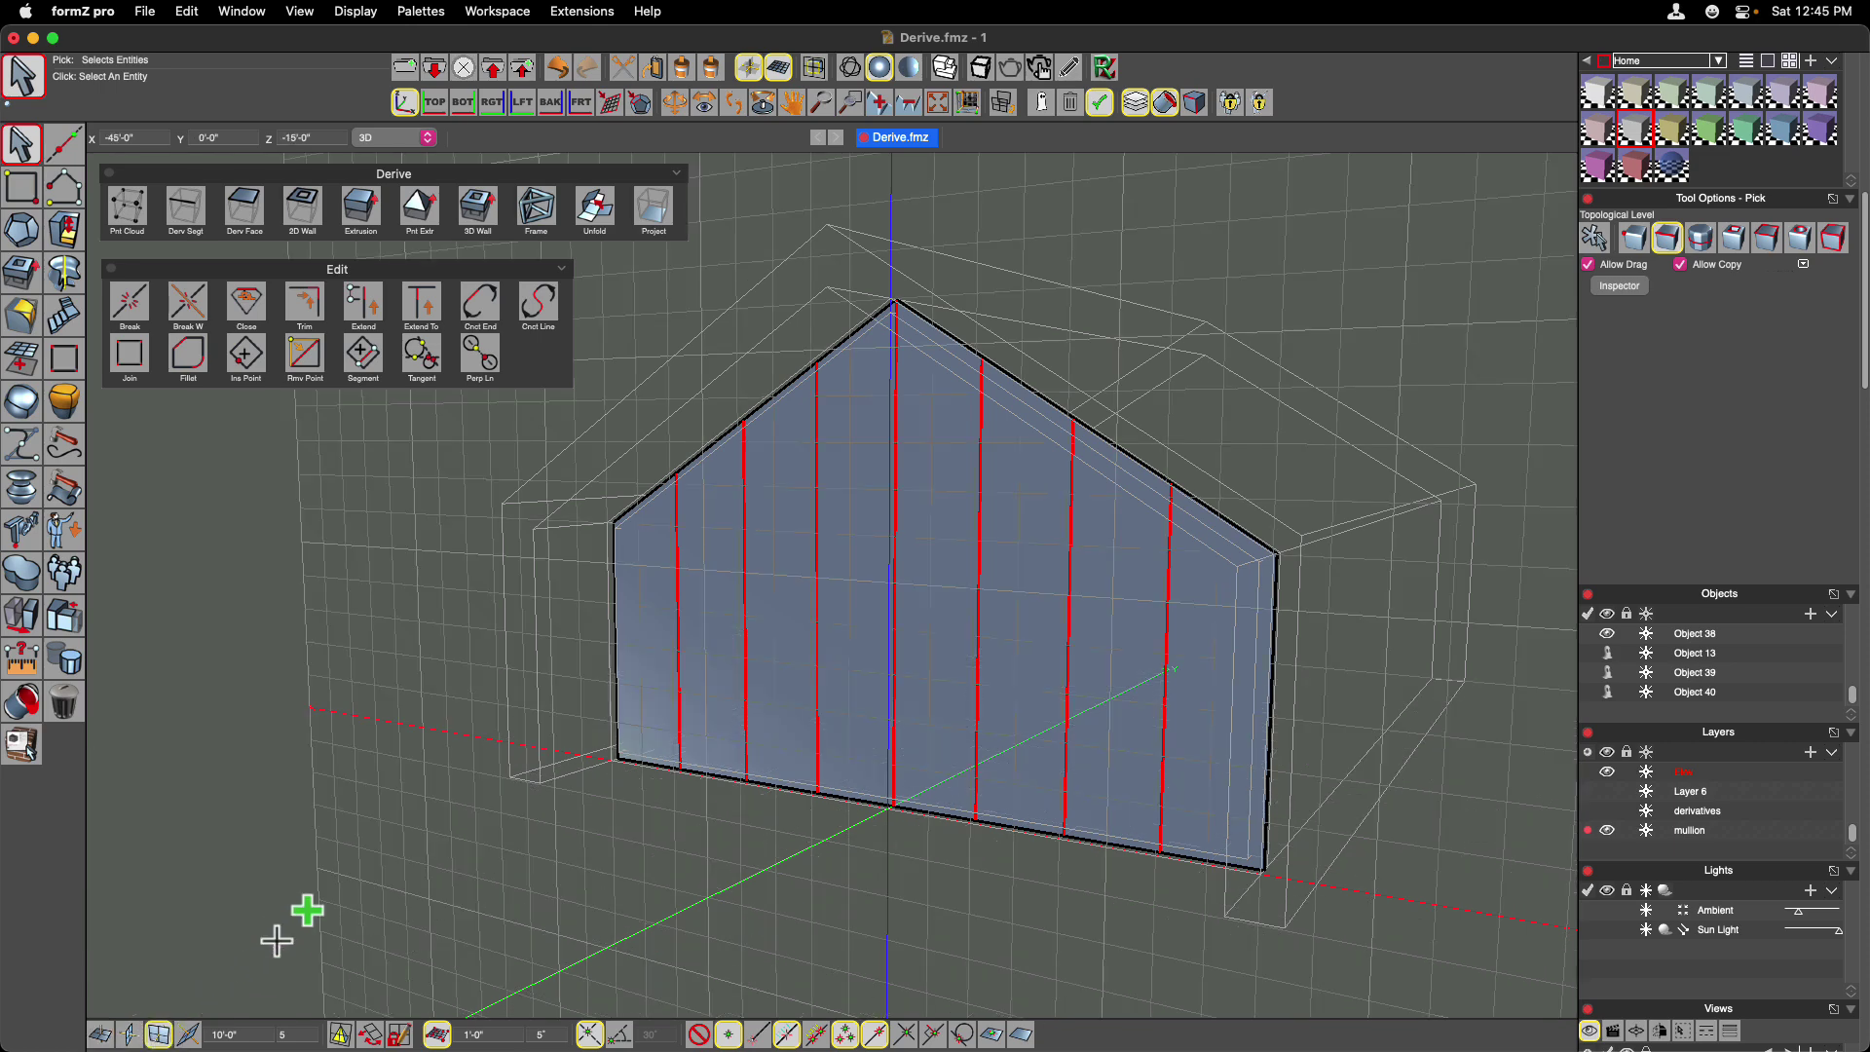
{"action": "left_click", "coordinate": [480, 208]}
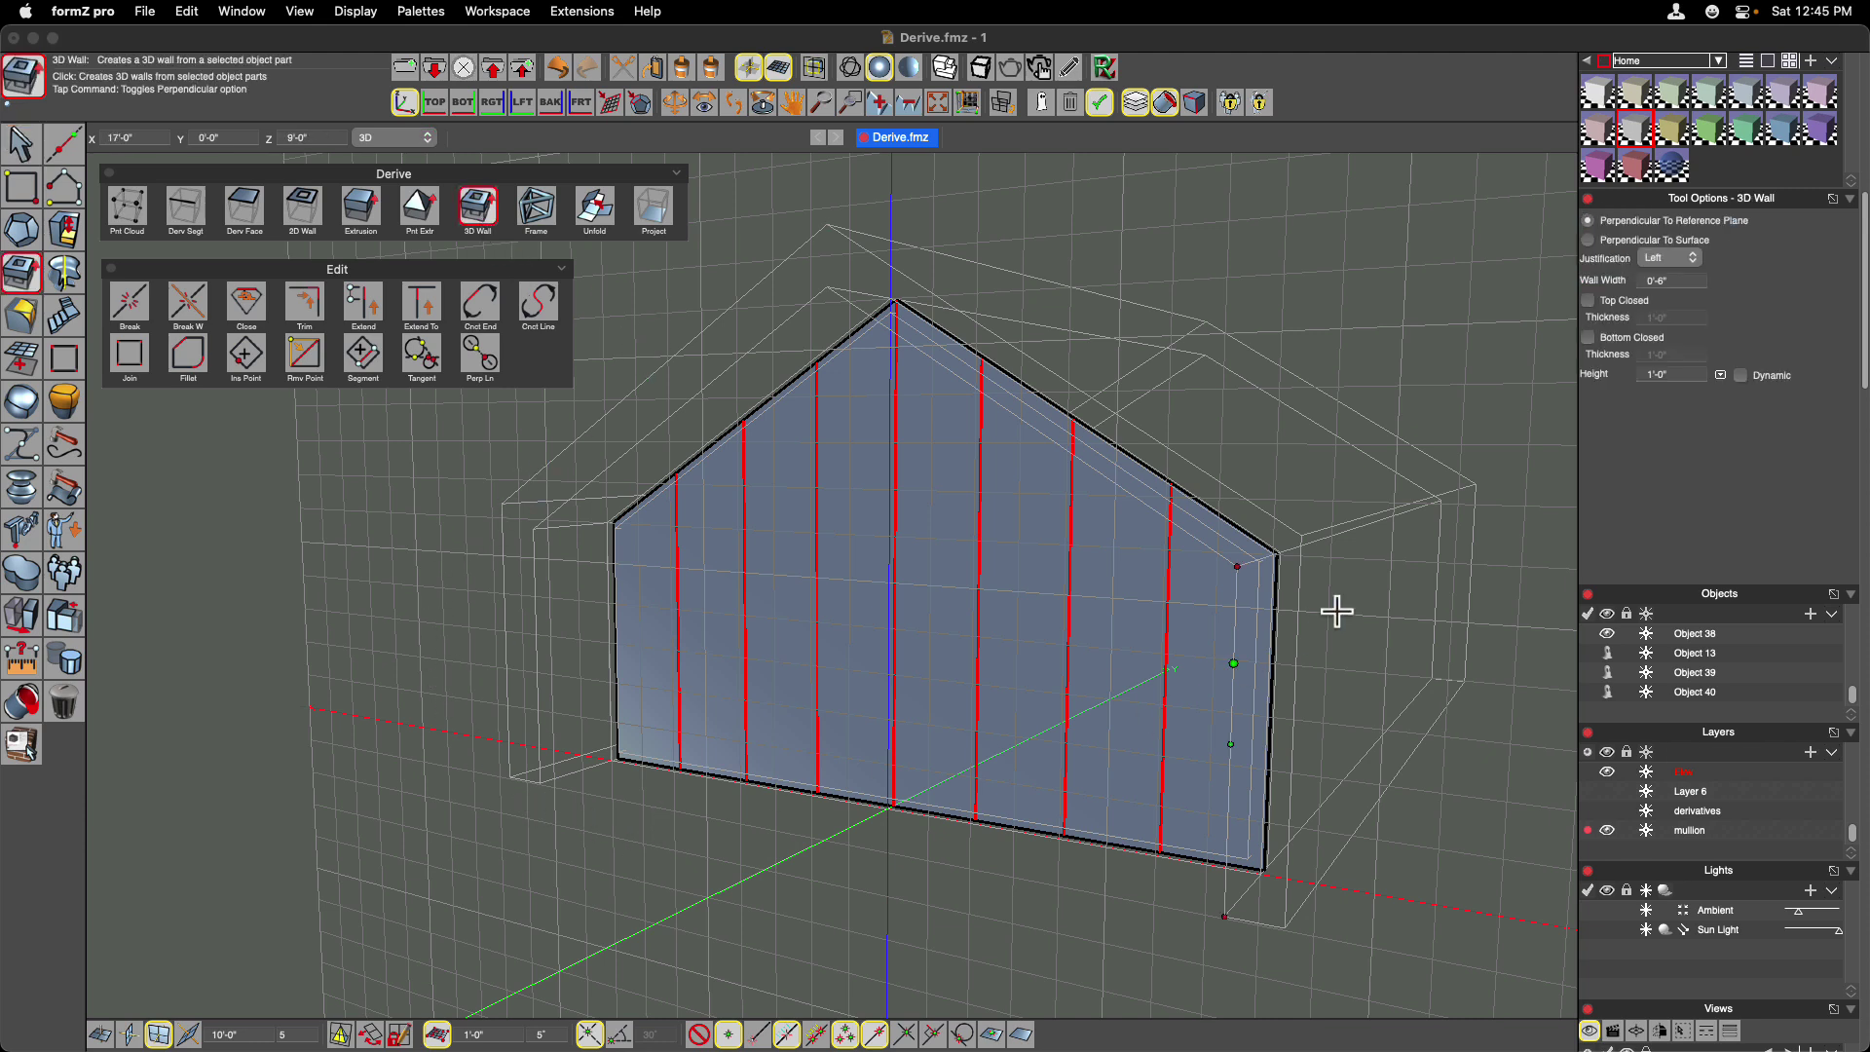
{"action": "left_click", "coordinate": [844, 912]}
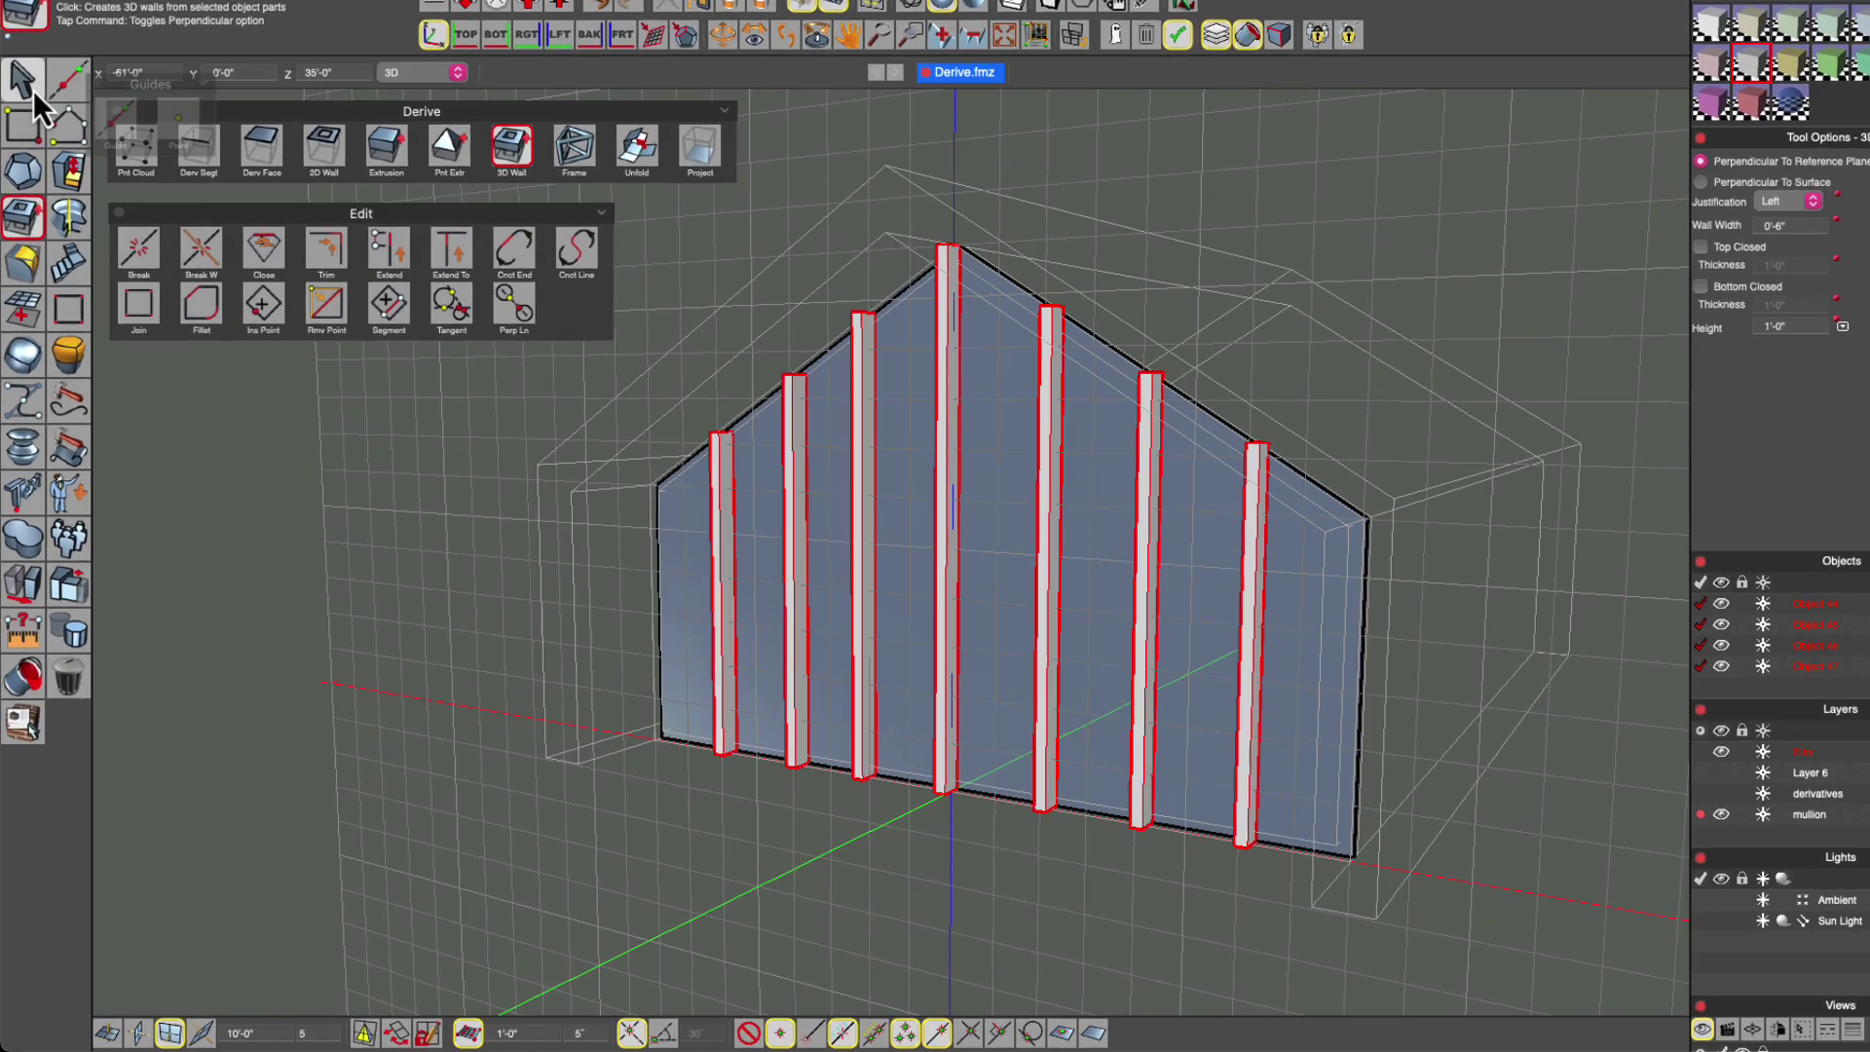
Deselect the new mullion walls and reveal the hidden objects of the model.
{"action": "left_click", "coordinate": [27, 151]}
{"action": "left_click", "coordinate": [426, 540]}
{"action": "right_click", "coordinate": [643, 288]}
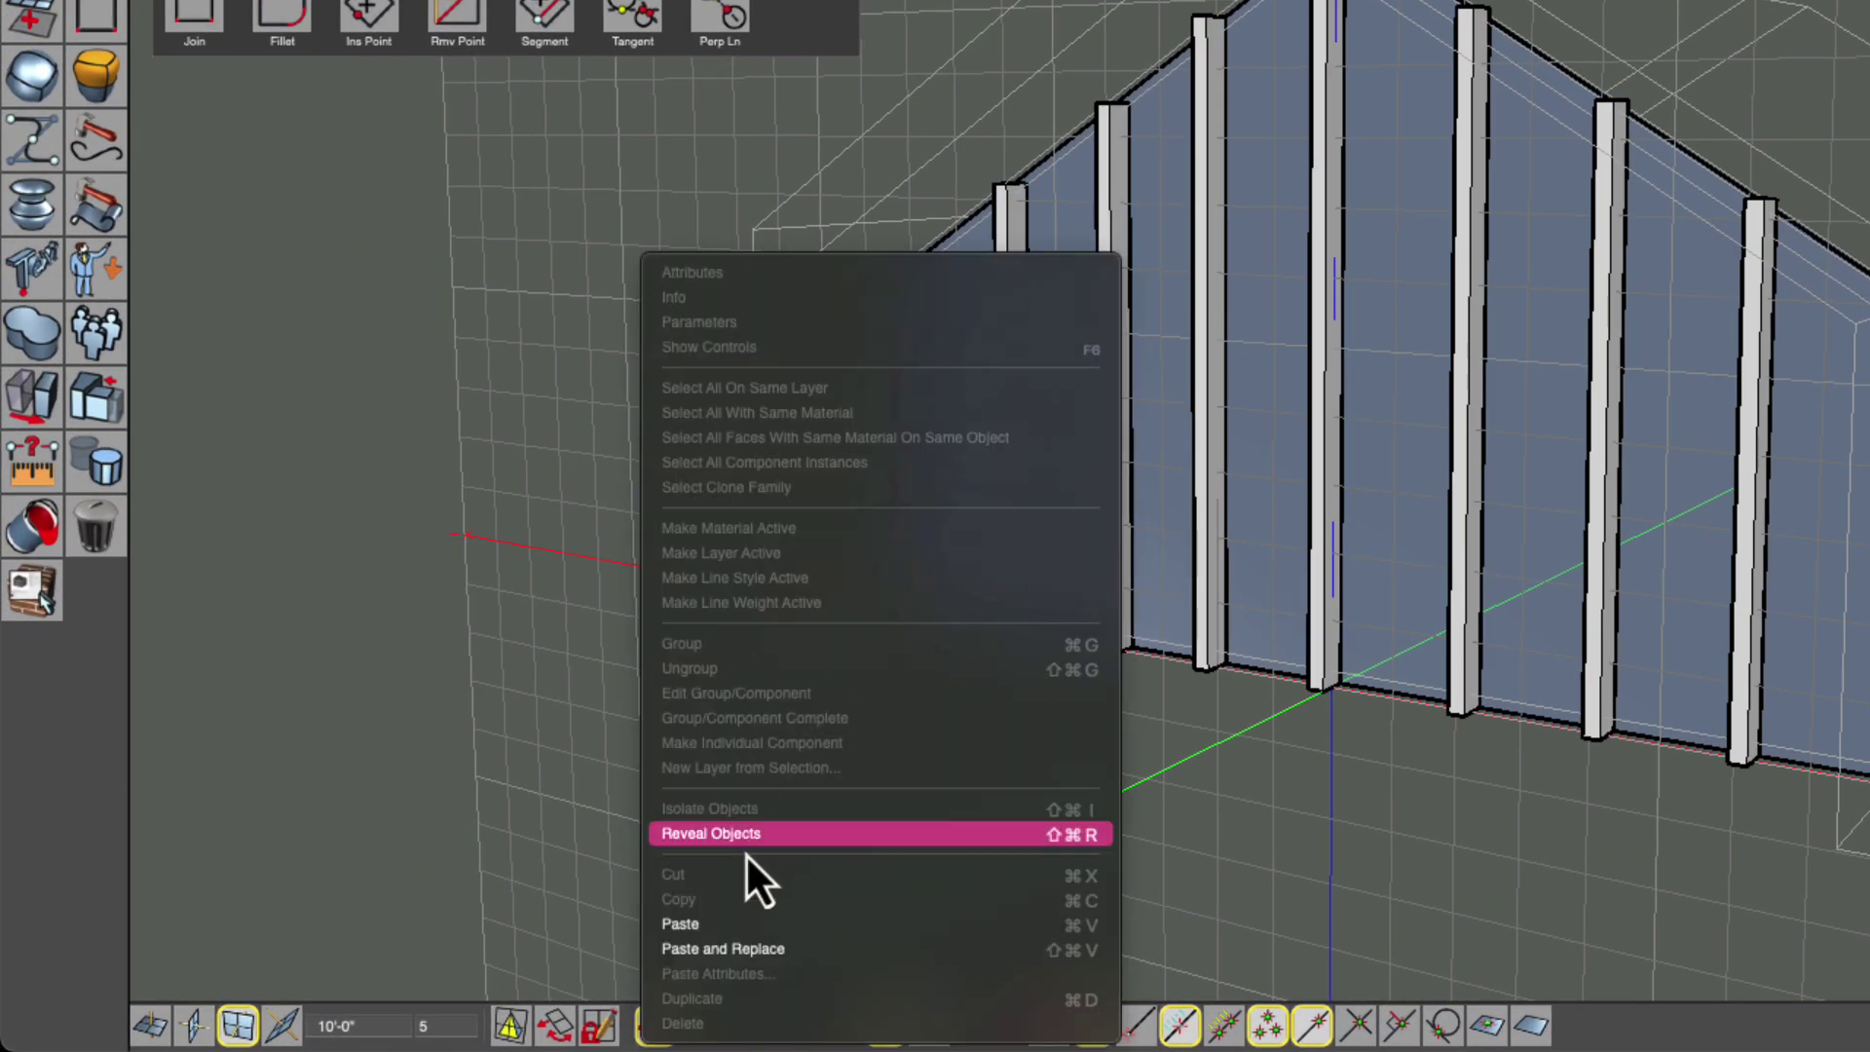
{"action": "left_click", "coordinate": [746, 840]}
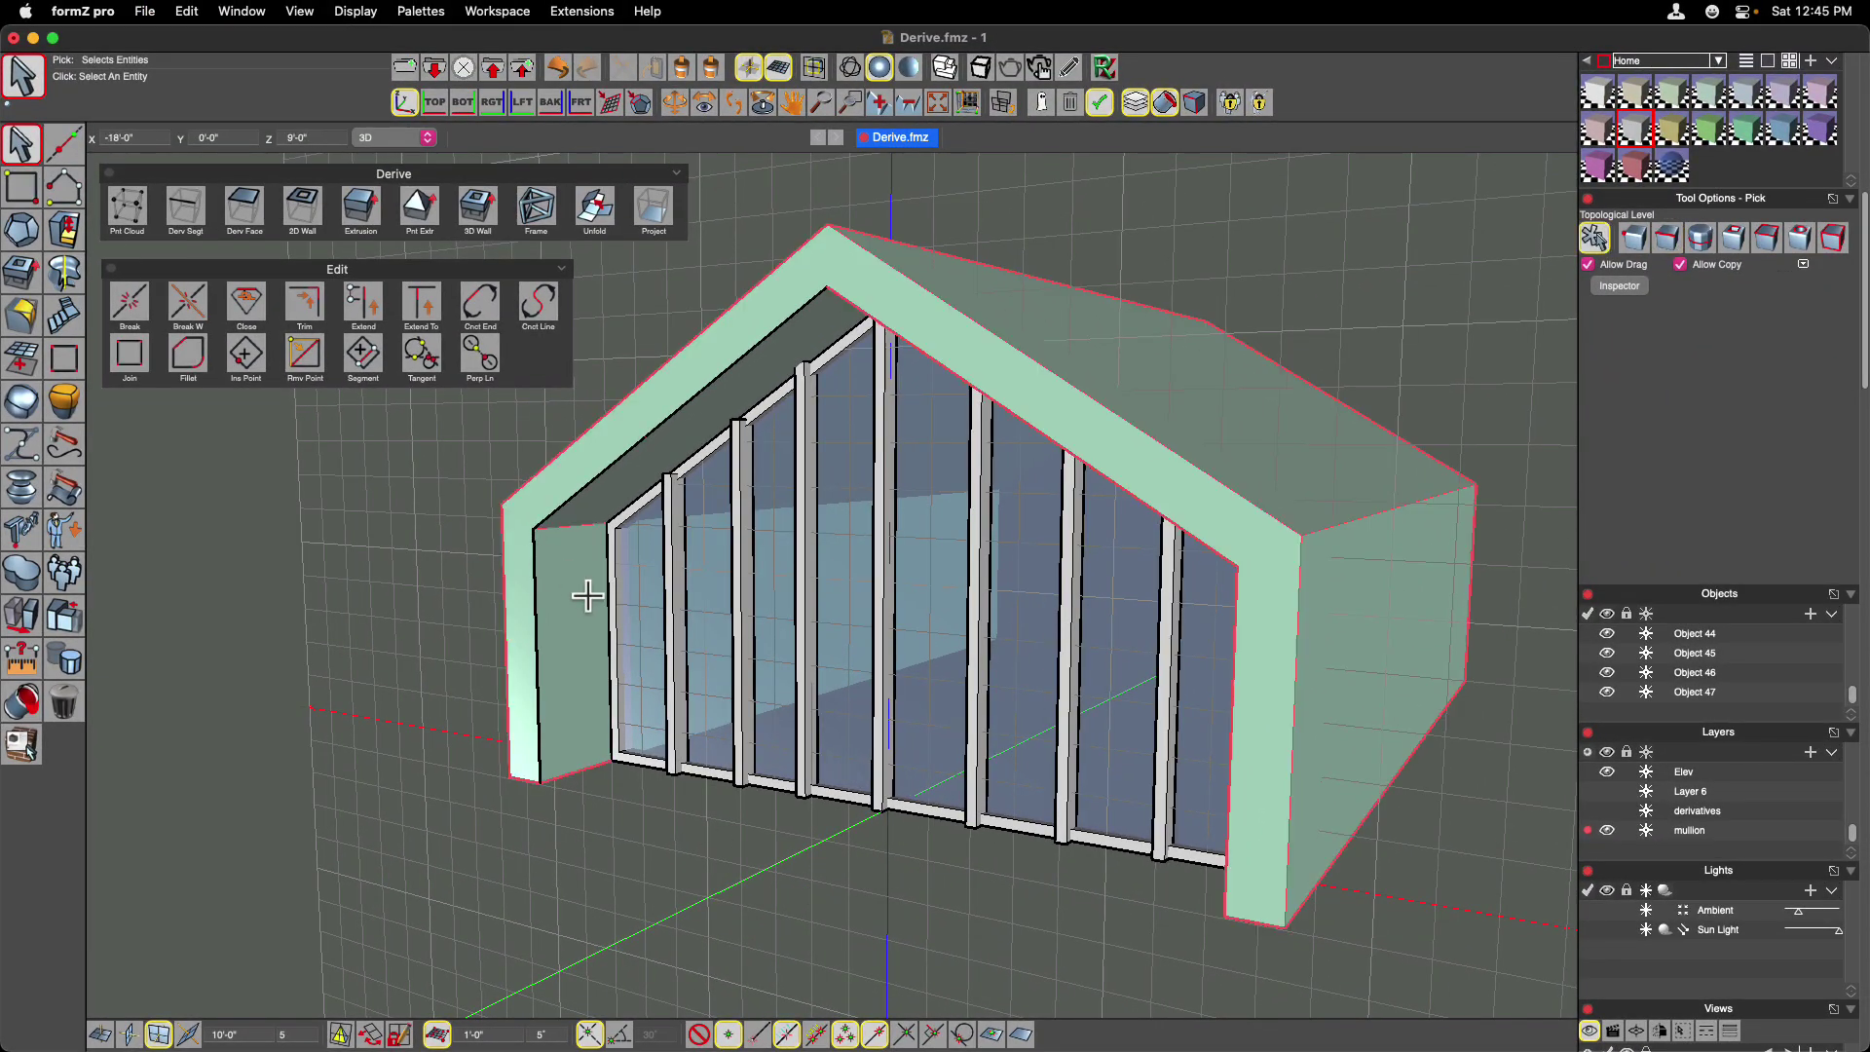
Select all seven vertical mullions across the glass face and open their parameters in the Inspector.
{"action": "left_click", "coordinate": [672, 635]}
{"action": "left_click", "coordinate": [742, 639], "text": "shift"}
{"action": "left_click", "coordinate": [801, 654], "text": "shift"}
{"action": "left_click", "coordinate": [886, 647], "text": "shift"}
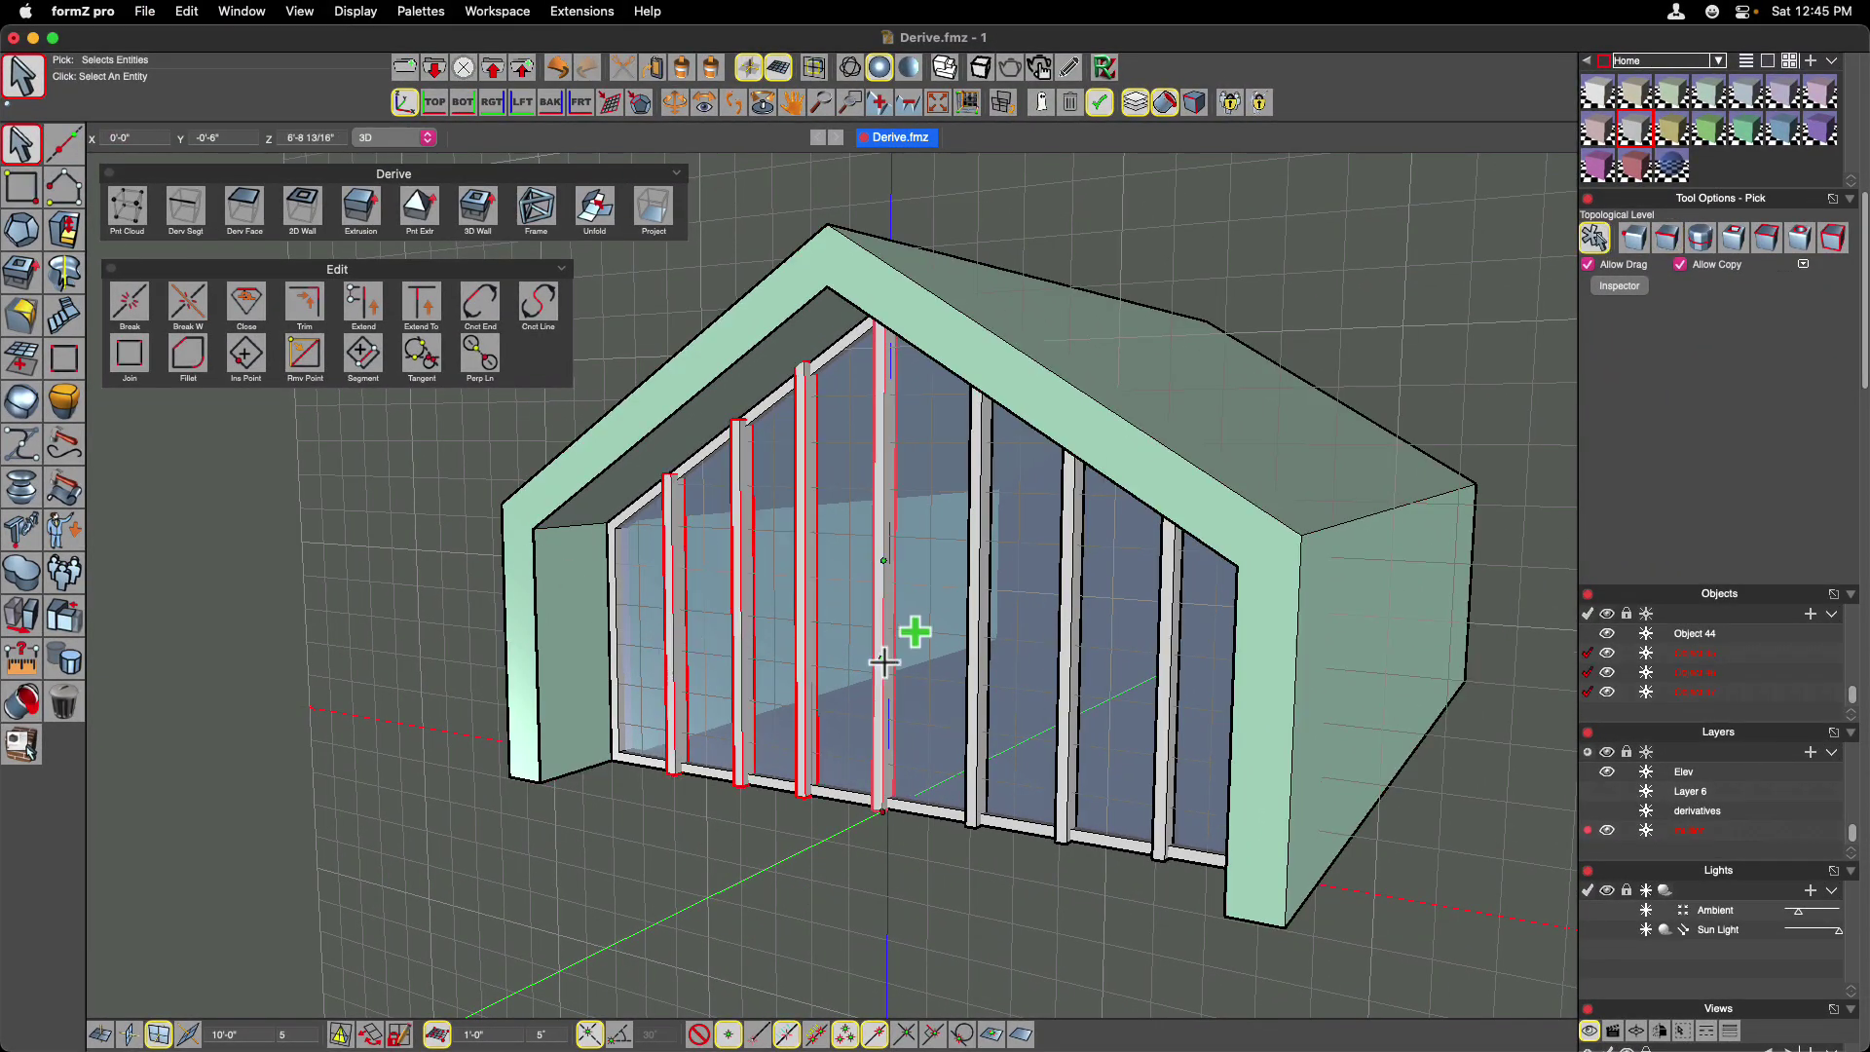
{"action": "left_click", "coordinate": [977, 672], "text": "shift"}
{"action": "left_click", "coordinate": [1071, 716], "text": "shift"}
{"action": "left_click", "coordinate": [1165, 726], "text": "shift"}
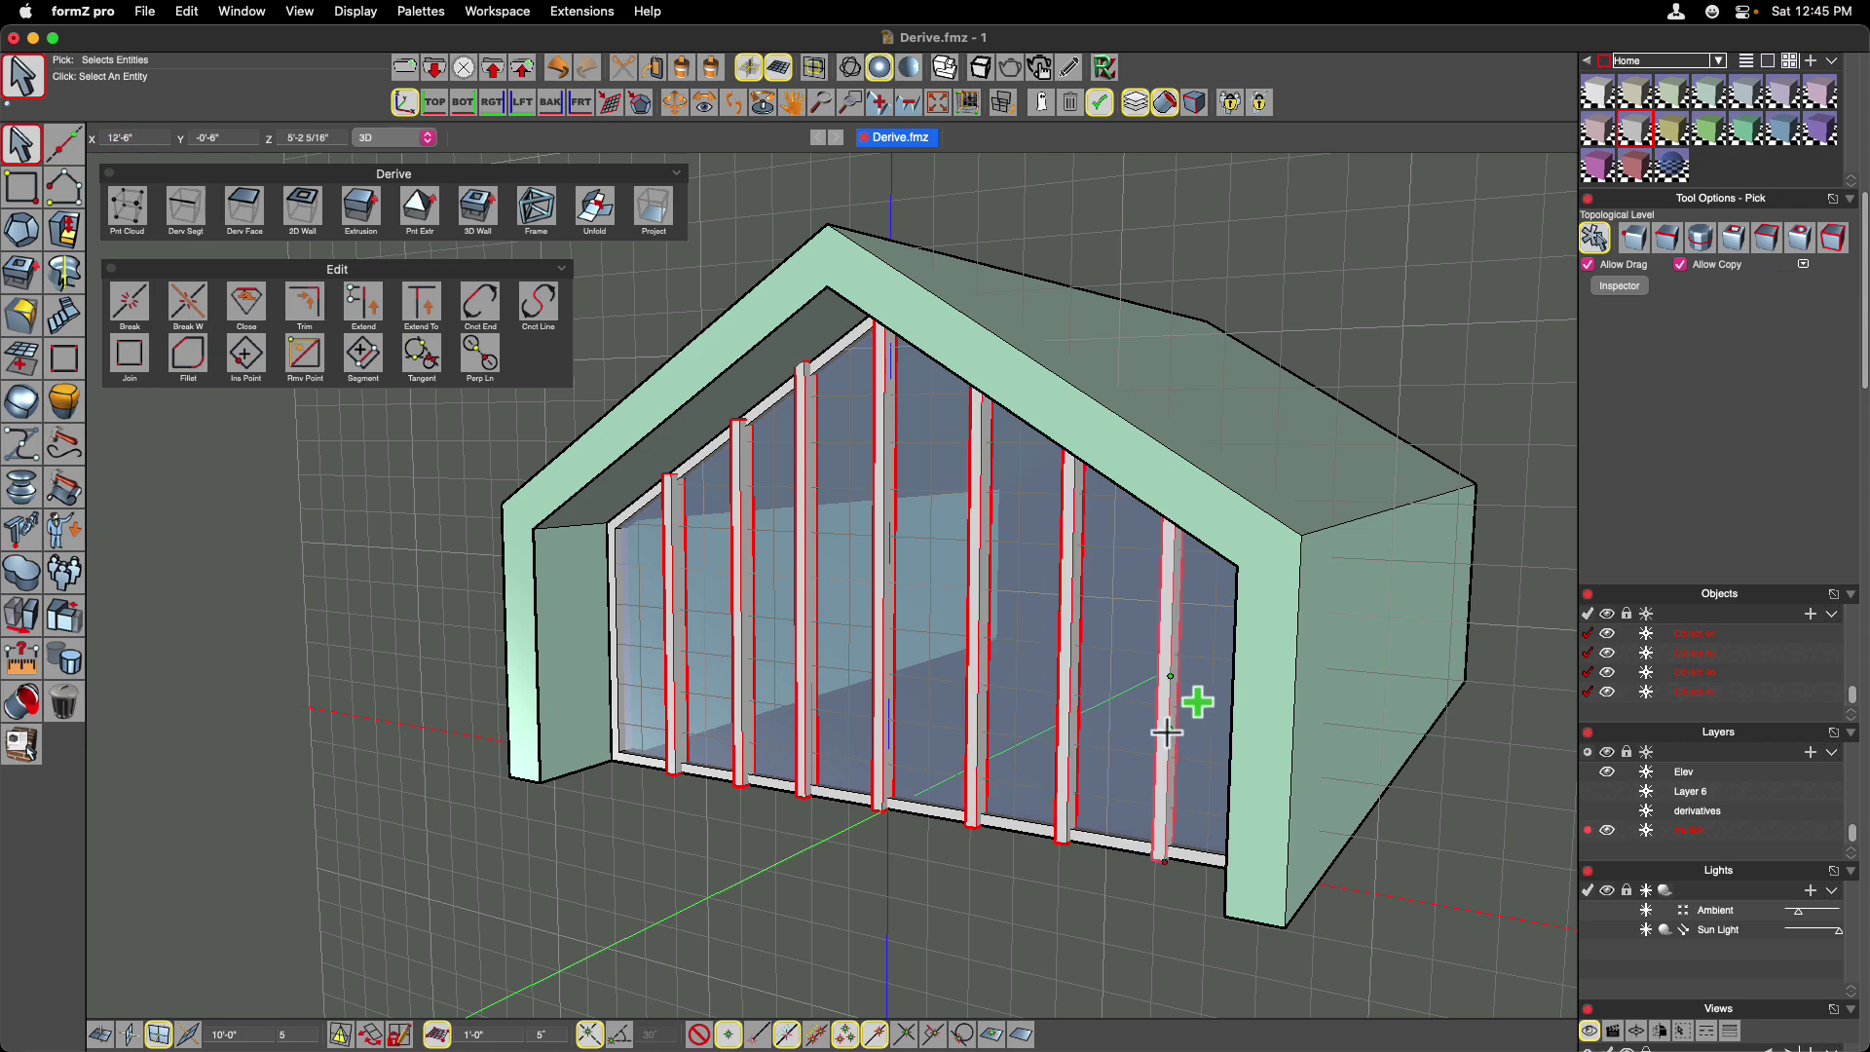
{"action": "left_click", "coordinate": [1622, 288]}
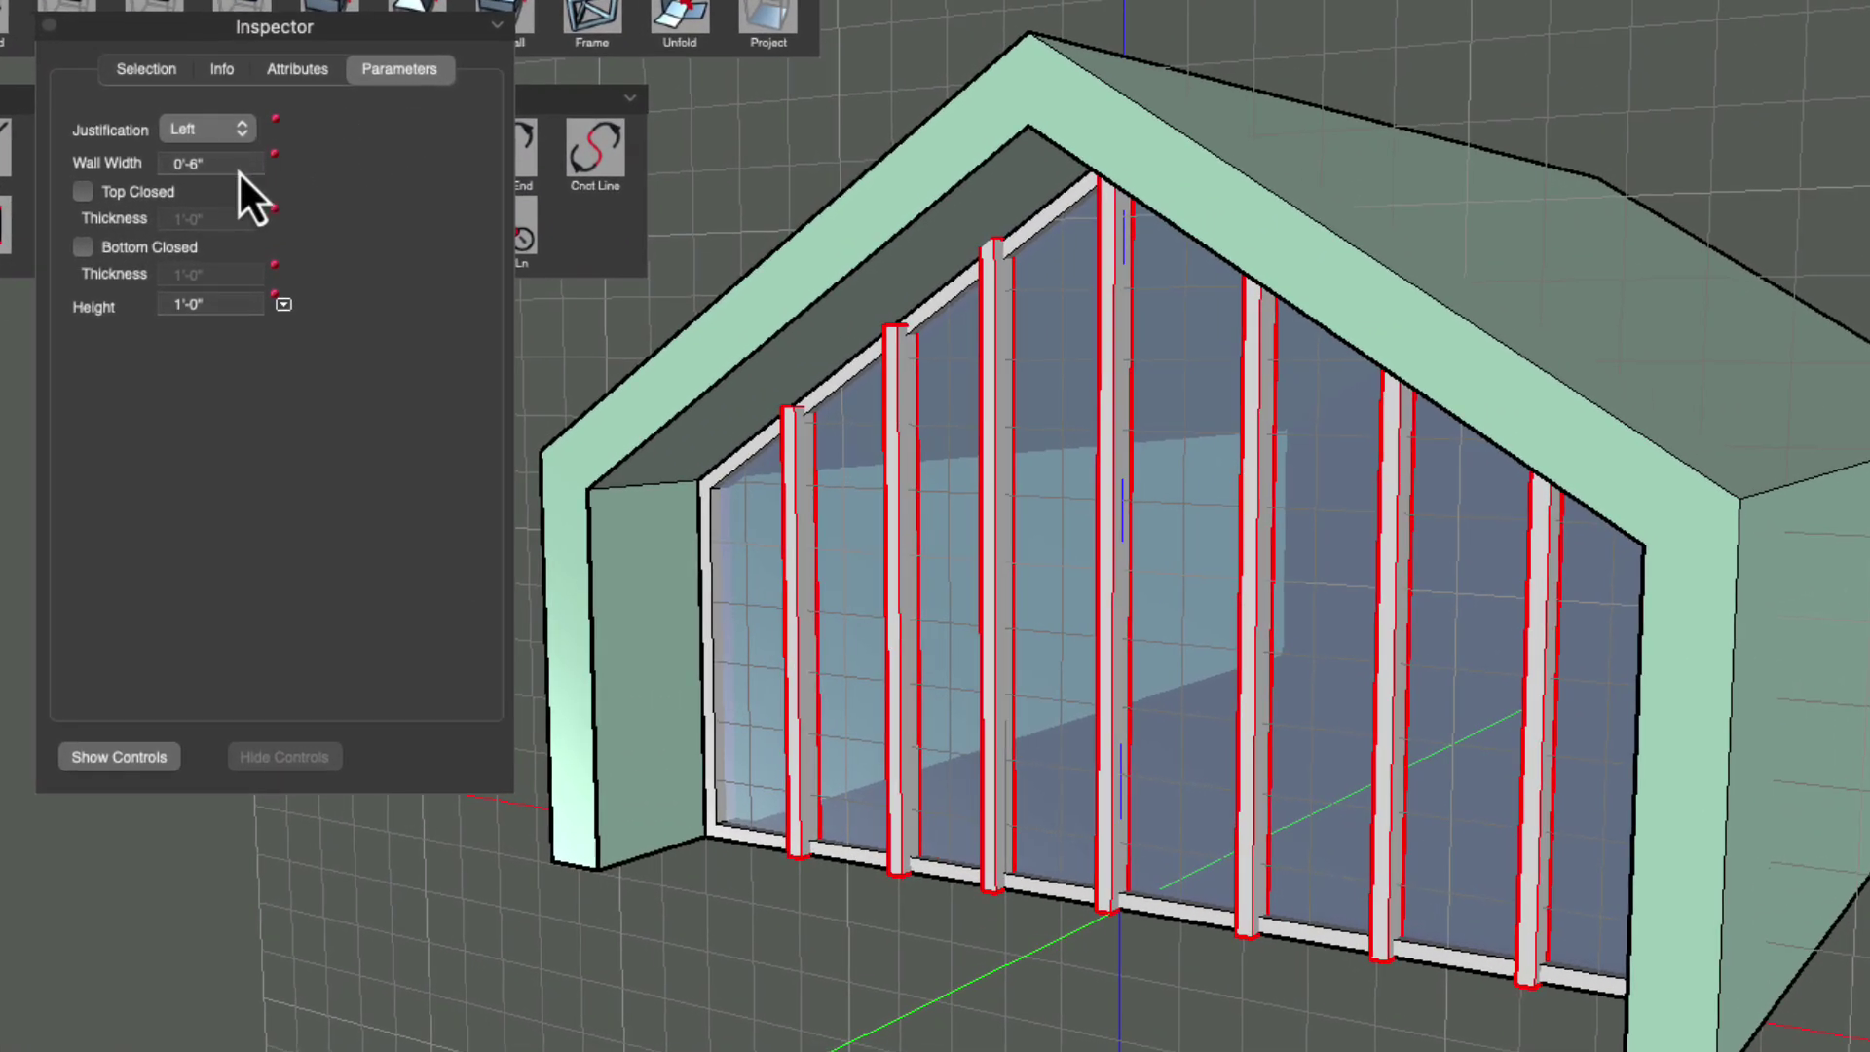
Set the selected mullions' wall width to 3" and their height to 6".
{"action": "left_click", "coordinate": [234, 165]}
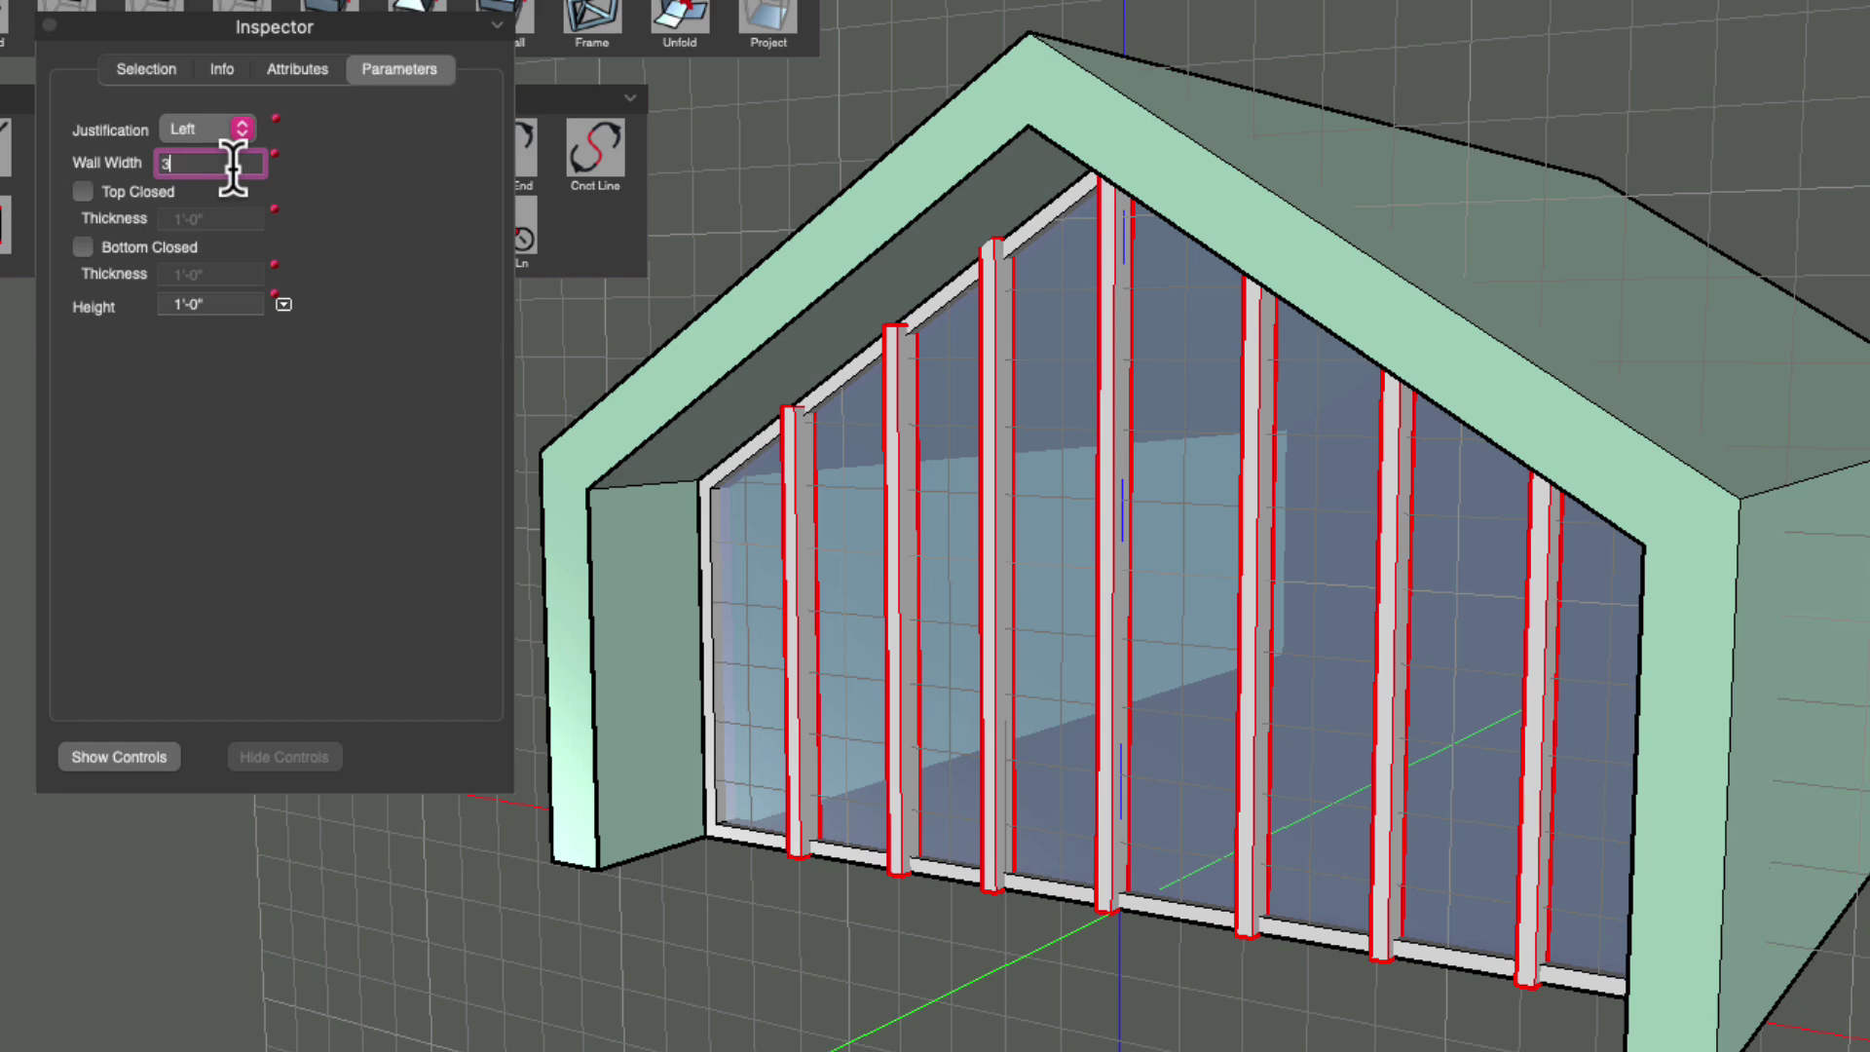
{"action": "type", "text": "3"}
{"action": "key", "text": "Return"}
{"action": "left_click", "coordinate": [224, 305]}
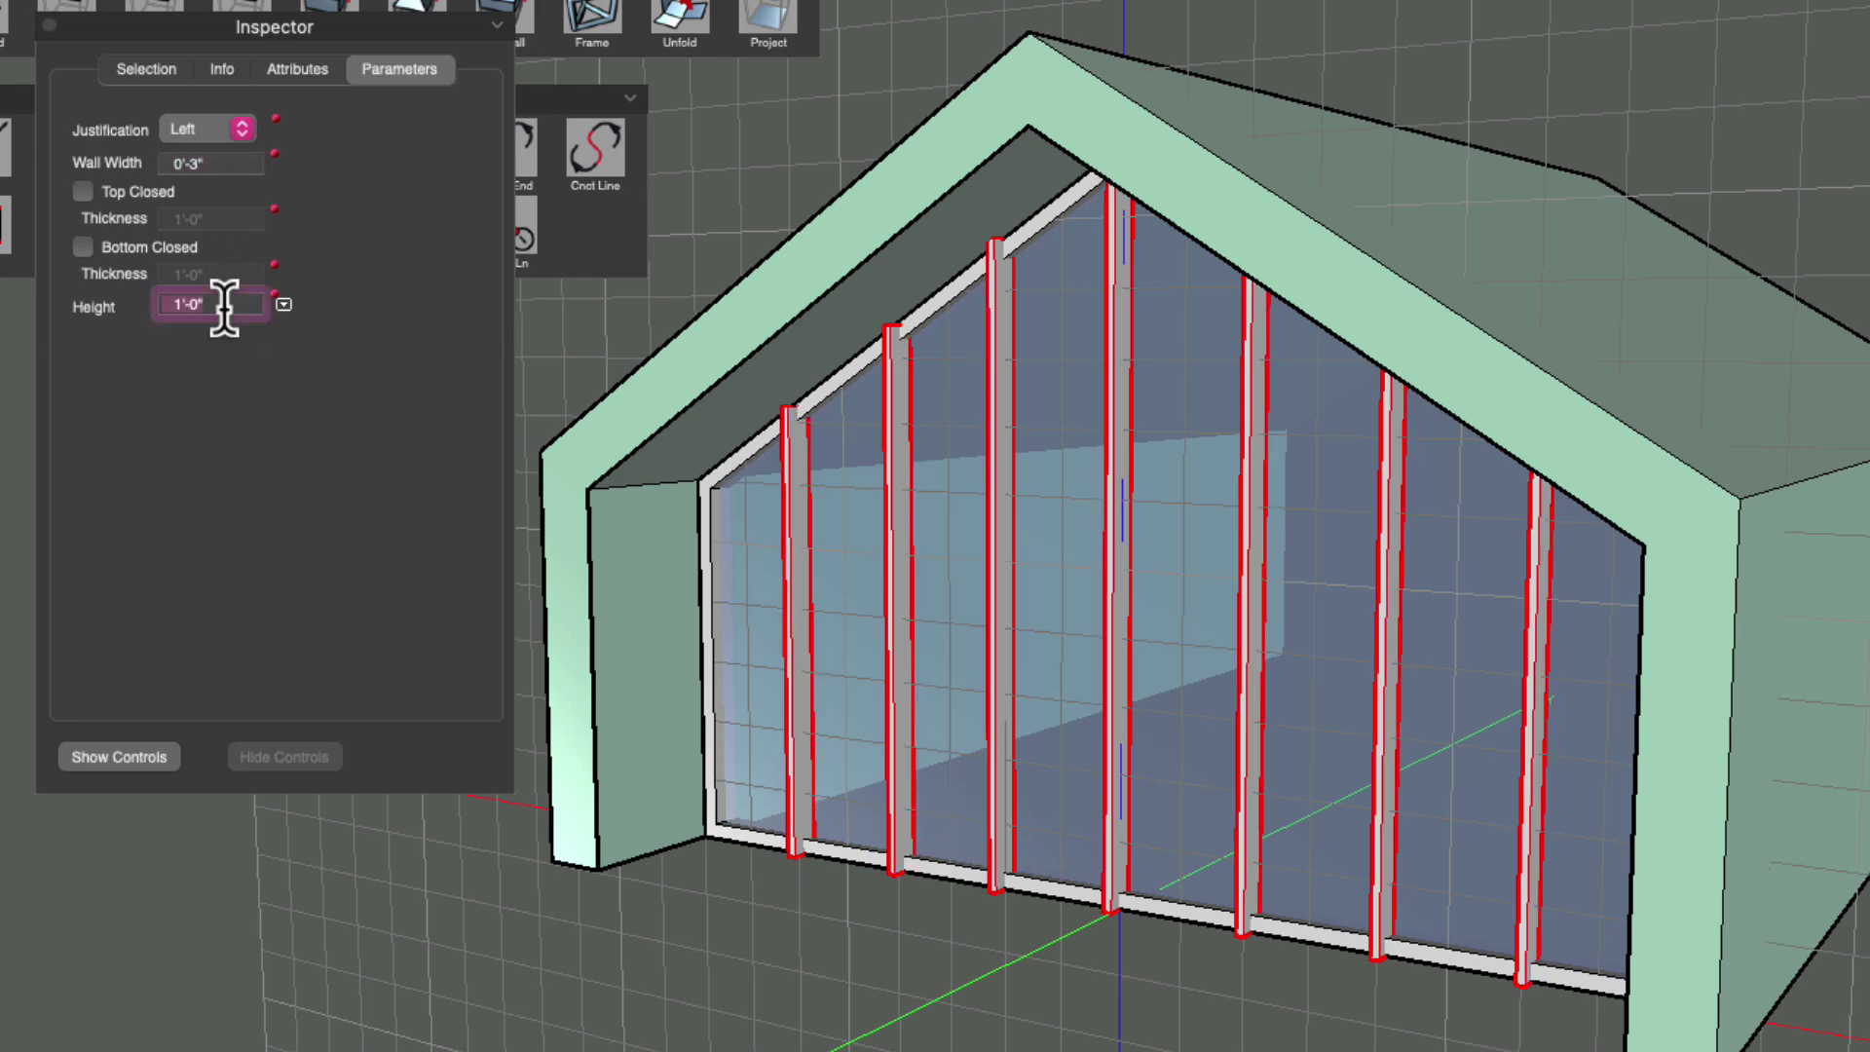
{"action": "type", "text": "6"}
{"action": "key", "text": "Return"}
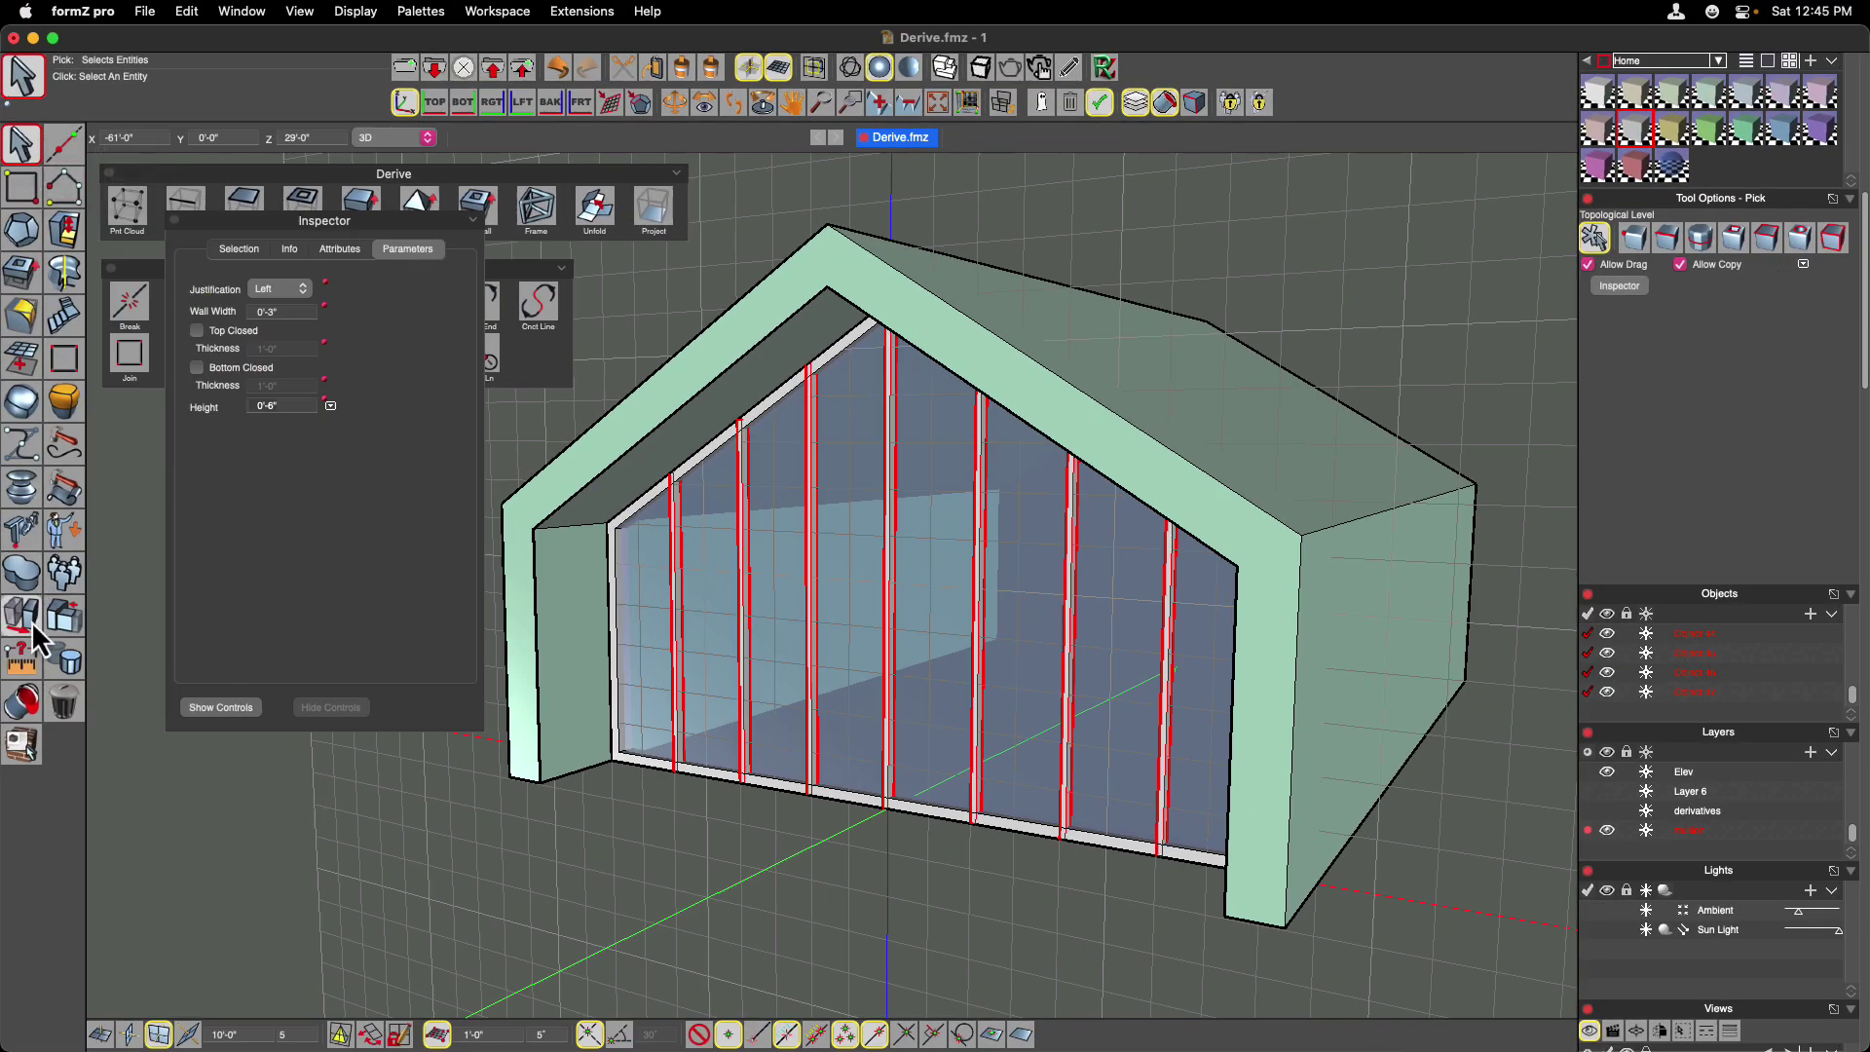
Move the vertical mullions about 4" along the Y axis, away from the face of the perimeter frame.
{"action": "left_click", "coordinate": [35, 628]}
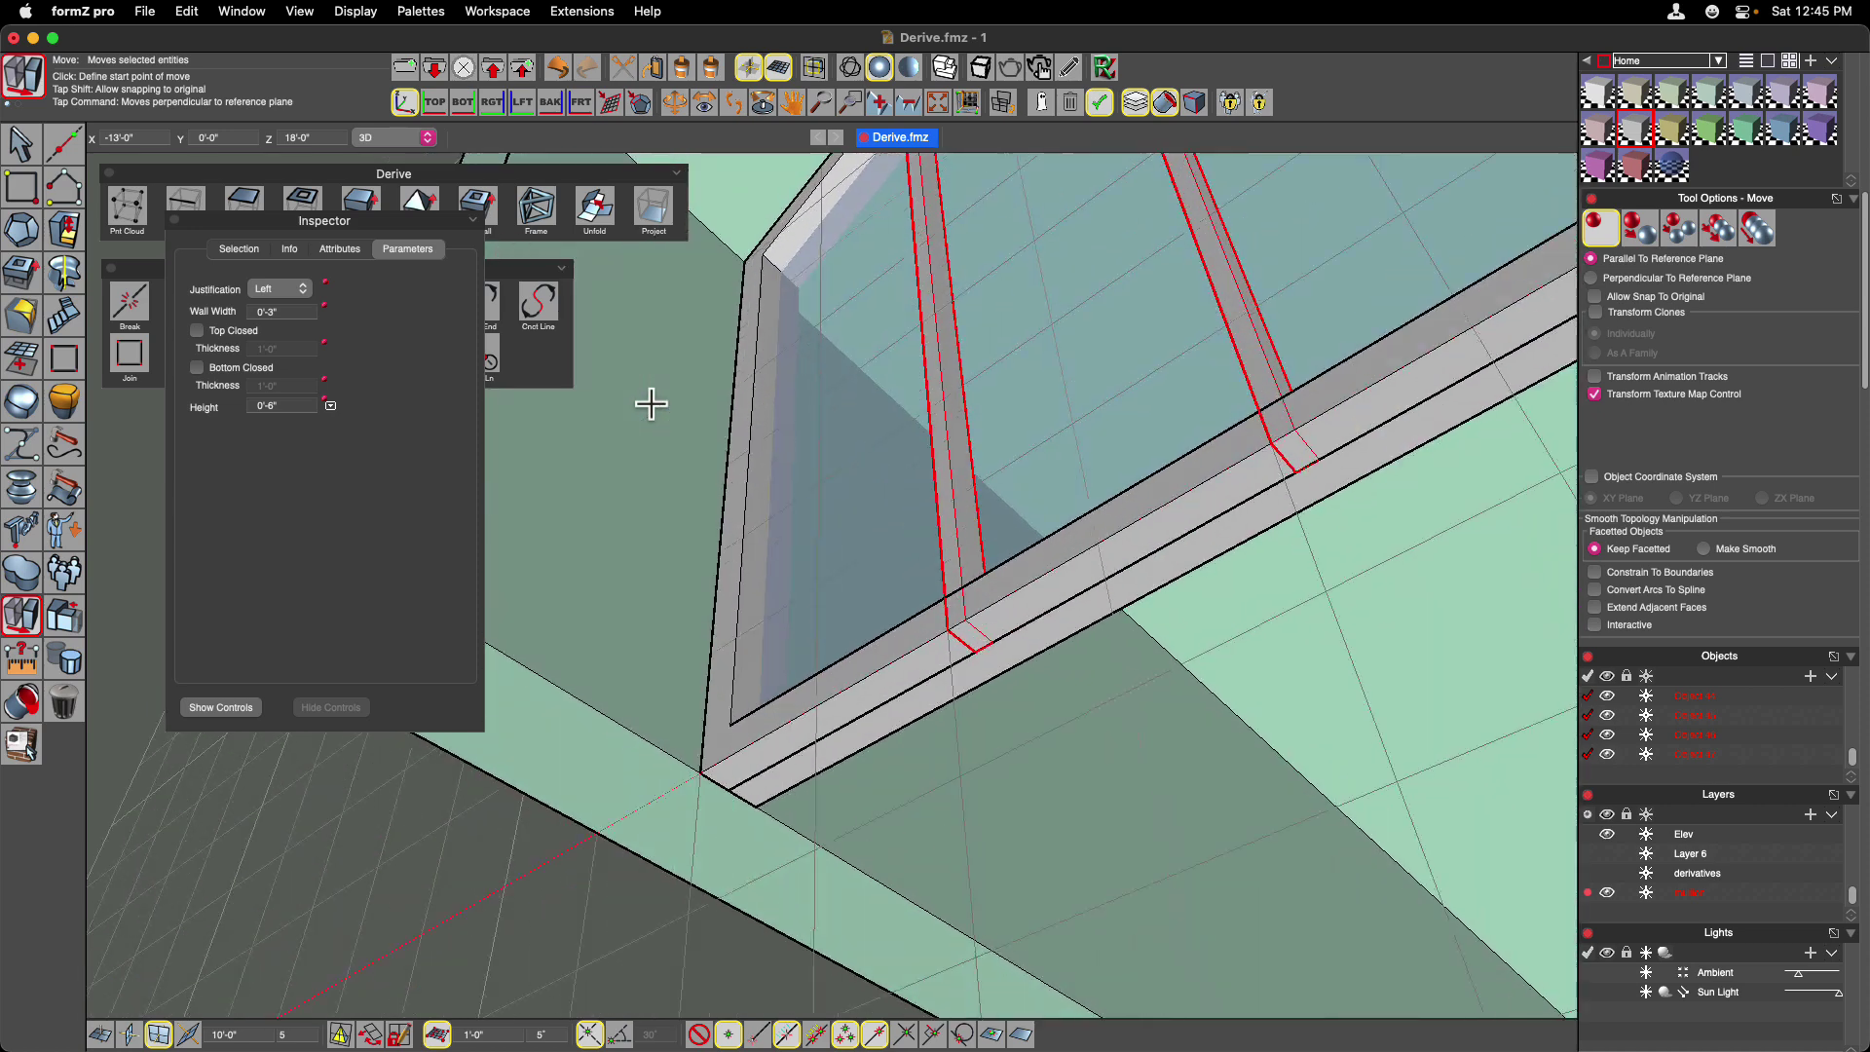
{"action": "left_click", "coordinate": [29, 638]}
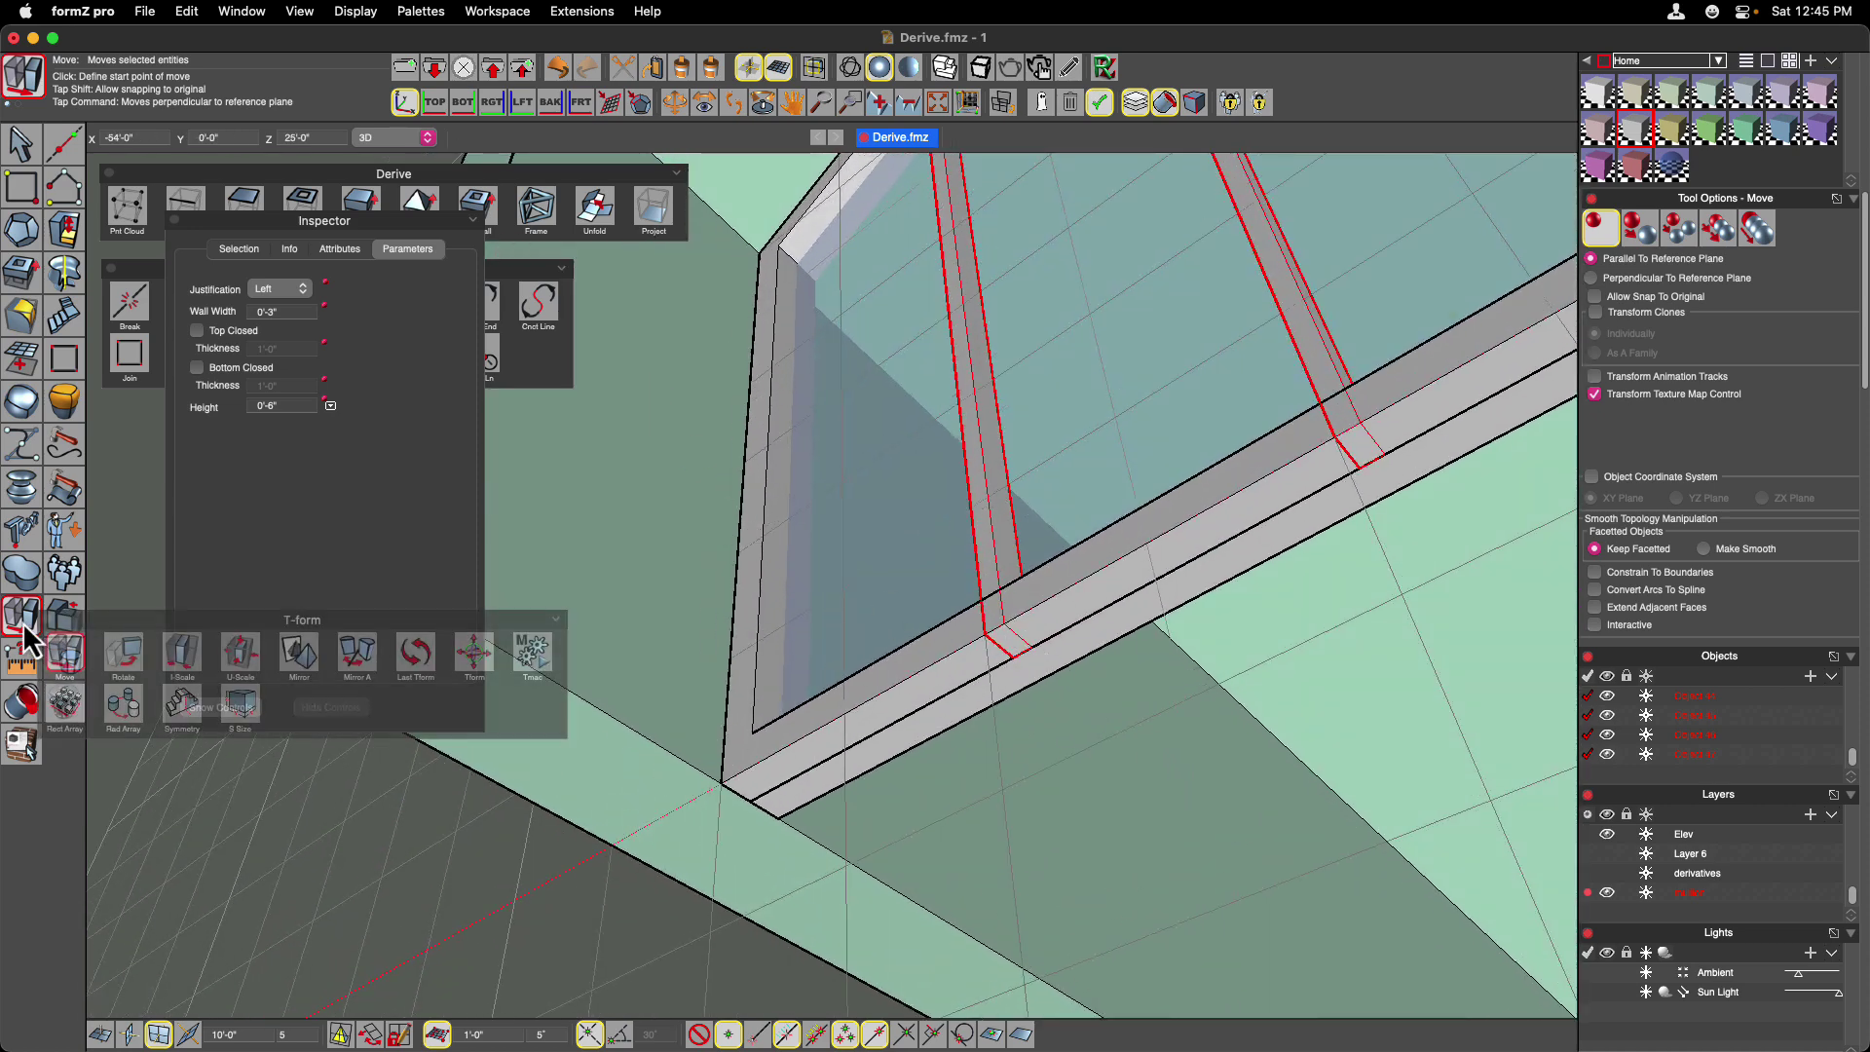
{"action": "left_click", "coordinate": [720, 782]}
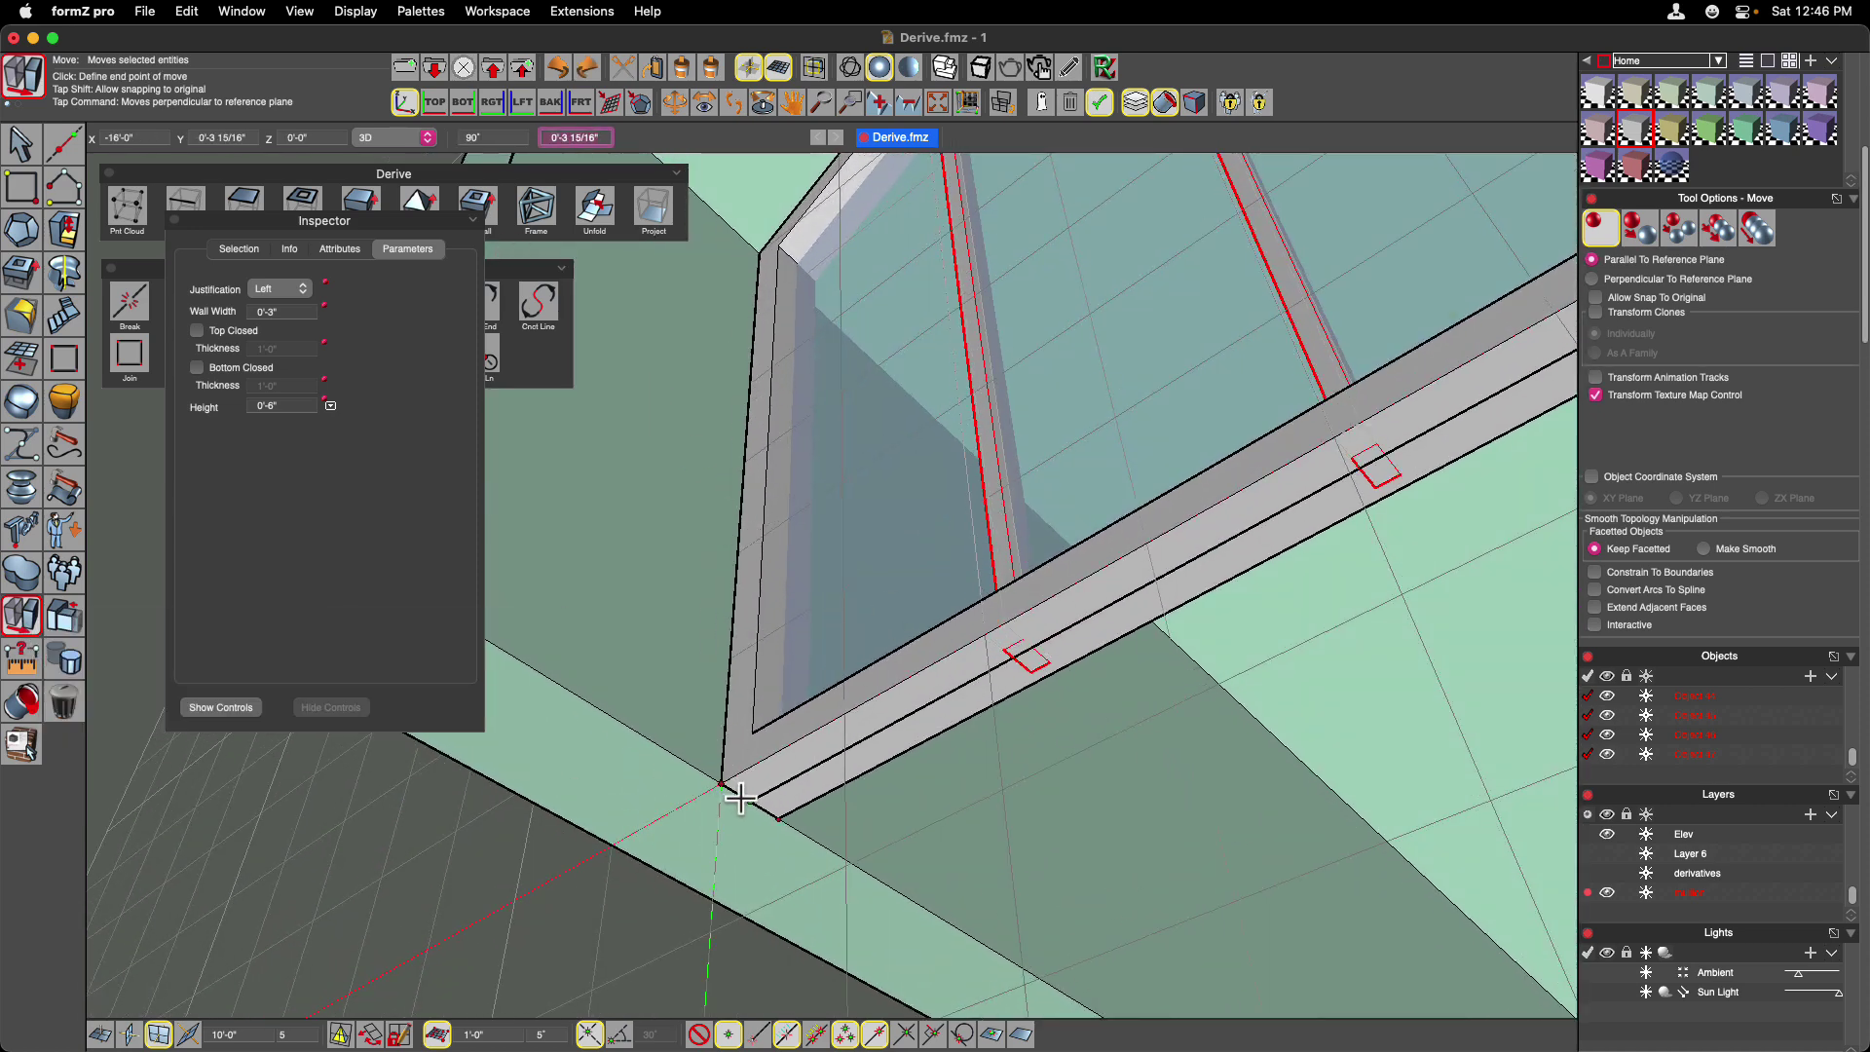
{"action": "left_click", "coordinate": [740, 799]}
Deselect the mullions and switch the reference plane back to the horizontal XY plane.
{"action": "scroll", "coordinate": [722, 792], "scroll_direction": "down", "scroll_amount": 10}
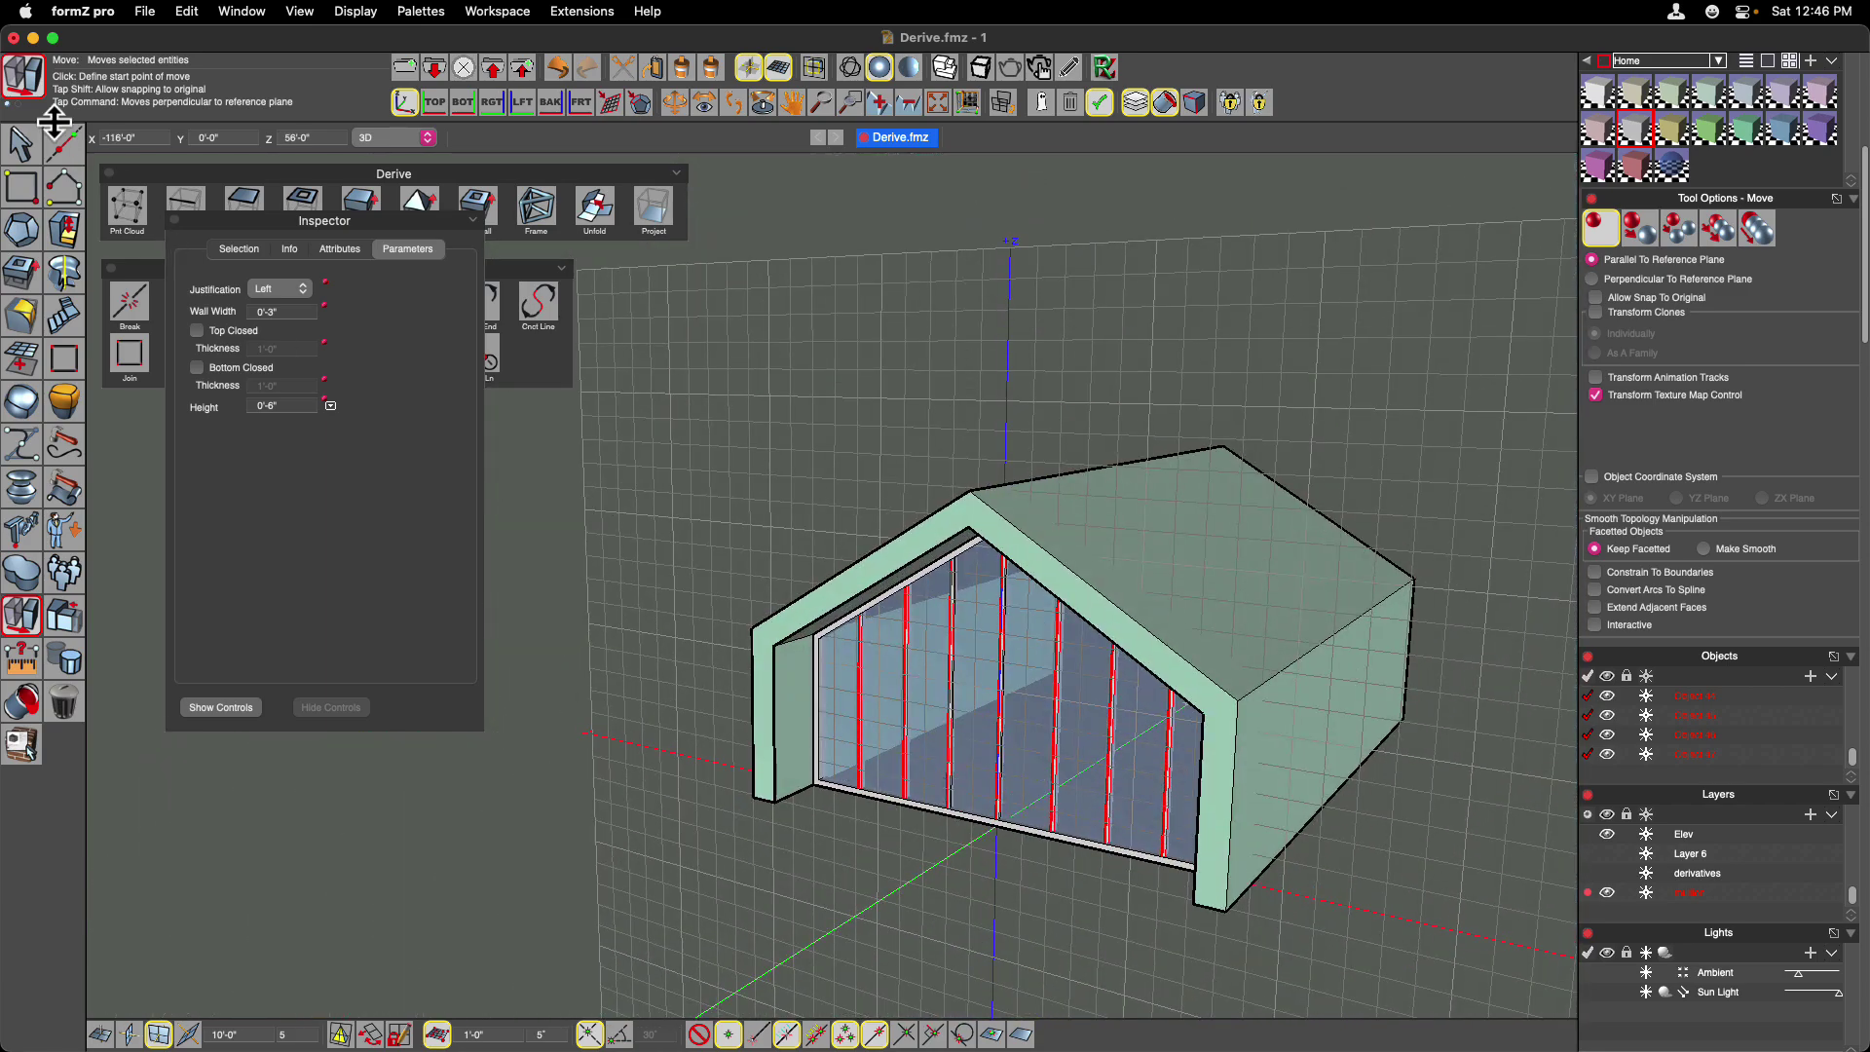
{"action": "left_click", "coordinate": [27, 152]}
{"action": "left_click", "coordinate": [629, 640]}
{"action": "scroll", "coordinate": [626, 639], "scroll_direction": "up", "scroll_amount": 5}
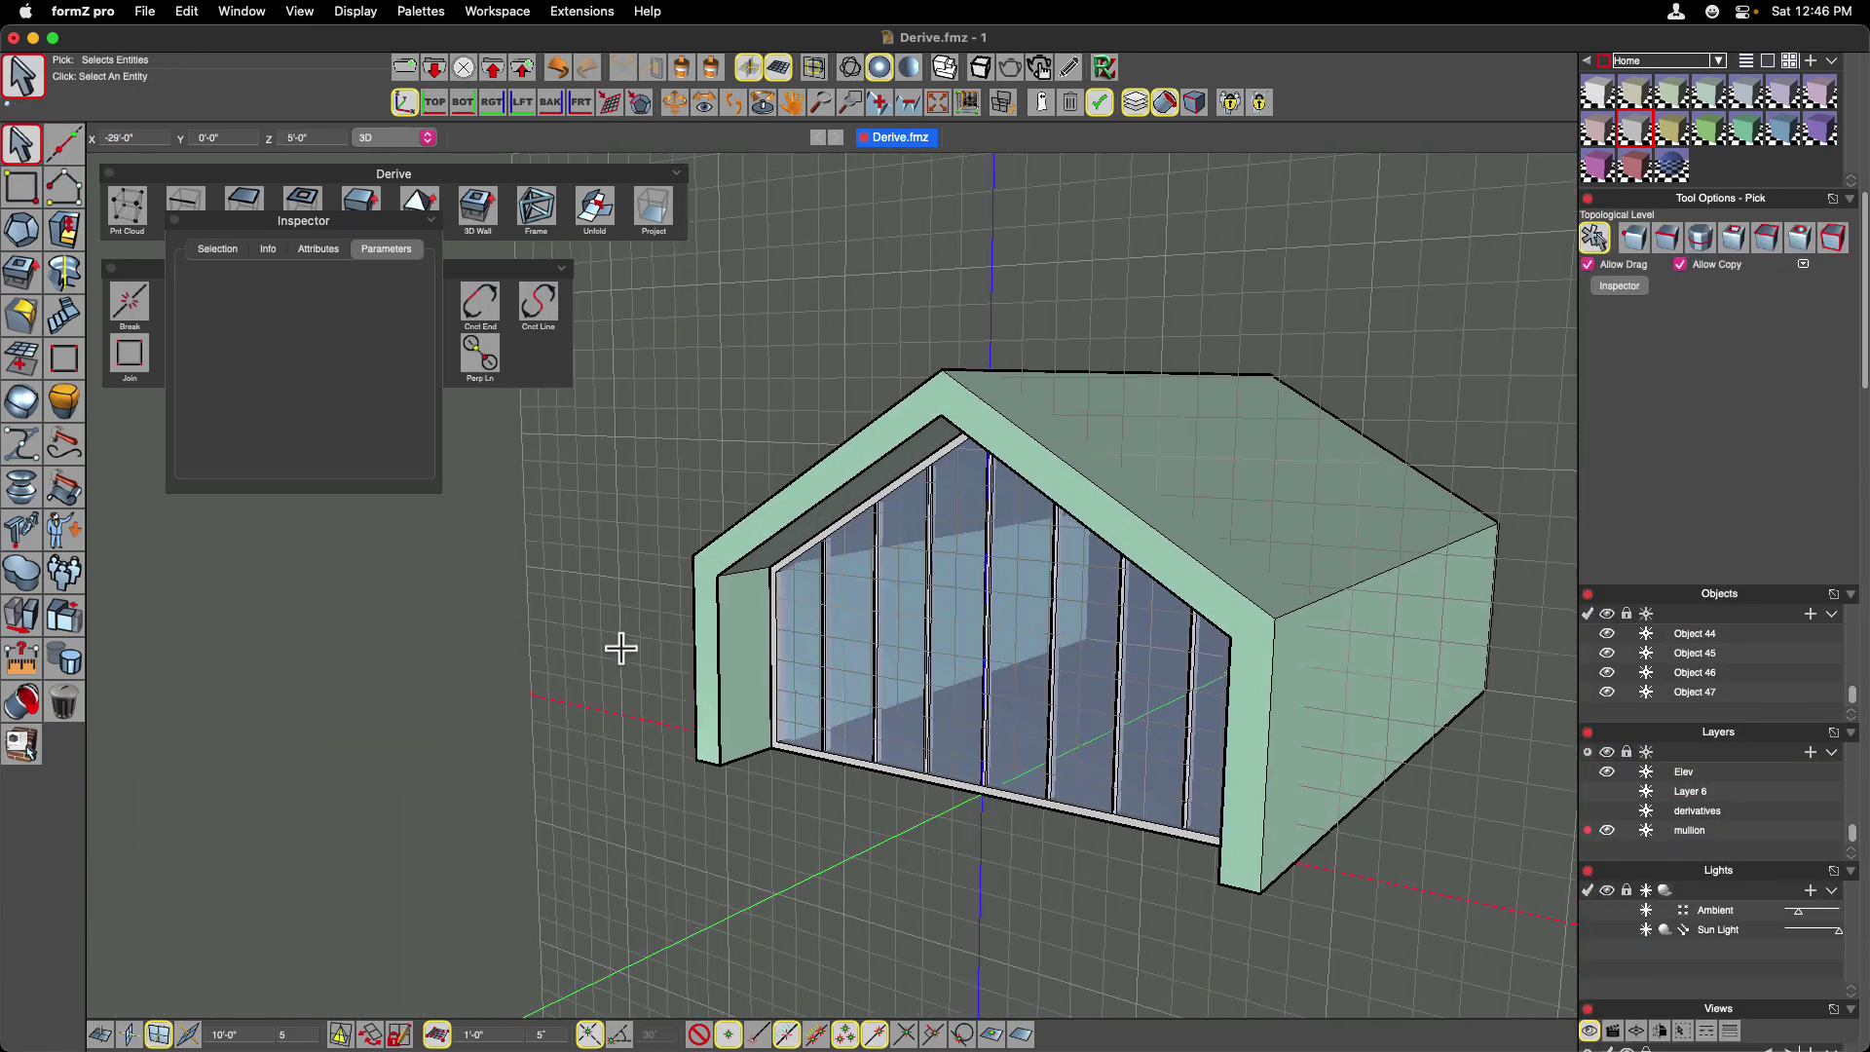
{"action": "left_click", "coordinate": [105, 1040]}
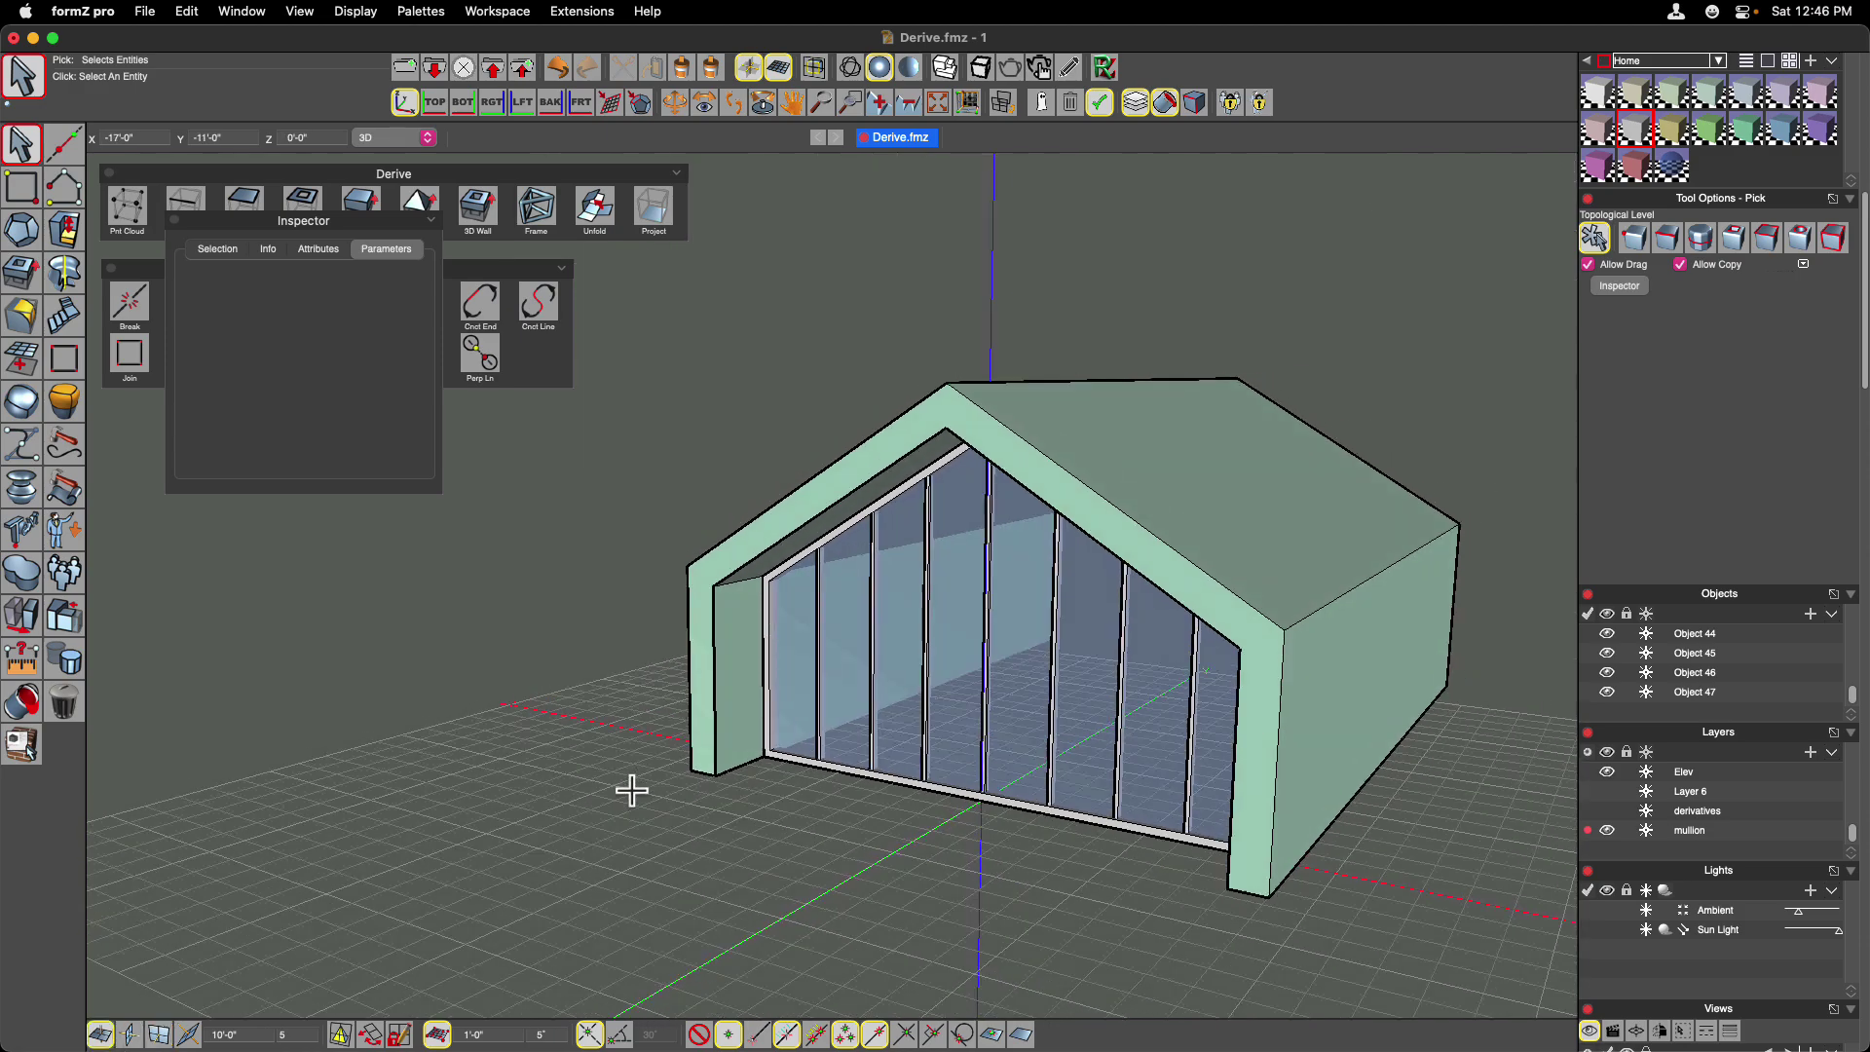